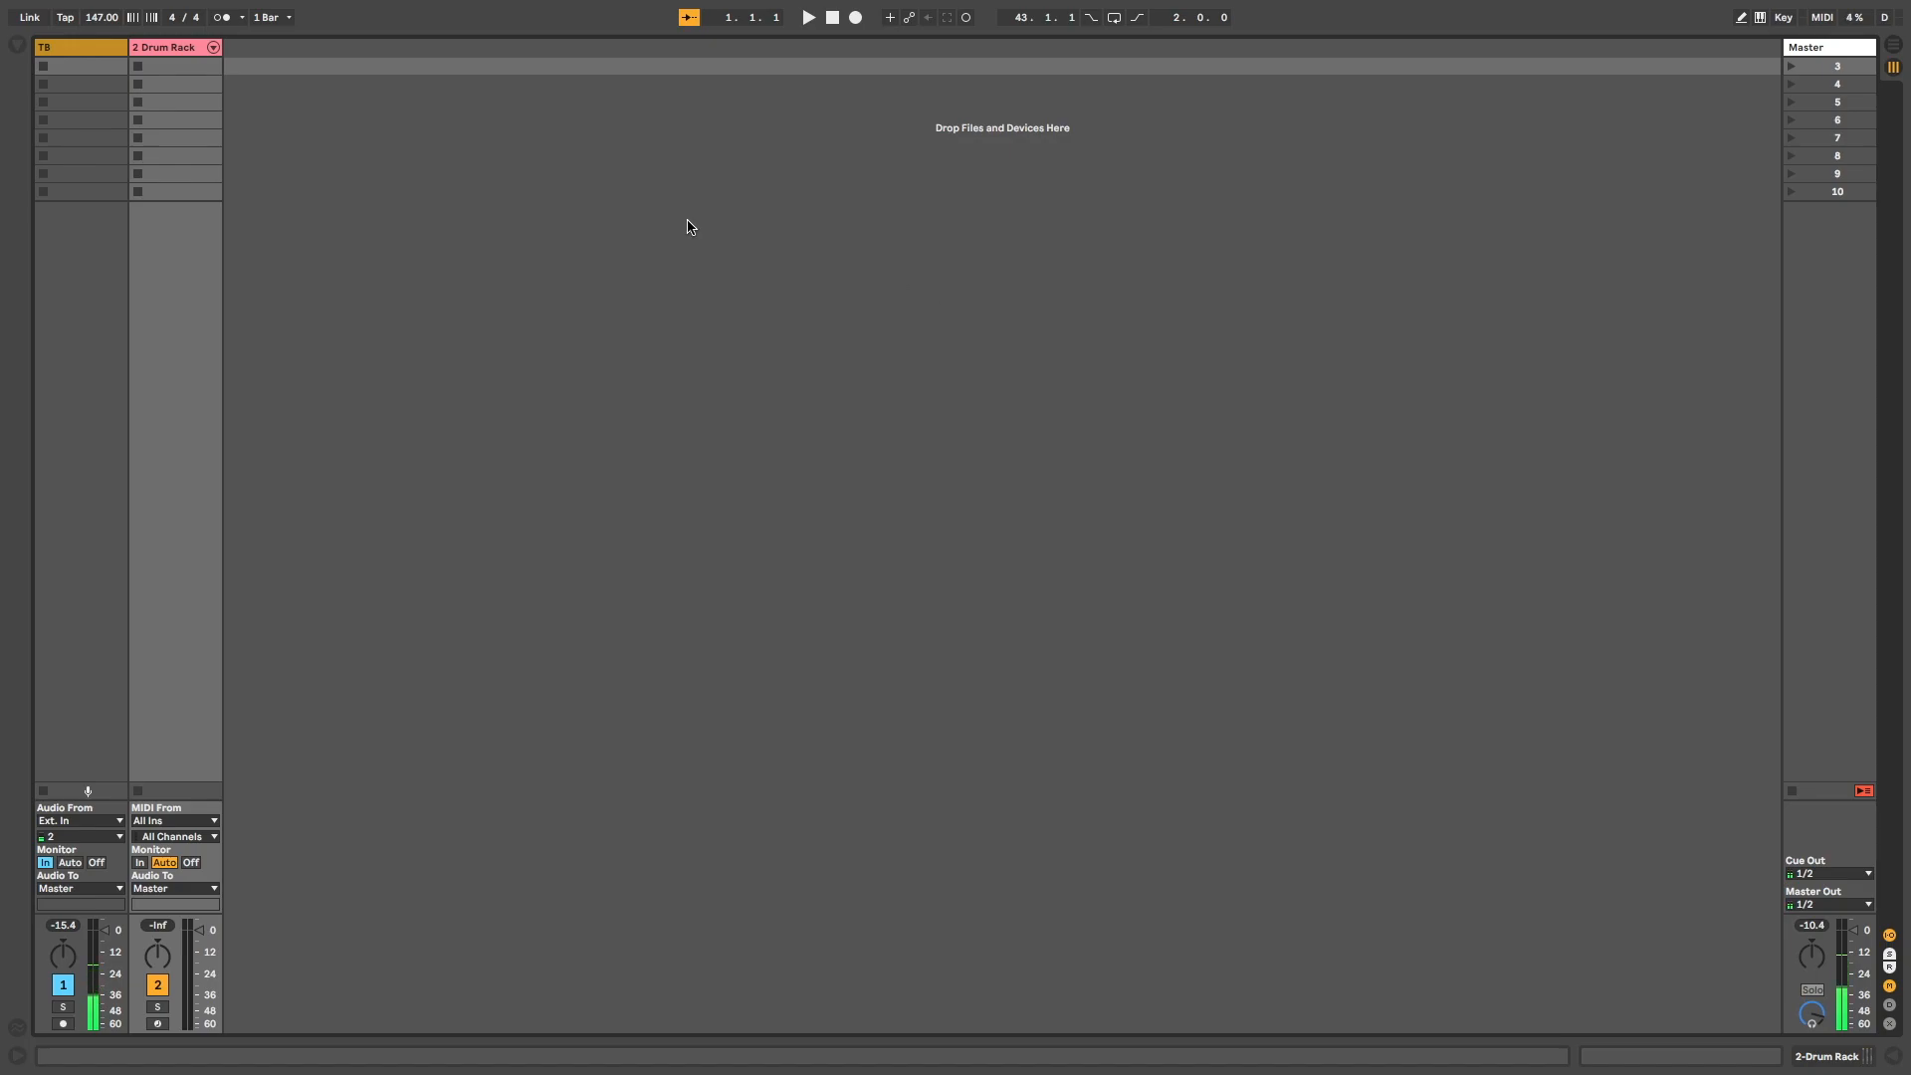
Create an empty MIDI clip in the Drum Rack track's first slot, turn on the metronome and launch the clip.
double_click(168, 70)
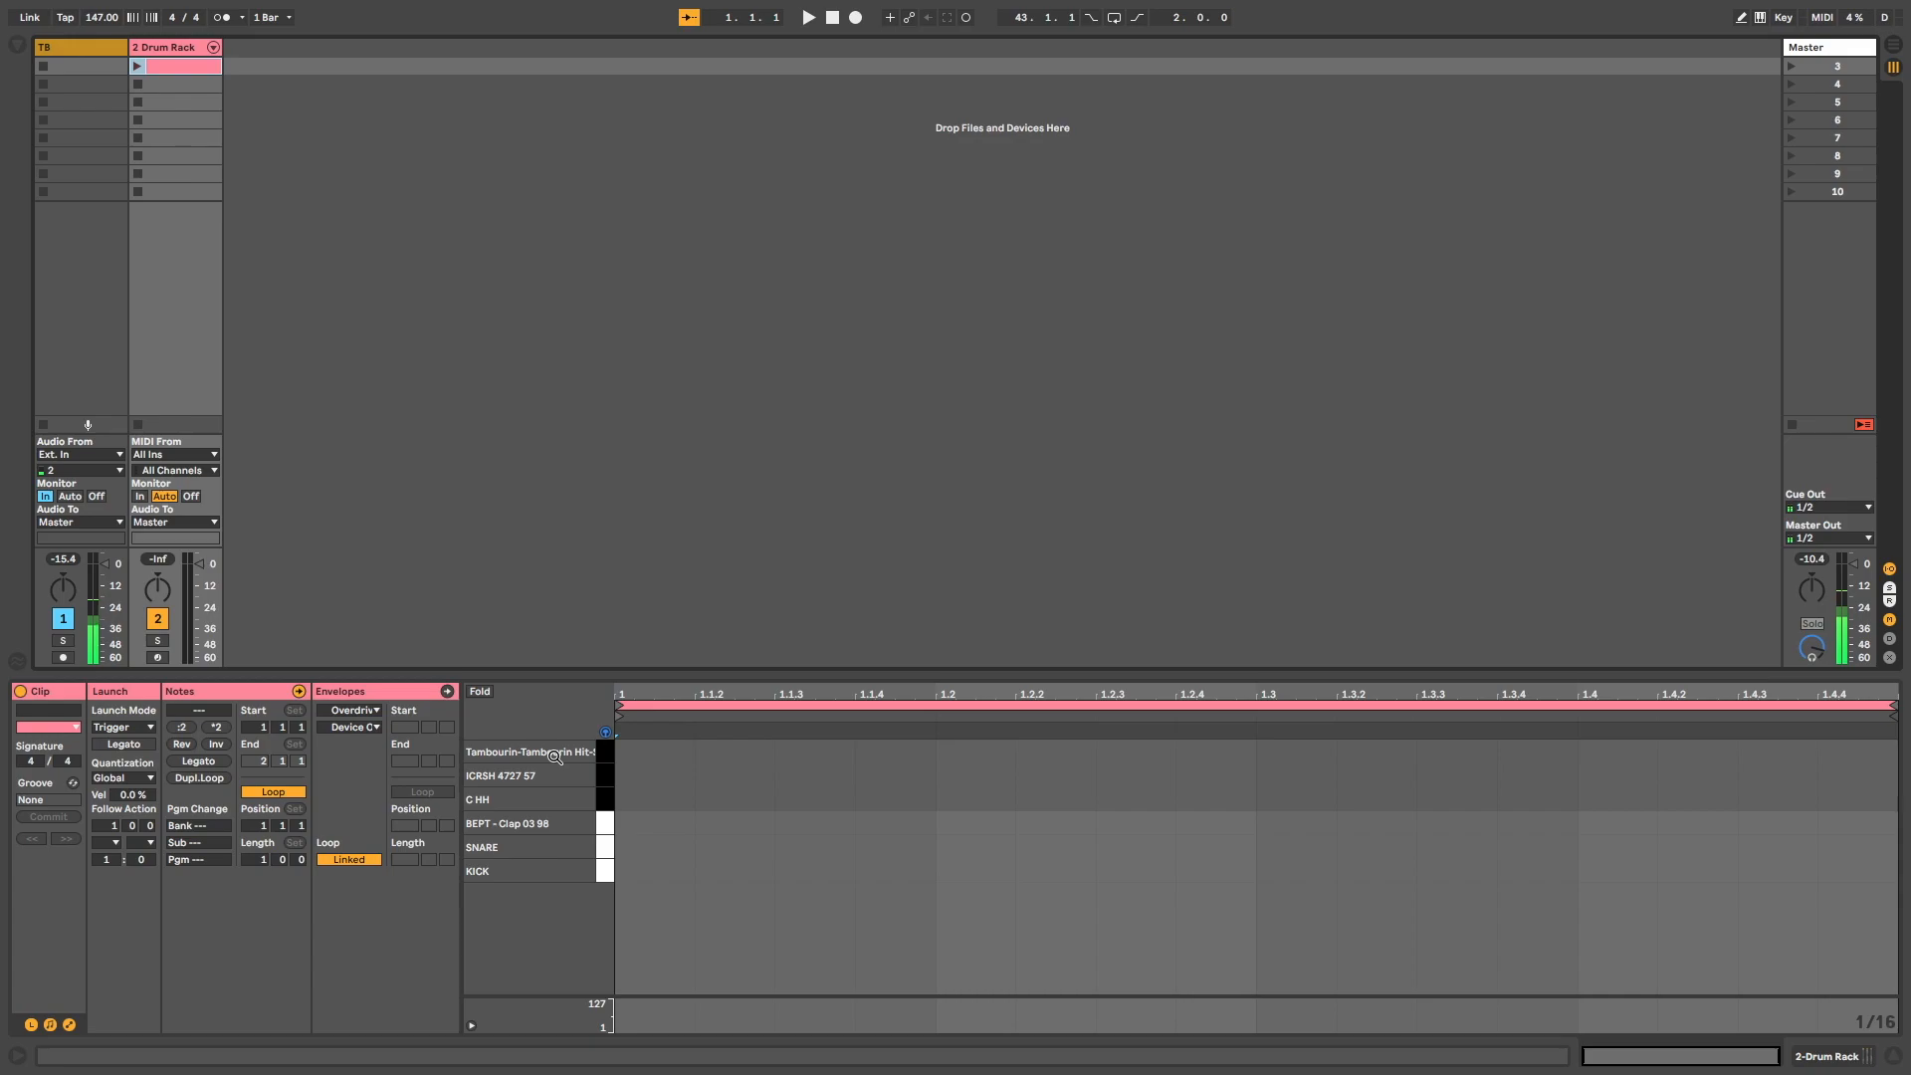
key(o)
click(137, 66)
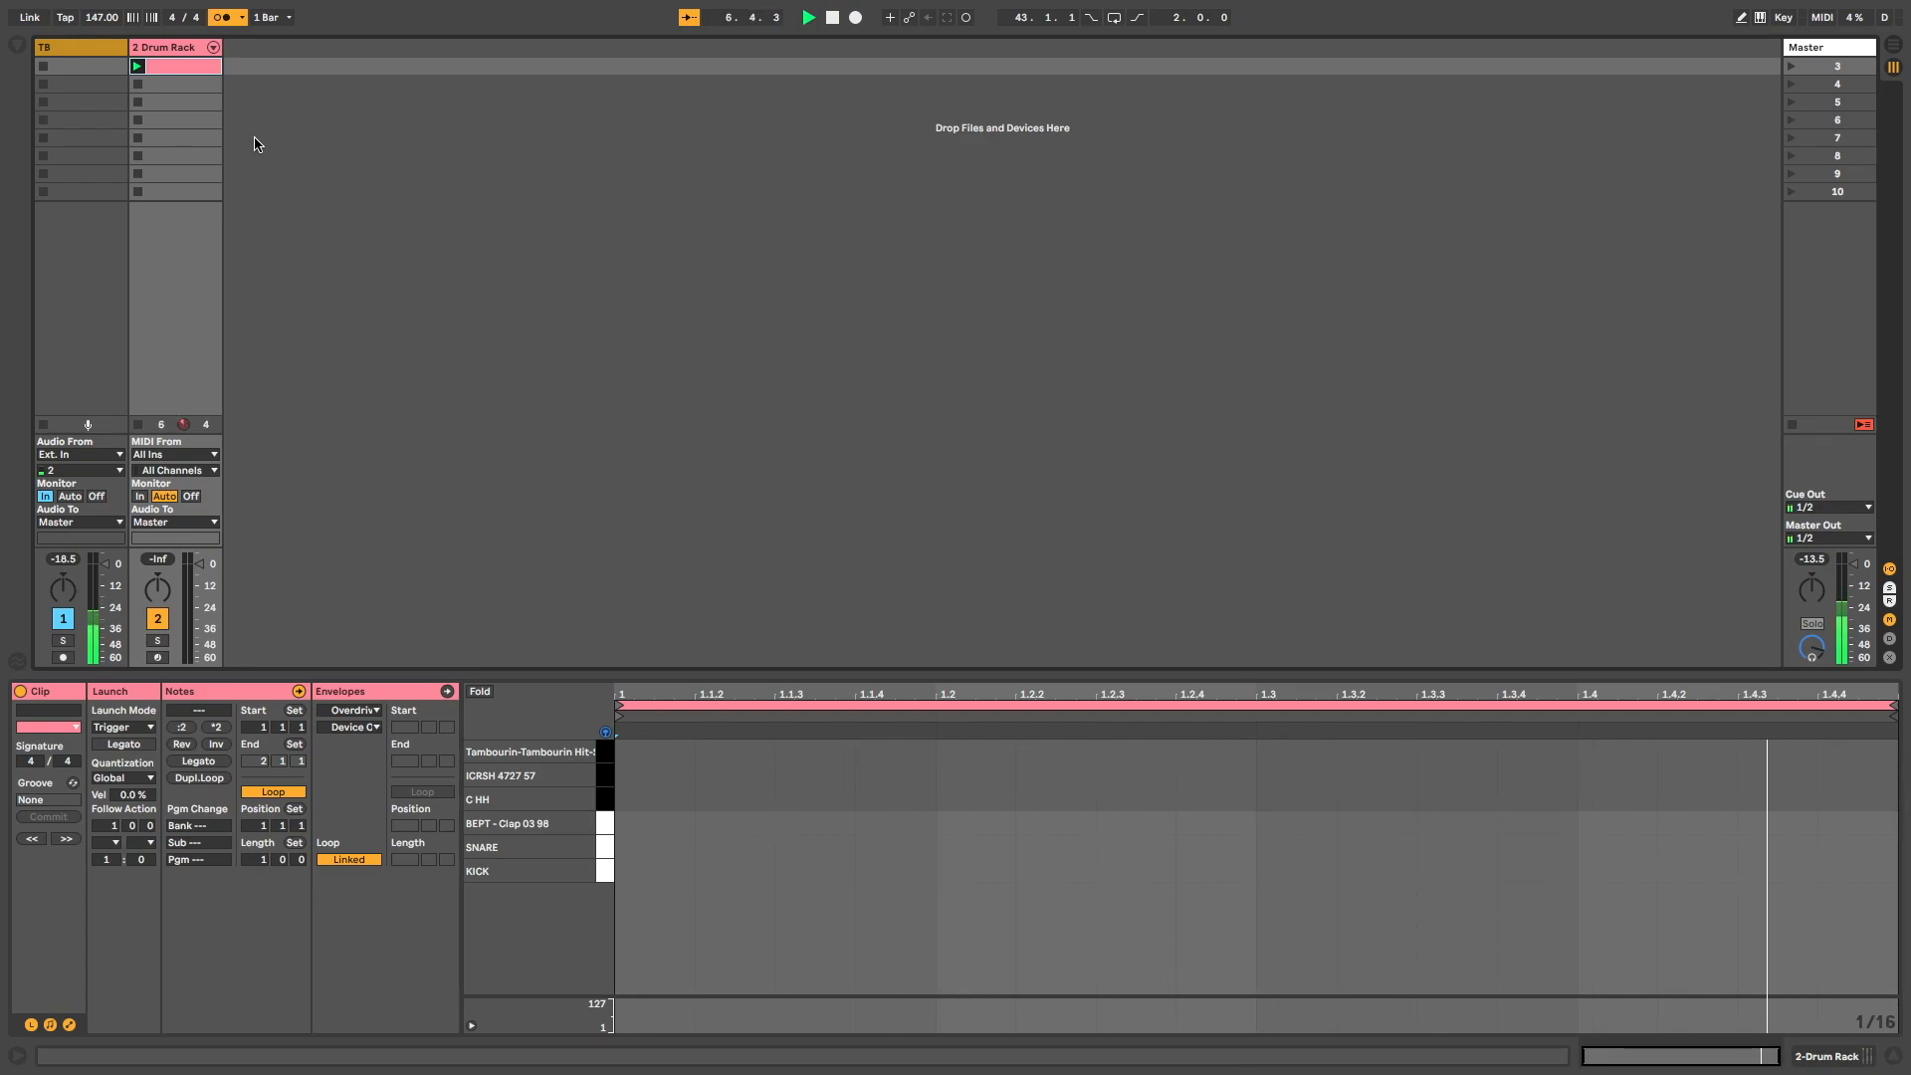
Add sixteenth-note kicks at 1.1, 1.3 and 1.3.3 and snares at 1.2 and 1.4, then turn off the metronome.
double_click(641, 871)
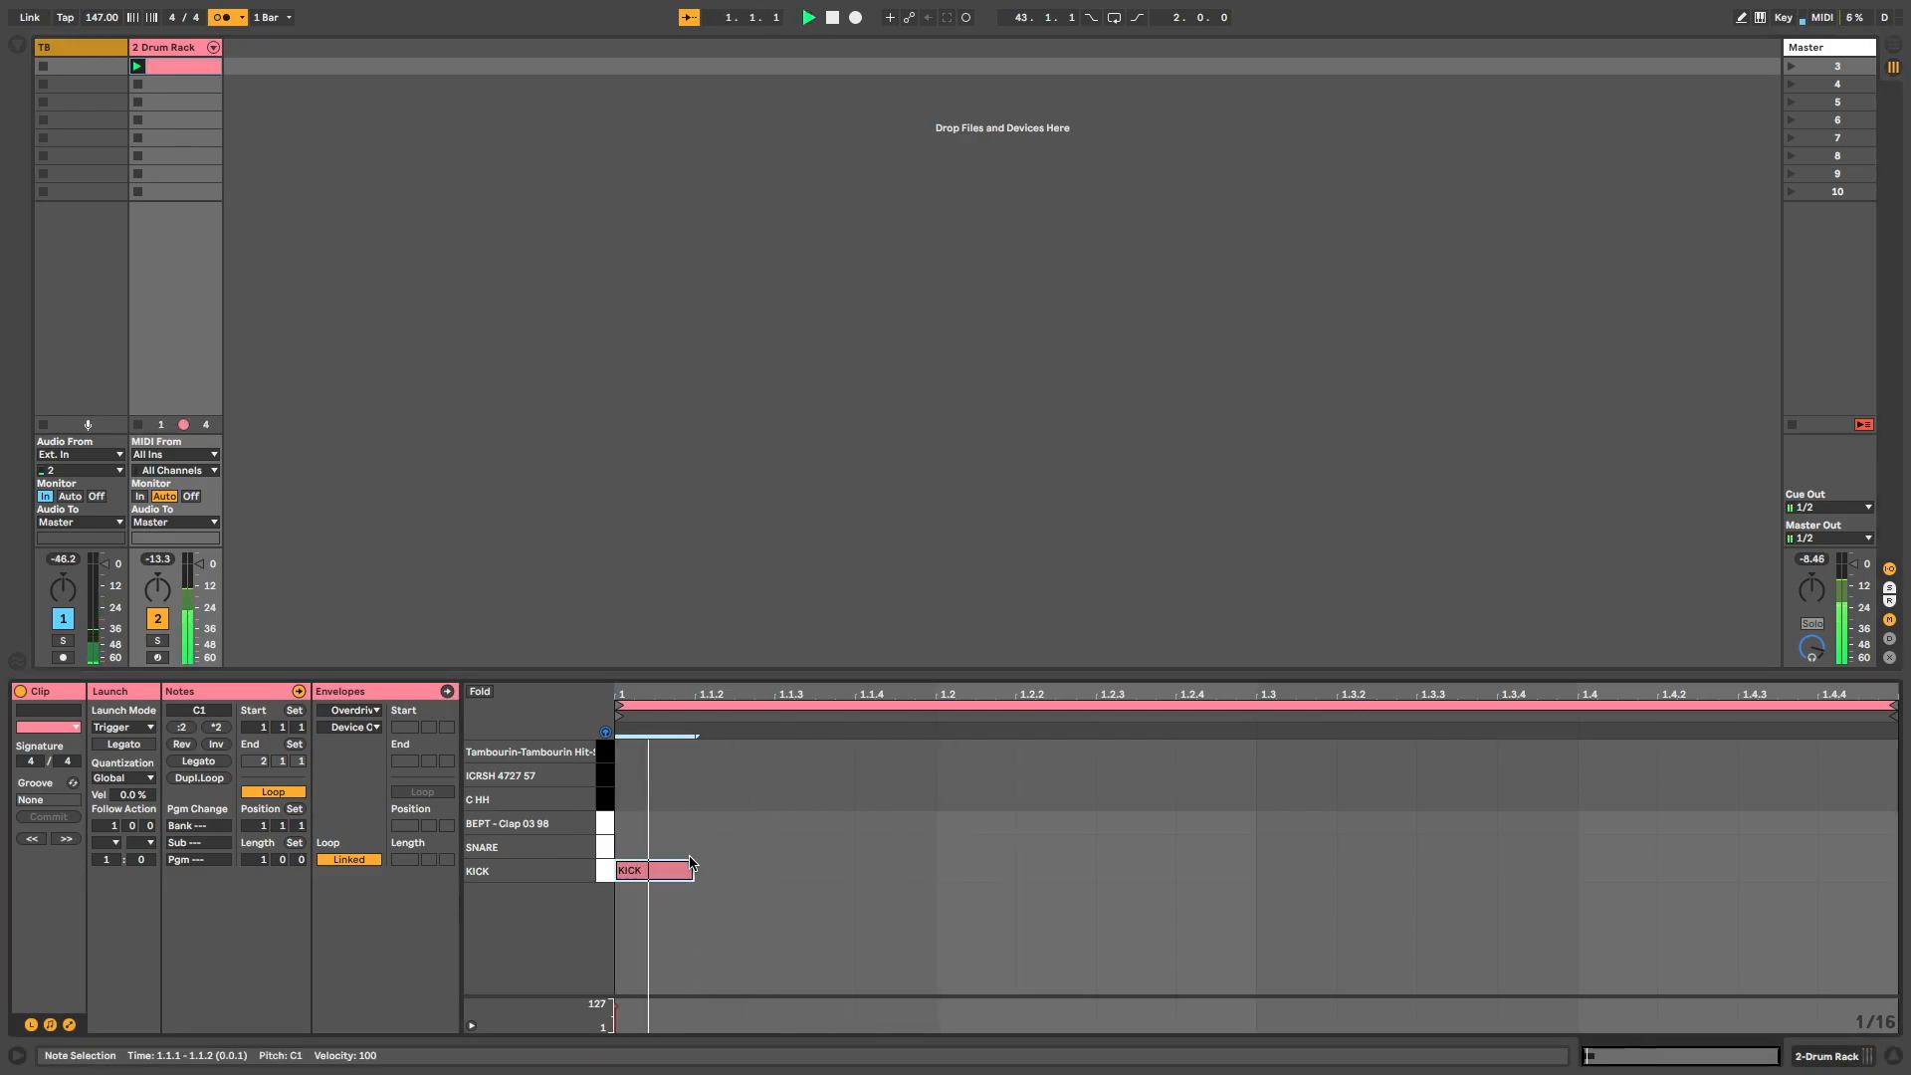
click(965, 860)
double_click(960, 848)
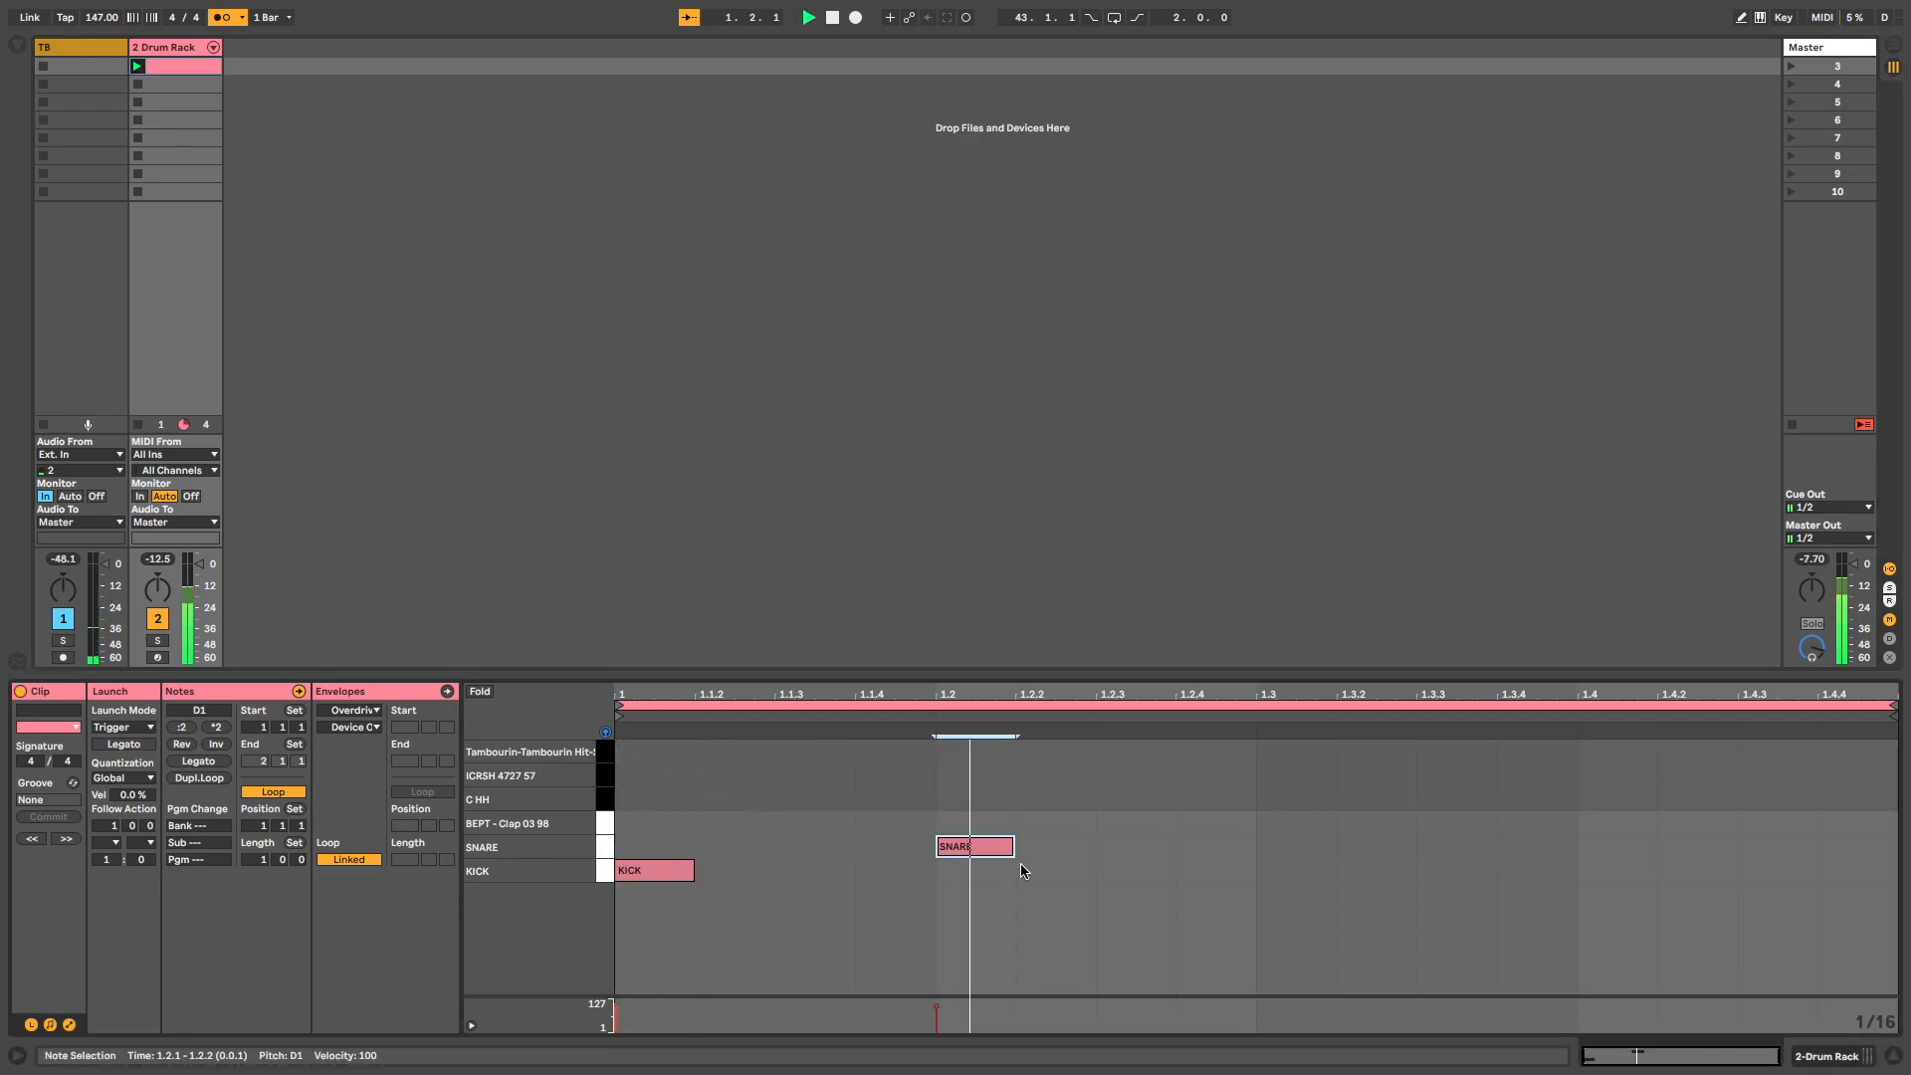
double_click(1283, 871)
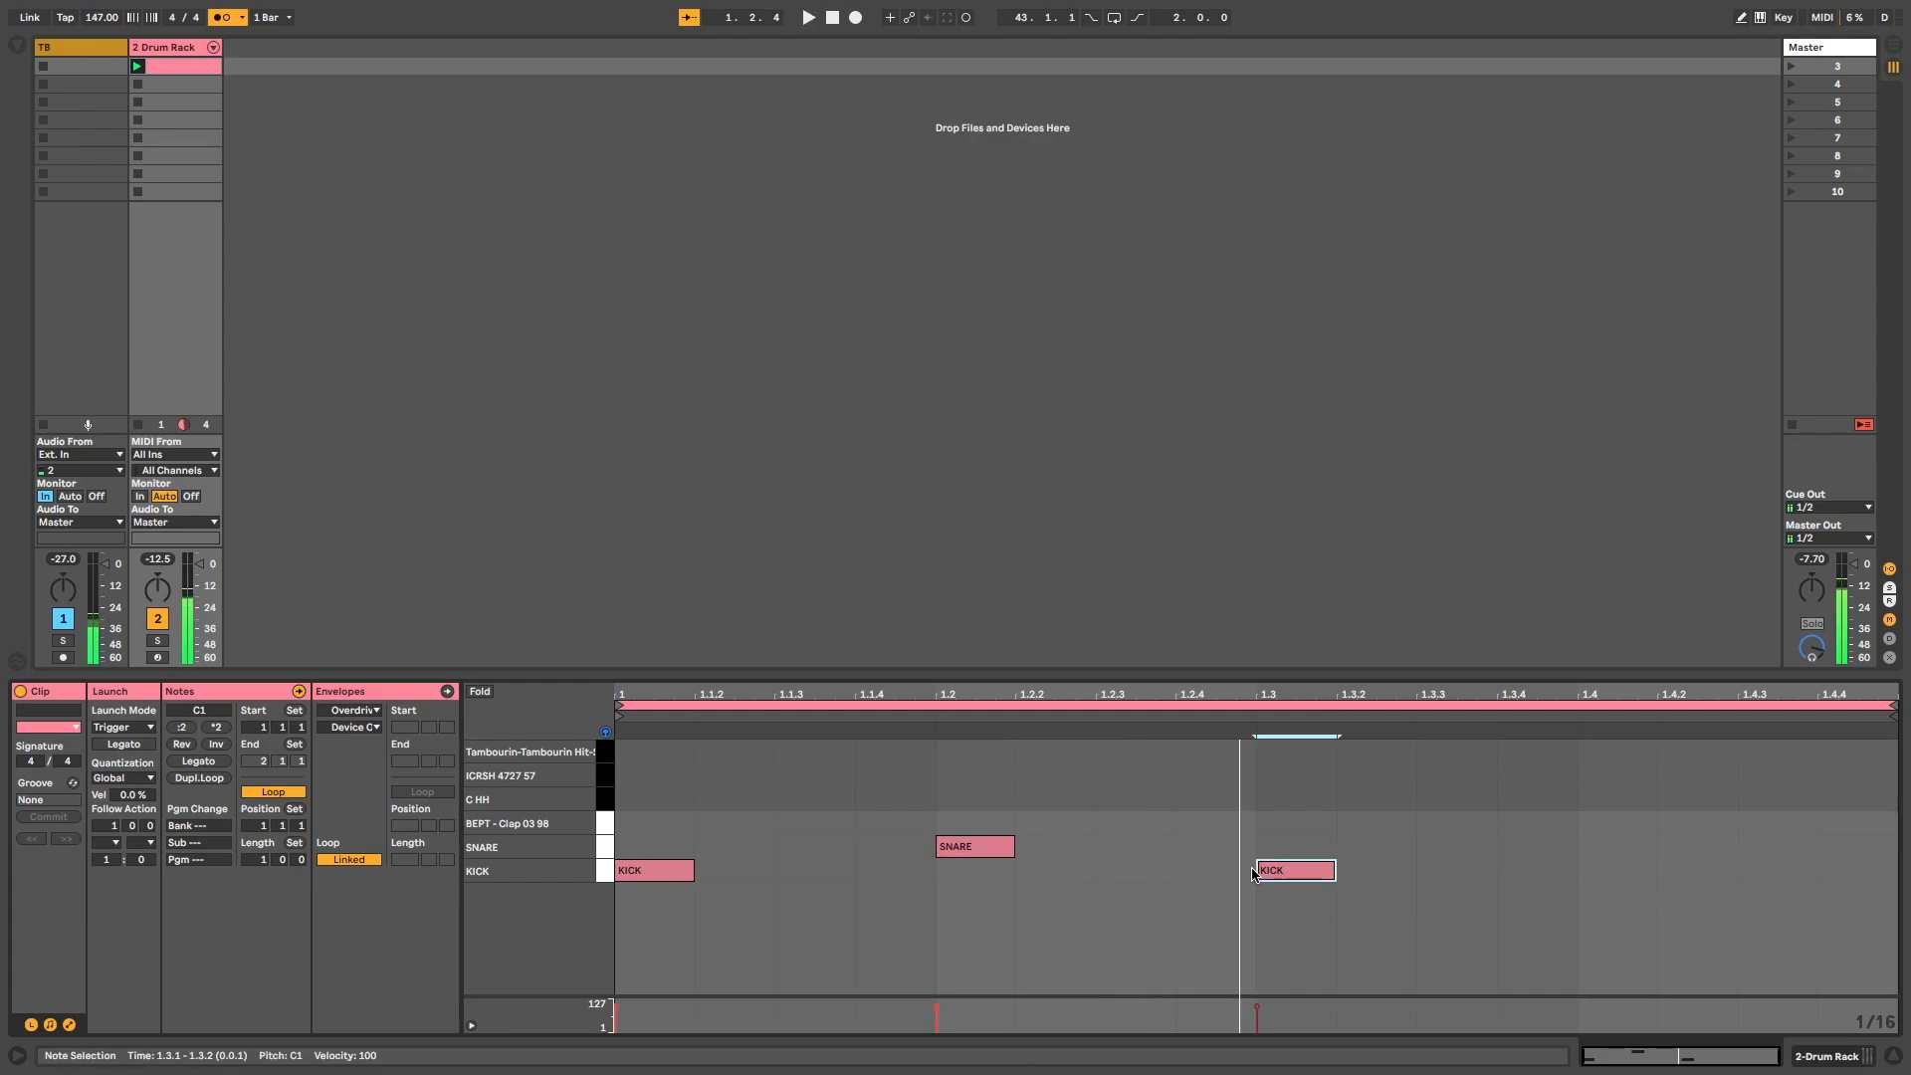
double_click(1448, 874)
double_click(1597, 847)
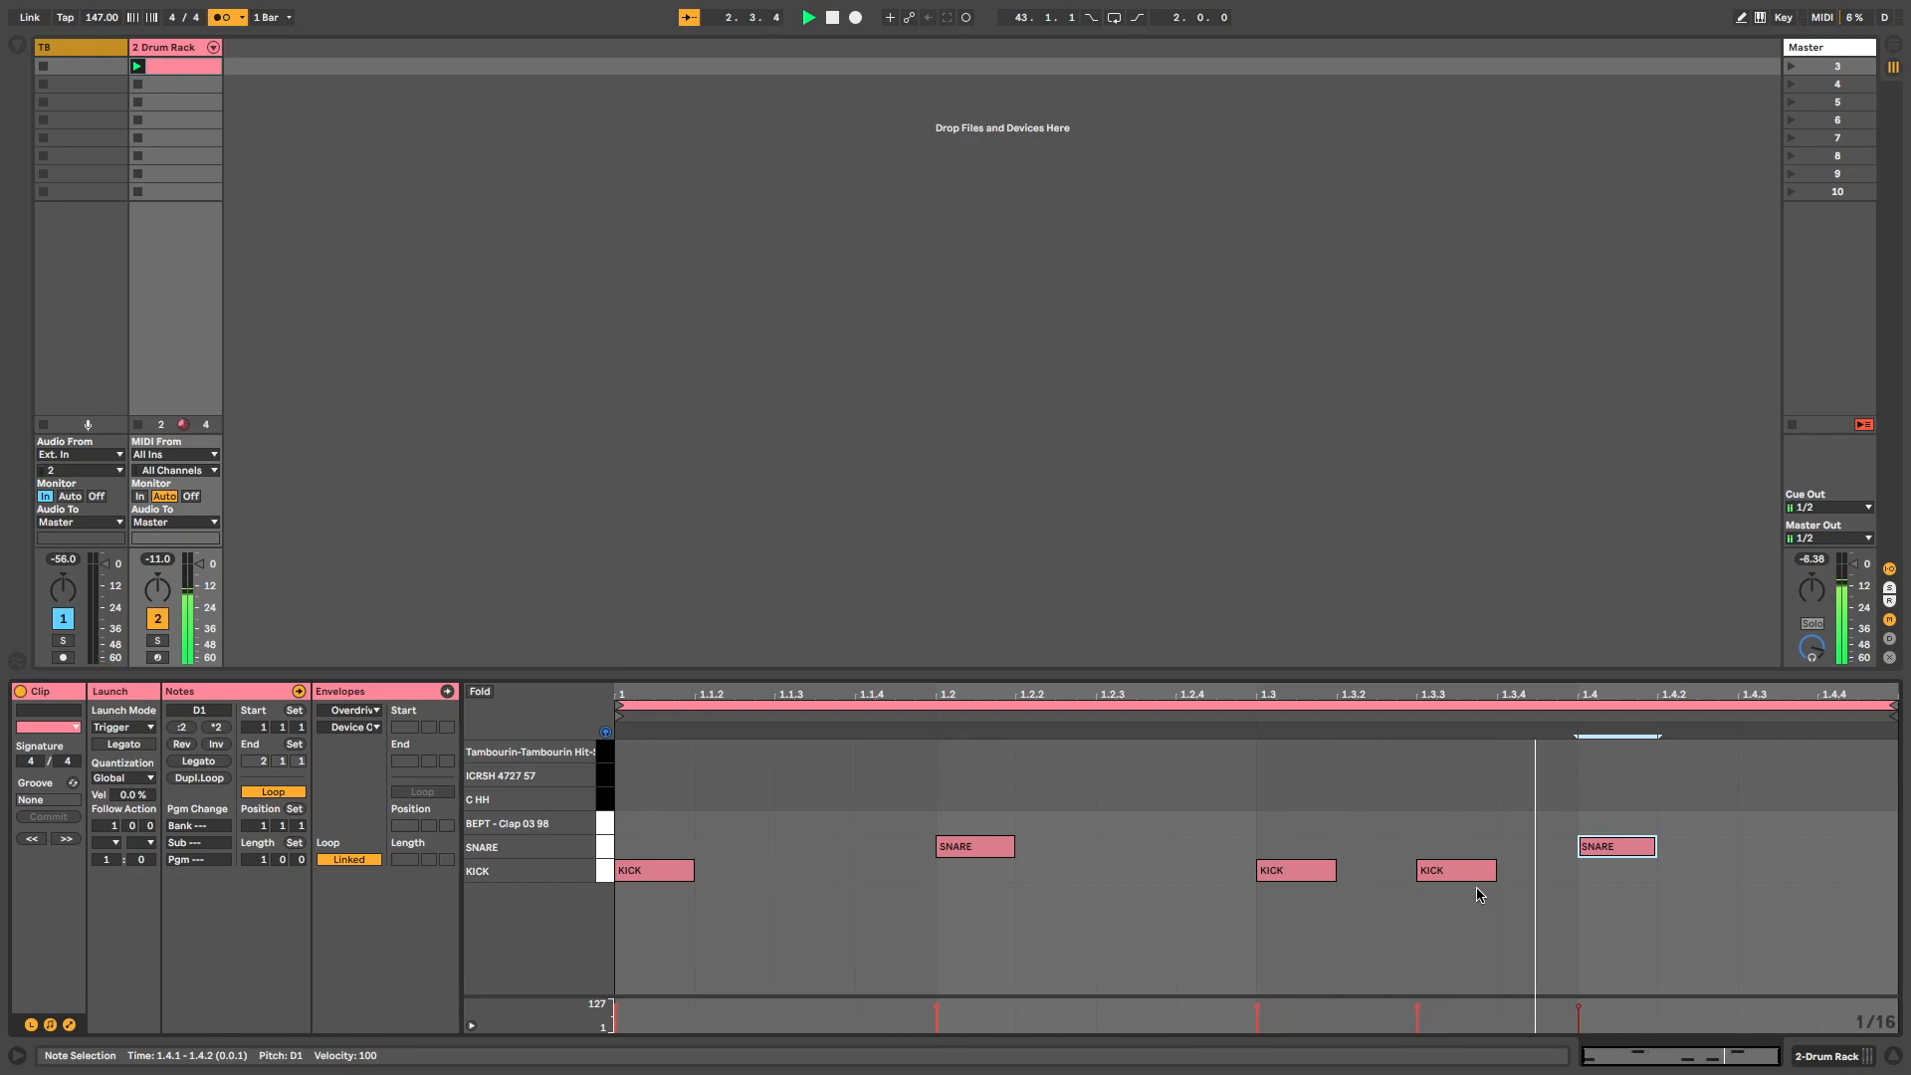
key(o)
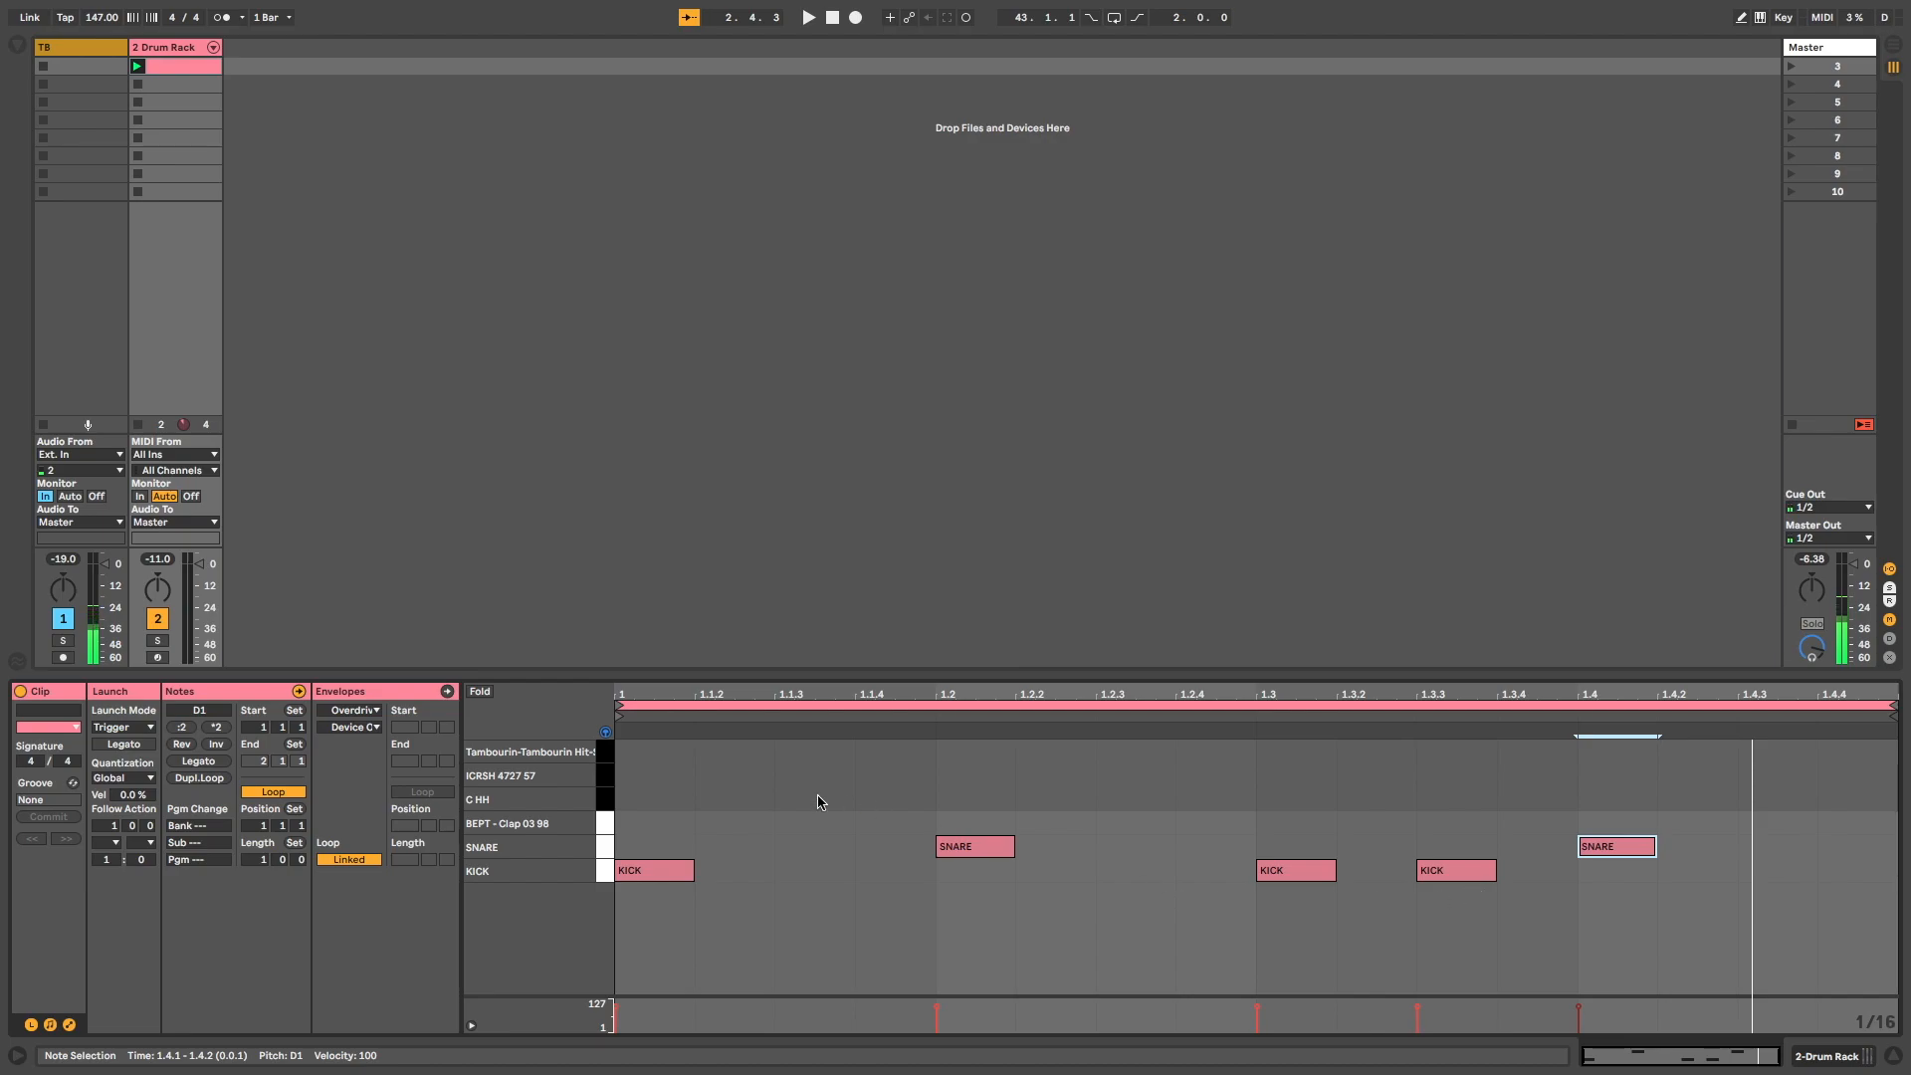
Copy both snare hits to the BEPT - Clap 03 98 lane and lower the copied claps' velocity to 65.
click(604, 851)
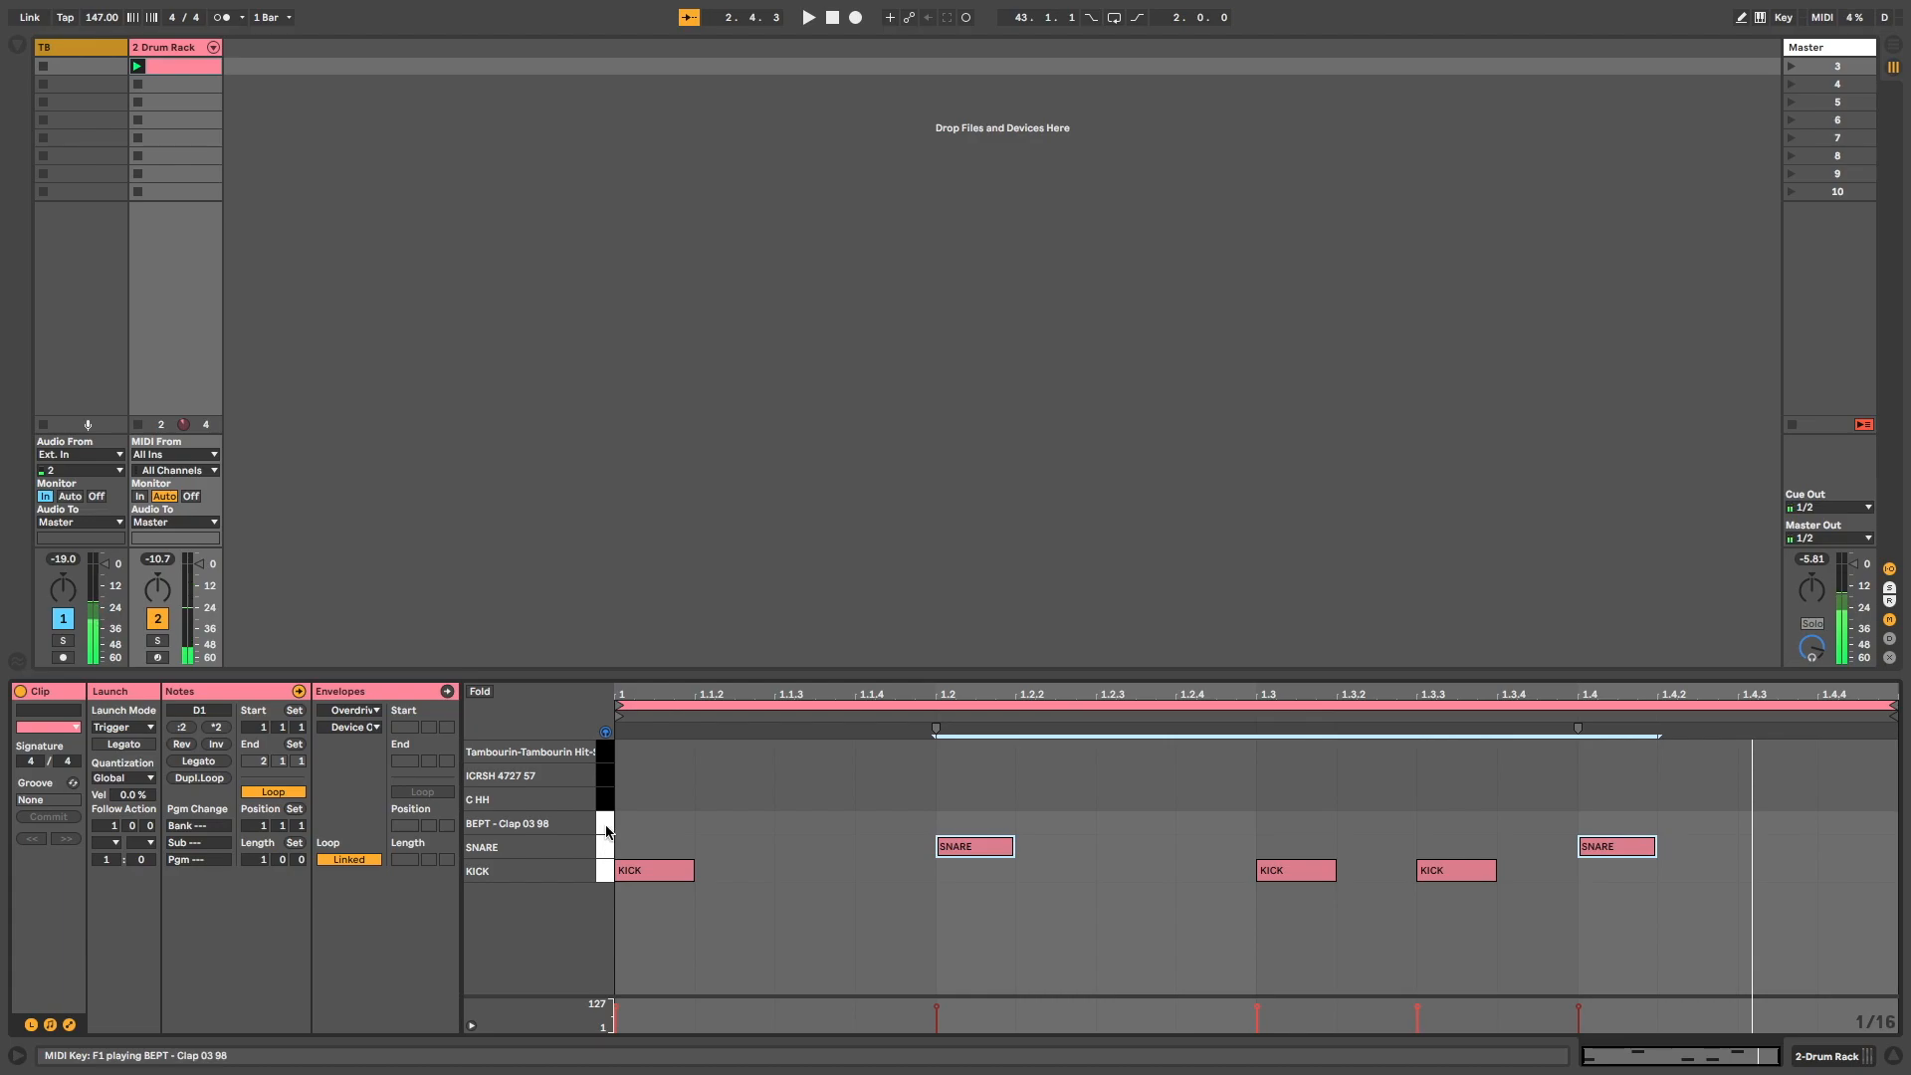
click(604, 827)
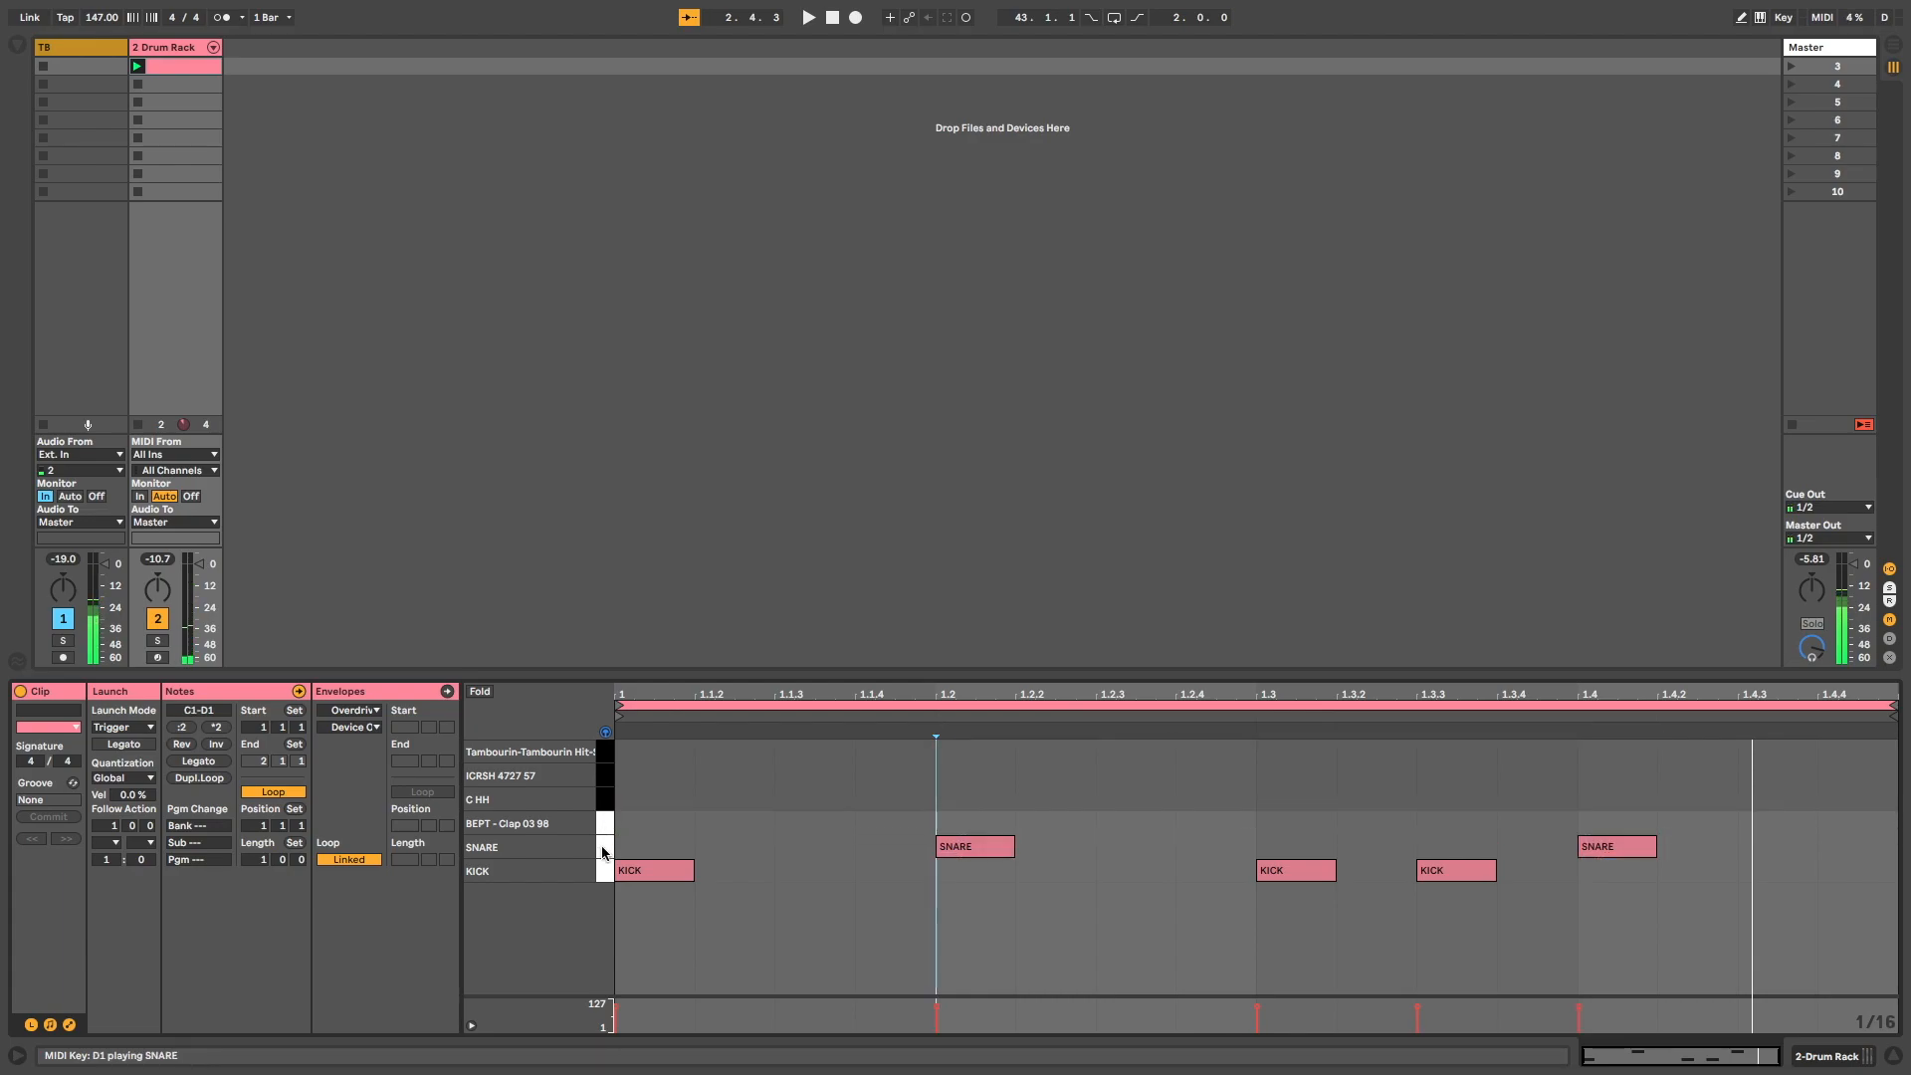
click(604, 851)
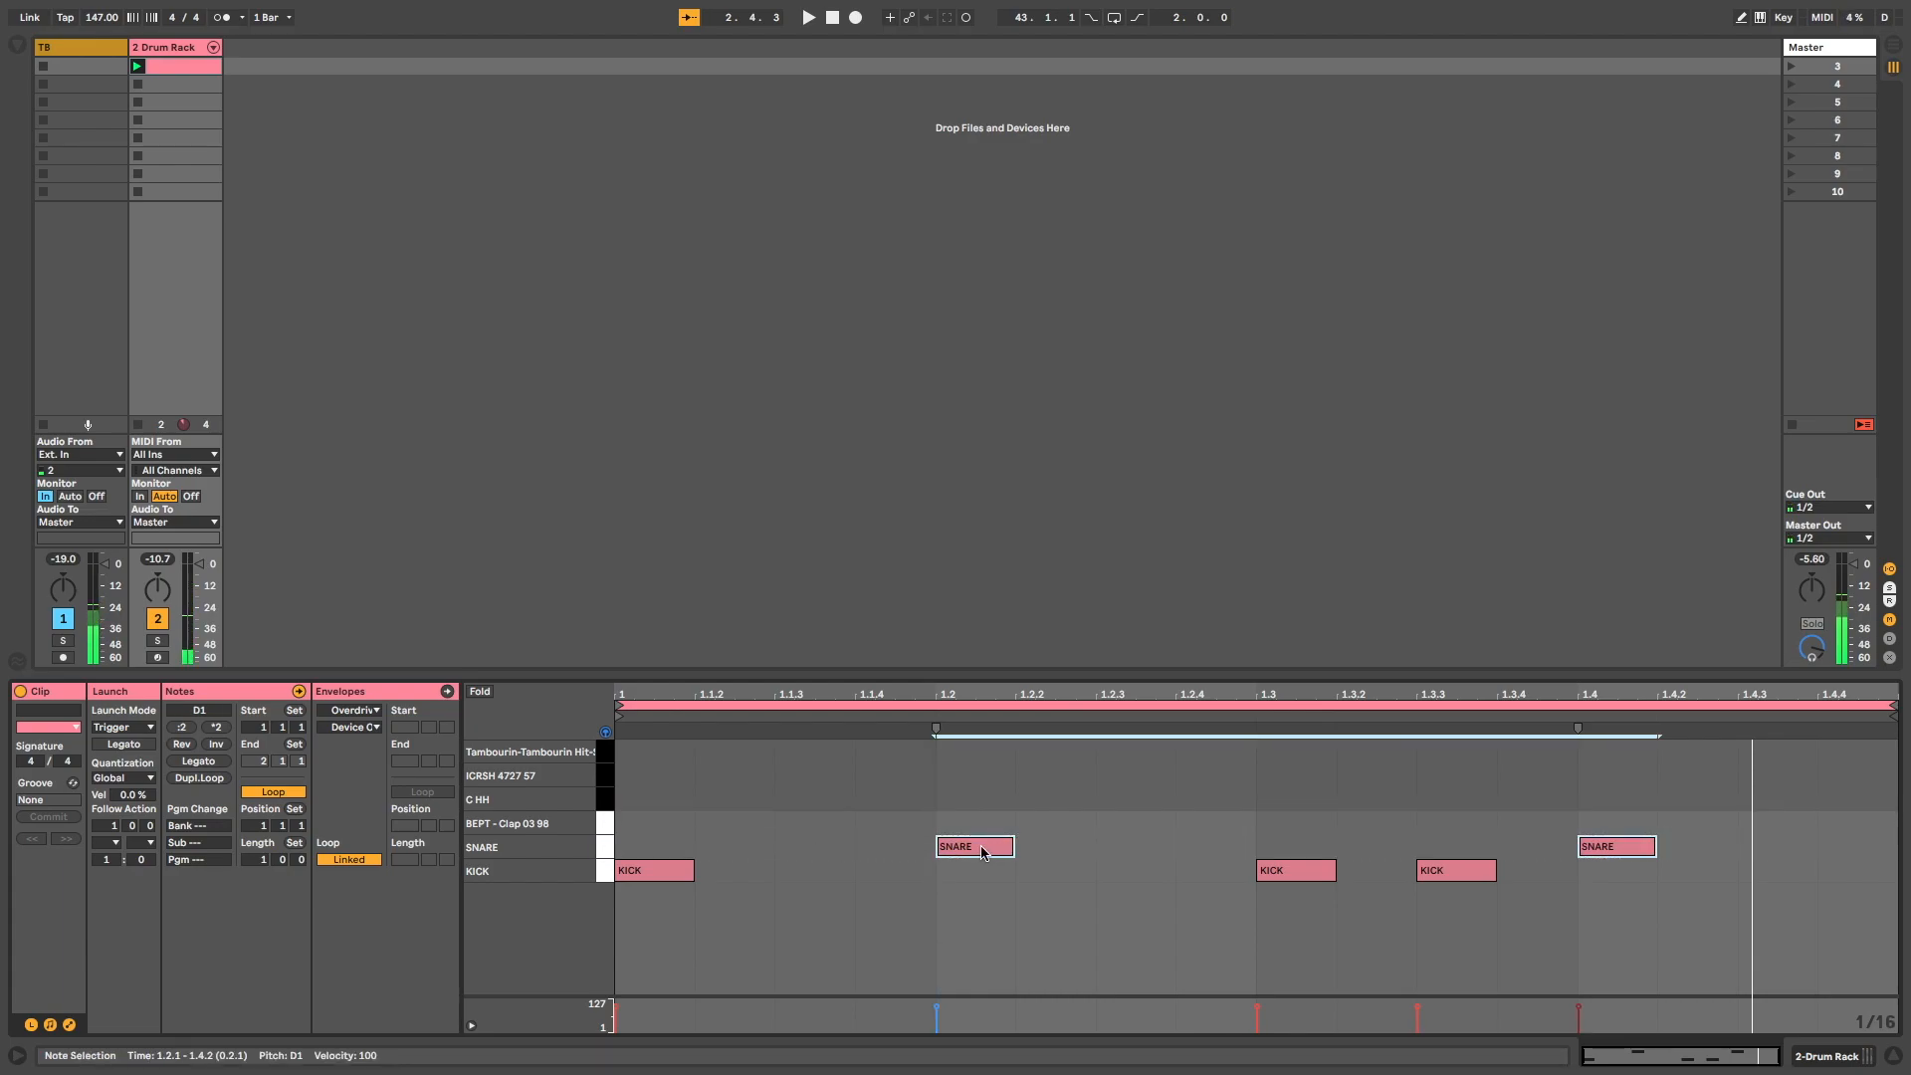
drag(982, 852, 977, 822)
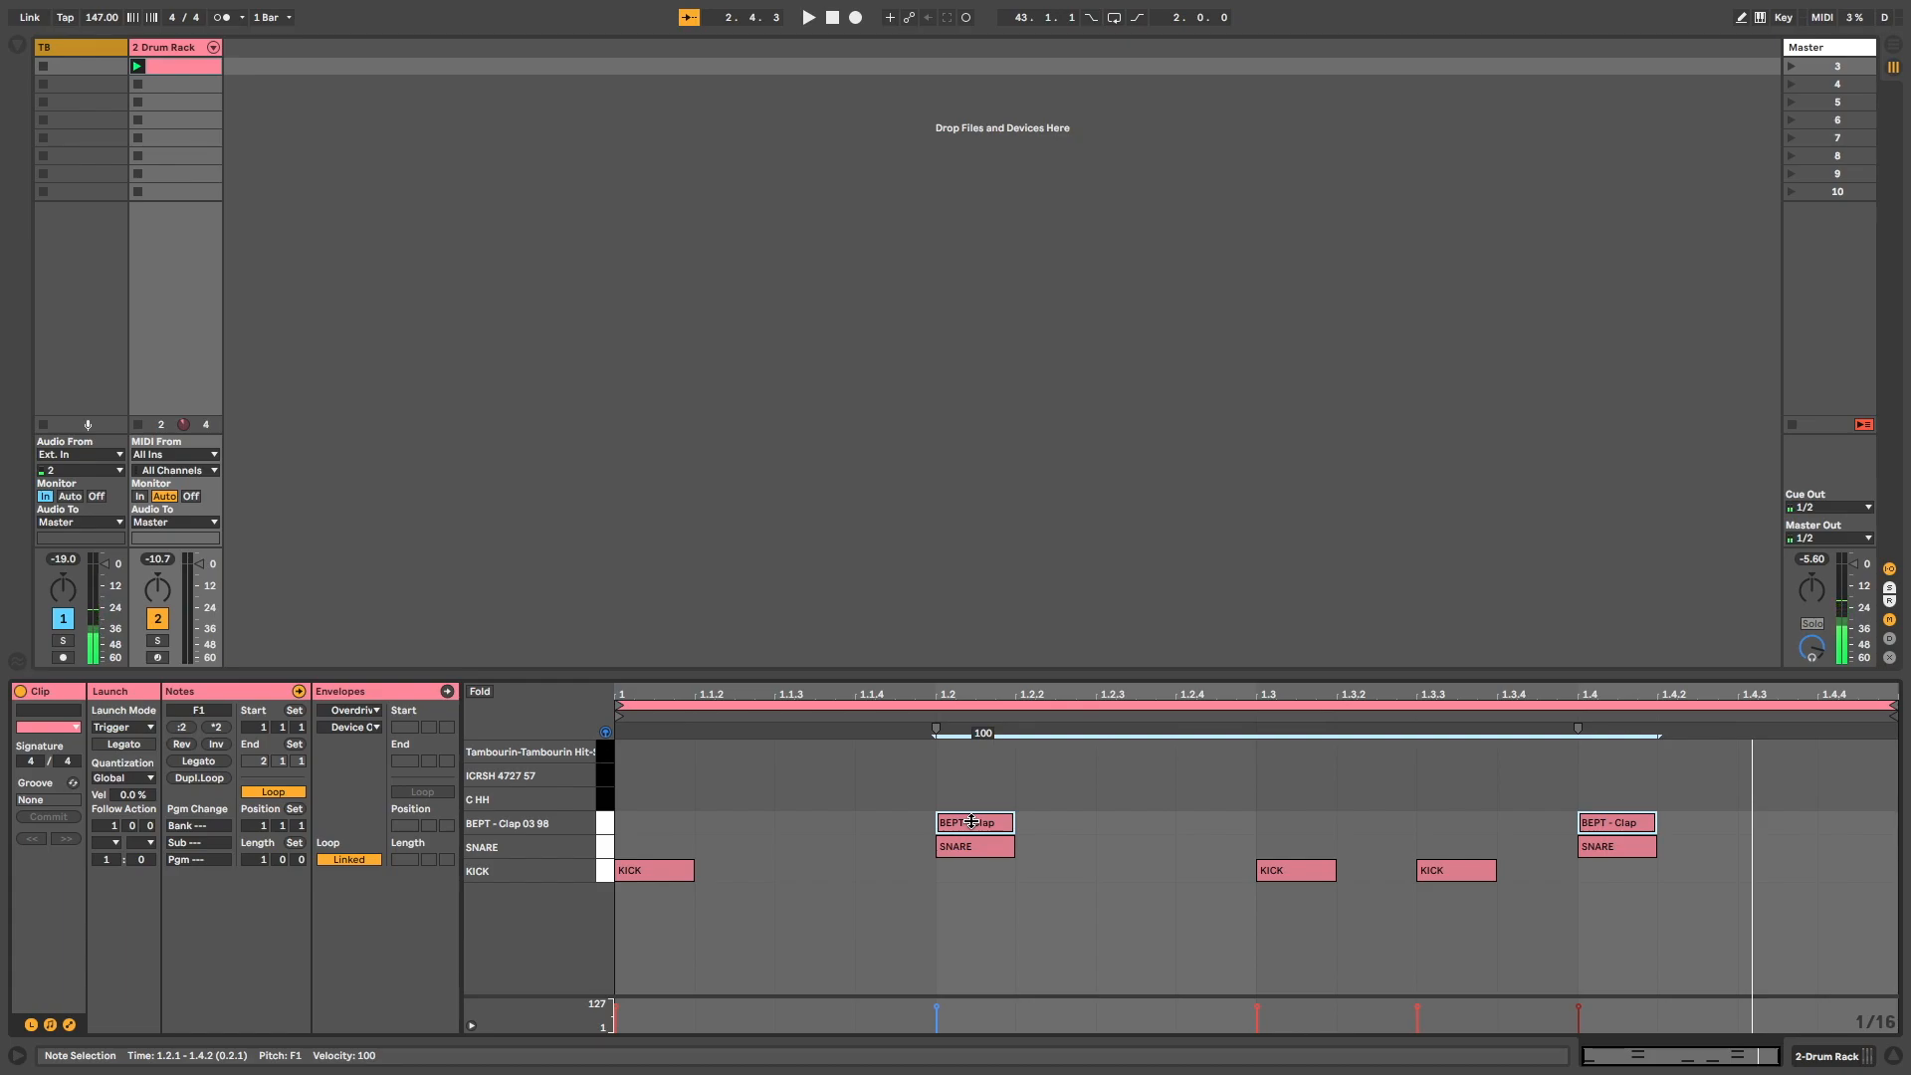
drag(976, 822, 976, 858)
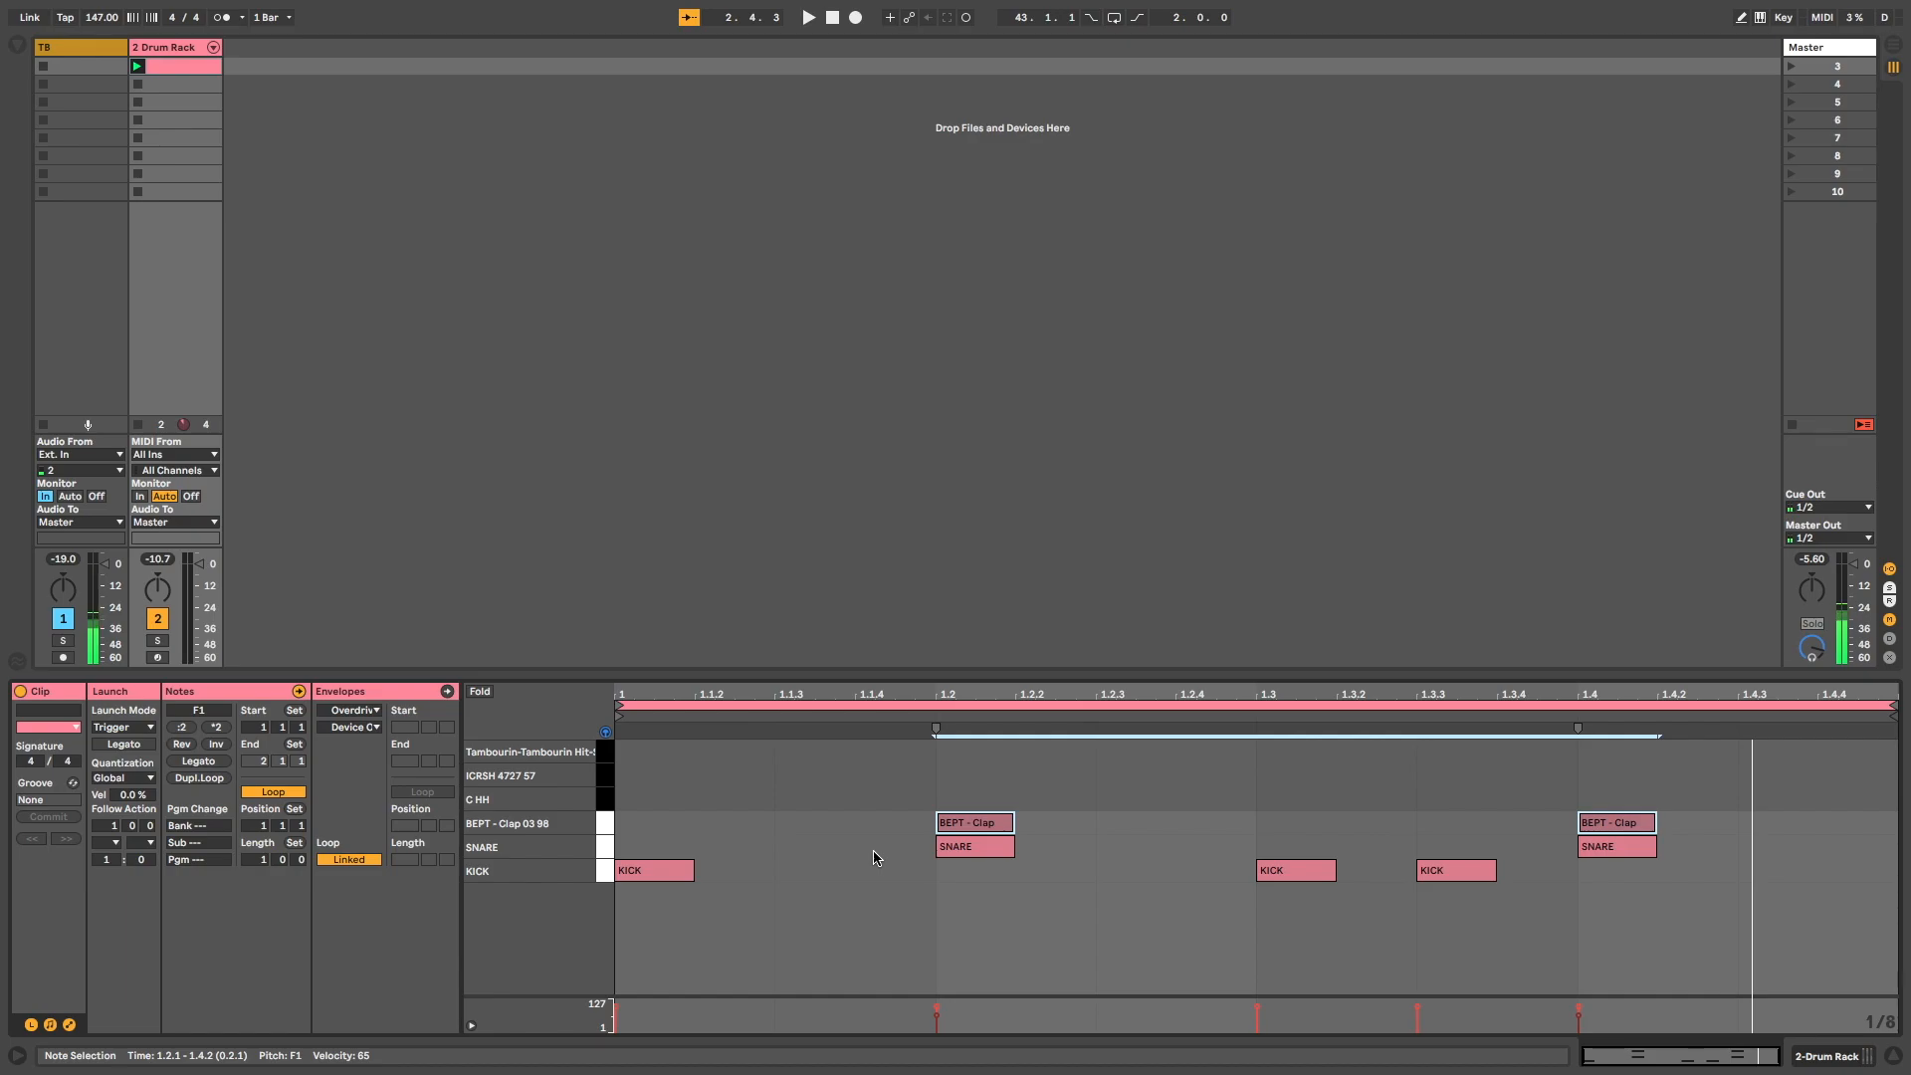
Draw eighth-note hits with velocity 102 across the whole bar in the C HH lane.
key(b)
click(604, 803)
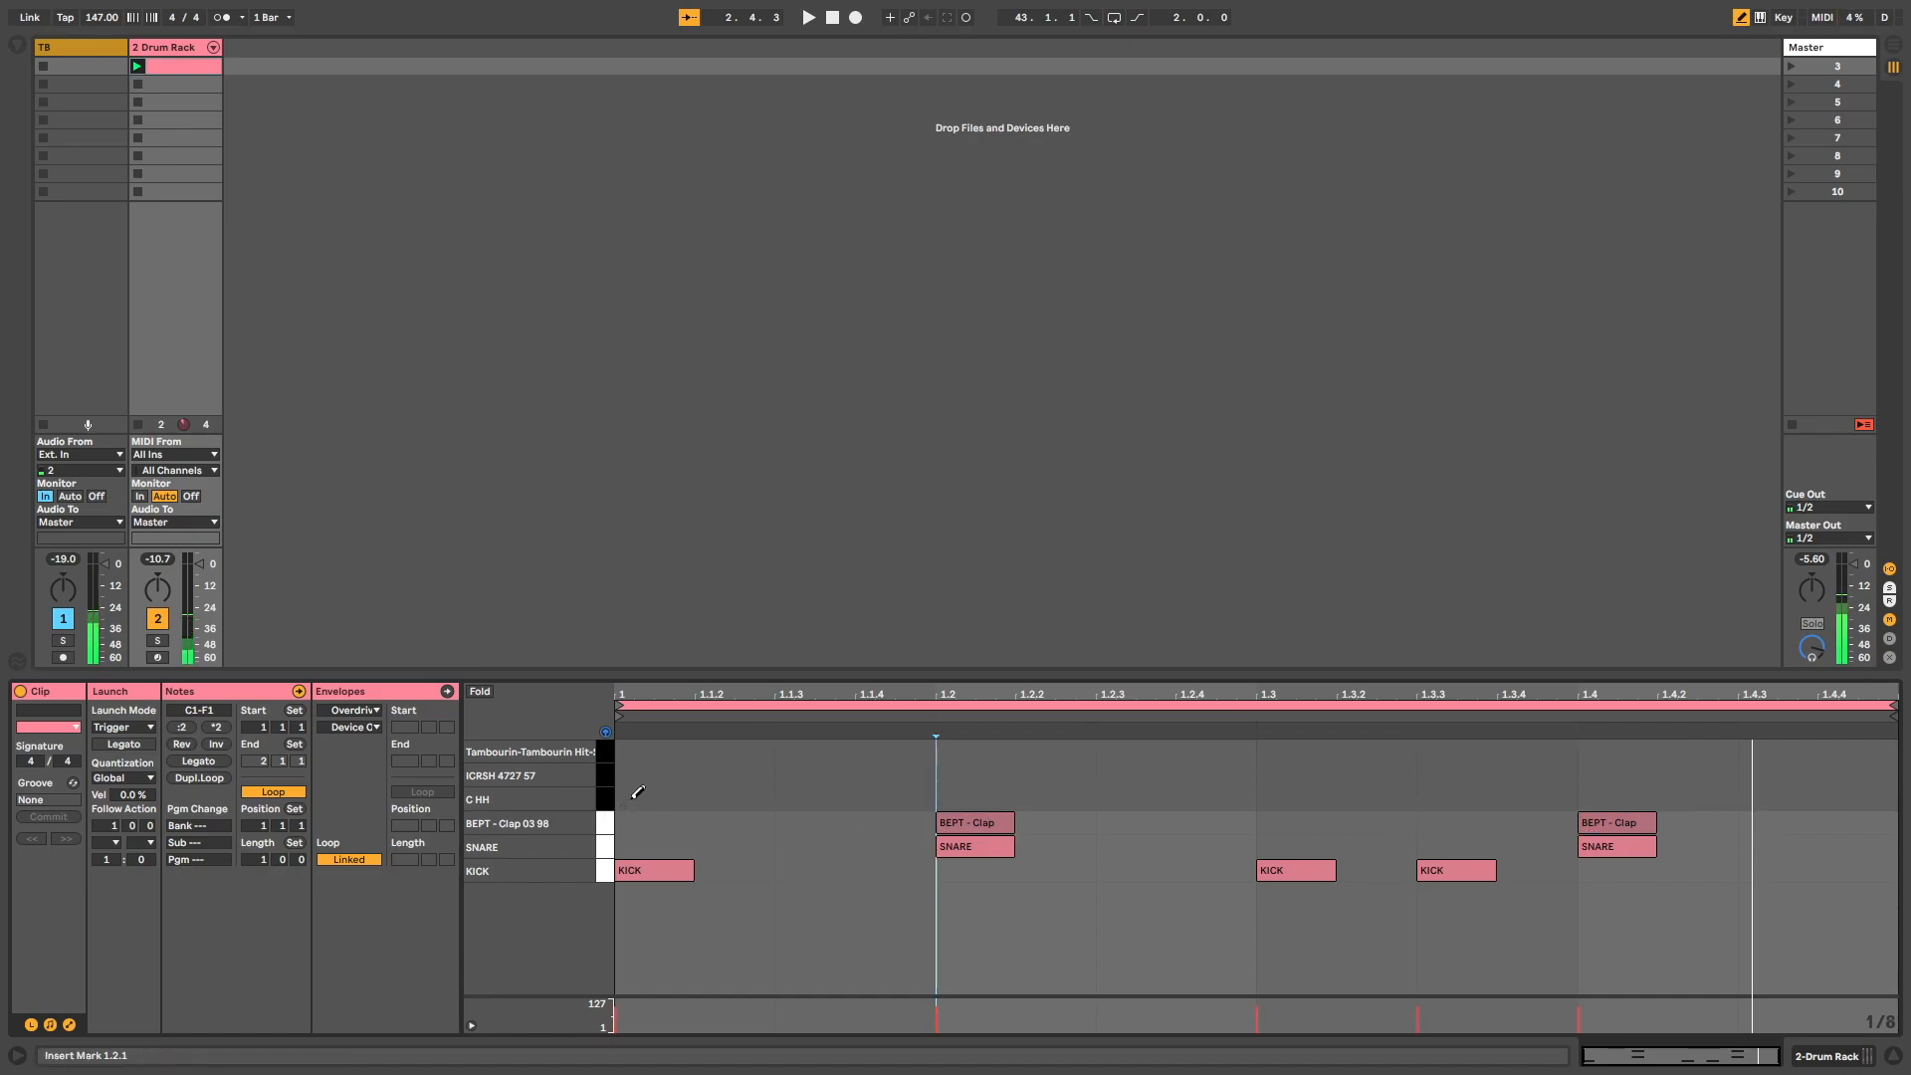
click(634, 796)
drag(638, 787, 646, 767)
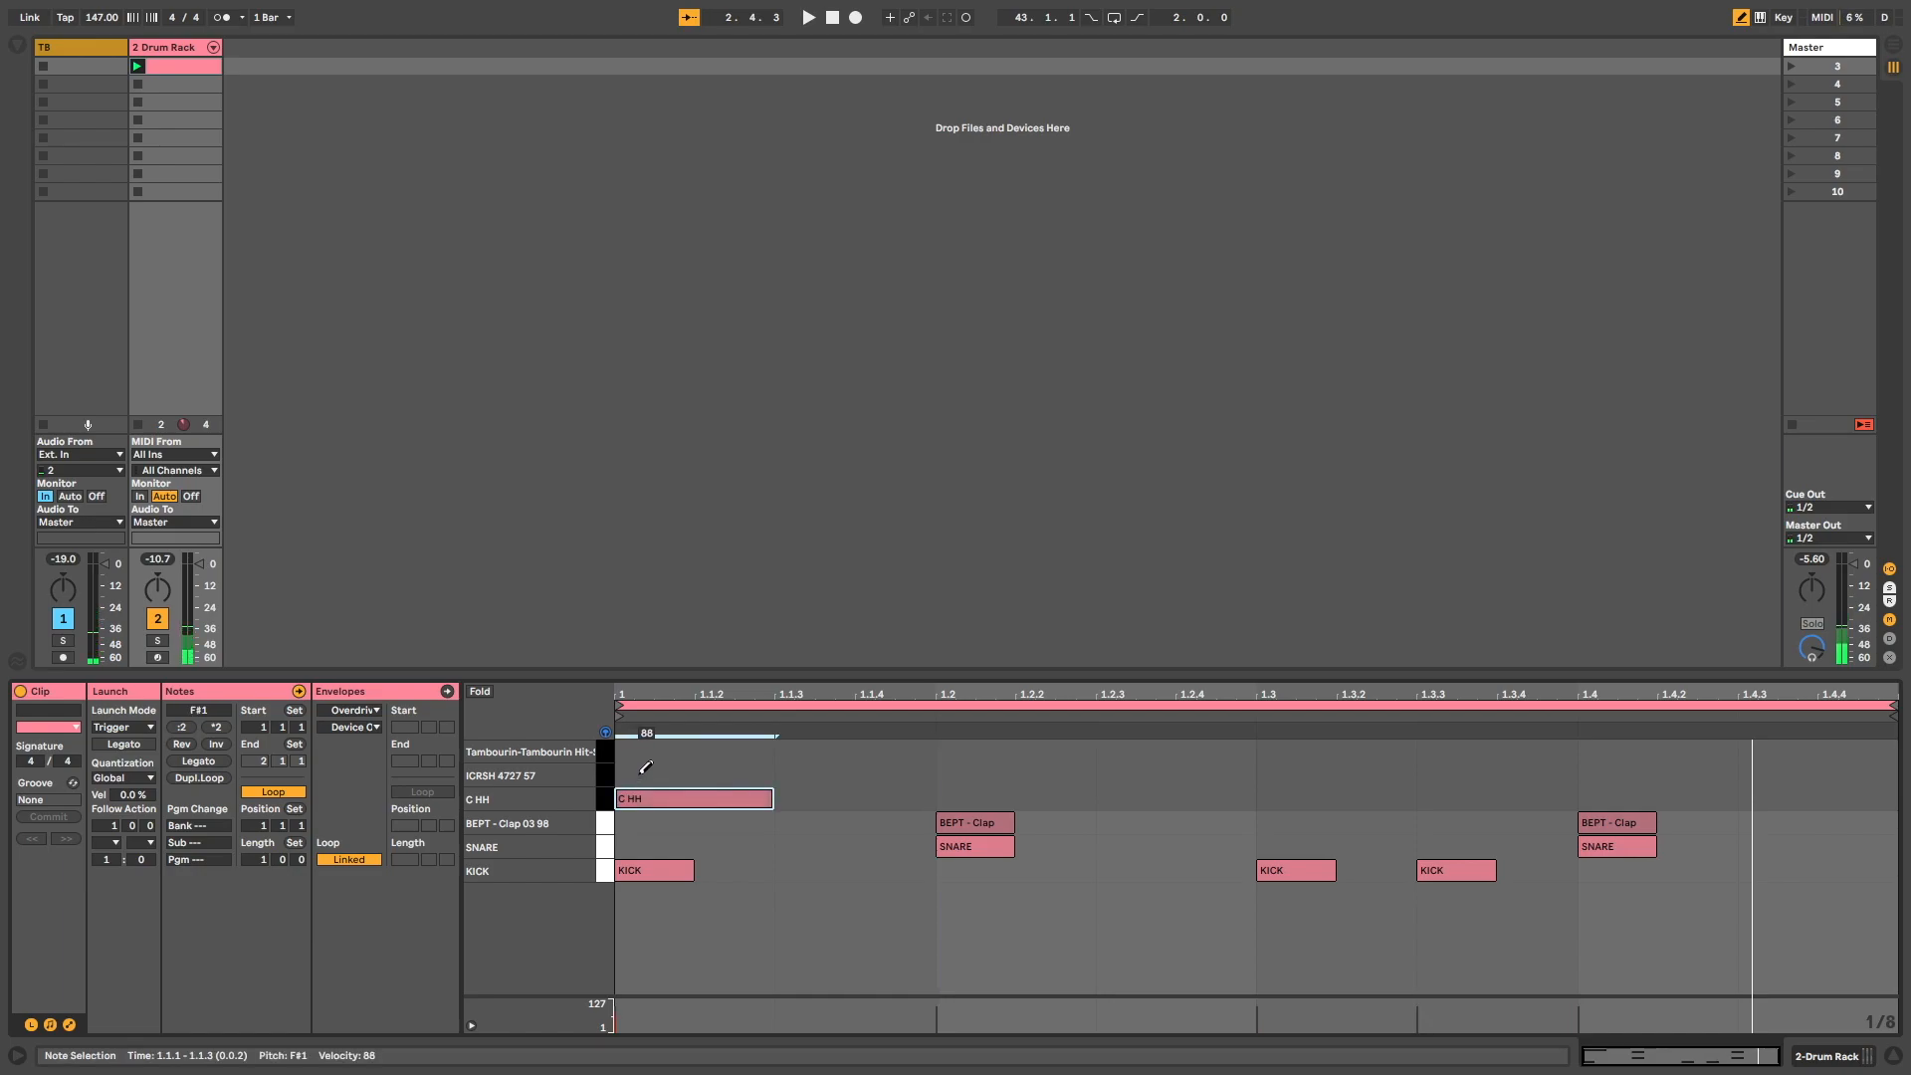
click(655, 794)
mouse_move(659, 796)
mouse_down()
mouse_move(1711, 814)
mouse_move(1692, 802)
mouse_move(1752, 796)
mouse_up()
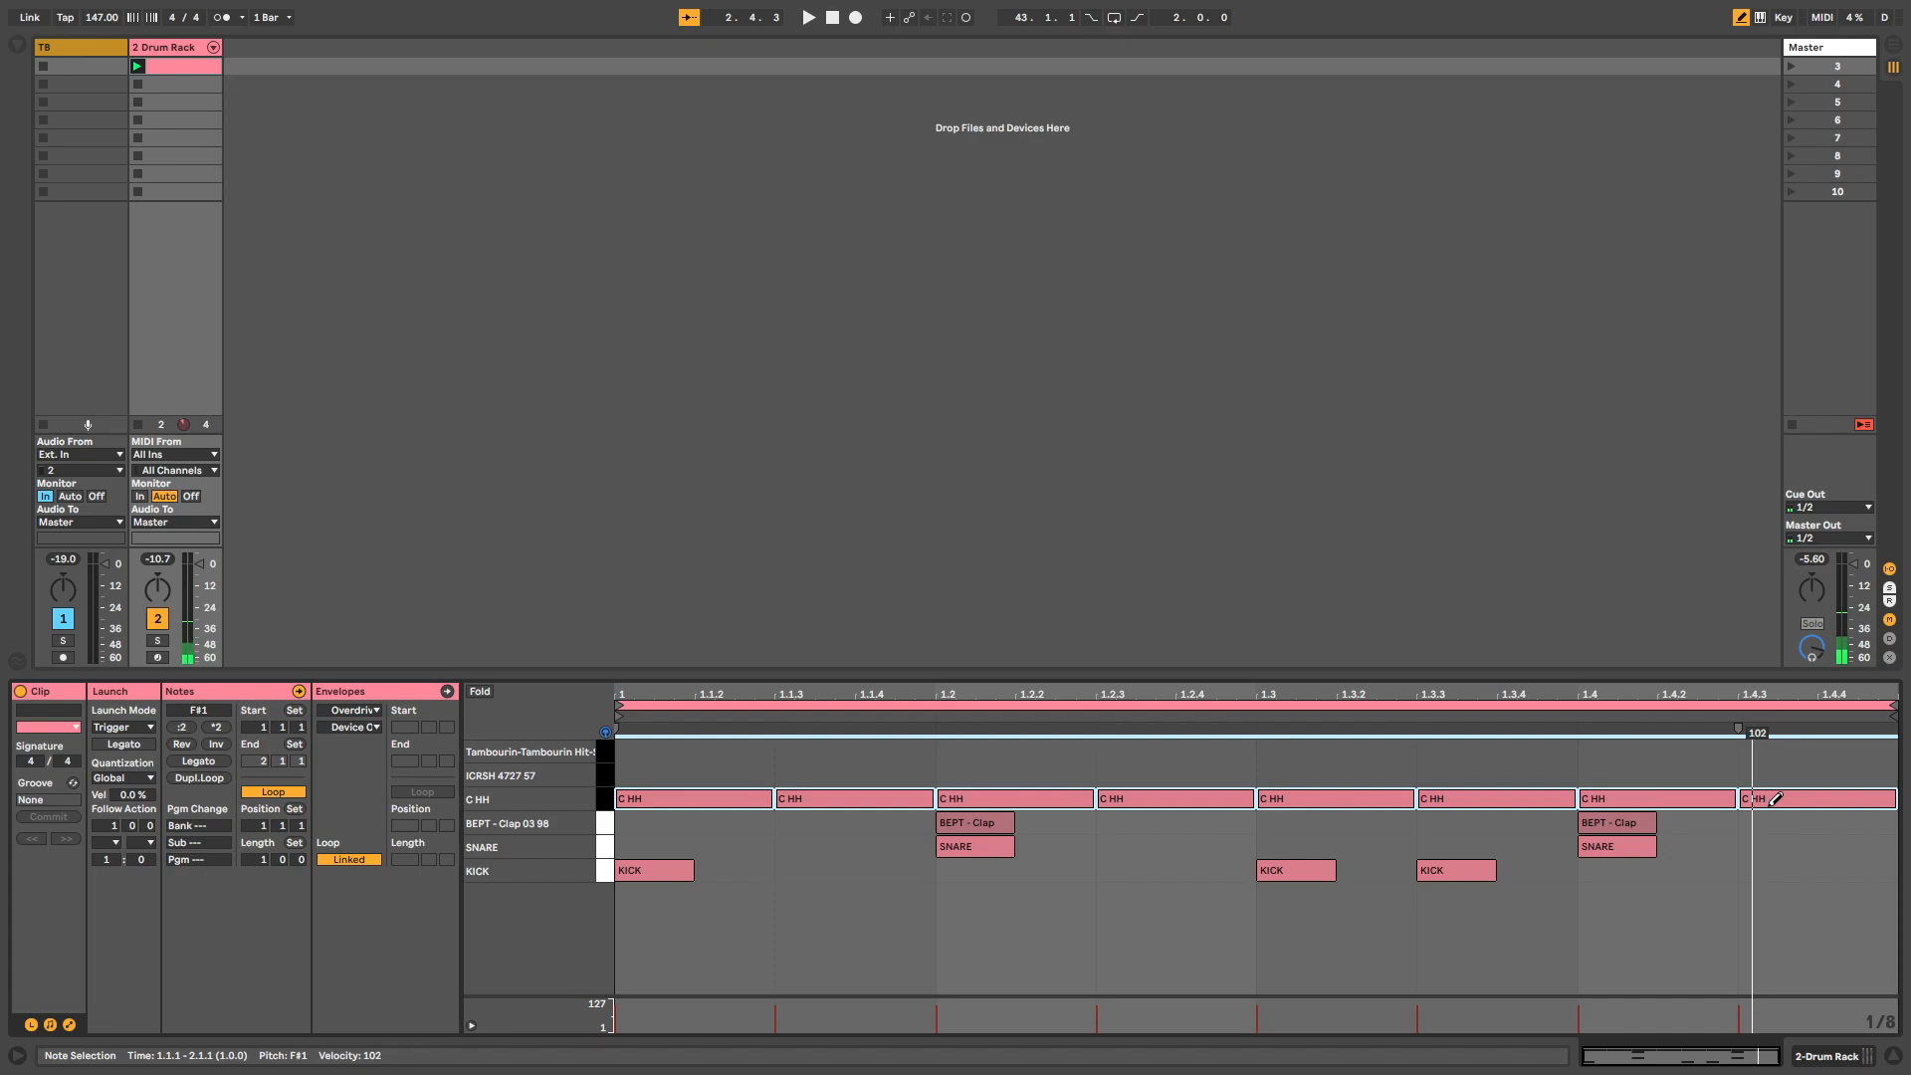
Play back the beat and draw sixteenth-note tambourine hits with velocity 93 across the whole bar.
key(space)
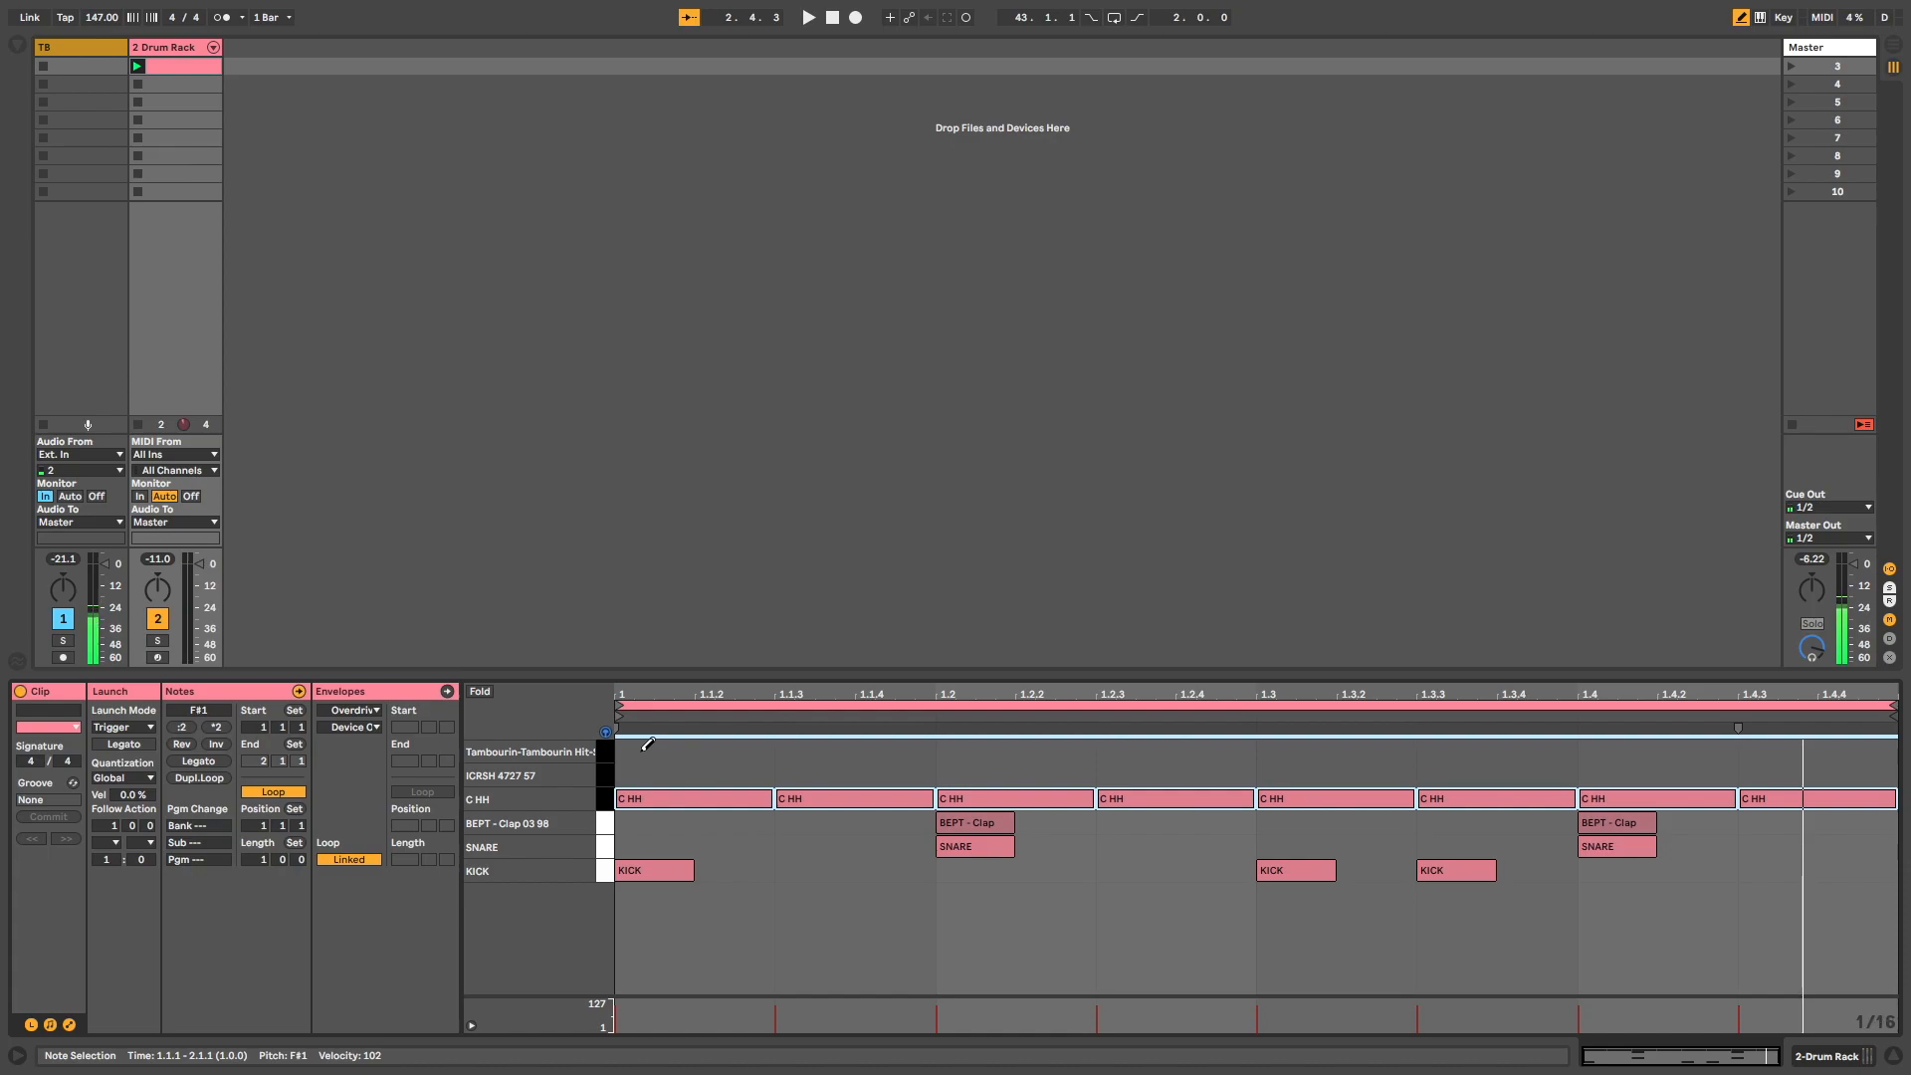
drag(641, 743, 1870, 734)
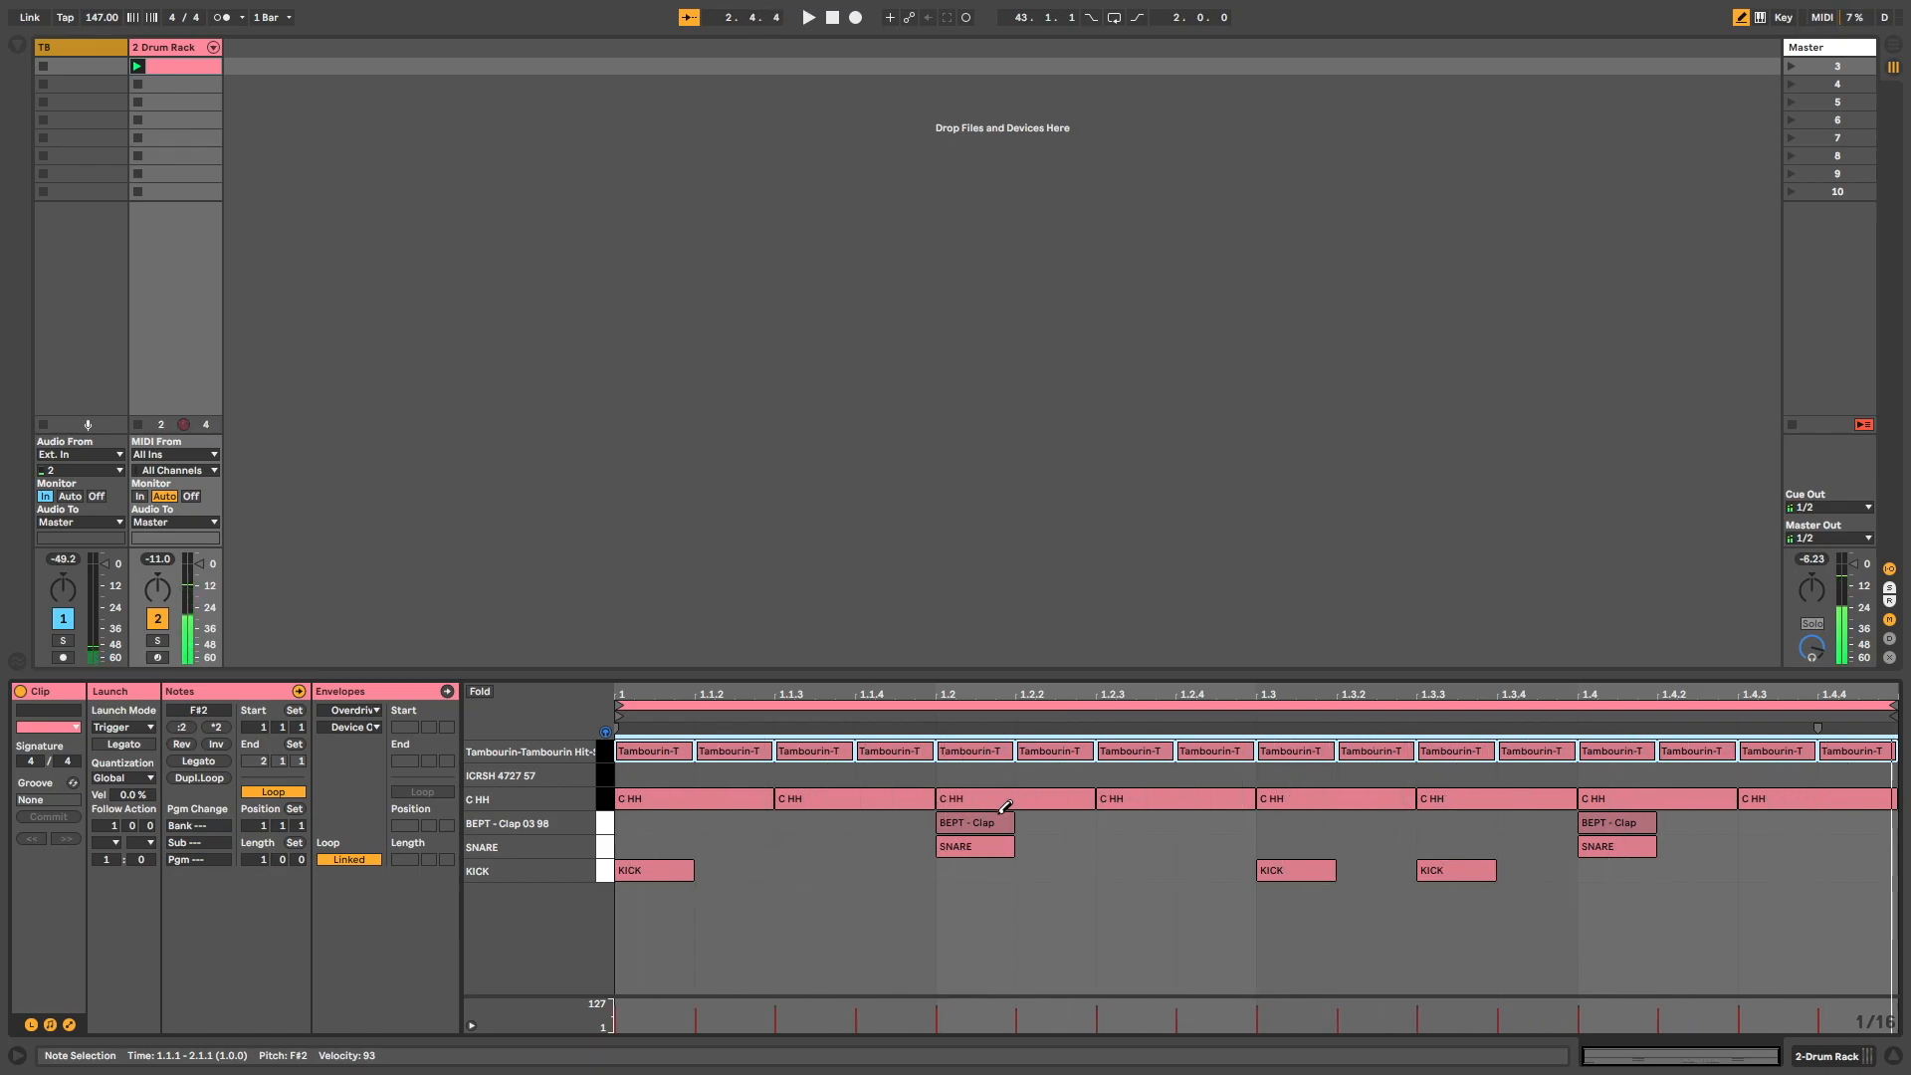
key(b)
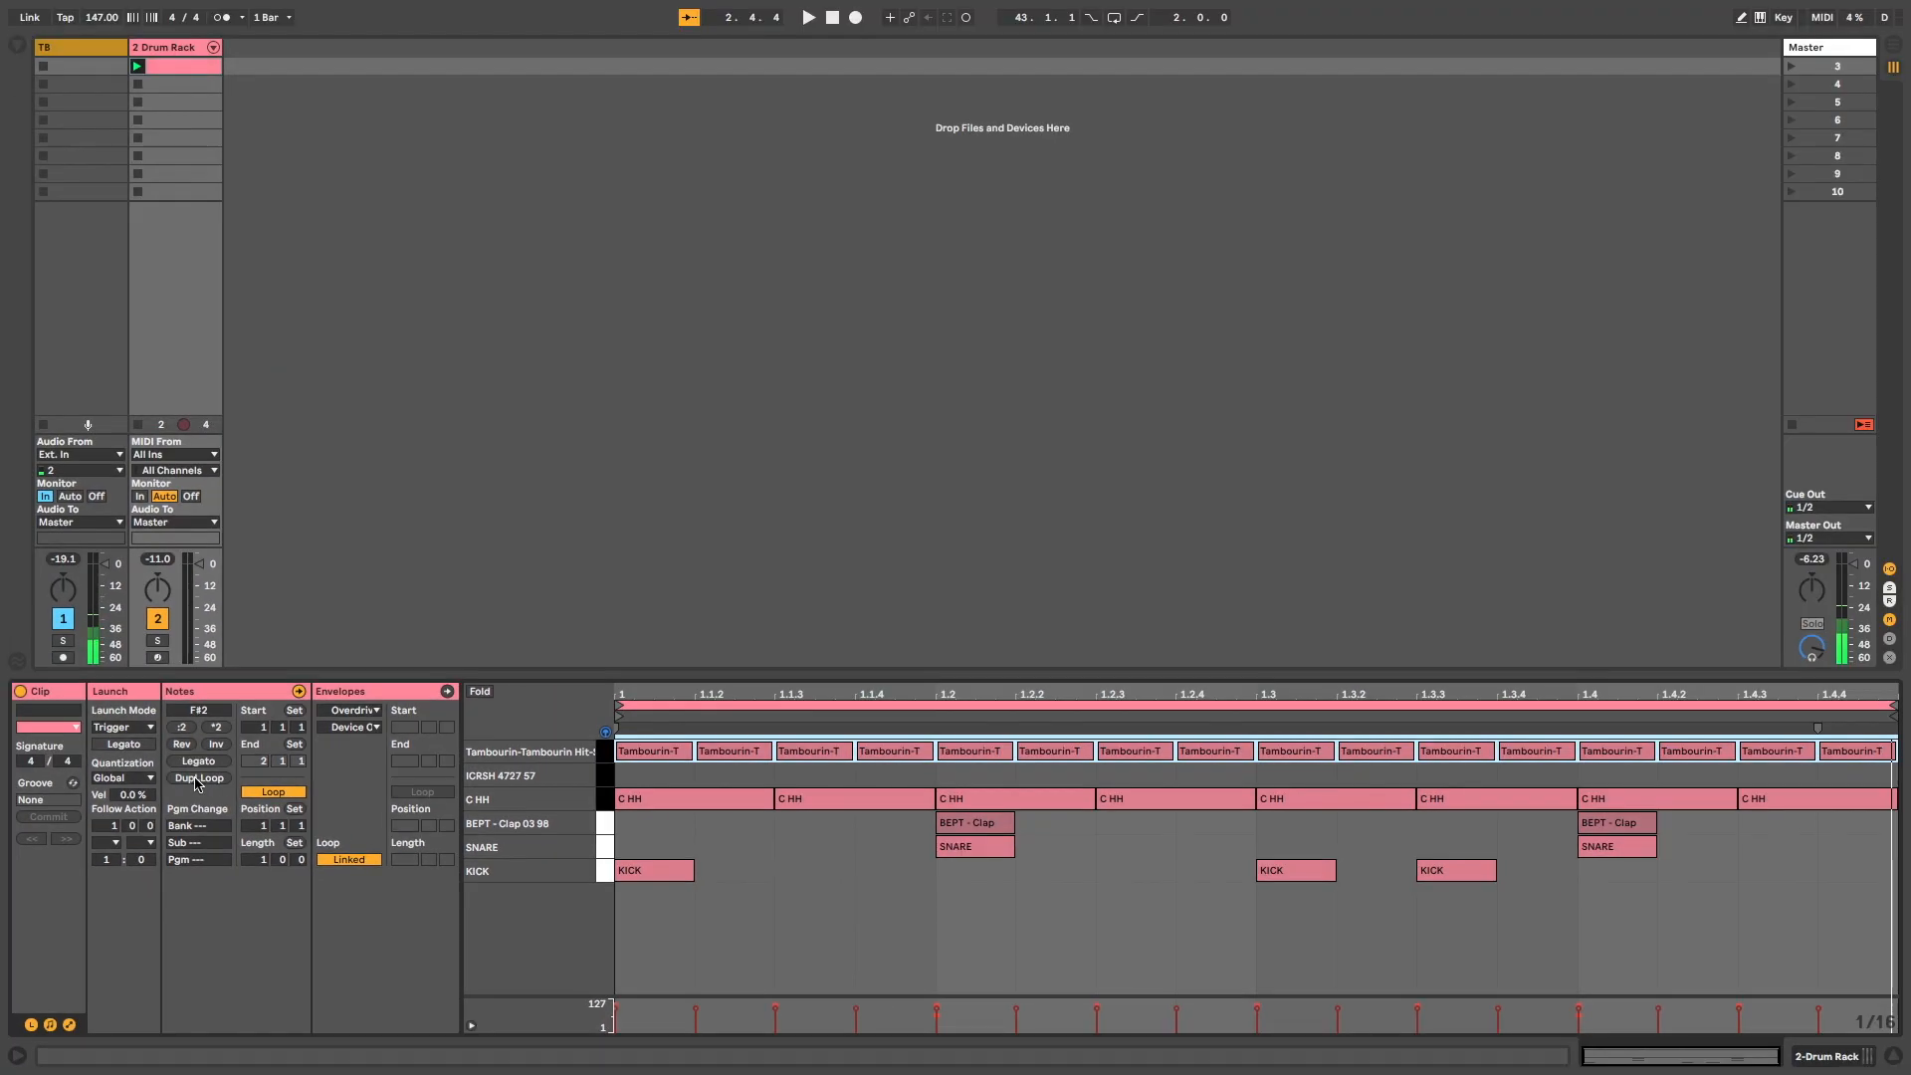
Duplicate the one-bar loop repeatedly until the clip is eight bars long.
click(209, 769)
click(197, 778)
click(197, 778)
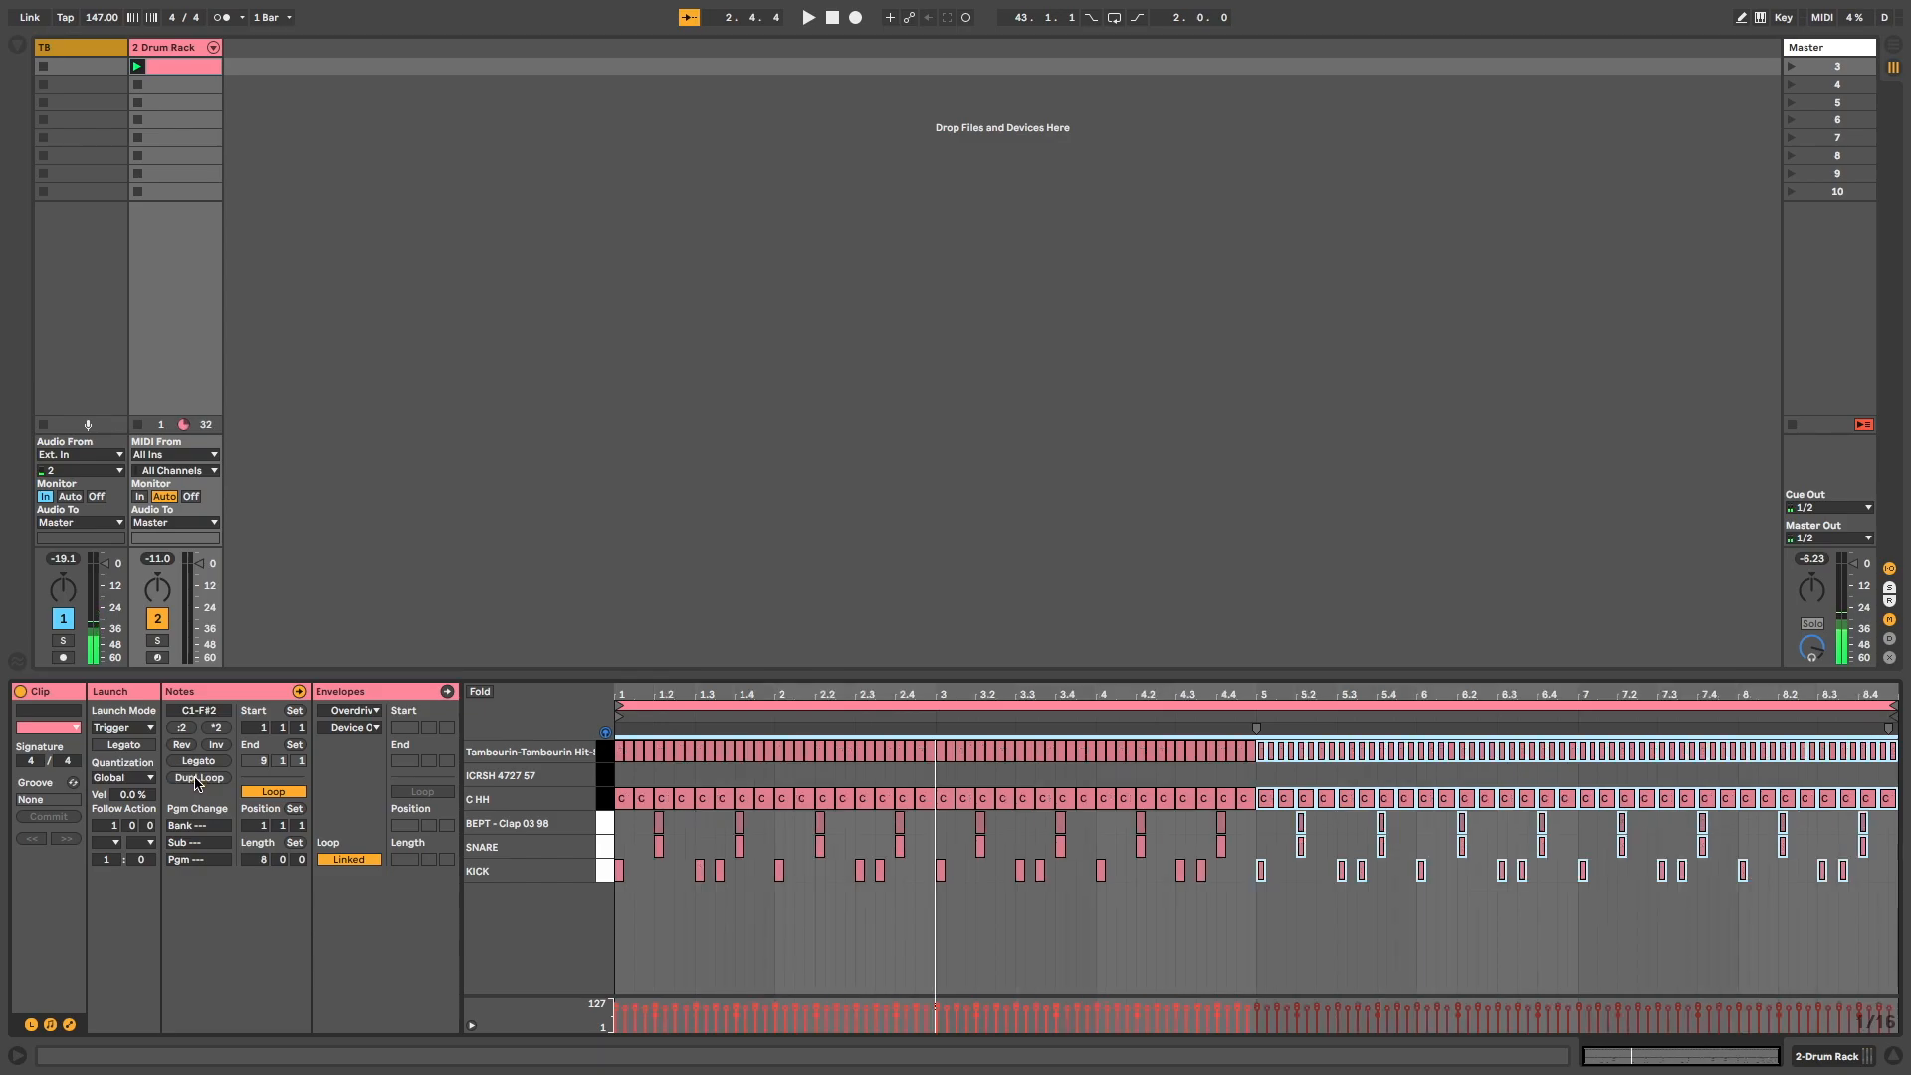
Add one crash hit at 1.1.1 in the ICRSH 4727 57 lane and play back the clip.
drag(637, 695, 639, 779)
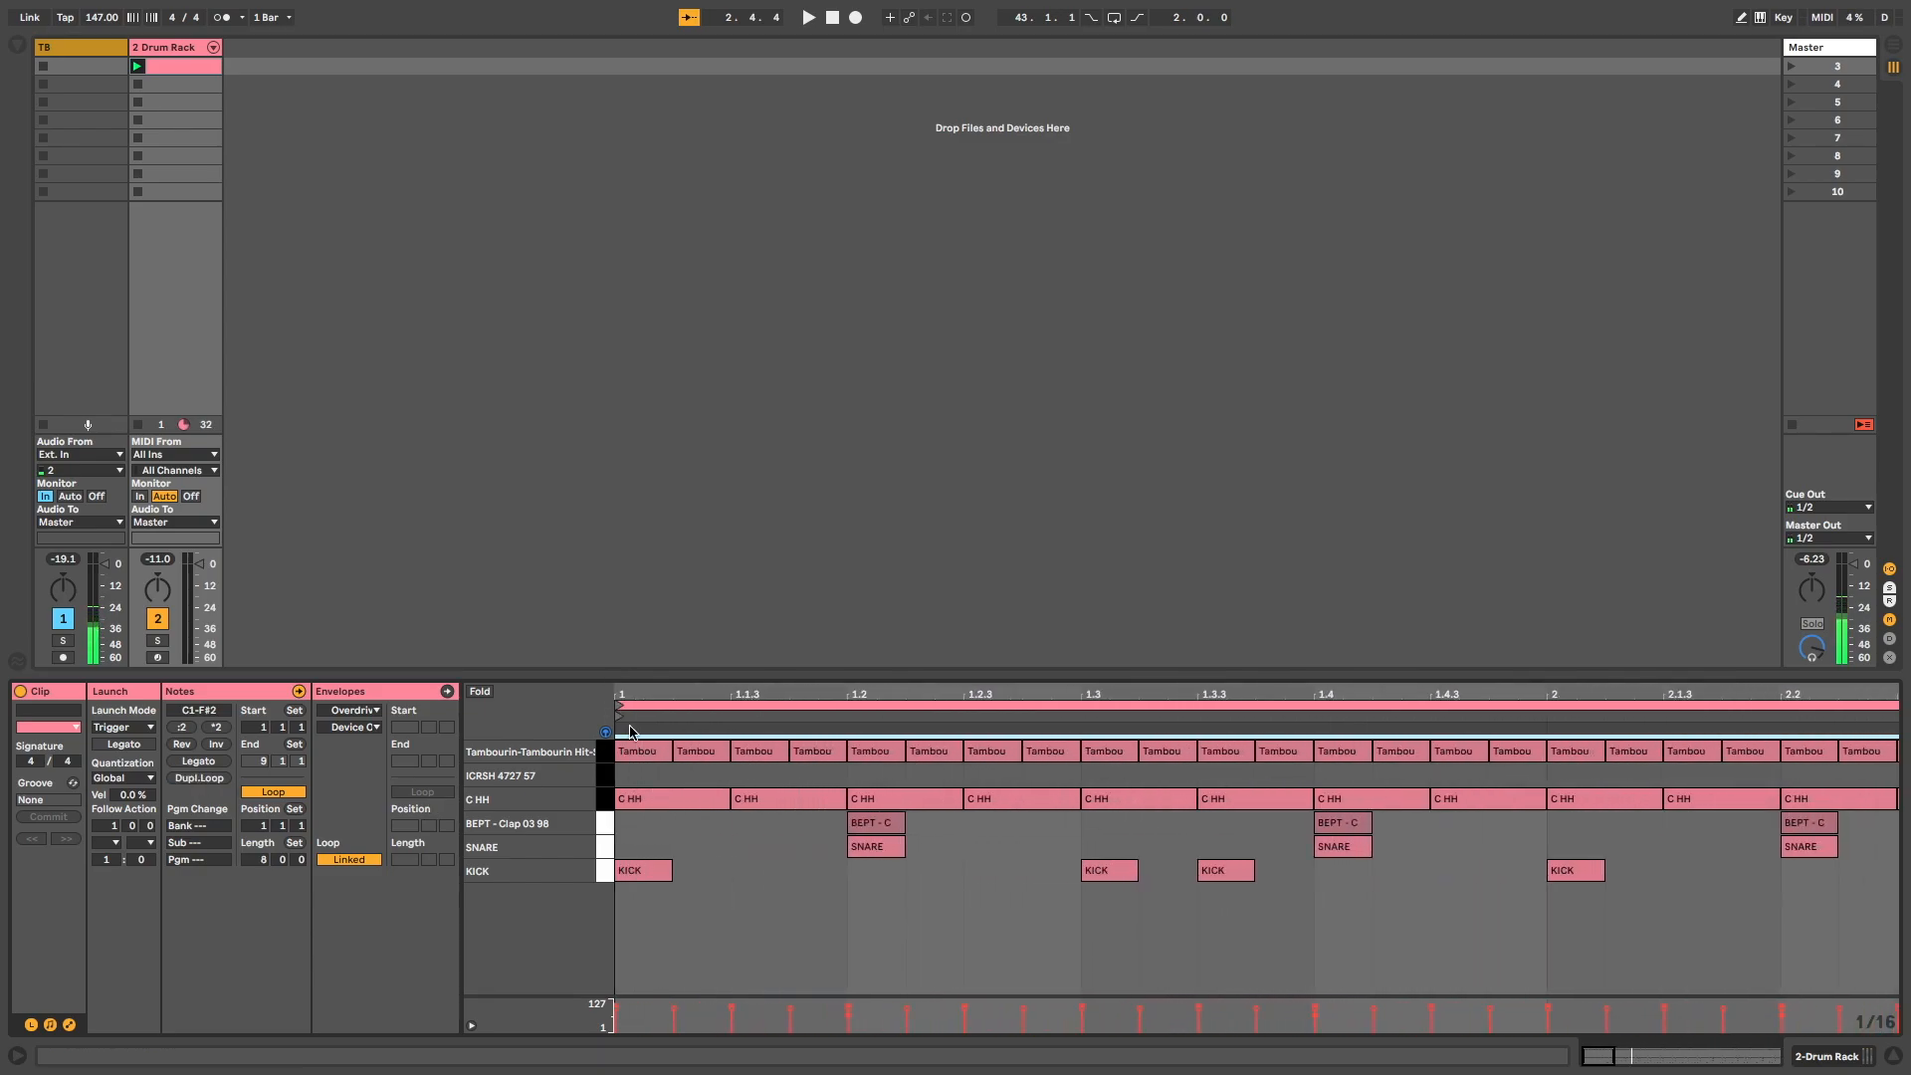
double_click(639, 776)
drag(673, 710, 673, 647)
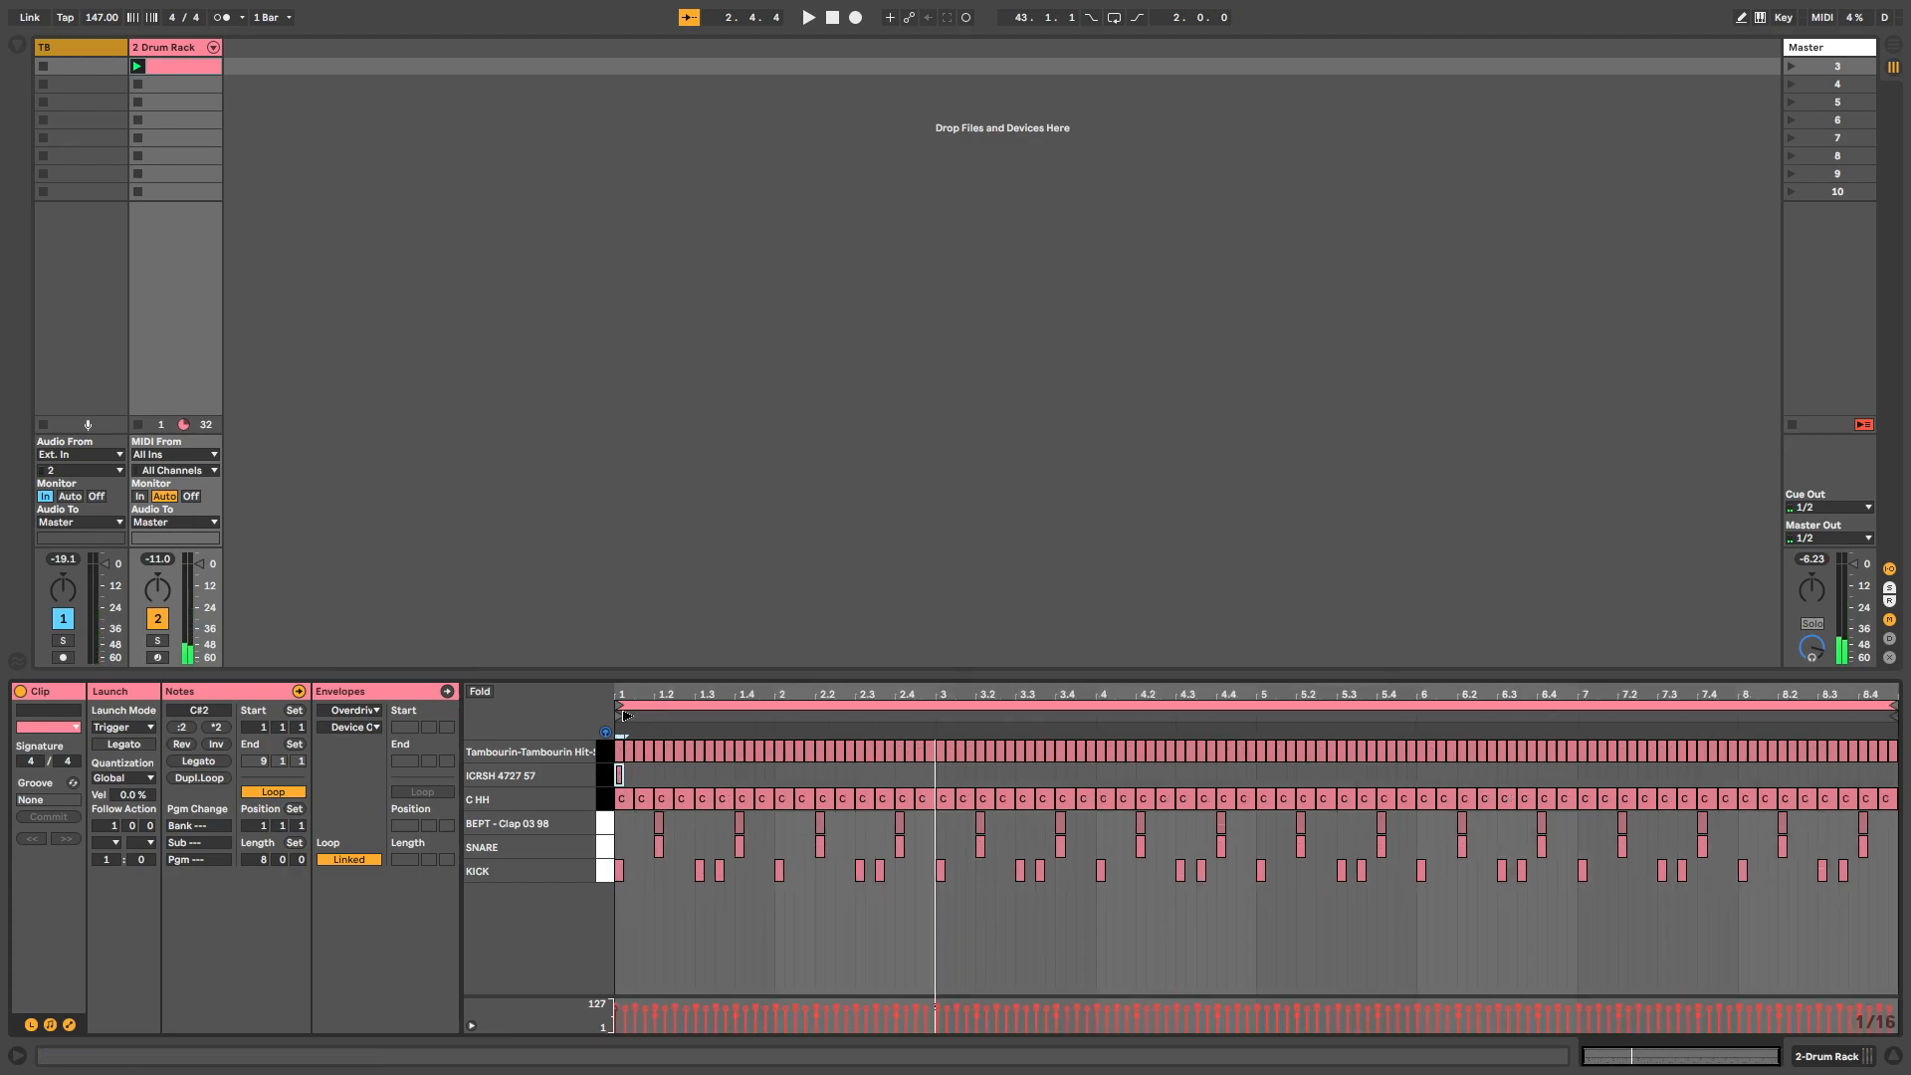
click(815, 920)
key(space)
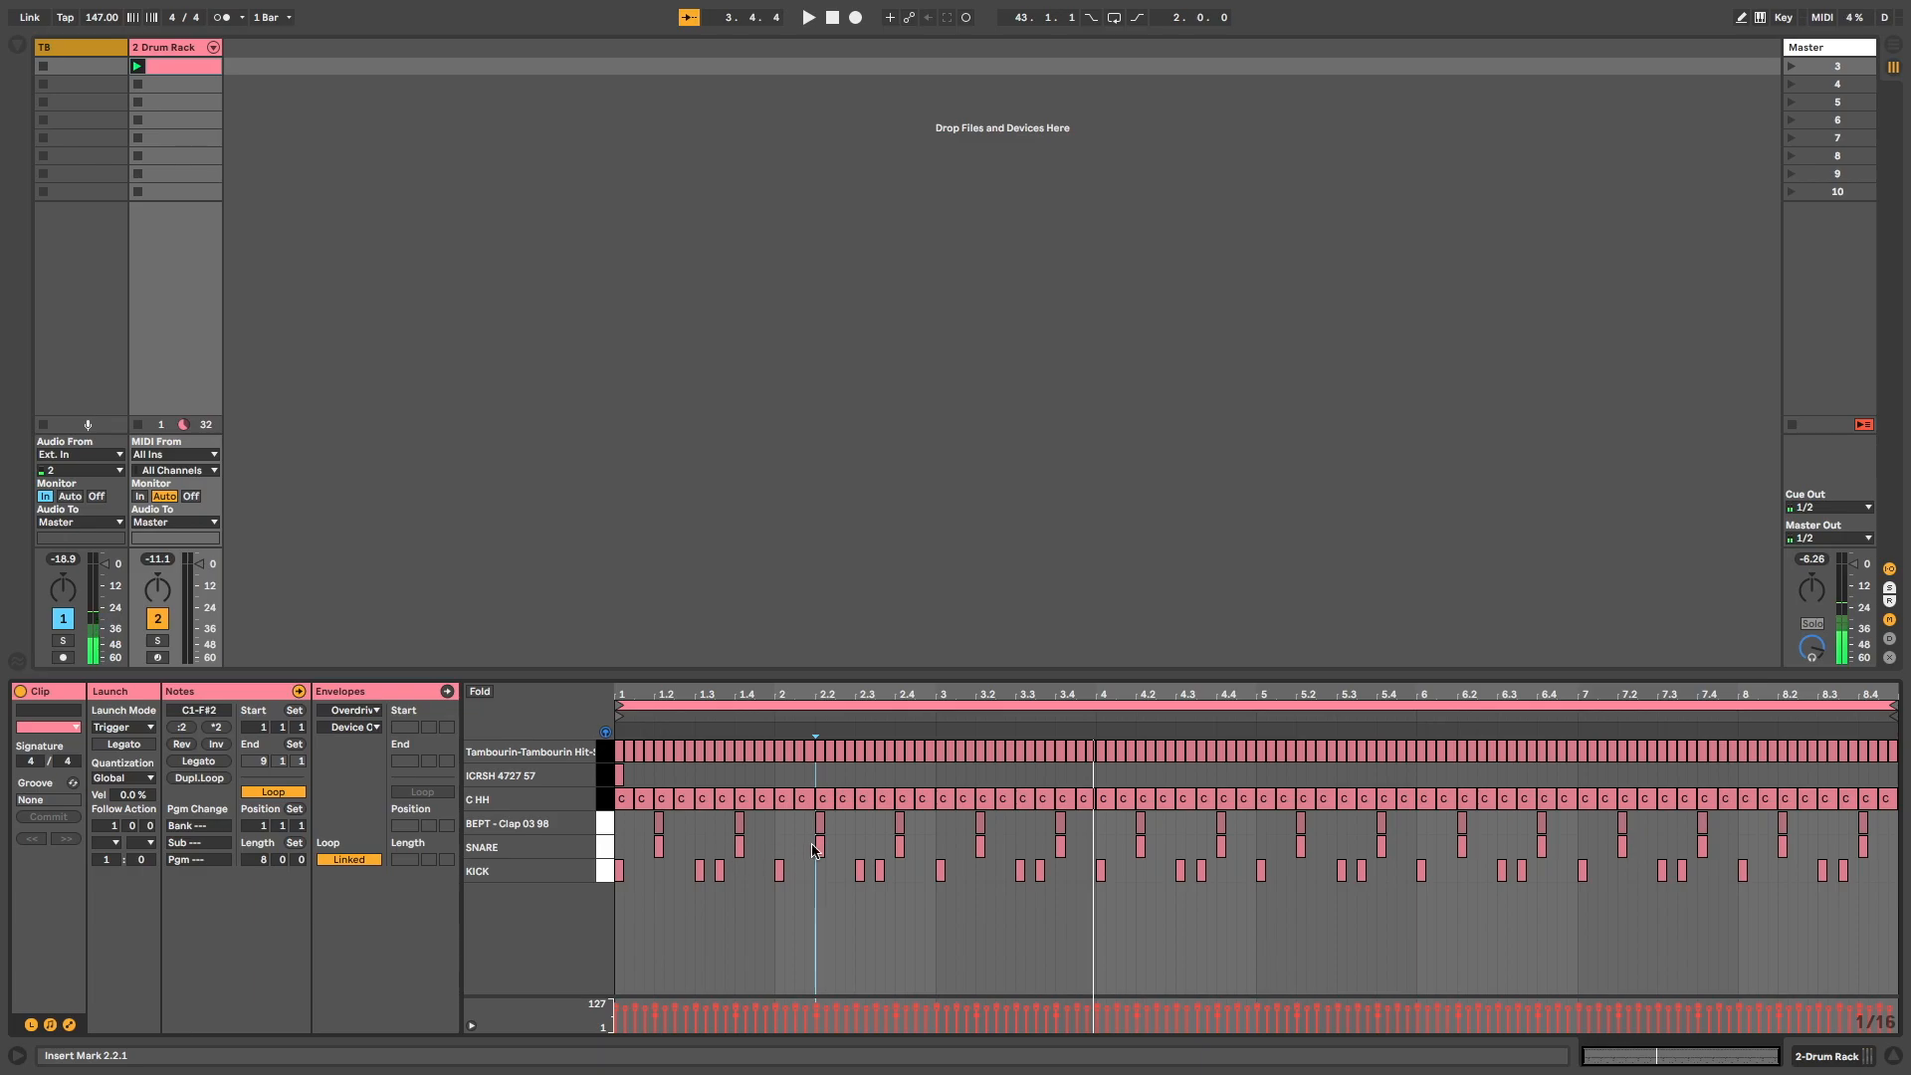
Make the clap at 2.4 louder and add an extra sixteenth-note clap at 2.3.3.
click(899, 823)
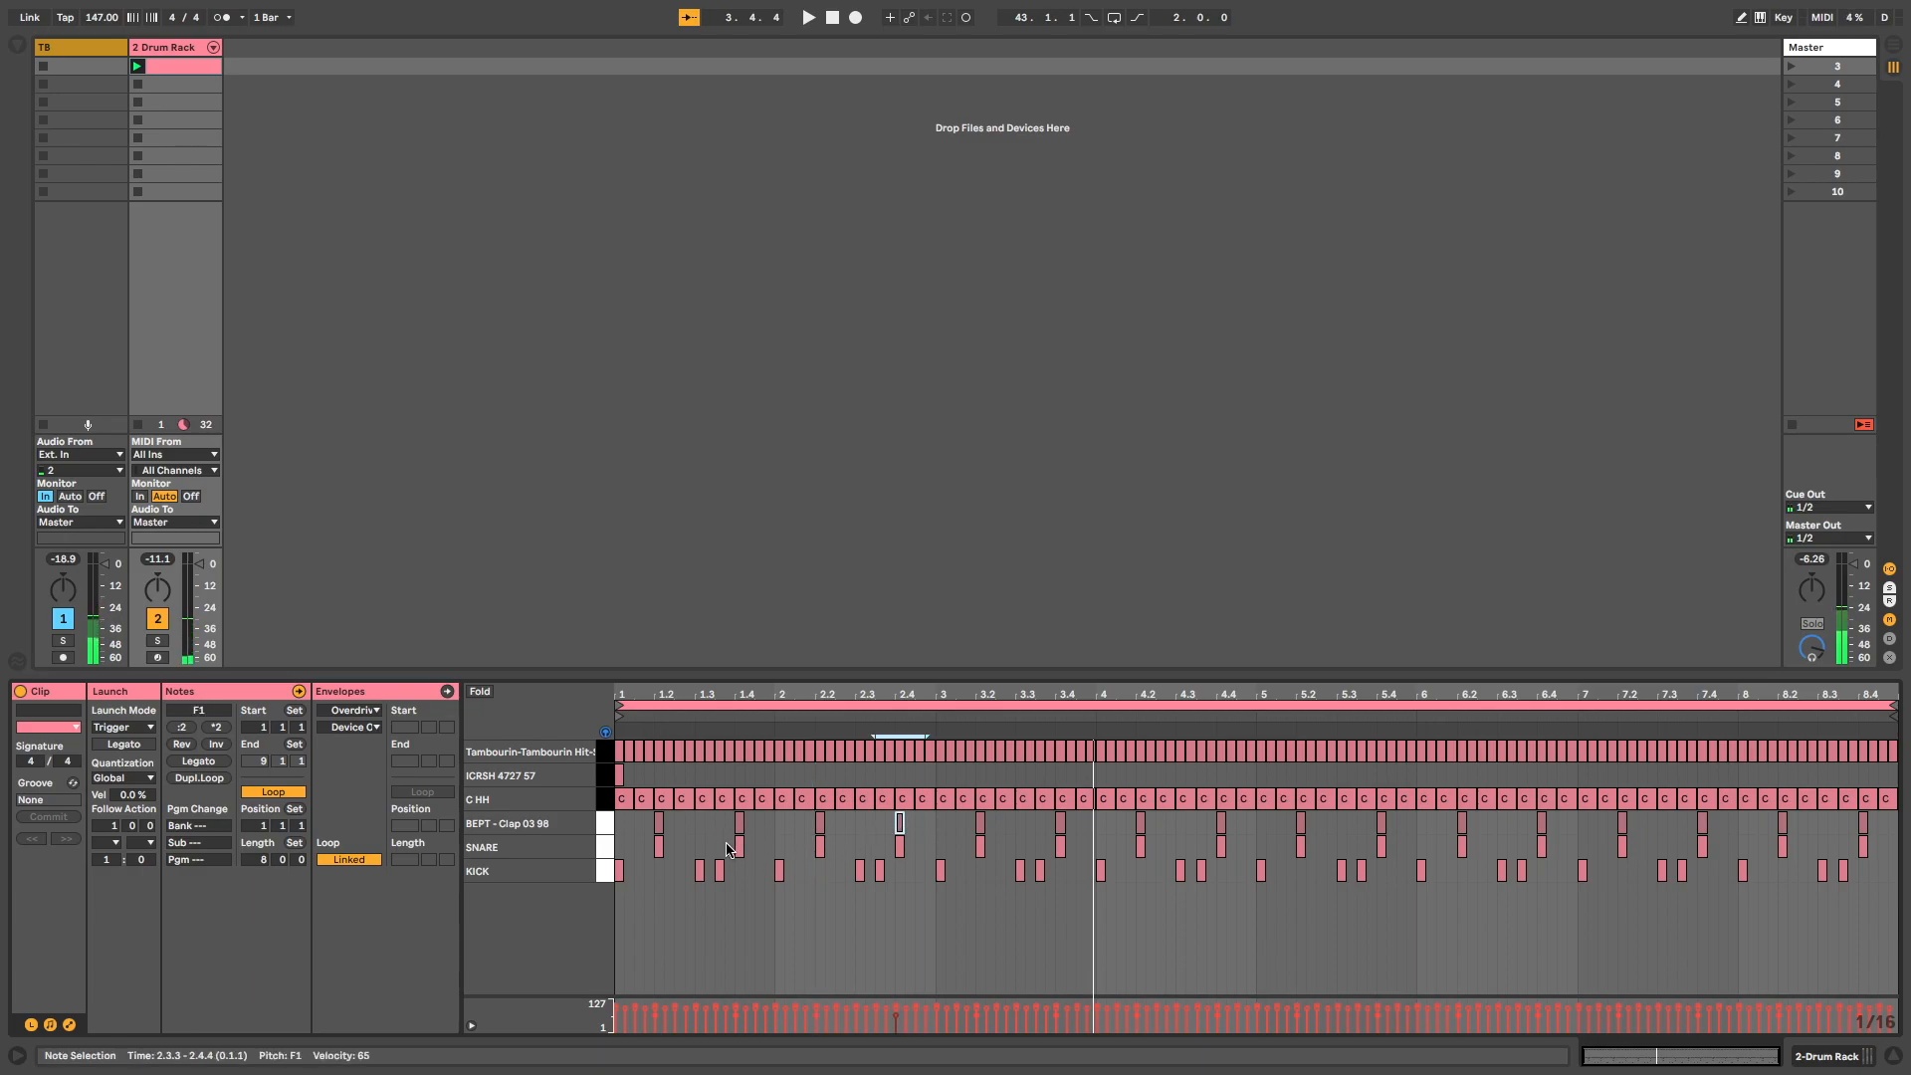
key(plus)
key(plus)
key(plus)
key(plus)
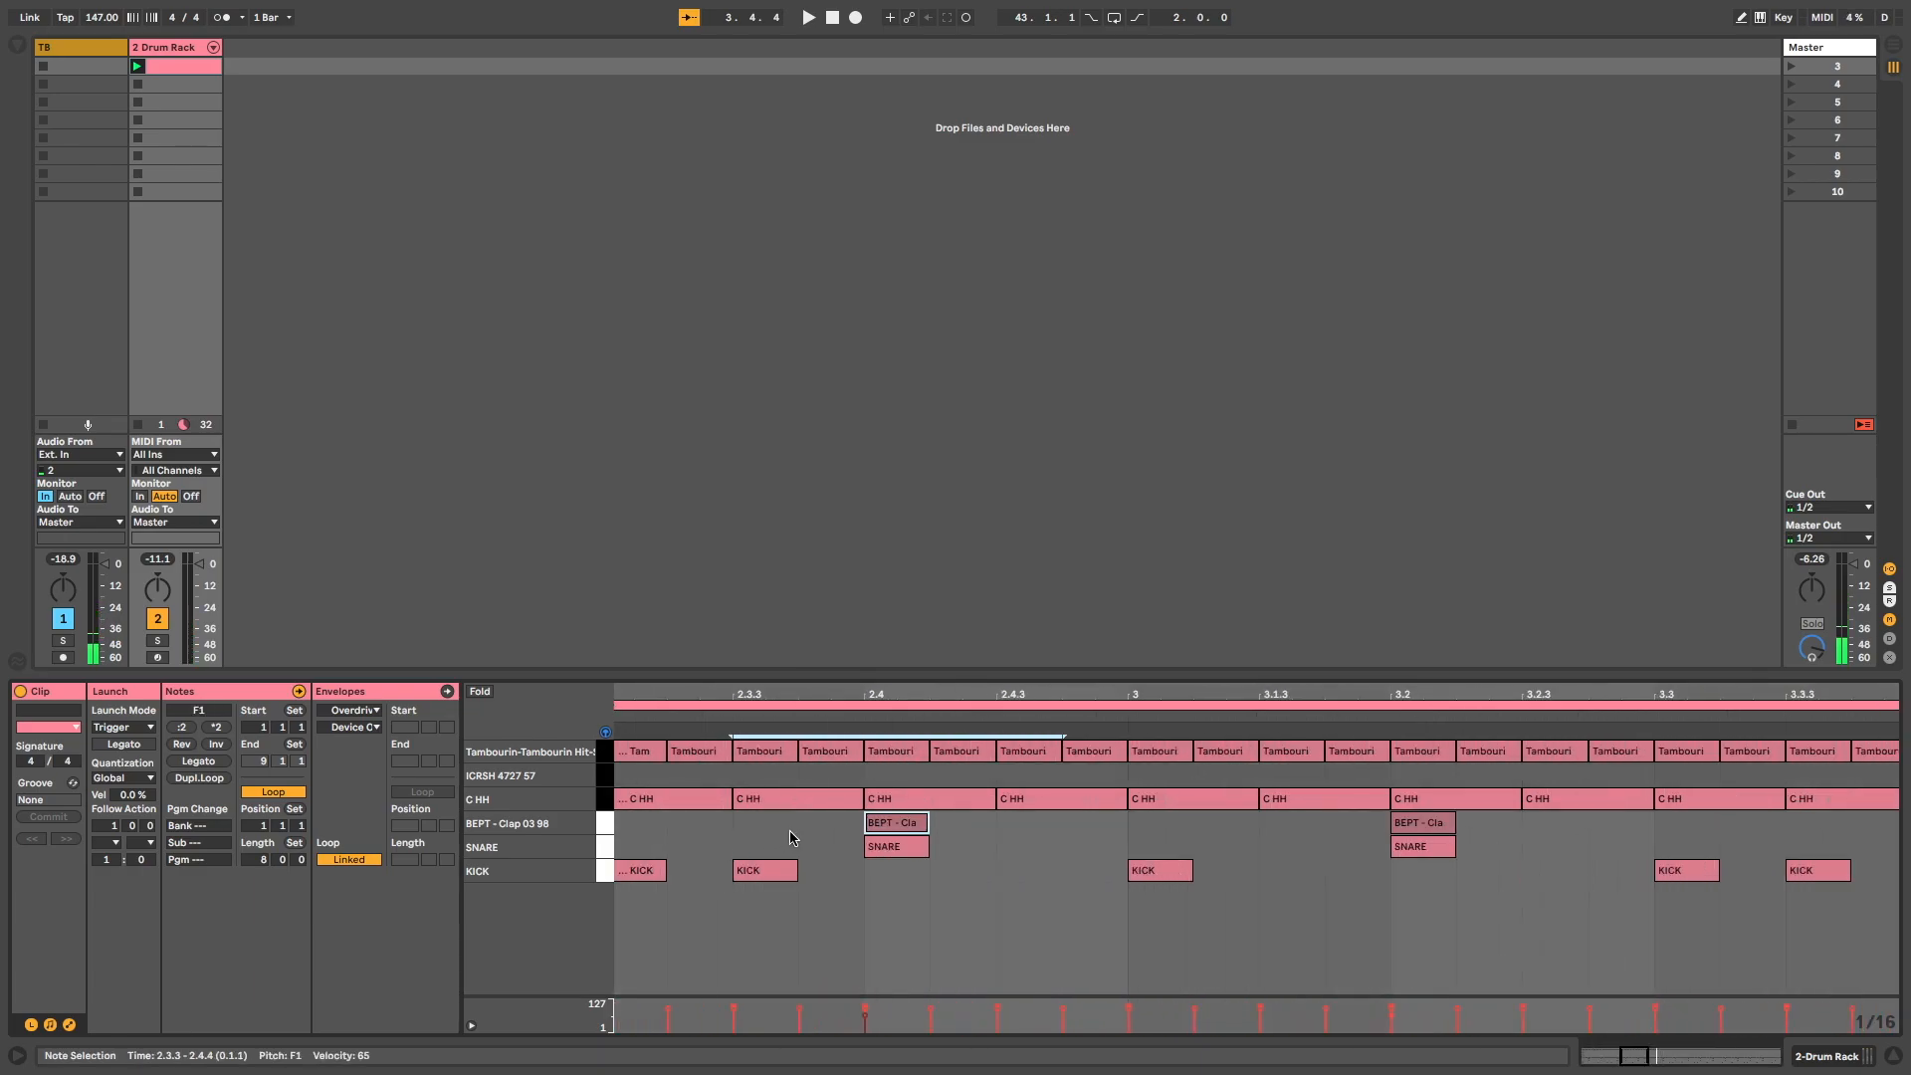
scroll(789, 839, left, 2)
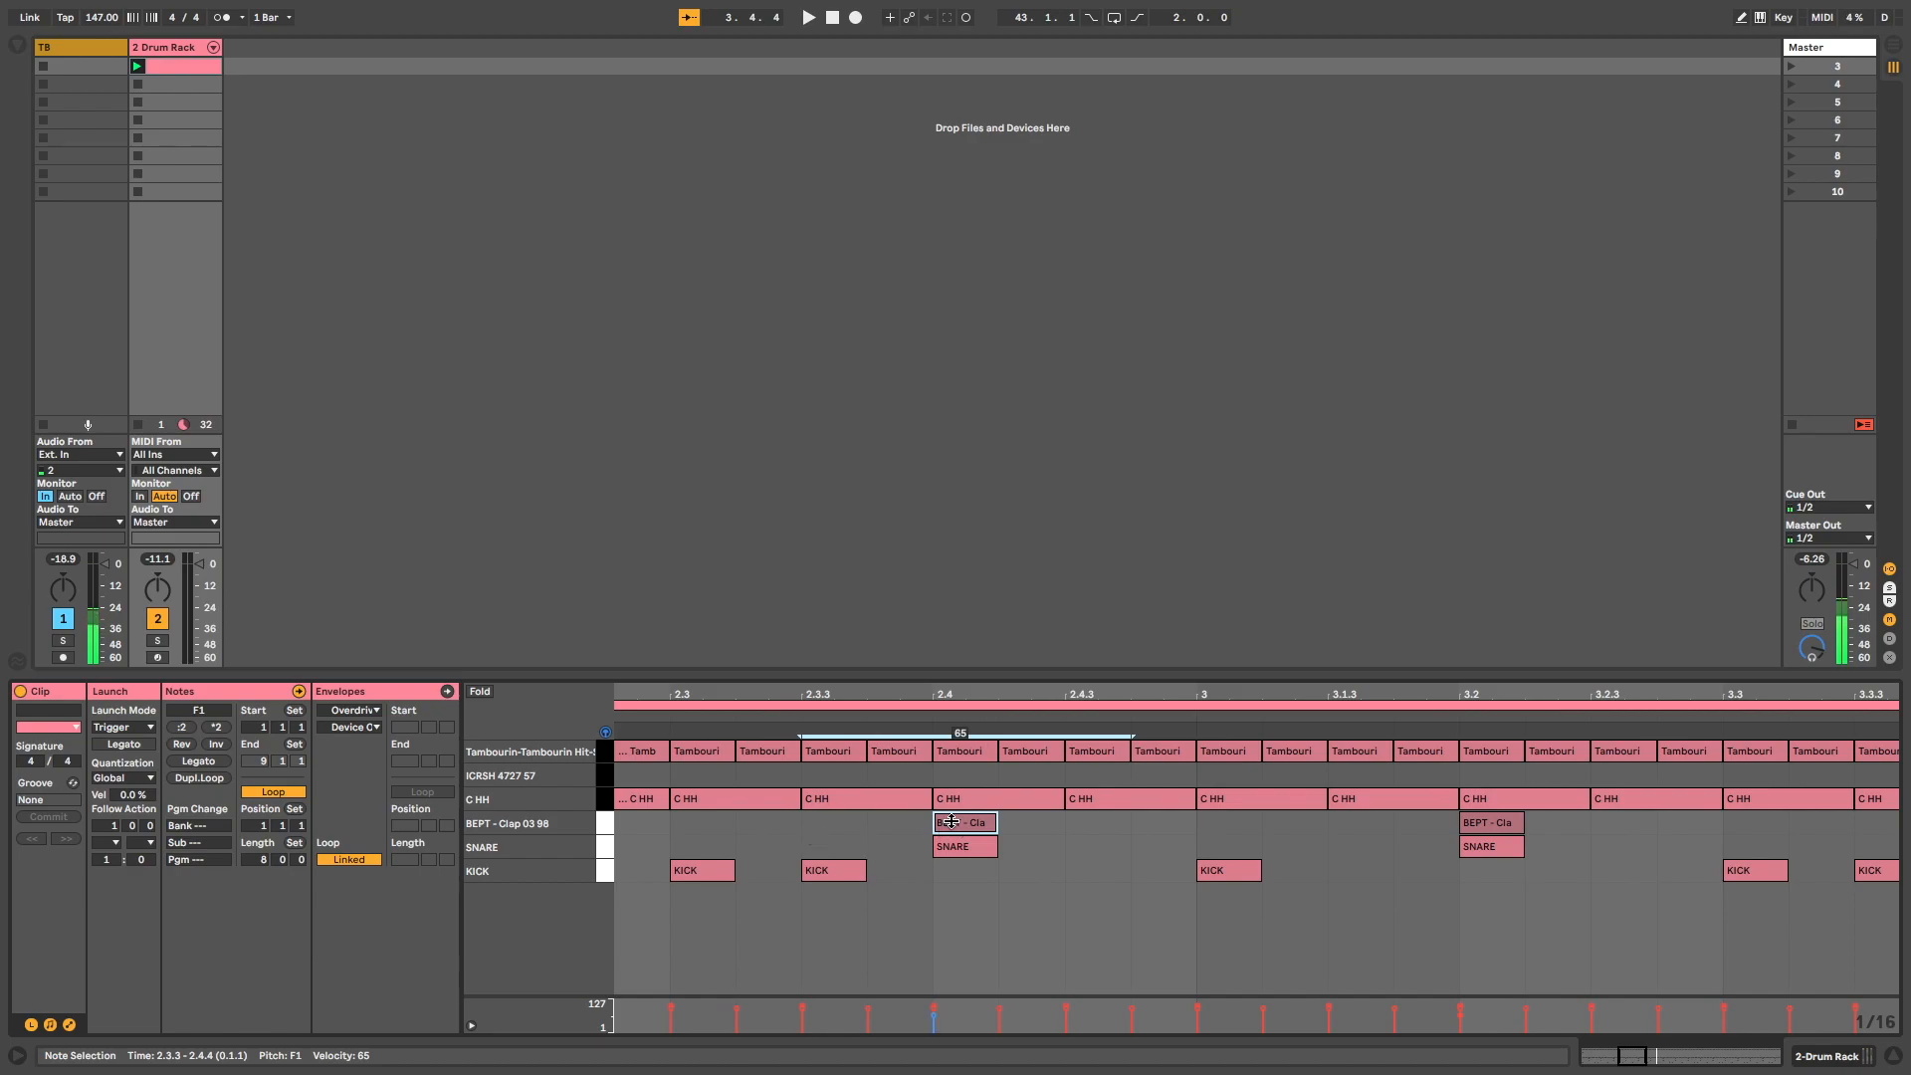
drag(973, 824, 973, 763)
drag(1060, 825, 960, 822)
key(Delete)
click(965, 844)
double_click(834, 823)
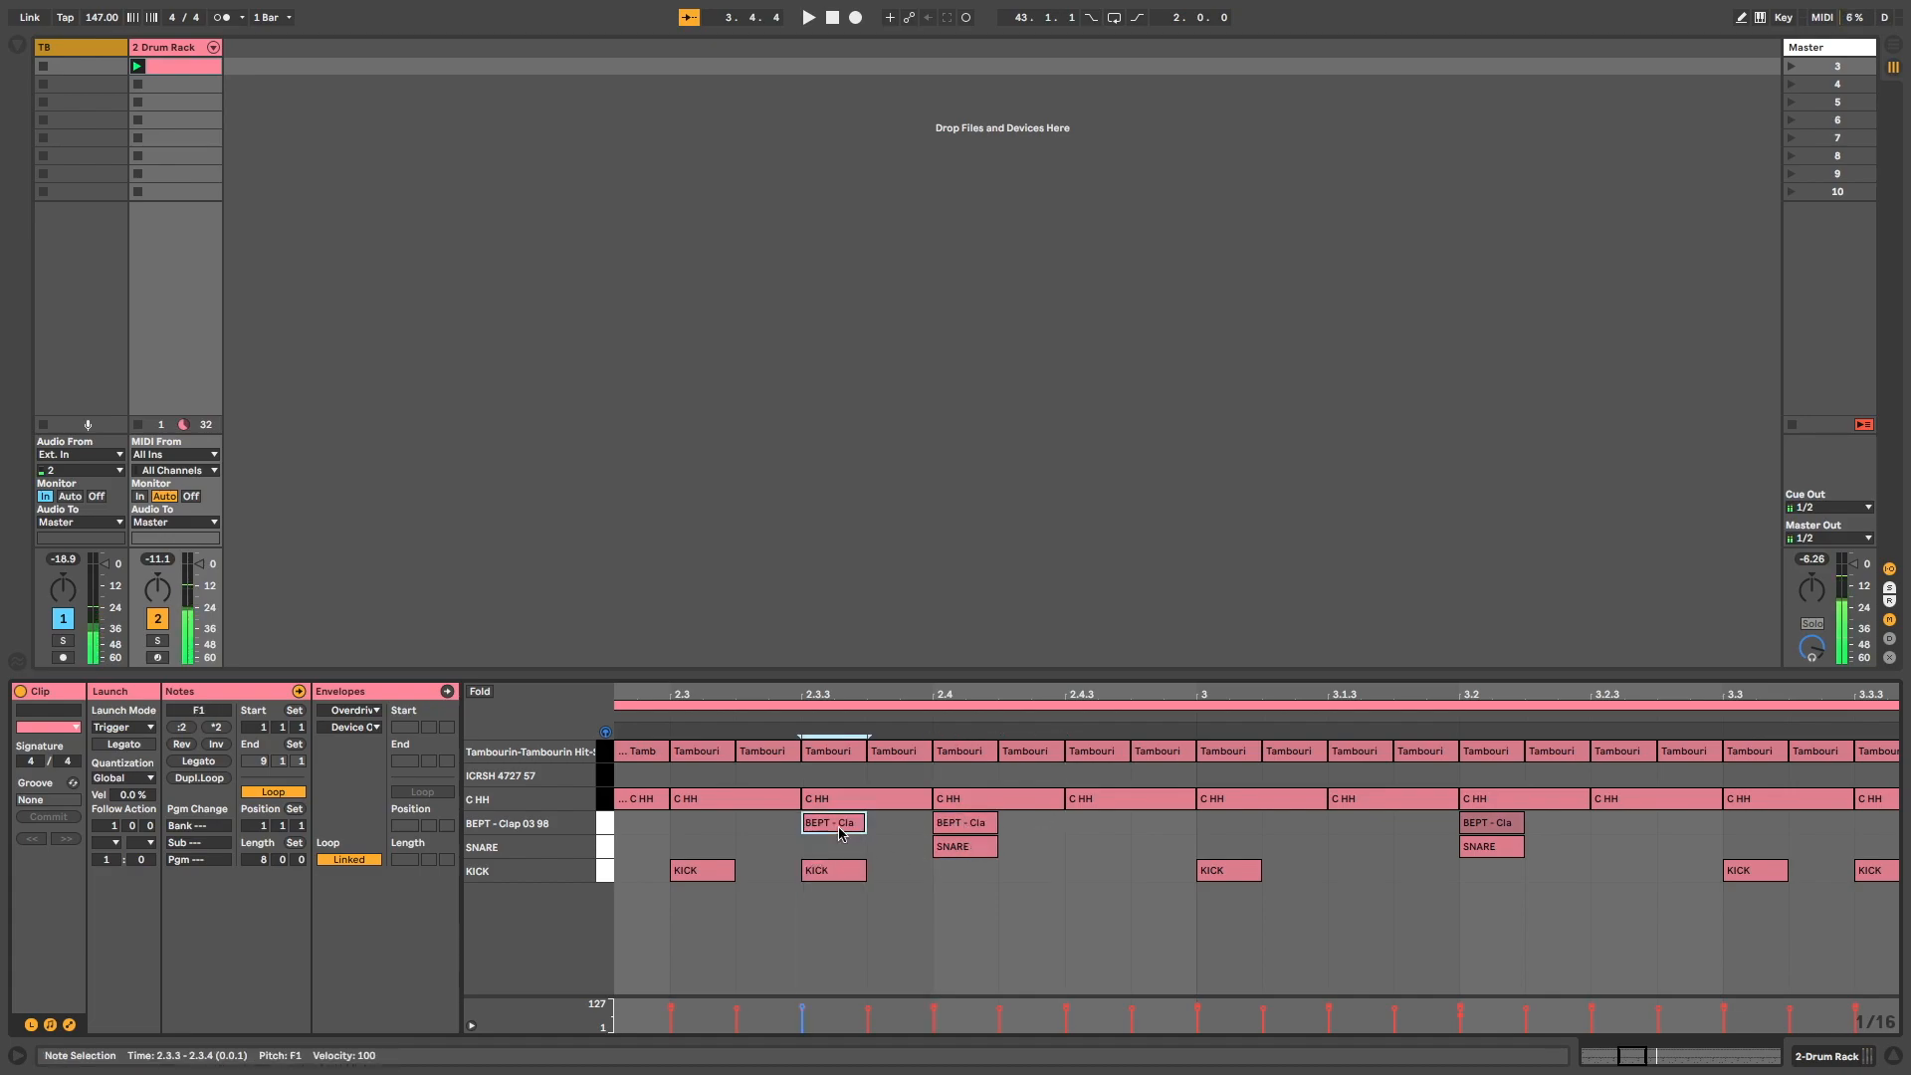
scroll(837, 832, down, 10)
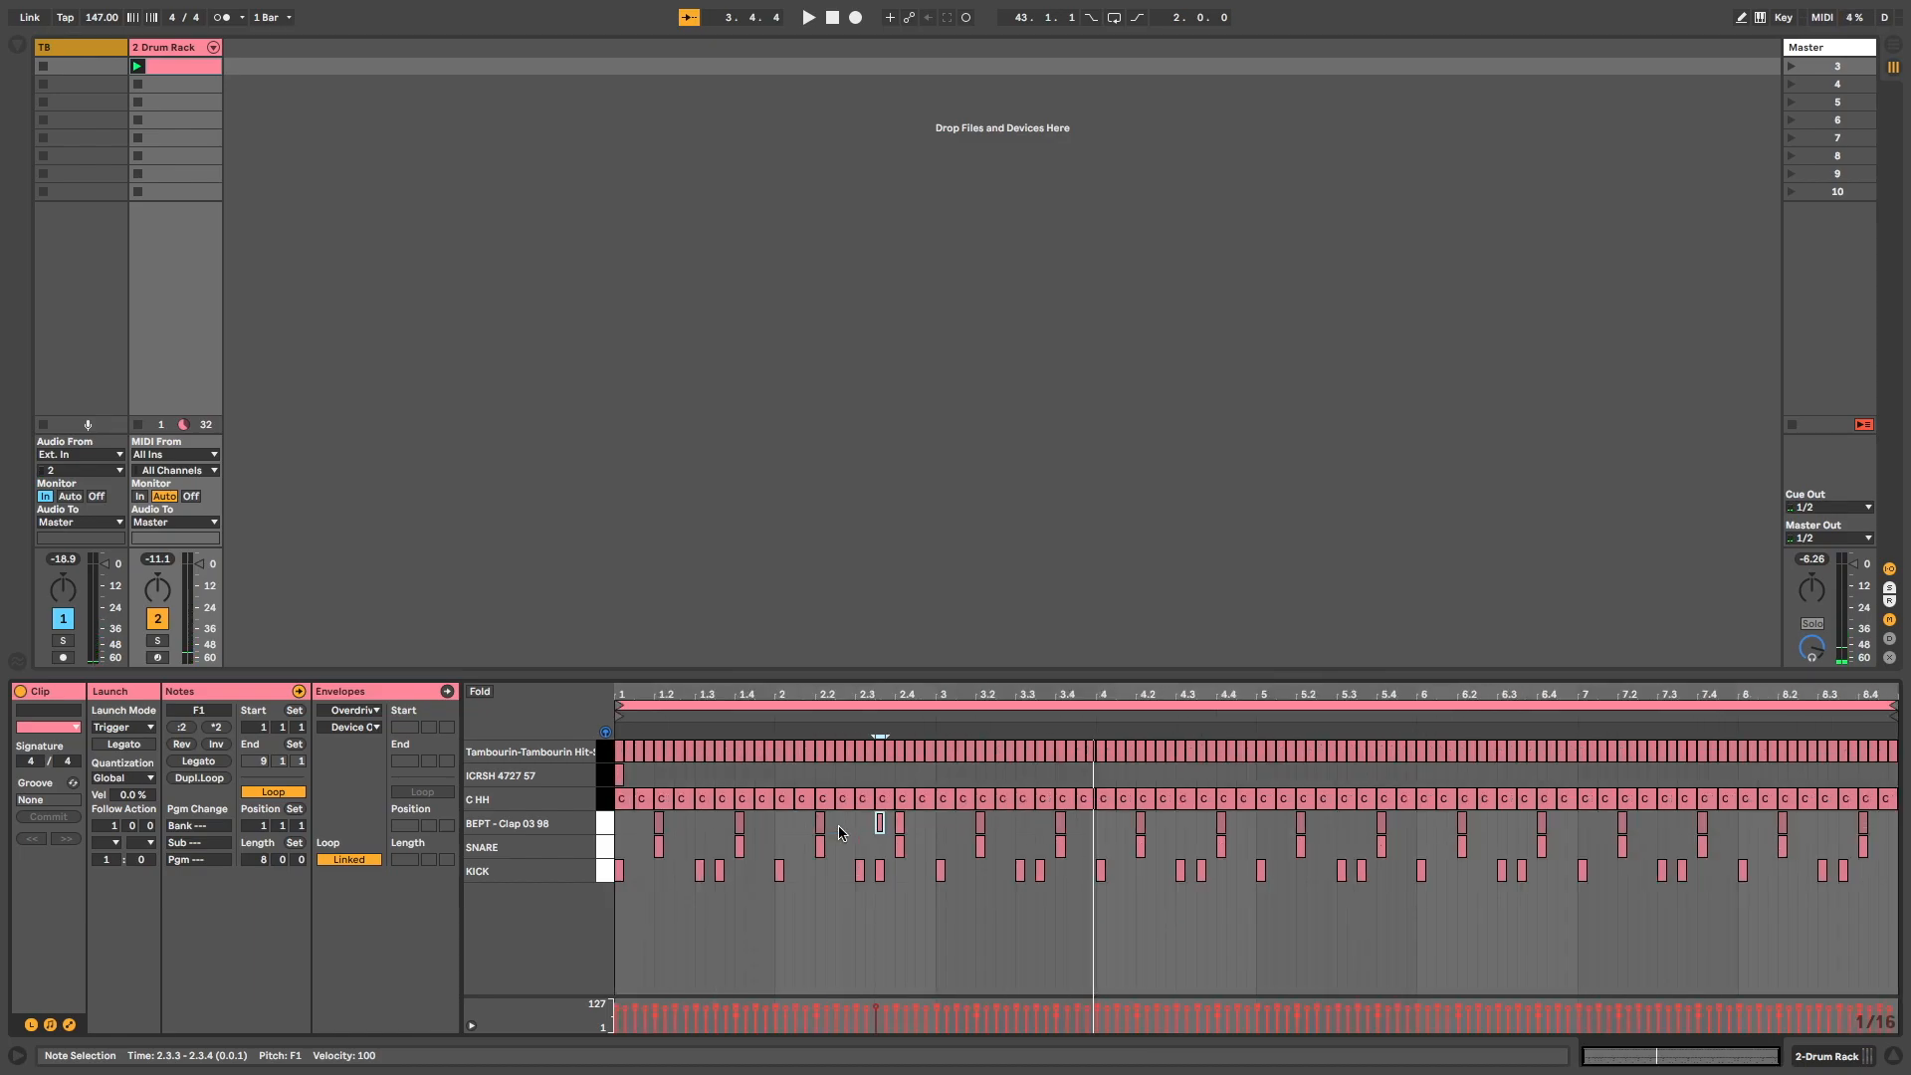
Delete all the clap notes from bar 3 through bar 8.
click(963, 829)
drag(961, 826, 1900, 825)
key(Delete)
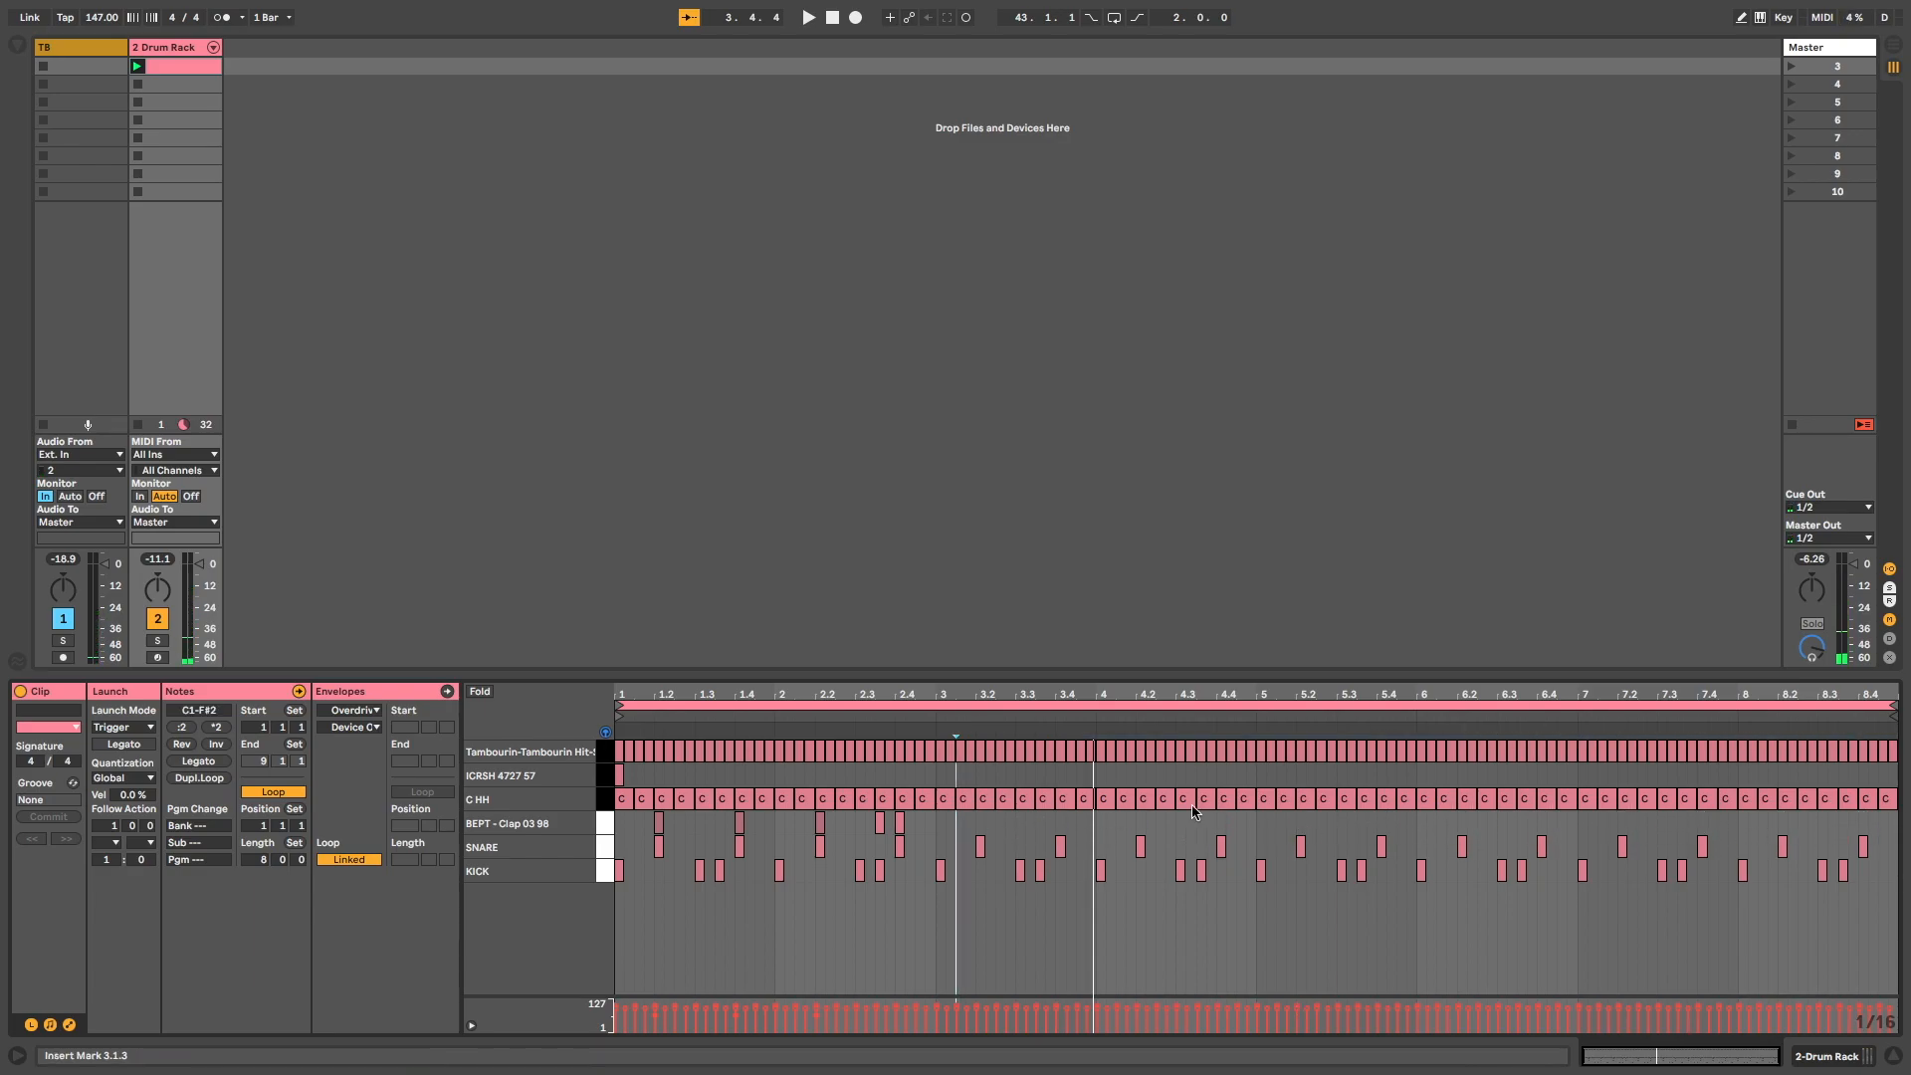
Duplicate the claps of bars 1 and 2 three times to fill all eight bars, and play back the pattern.
drag(928, 826, 591, 832)
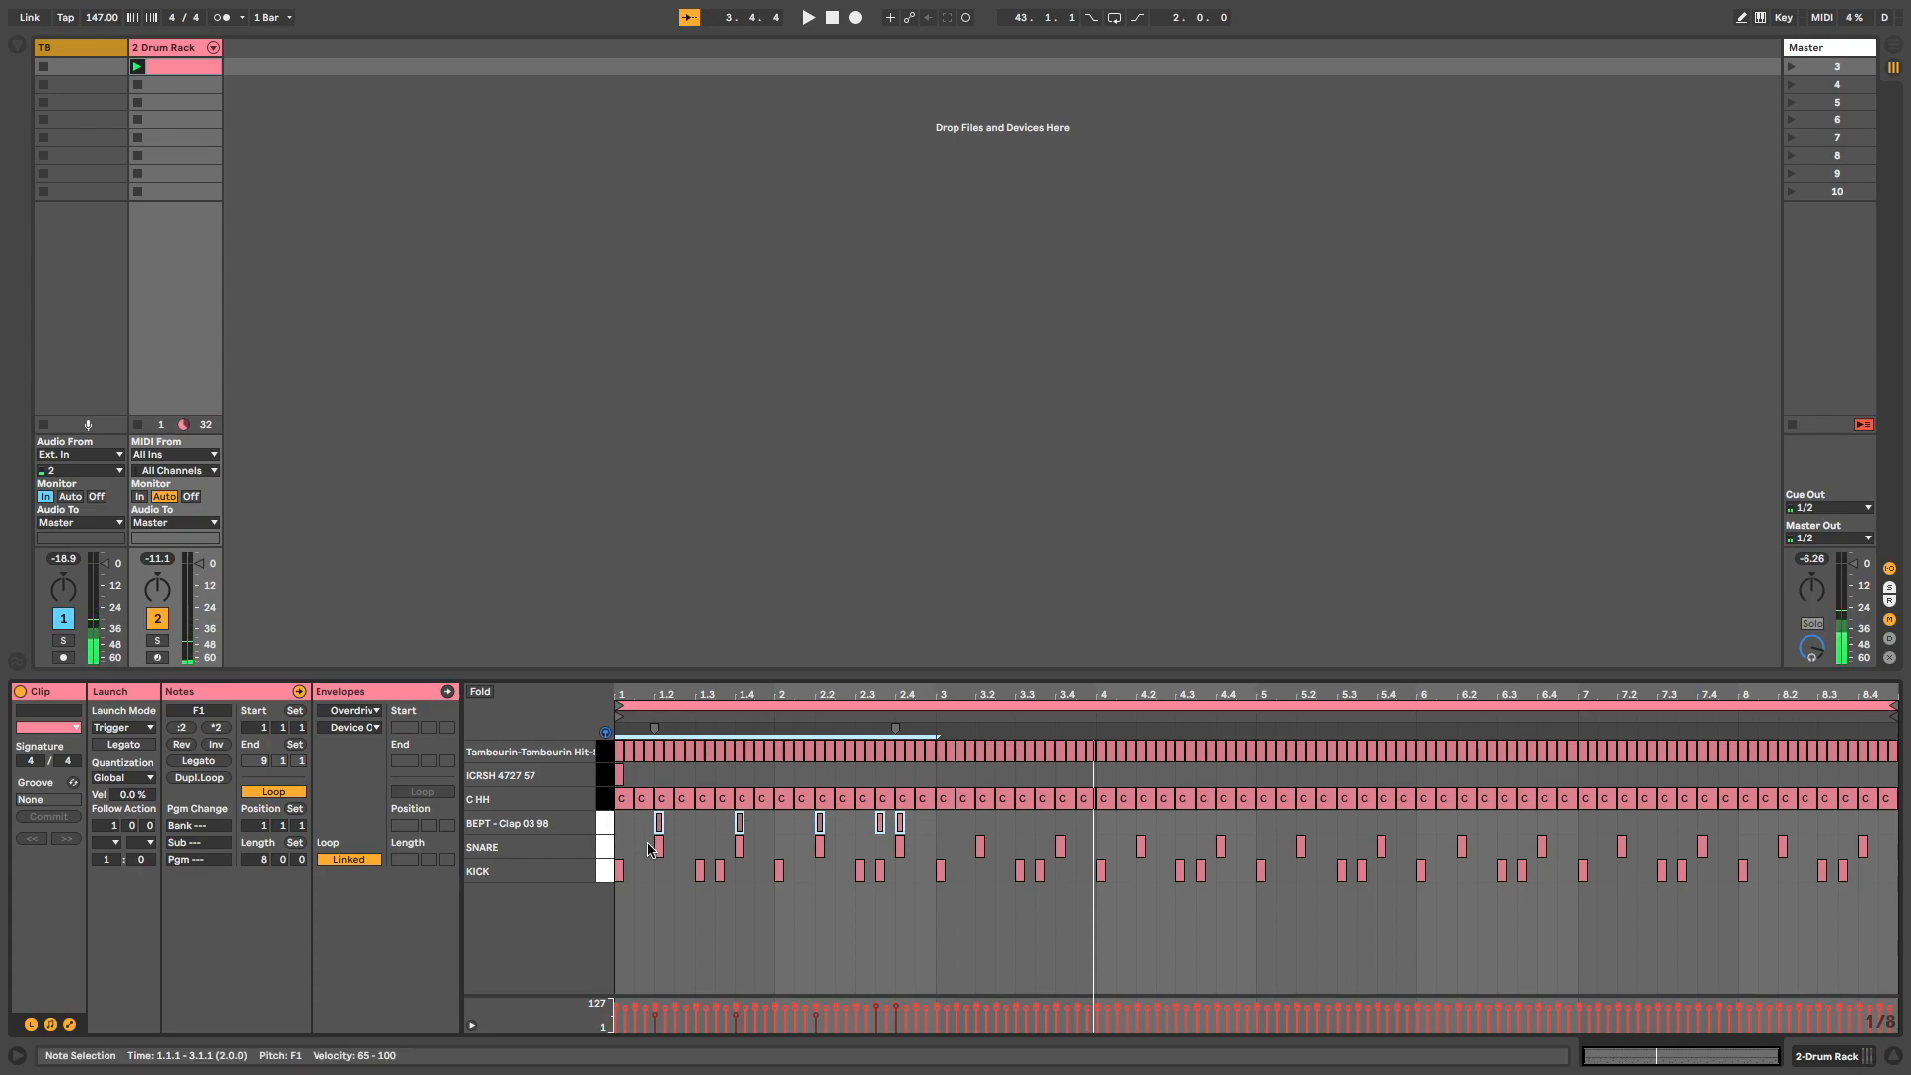
key(ctrl+d)
key(ctrl+d)
key(ctrl+d)
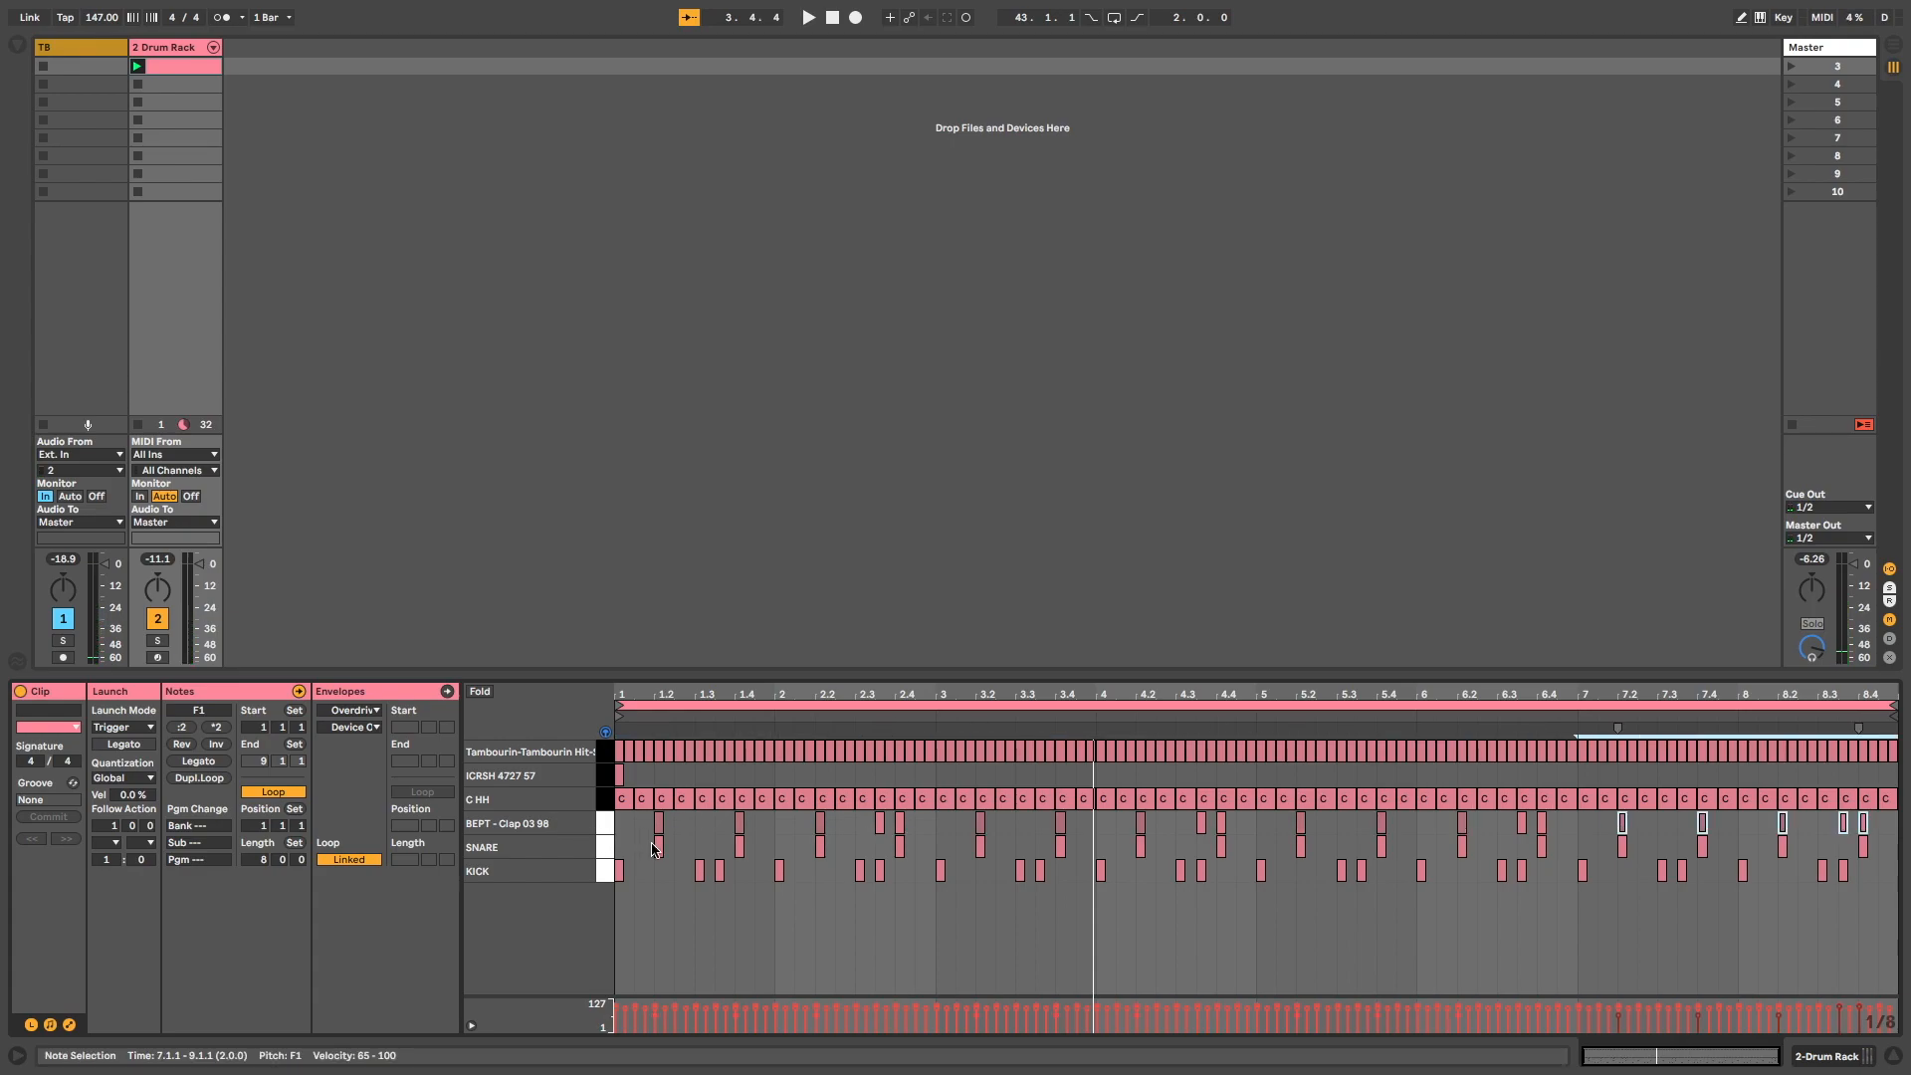
key(space)
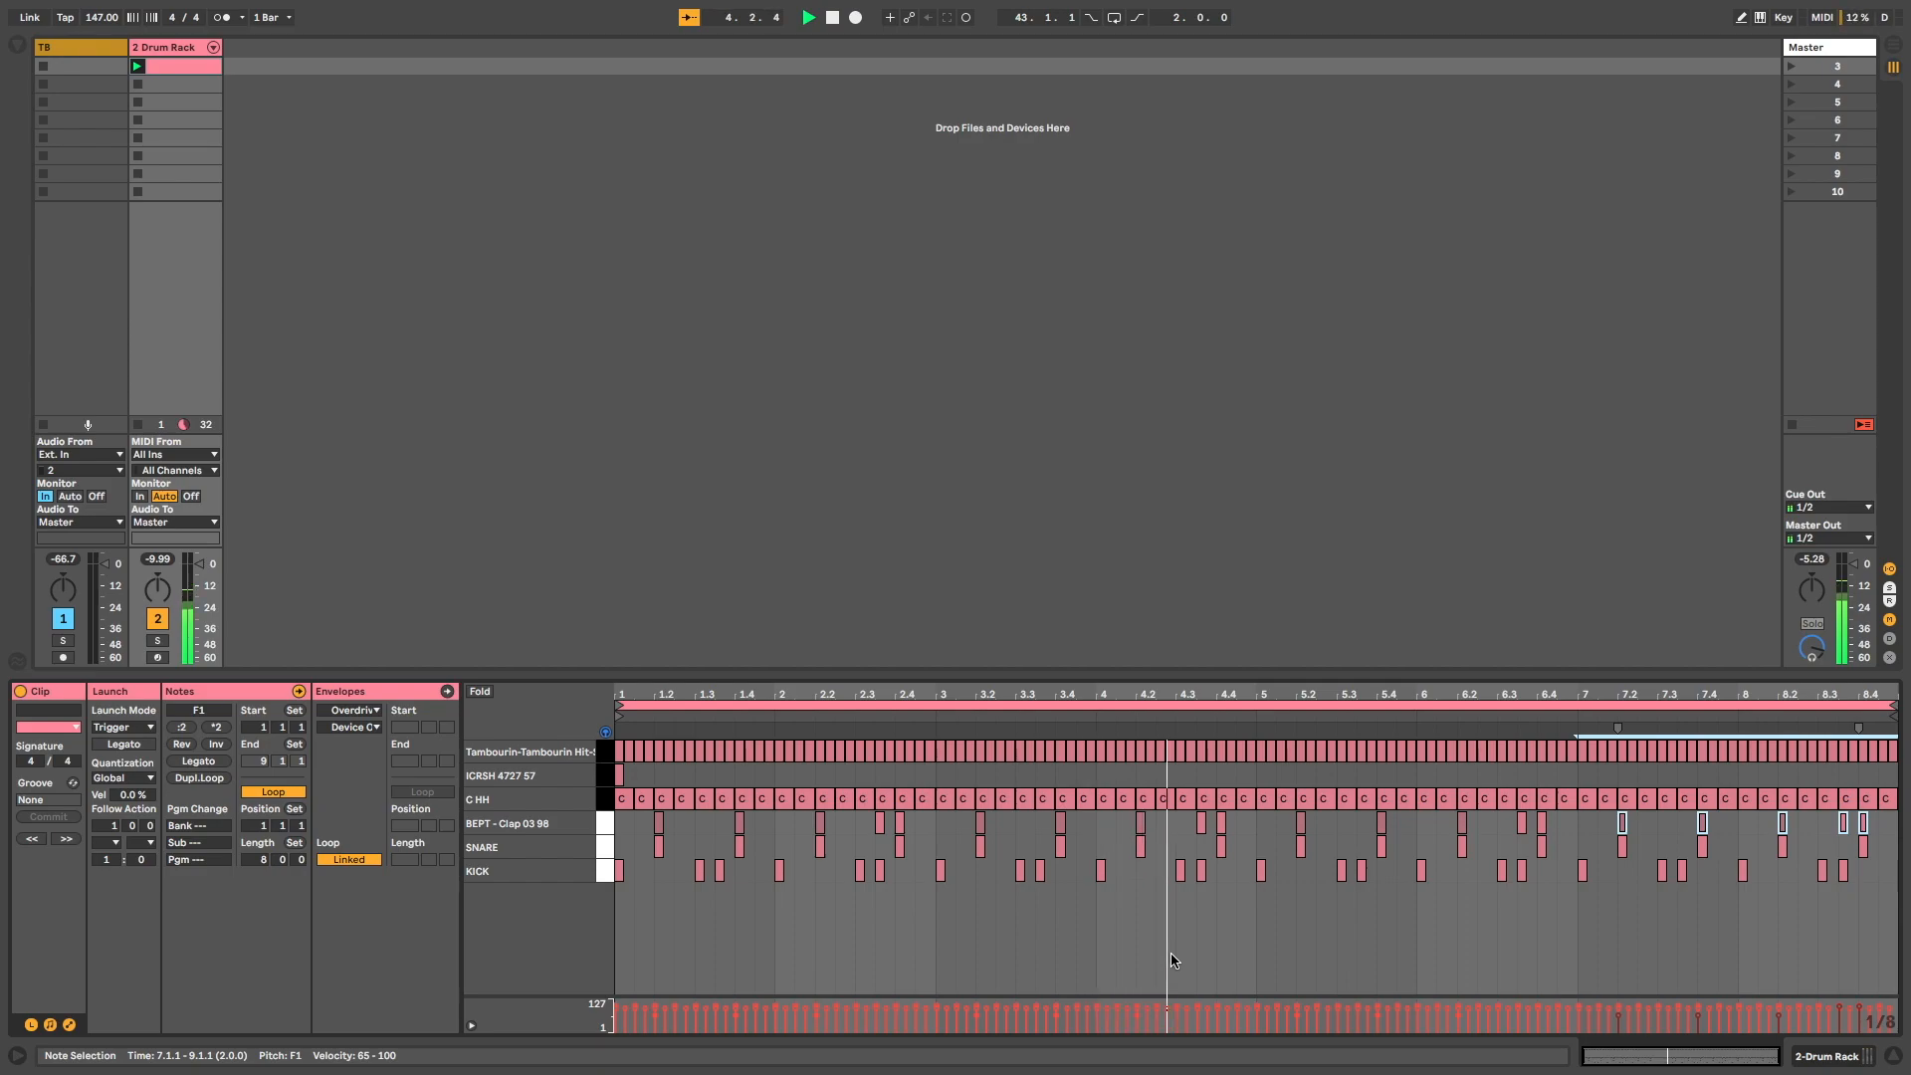
click(1201, 940)
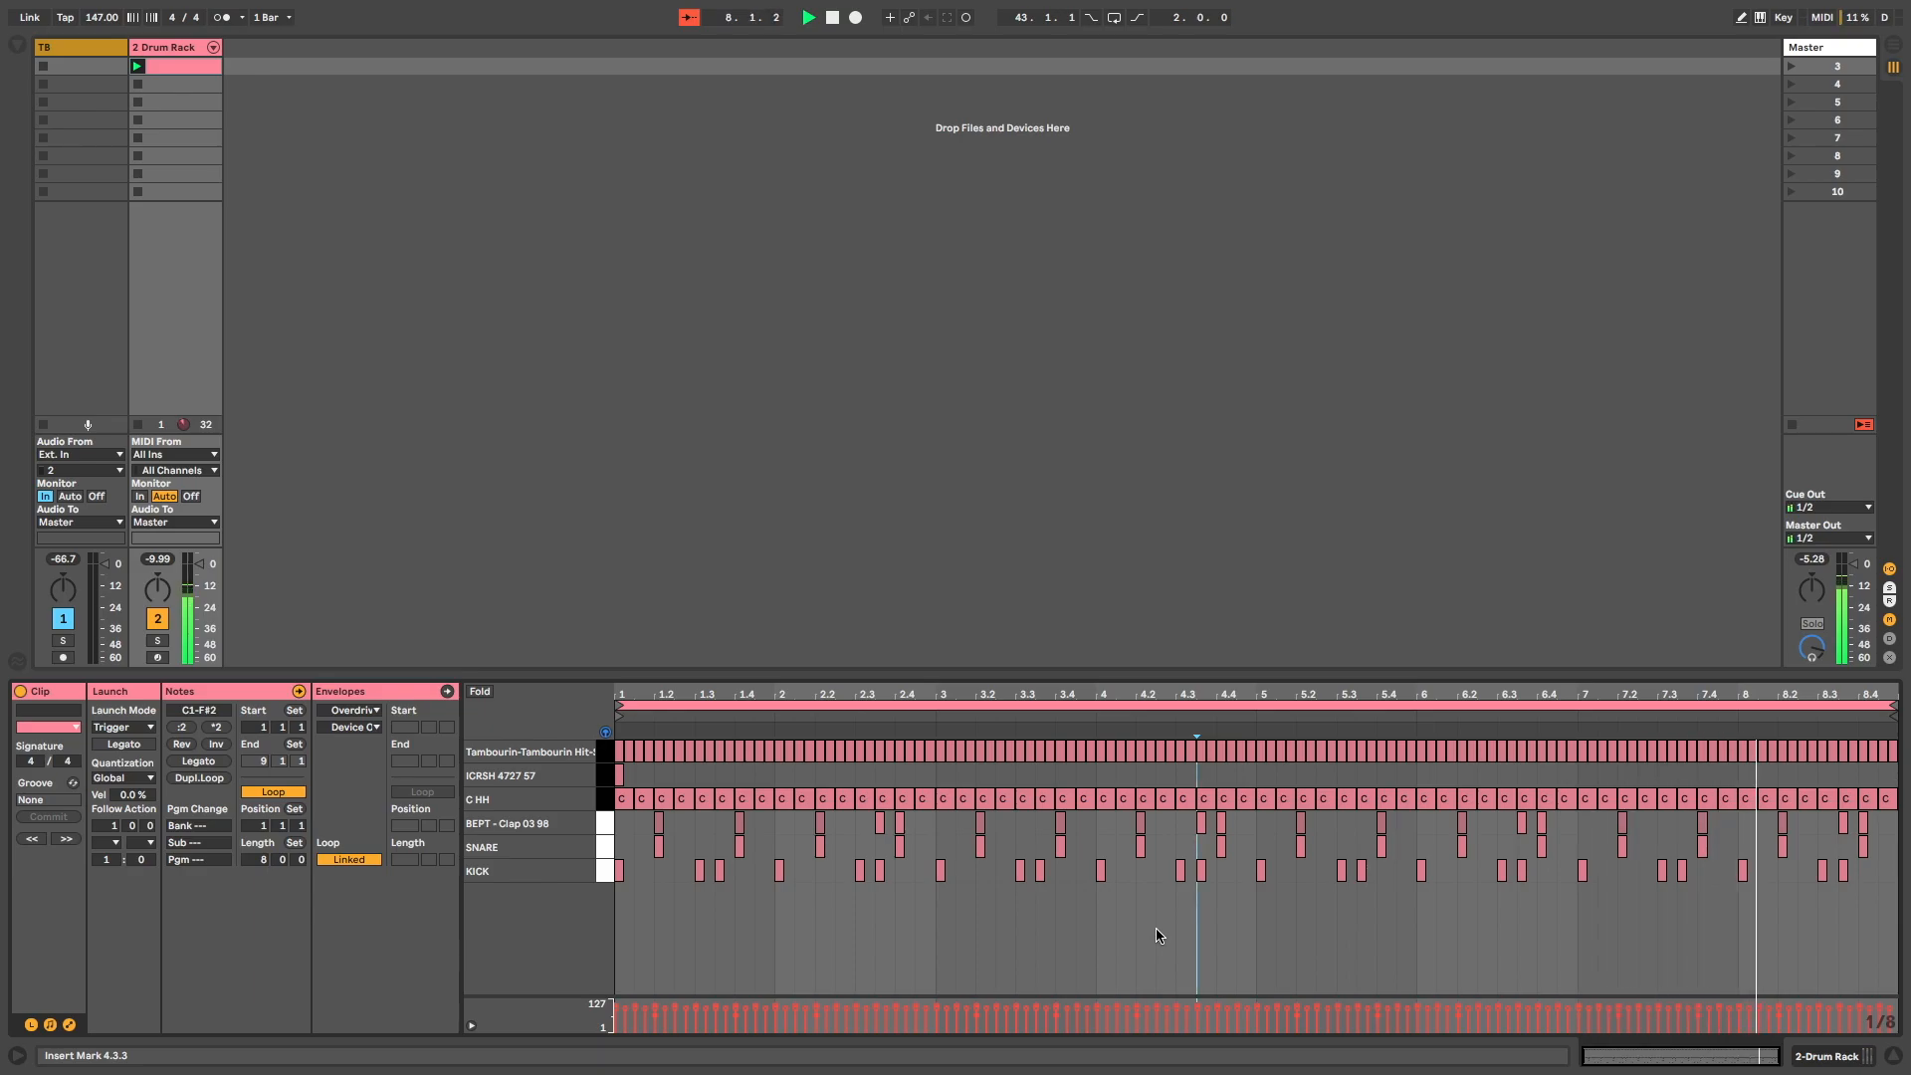
key(space)
Copy the clap at 8.4 to 8.4.3 as an extra hit at the end of bar 8.
scroll(1759, 922, up, 5)
click(1759, 921)
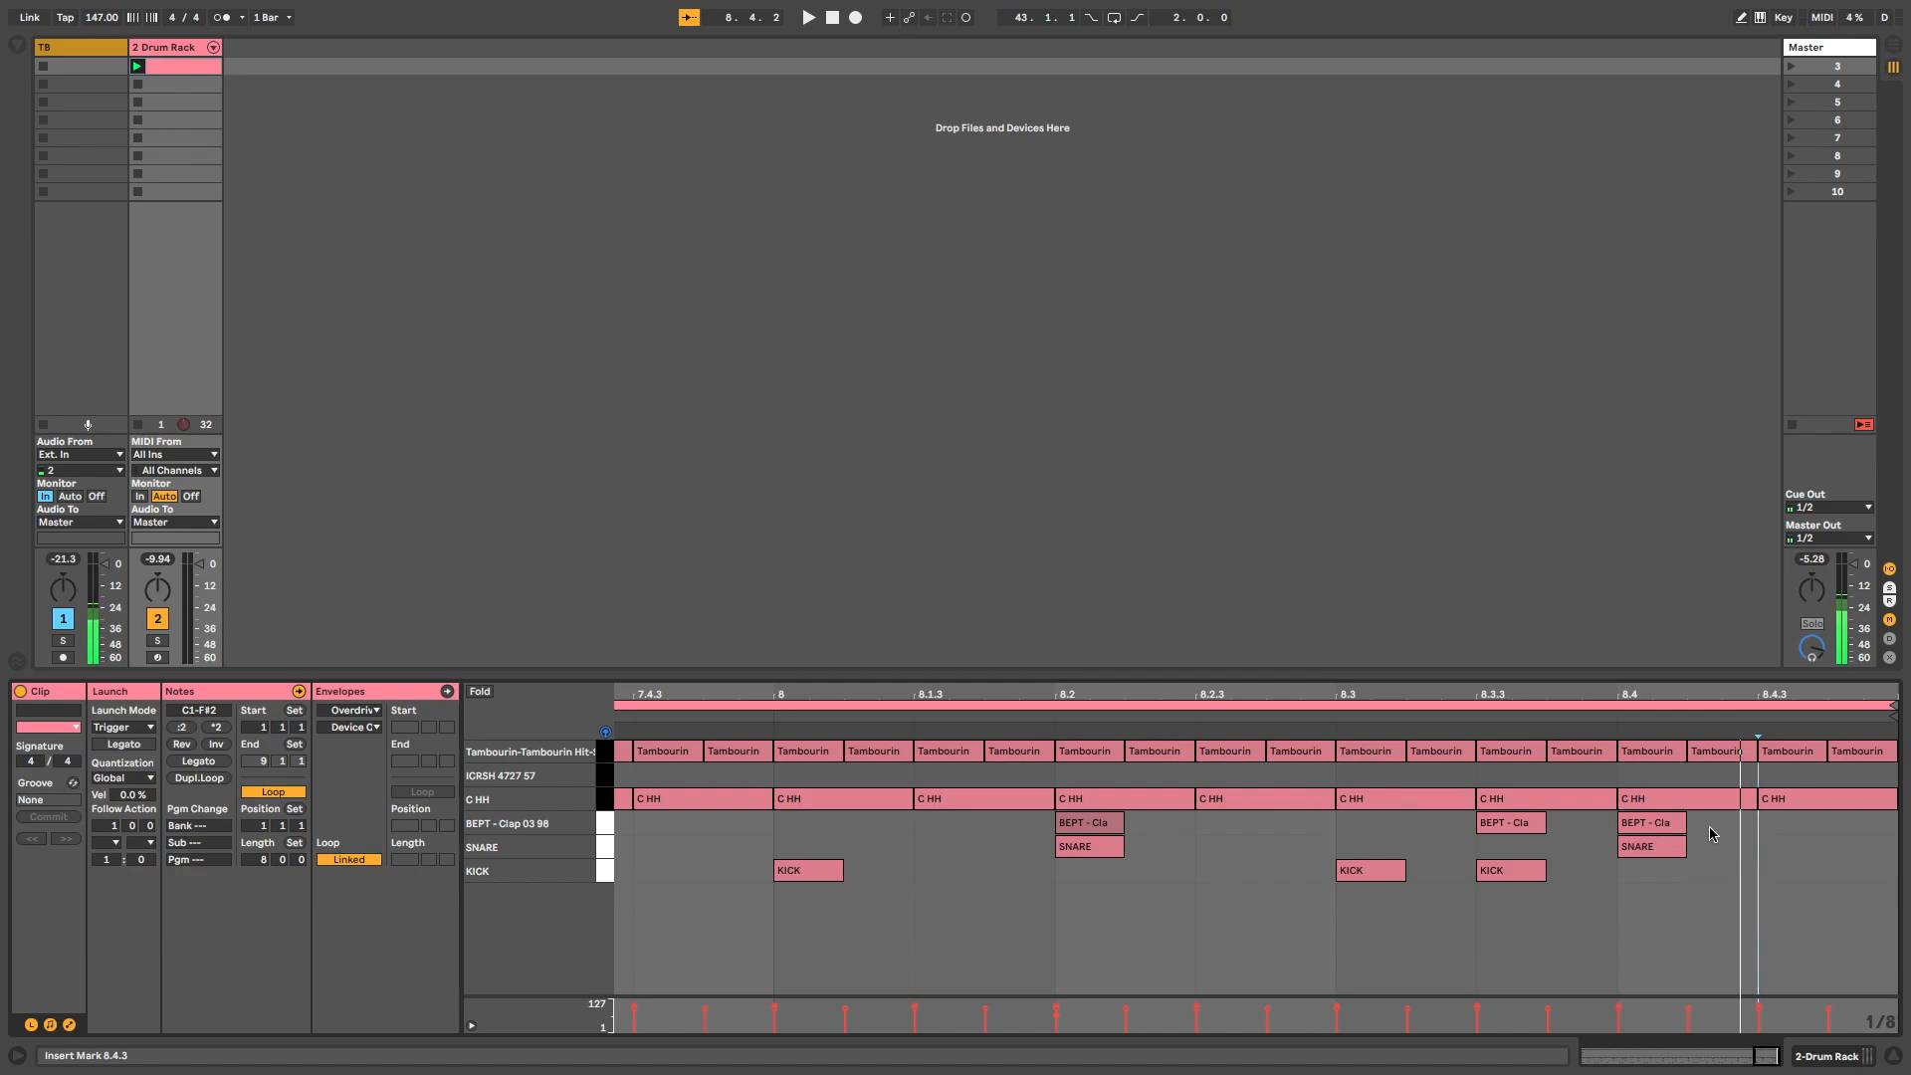
drag(1663, 822, 1734, 826)
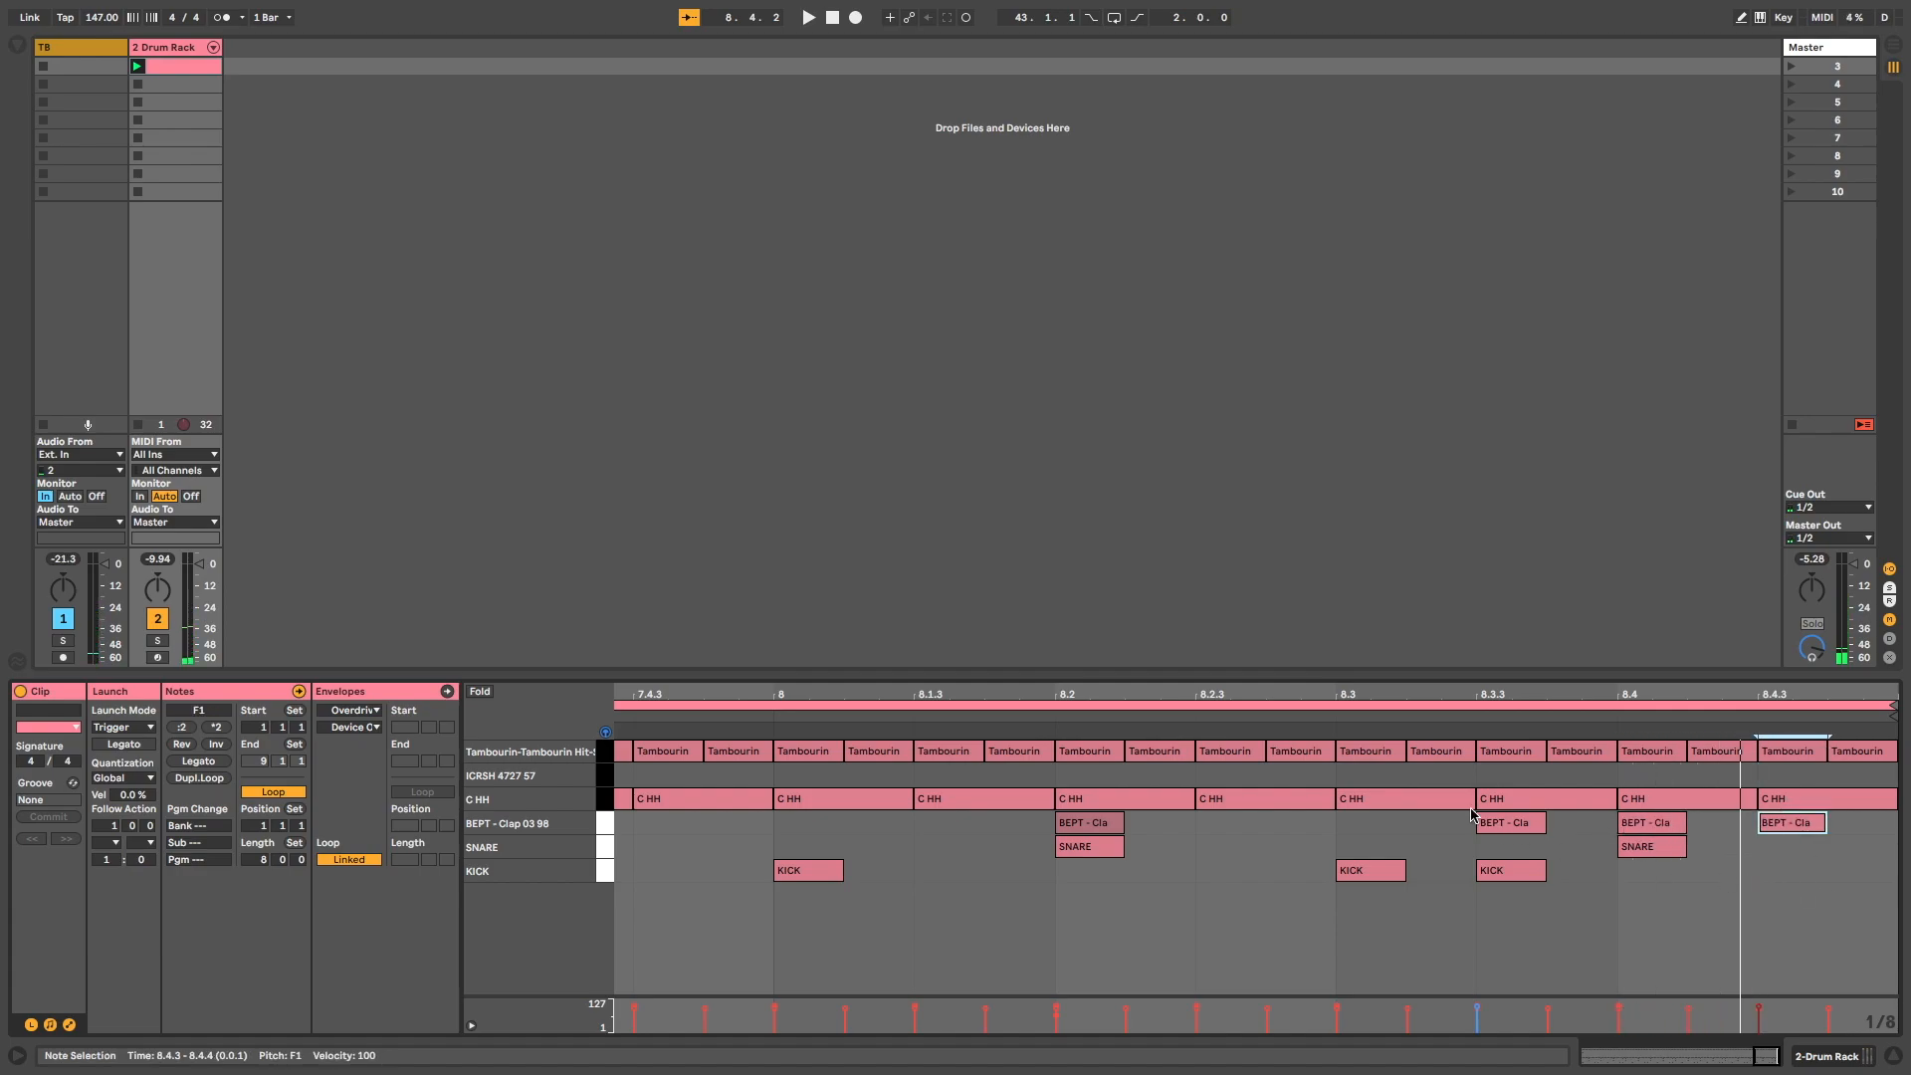
drag(1182, 687, 1598, 697)
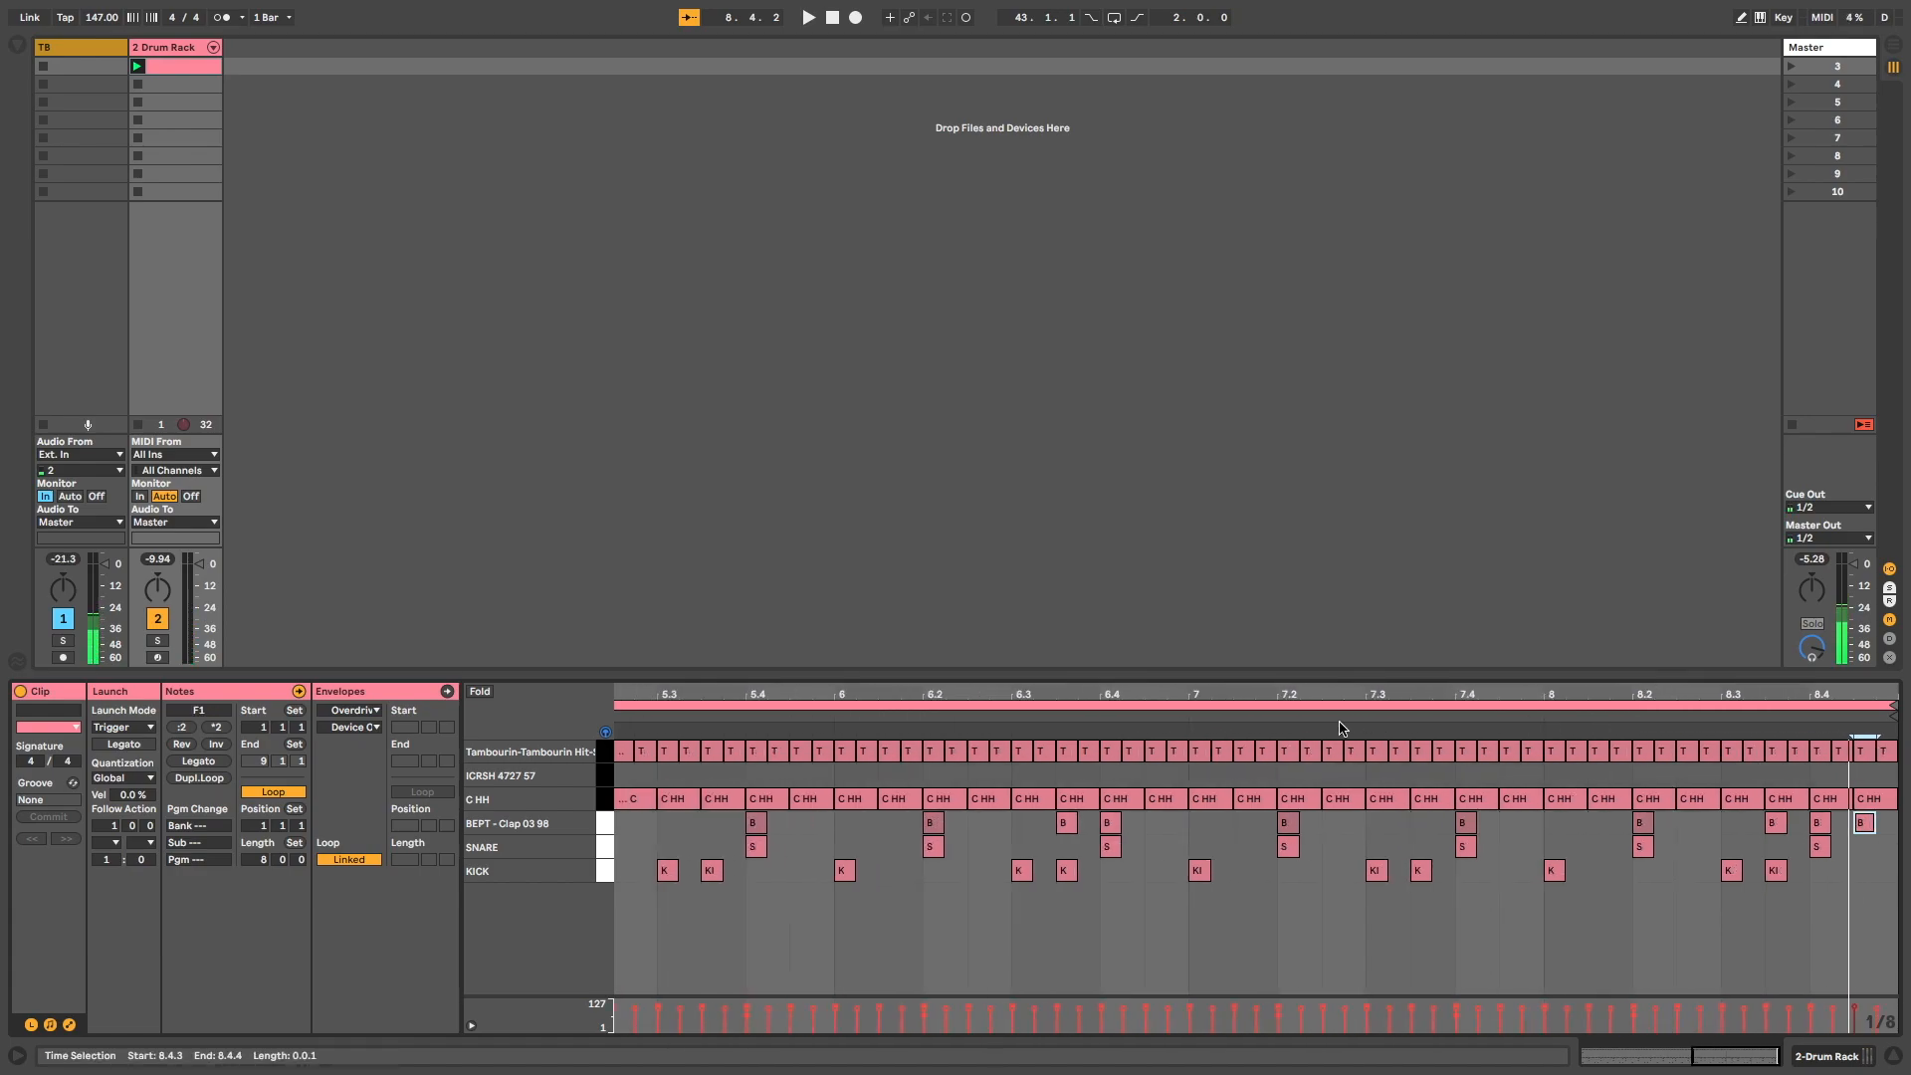
Play back the drum pattern with the extra clap at the end of bar 8.
click(1192, 720)
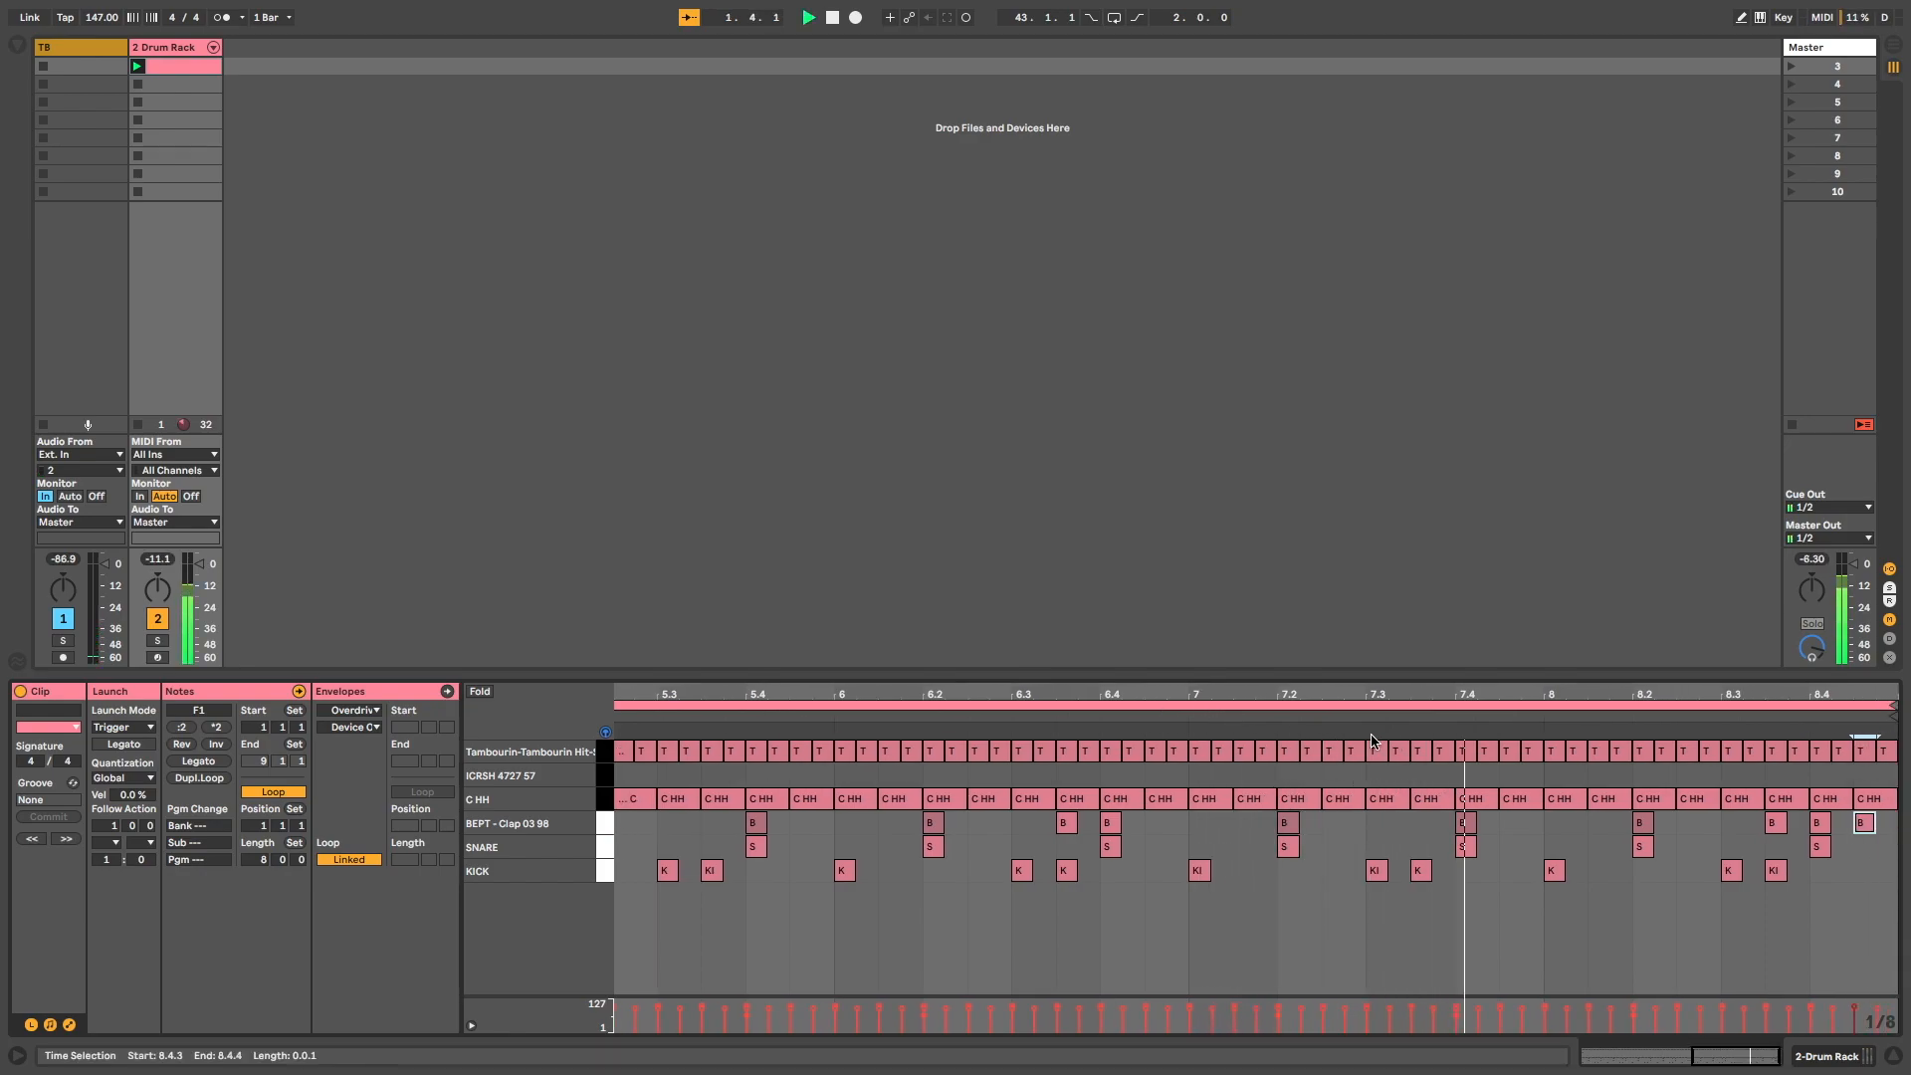
drag(945, 694, 945, 694)
key(space)
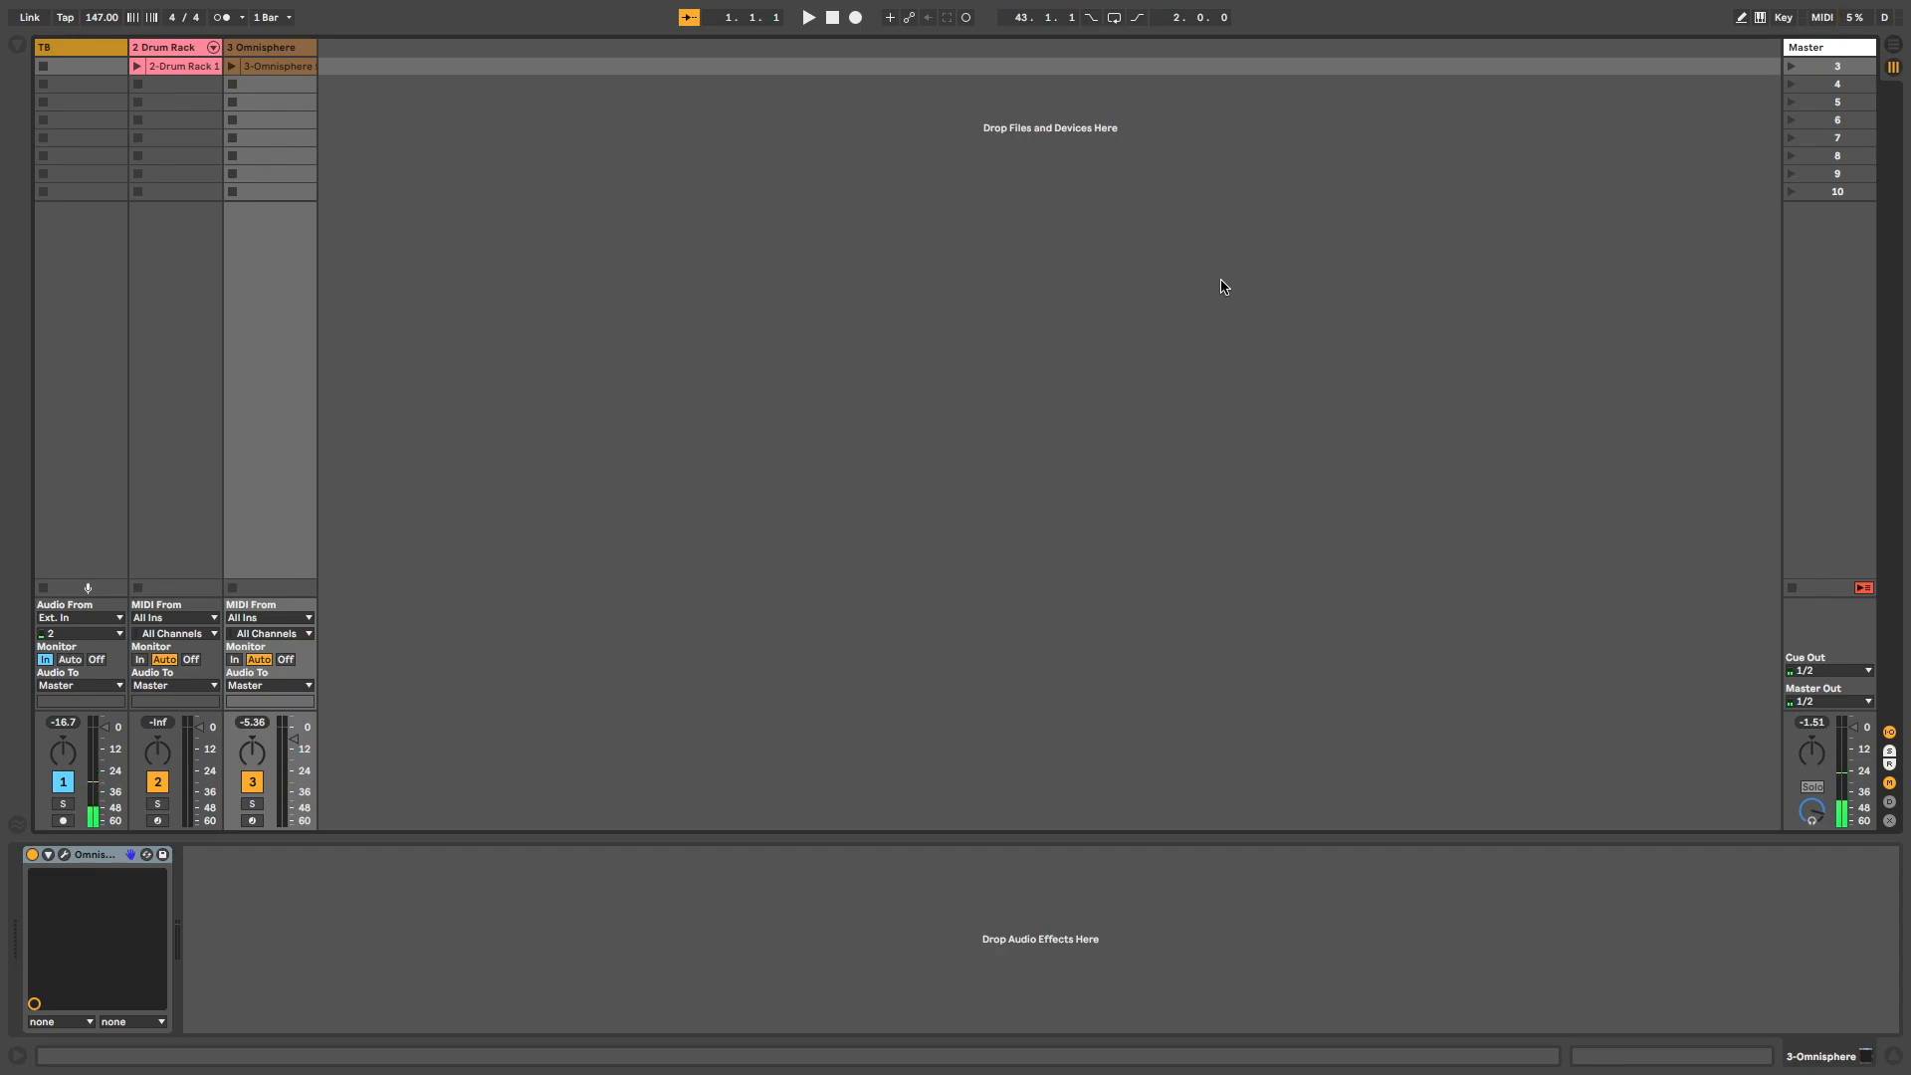
Play the Omnisphere clip on its own and check which patch the Omnisphere instrument uses.
click(278, 68)
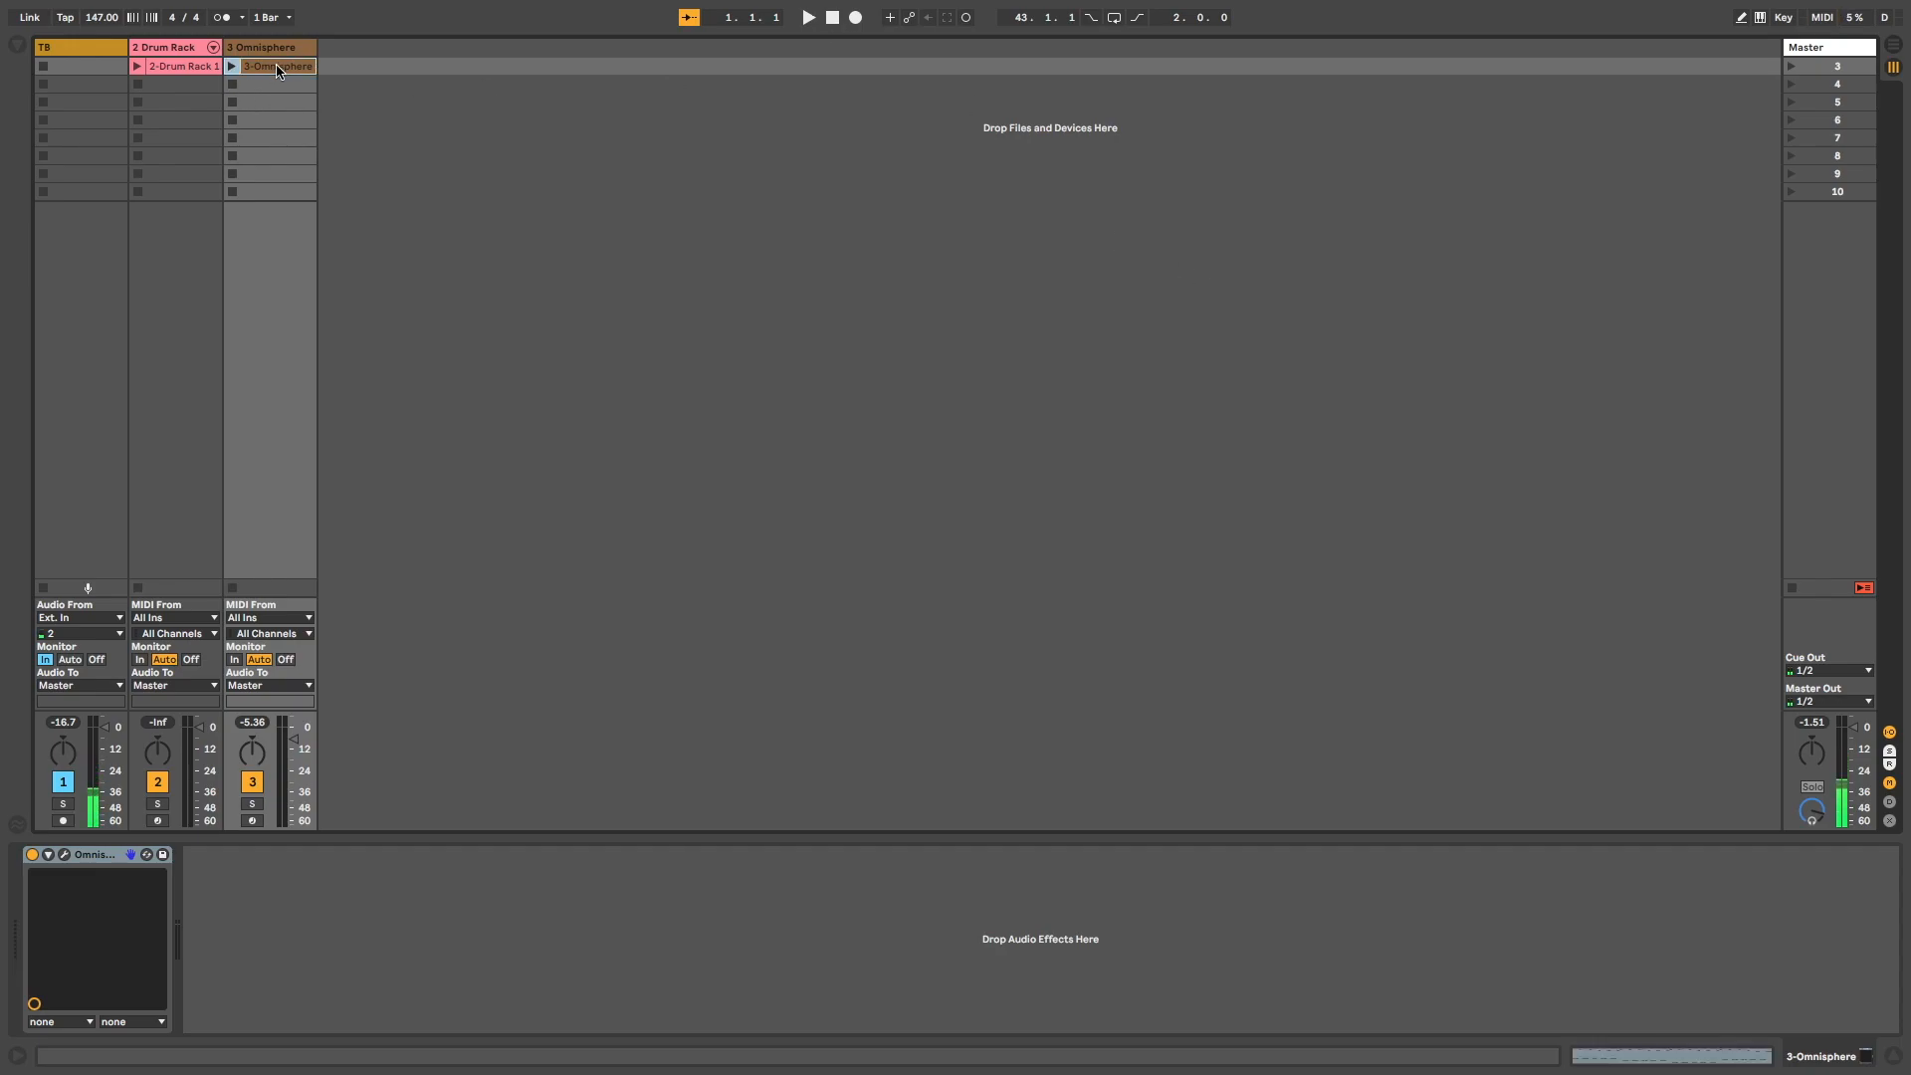
click(231, 67)
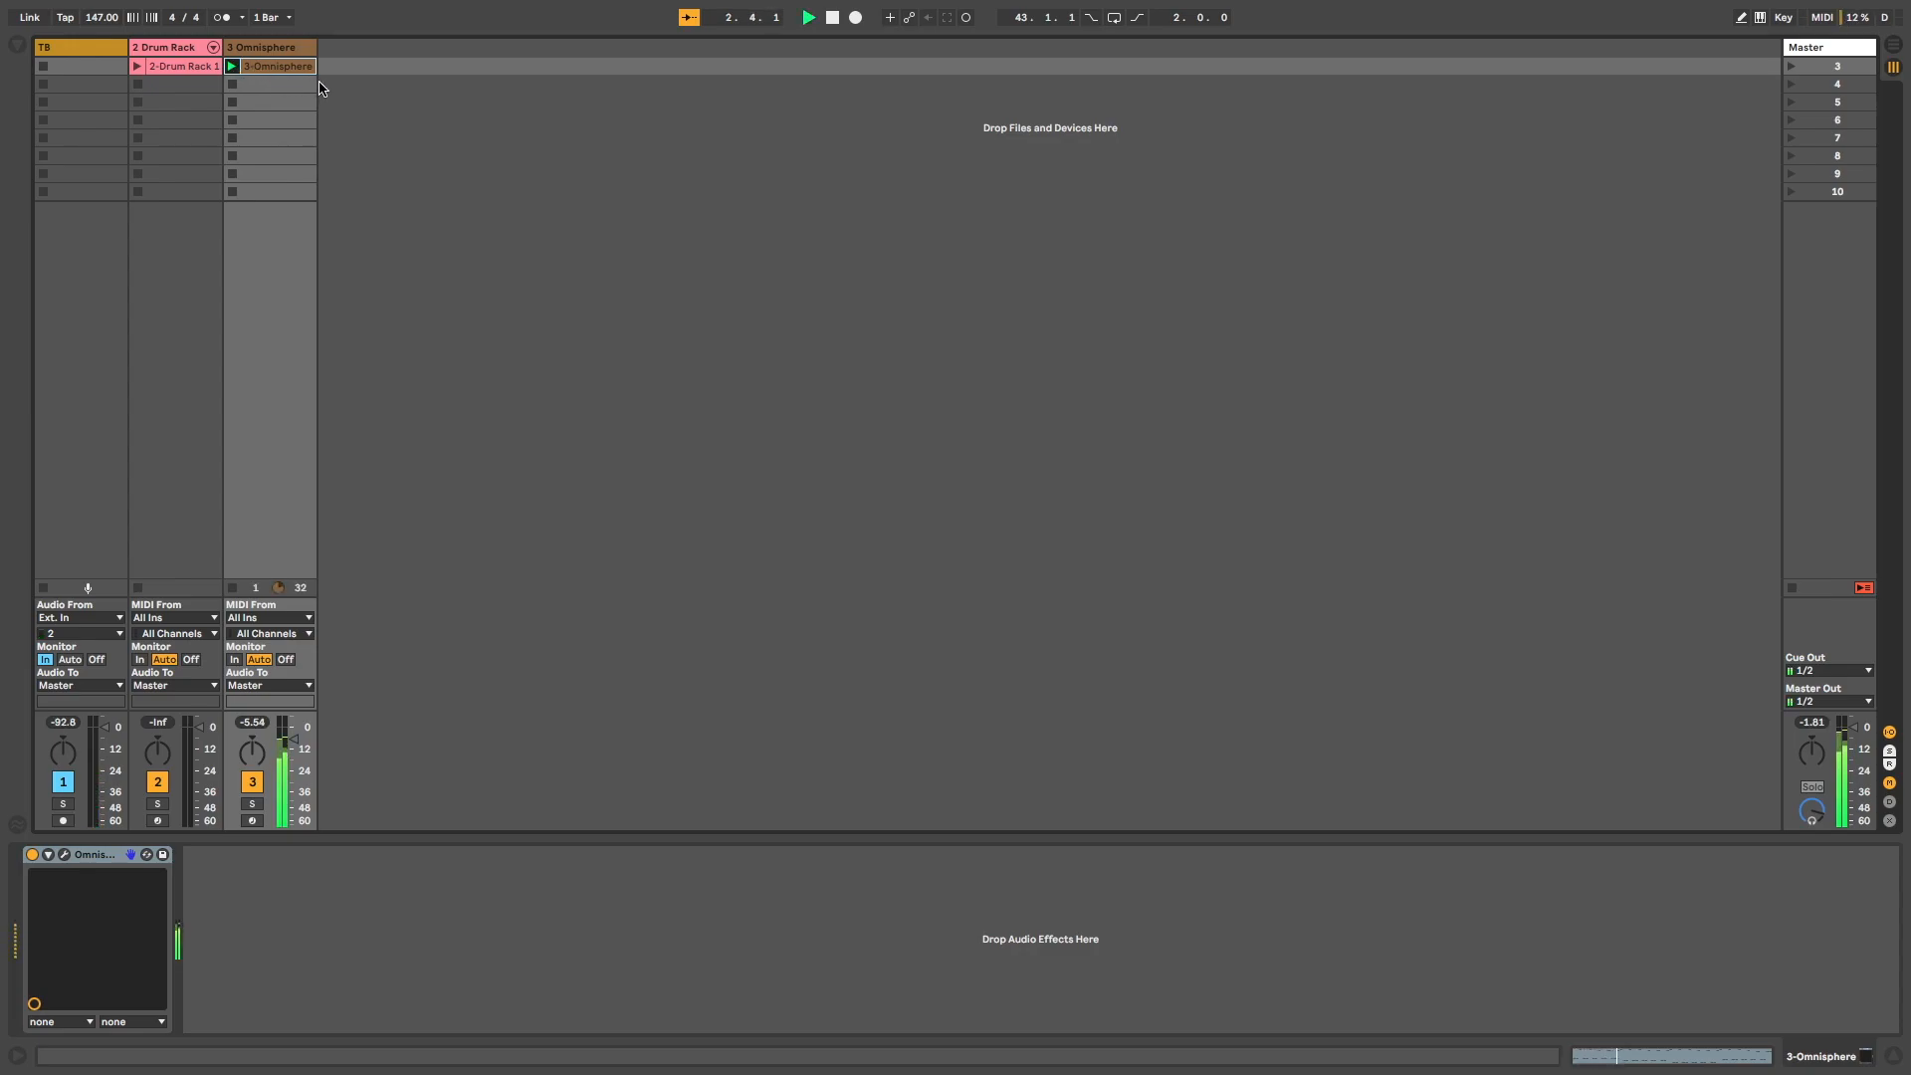
click(64, 854)
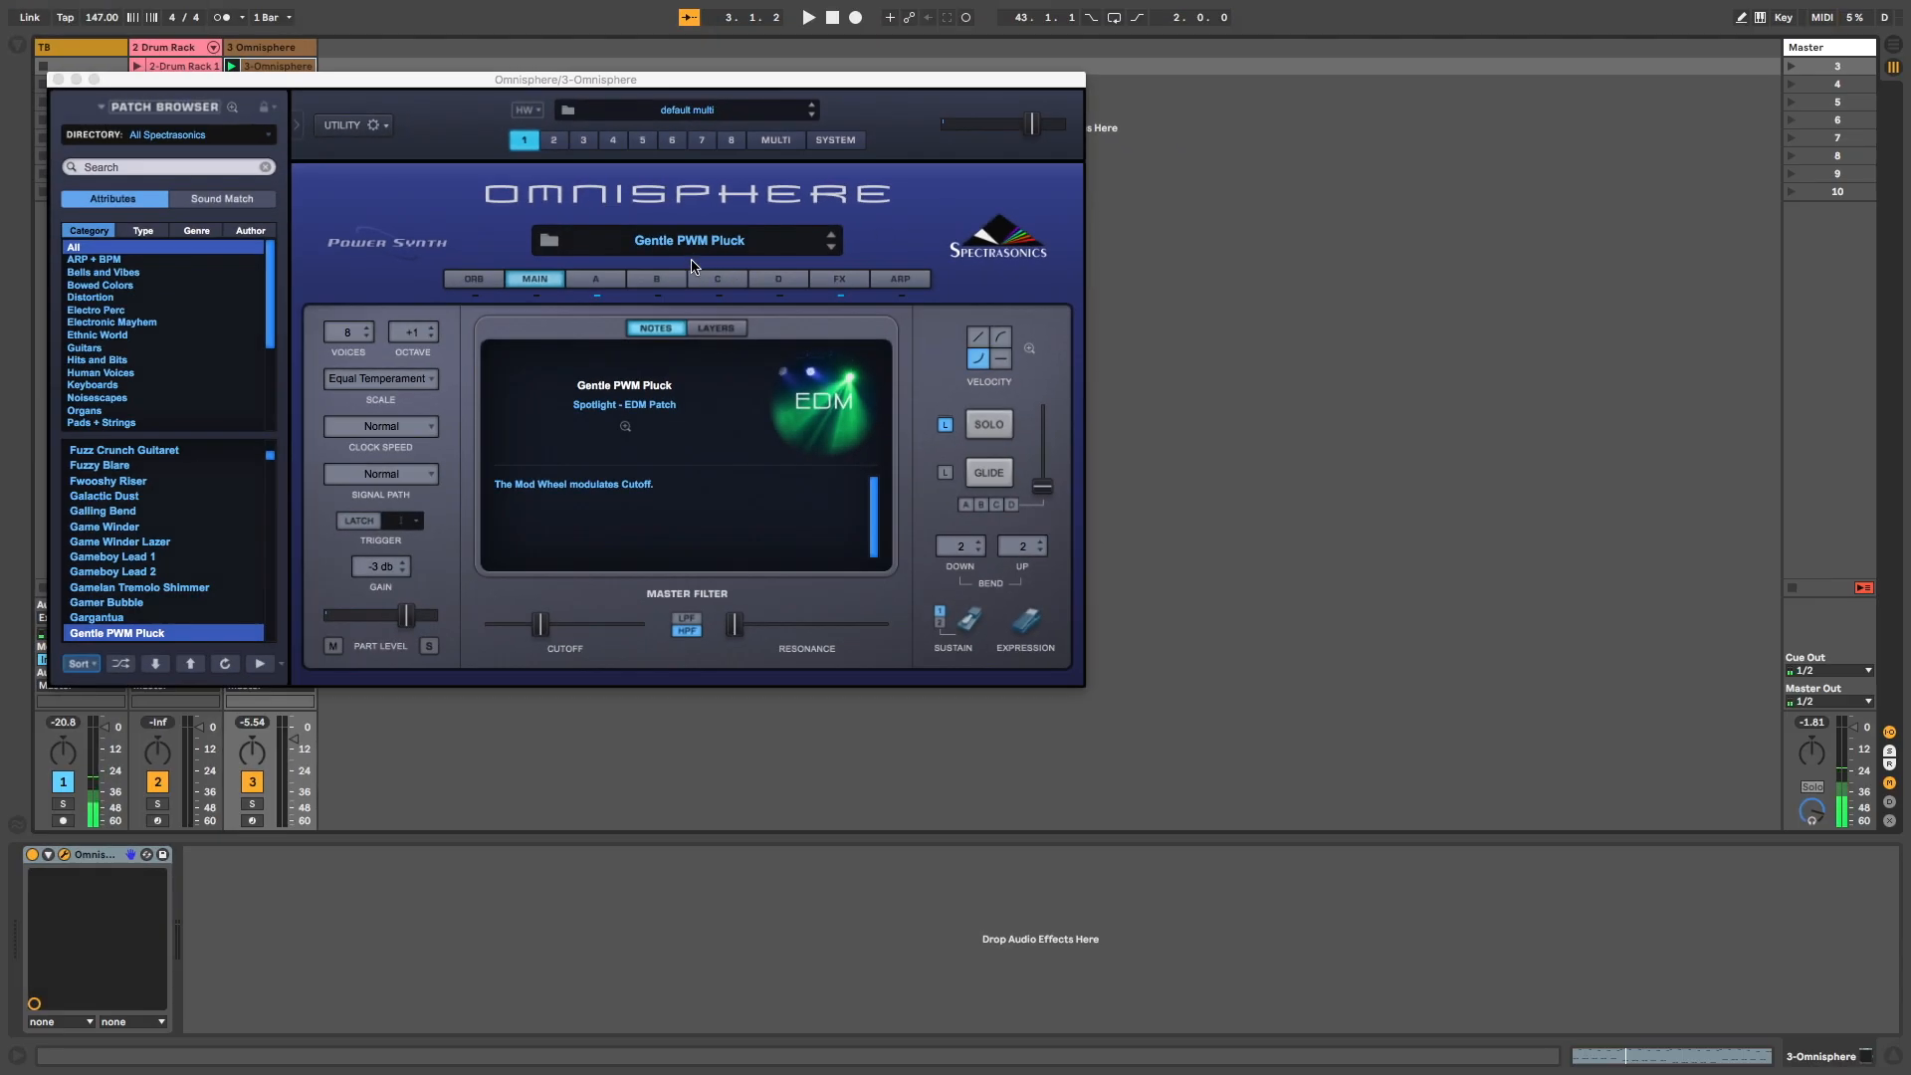
click(58, 79)
click(537, 197)
click(297, 70)
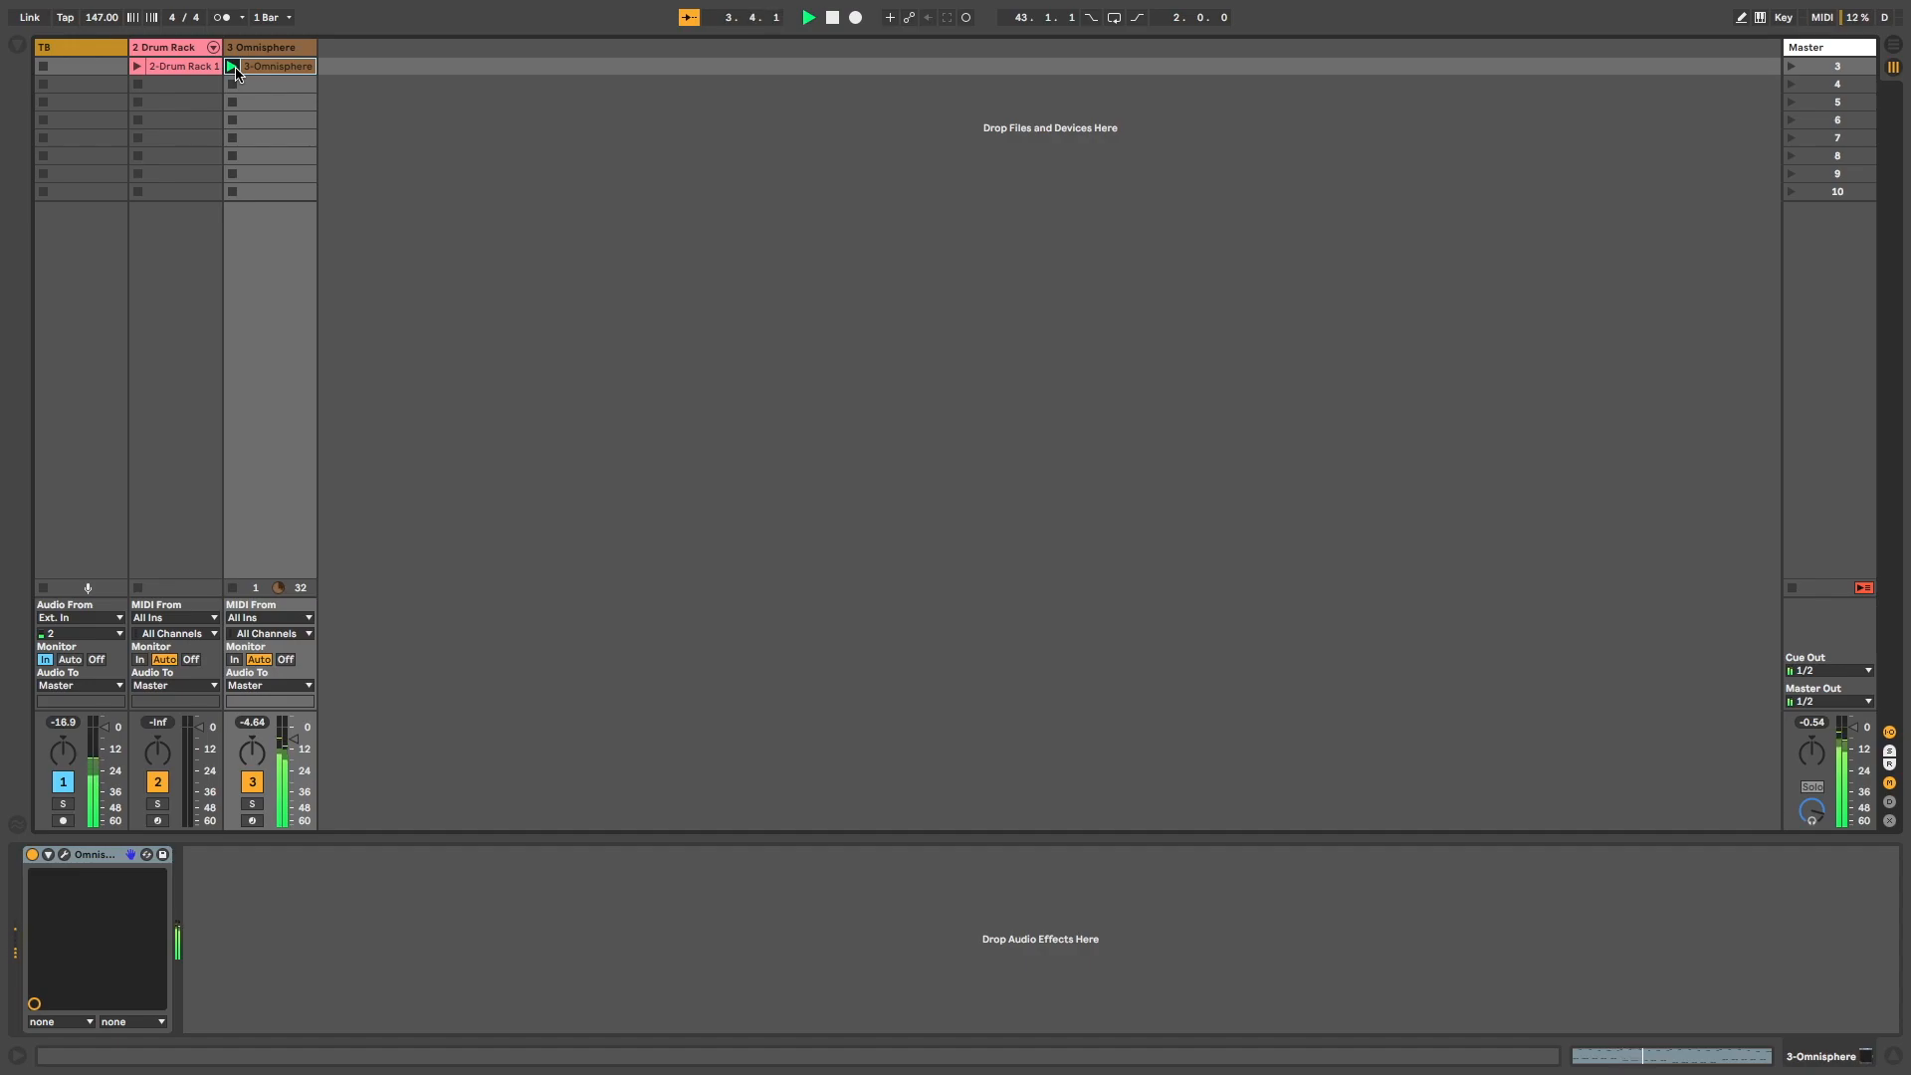
click(267, 51)
key(space)
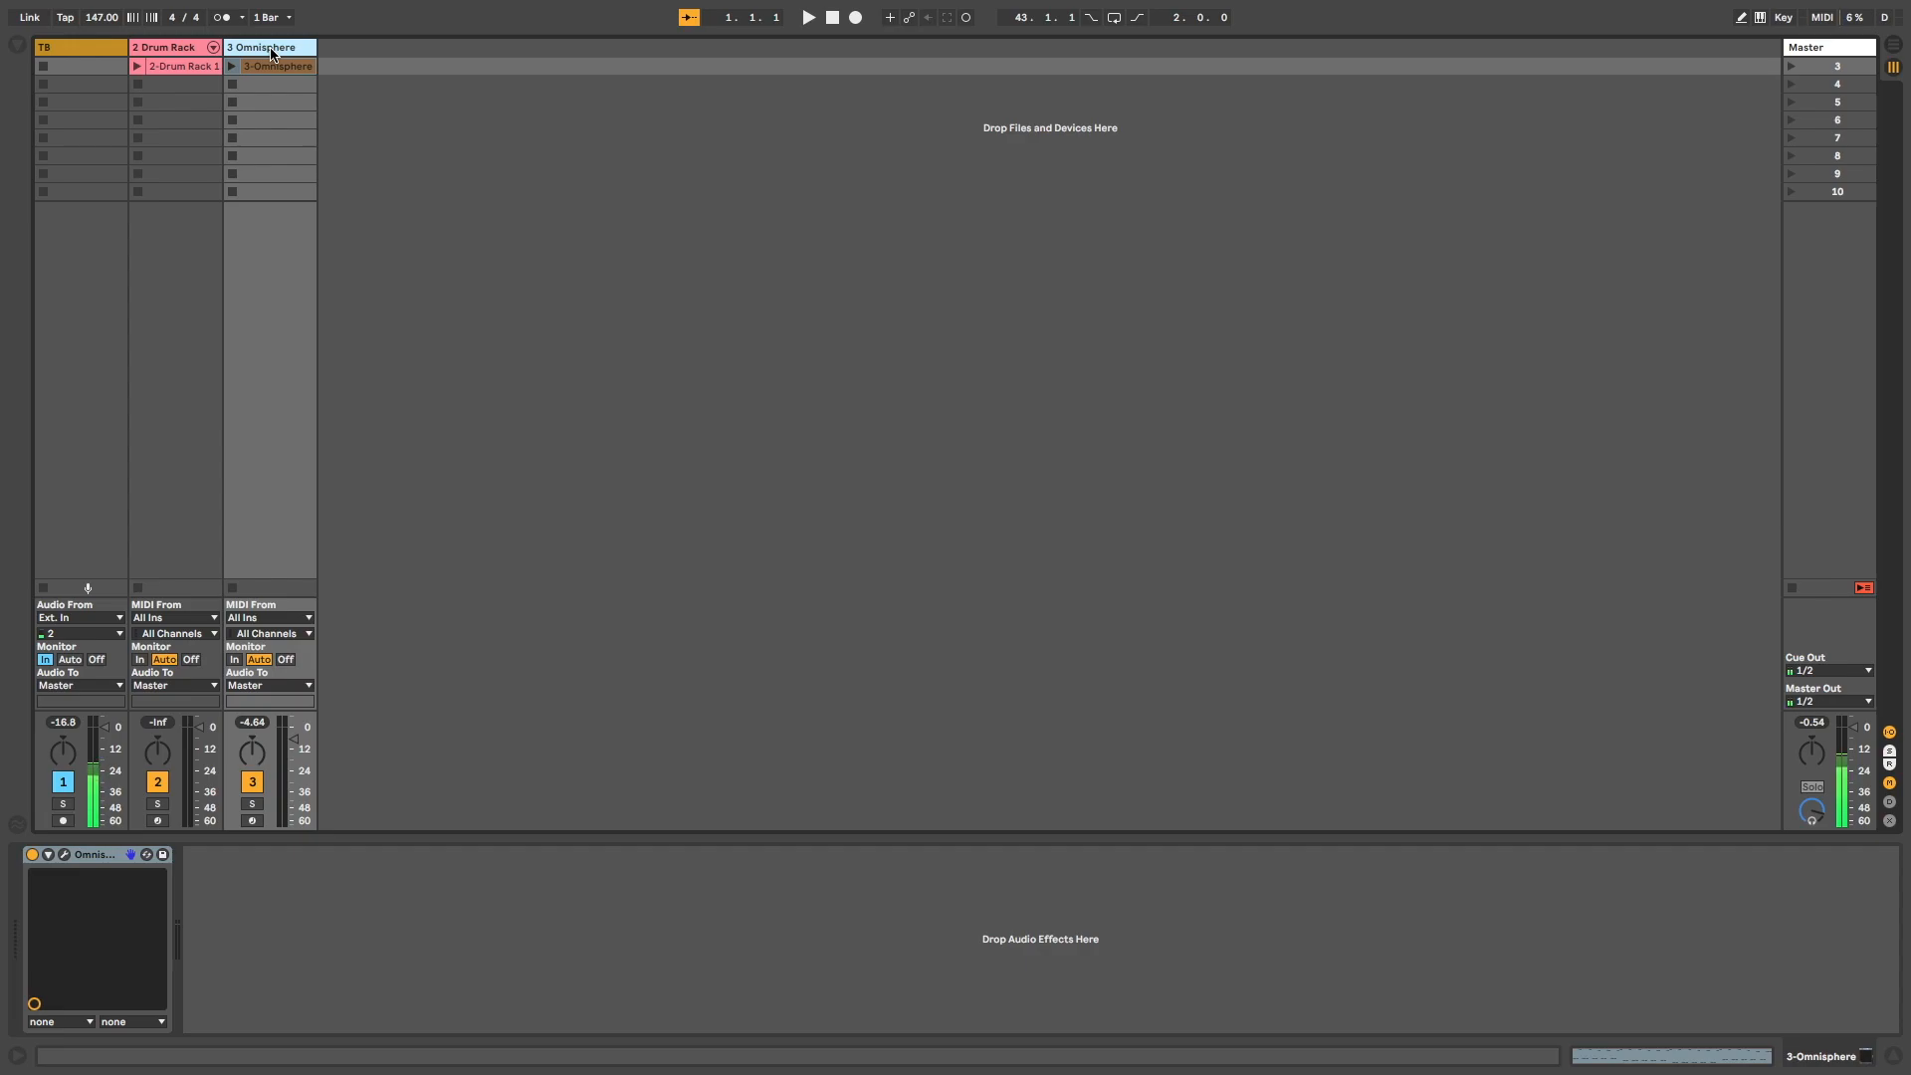
Add EQ Eight to the Omnisphere track, set its low-cut band to 367 Hz, and play the clip.
key(super+alt+b)
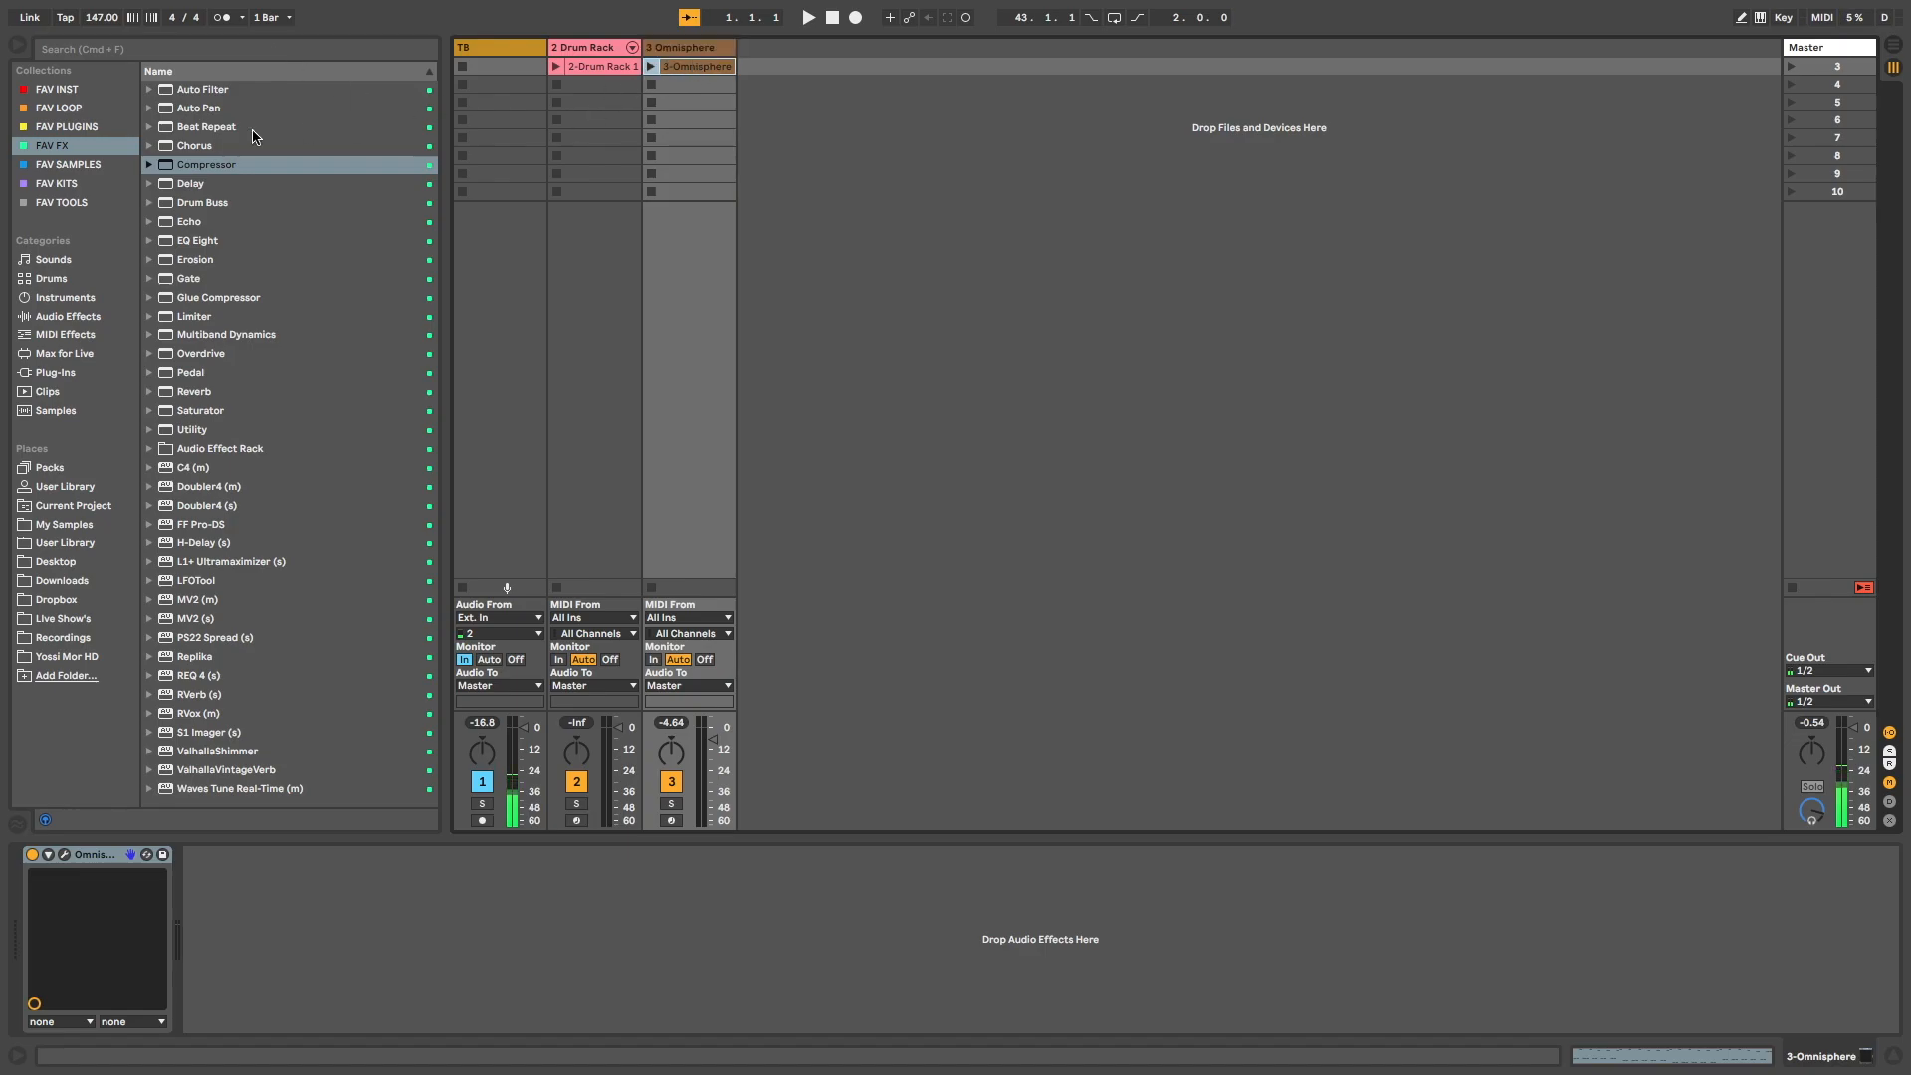
drag(197, 241, 675, 246)
drag(284, 949, 409, 941)
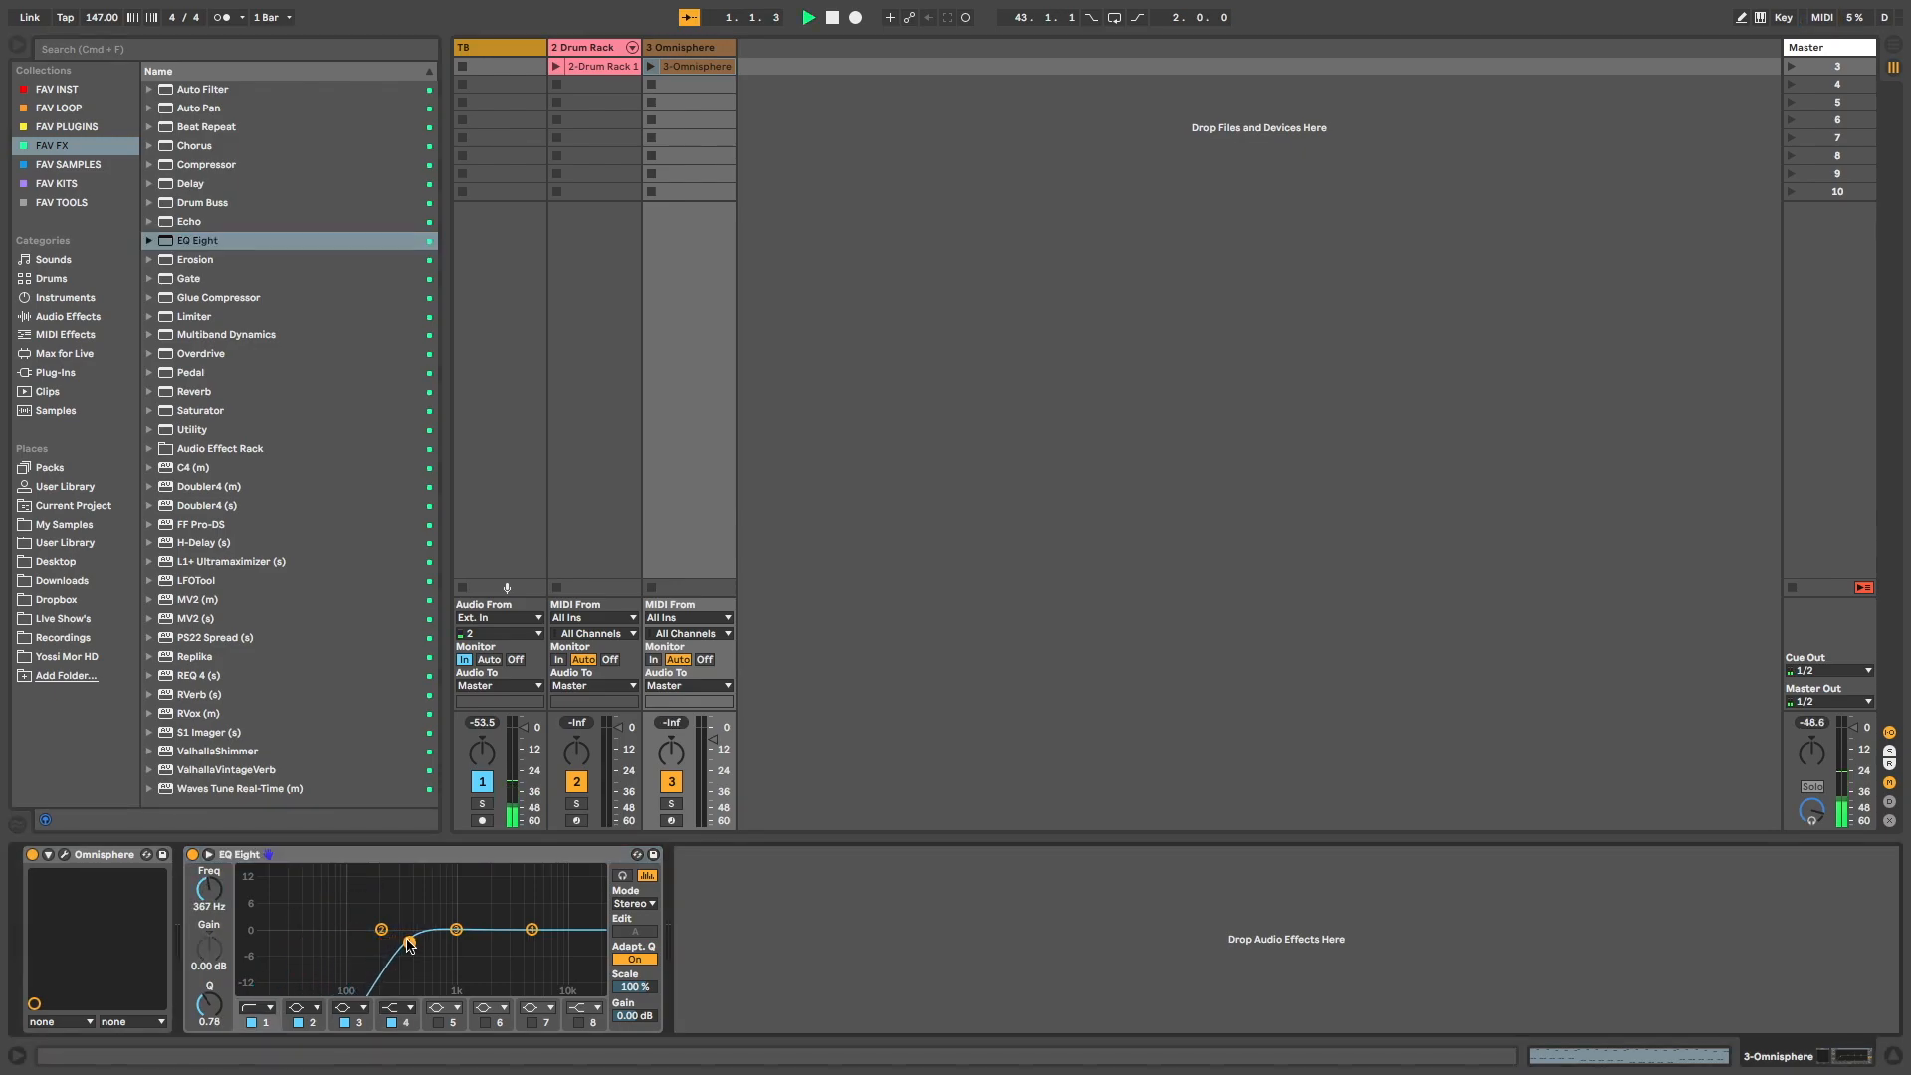
click(651, 66)
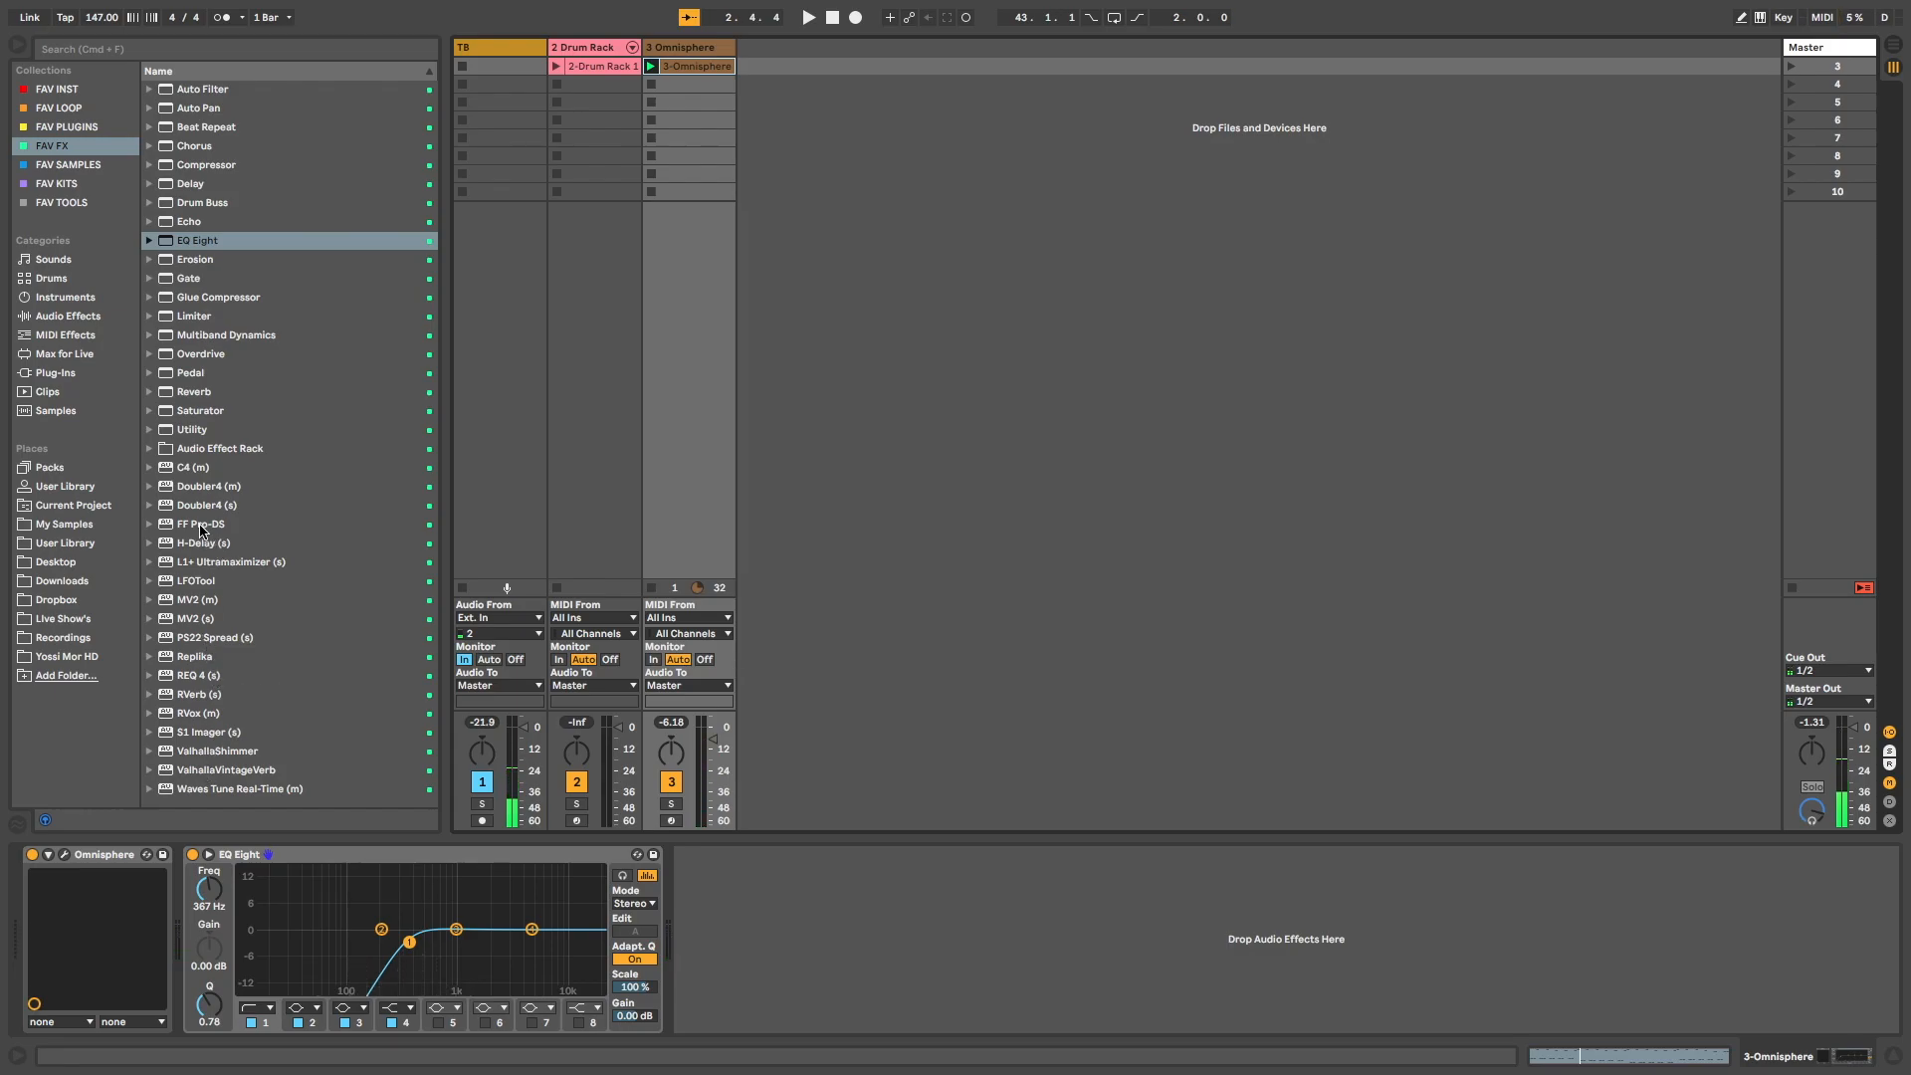
Add a Utility device after EQ Eight on the Omnisphere track and audition the sound in mono.
drag(182, 434, 741, 955)
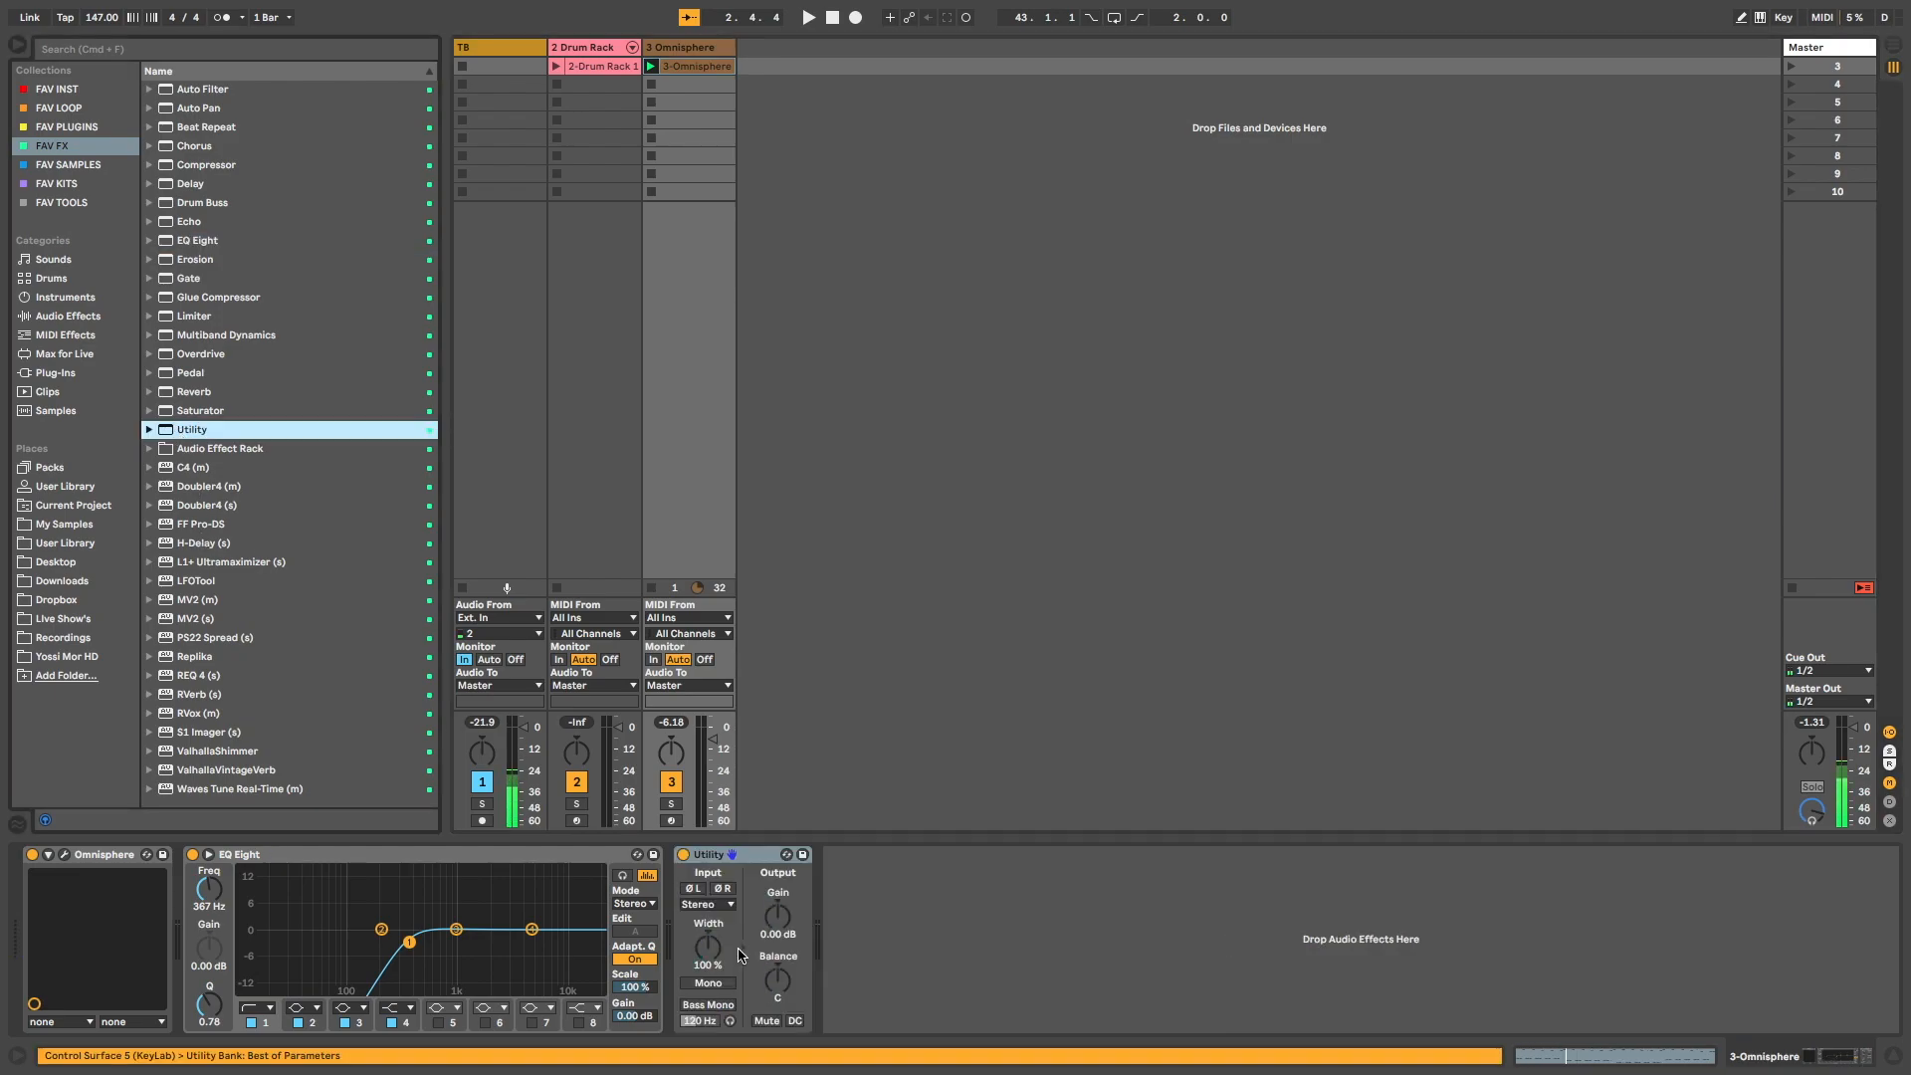
click(707, 983)
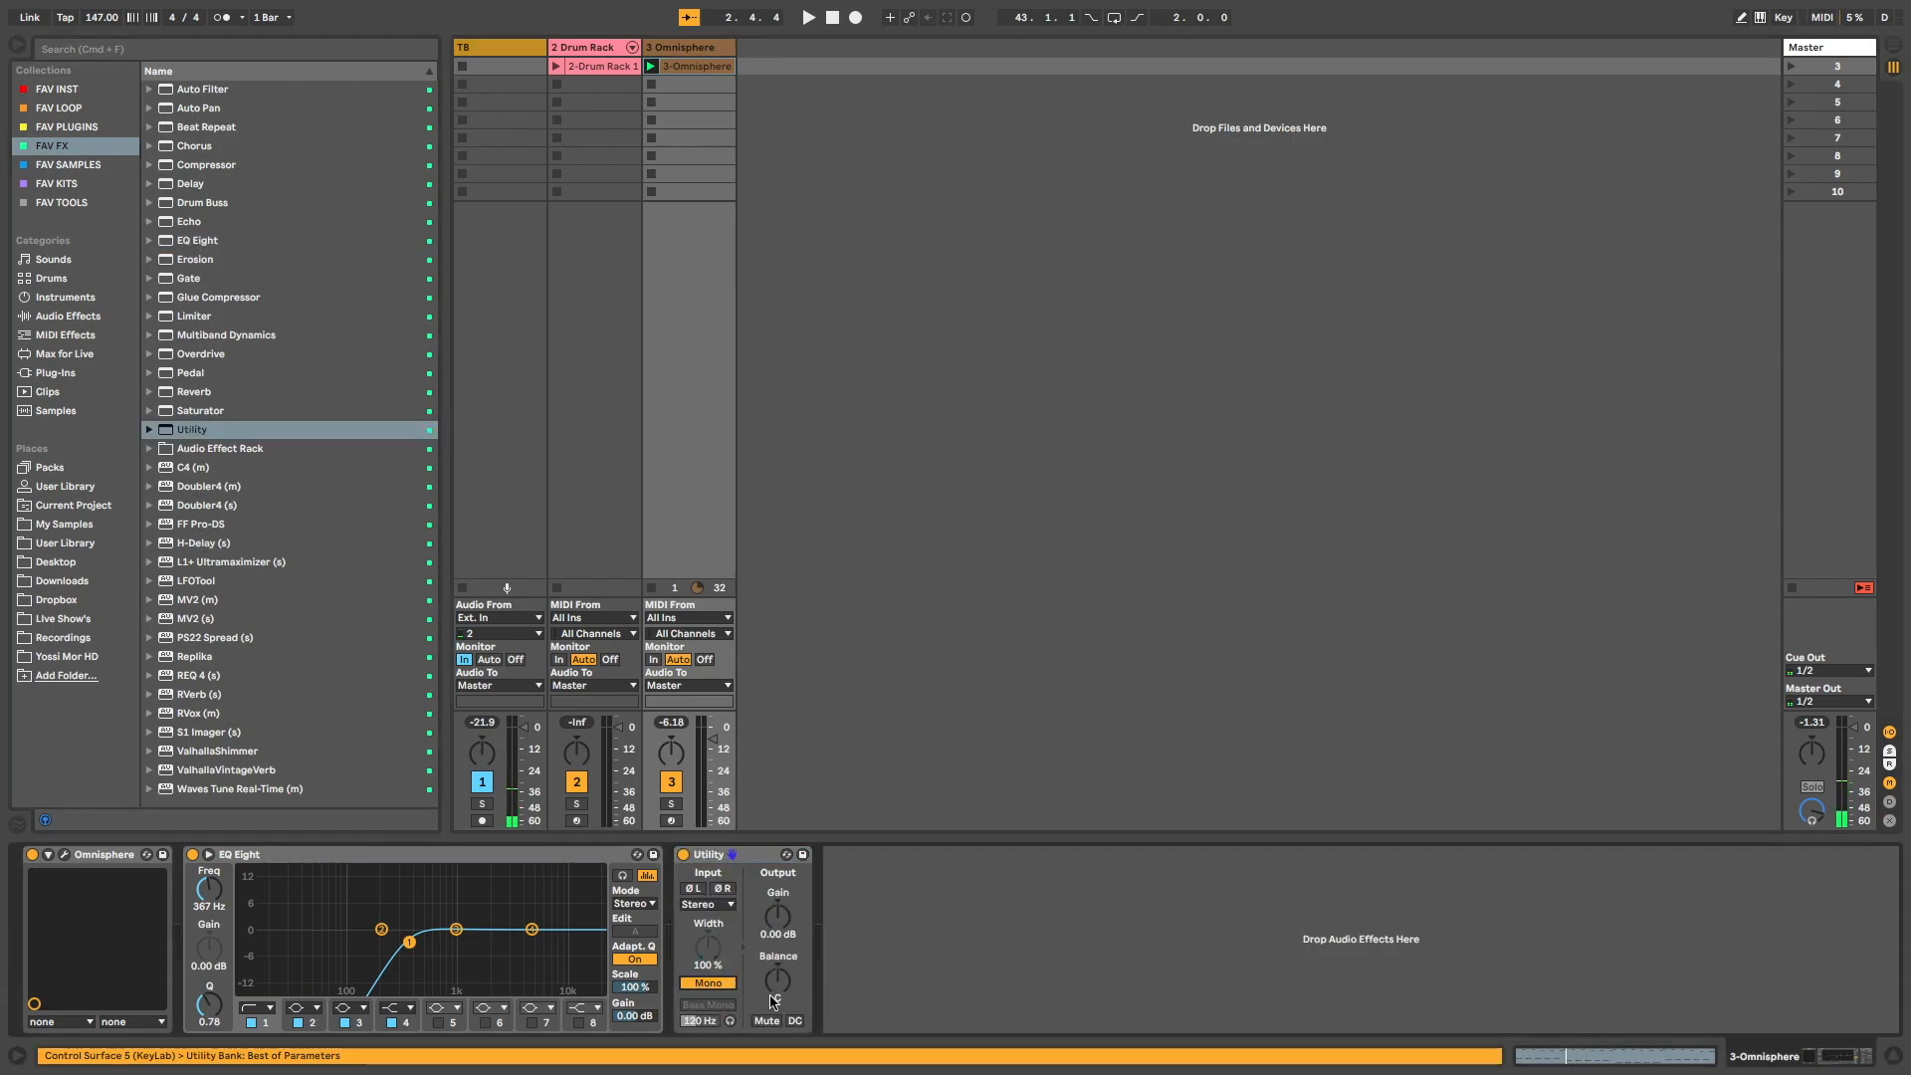
key(space)
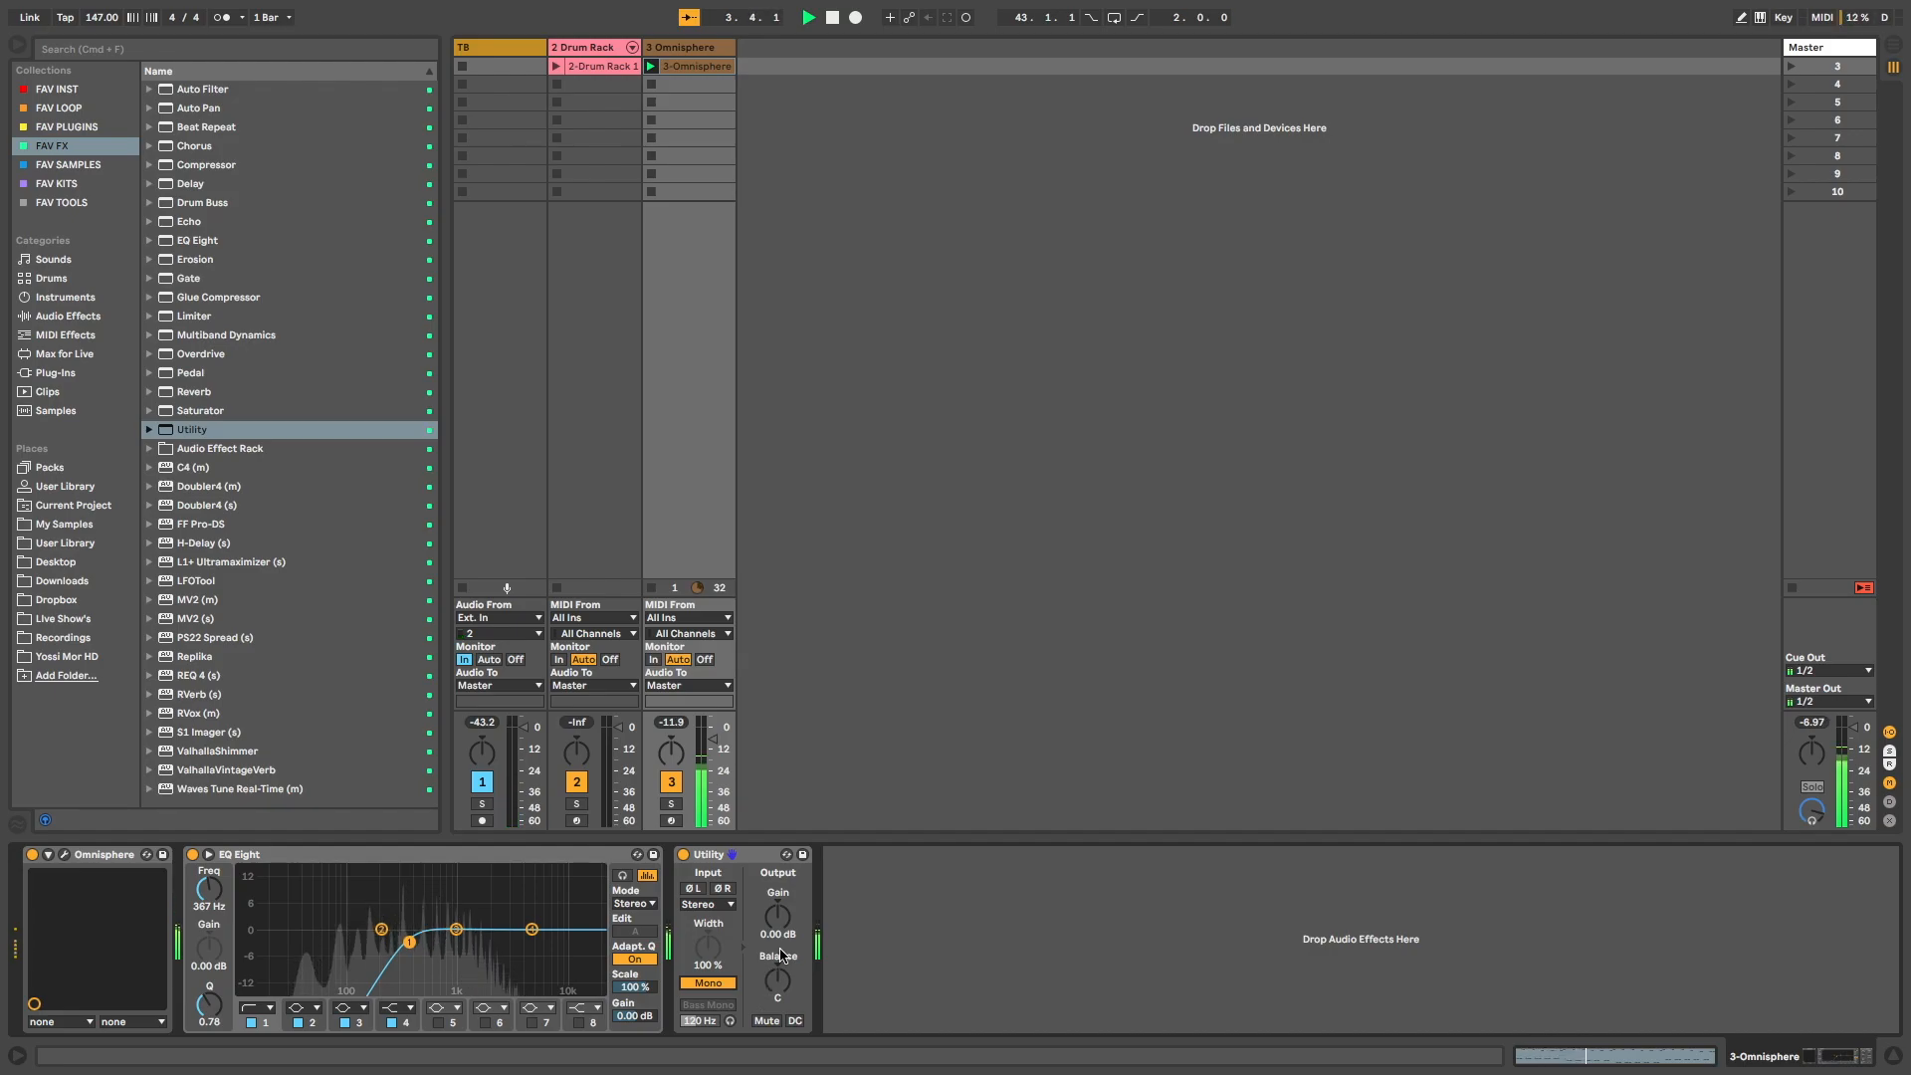
key(space)
Turn off the Utility's mono option and audition its Left channel mode before setting the mode to Right.
click(708, 983)
click(716, 905)
click(707, 919)
key(space)
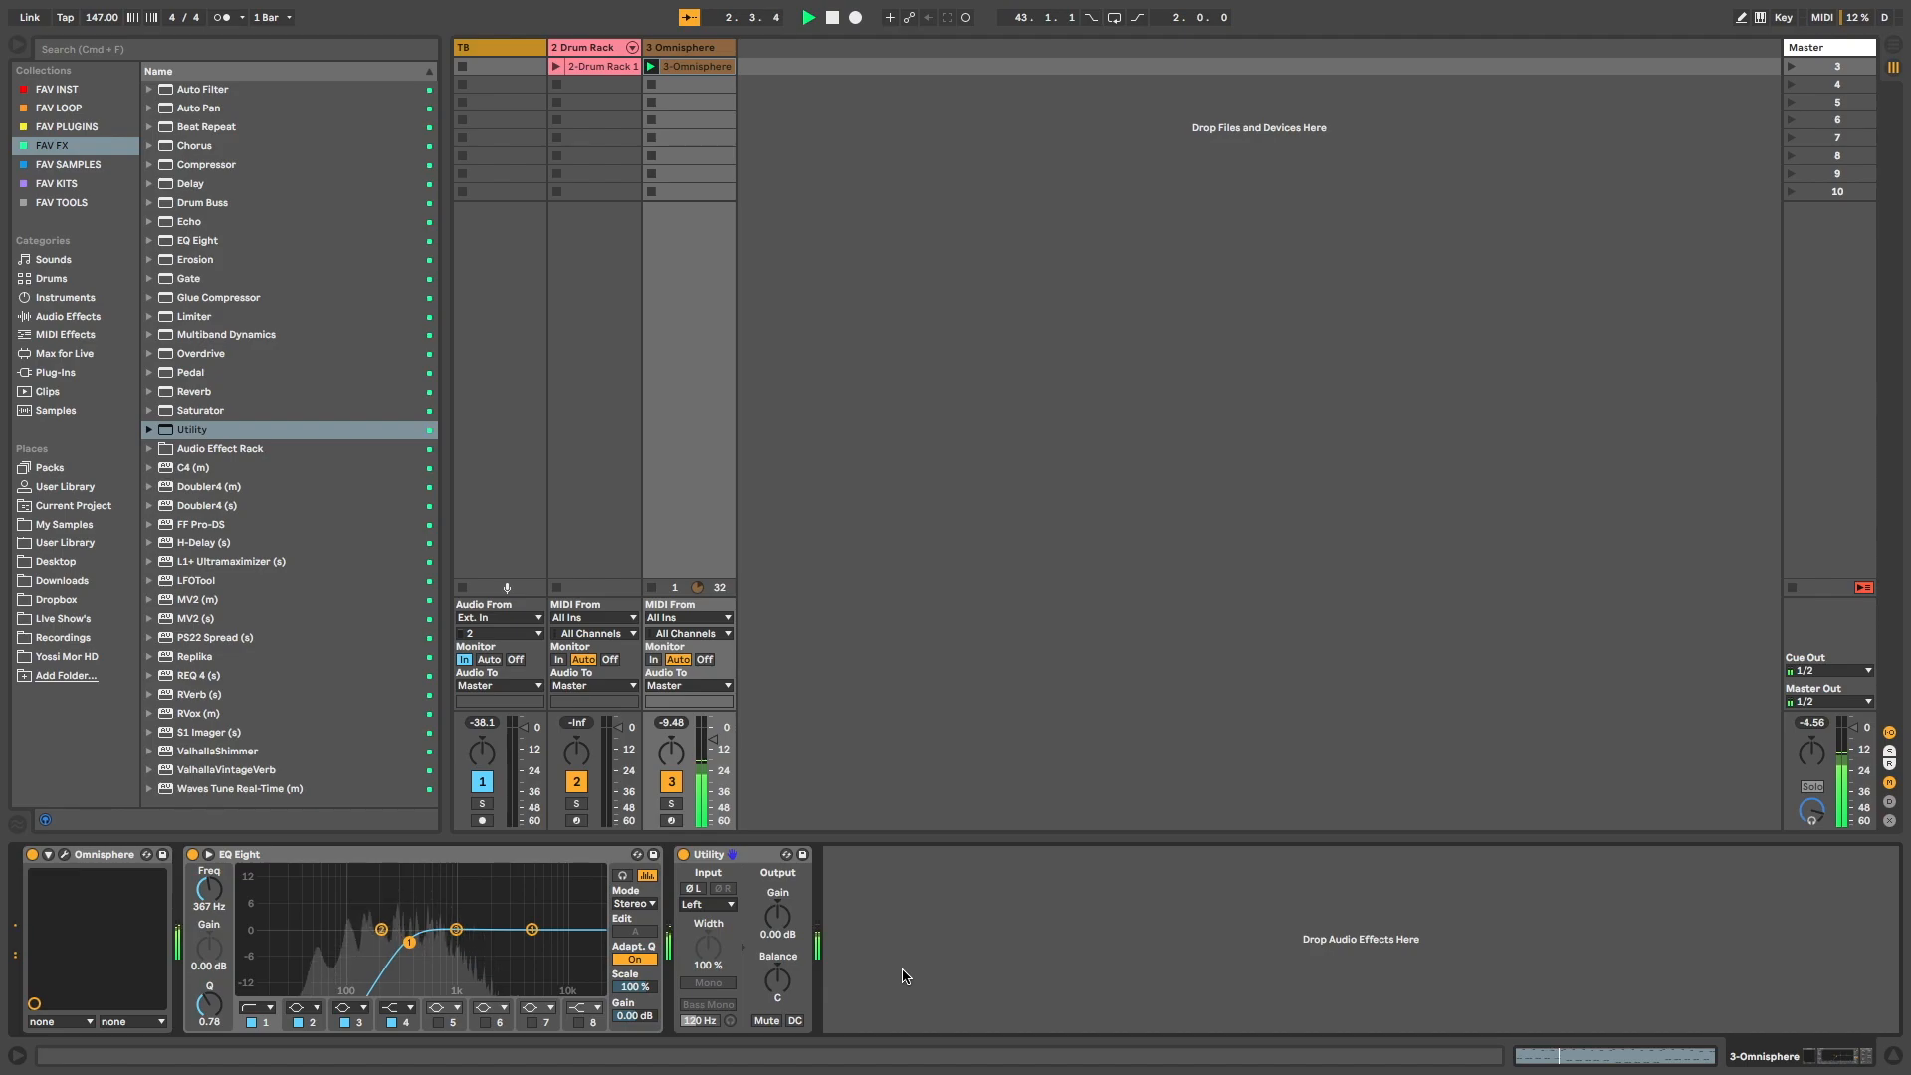
click(716, 904)
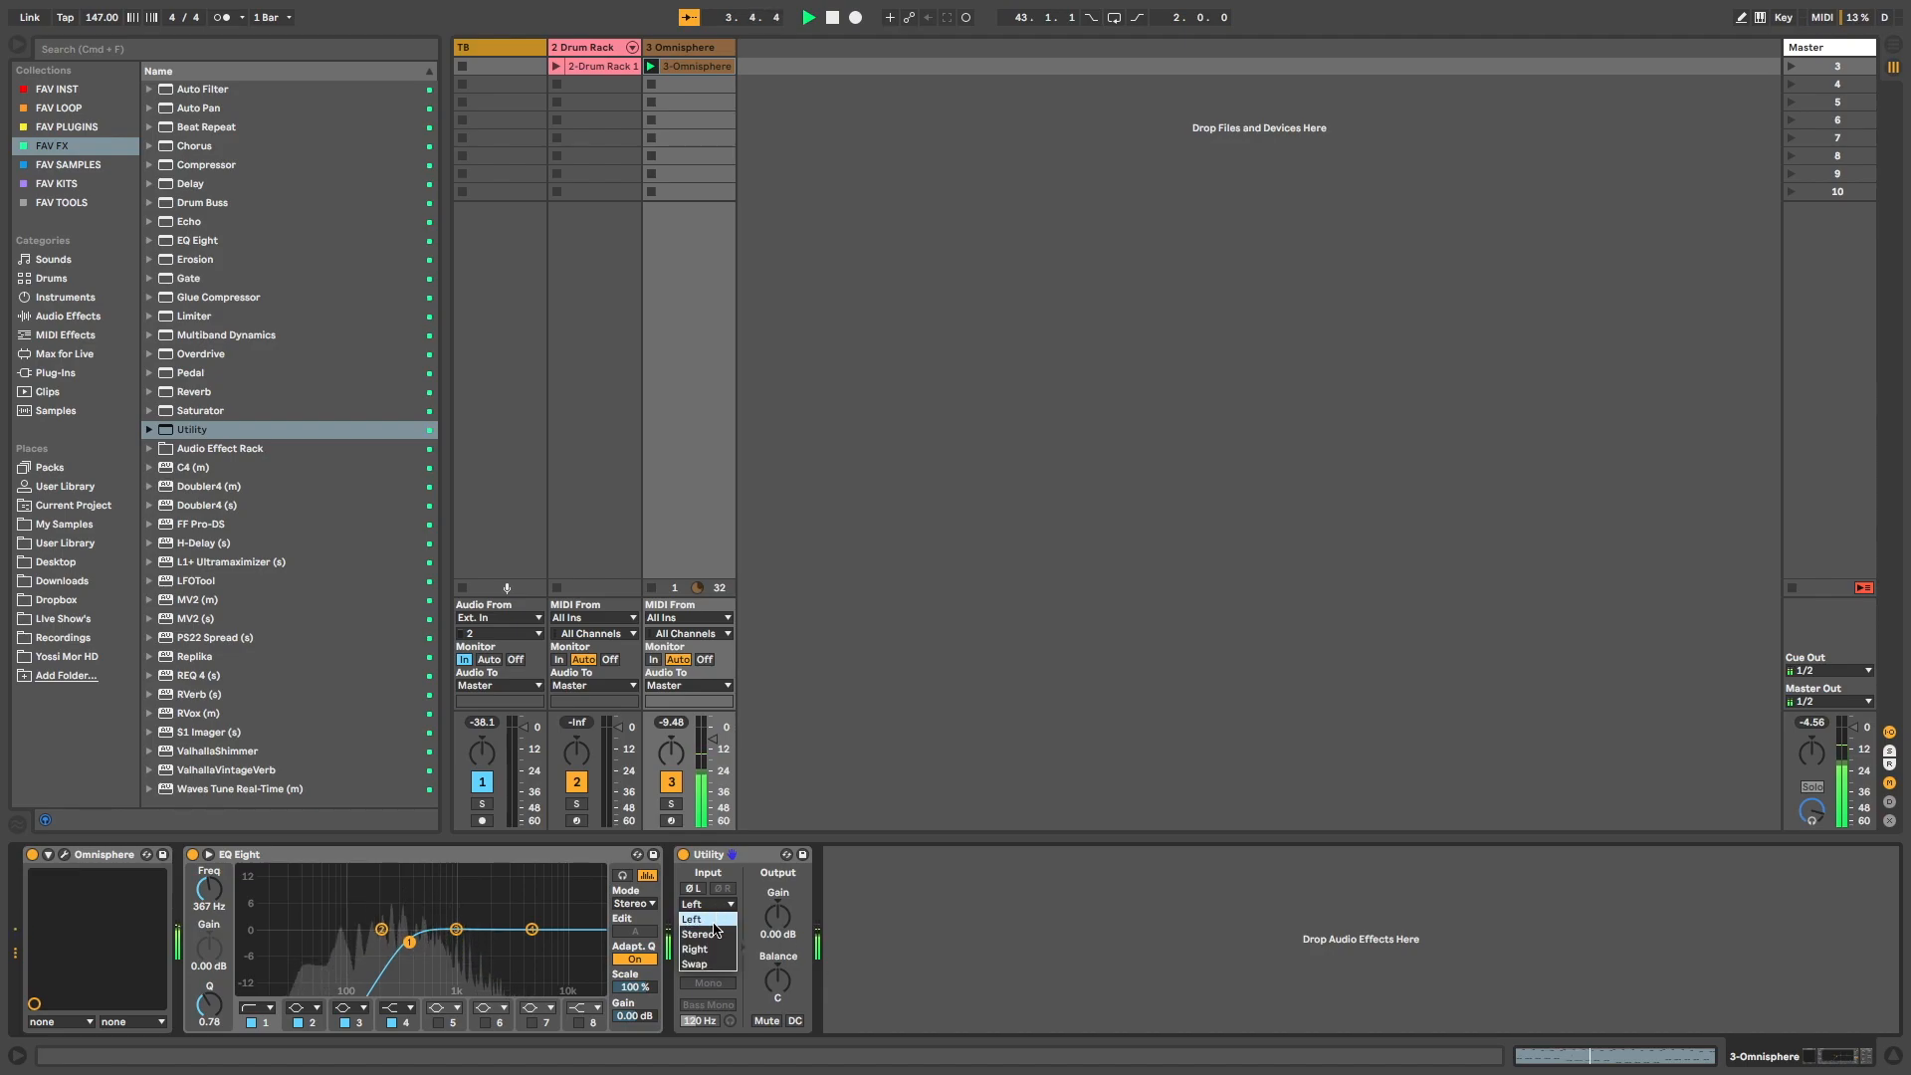
click(717, 949)
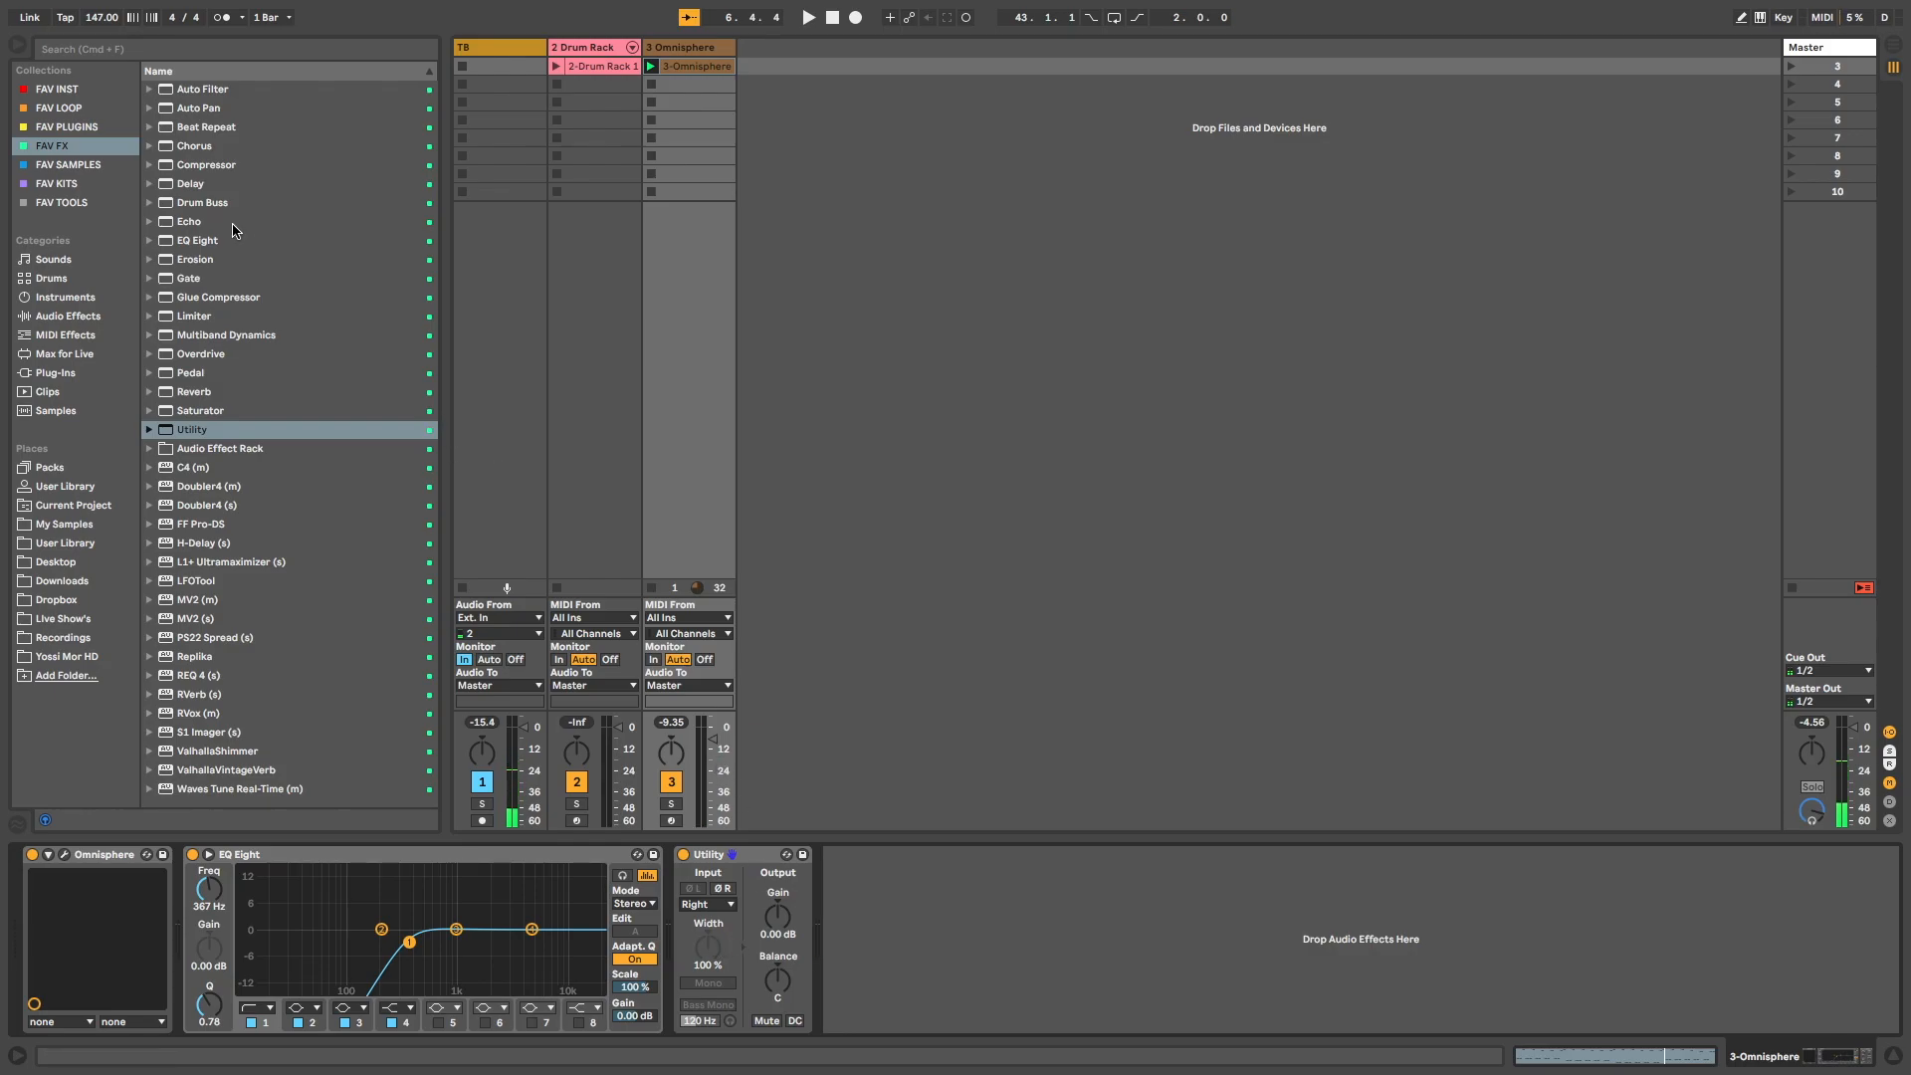
Add an Auto Filter to the Omnisphere track as a 12 dB band-pass at 758 Hz with 41% resonance.
double_click(204, 89)
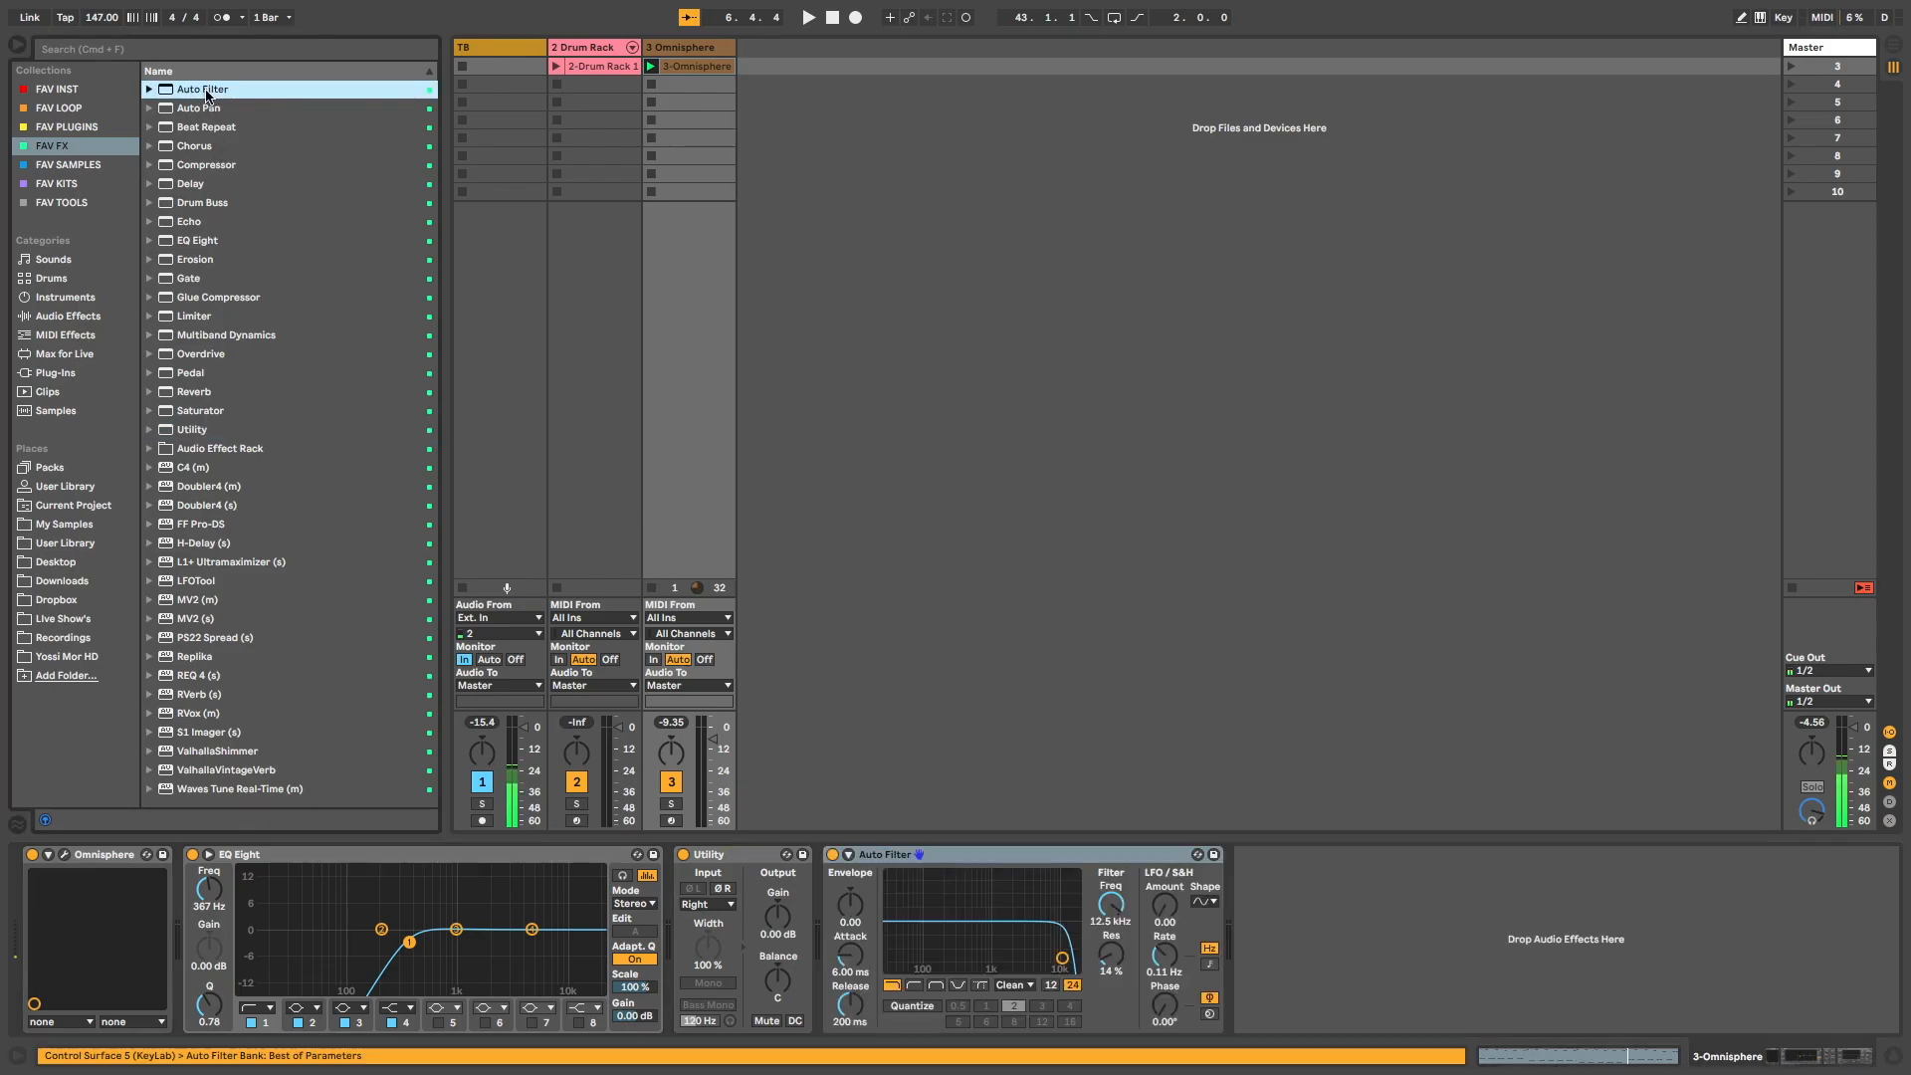
click(936, 985)
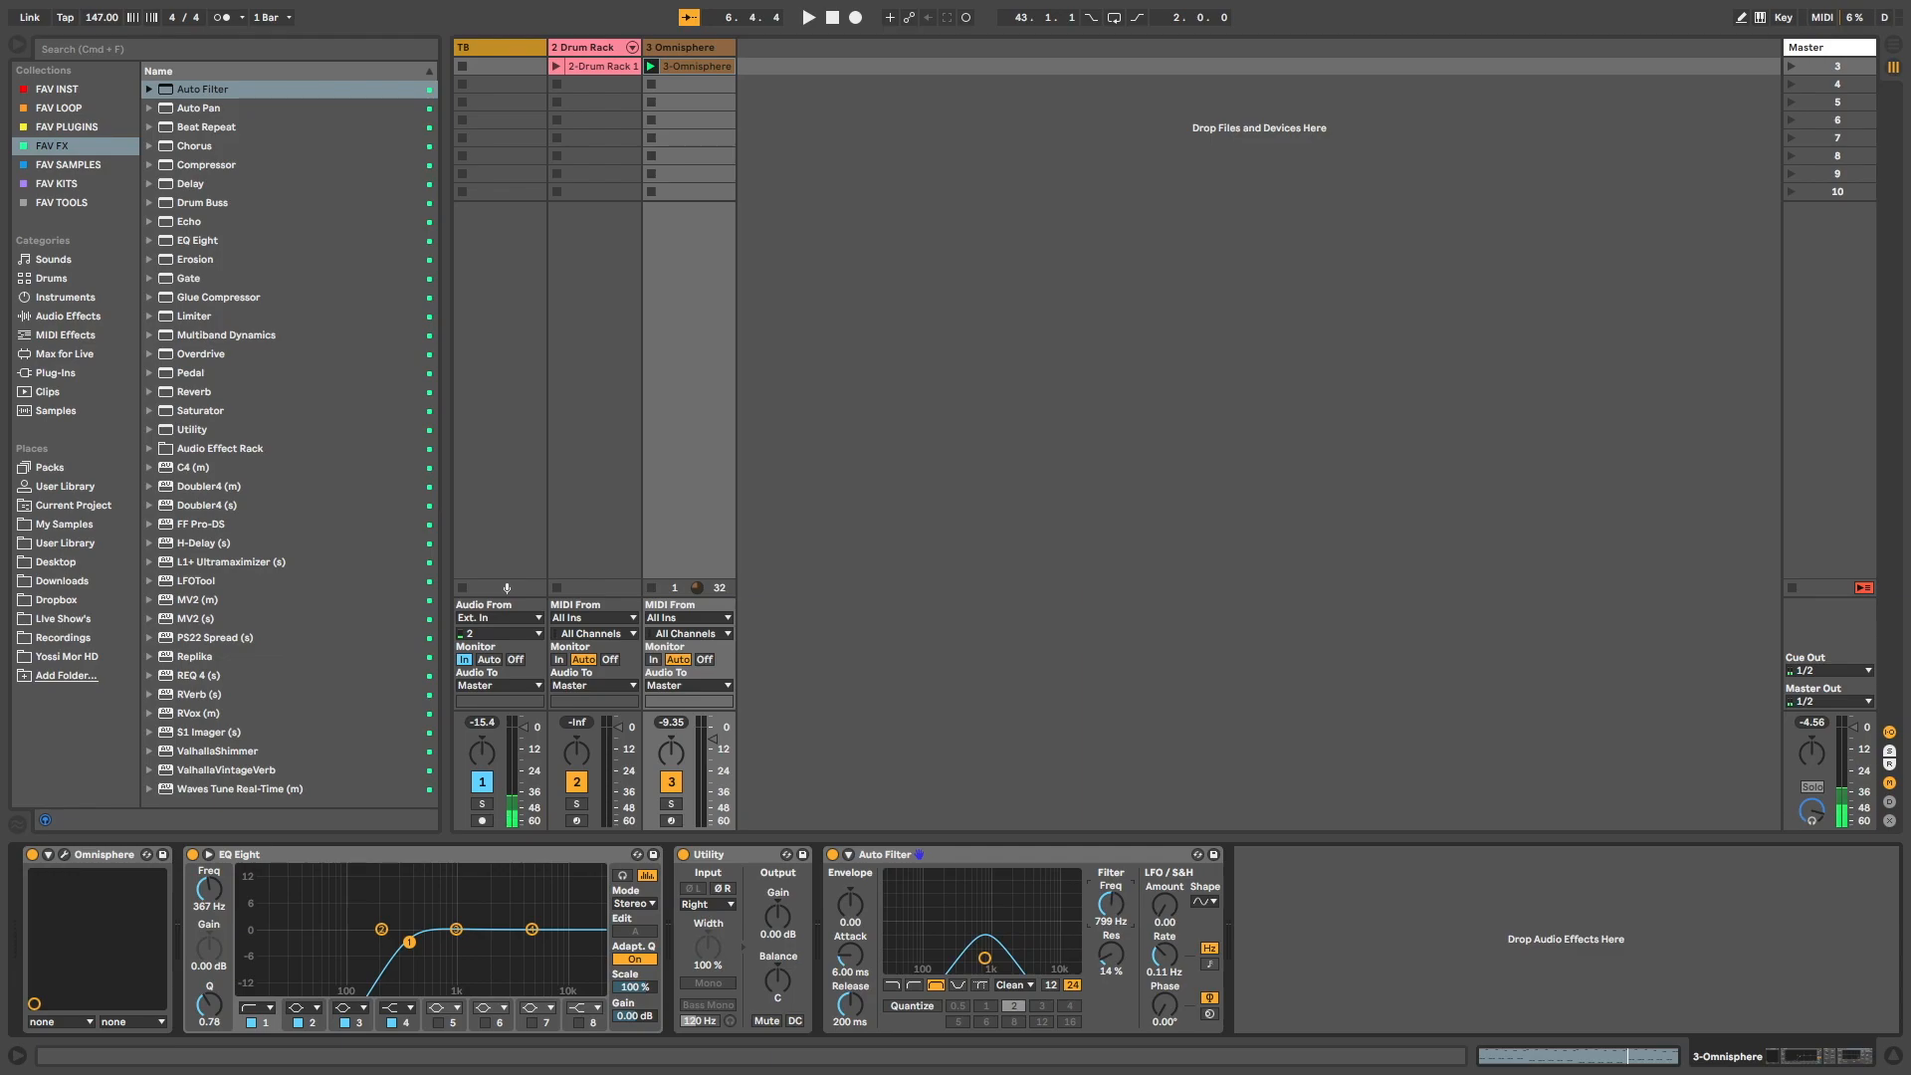
drag(1110, 903, 1111, 921)
click(1052, 986)
key(space)
drag(1111, 904, 1114, 973)
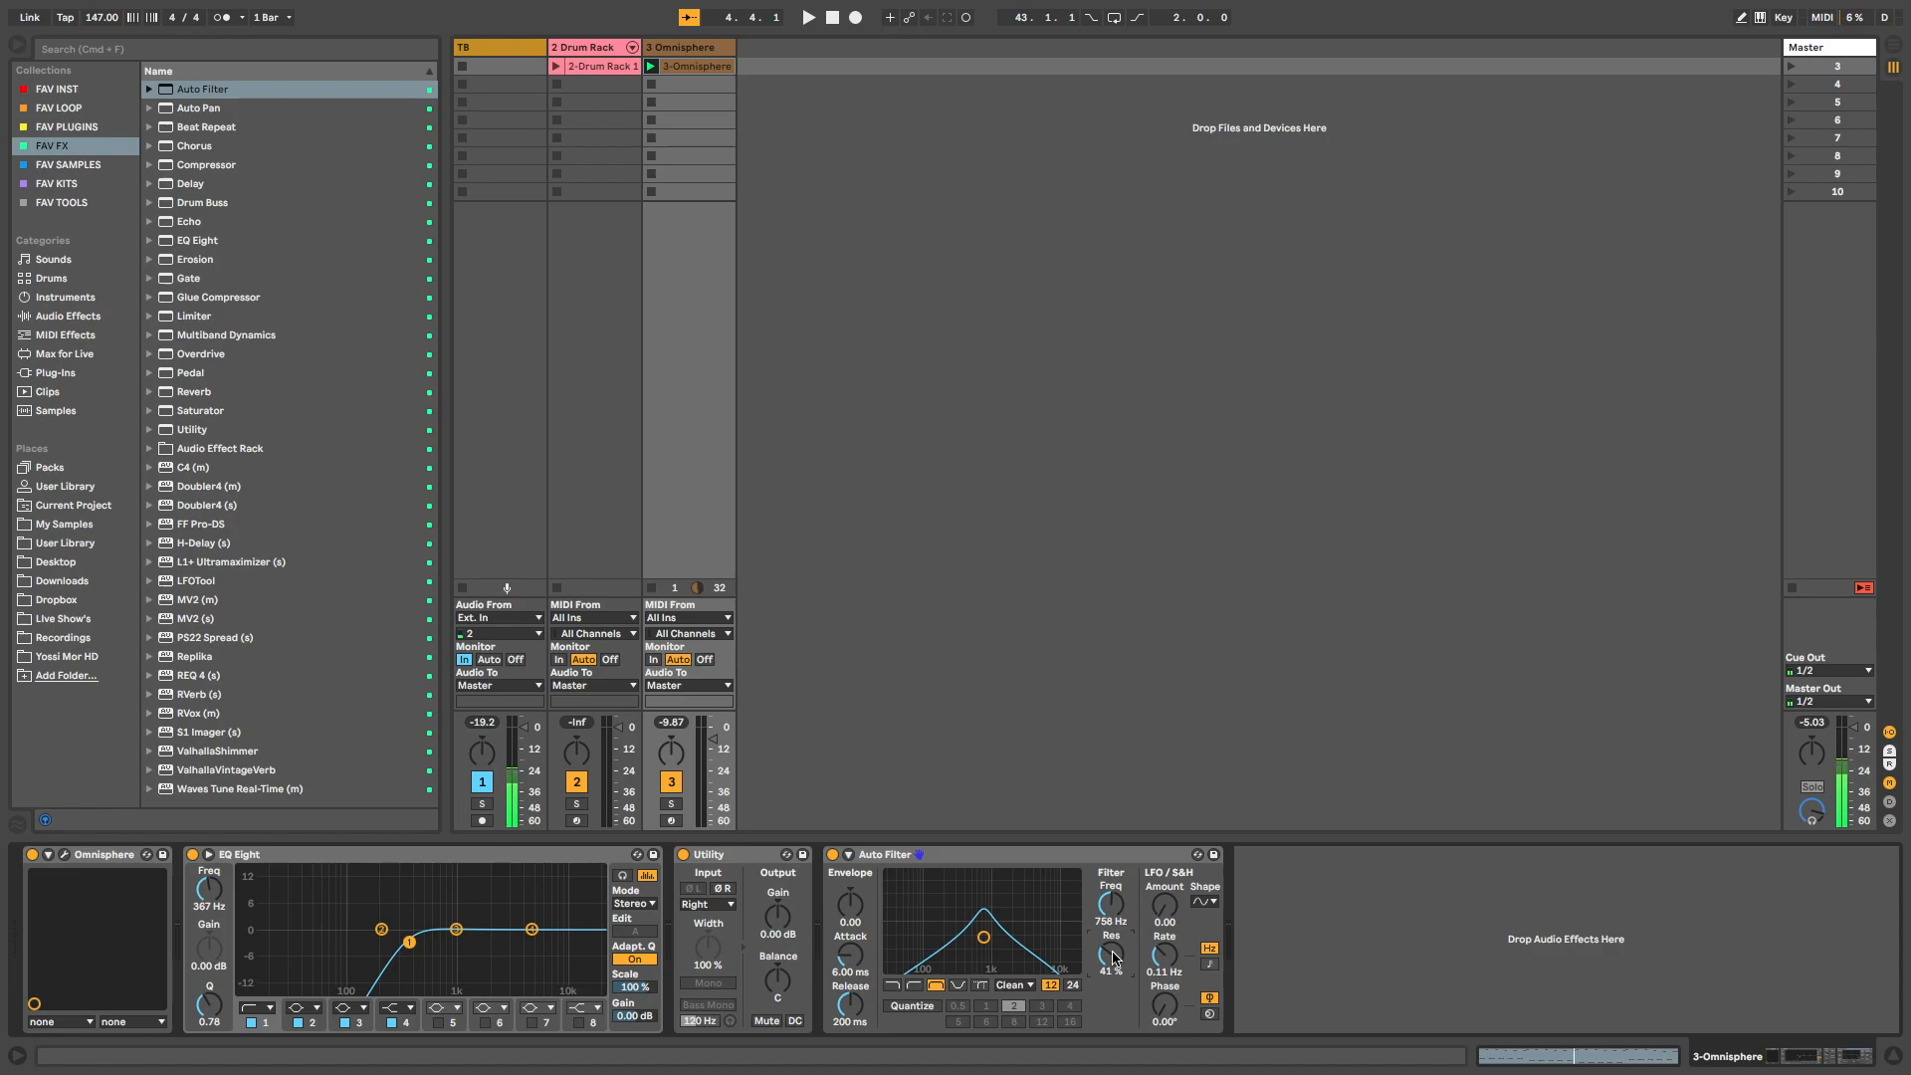
Switch the Auto Filter circuit to OSR, set its drive to 2.84 dB, and listen to the result.
click(1012, 985)
click(1016, 1005)
drag(1118, 1011, 1117, 993)
key(space)
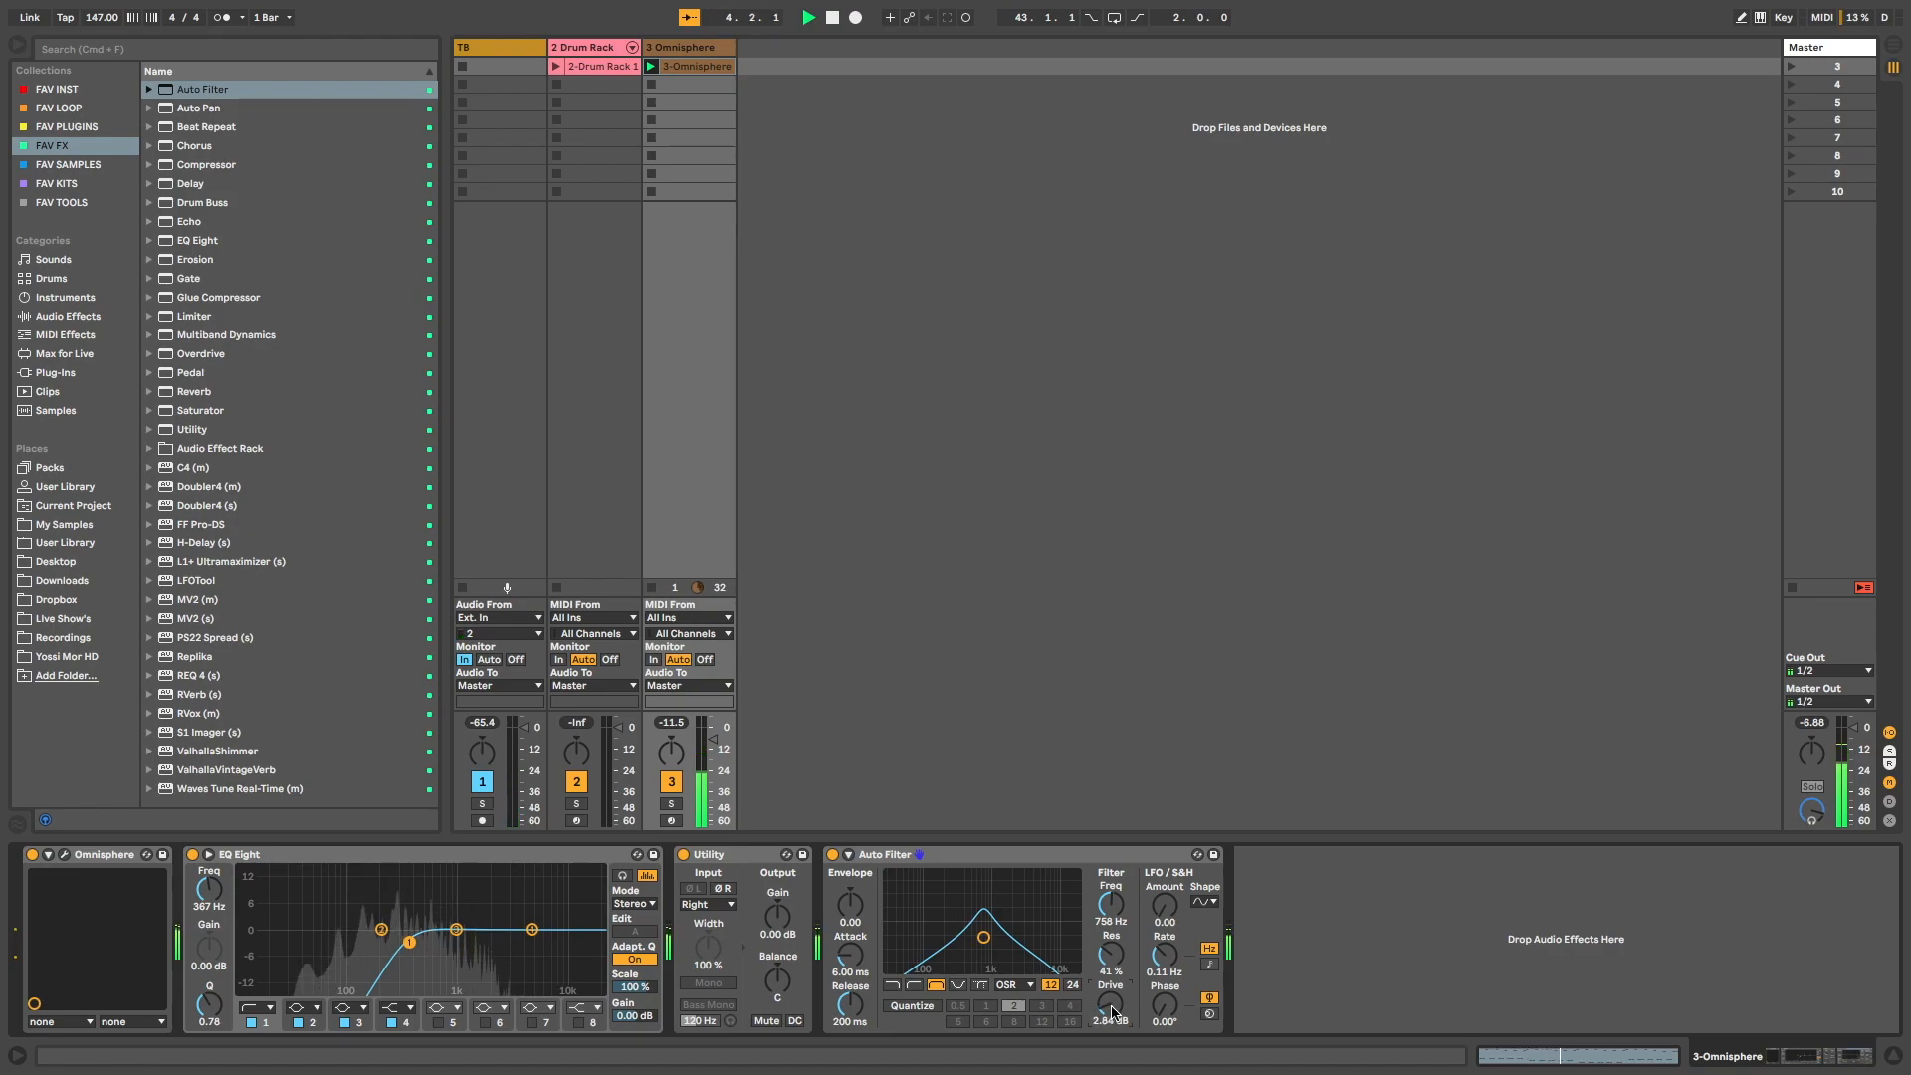
key(space)
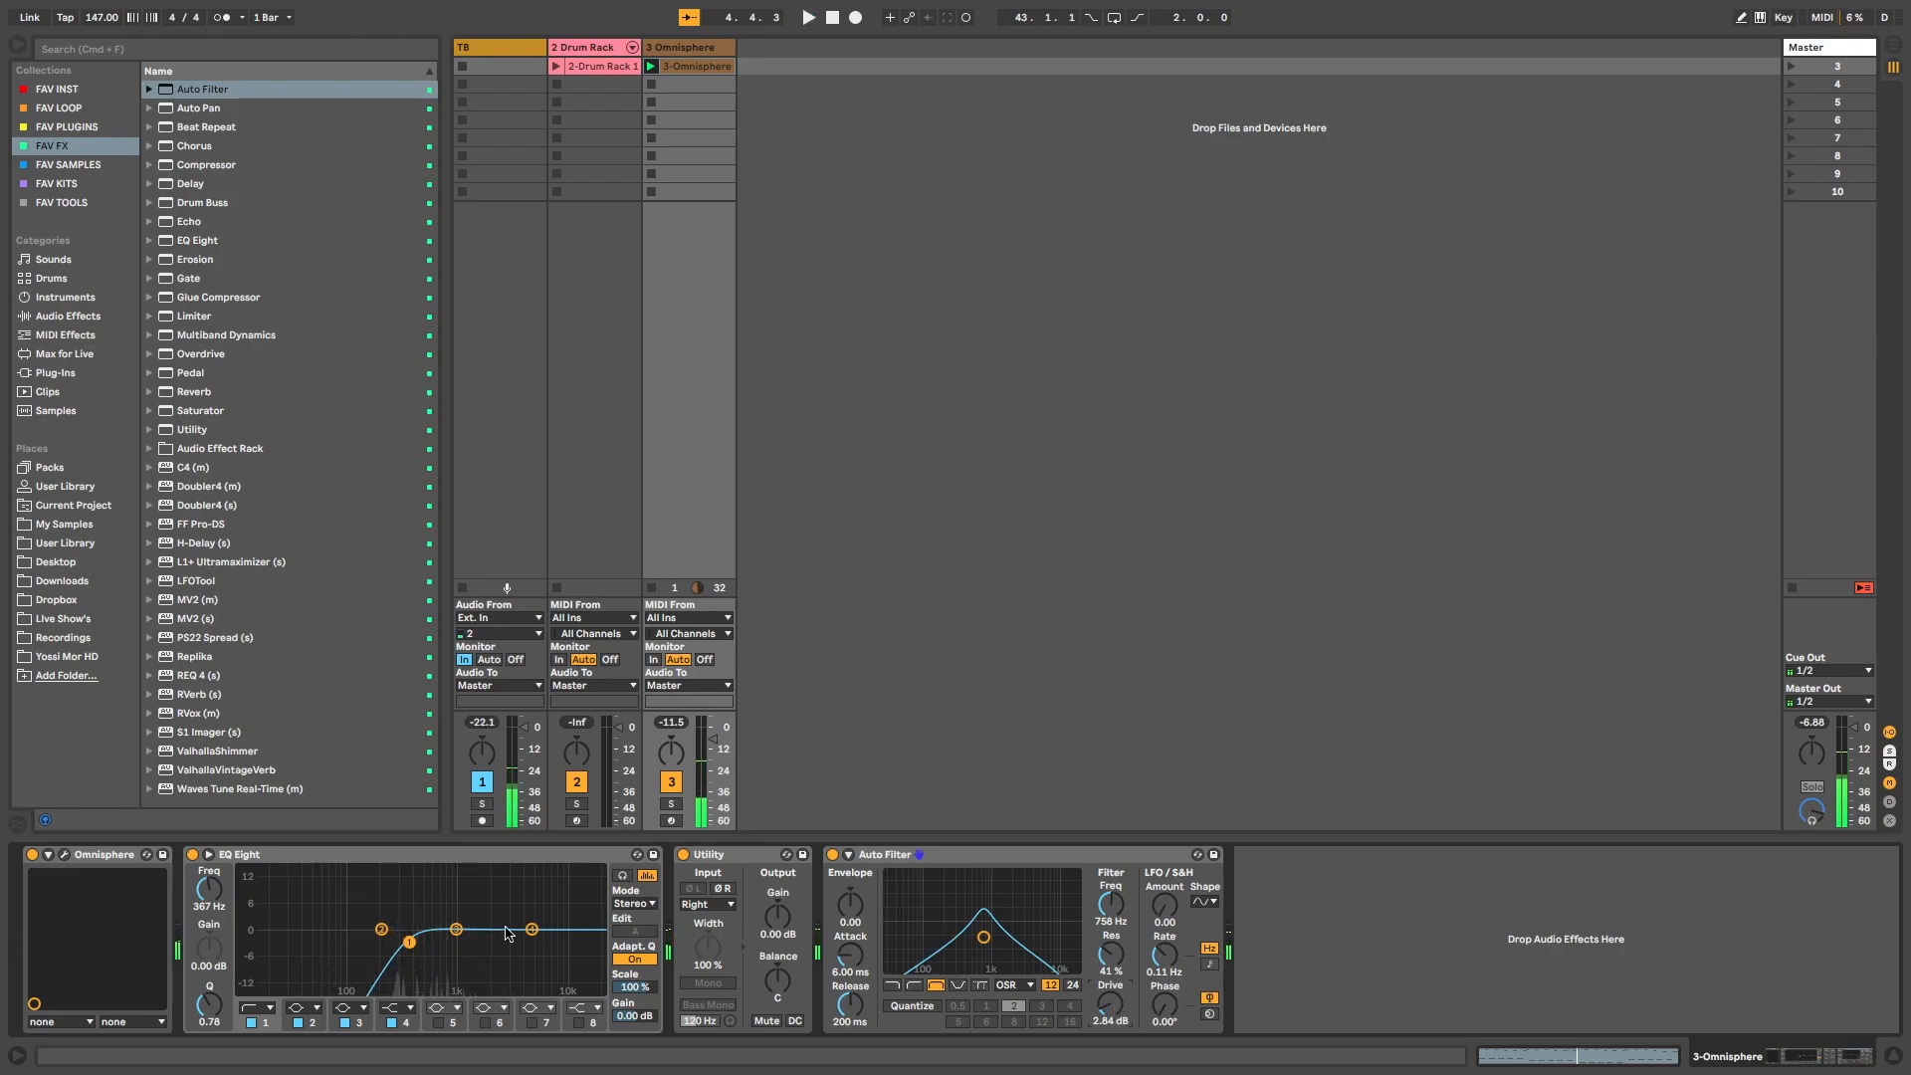
Bypass EQ Eight, Utility and Auto Filter together to hear the dry sound, and switch them back on.
click(979, 857)
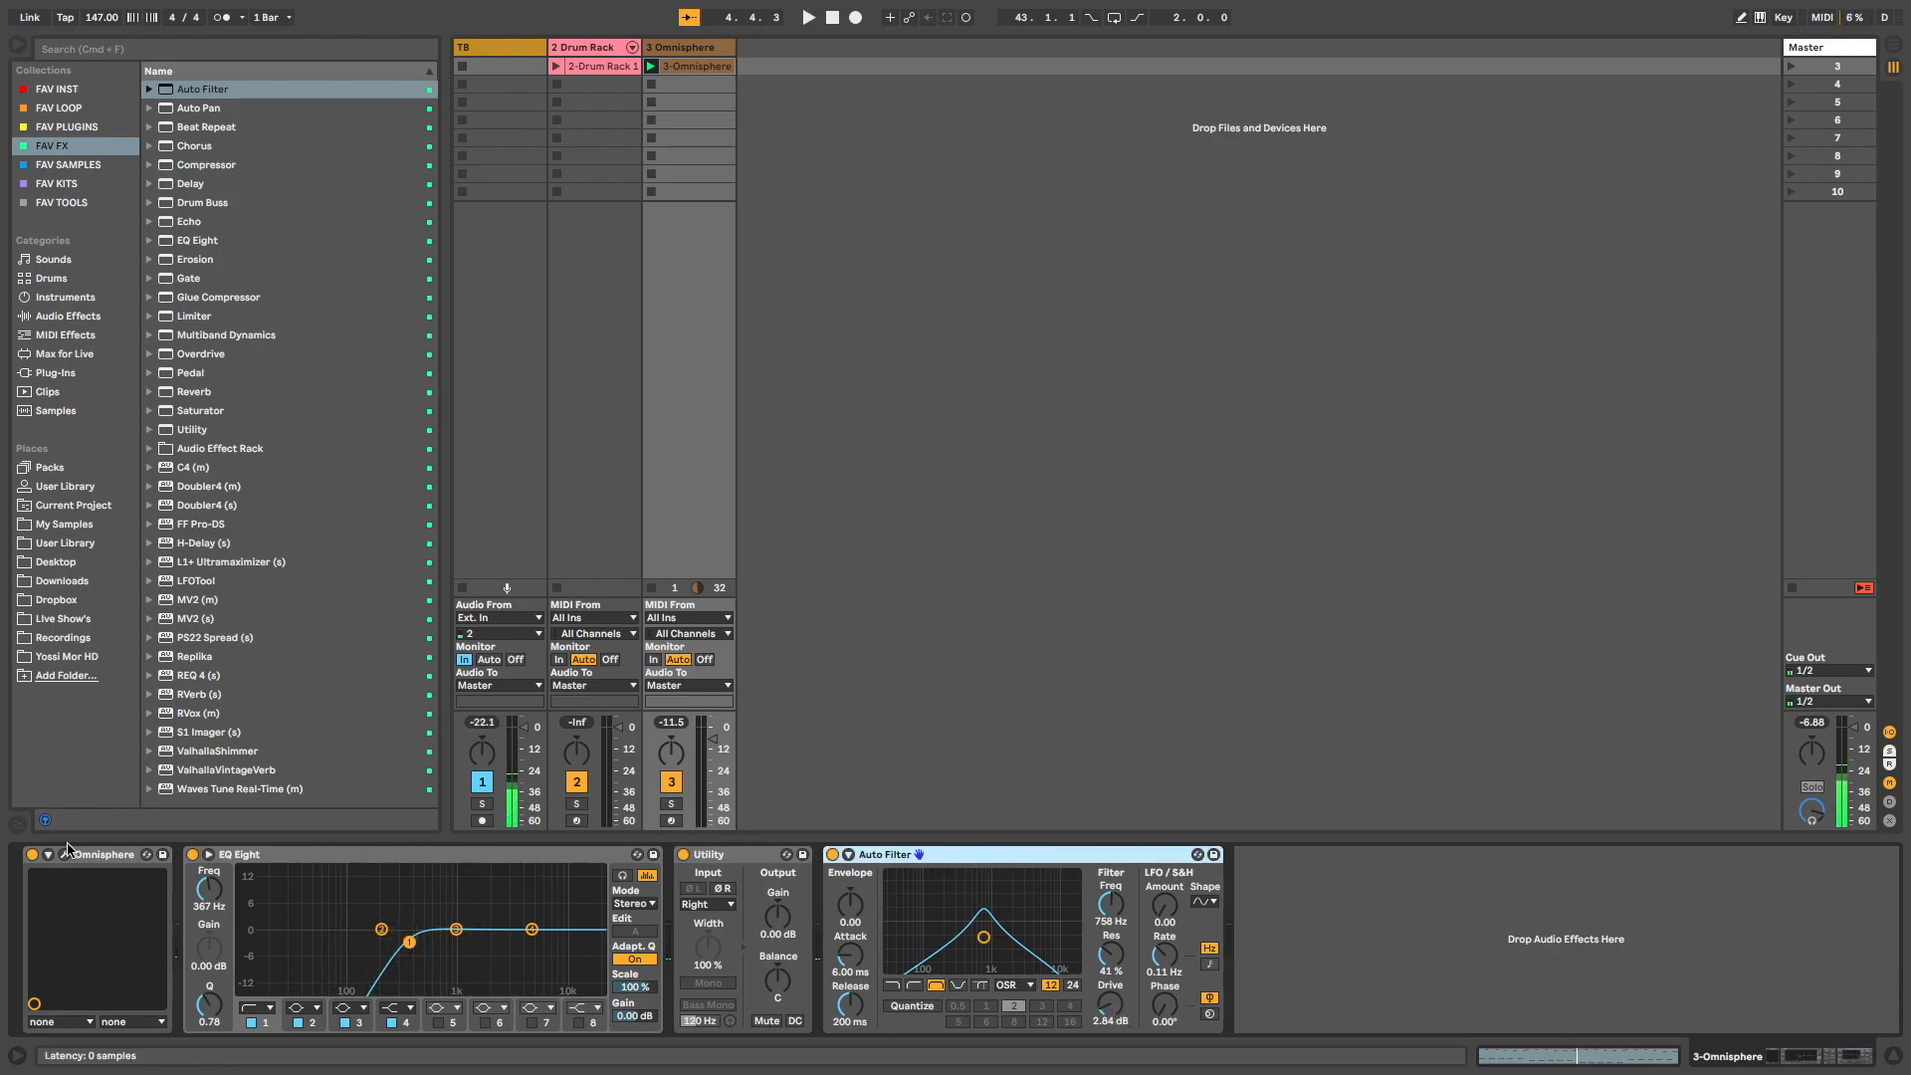
shift+click(279, 859)
key(0)
key(space)
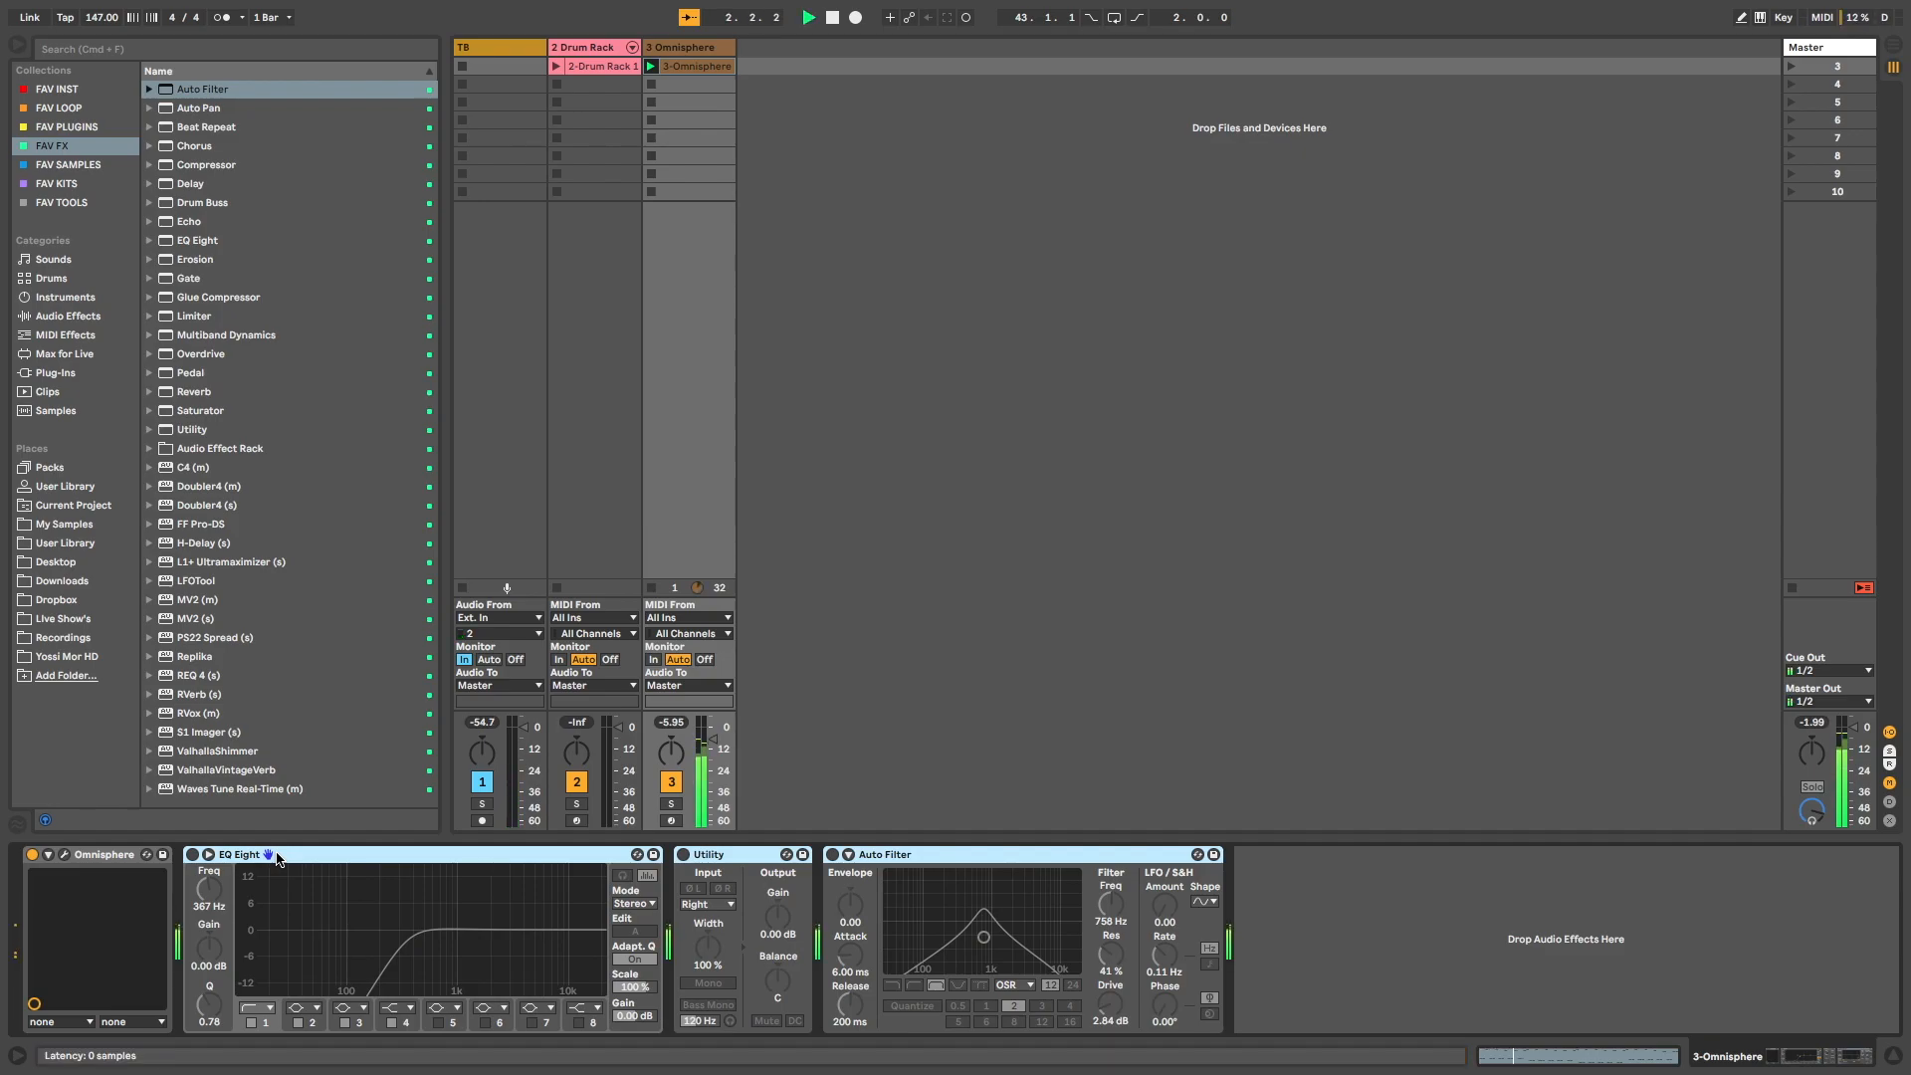
key(0)
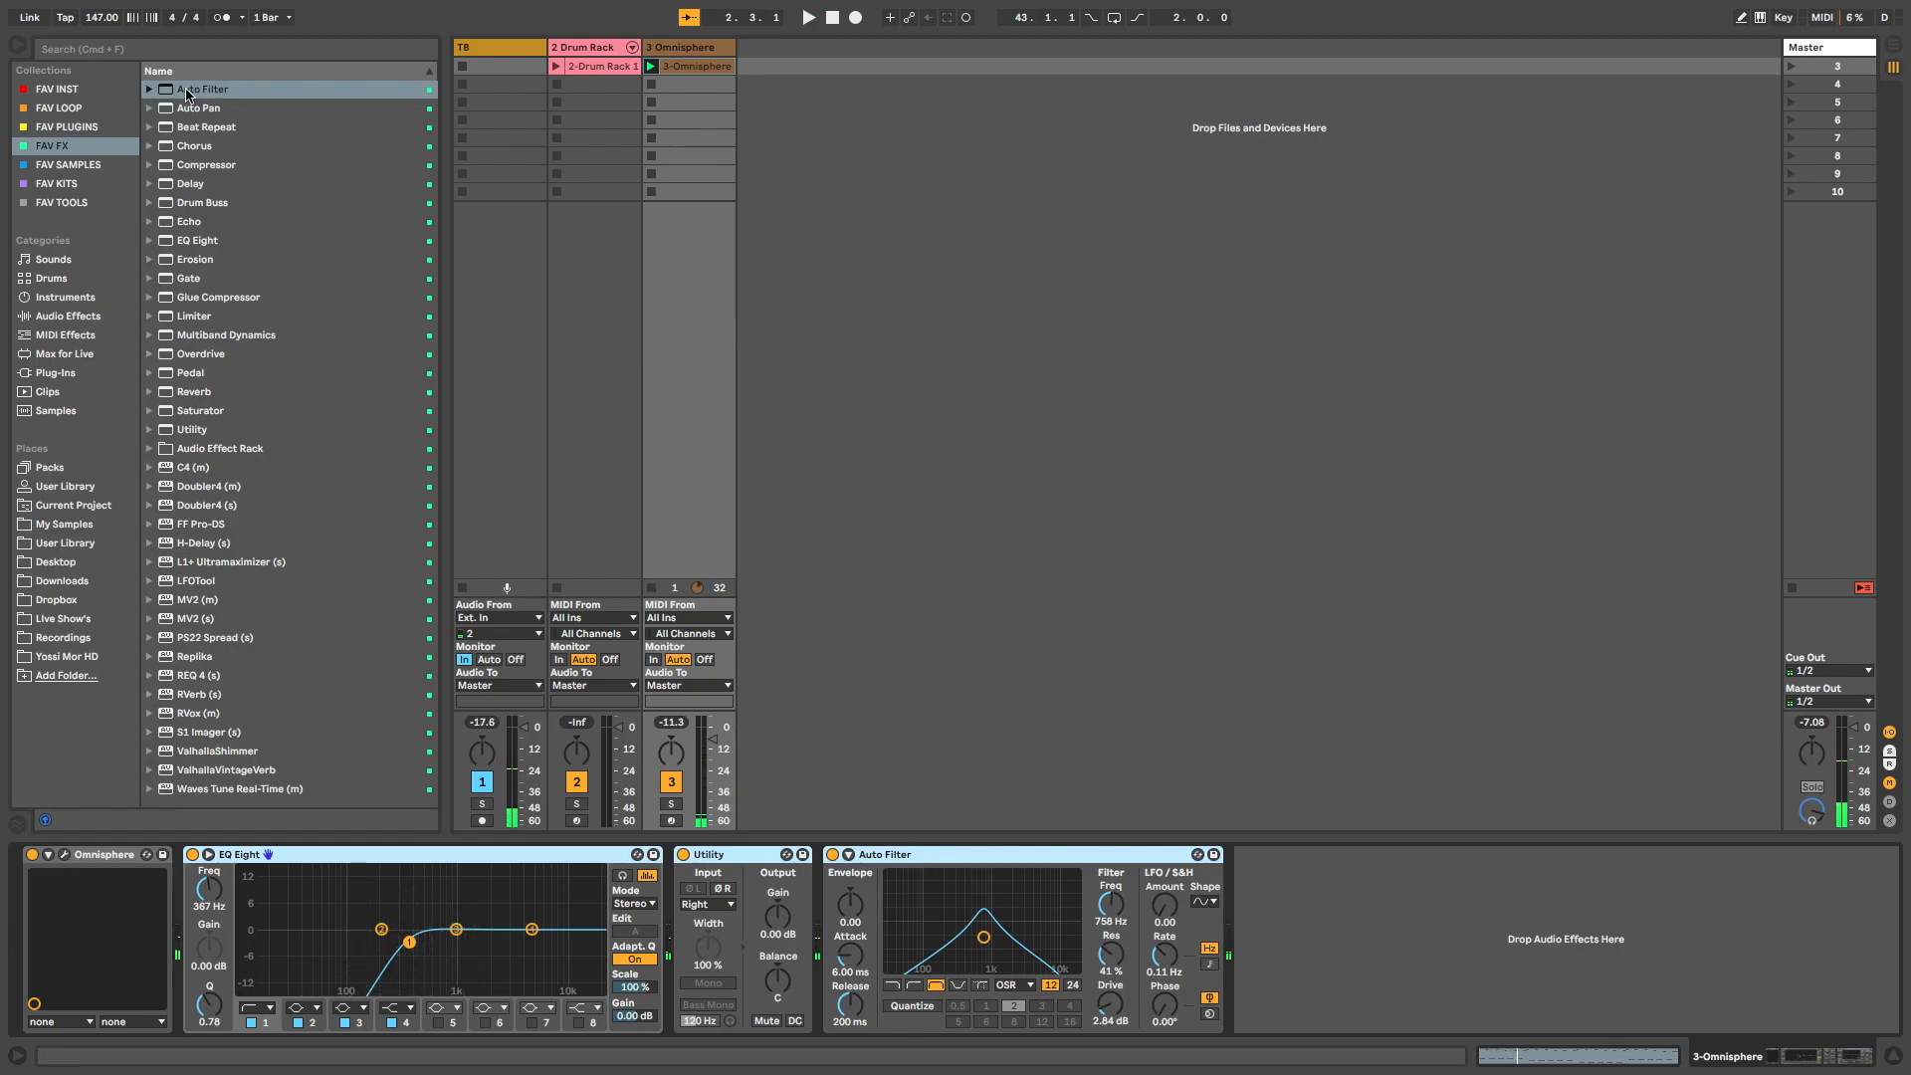
Search the effects for c4, add C4 (m) after the Auto Filter, and move its window off the browser.
click(115, 49)
text(c4)
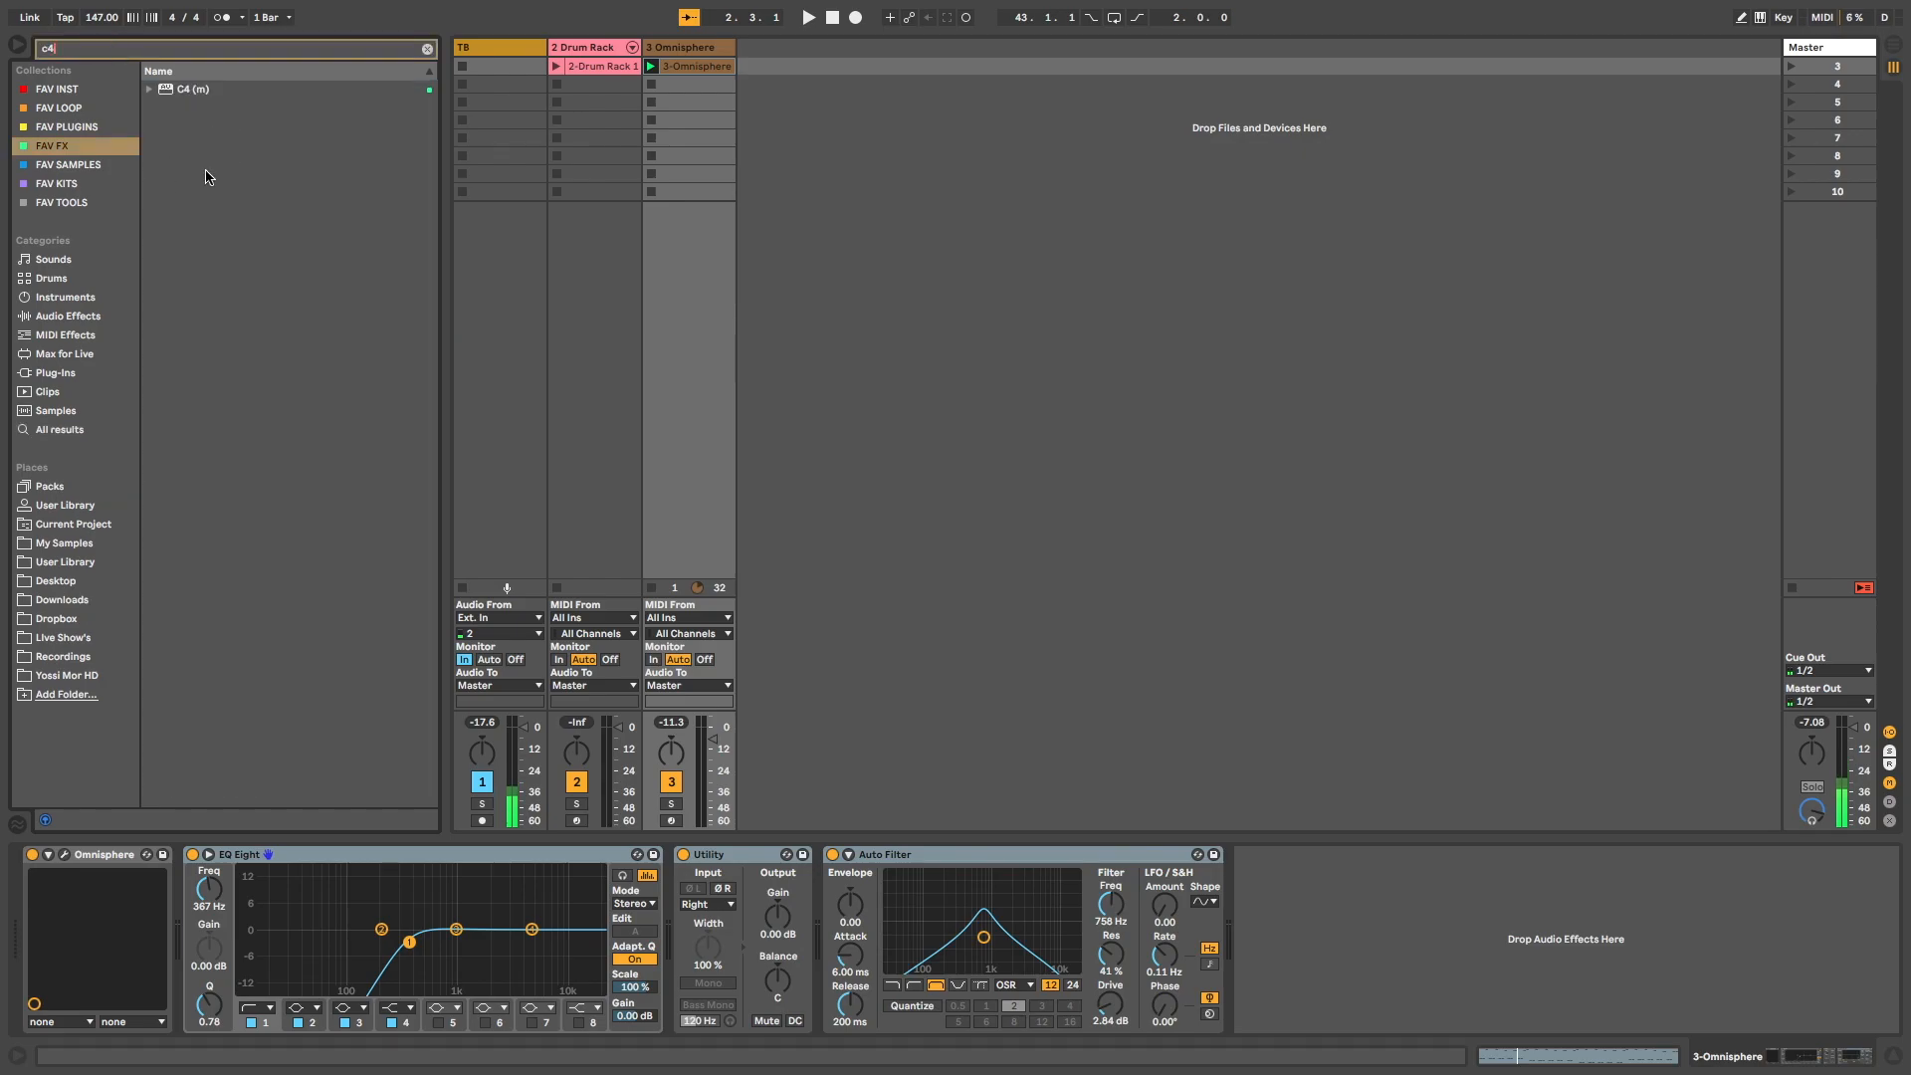
double_click(187, 90)
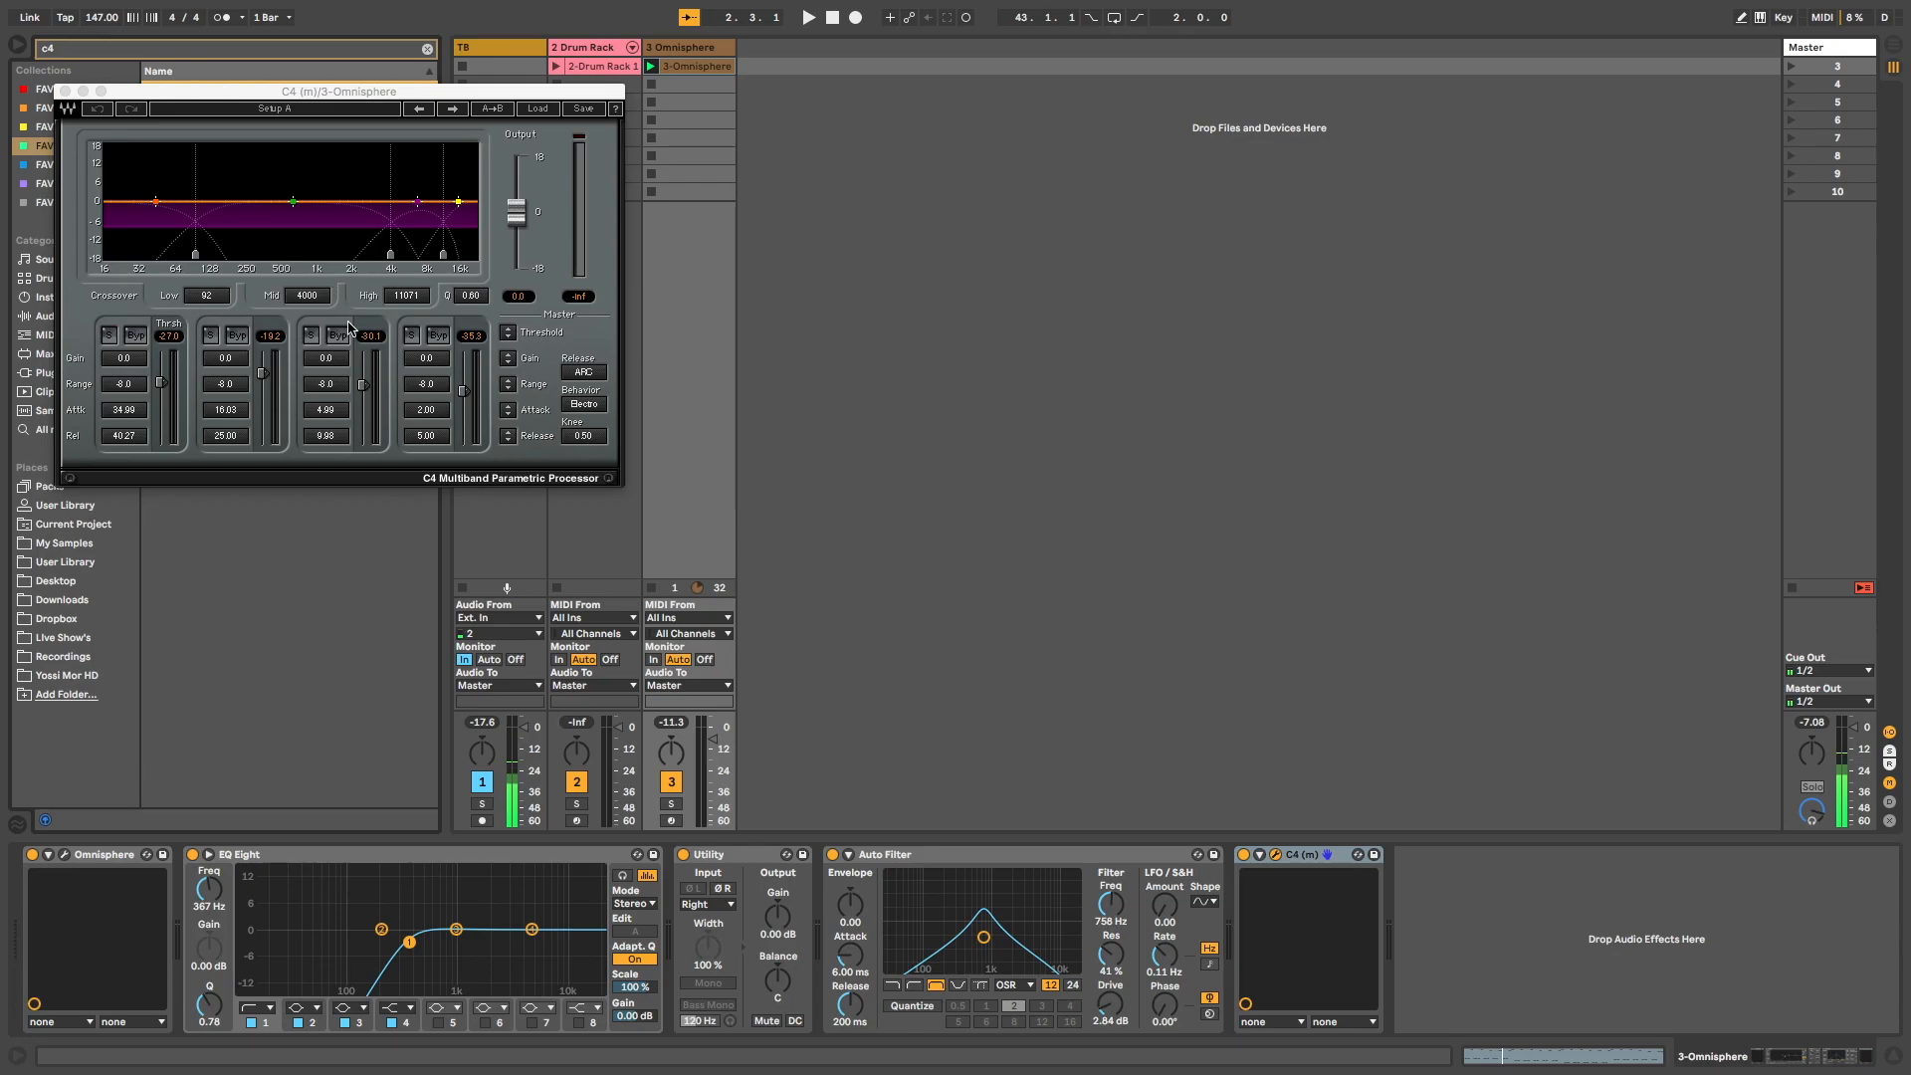
drag(309, 93, 978, 88)
Set the C4's low crossover to 250 and raise the gain of its two lowest bands to about 7 dB.
drag(864, 251, 916, 251)
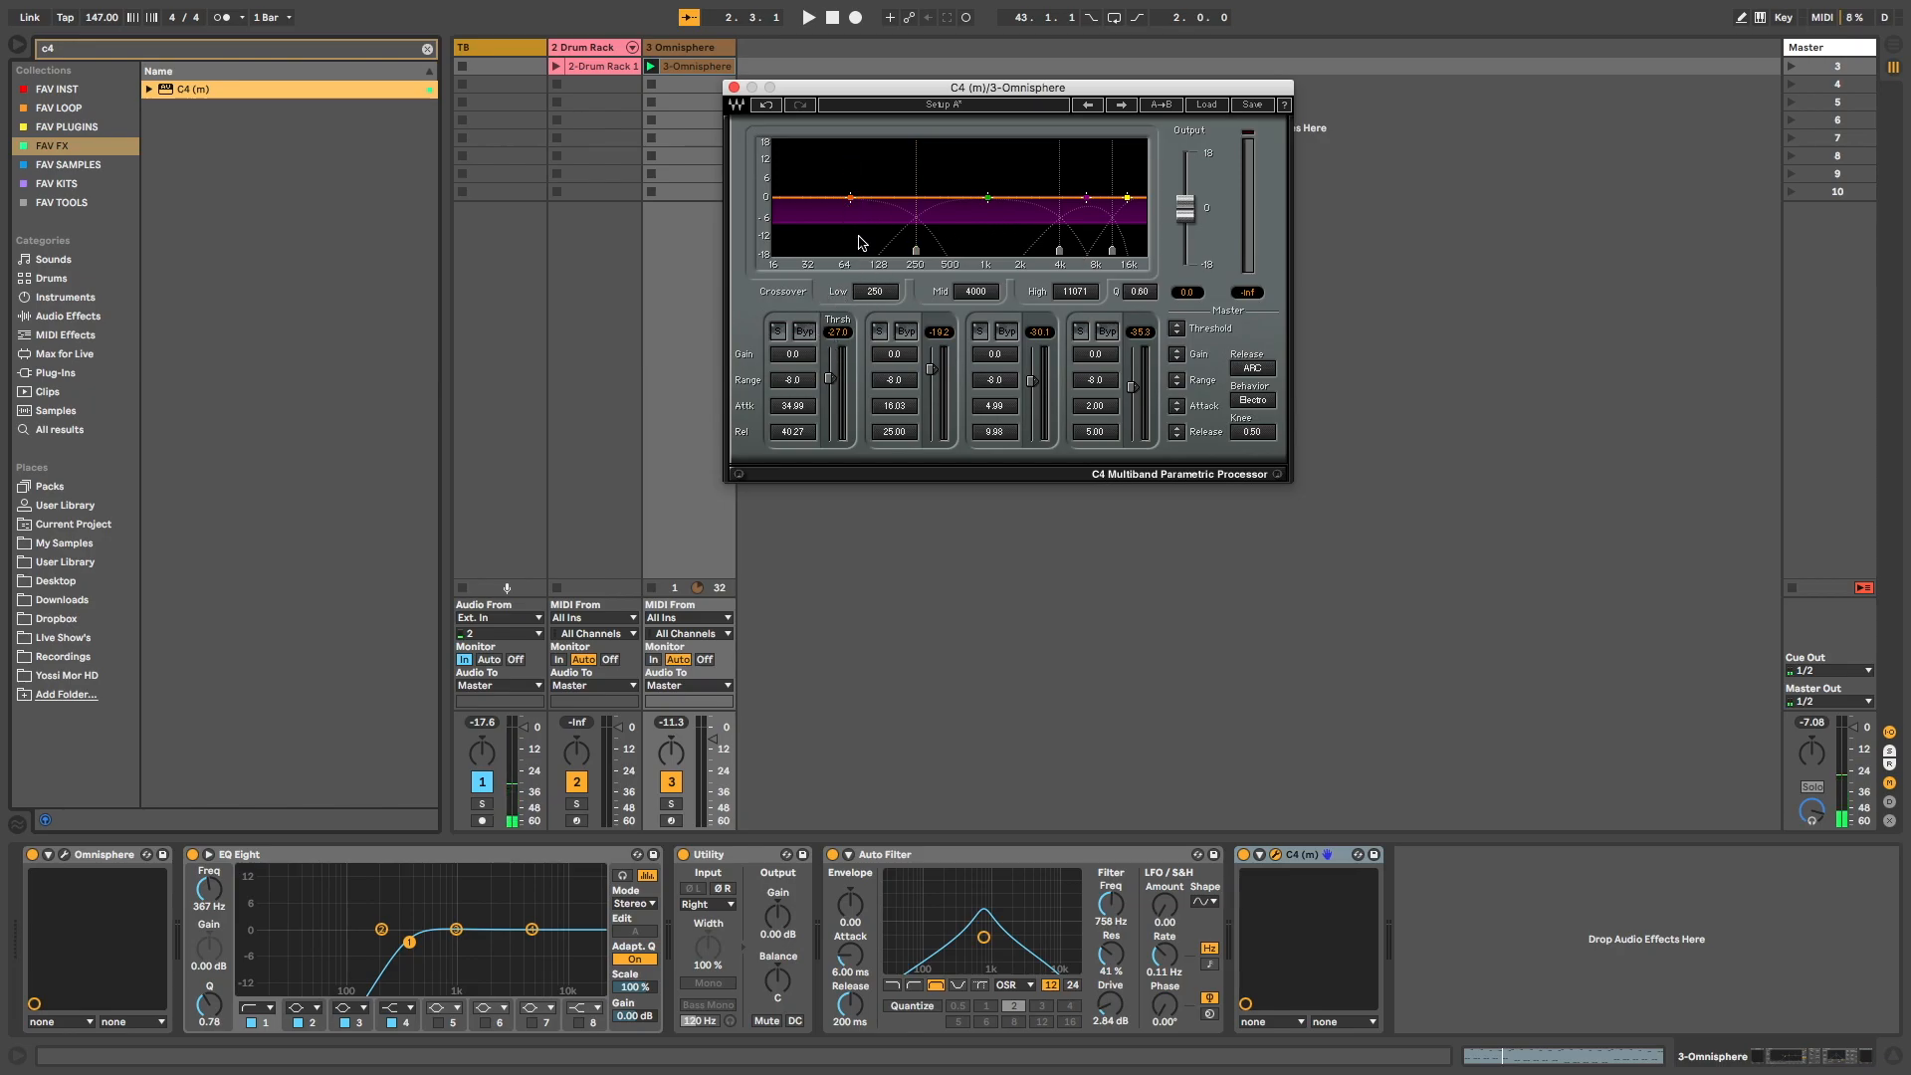
drag(850, 197, 849, 174)
drag(987, 197, 986, 175)
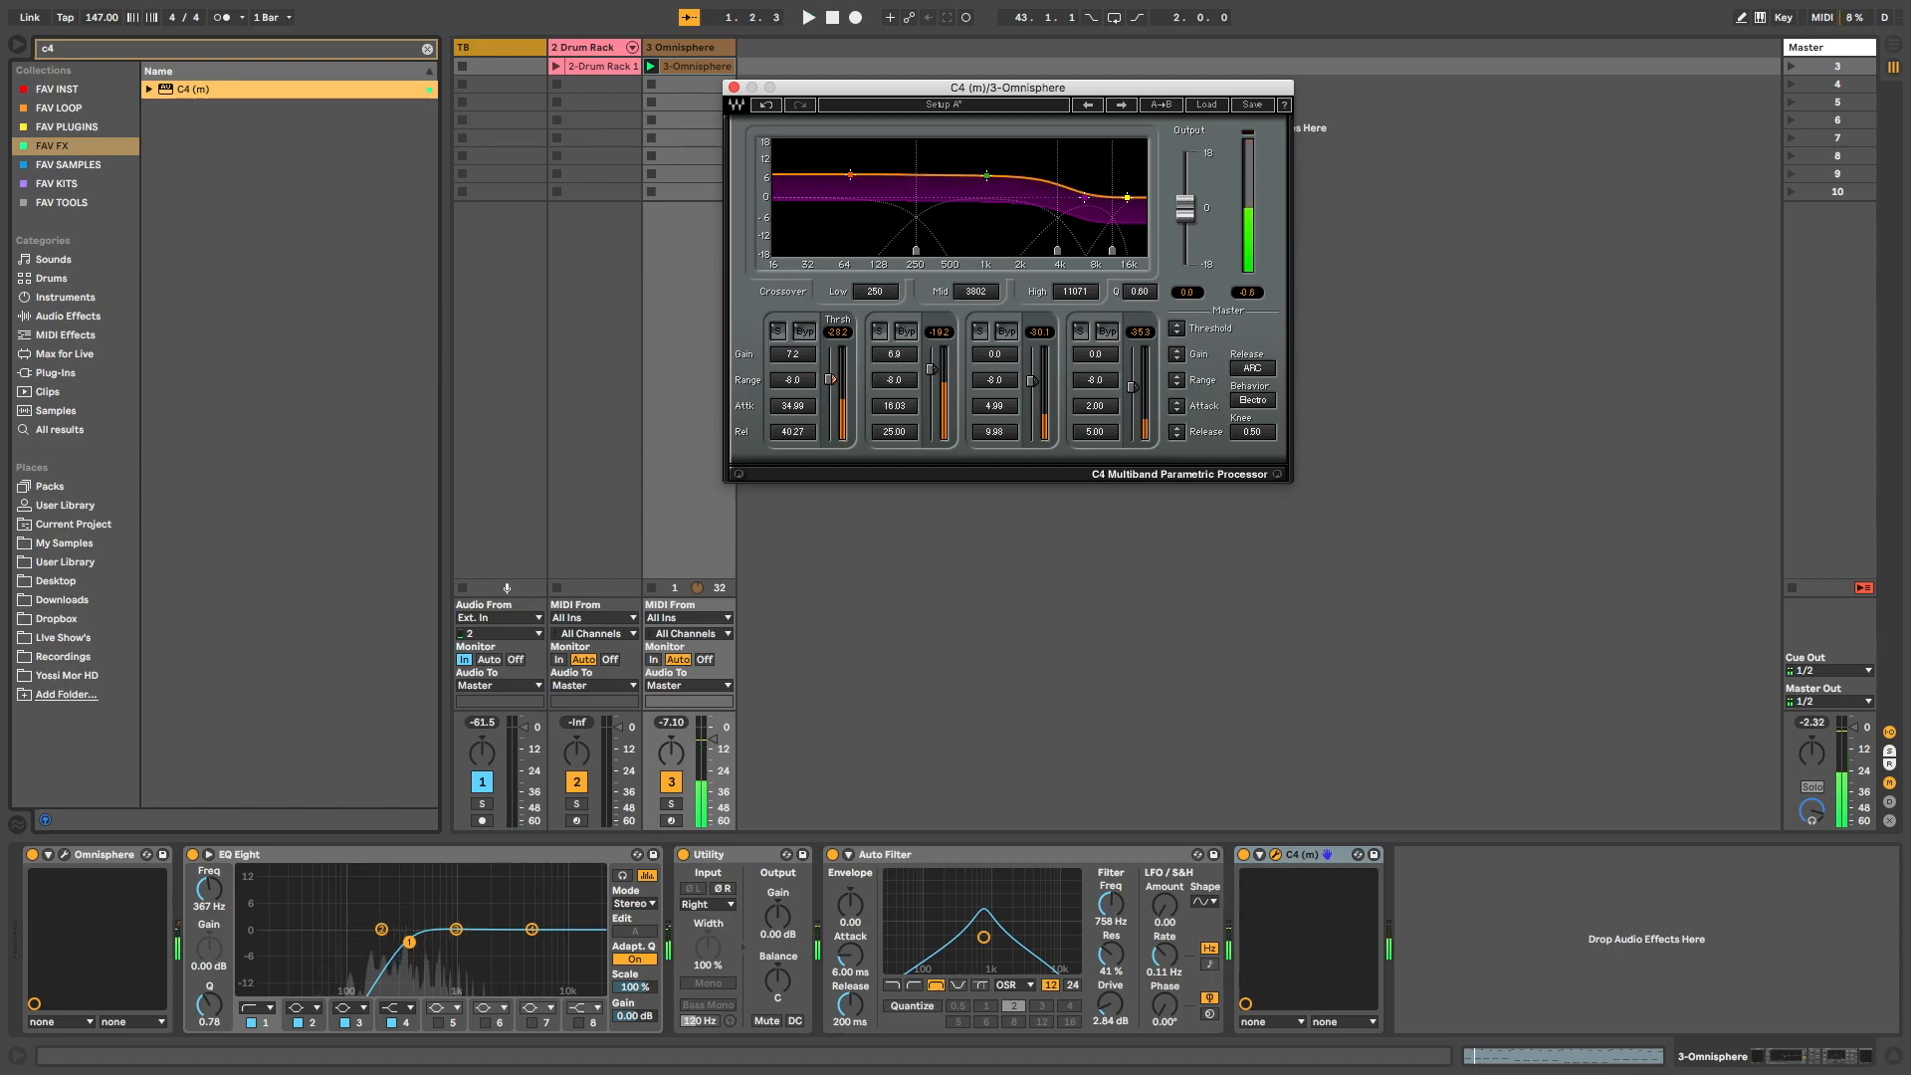
Tune the C4's two lowest bands to thresholds of -40.7 and -34.3, gains of 5.2 and 5.1, and a second-band attack of 10.30.
drag(829, 380, 830, 393)
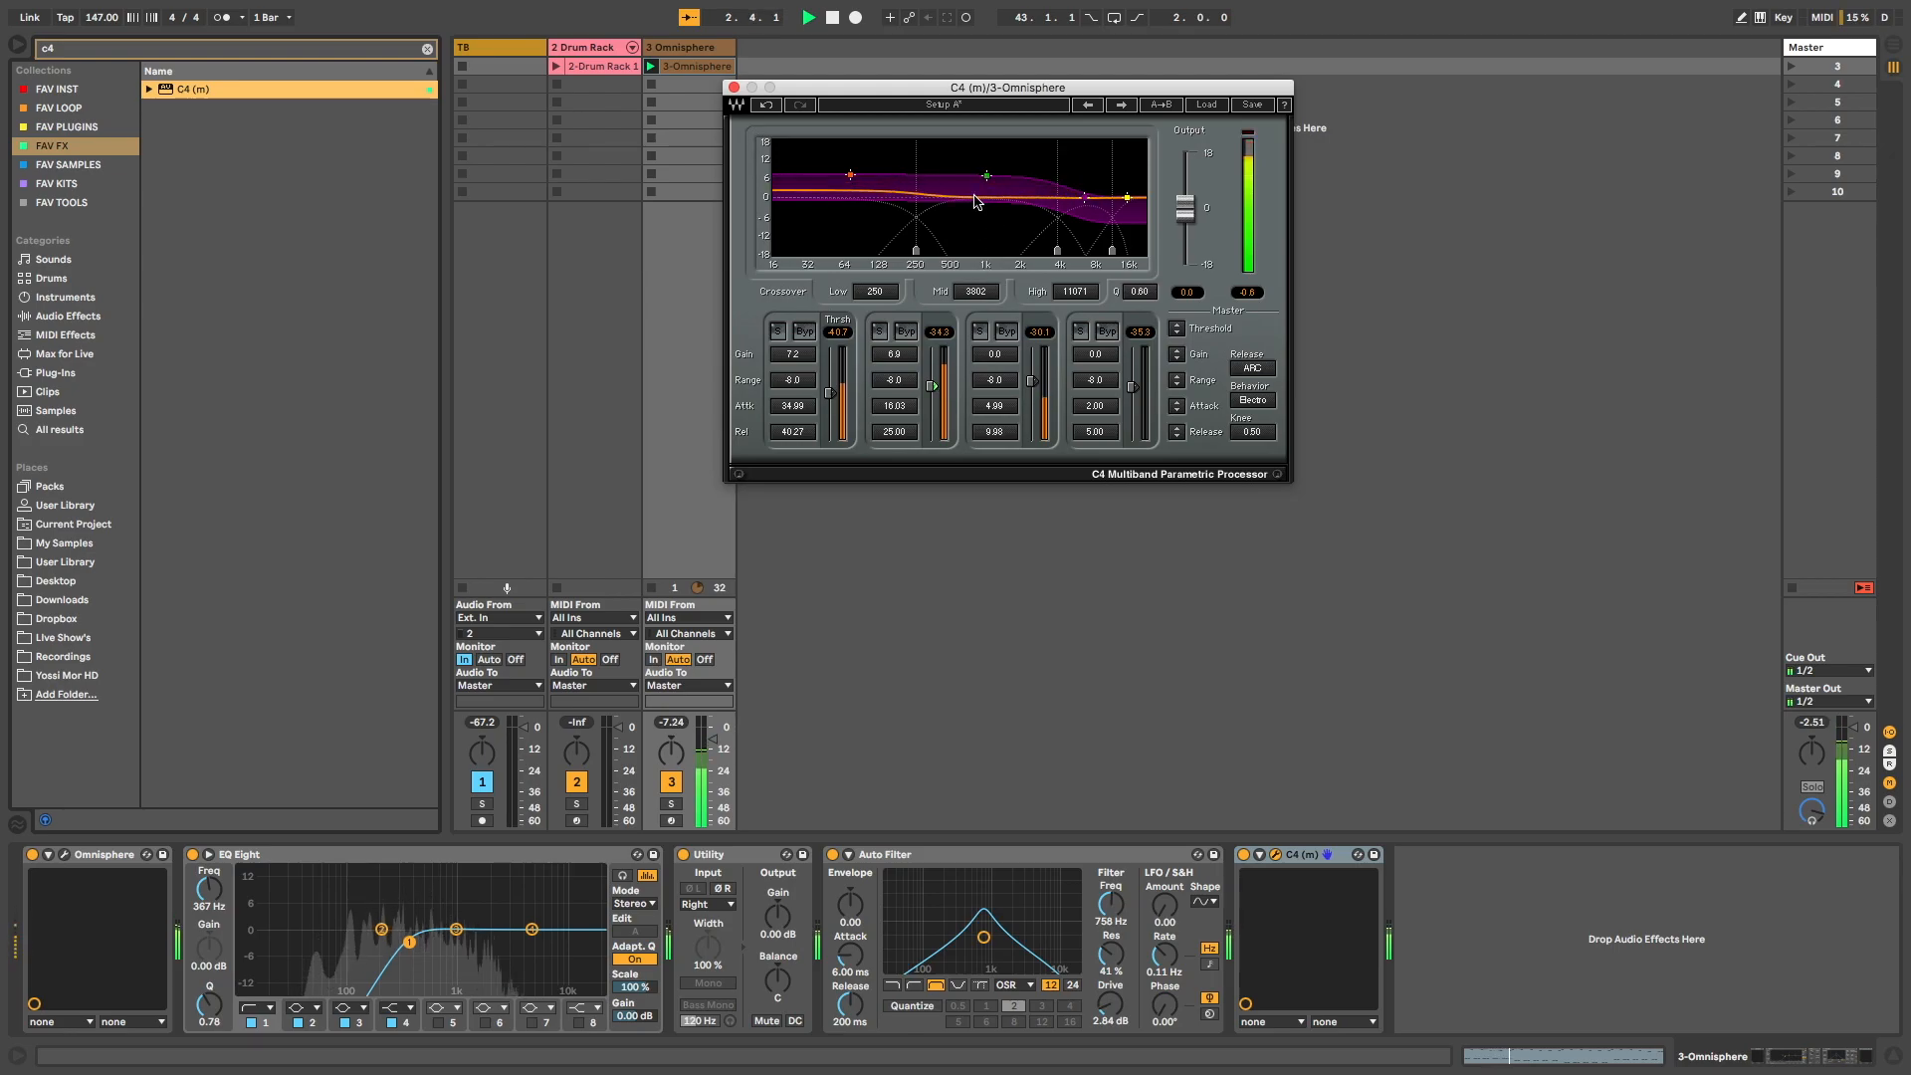
key(space)
mouse_move(794, 356)
mouse_down()
mouse_move(898, 371)
mouse_move(806, 363)
mouse_up()
key(space)
drag(895, 408, 894, 401)
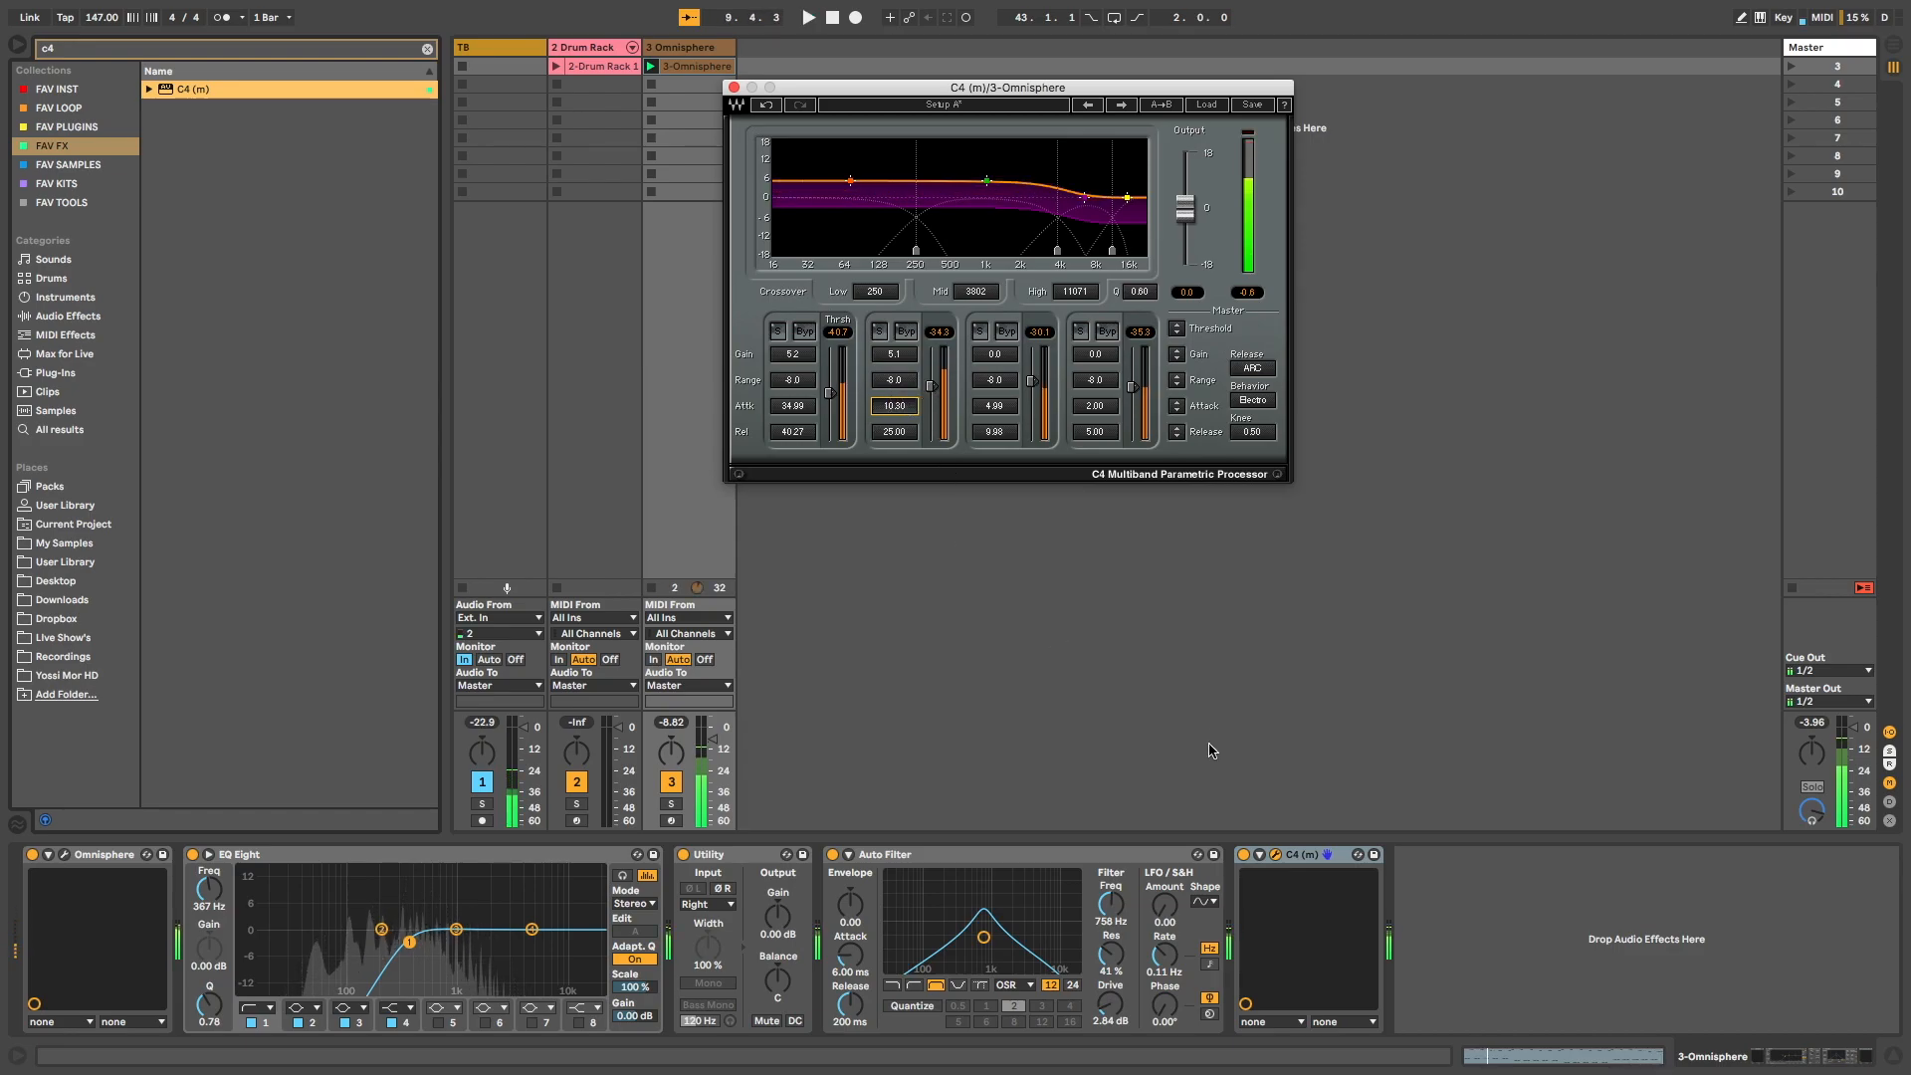
Compare the Omnisphere sound with the C4 bypassed and active, leave it on, and close its window.
click(1243, 854)
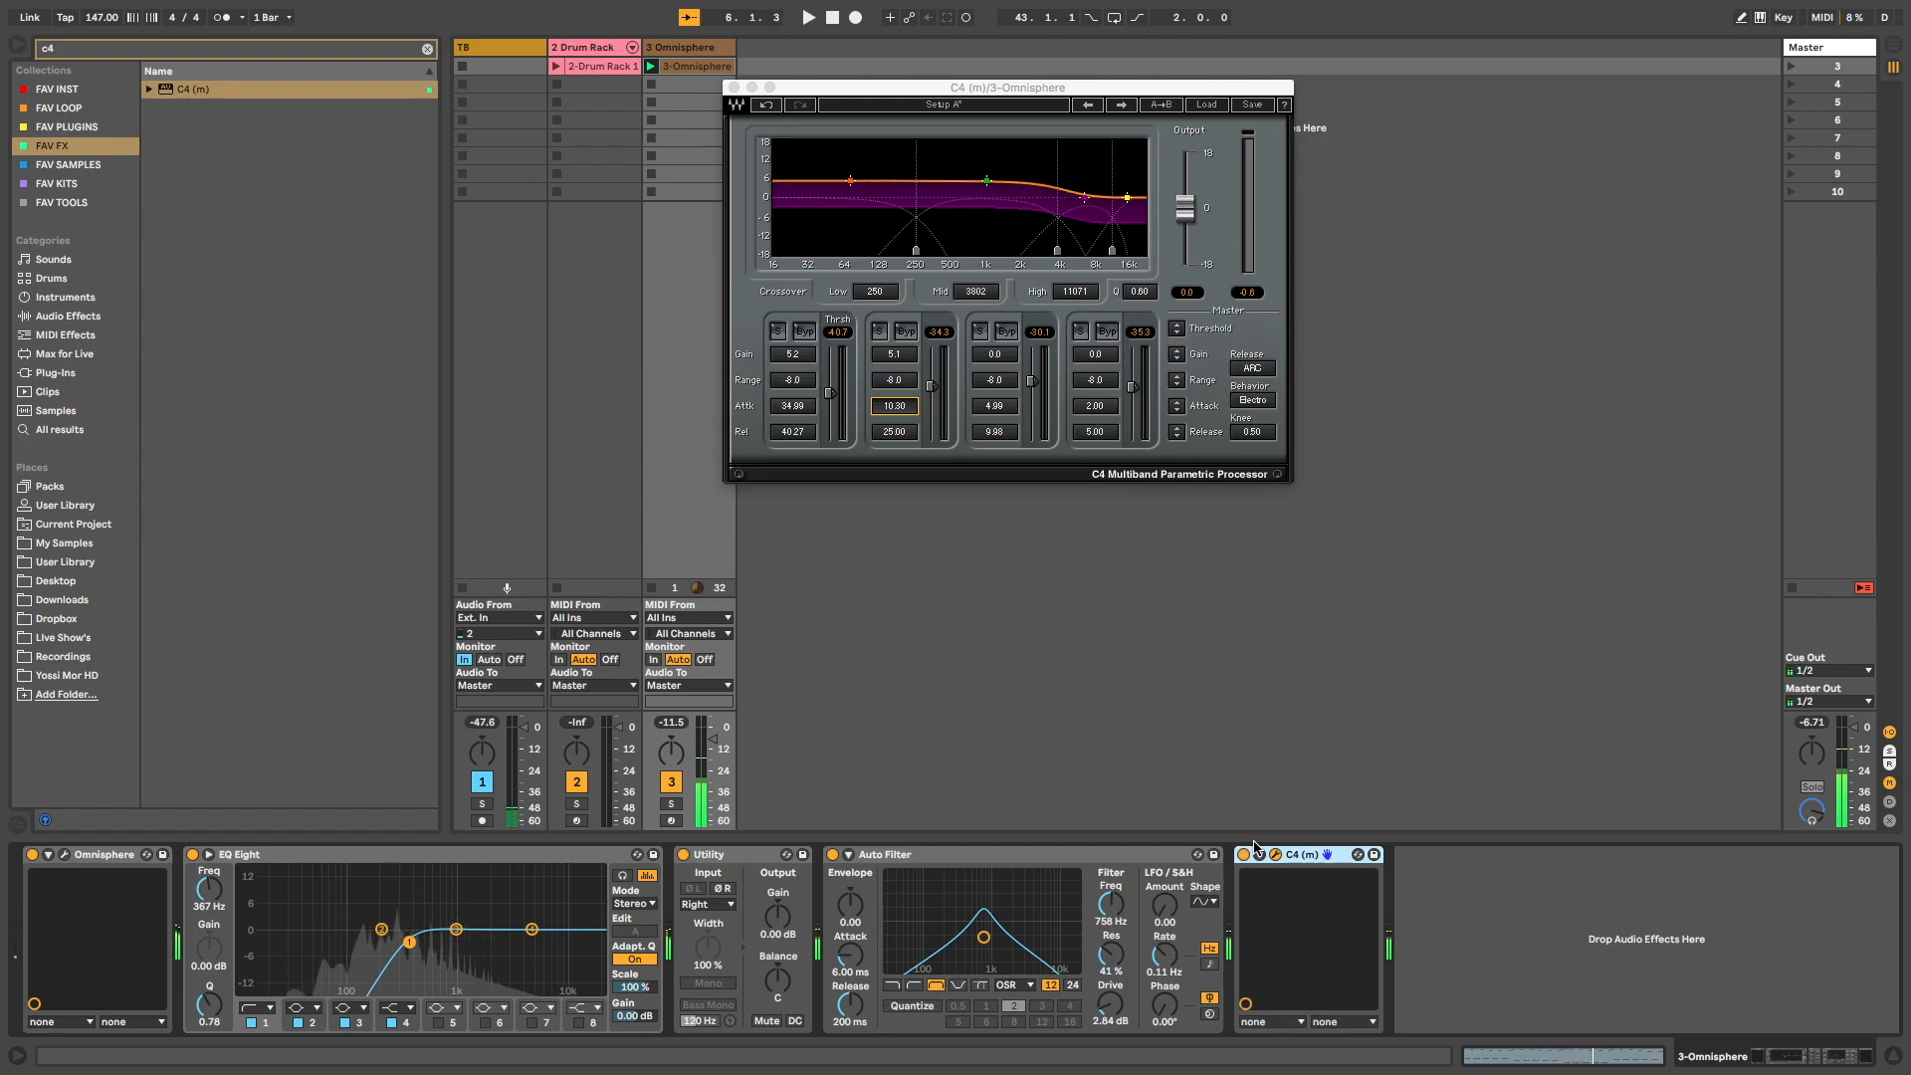
click(1246, 853)
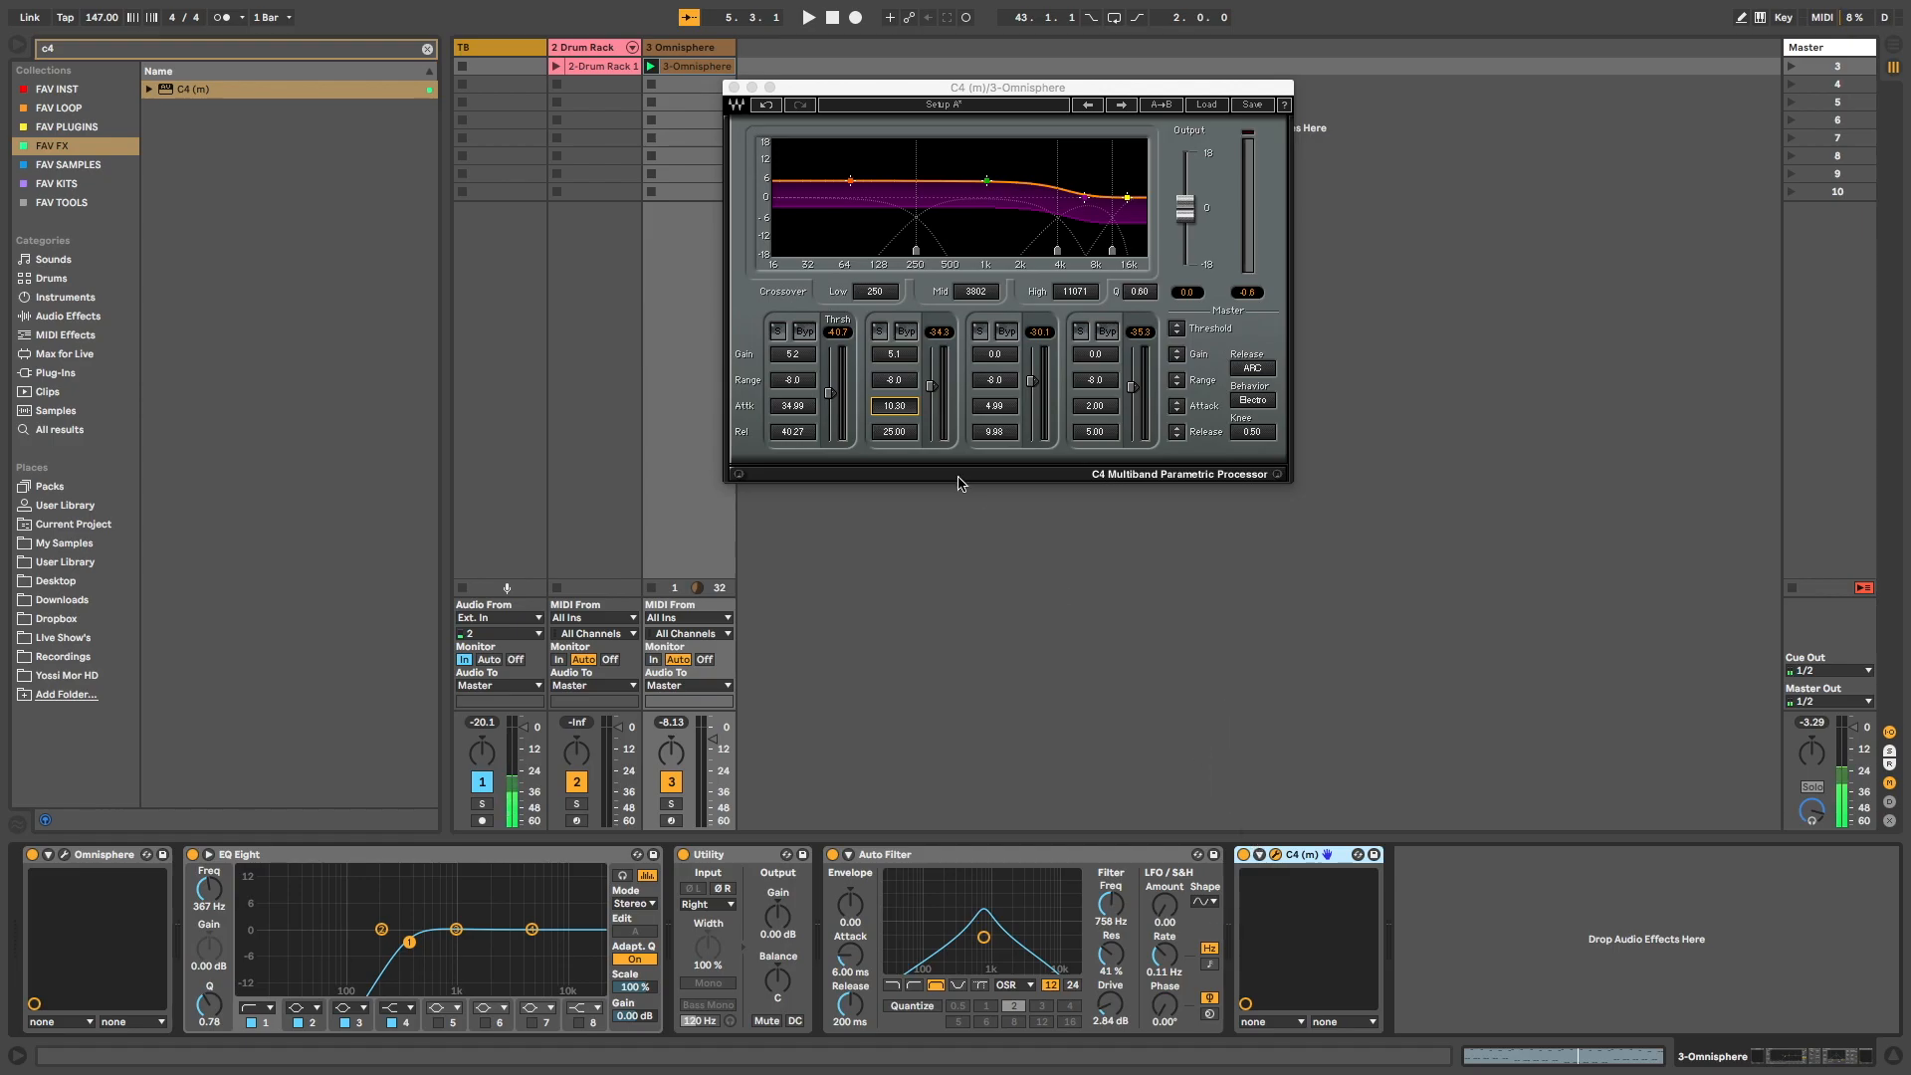
click(735, 87)
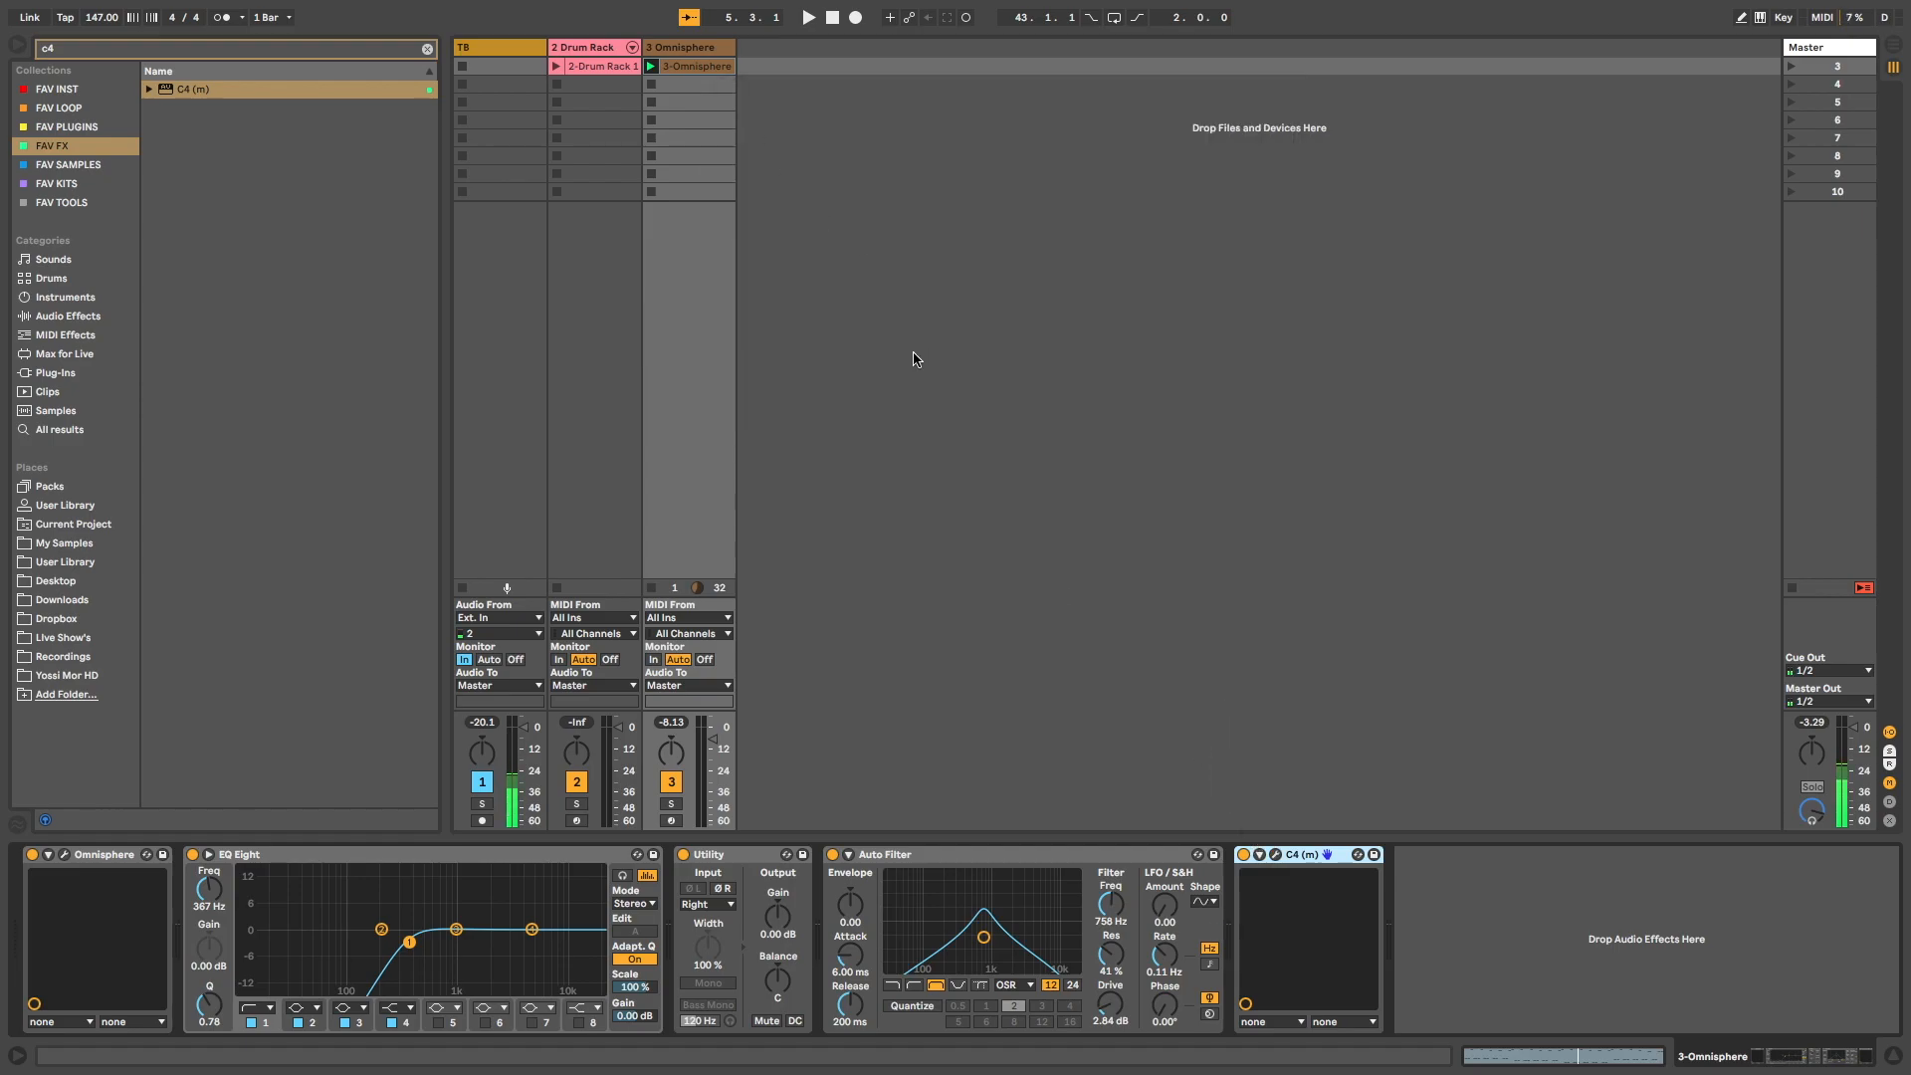
Clear the effect search and add ValhallaVintageVerb after the C4 on the Omnisphere track.
click(427, 49)
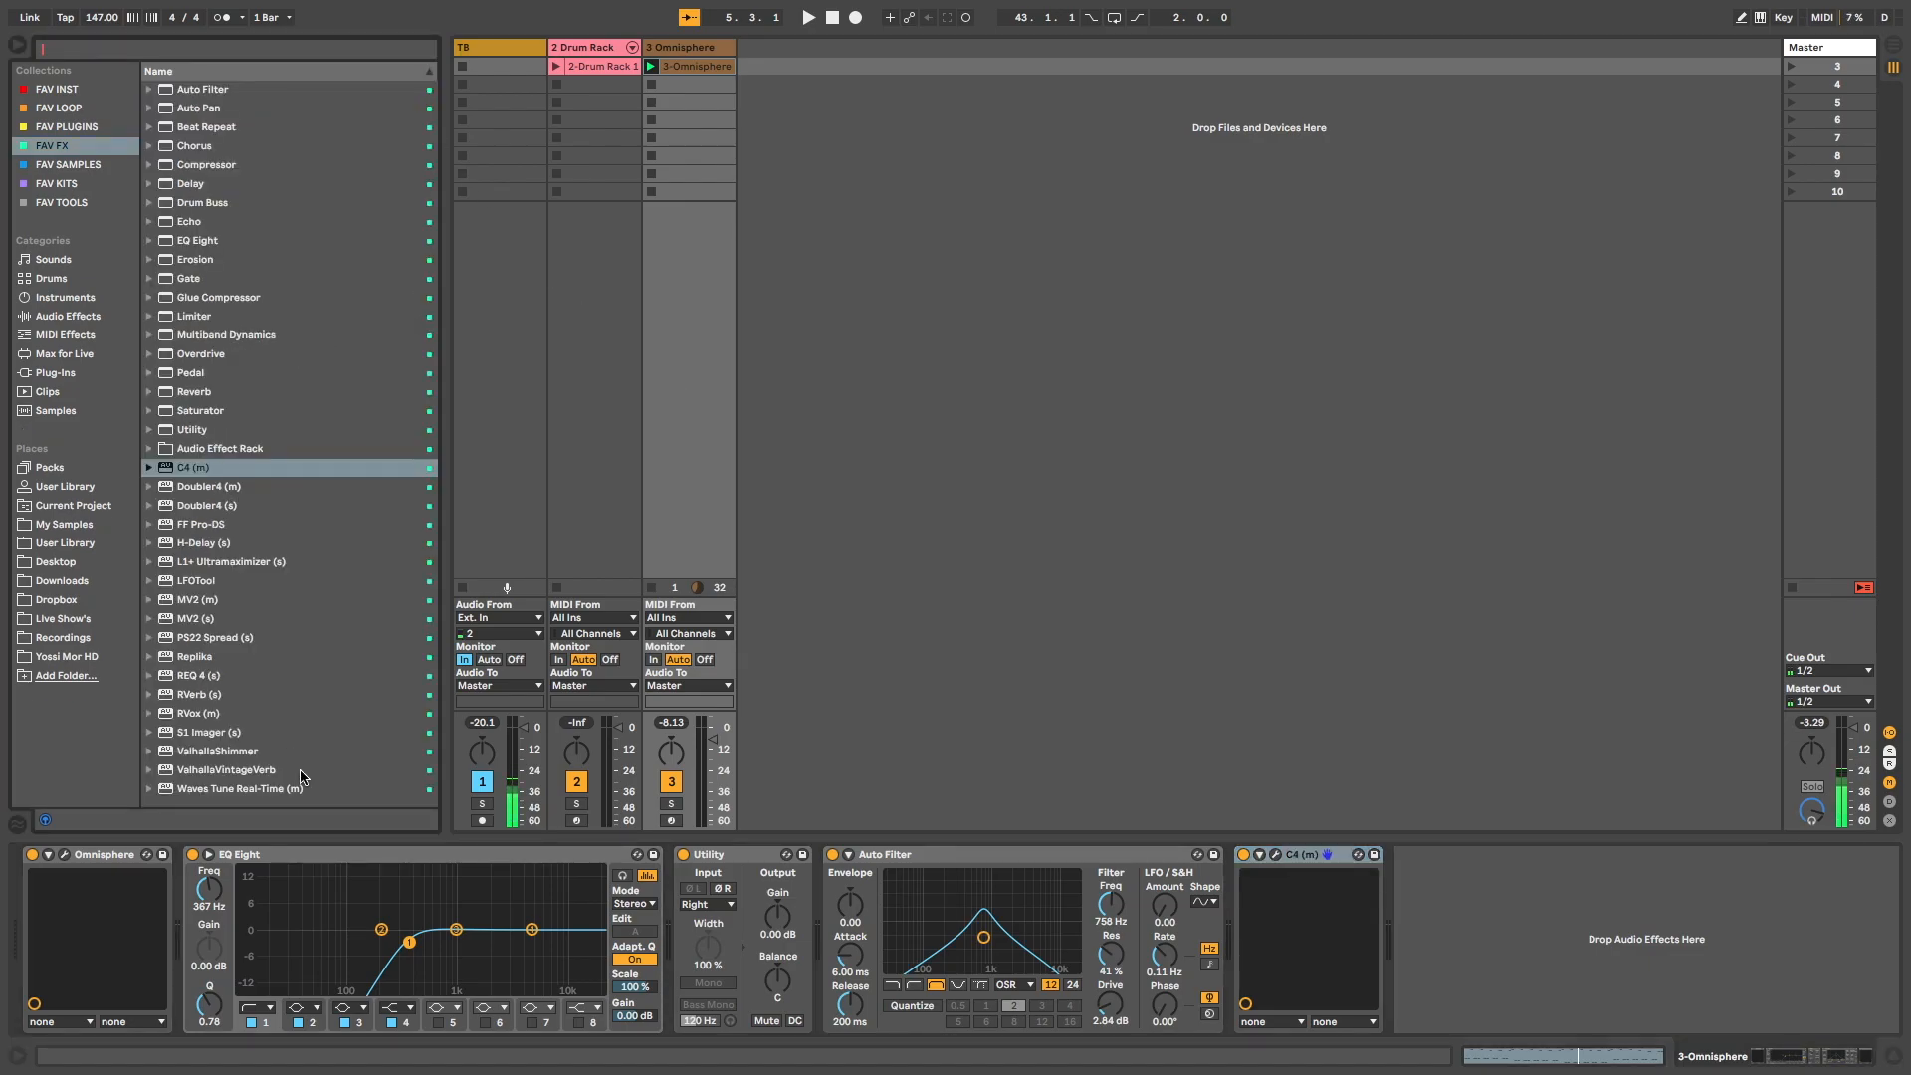
drag(198, 777, 1354, 896)
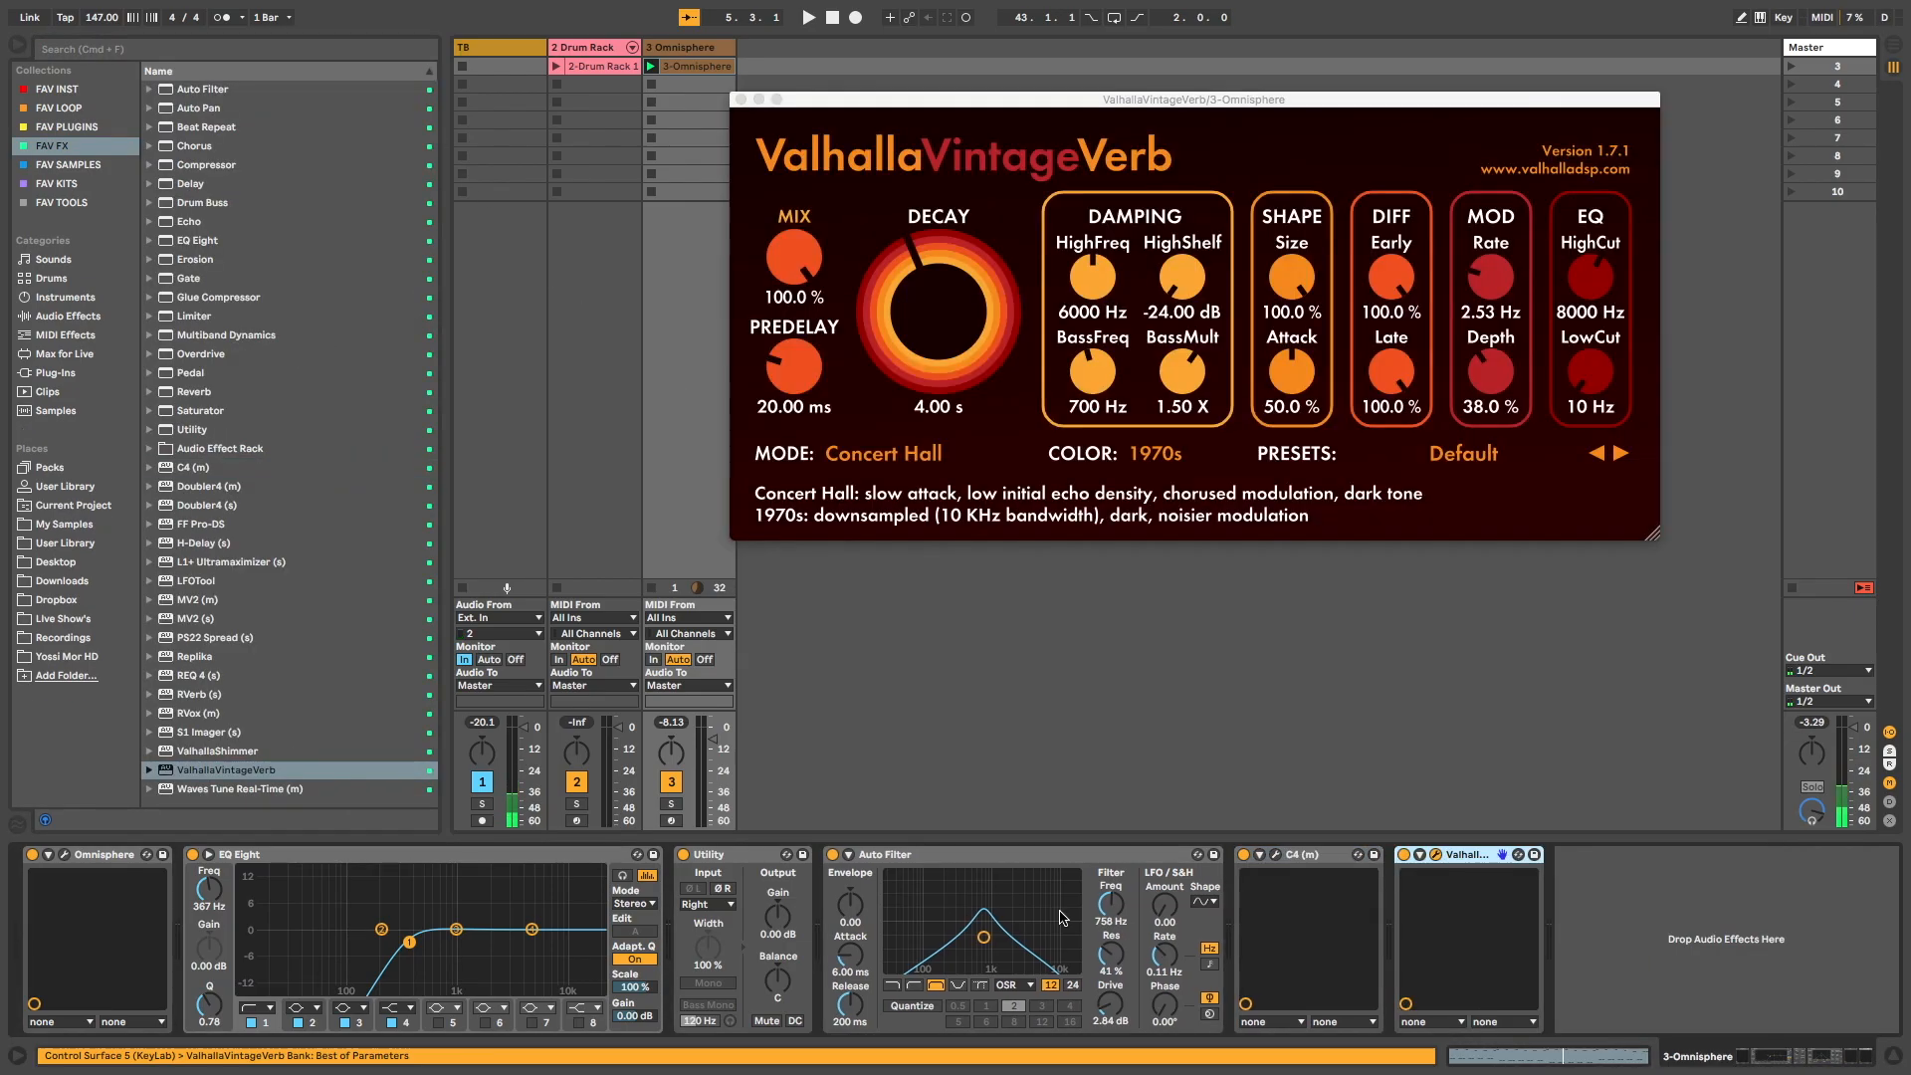
Audition the Omnisphere melody through ValhallaVintageVerb and lower the reverb's EQ HighCut to 1990 Hz.
key(space)
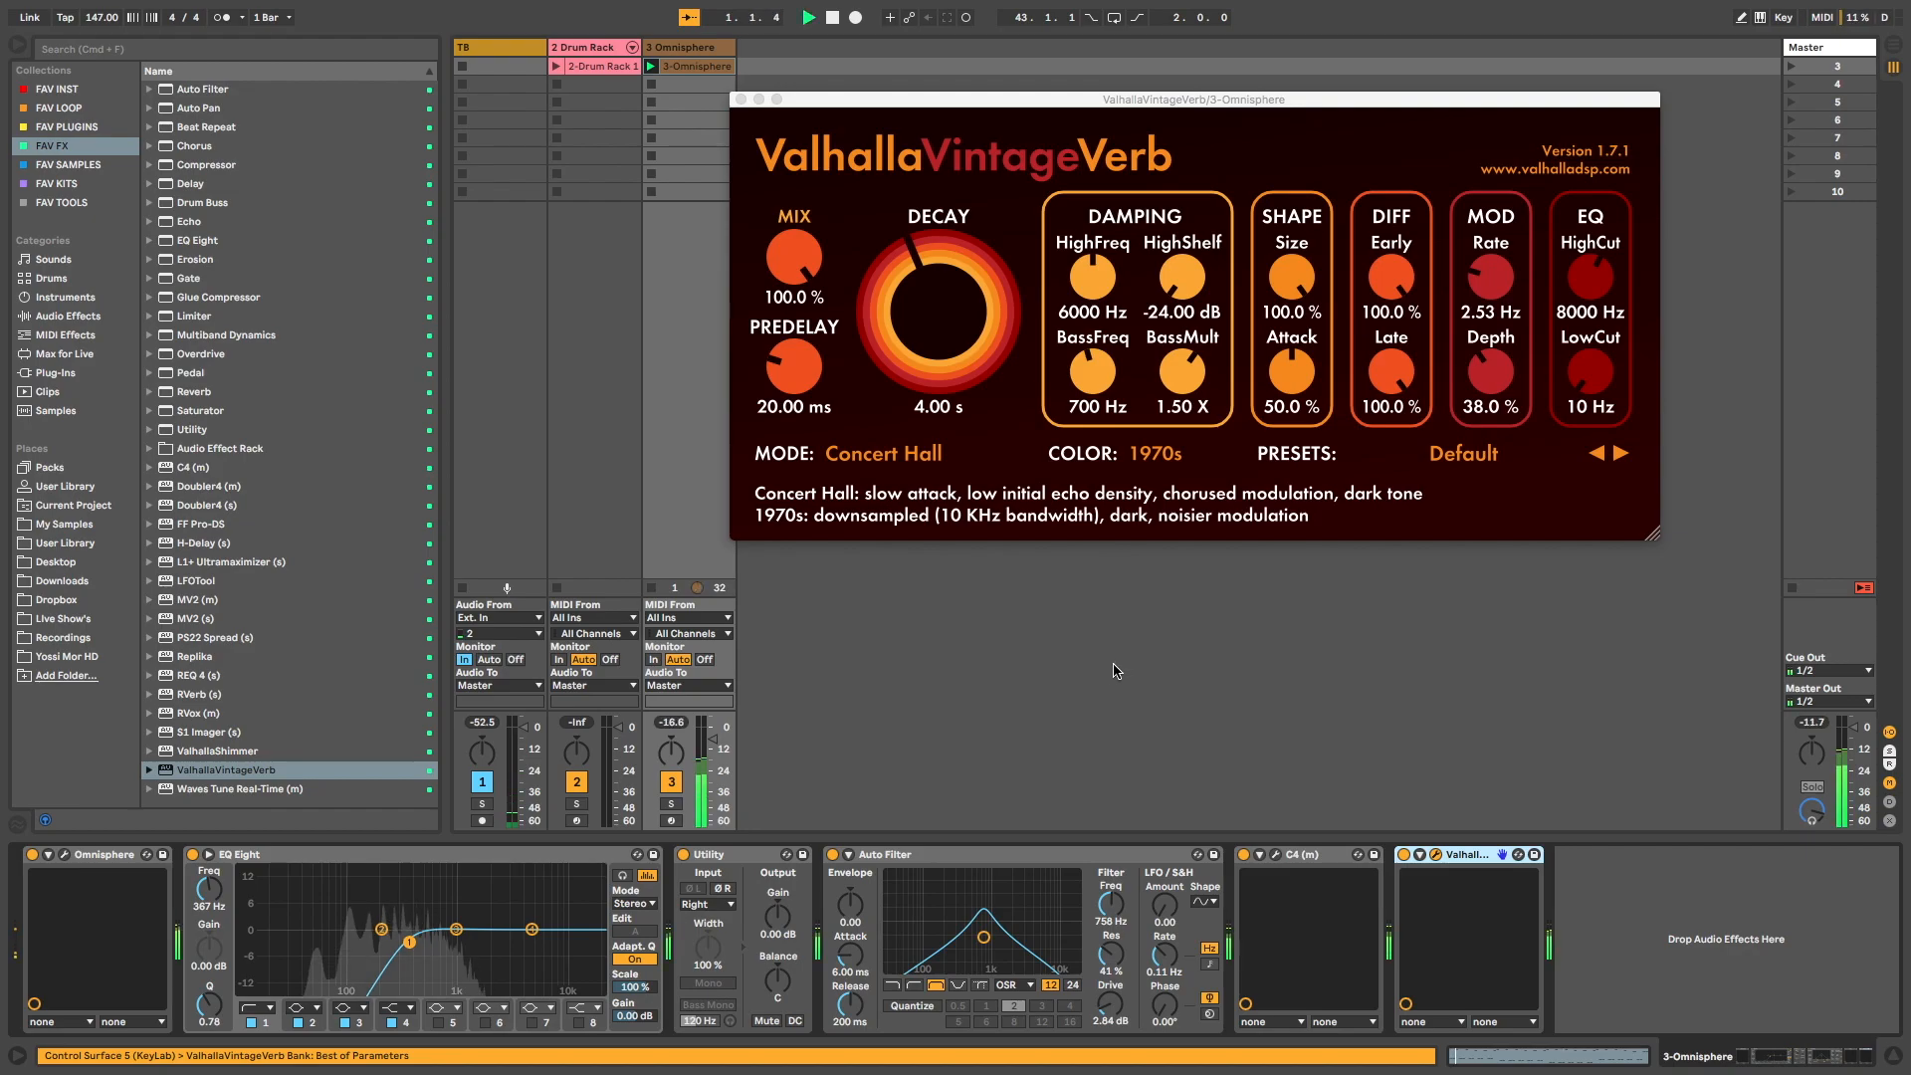
key(space)
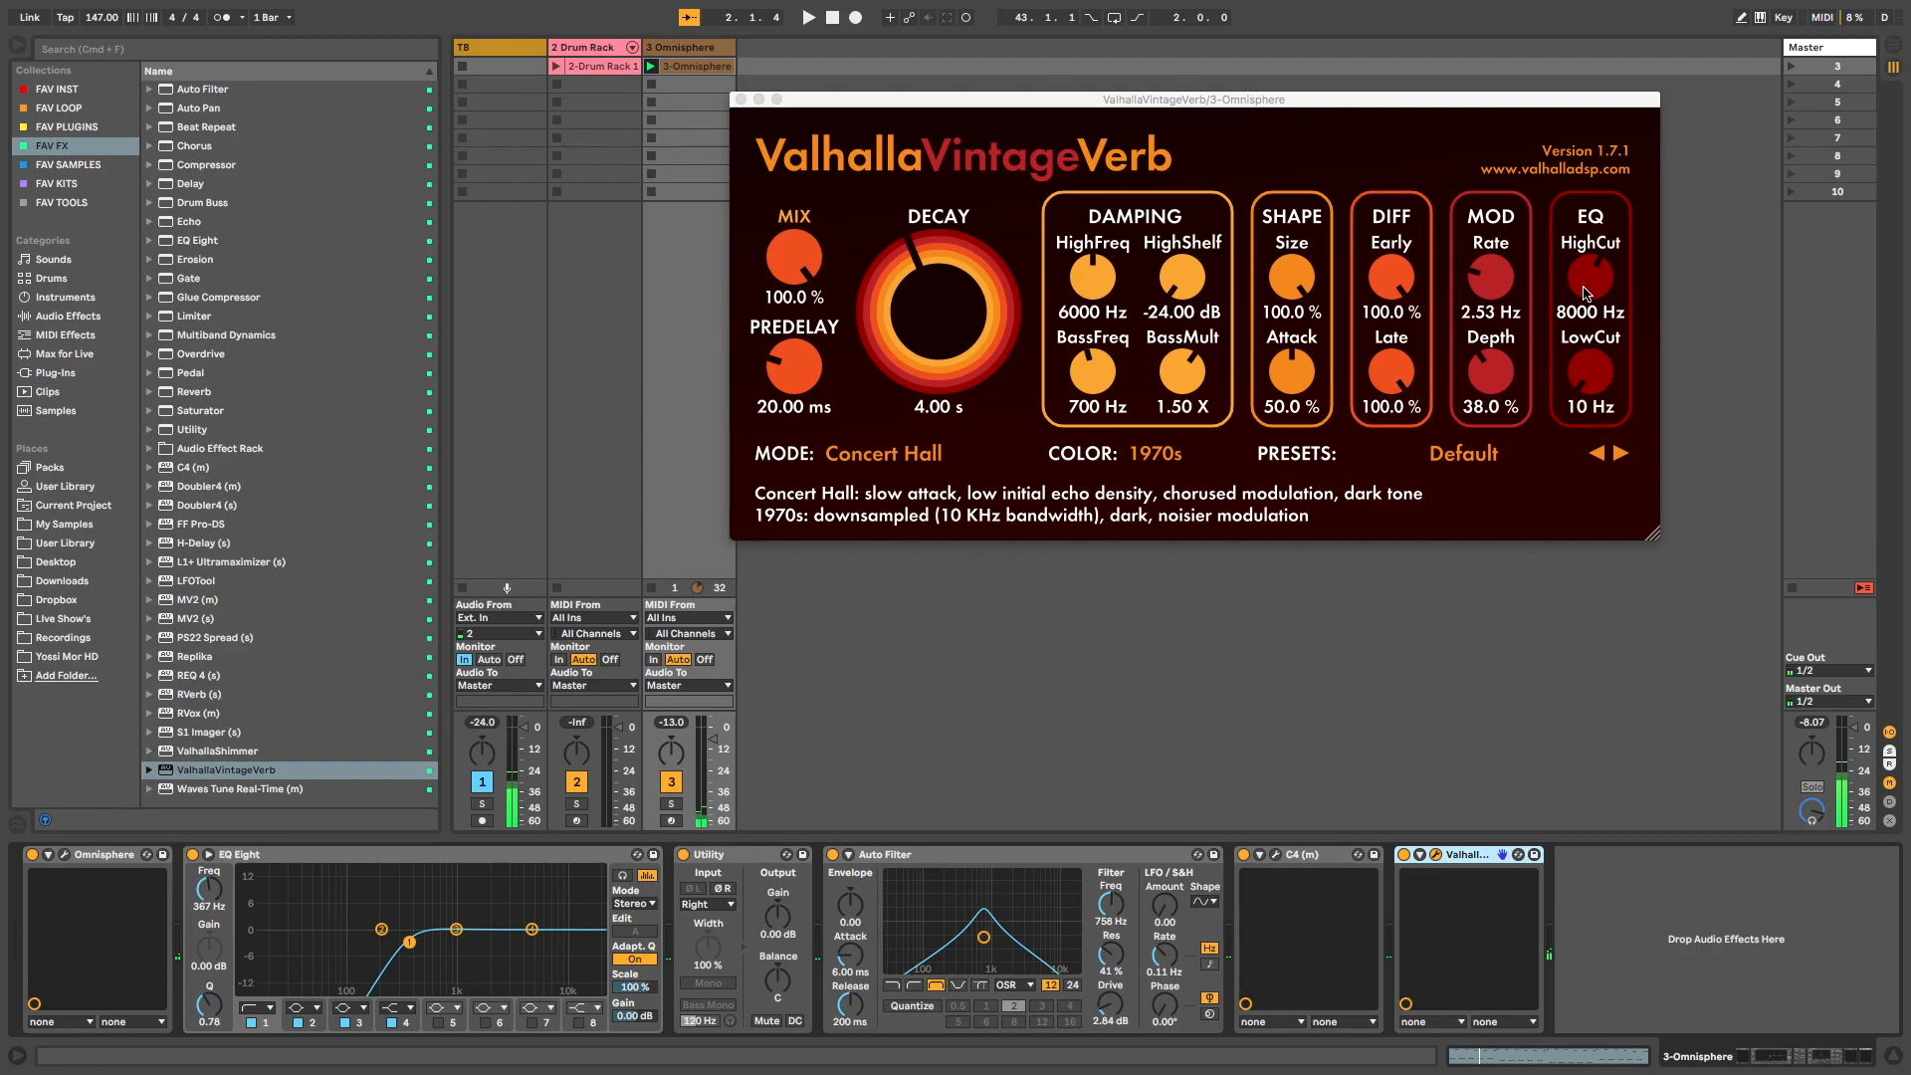
drag(1592, 285, 1590, 280)
scroll(1592, 282, down, 5)
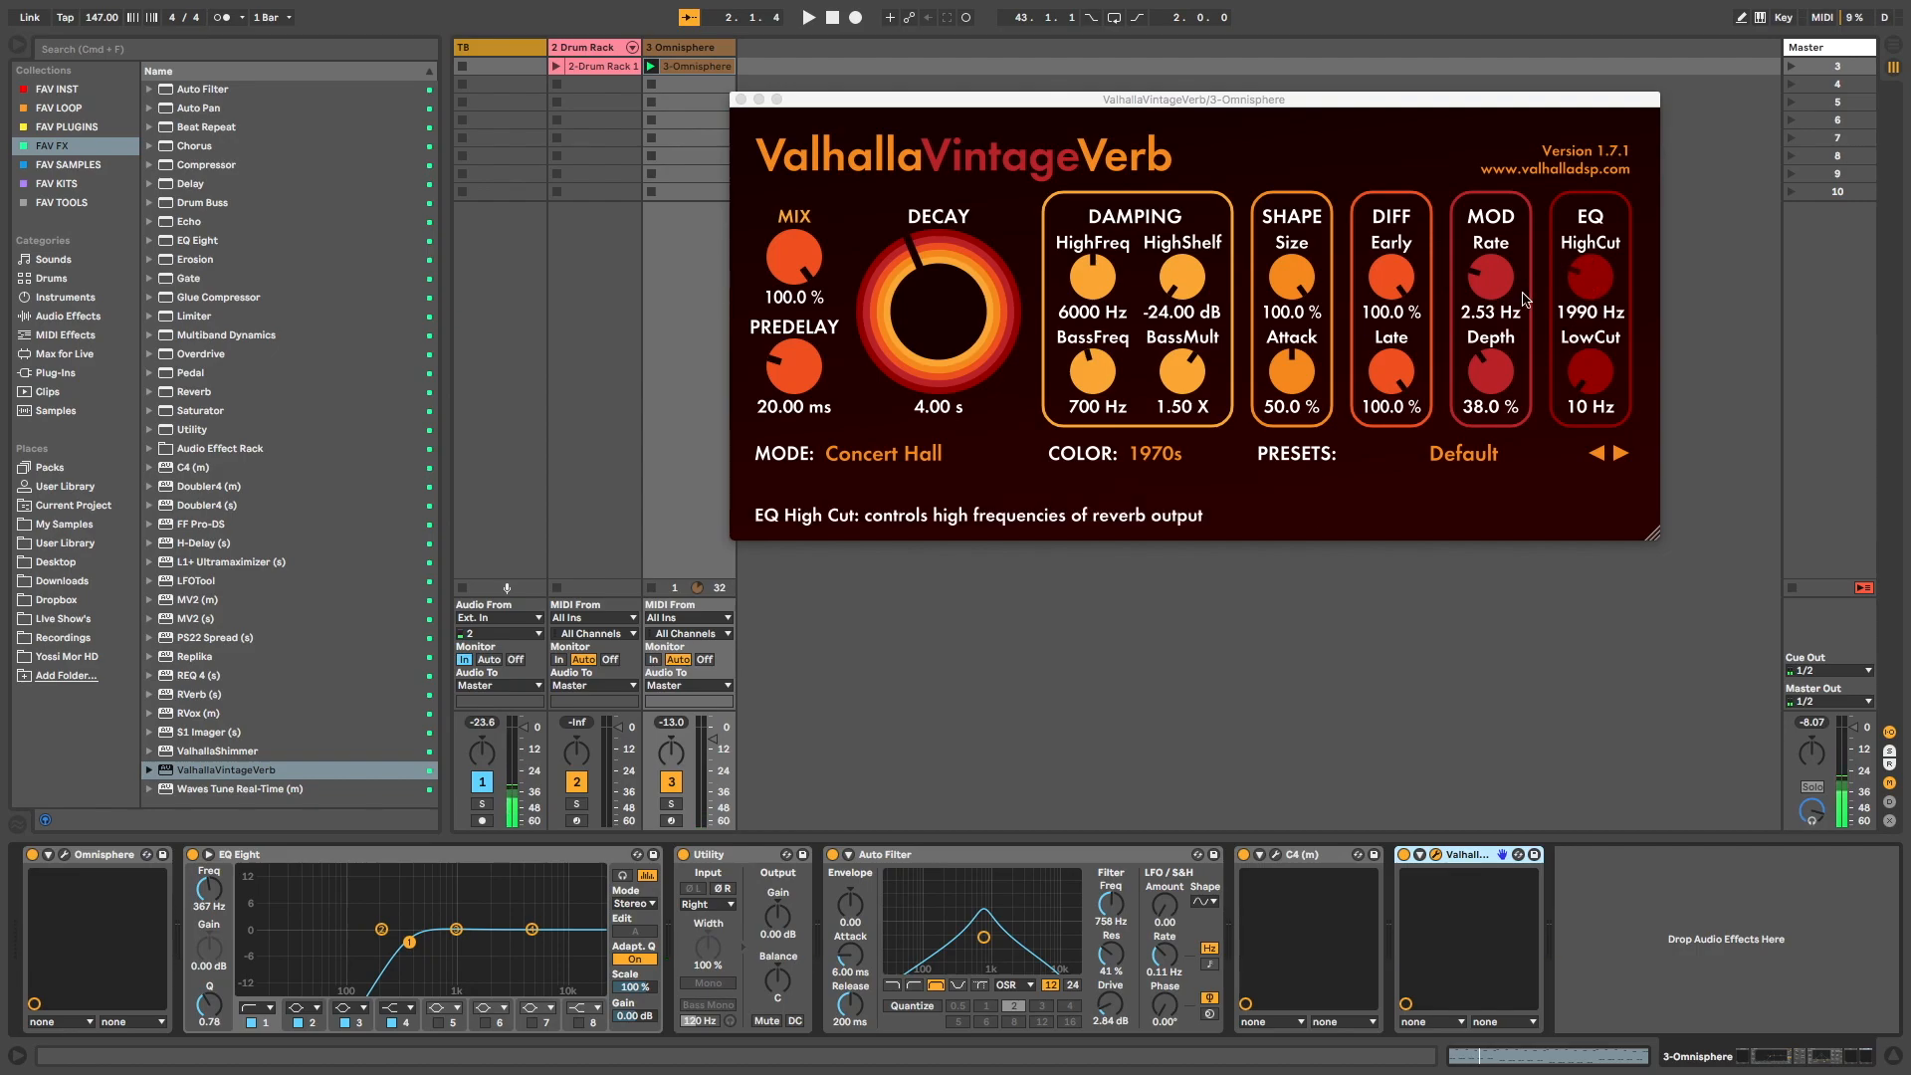
Shorten the reverb's decay to 2.88 s and lower its mix to 16.5 % with the melody playing.
scroll(927, 287, down, 5)
scroll(927, 288, up, 4)
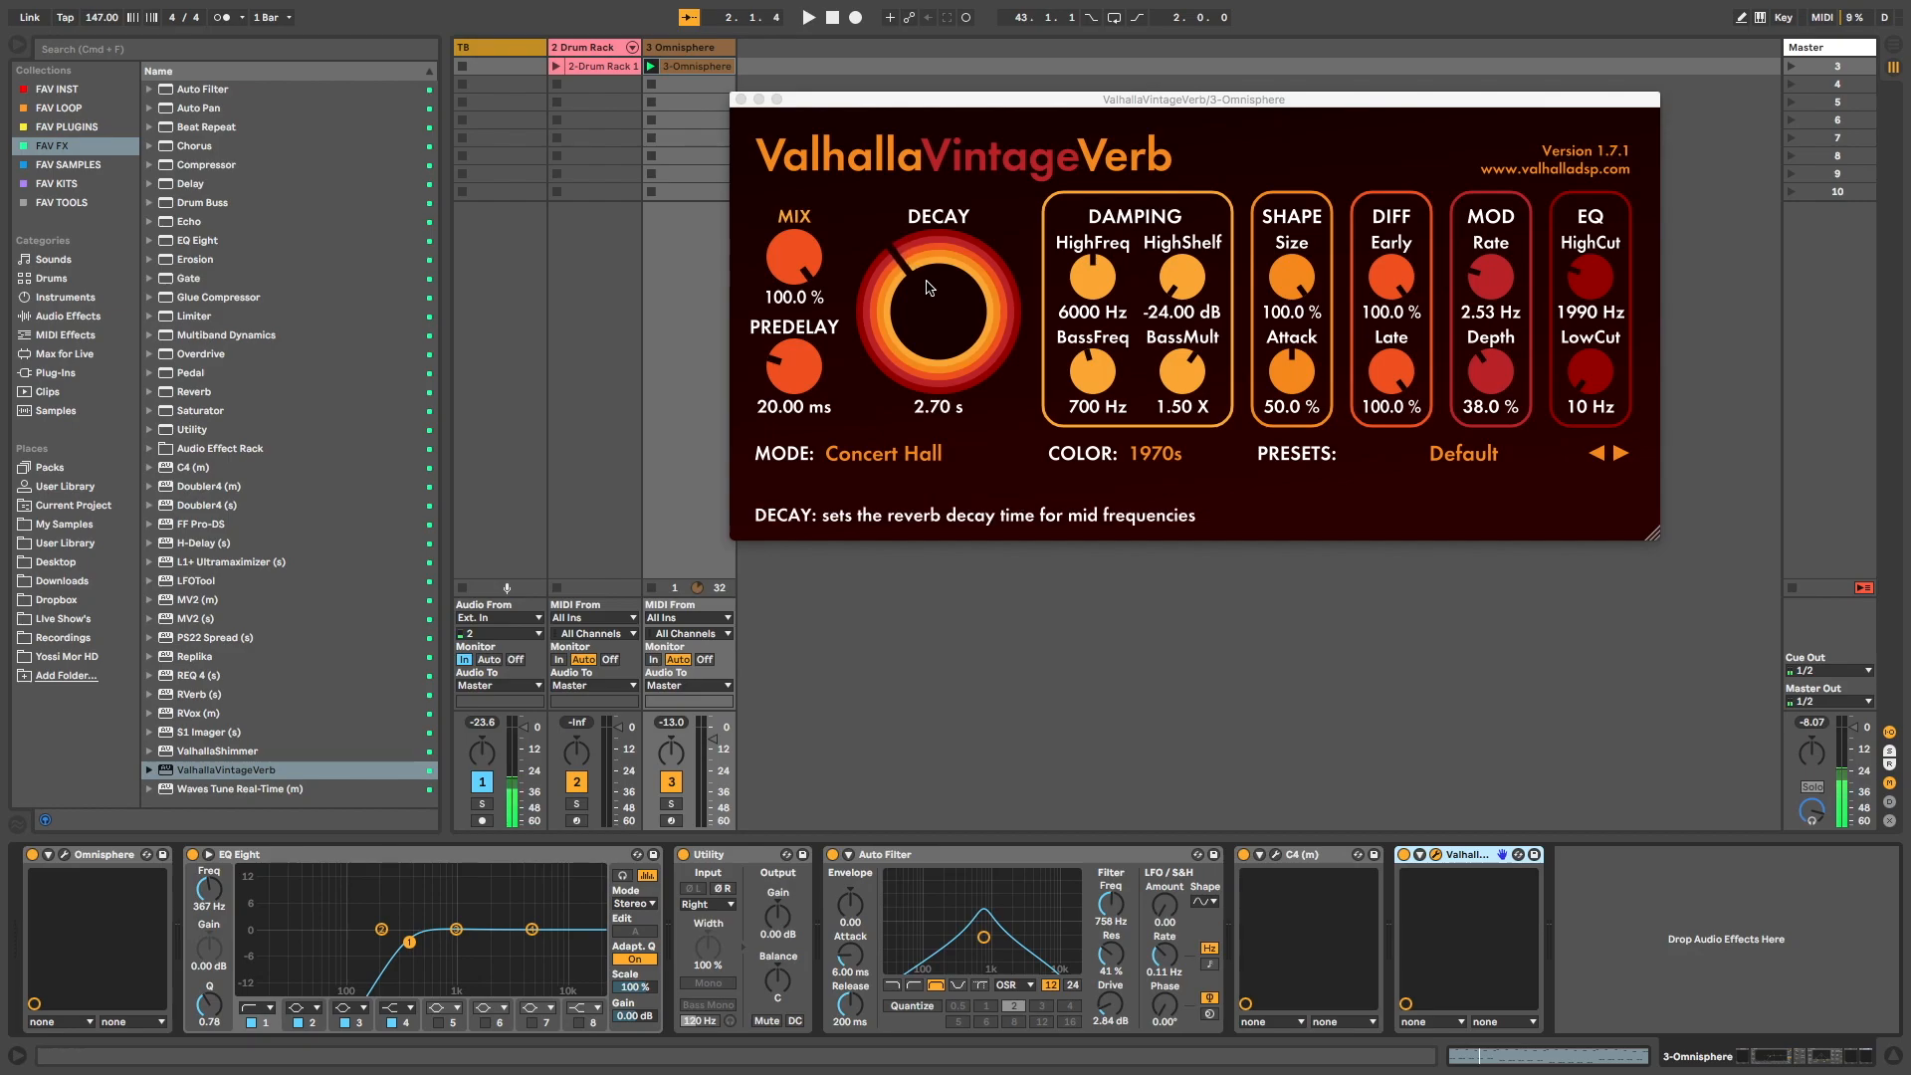
scroll(927, 288, down, 1)
scroll(791, 255, down, 10)
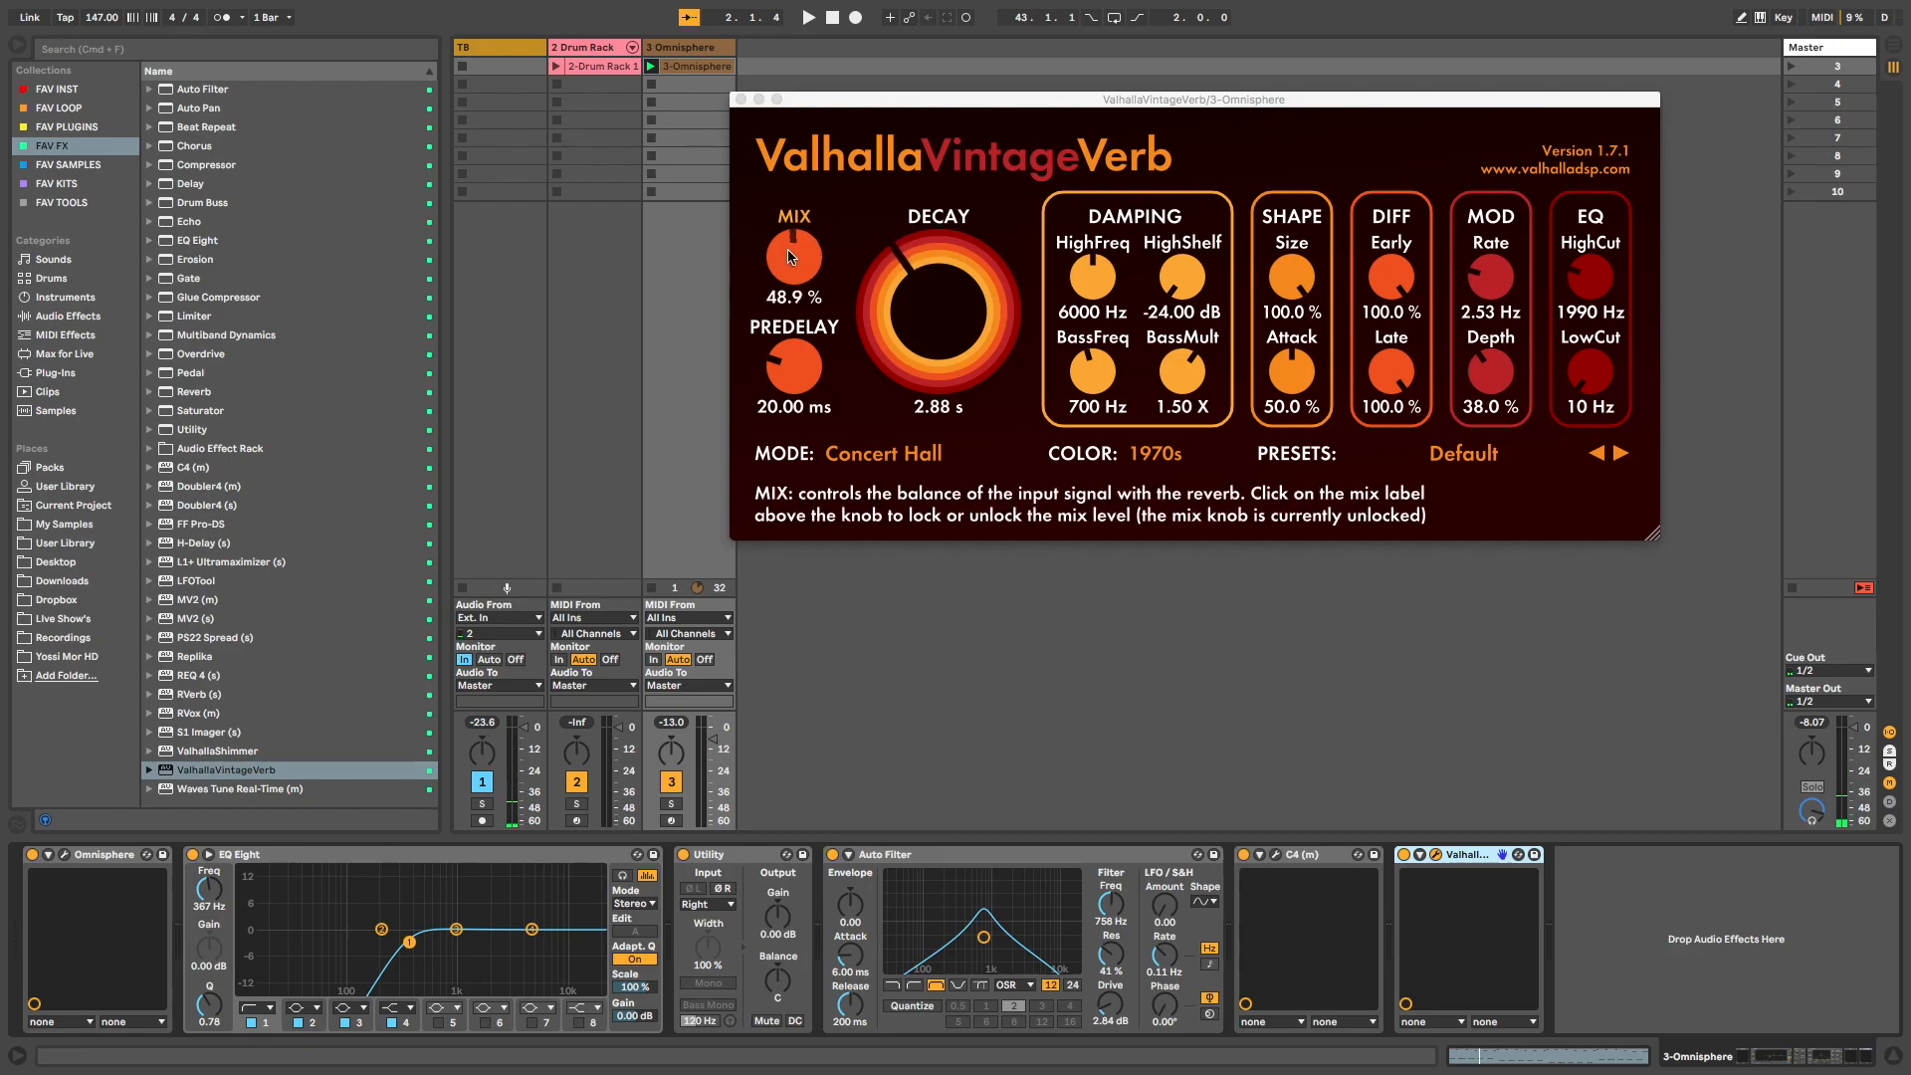
scroll(792, 256, down, 4)
key(space)
scroll(791, 256, down, 2)
scroll(791, 257, down, 2)
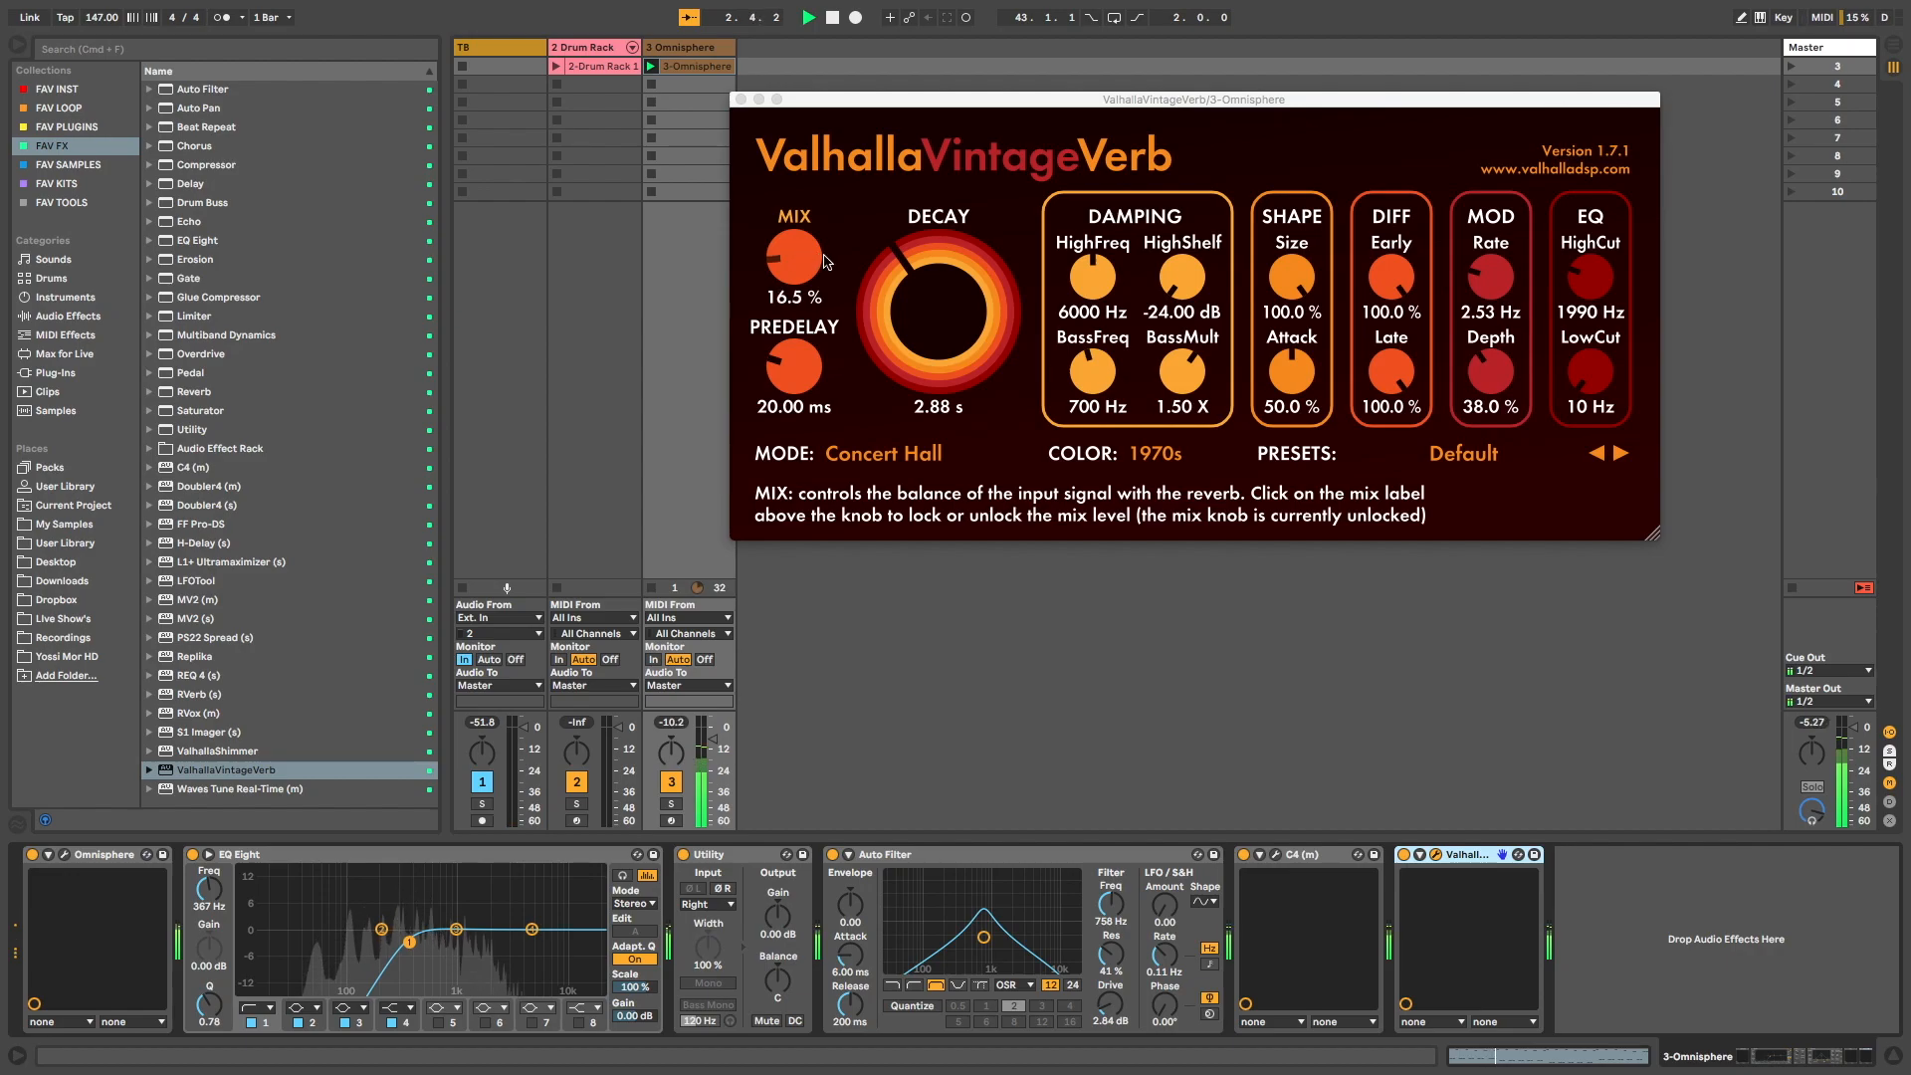
Fine-tune the reverb to a 2.54 s decay and a 17.4 % mix, and close its window.
scroll(922, 303, down, 4)
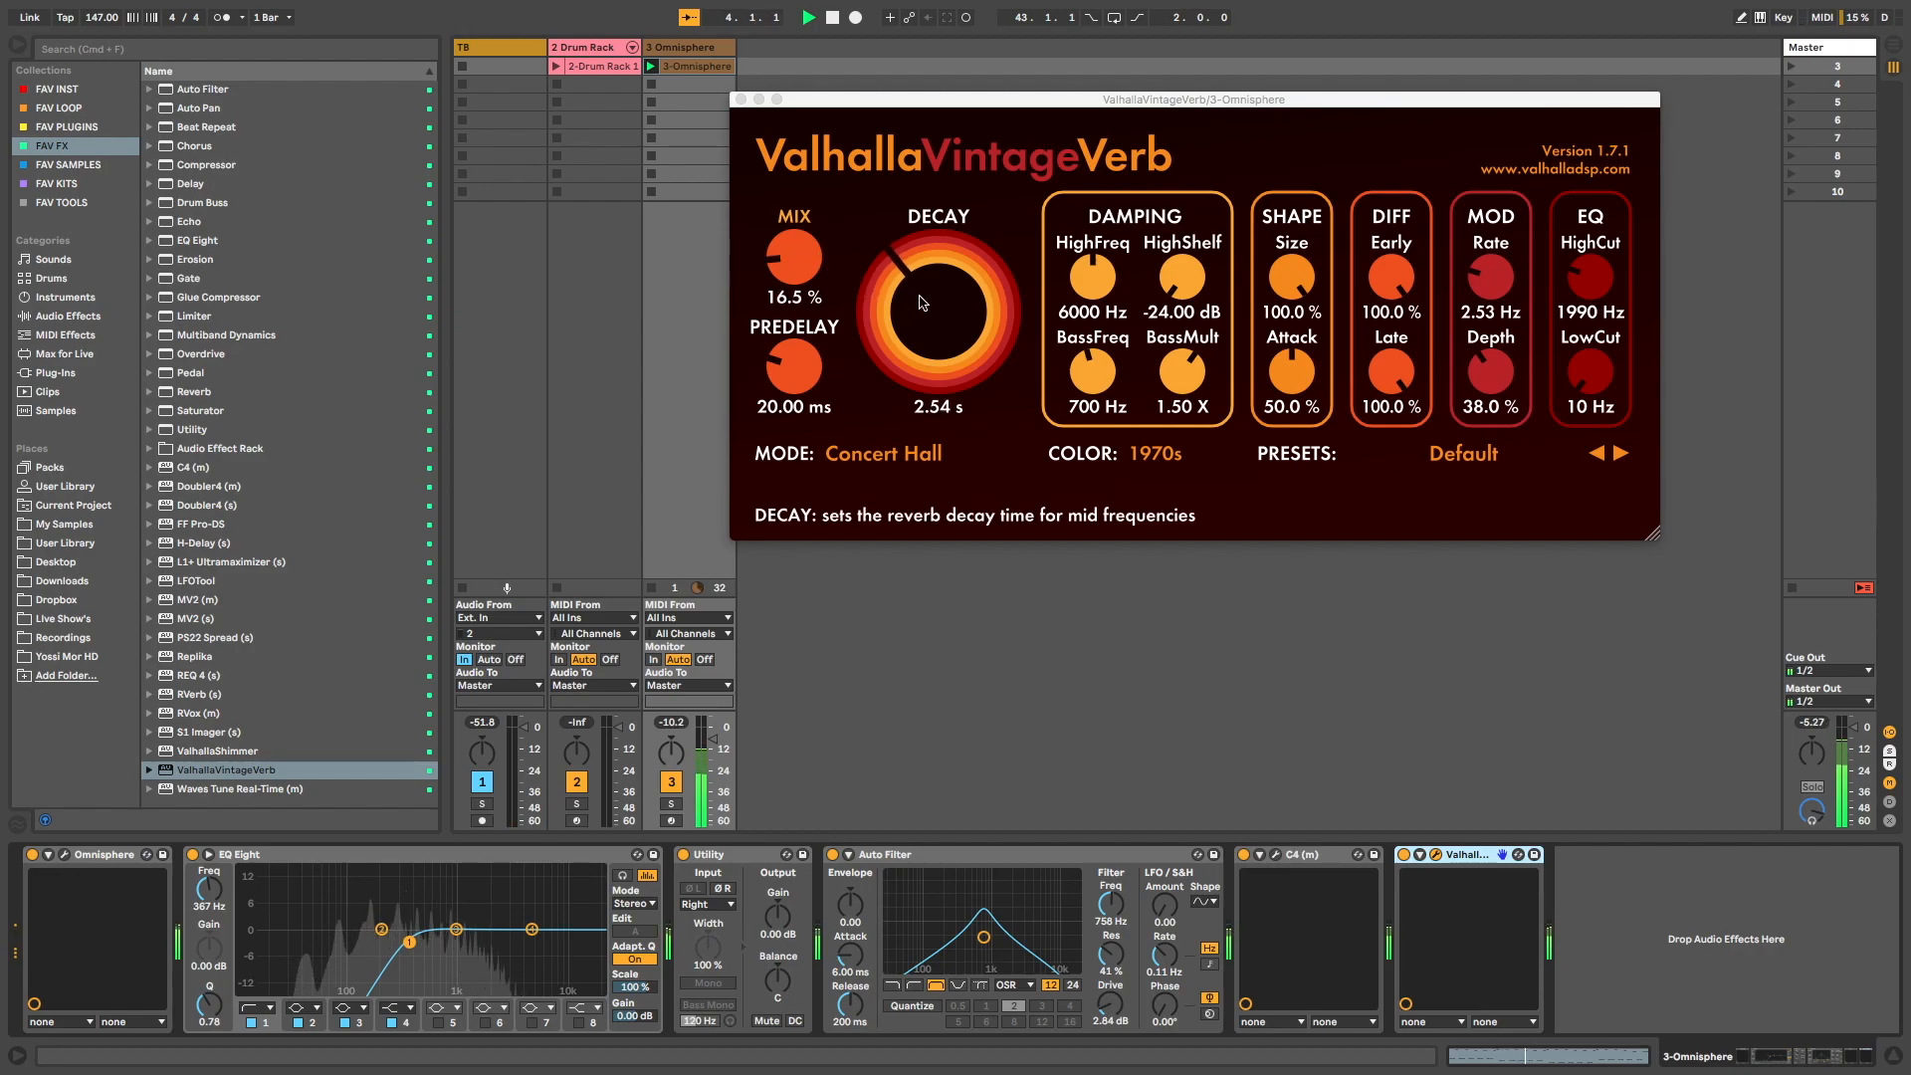
scroll(788, 271, up, 1)
scroll(788, 270, up, 1)
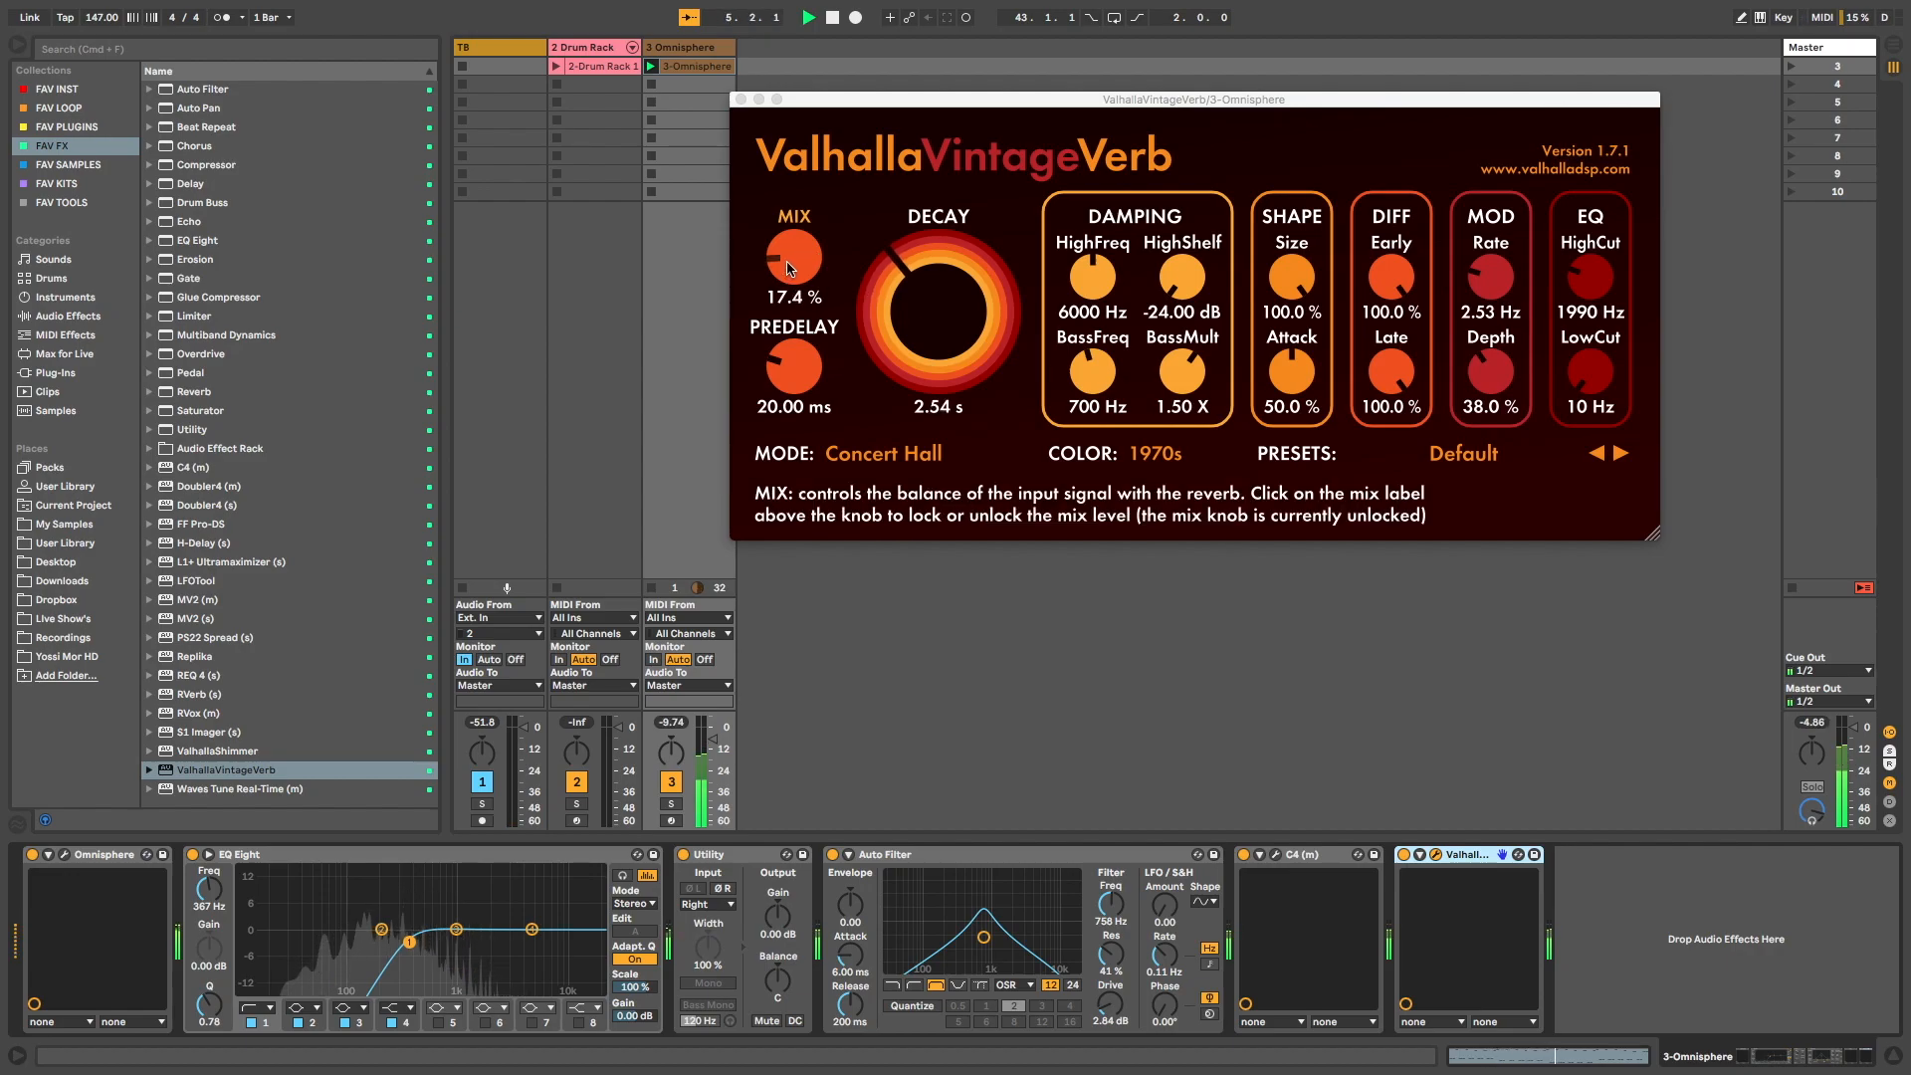
key(space)
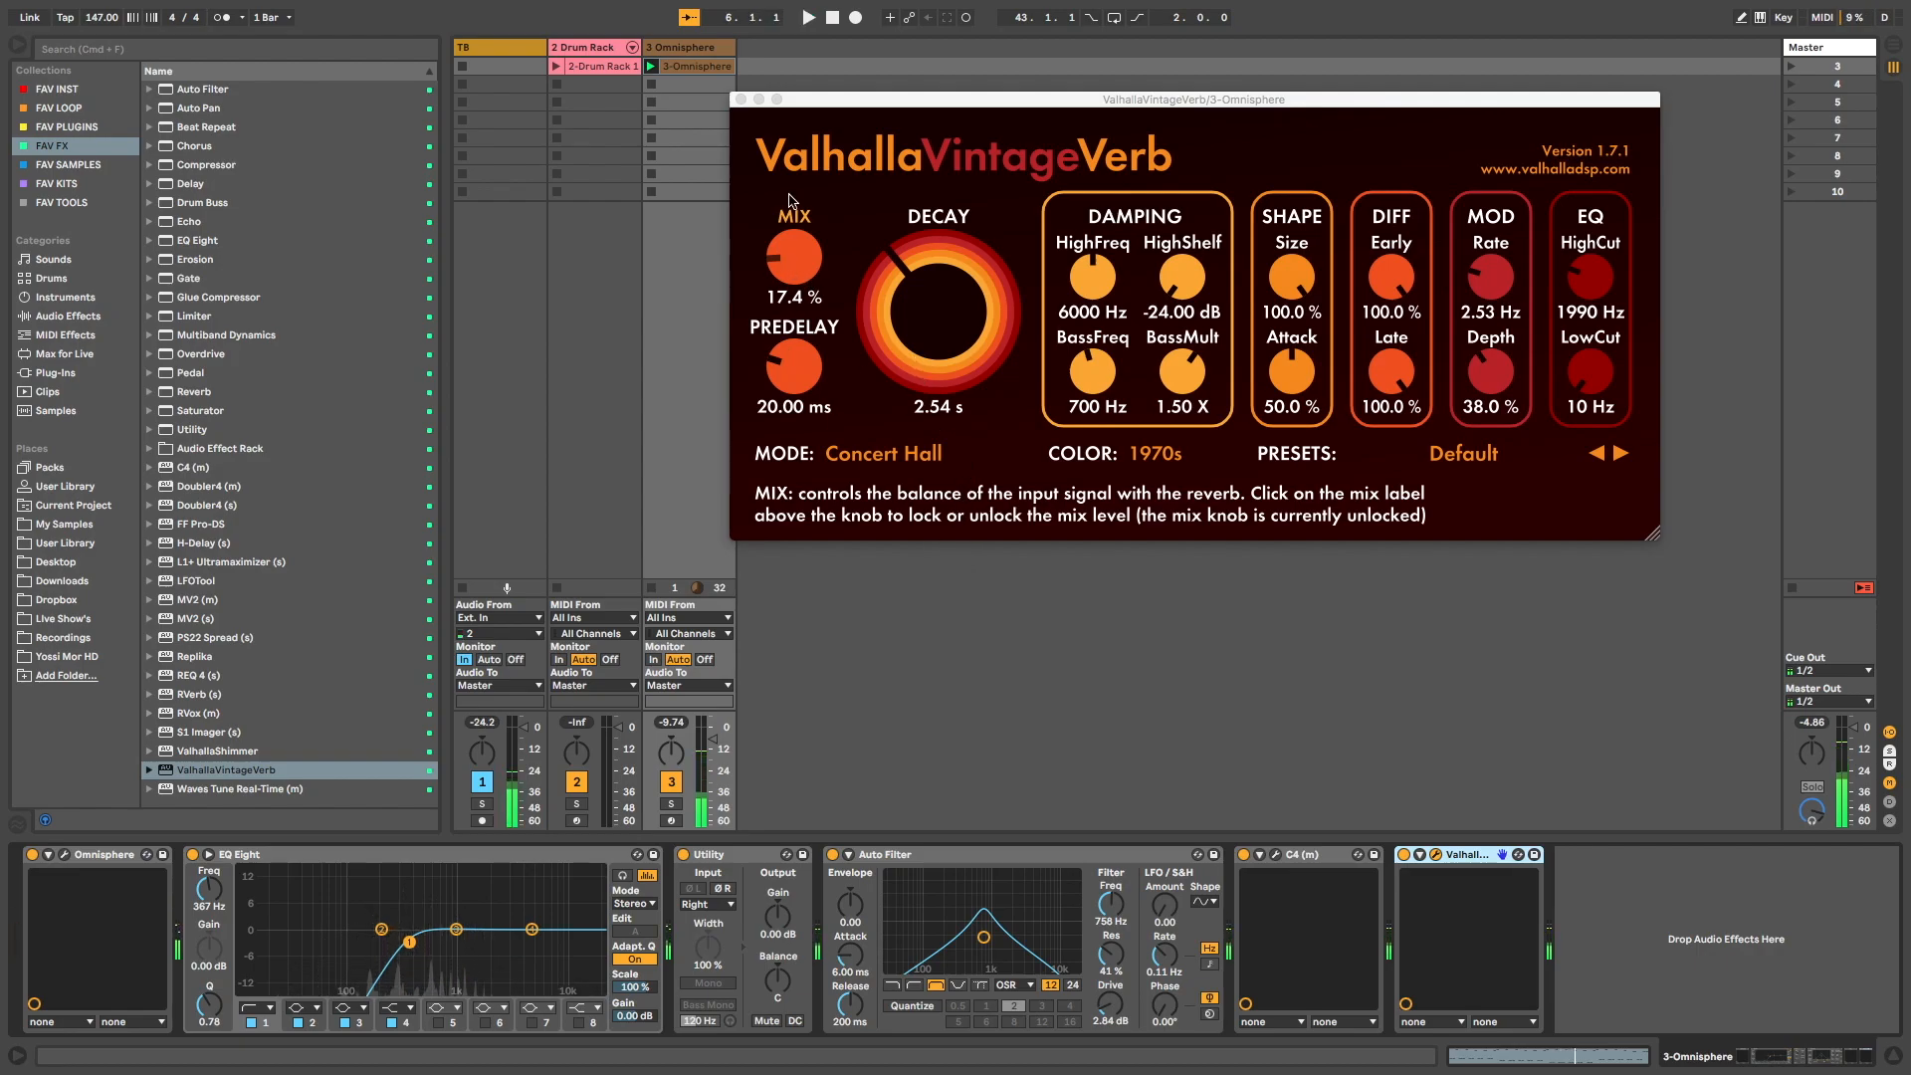
click(739, 99)
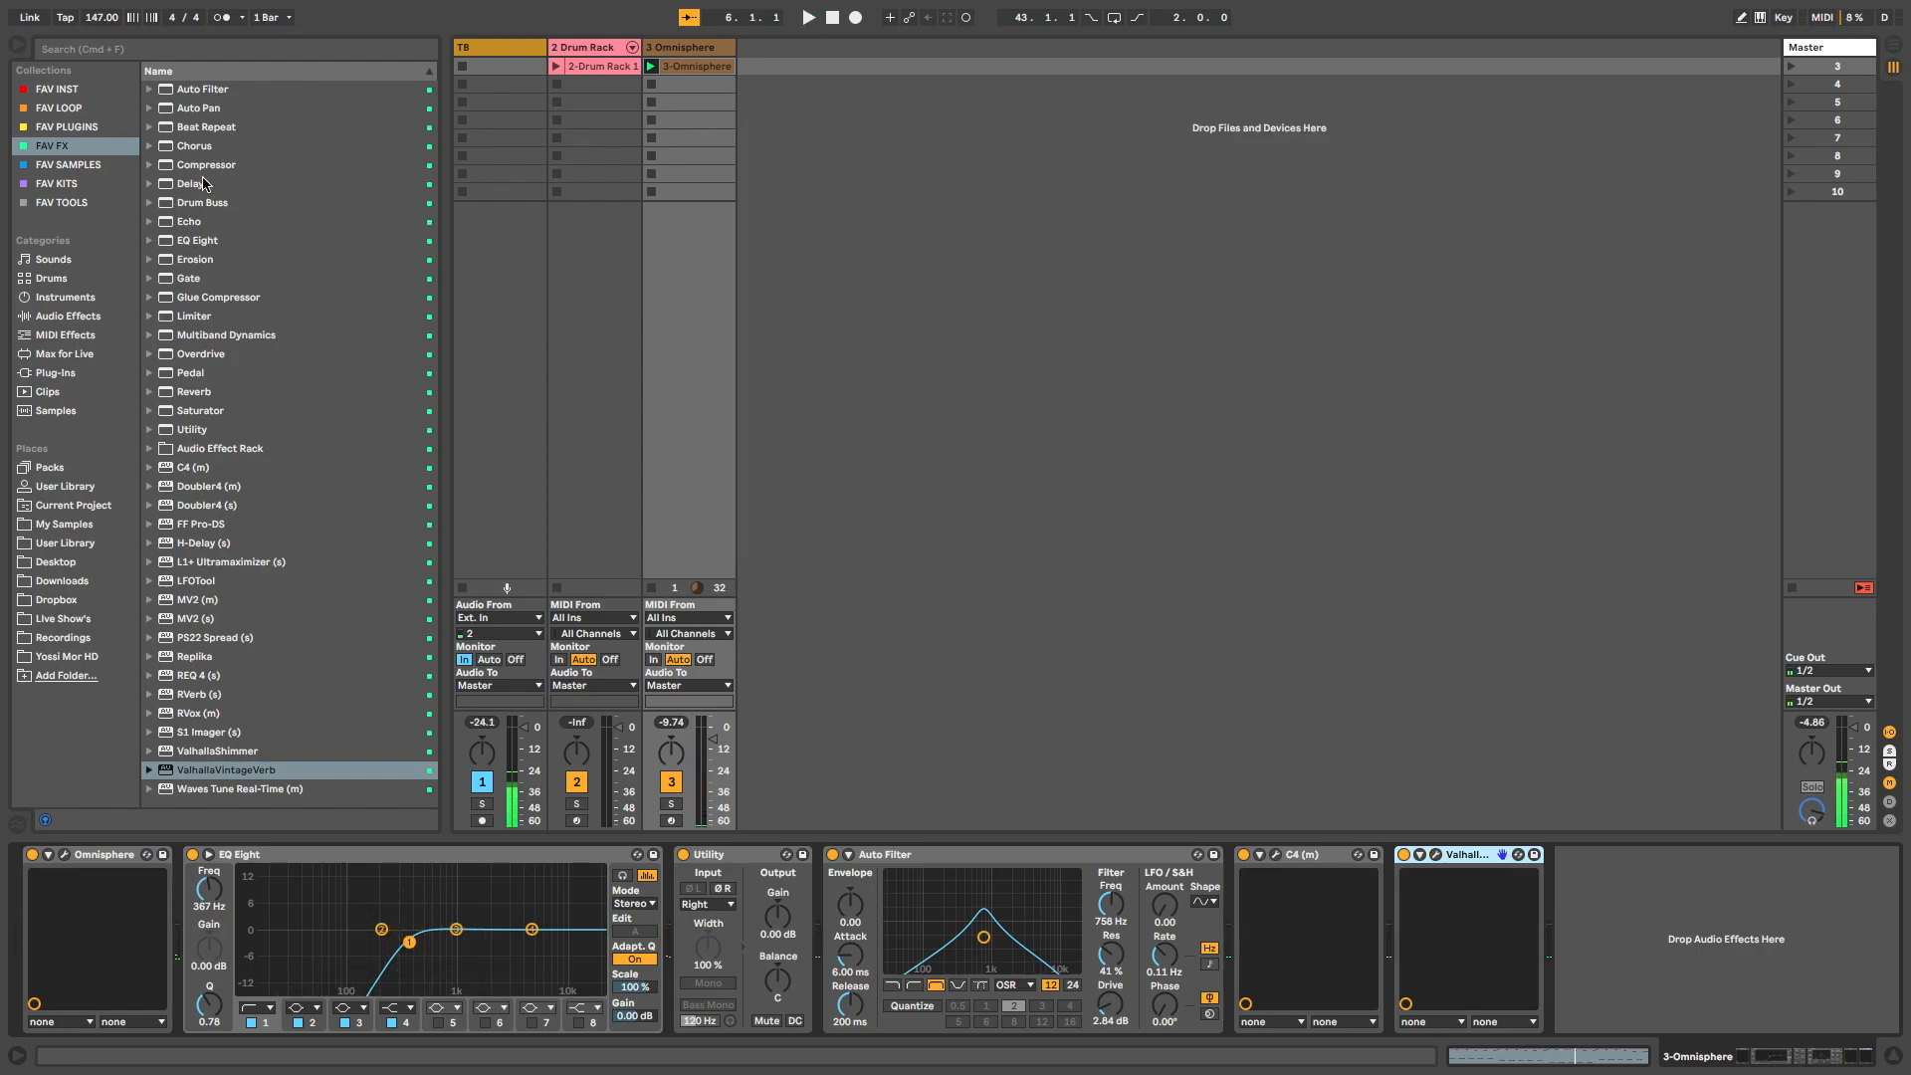
Add a Compressor after ValhallaVintageVerb and sidechain it to the 2-Drum Rack's KICK, Pre FX.
drag(191, 165, 1456, 824)
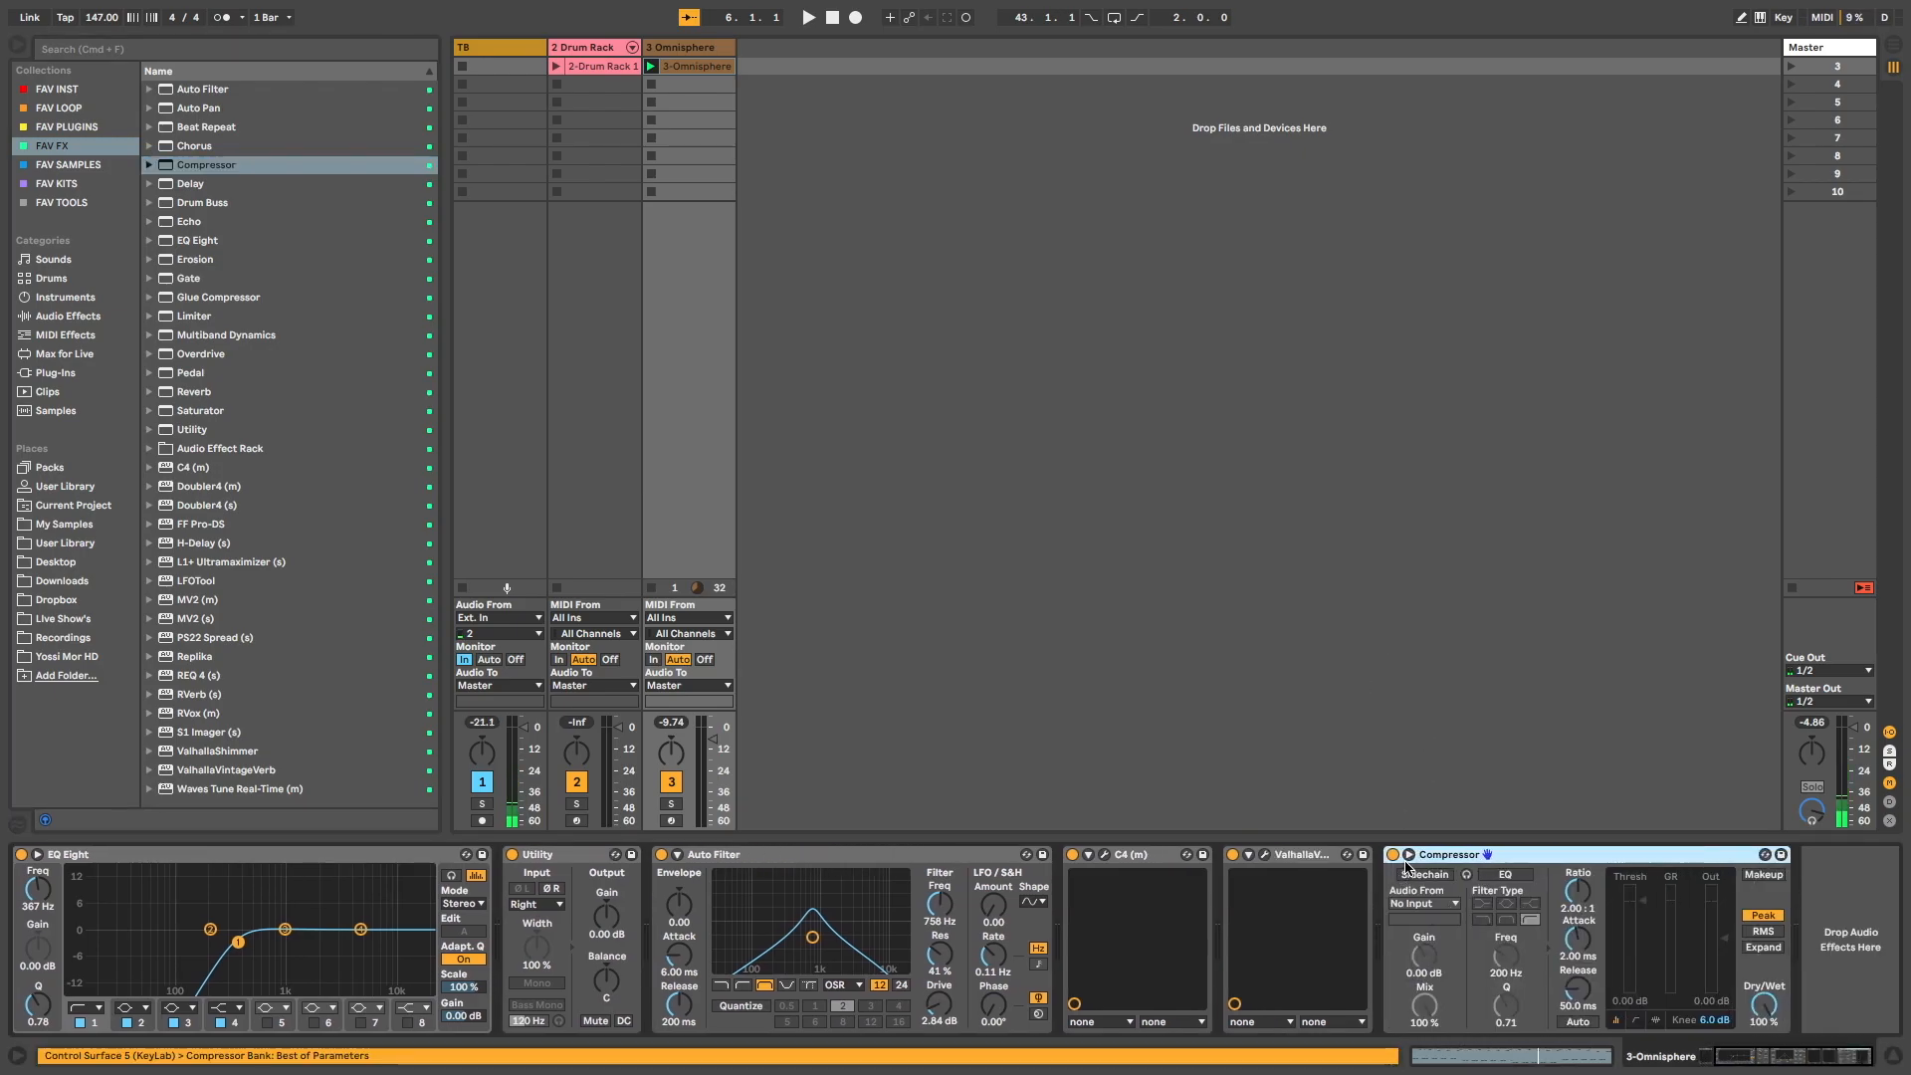
click(1425, 902)
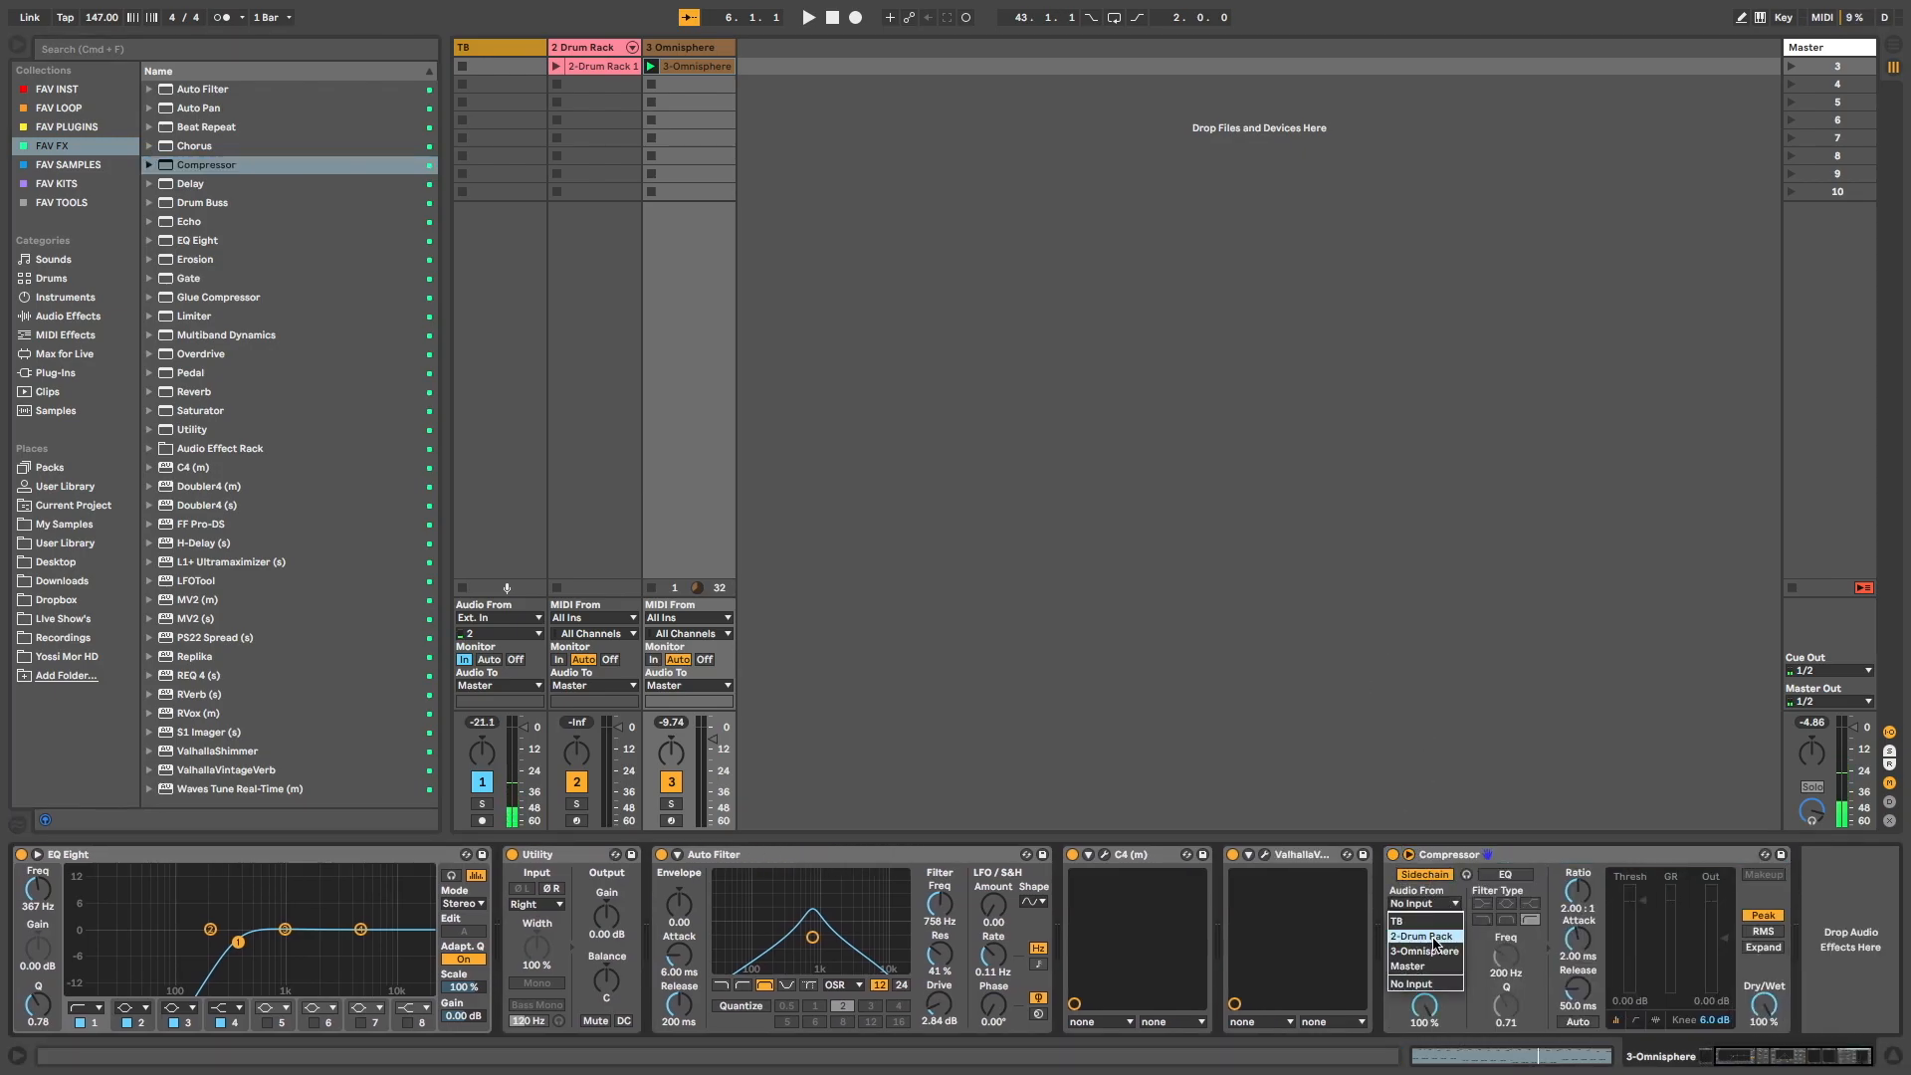
click(1434, 942)
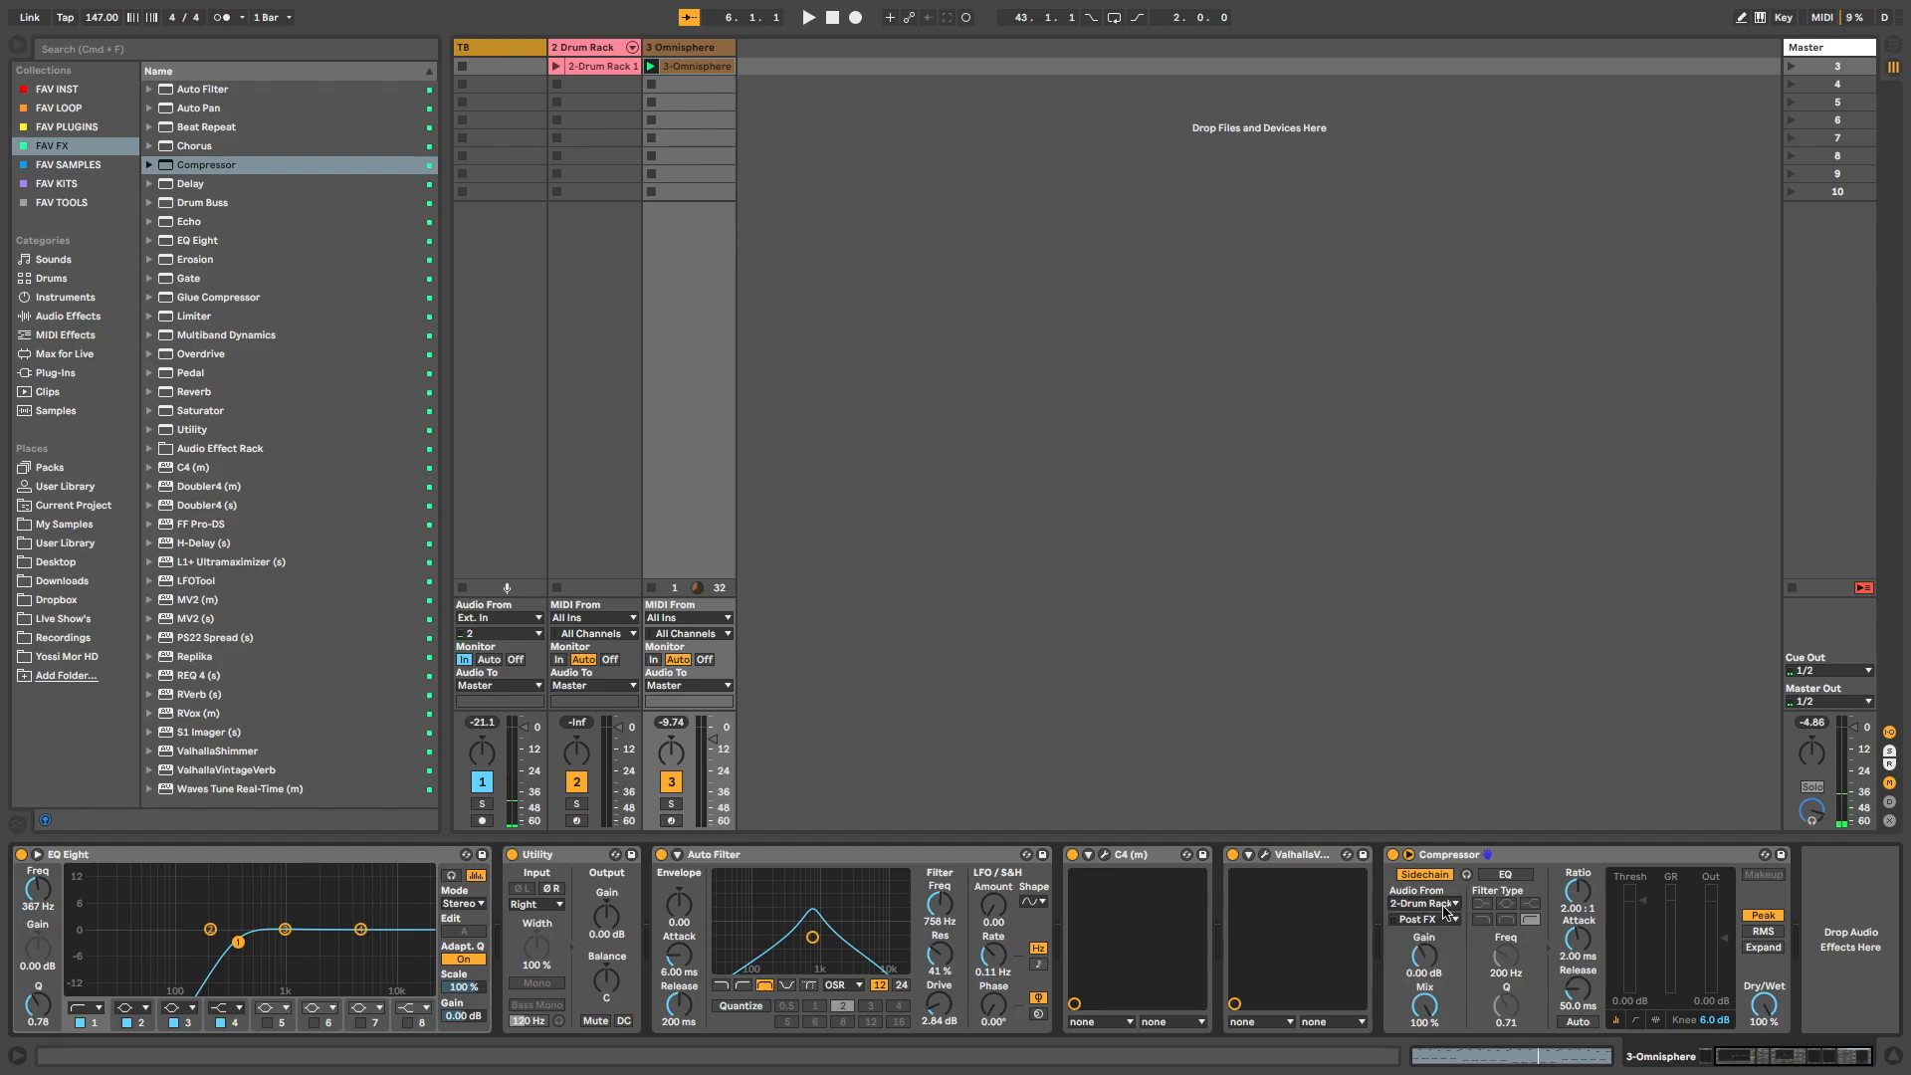
click(1429, 916)
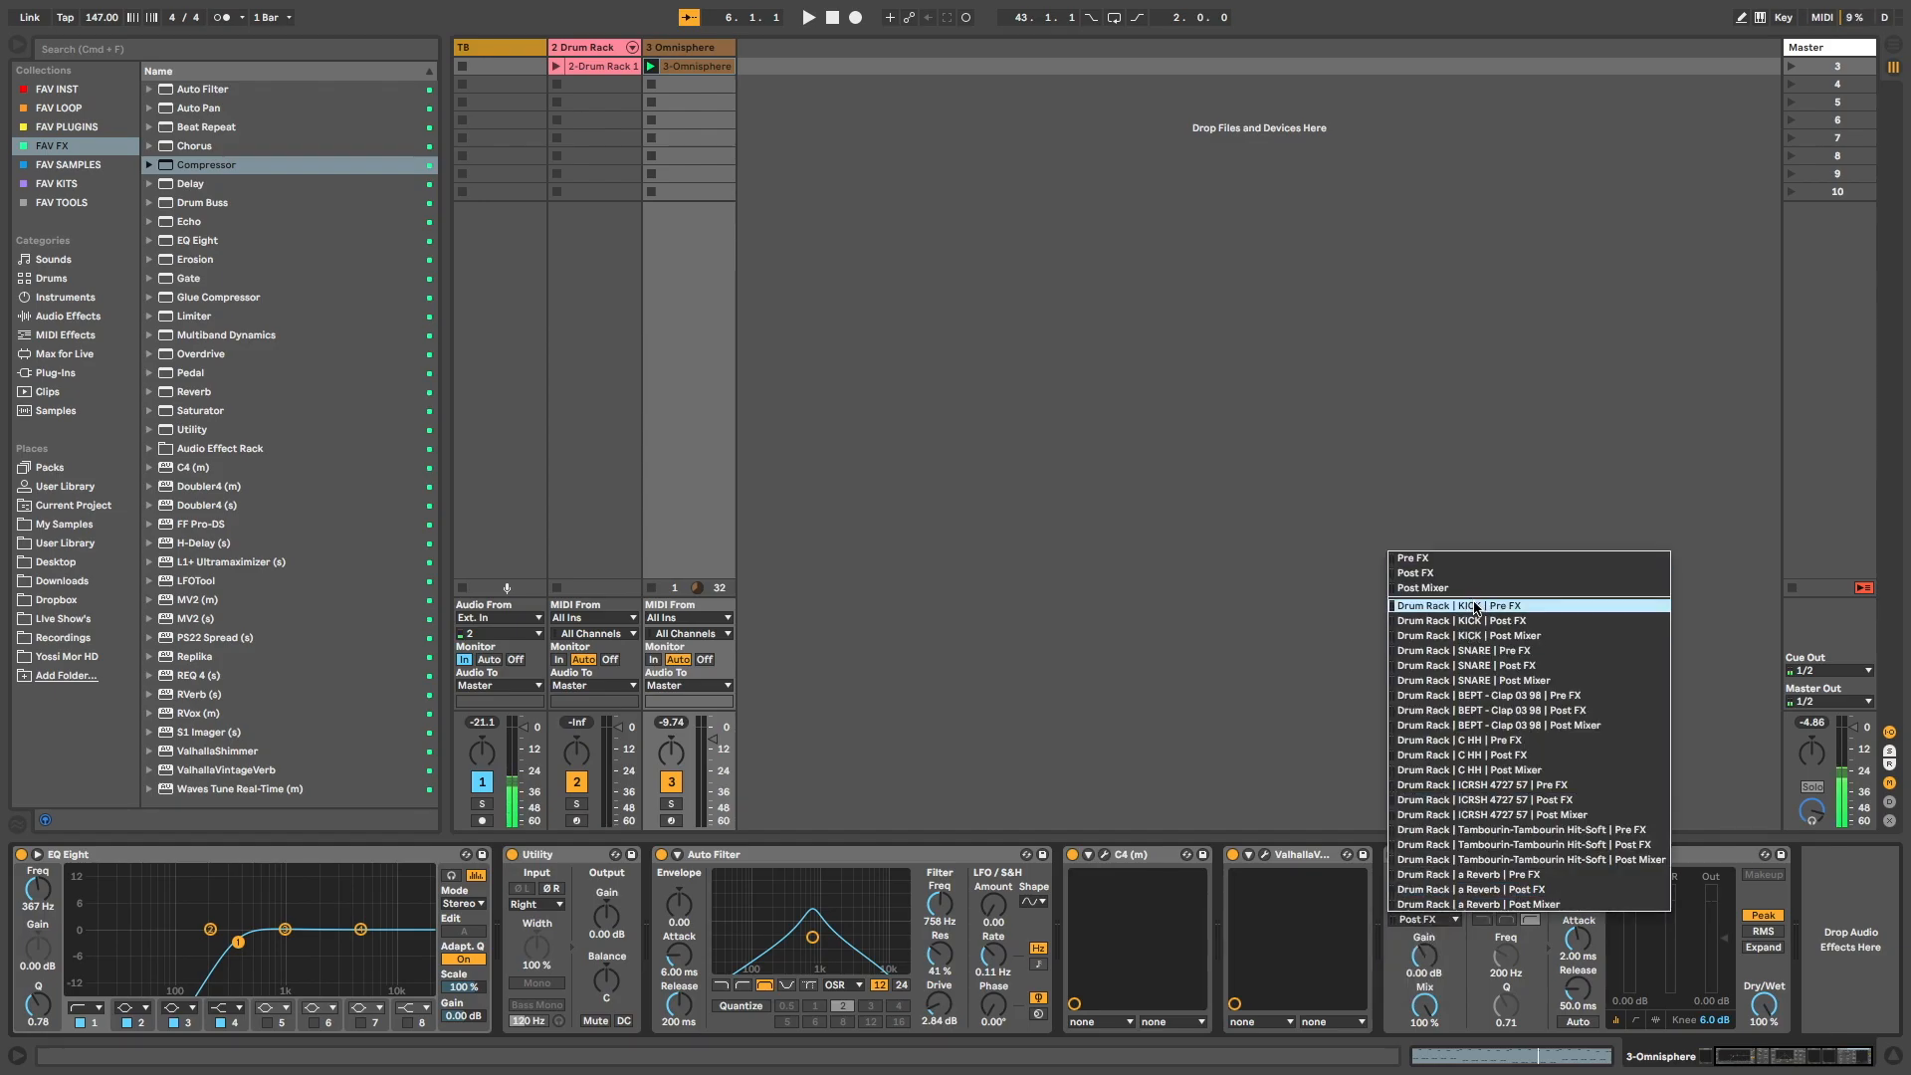
click(1475, 608)
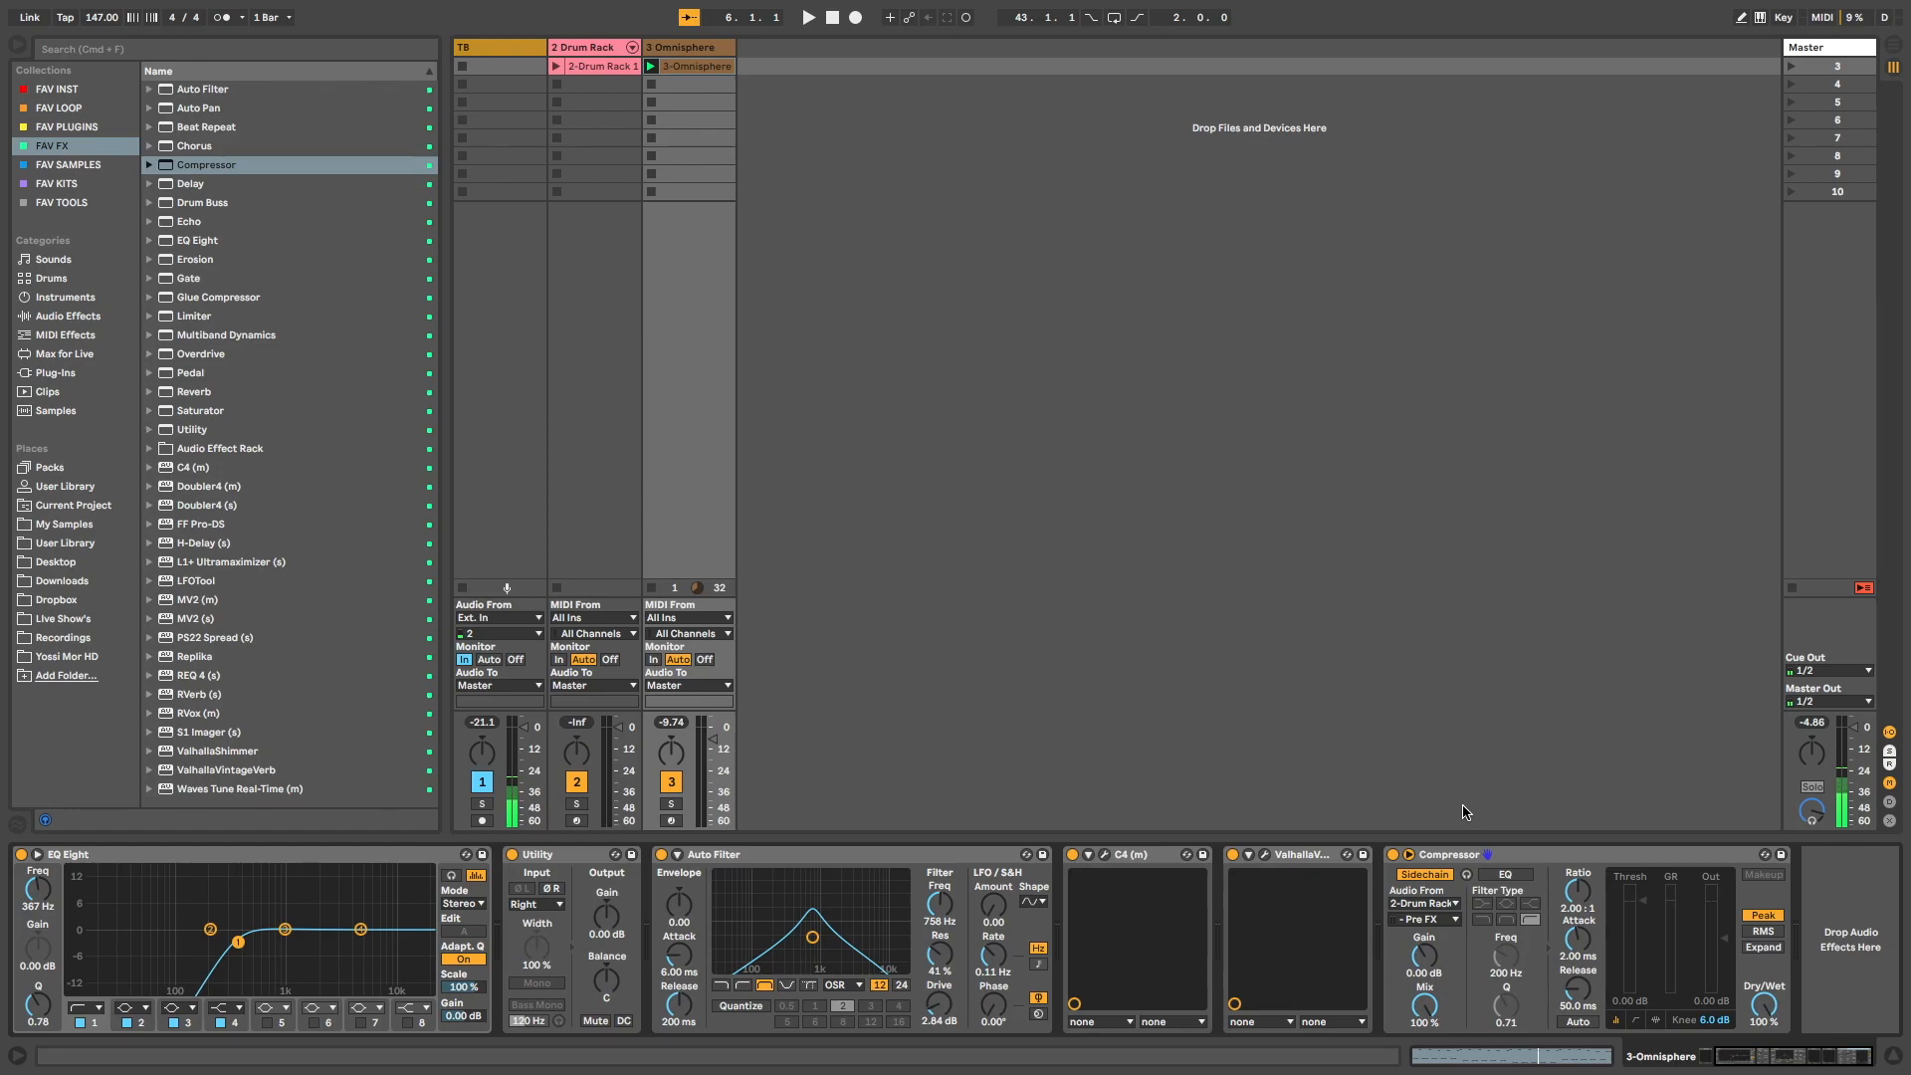
Play scene 3 and lower the sidechain Compressor's threshold to -13.0 dB.
click(1791, 66)
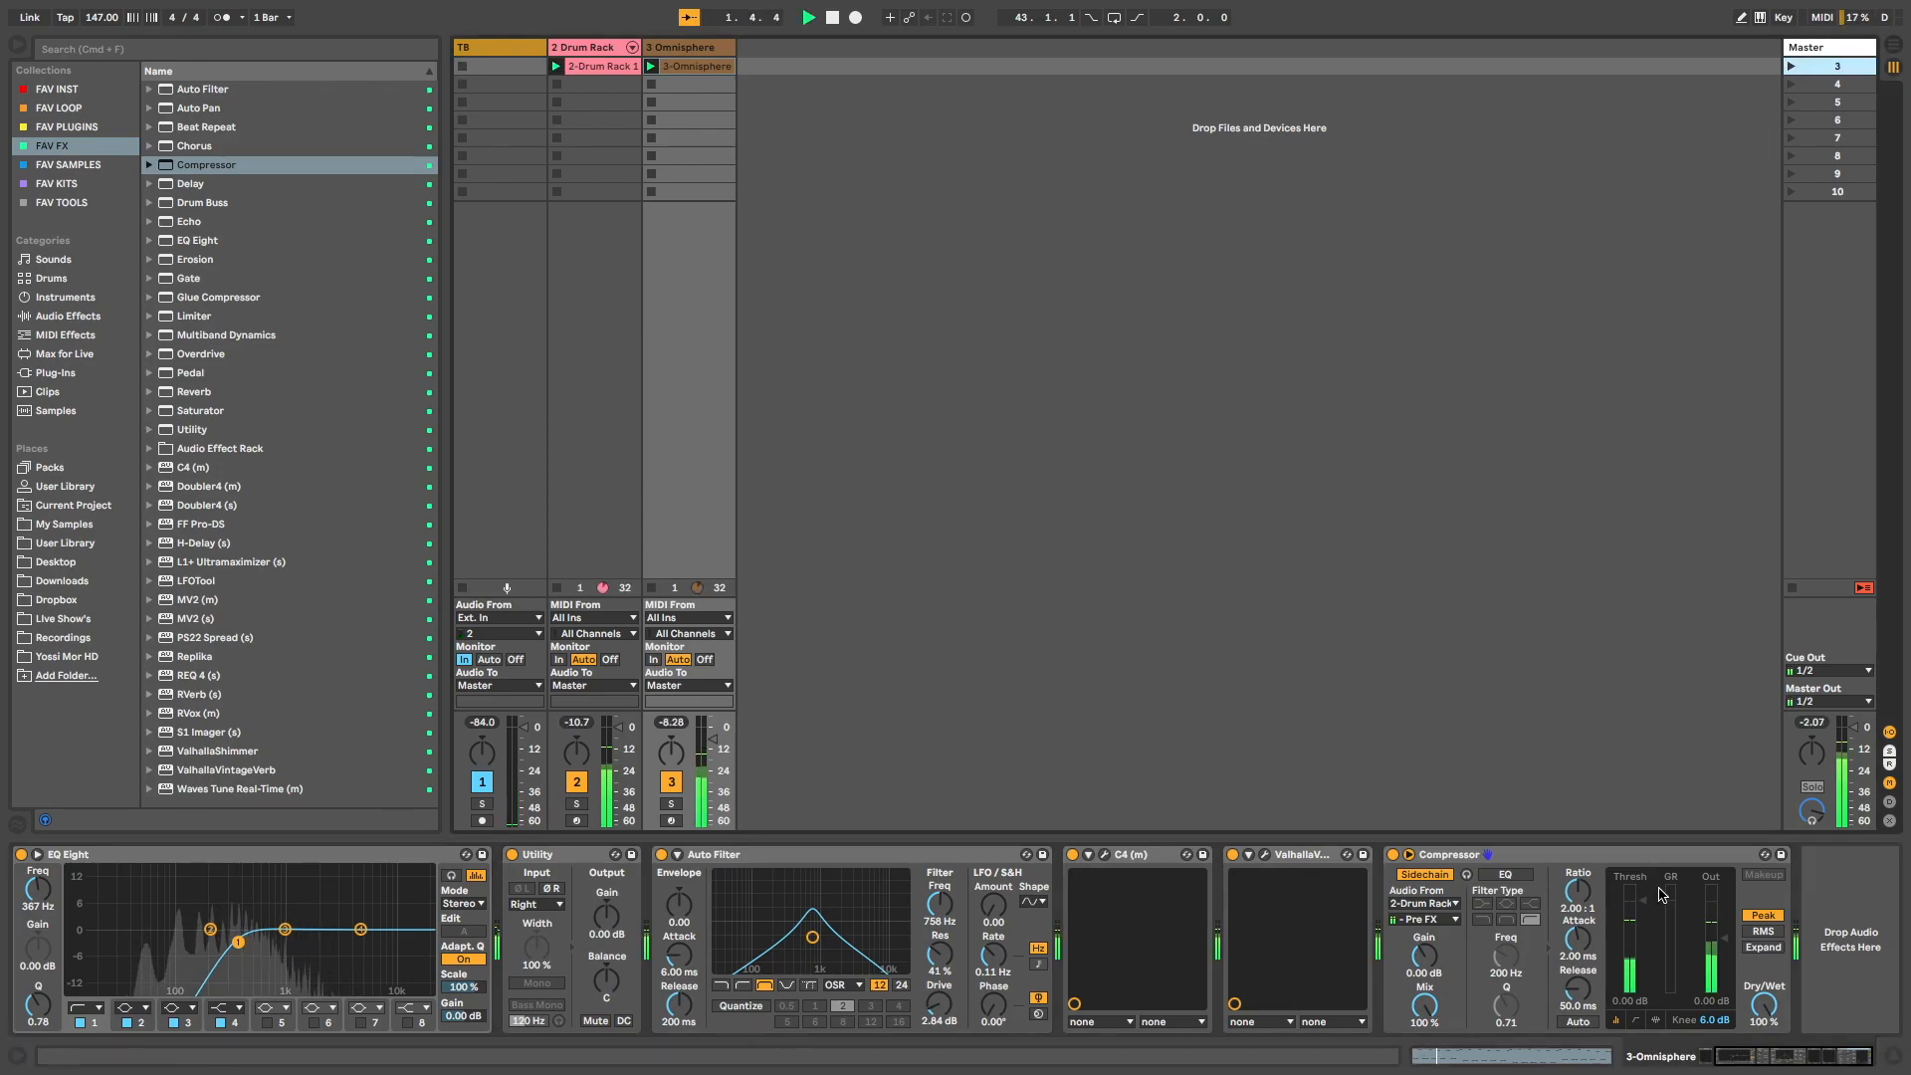
drag(1658, 893, 1659, 937)
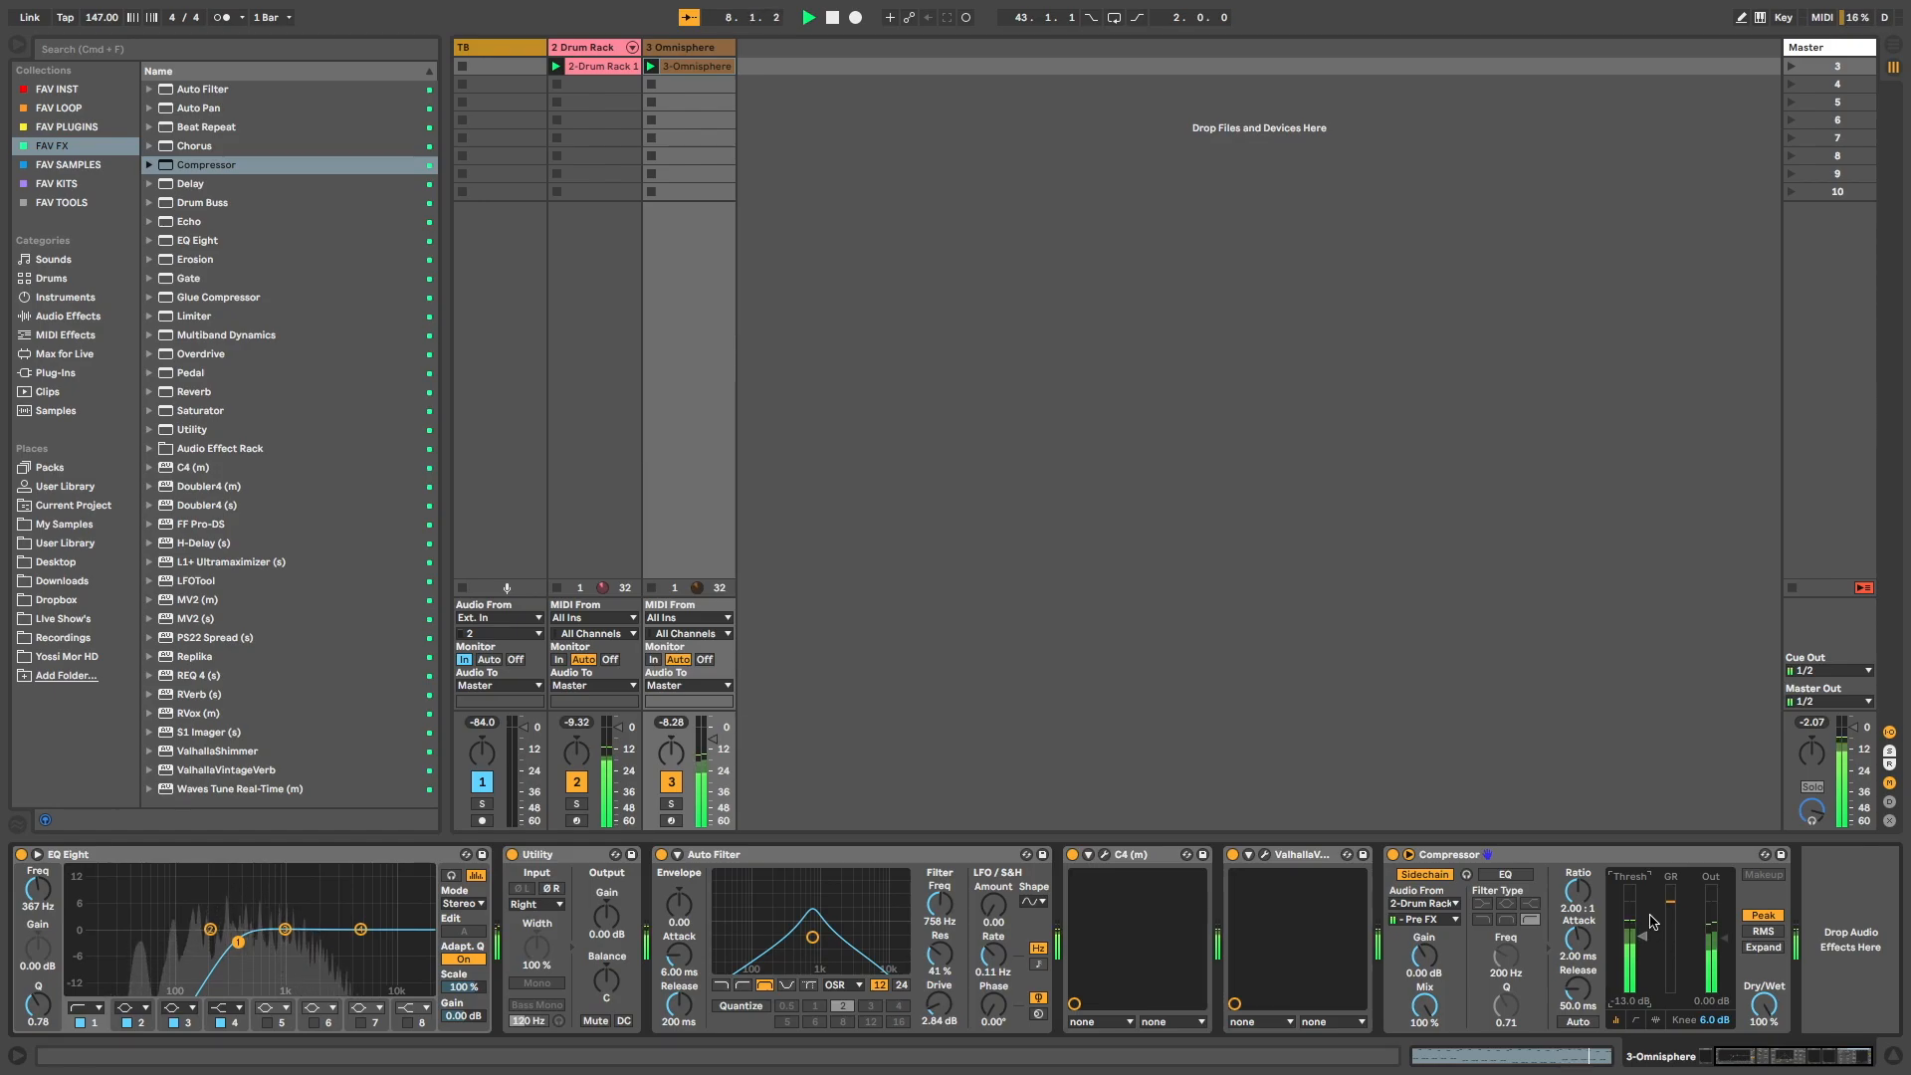
key(space)
Select the melody's effects from EQ Eight to Compressor and compare them bypassed and active during playback, leaving them on.
click(1577, 856)
scroll(1577, 856, left, 3)
click(361, 856)
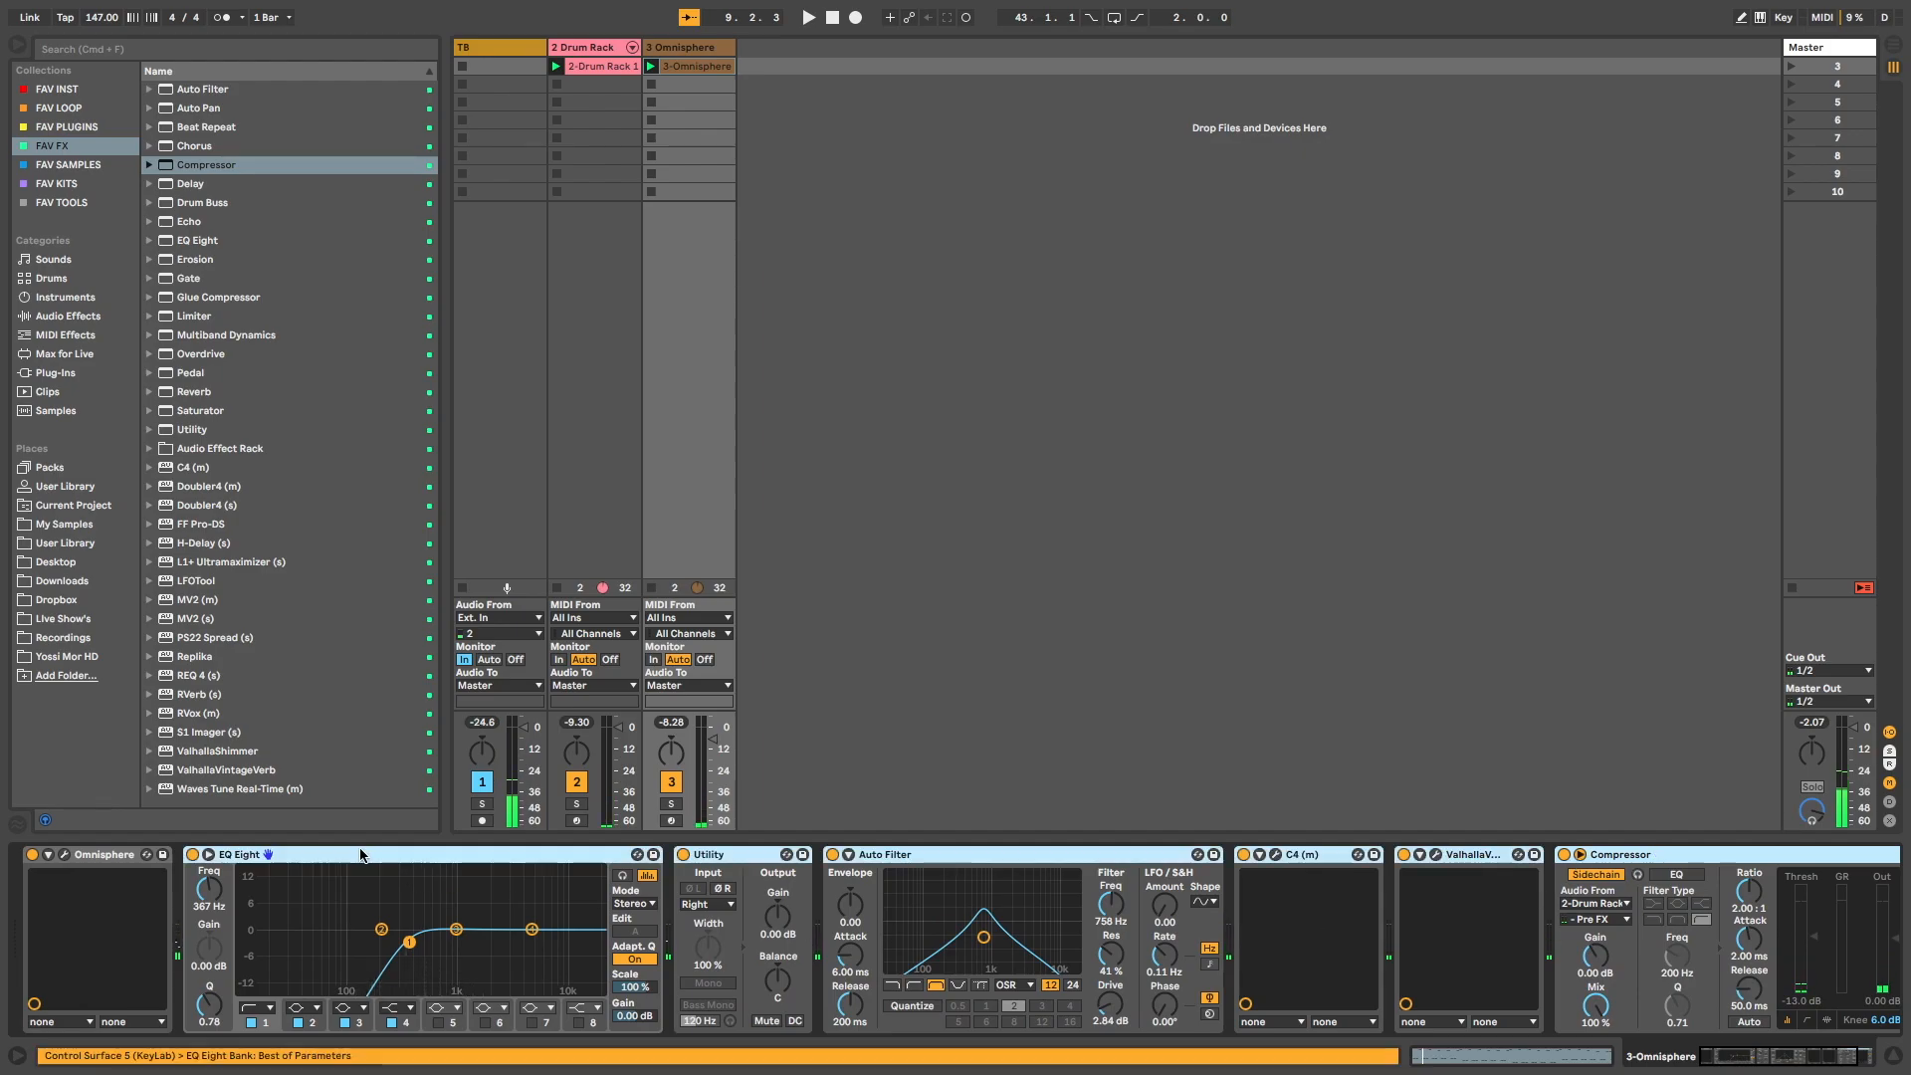
key(space)
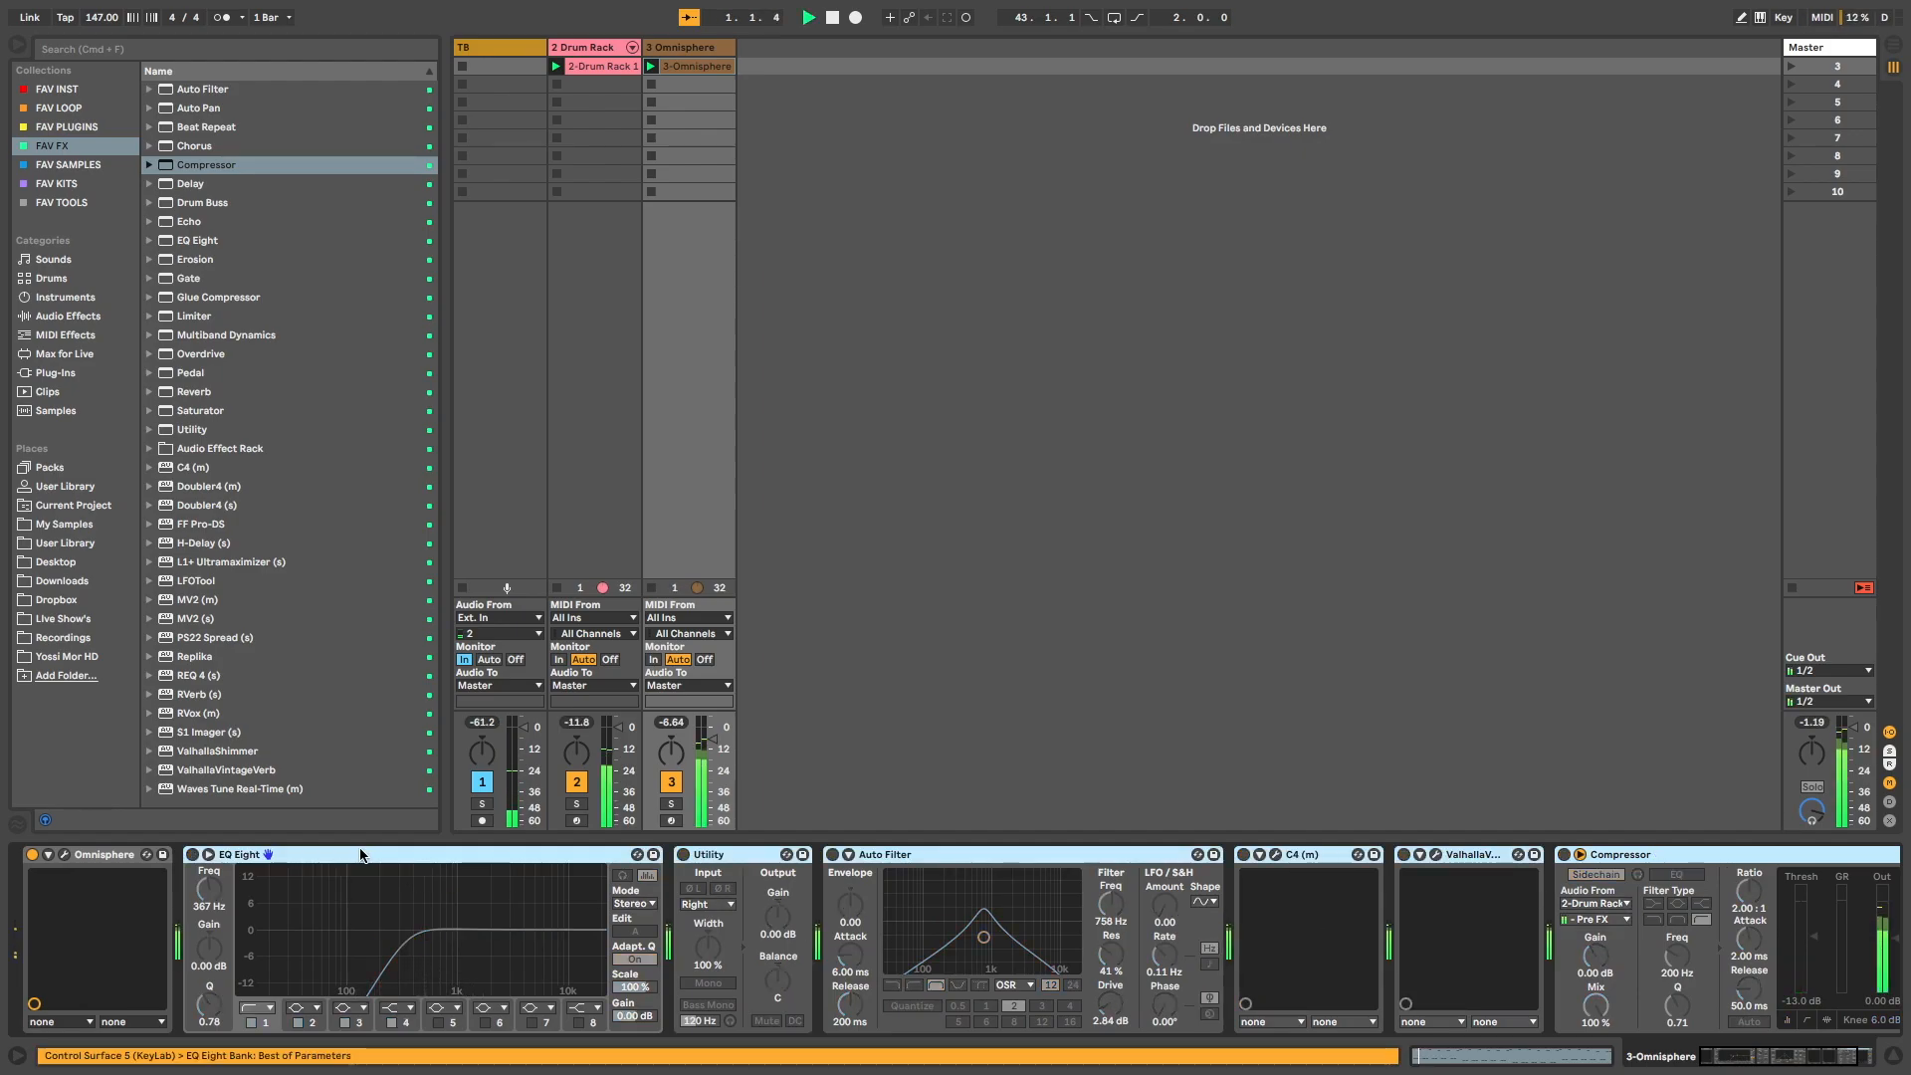
scroll(534, 864, right, 3)
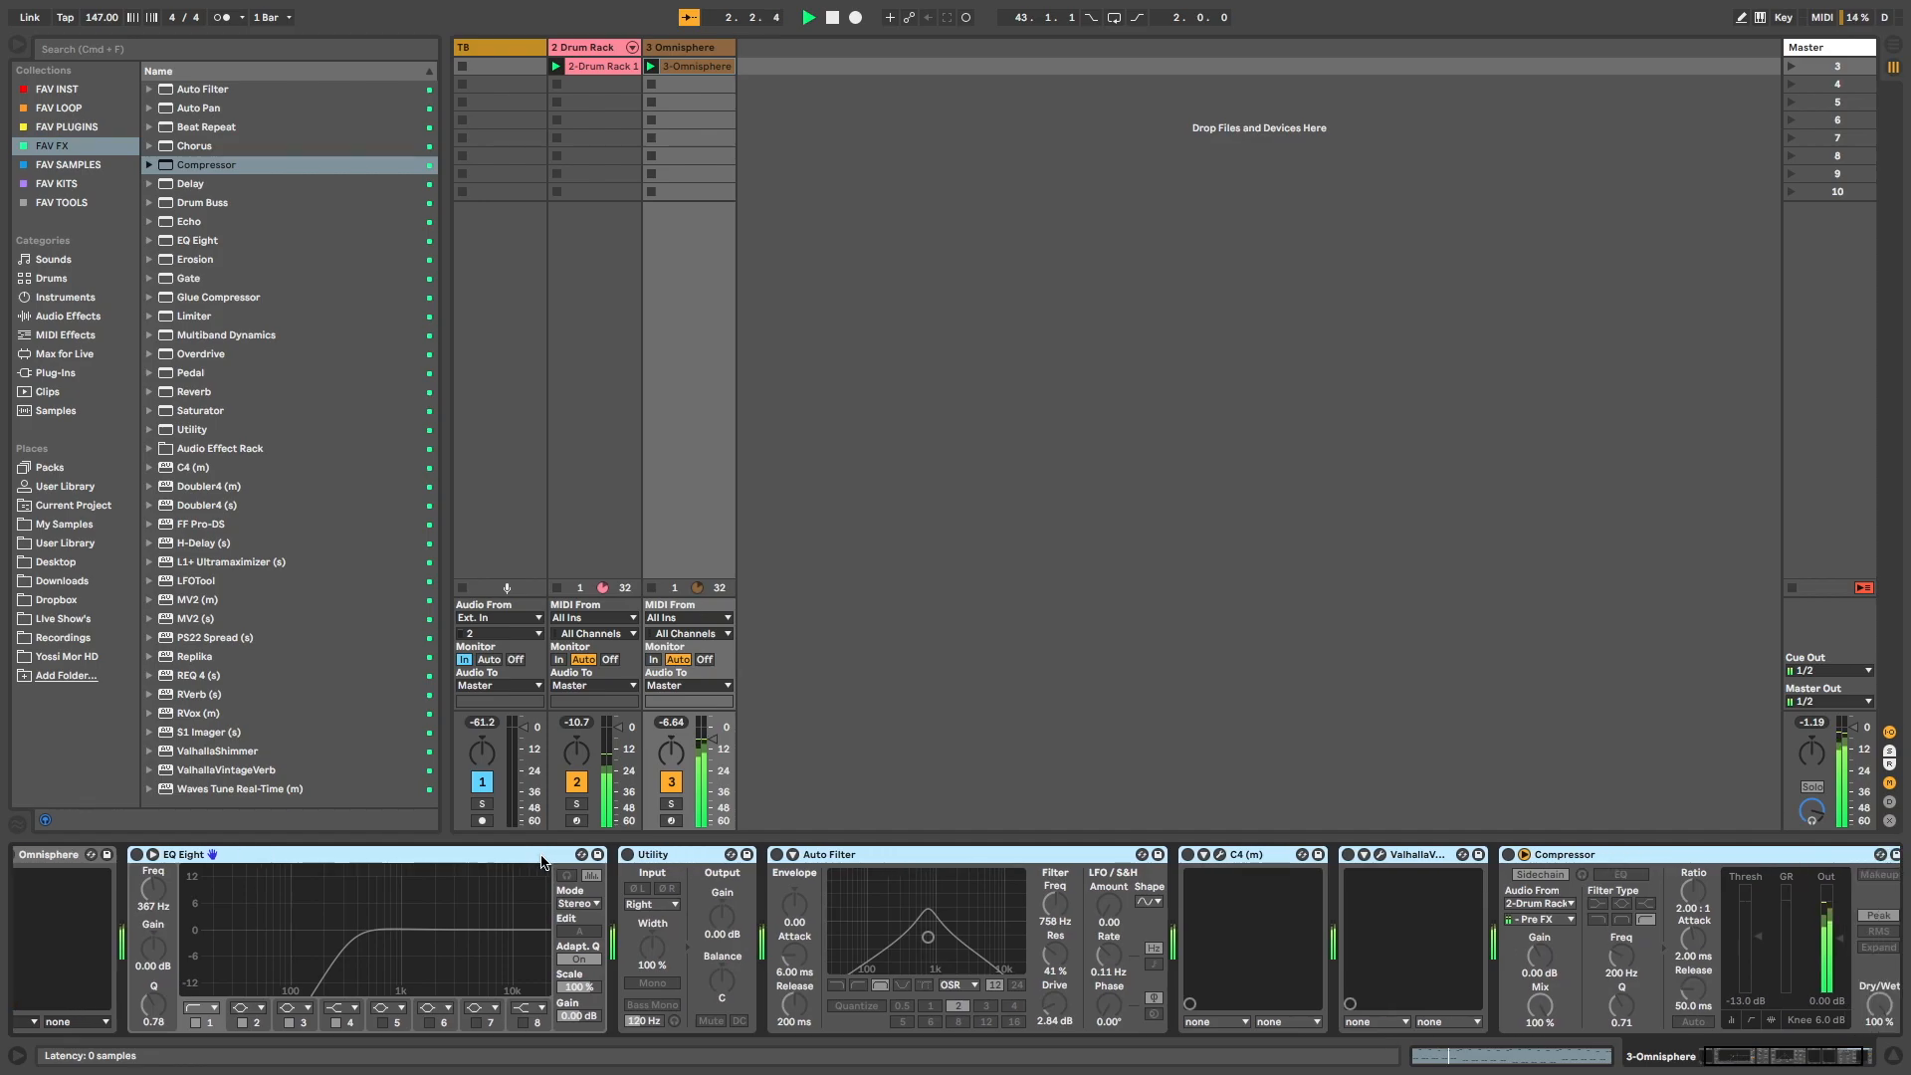
scroll(535, 864, left, 3)
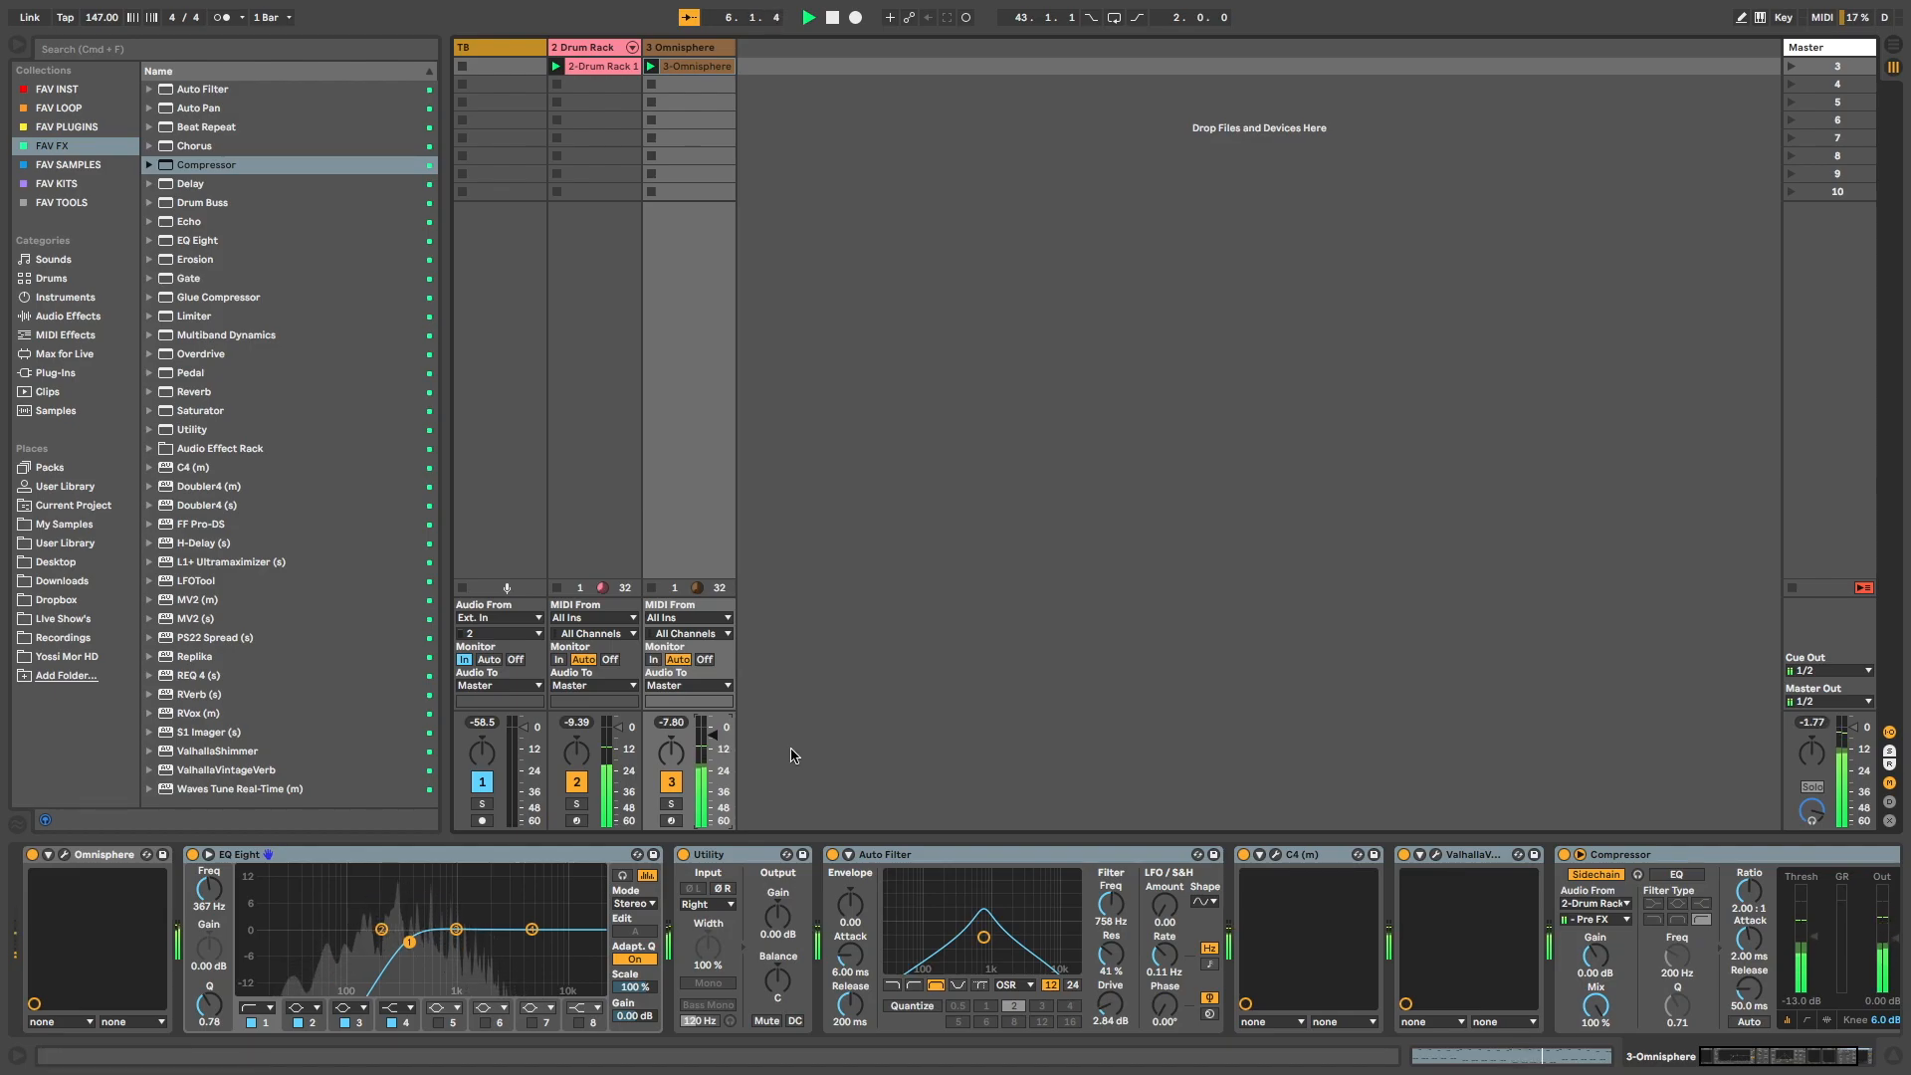
scroll(885, 878, right, 3)
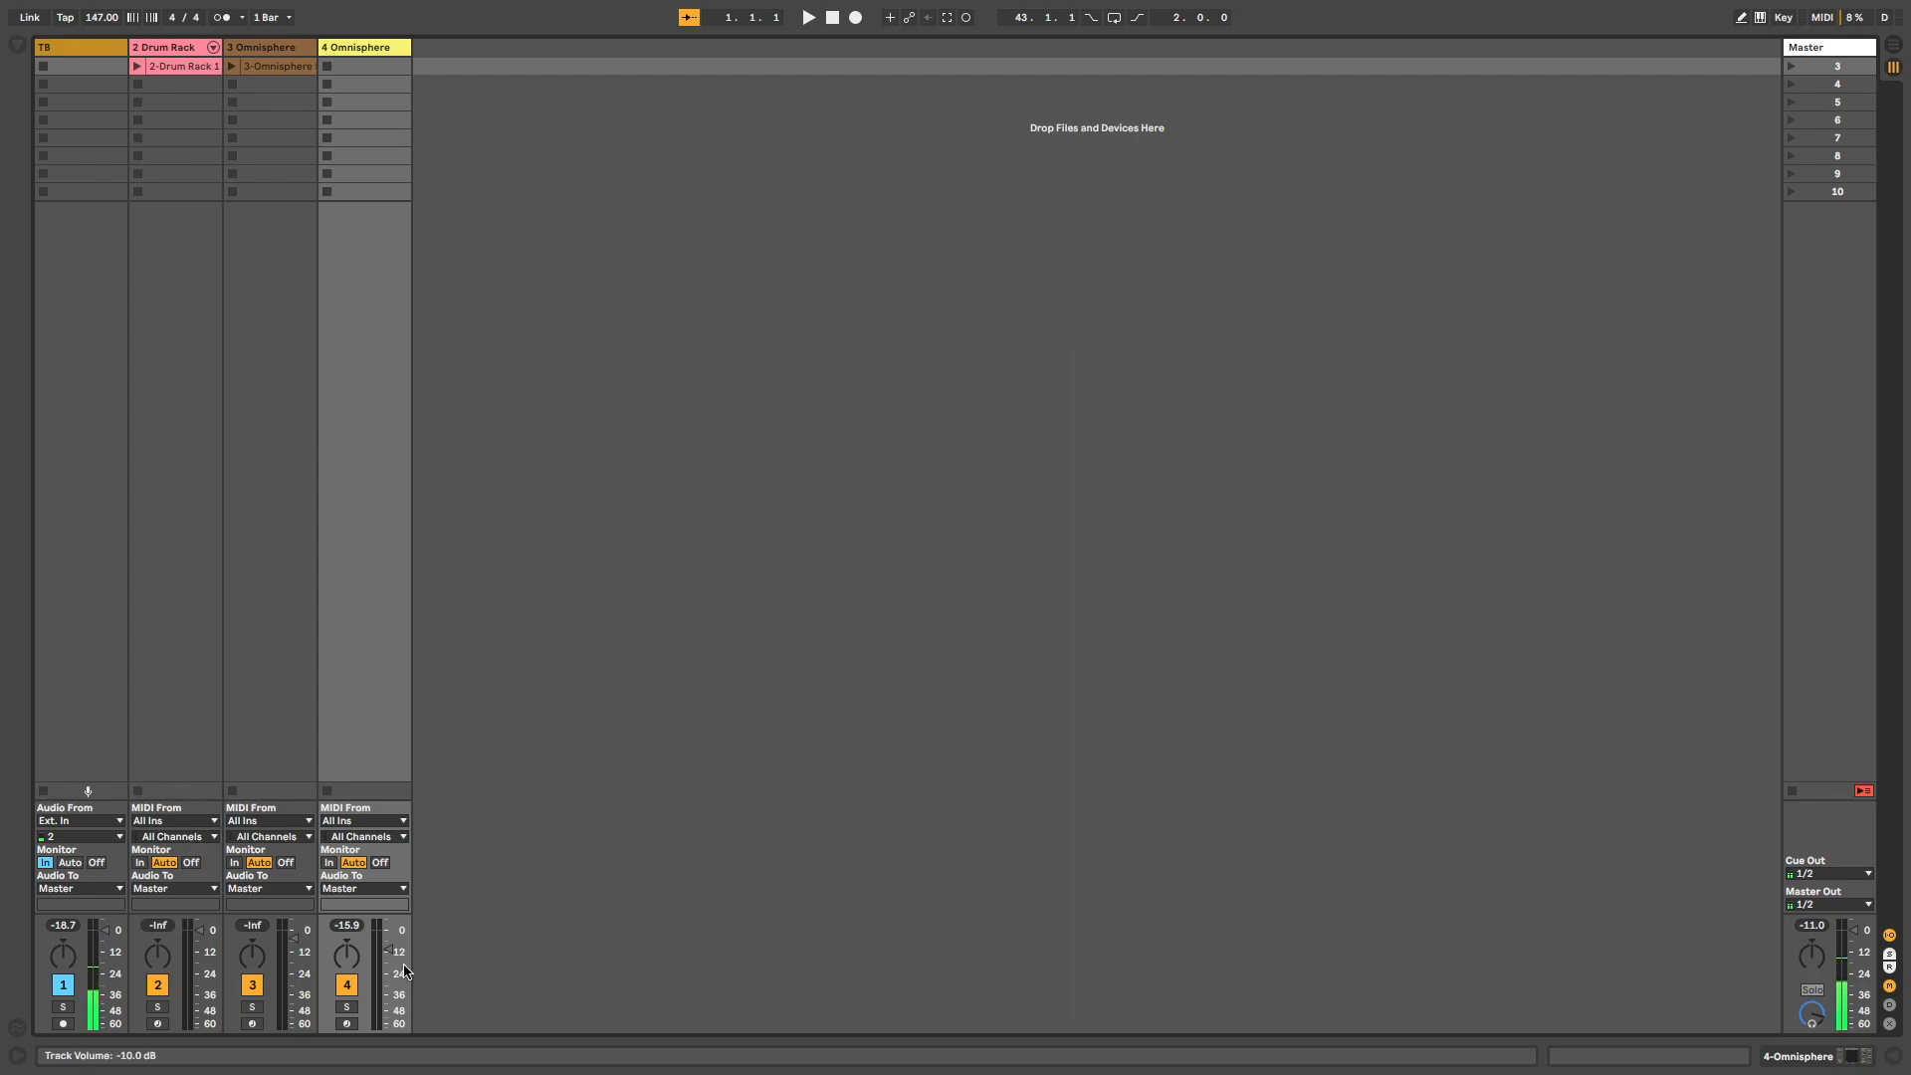
Arm the 4 Omnisphere track for recording, show its devices, and check its FM Reduction Bass patch.
click(347, 1023)
click(636, 659)
double_click(368, 47)
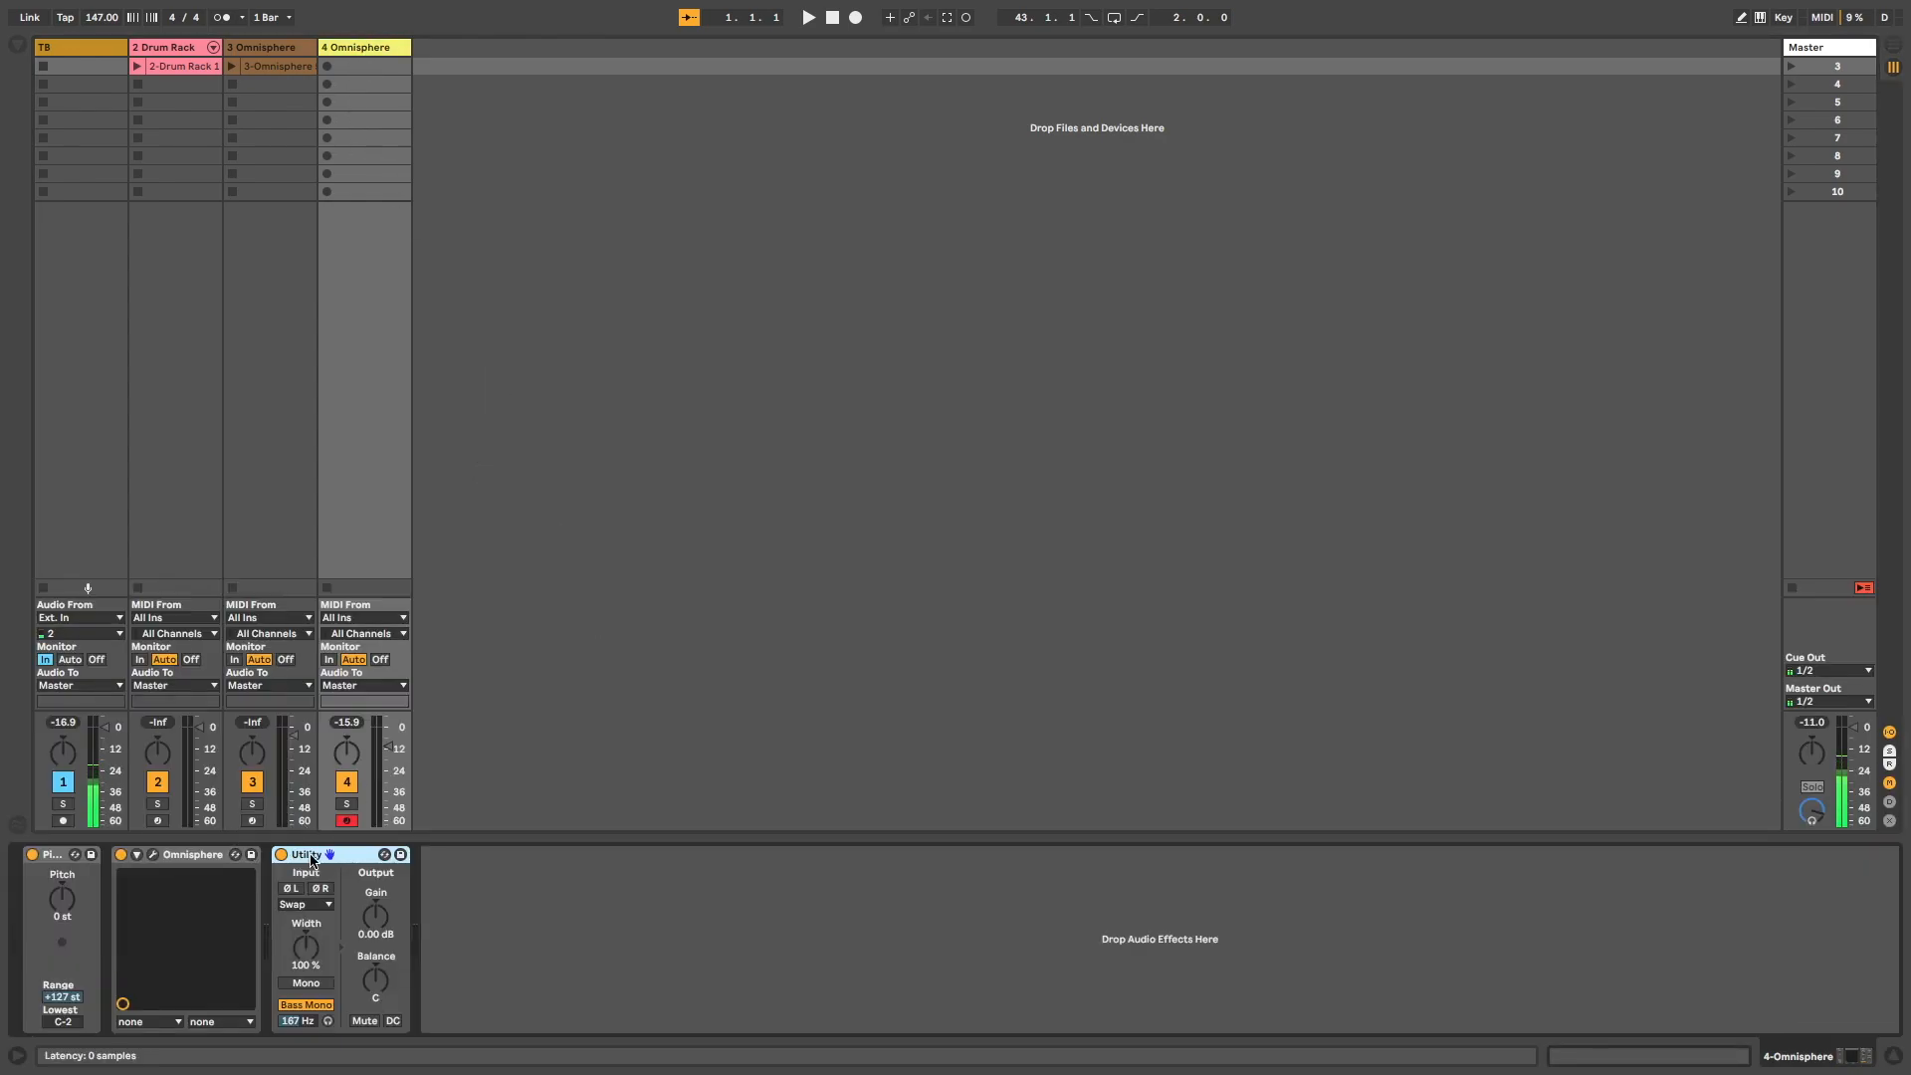
click(152, 858)
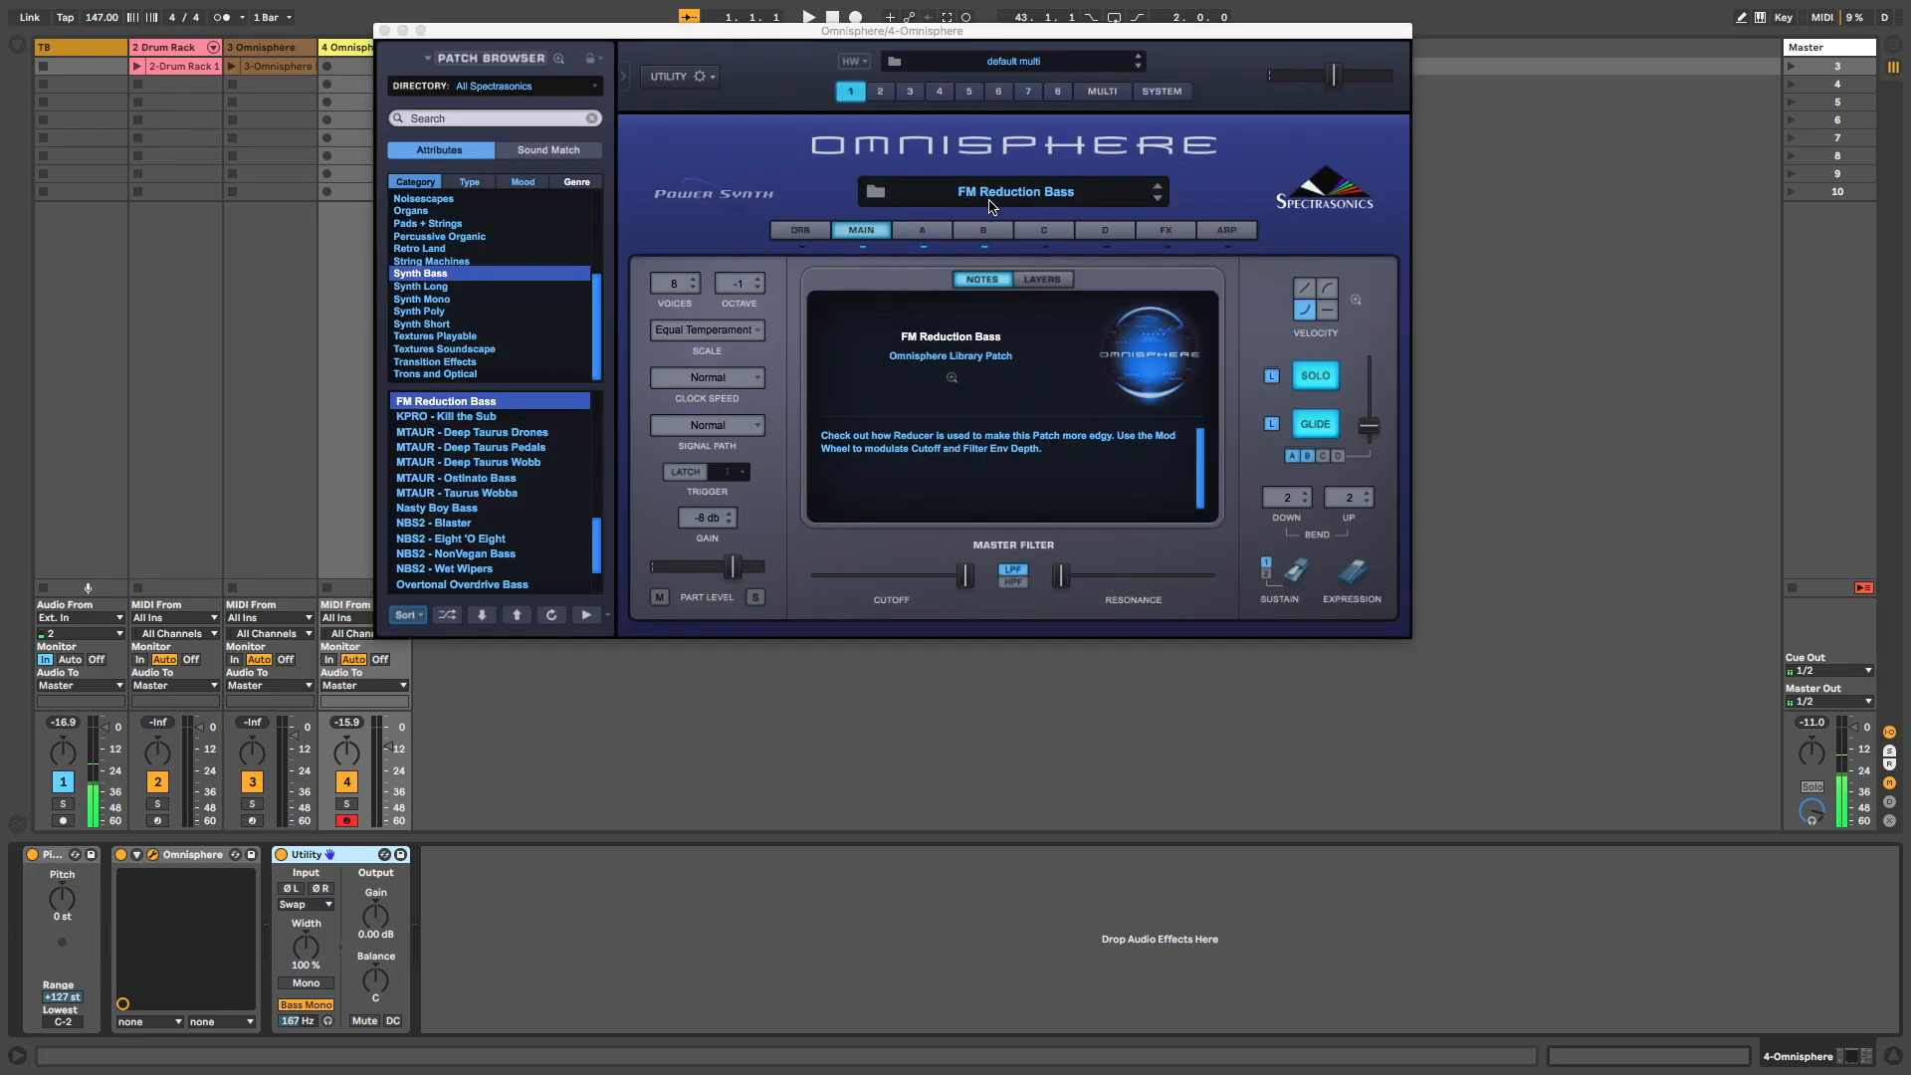
click(384, 32)
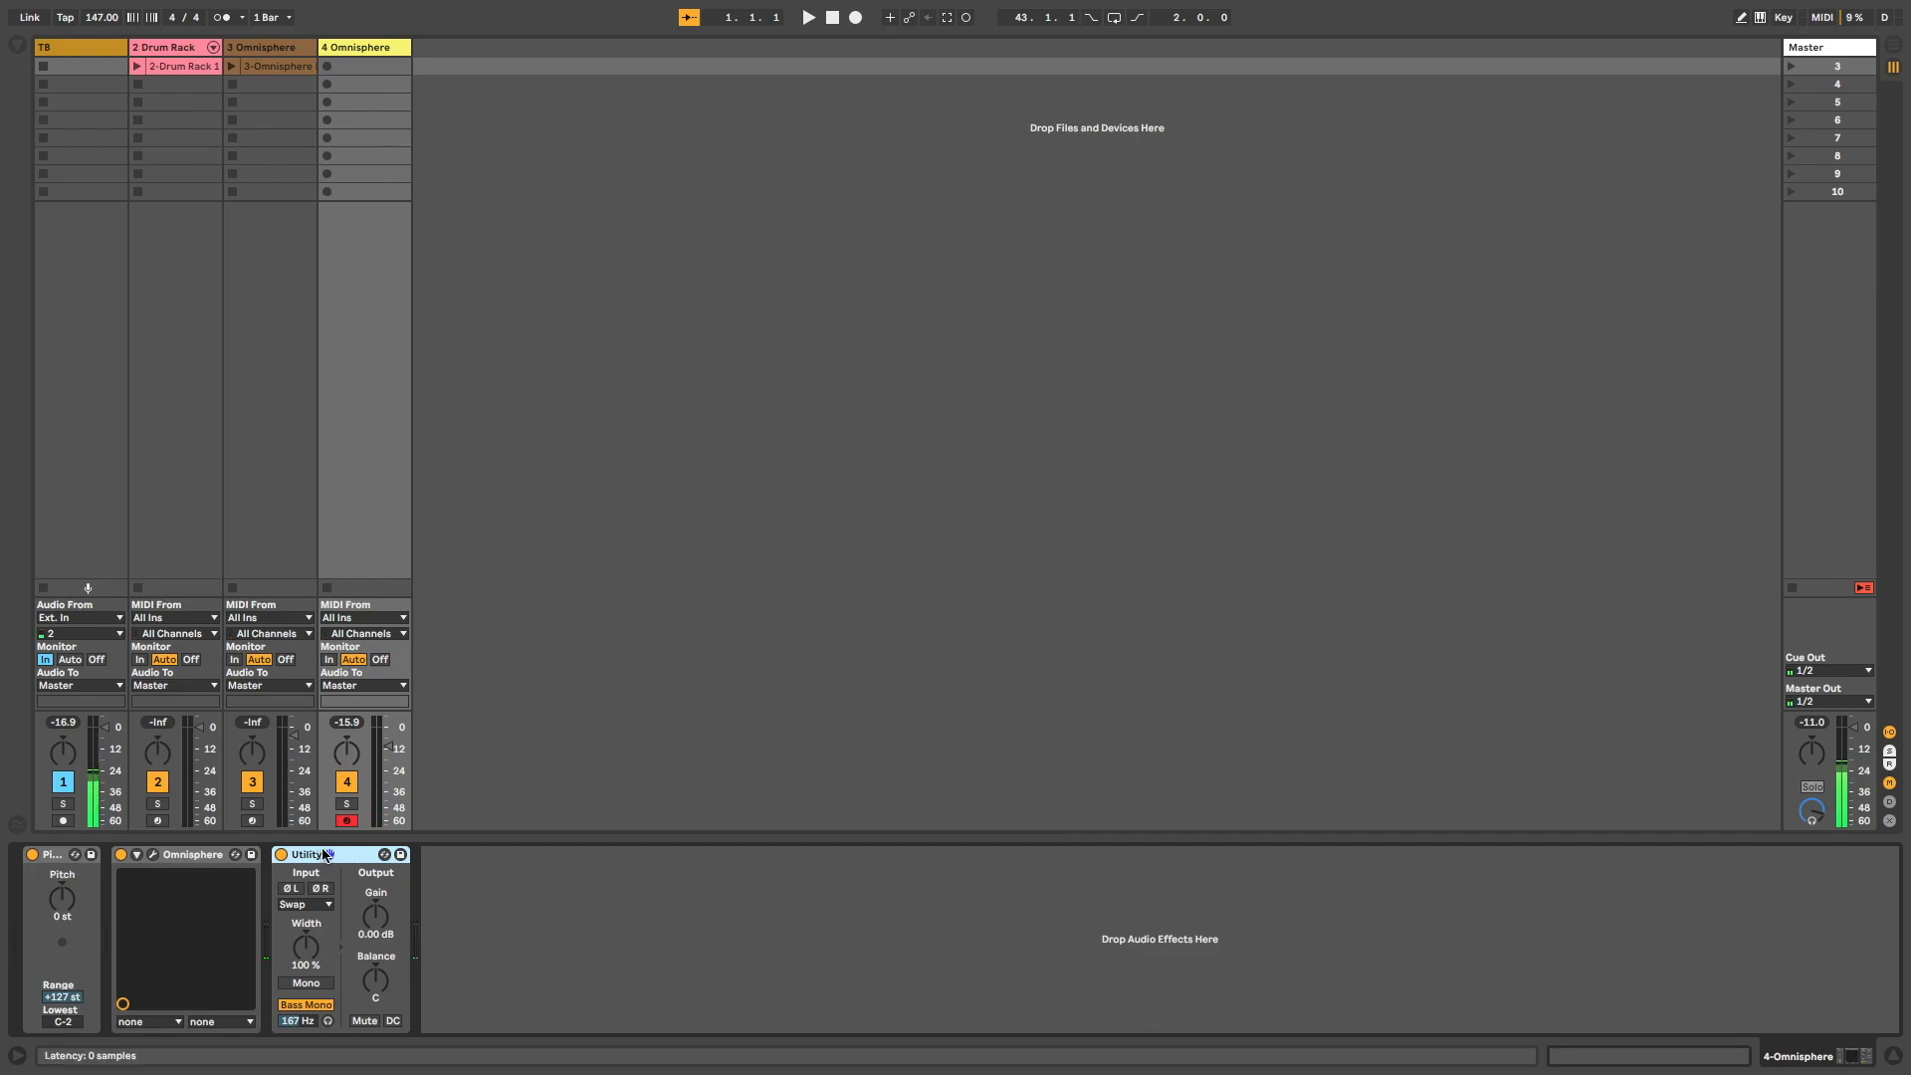
Compare the bass Utility's Bass Mono on and off, solo its low range, and set its frequency to 189 Hz.
click(305, 1006)
click(306, 1006)
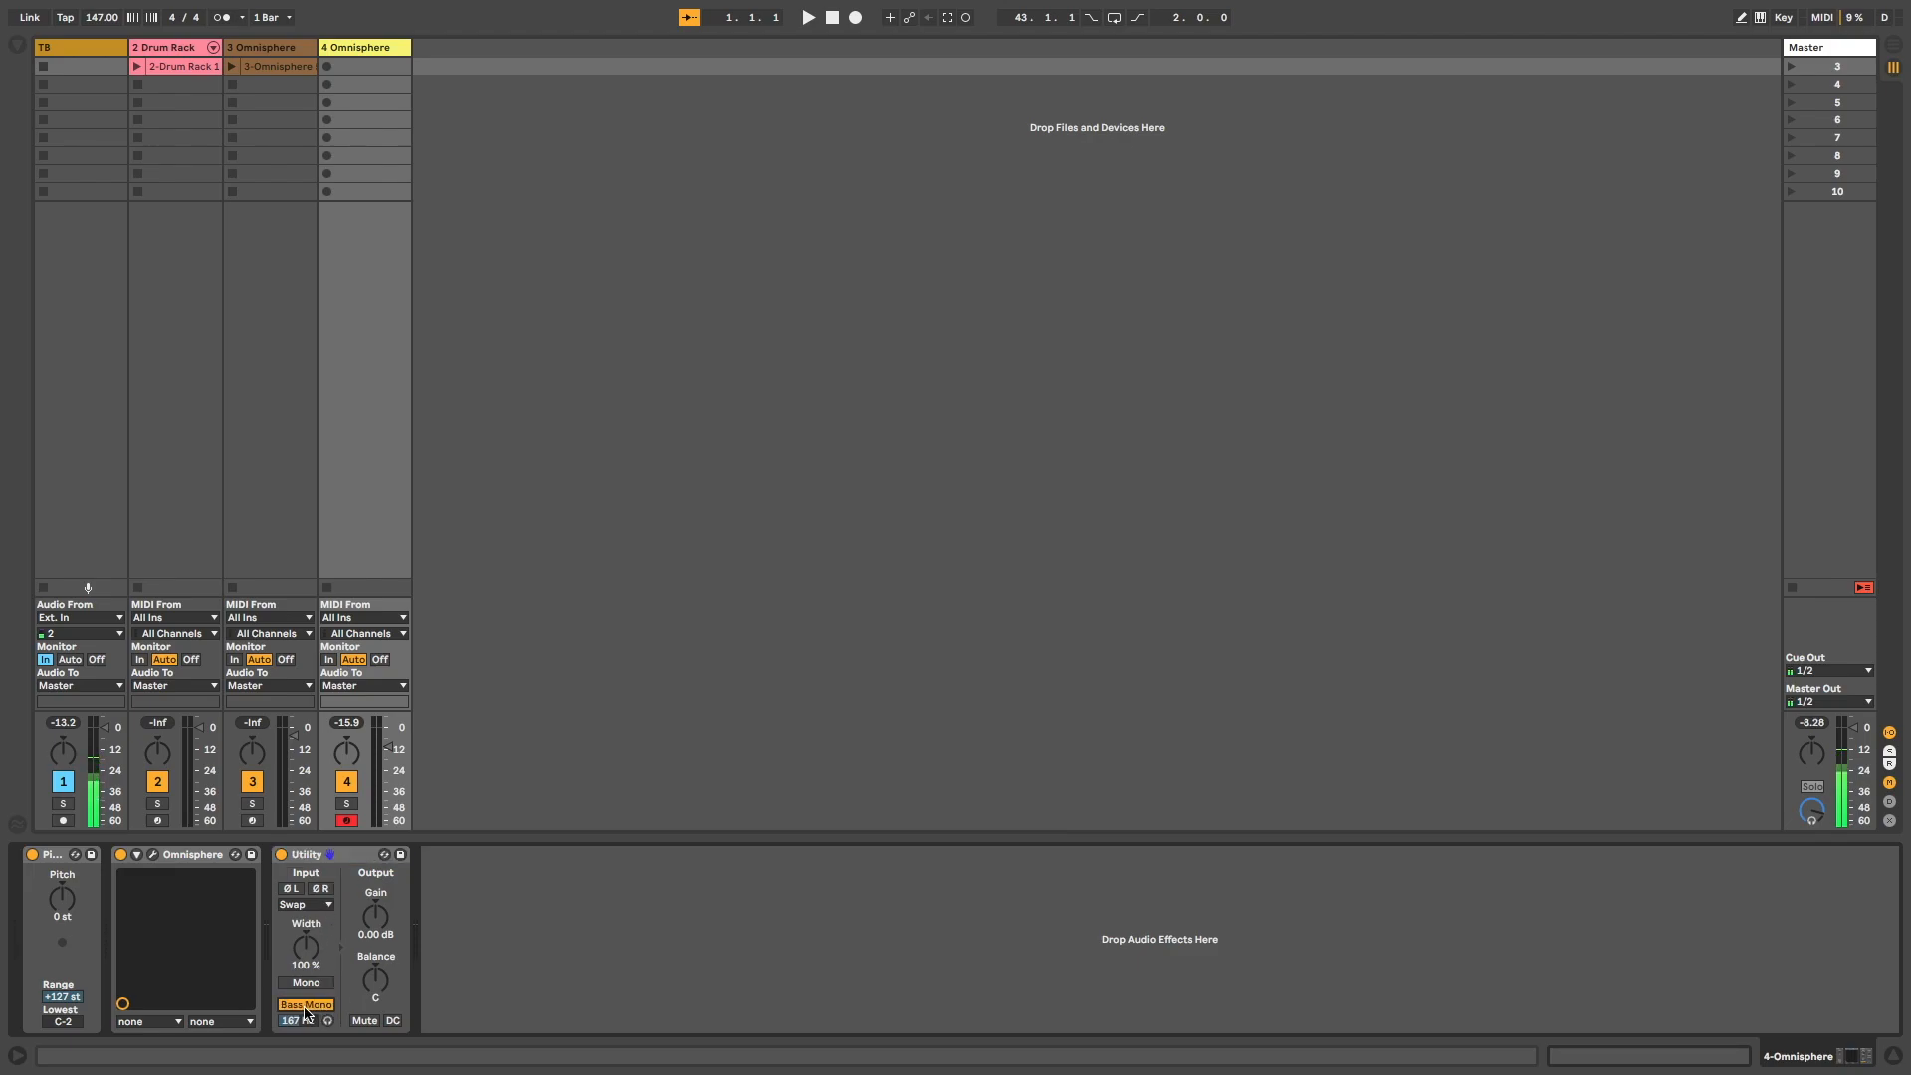
click(304, 1007)
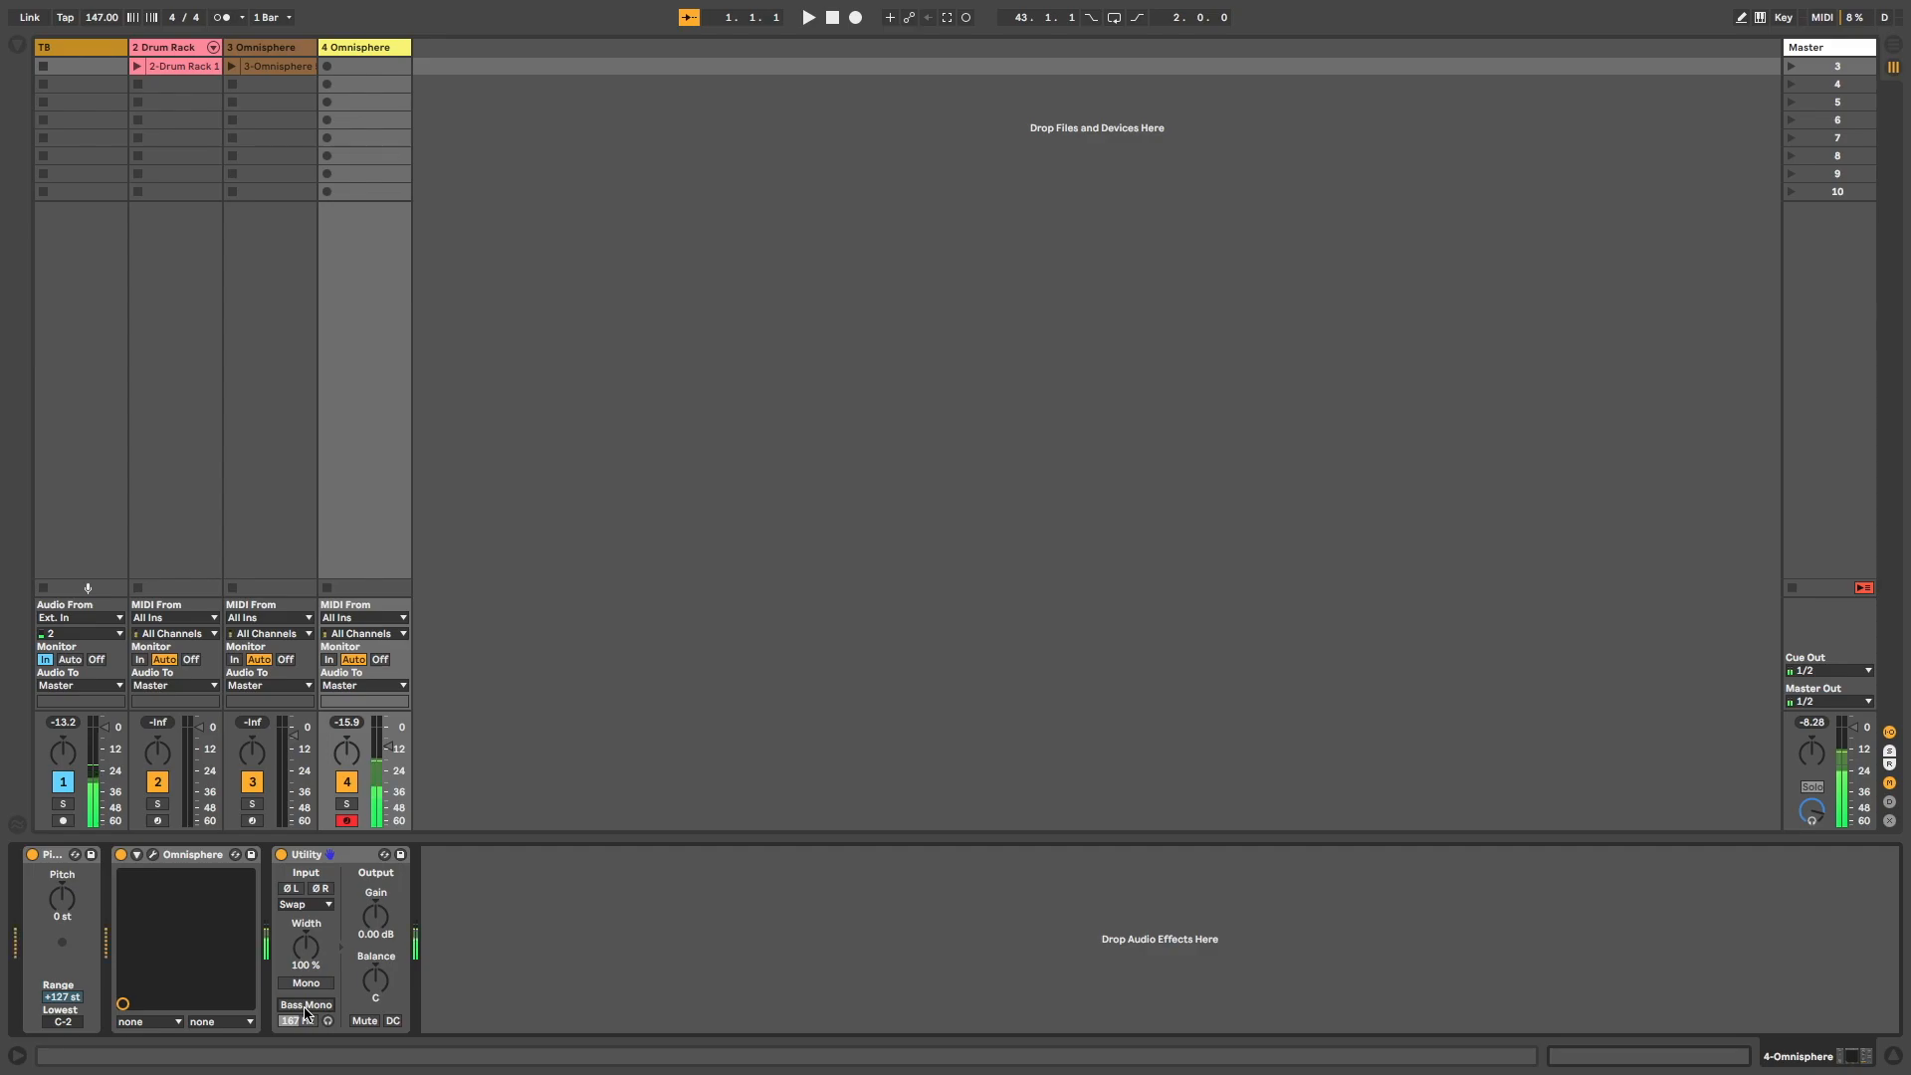
click(304, 1006)
click(328, 1021)
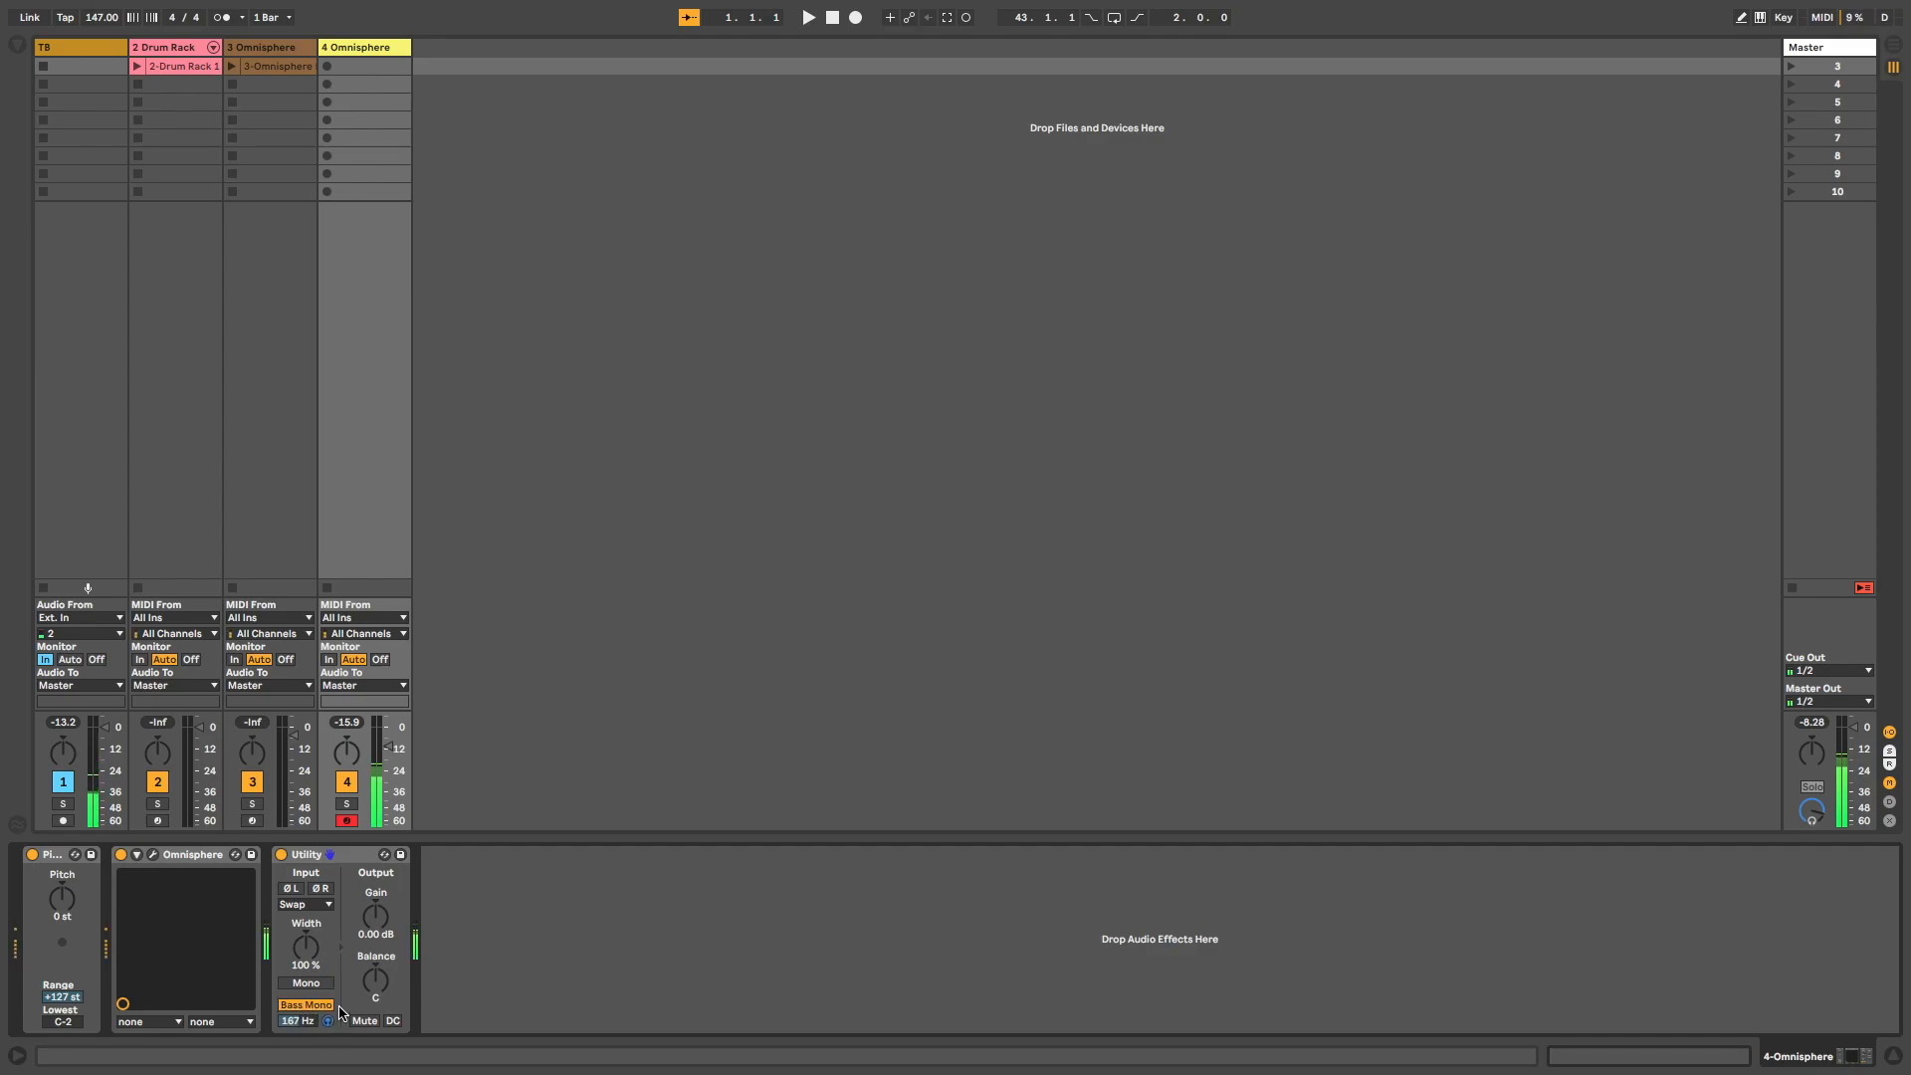
drag(297, 1024, 296, 1005)
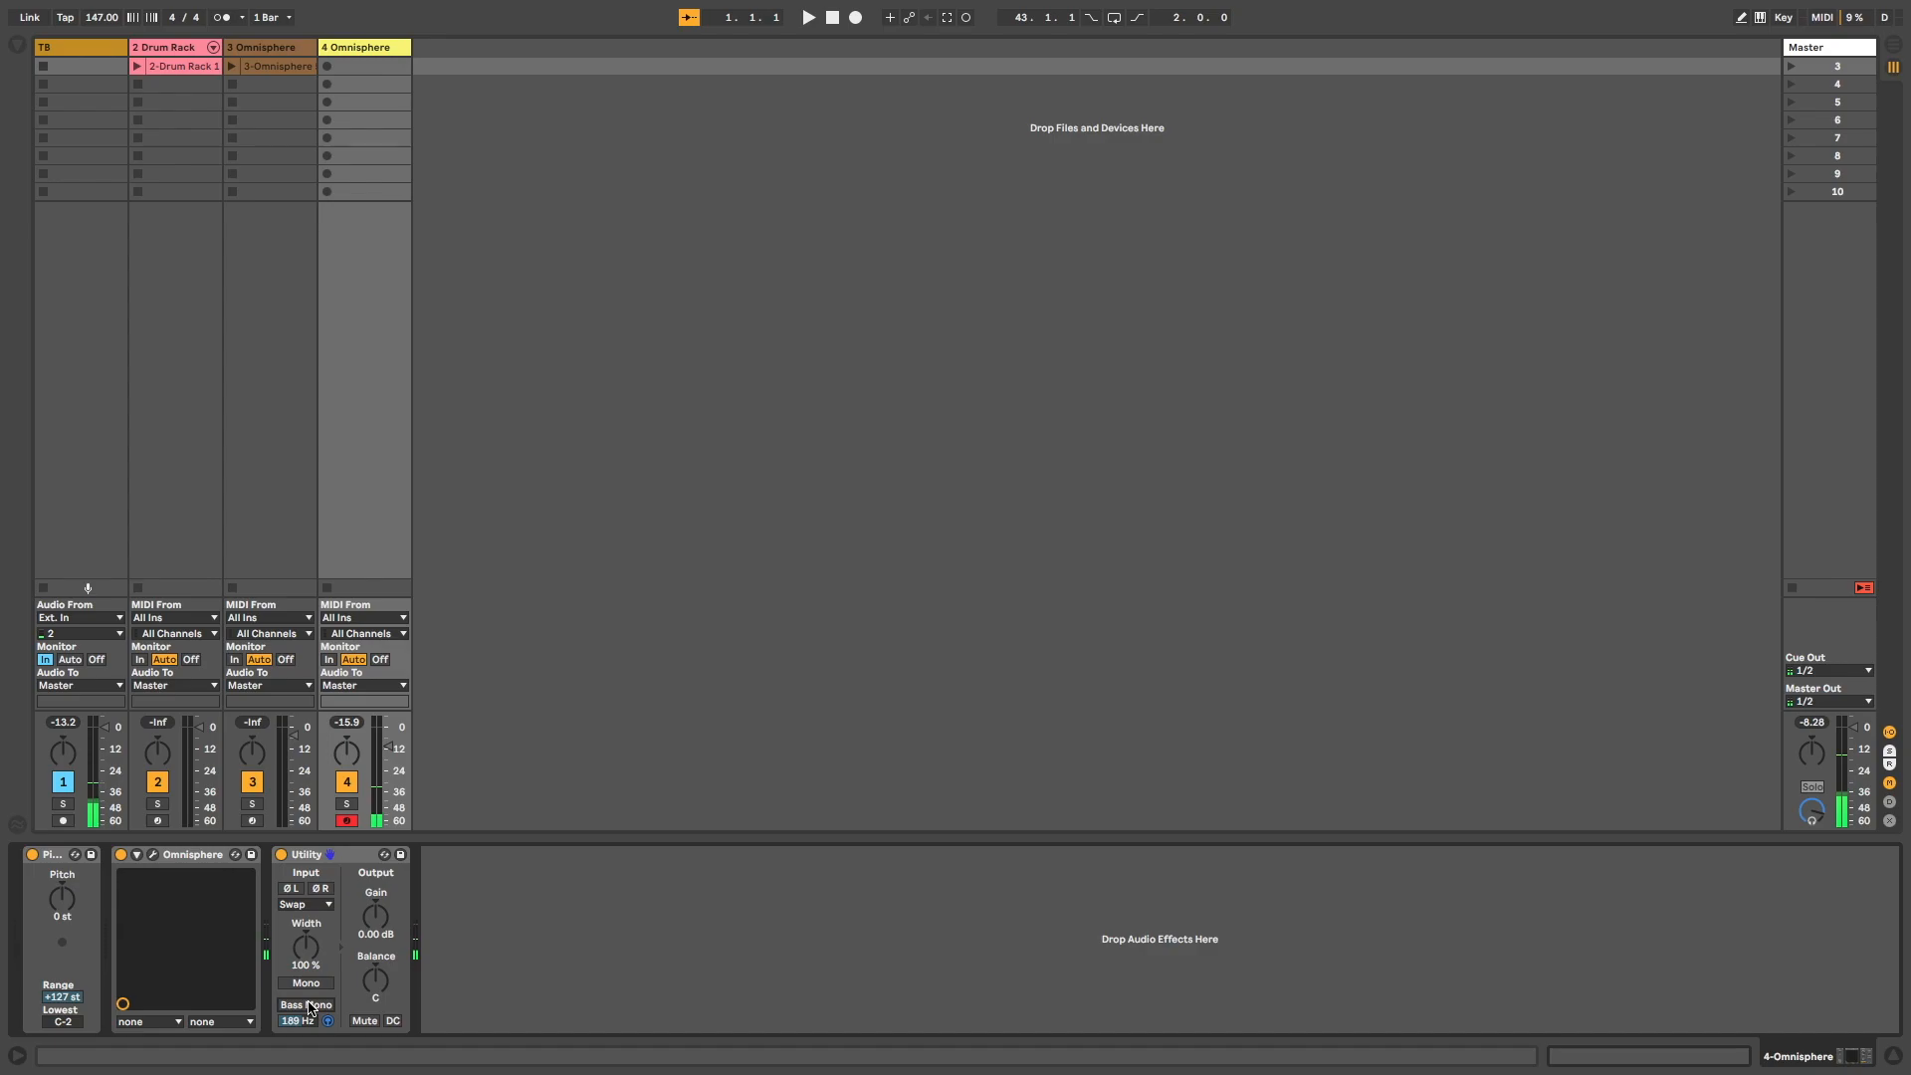
click(366, 68)
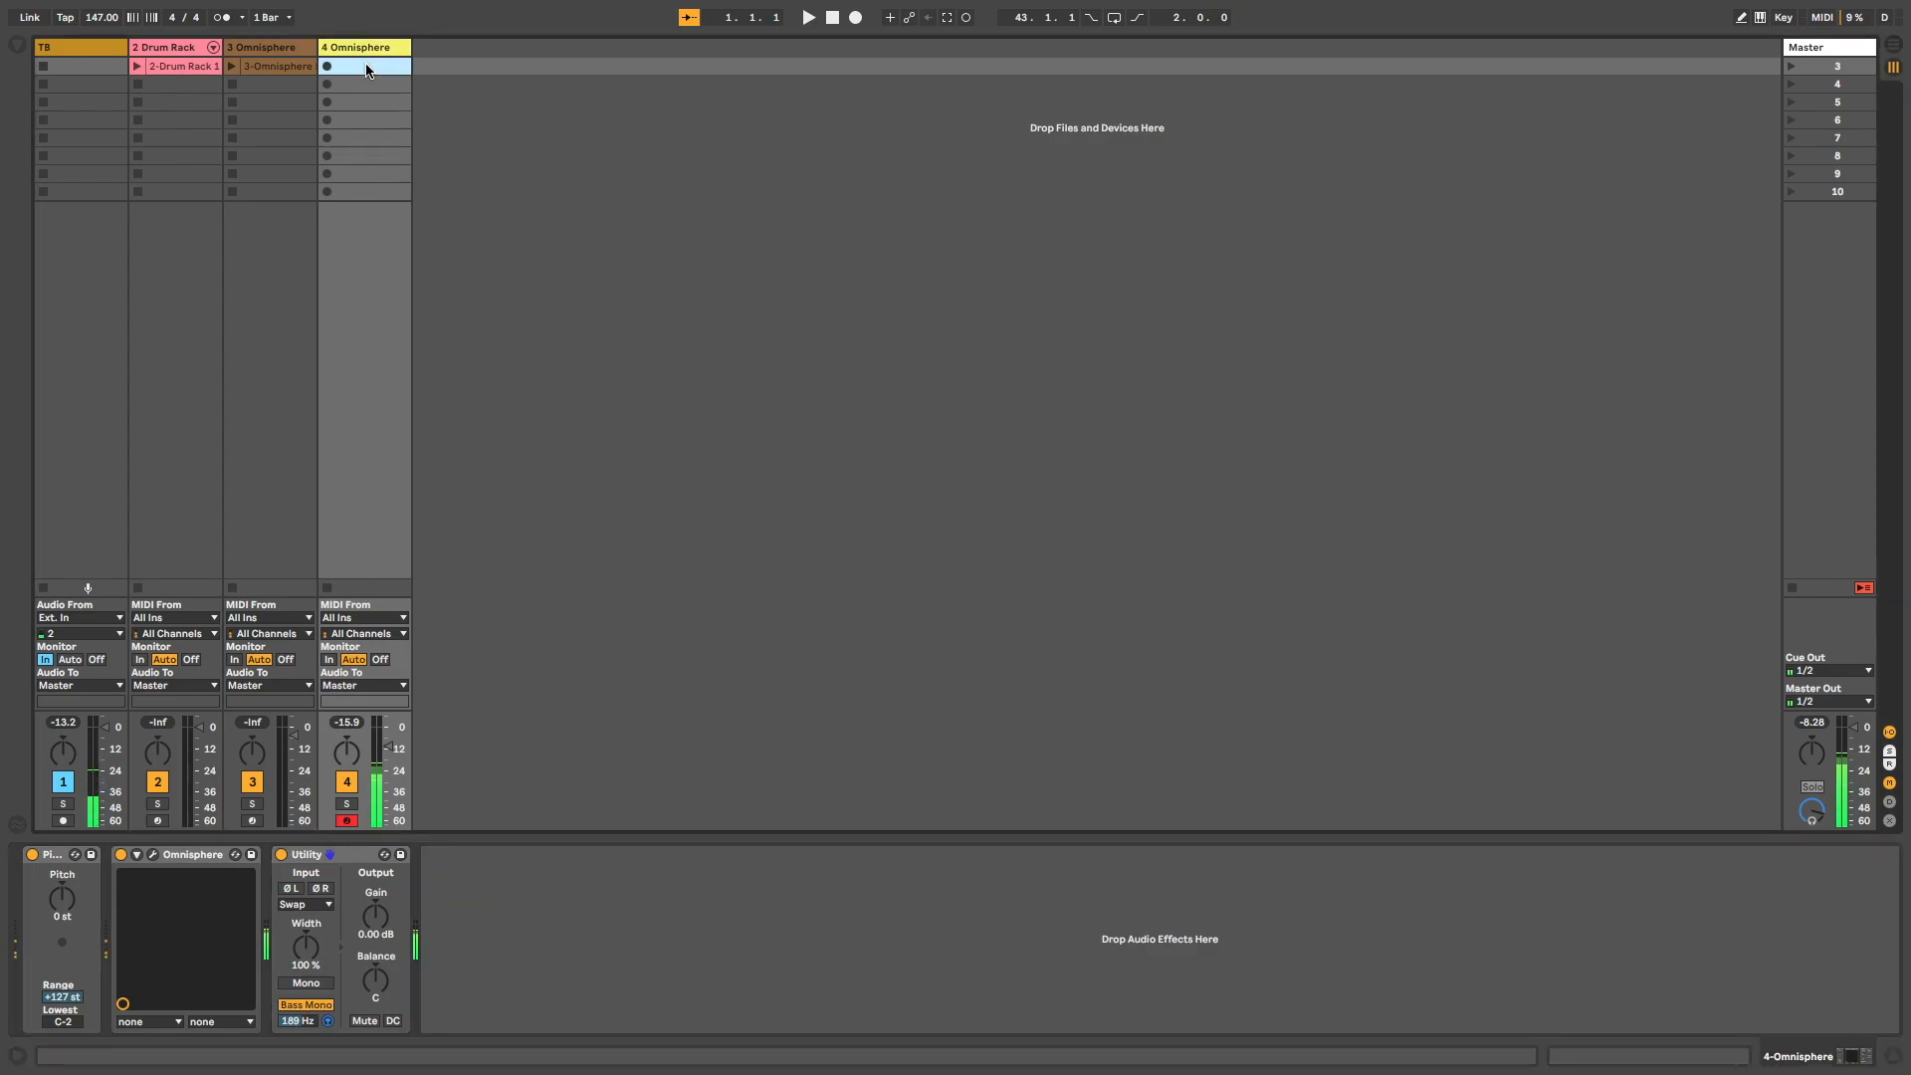
click(328, 1021)
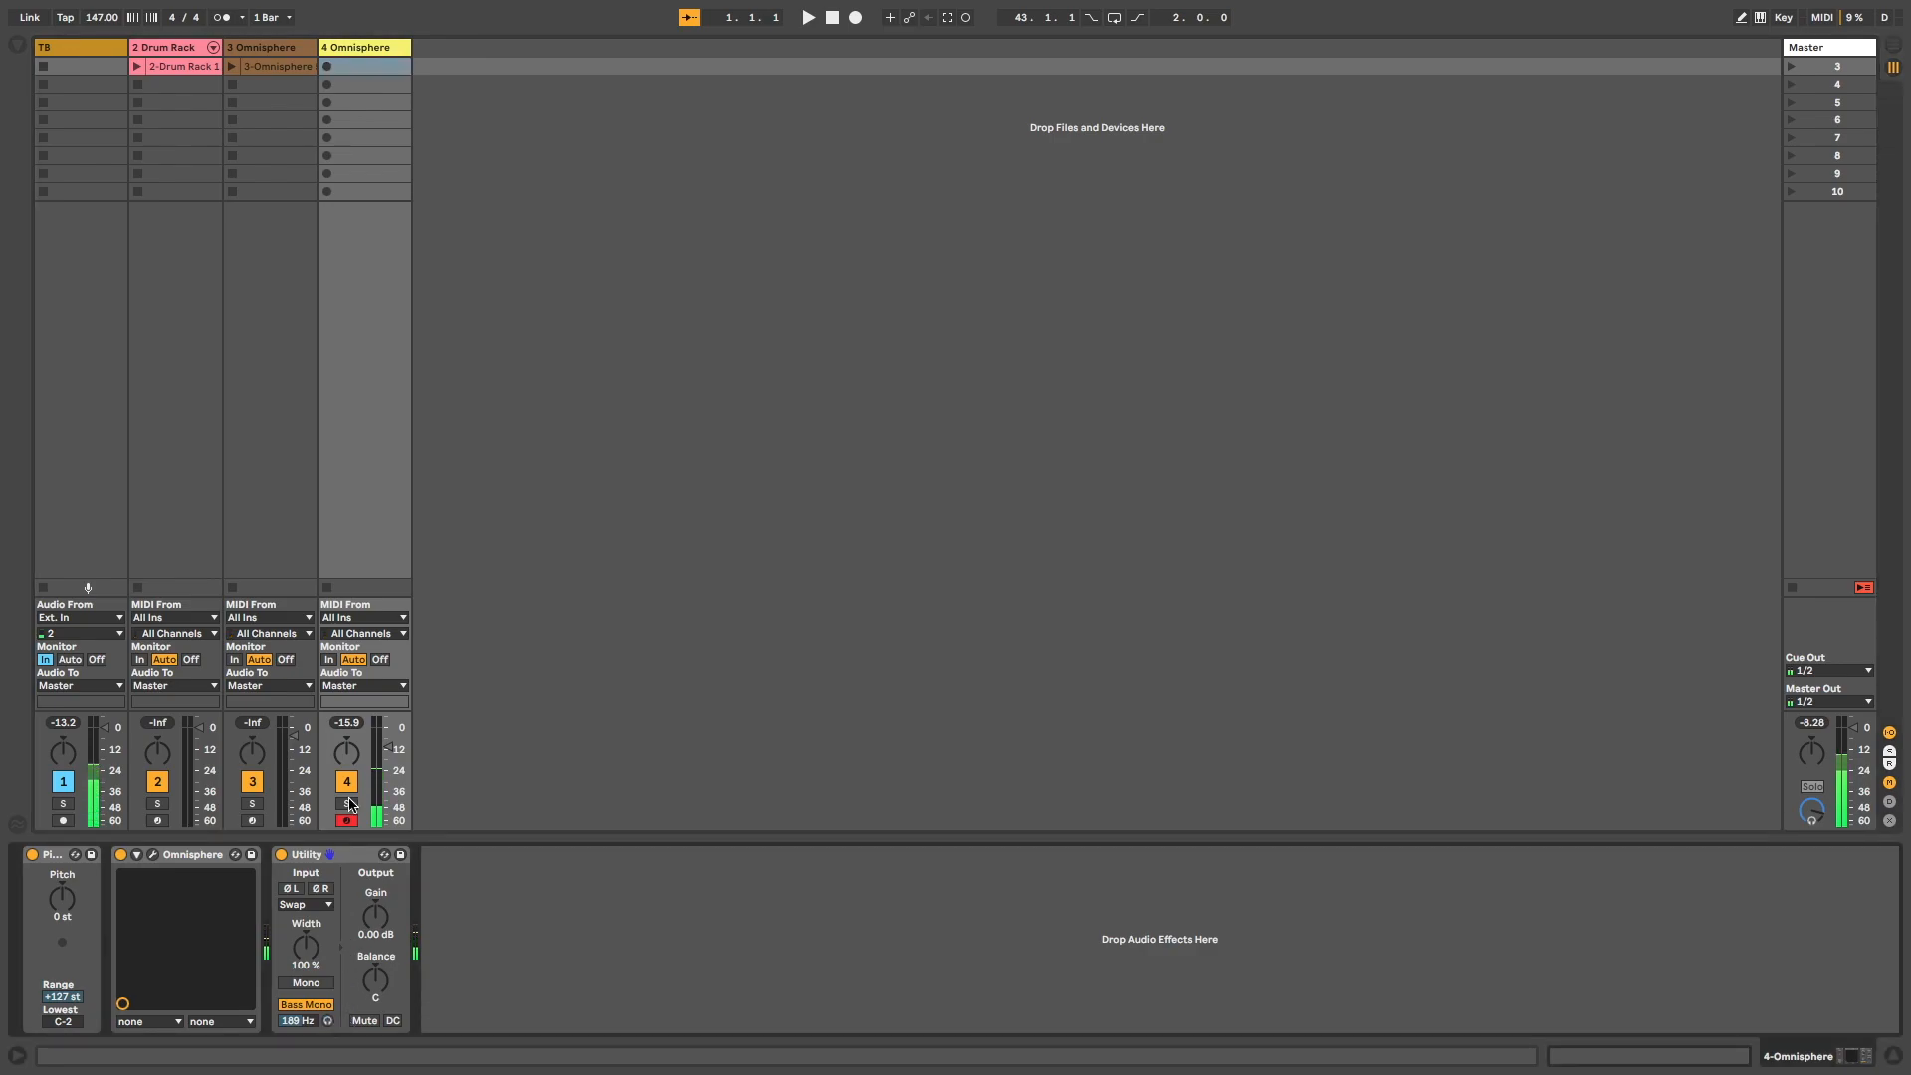
Record an eight-bar bass line into the scene 3 slot of the 4 Omnisphere track.
click(357, 49)
click(357, 69)
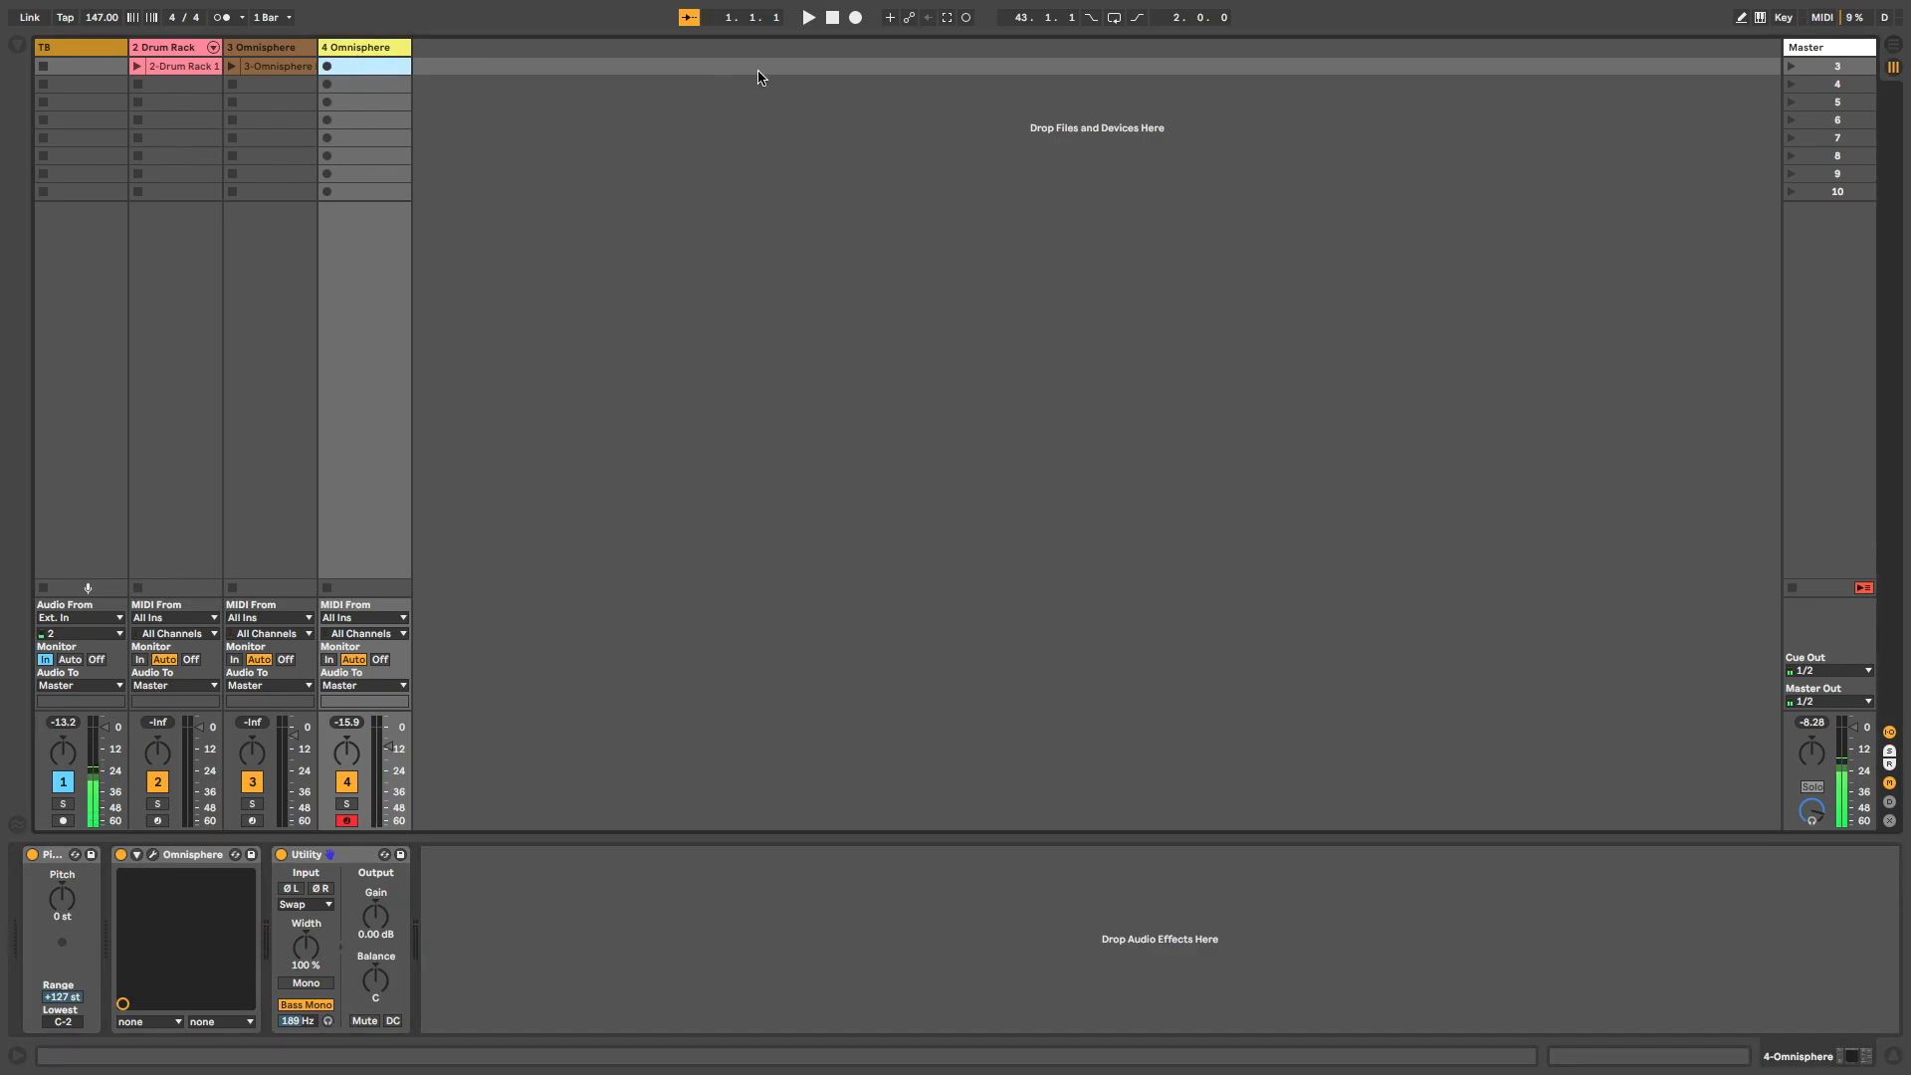
key(space)
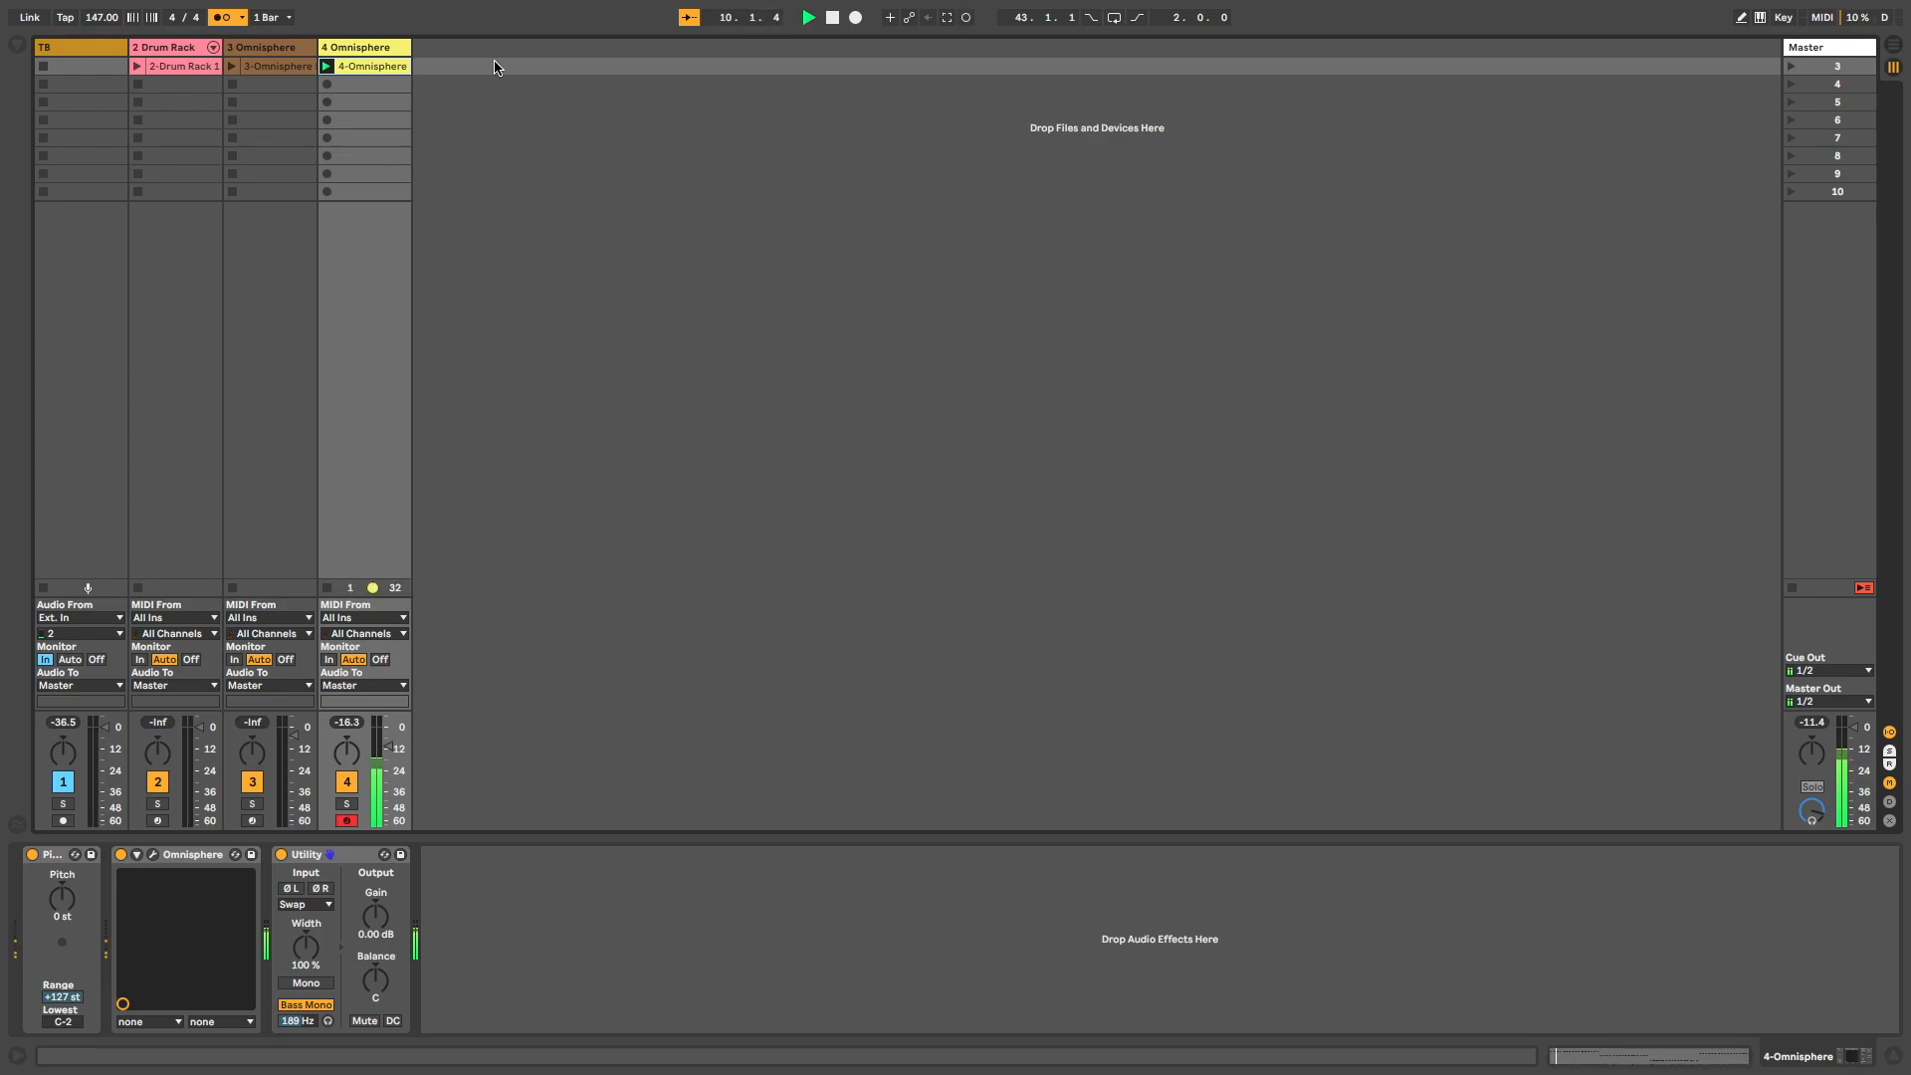
Quantize the starts and ends of all notes in the 4-Omnisphere bass clip to 1/8 at 100 %.
click(371, 65)
click(806, 811)
key(ctrl+a)
key(ctrl+u)
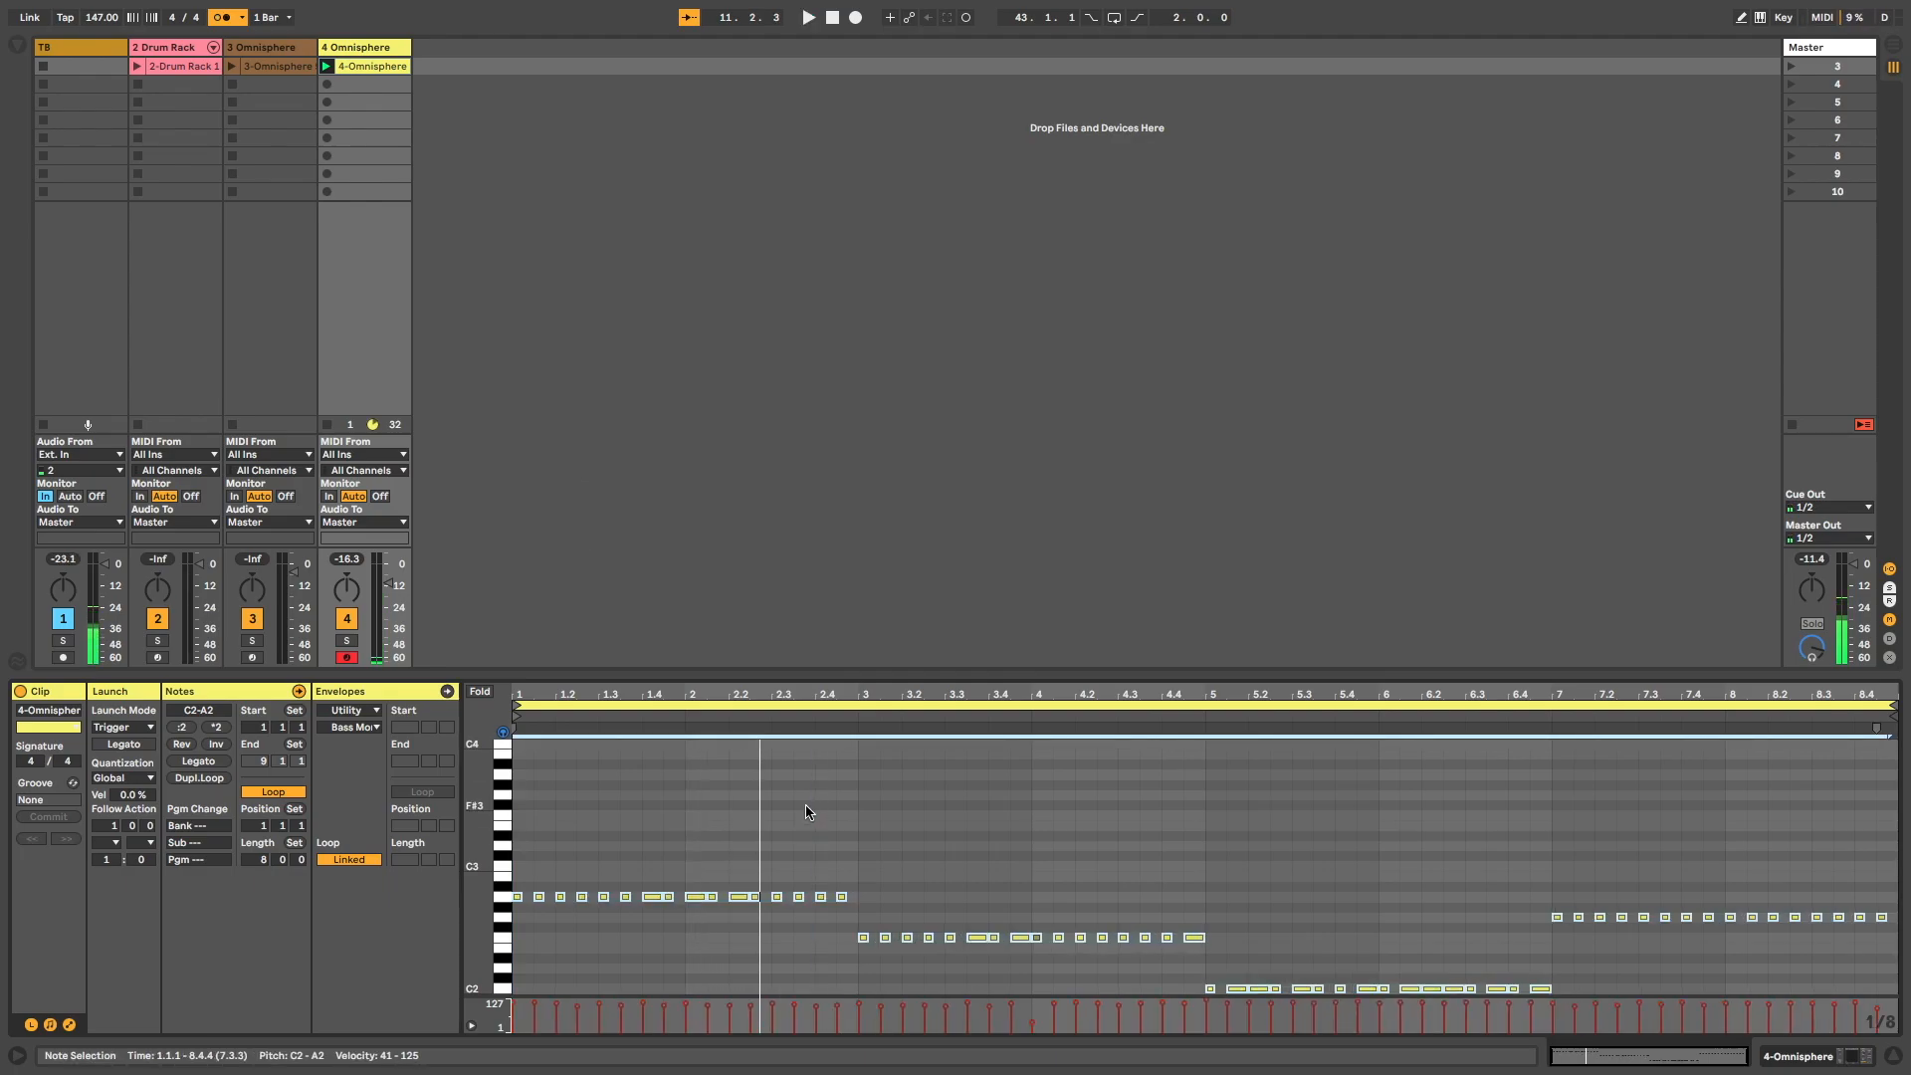
key(ctrl+shift+u)
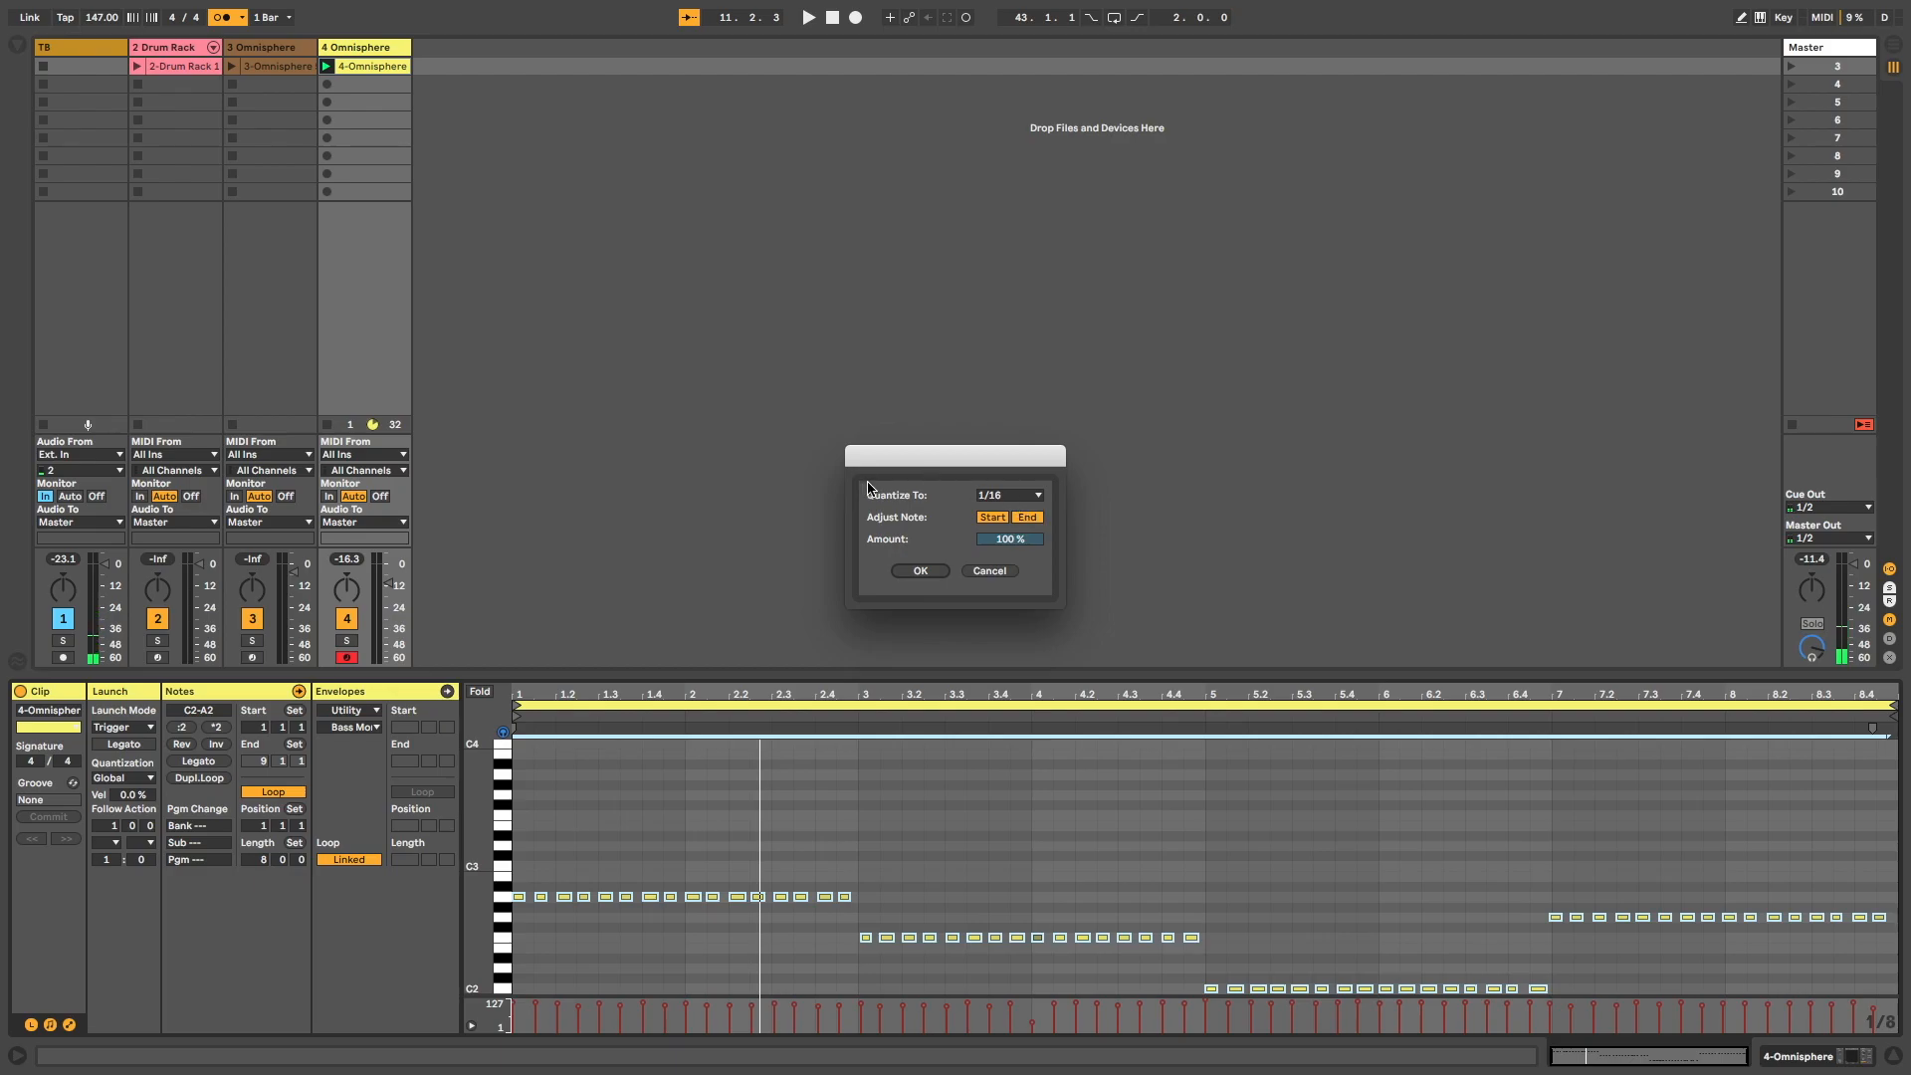
click(1014, 498)
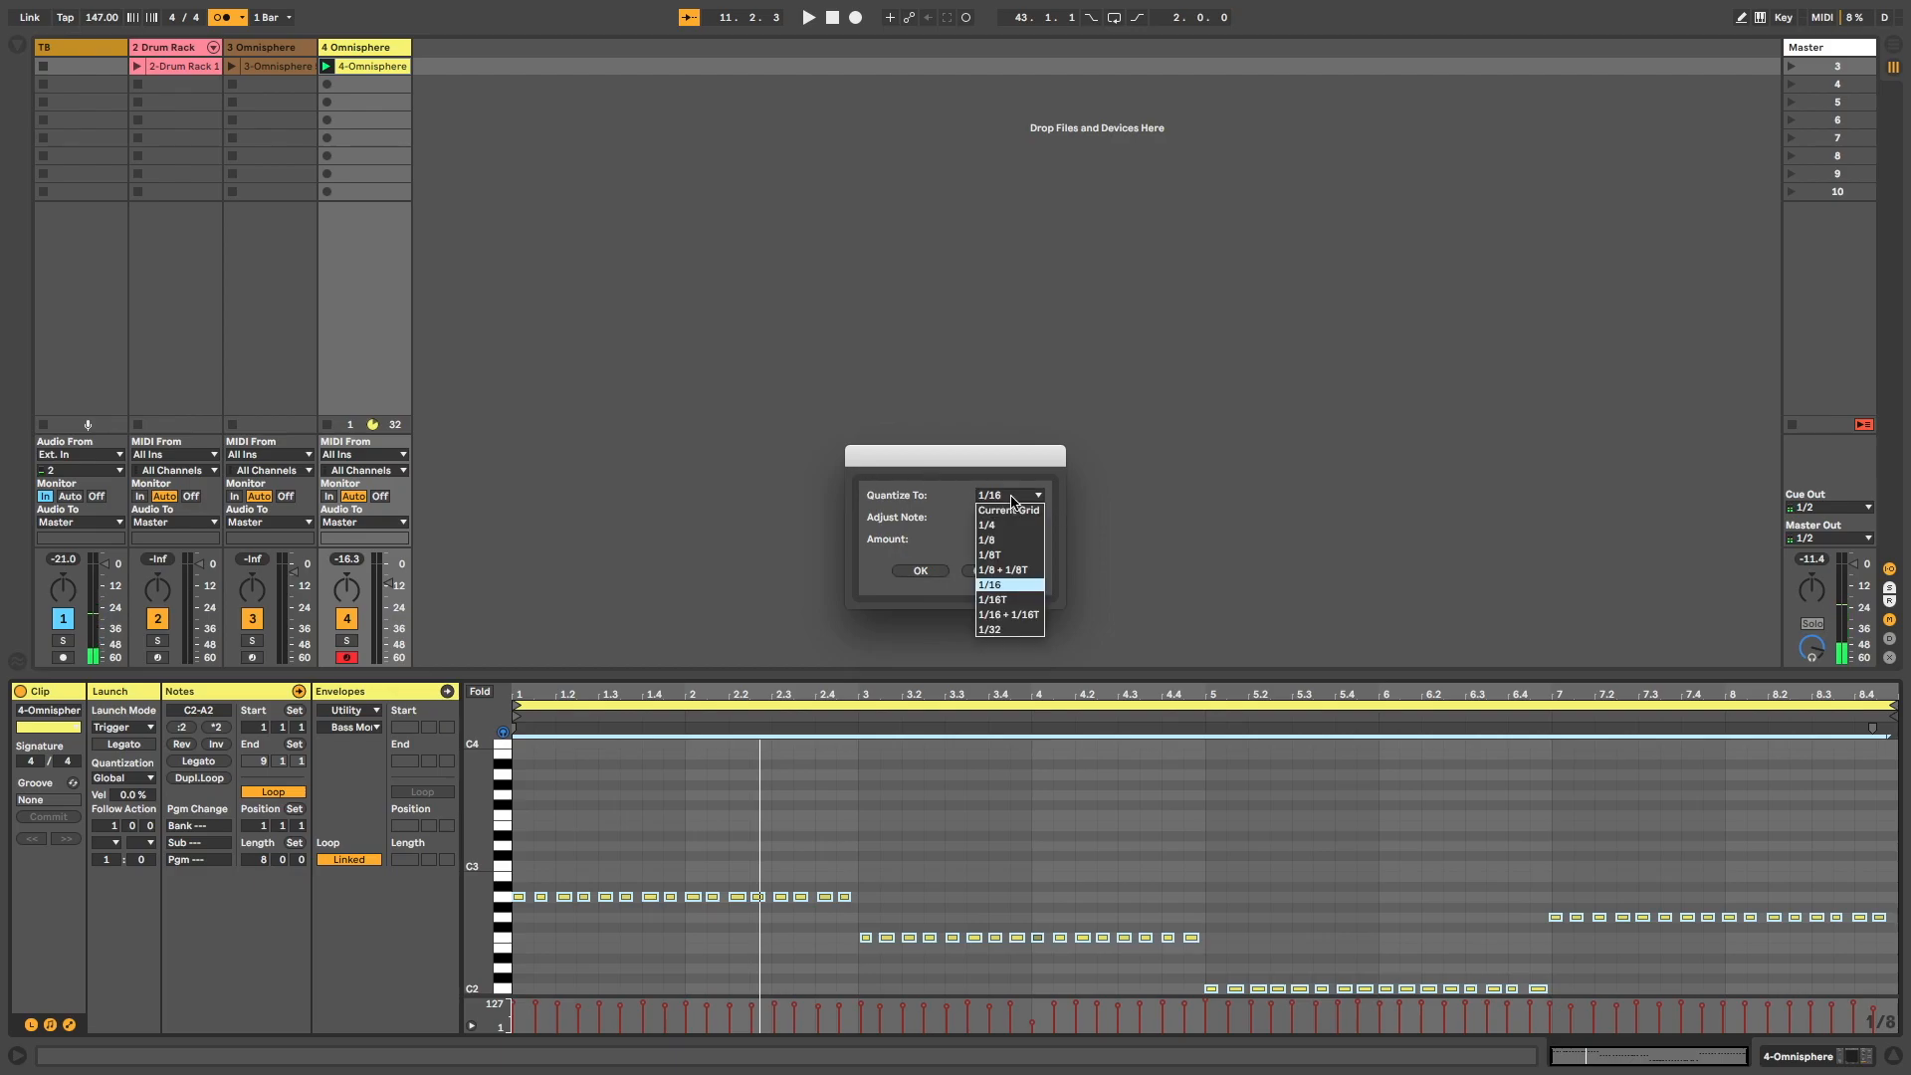
click(1014, 540)
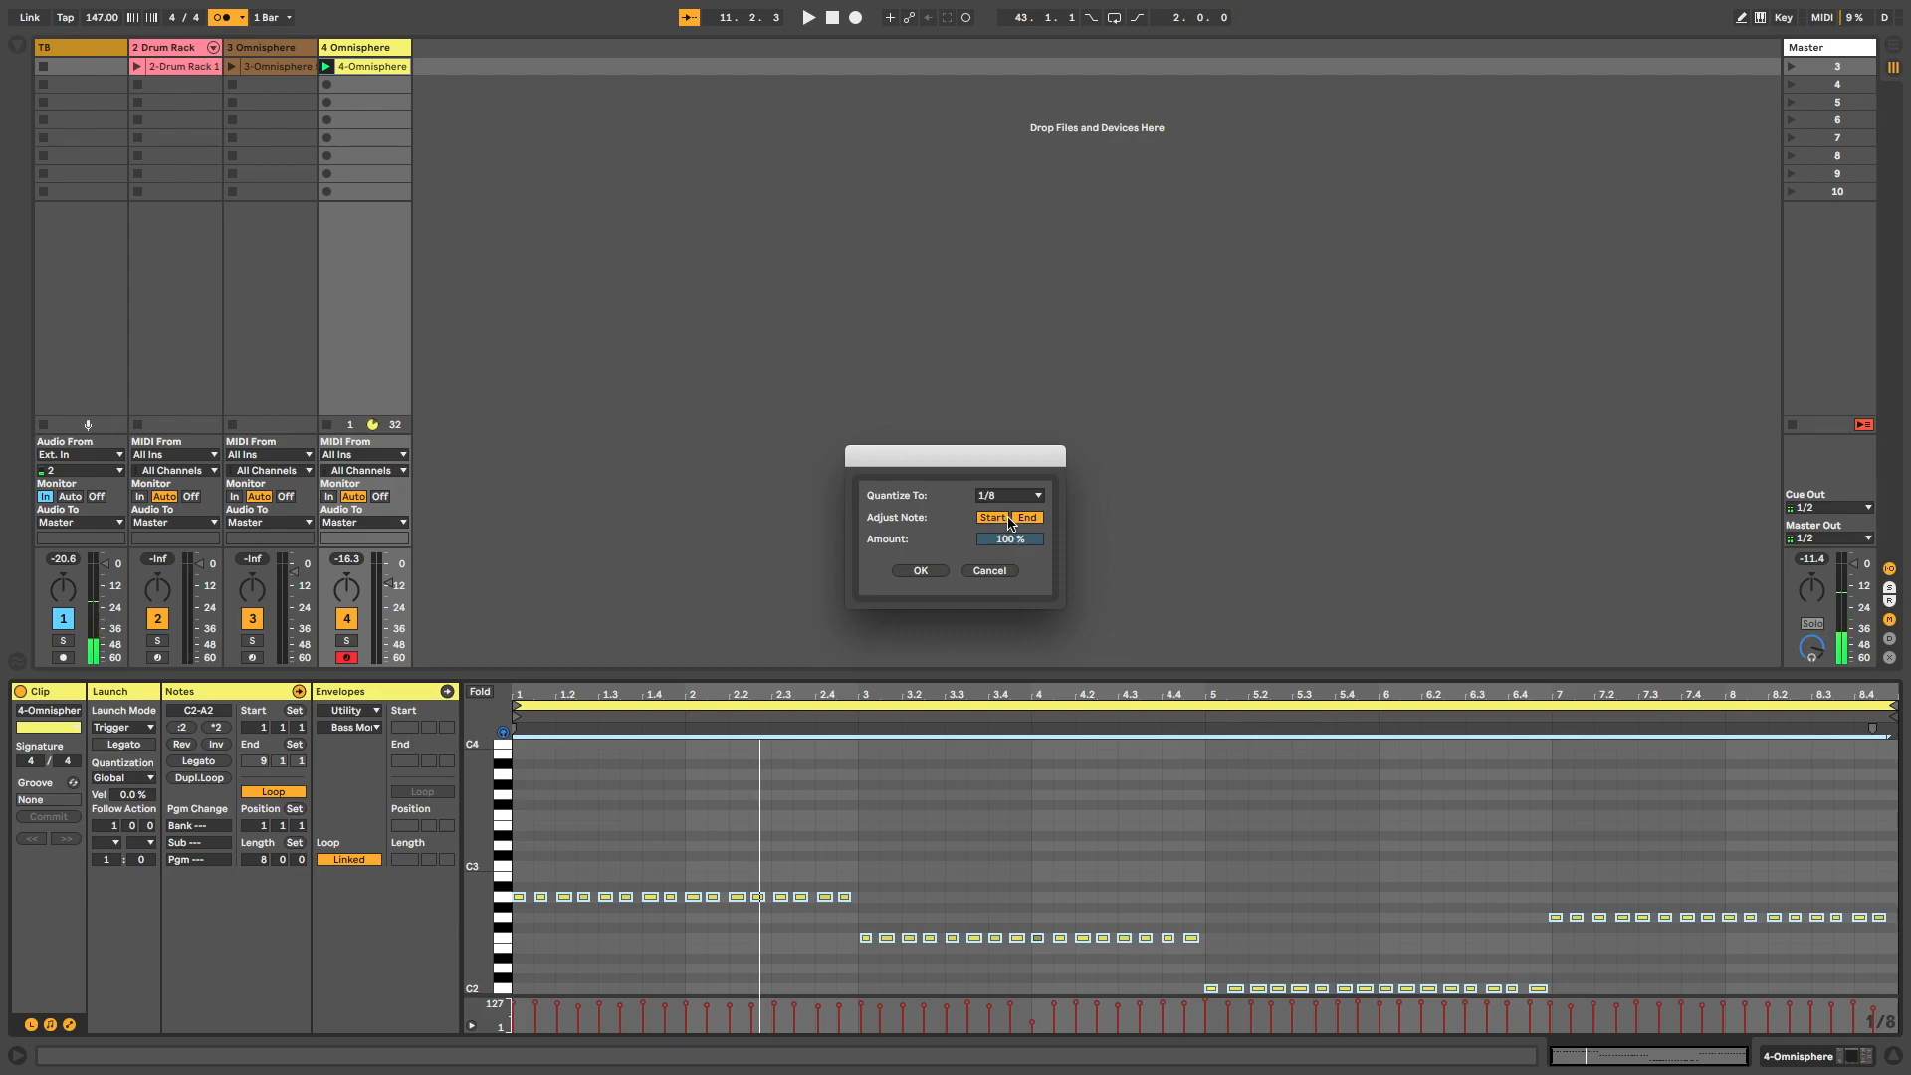
click(922, 571)
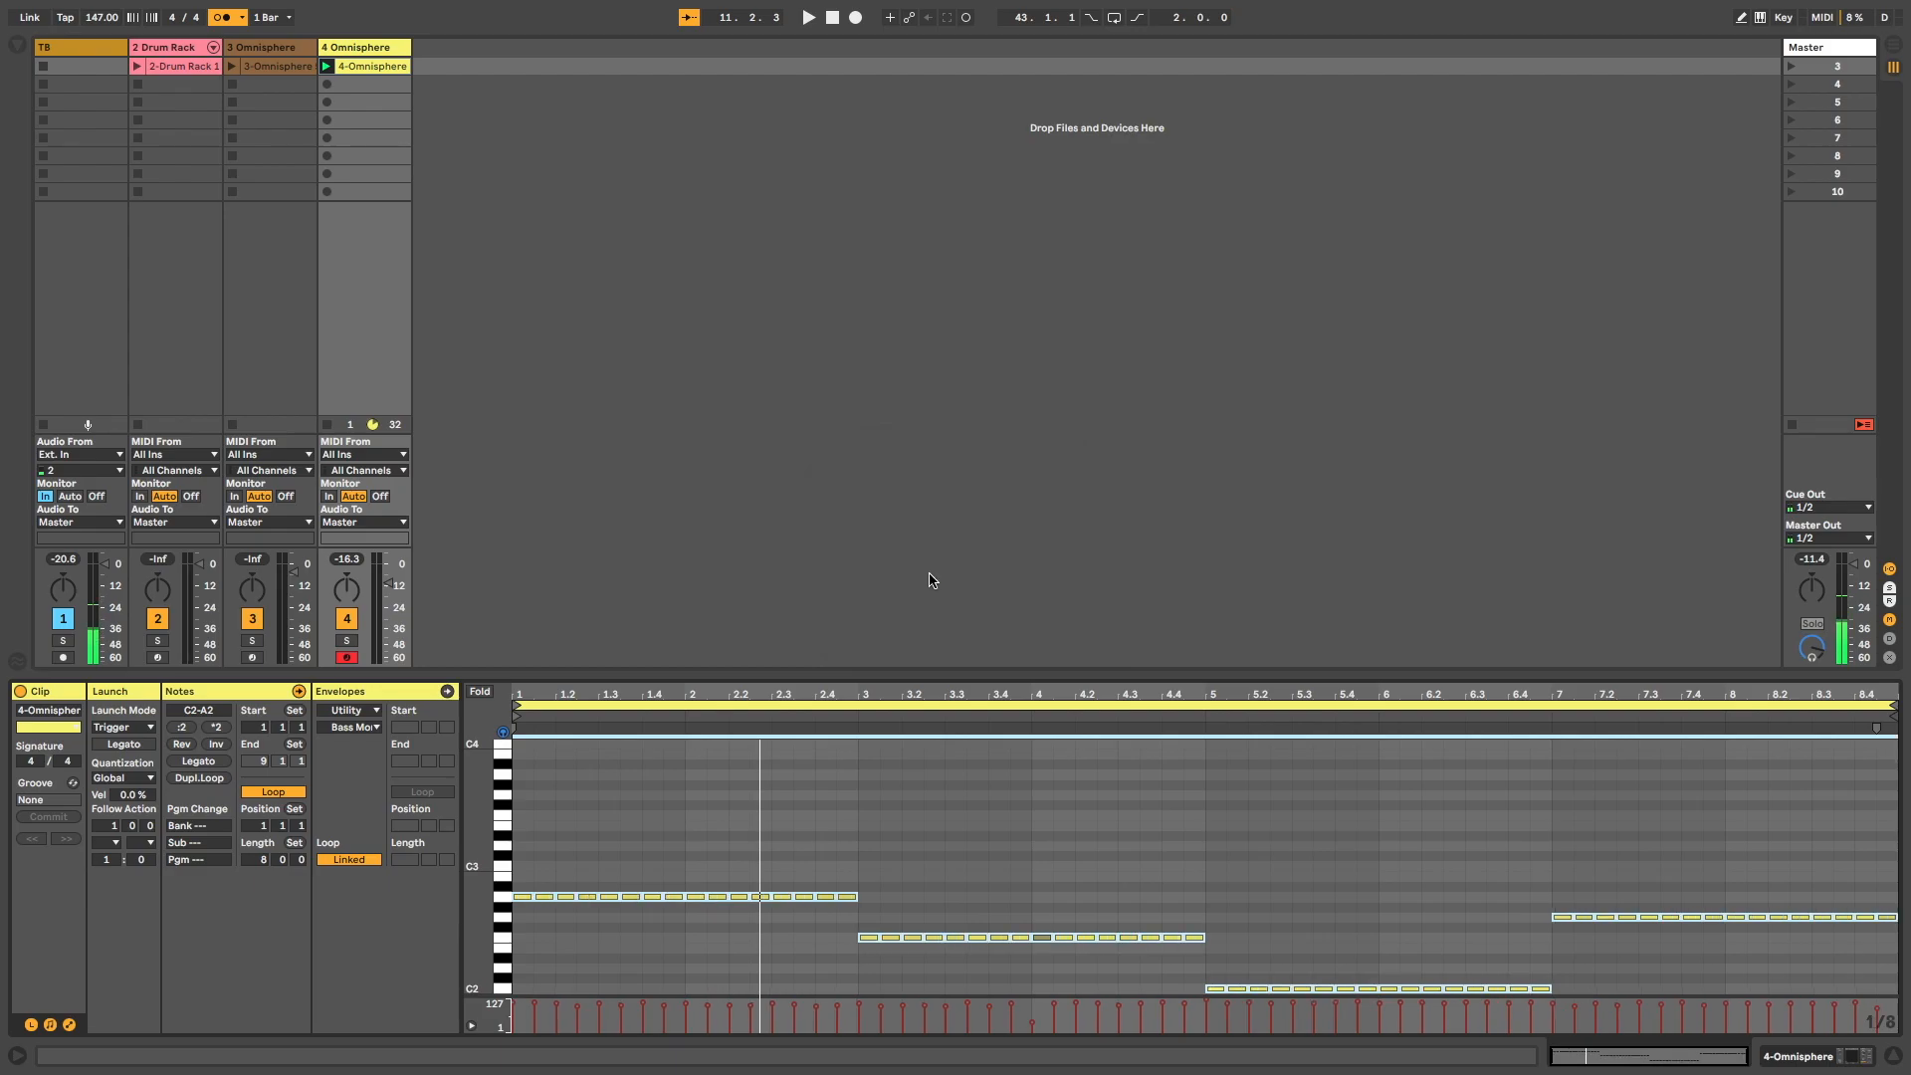
Raise the velocity of the quiet F2 note at the start of bar 4 to 97 and play back the bass clip.
click(909, 802)
click(1041, 936)
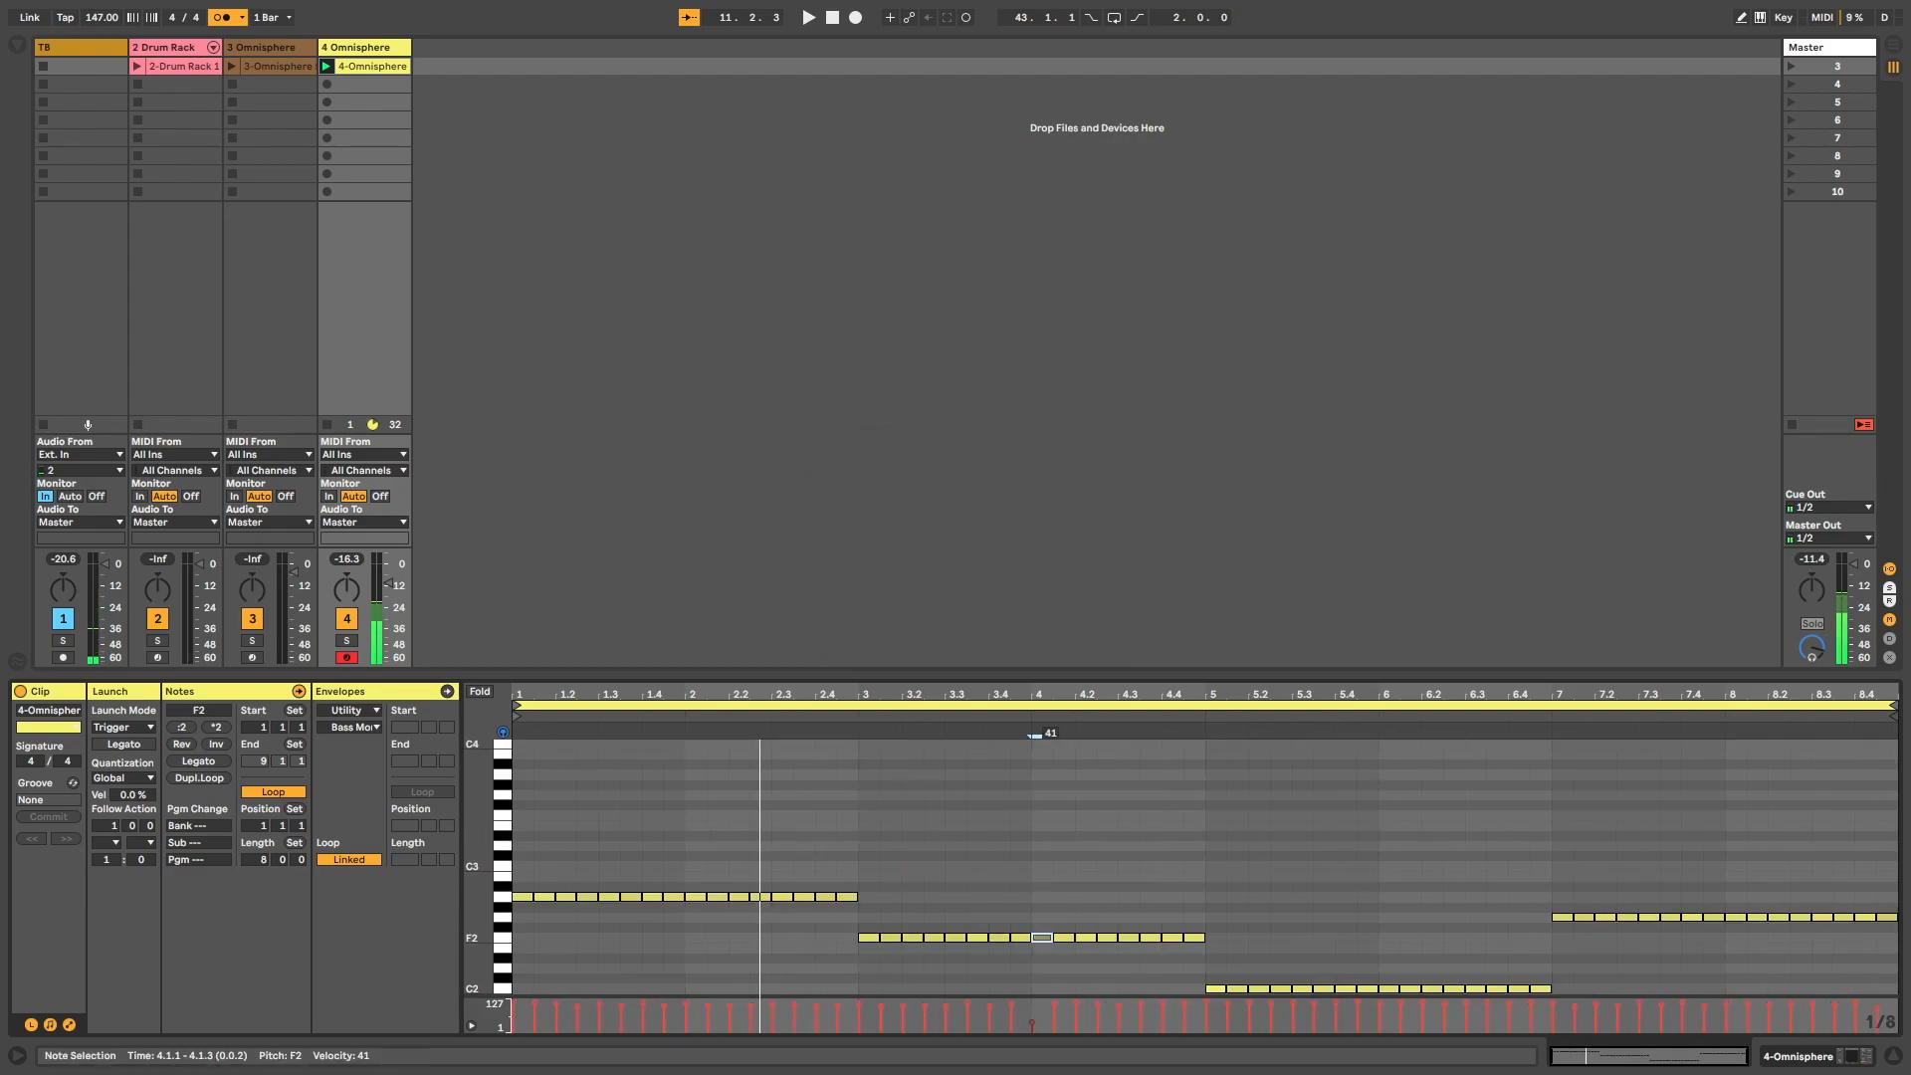
key(space)
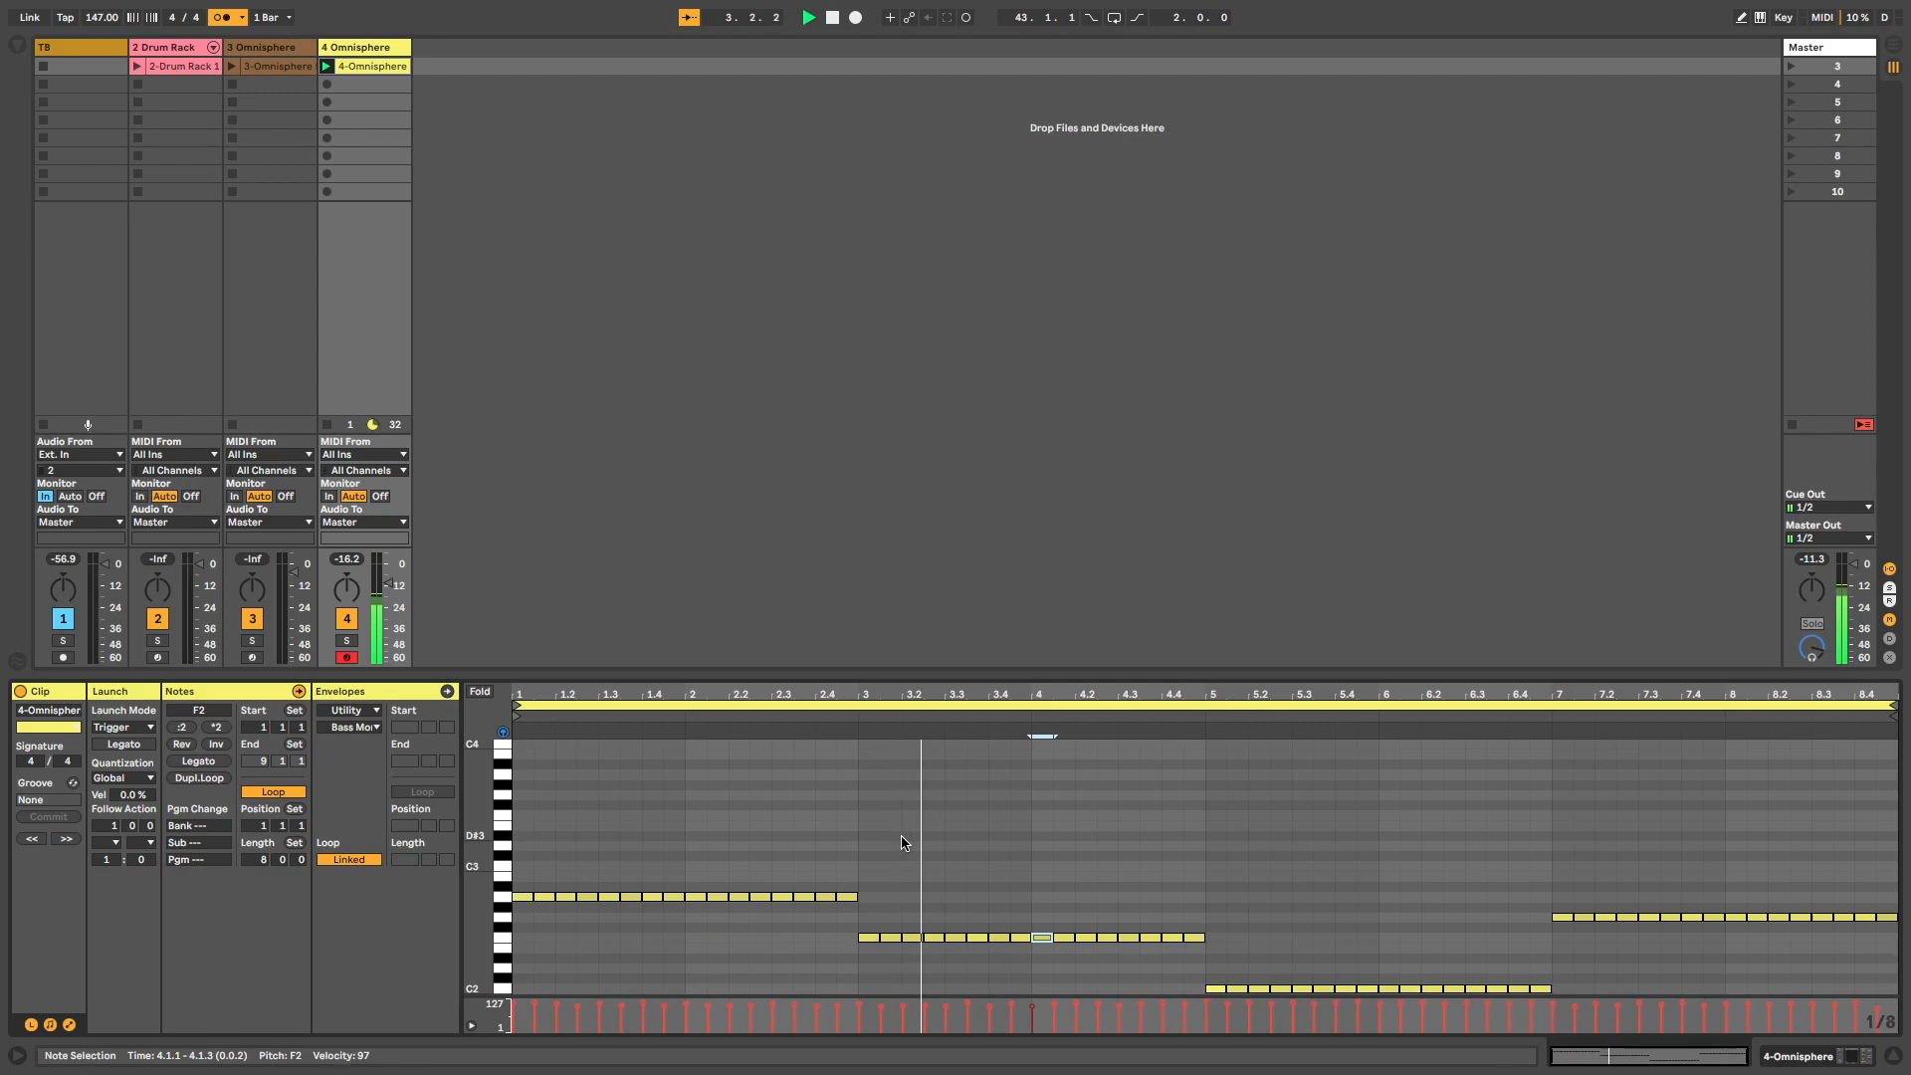
click(947, 839)
scroll(952, 839, down, 2)
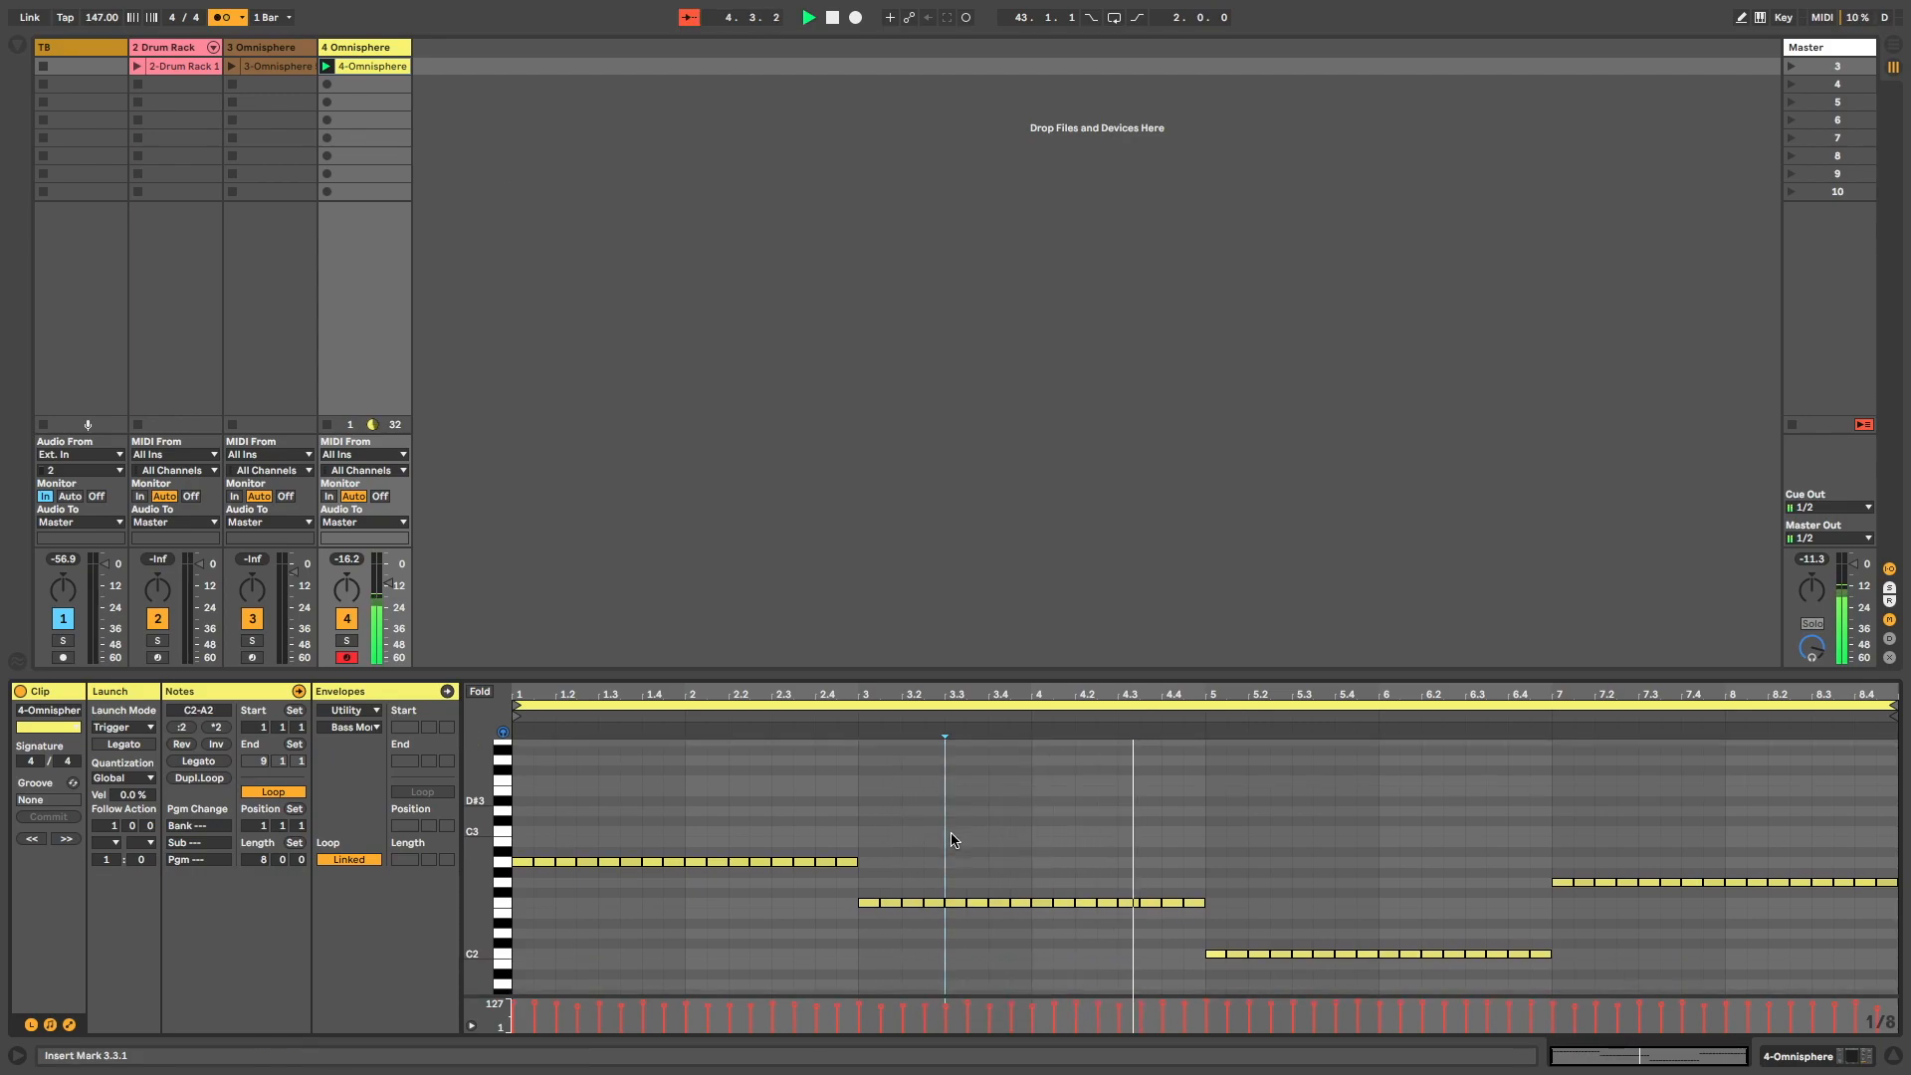
scroll(951, 840, up, 1)
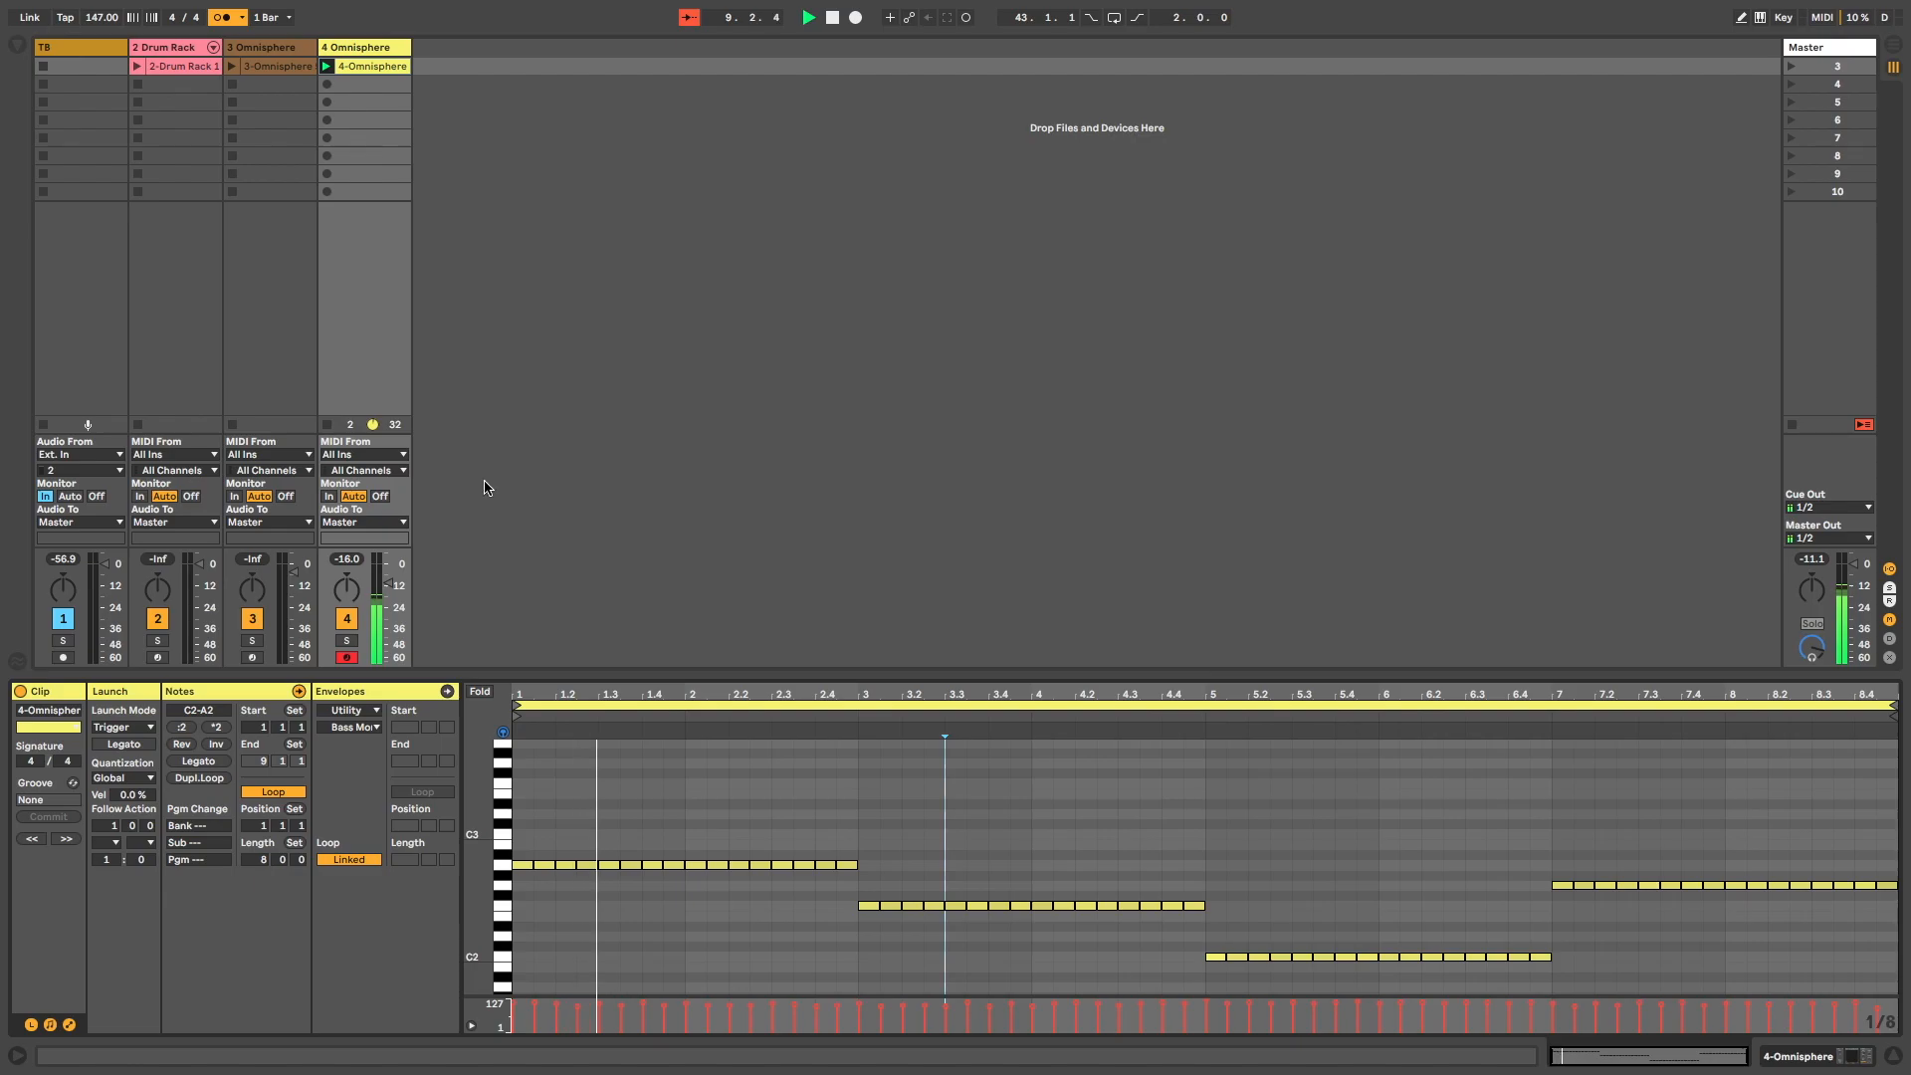
Search the FAV FX collection for "c4" and add C4 (m) after Utility on the 4 Omnisphere track.
click(367, 49)
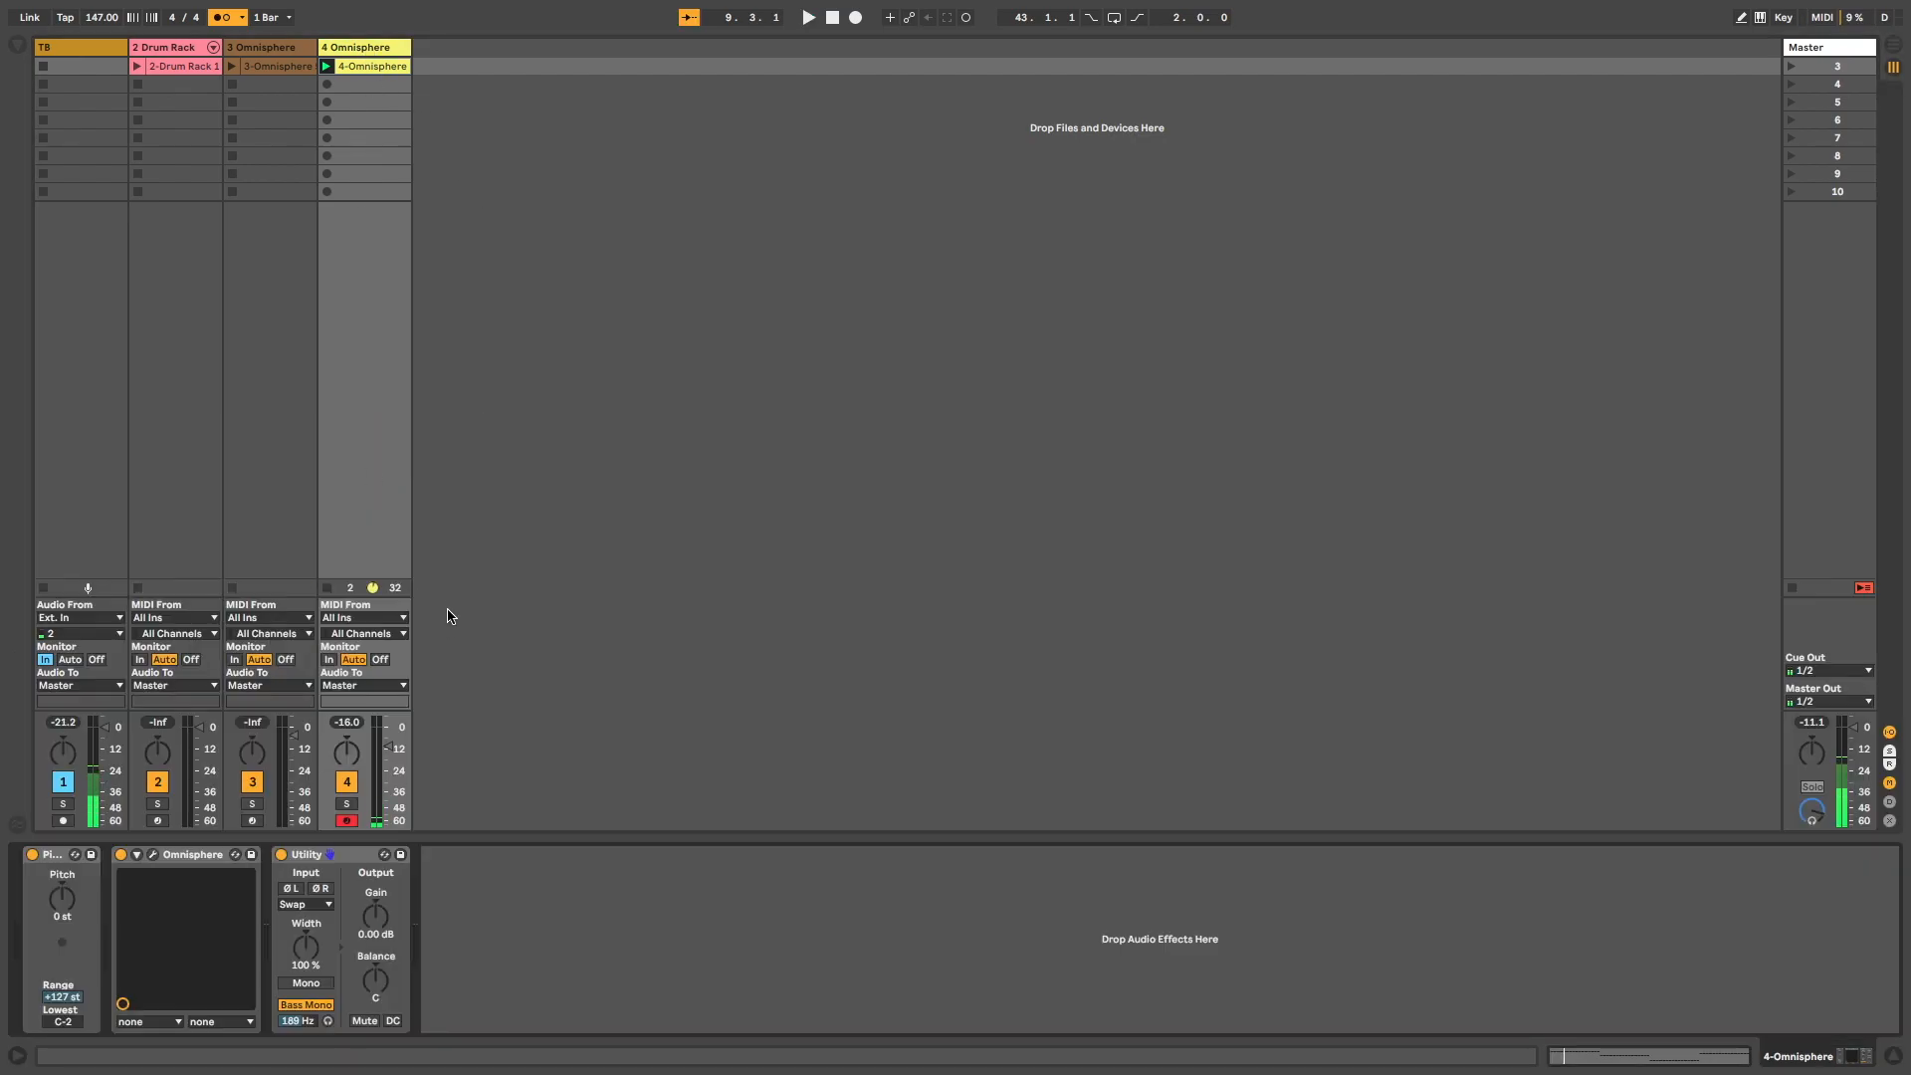
key(super+alt+b)
click(117, 51)
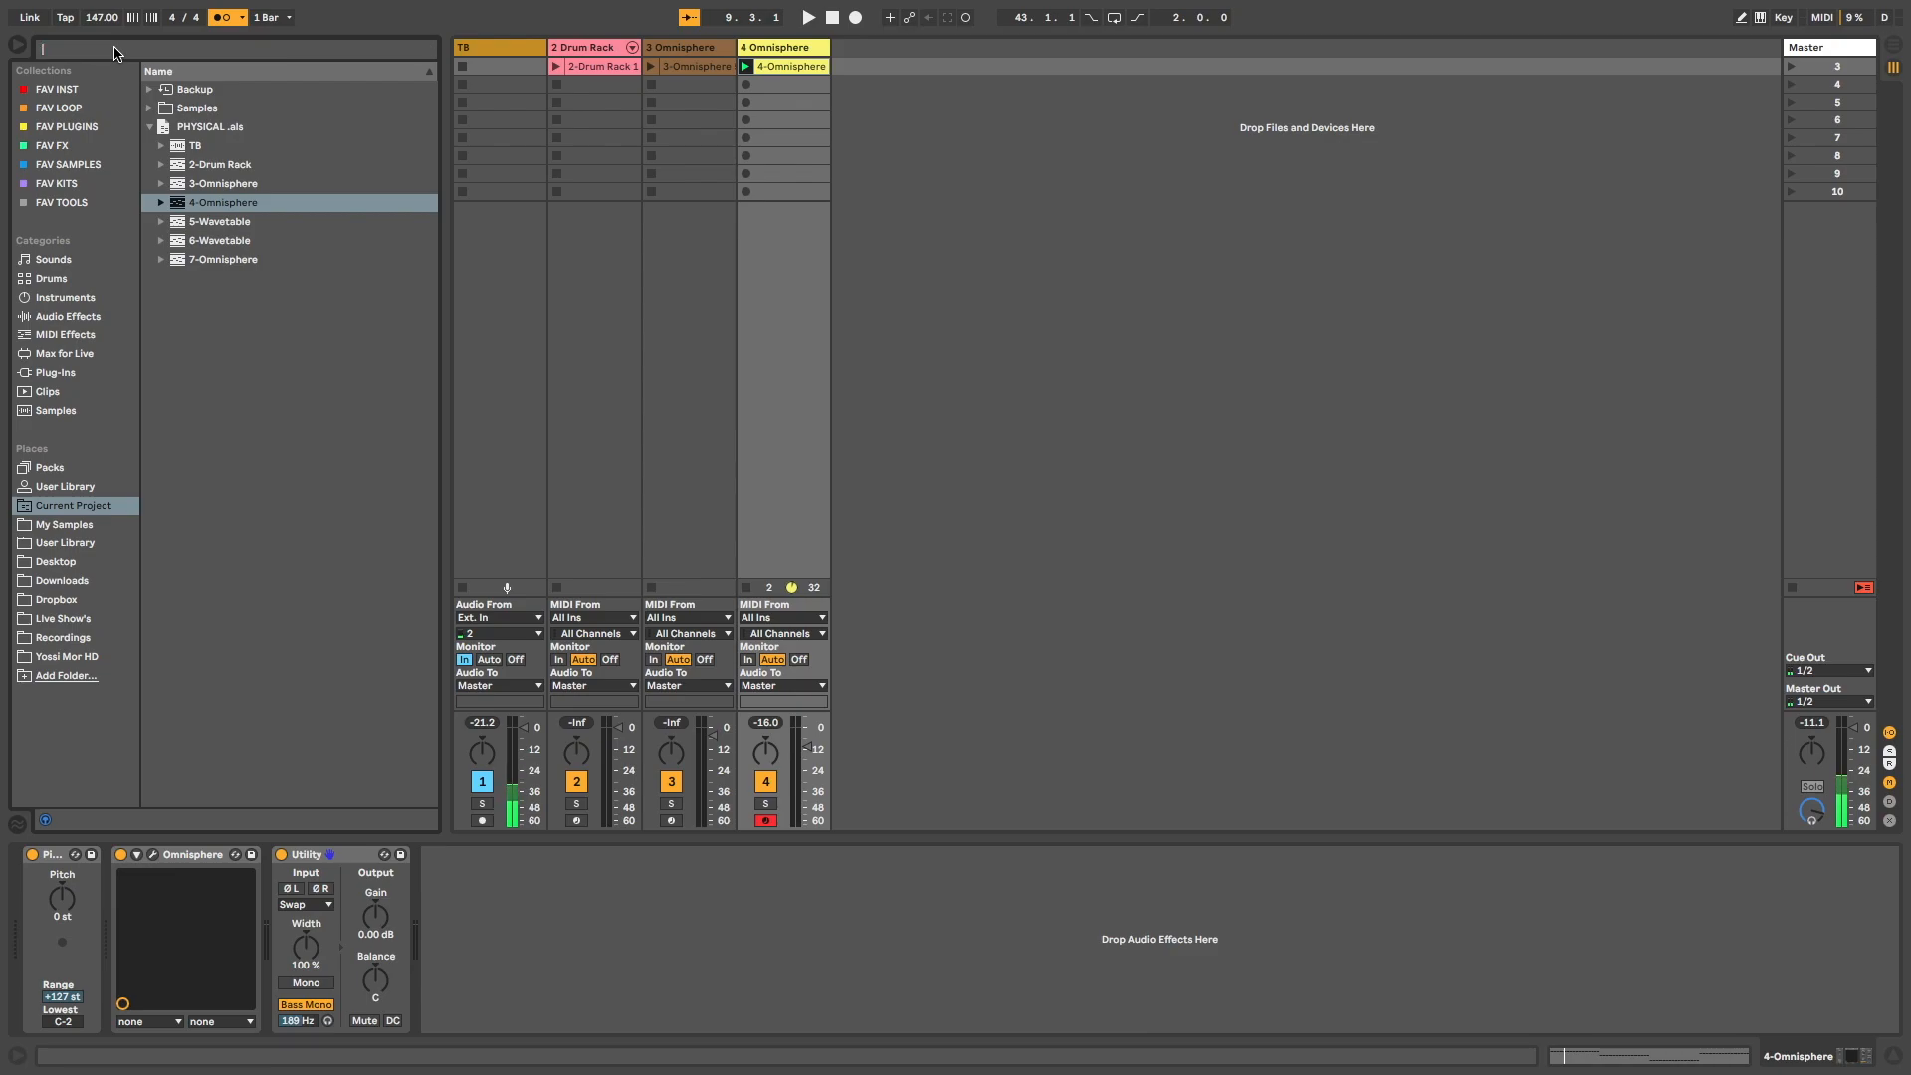
text(c4)
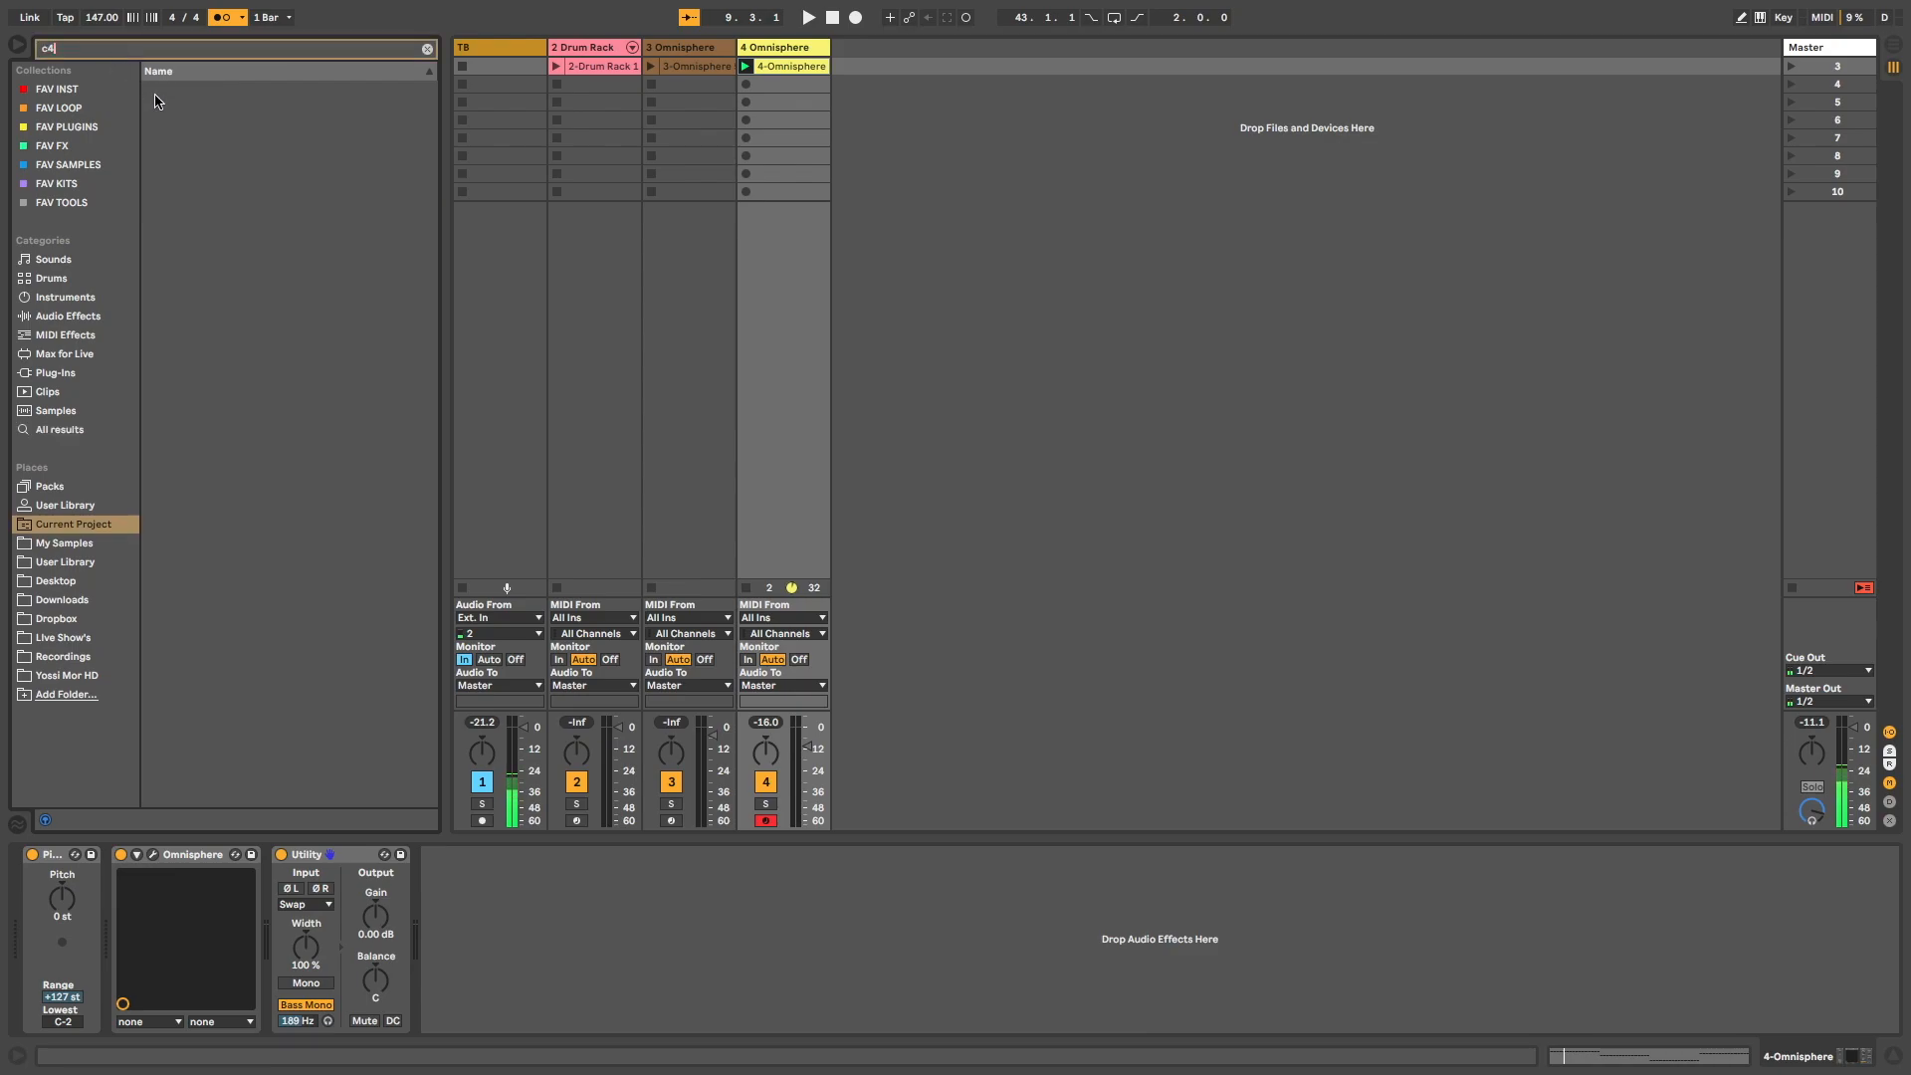
click(54, 149)
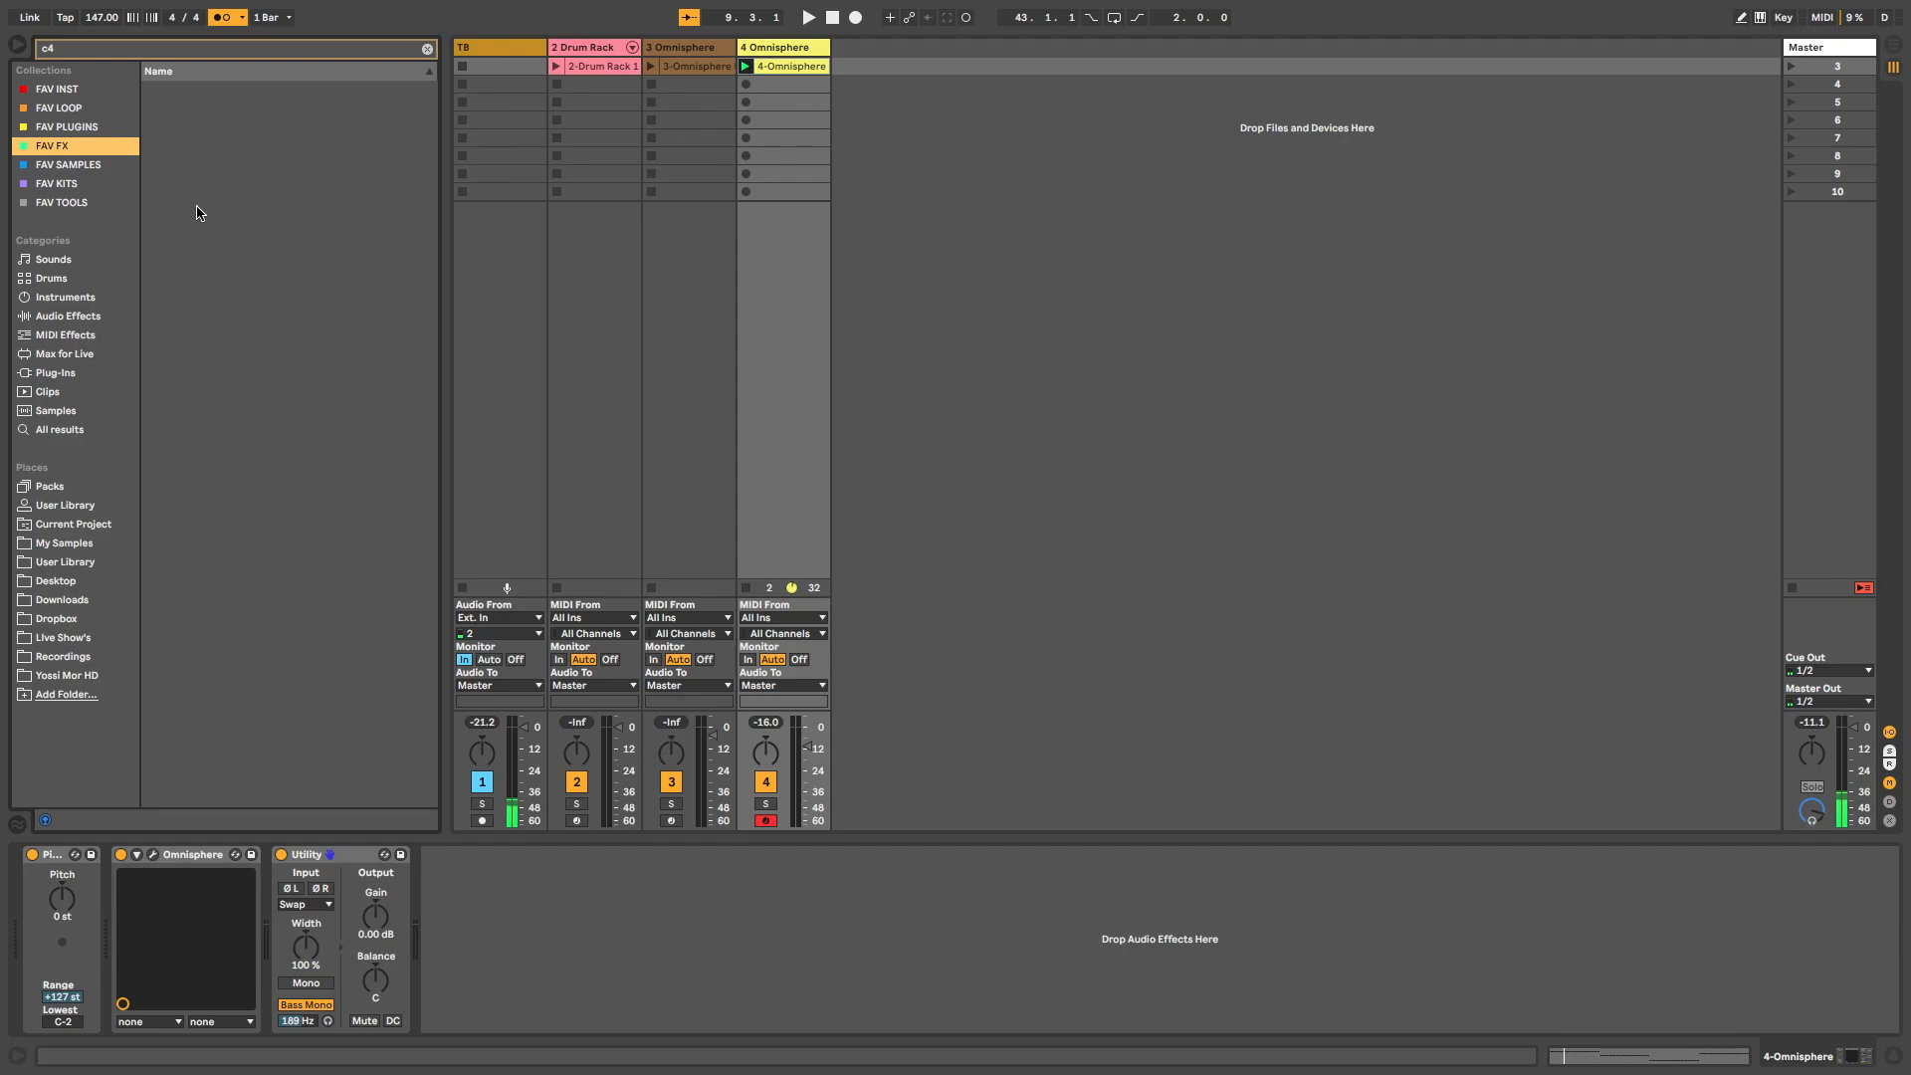
double_click(192, 89)
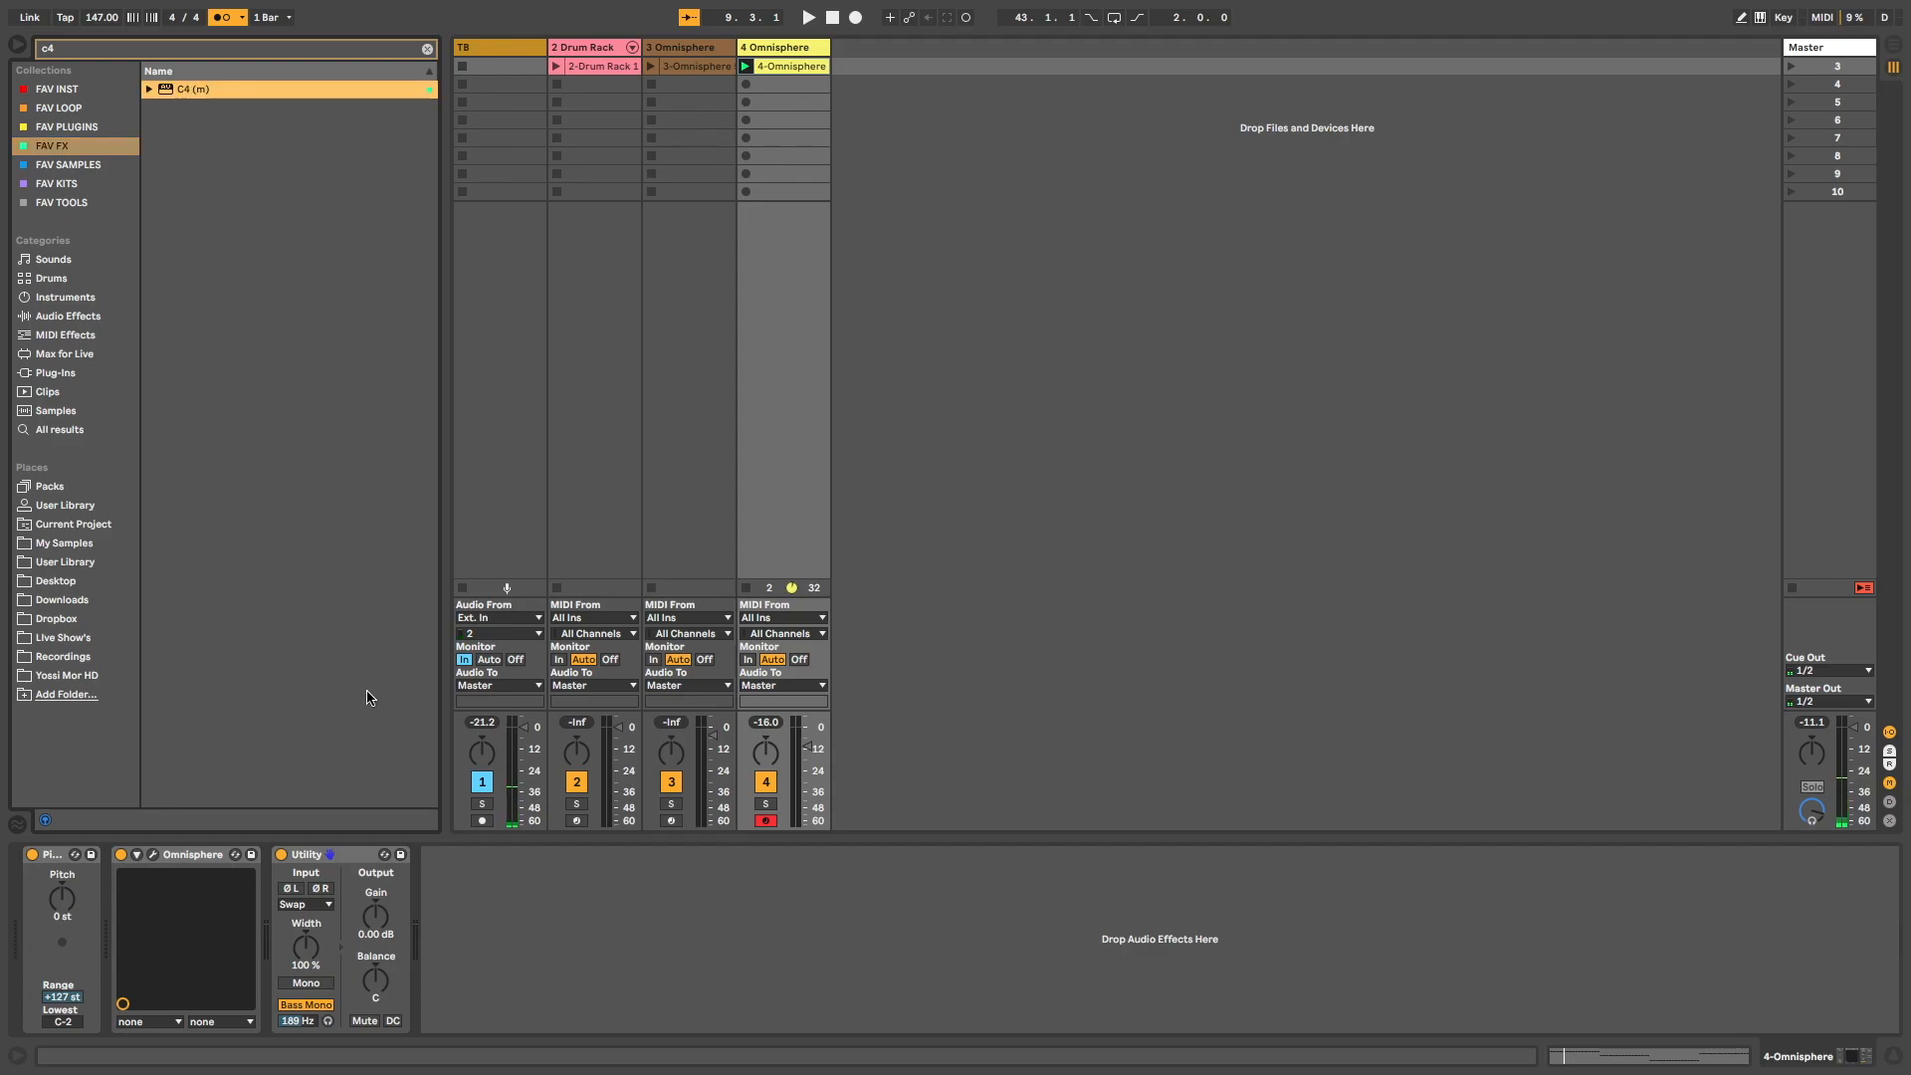
Set C4's low crossover to 250 and bypass its three upper bands.
drag(522, 205, 573, 205)
click(765, 286)
click(663, 286)
click(563, 288)
During playback, set C4's low band to a threshold of about -31.9, gain 4.1 and range of about -10.8.
key(space)
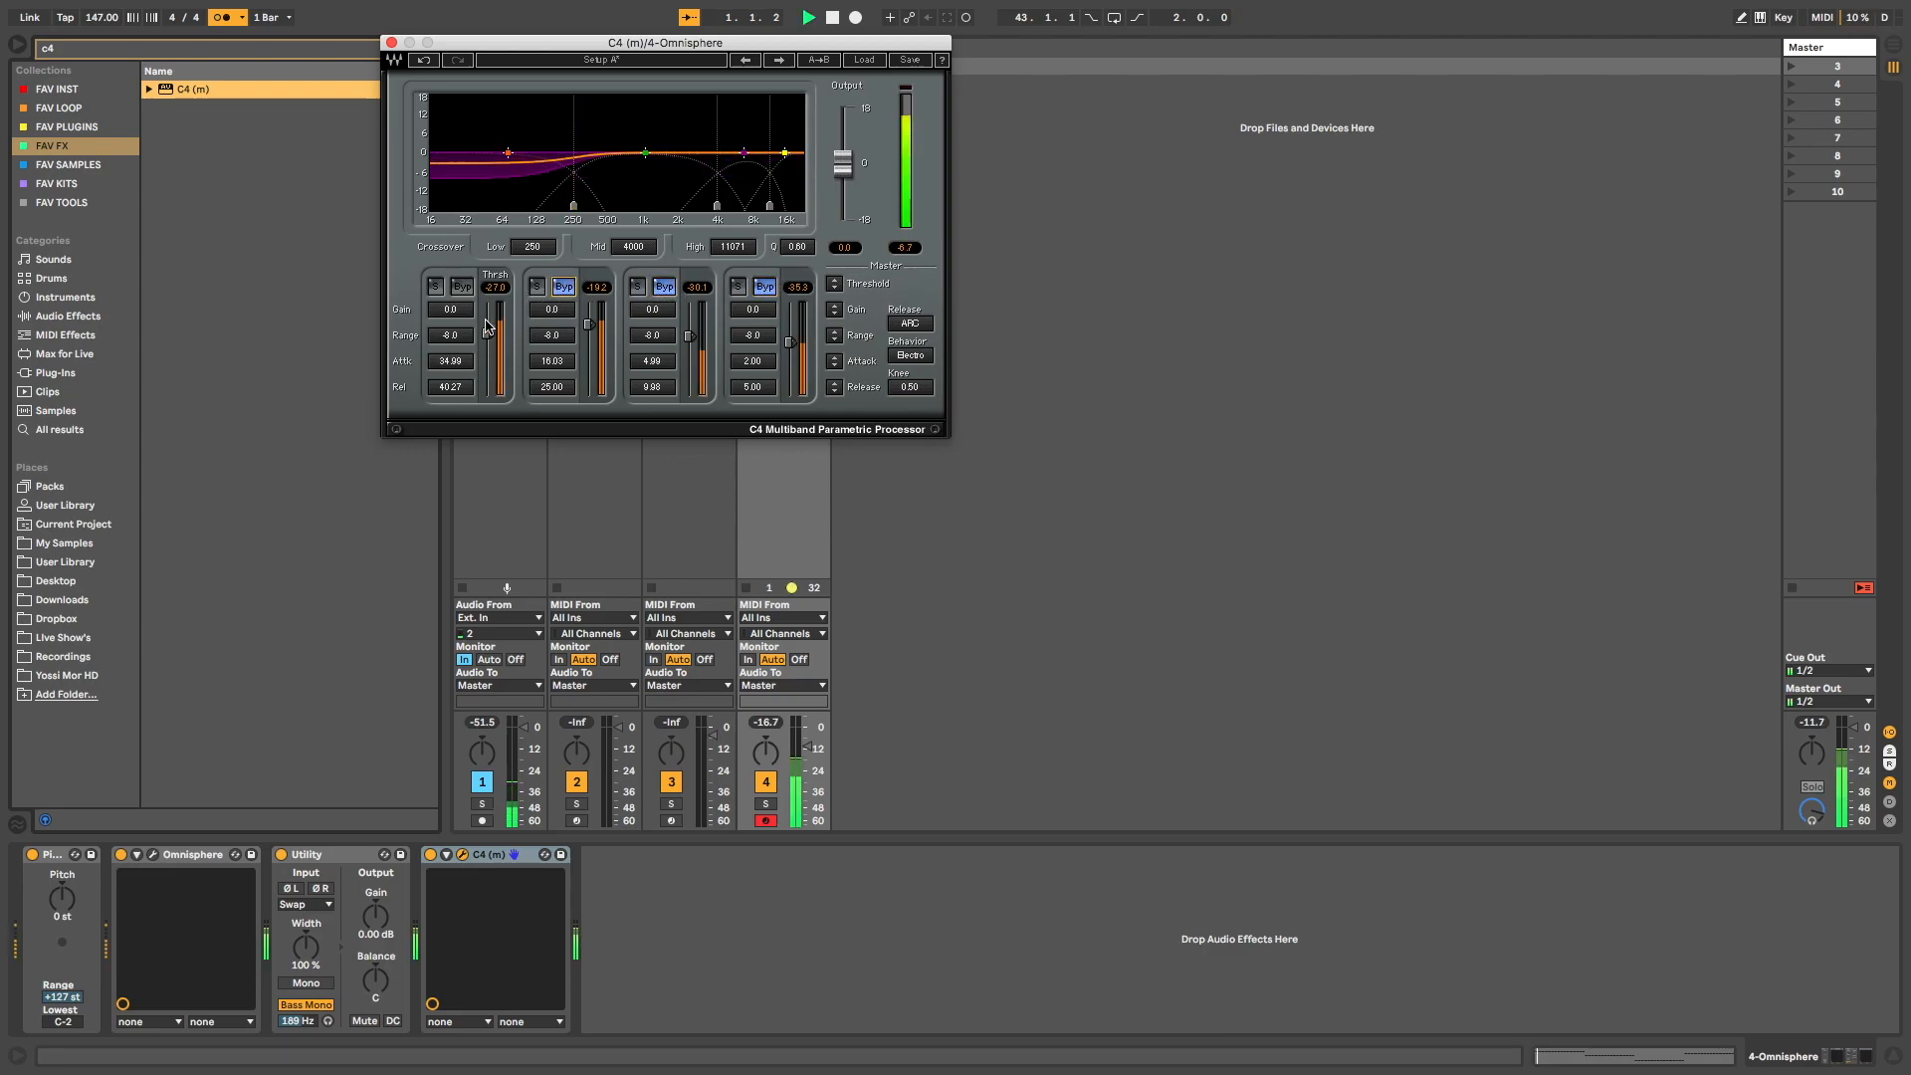
drag(487, 334, 487, 337)
drag(508, 153, 507, 139)
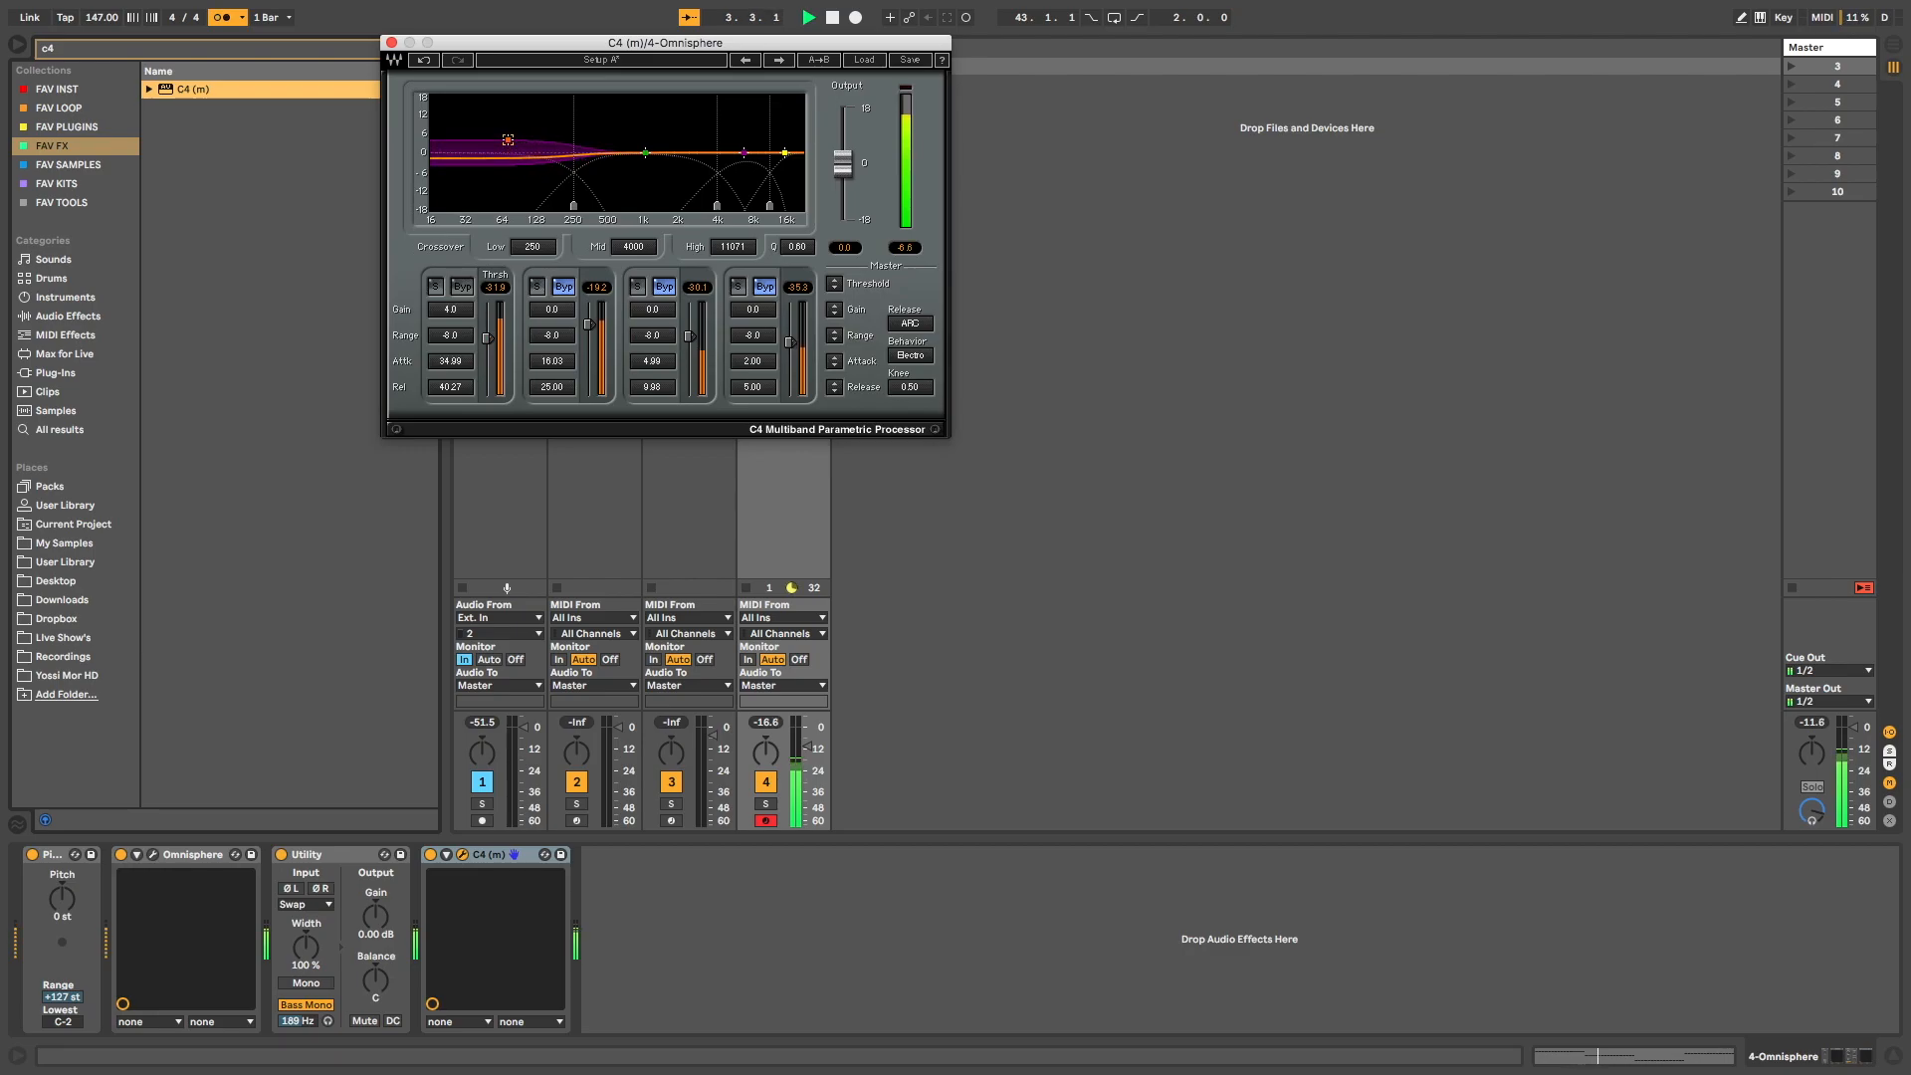
drag(507, 140, 511, 144)
drag(450, 337, 449, 346)
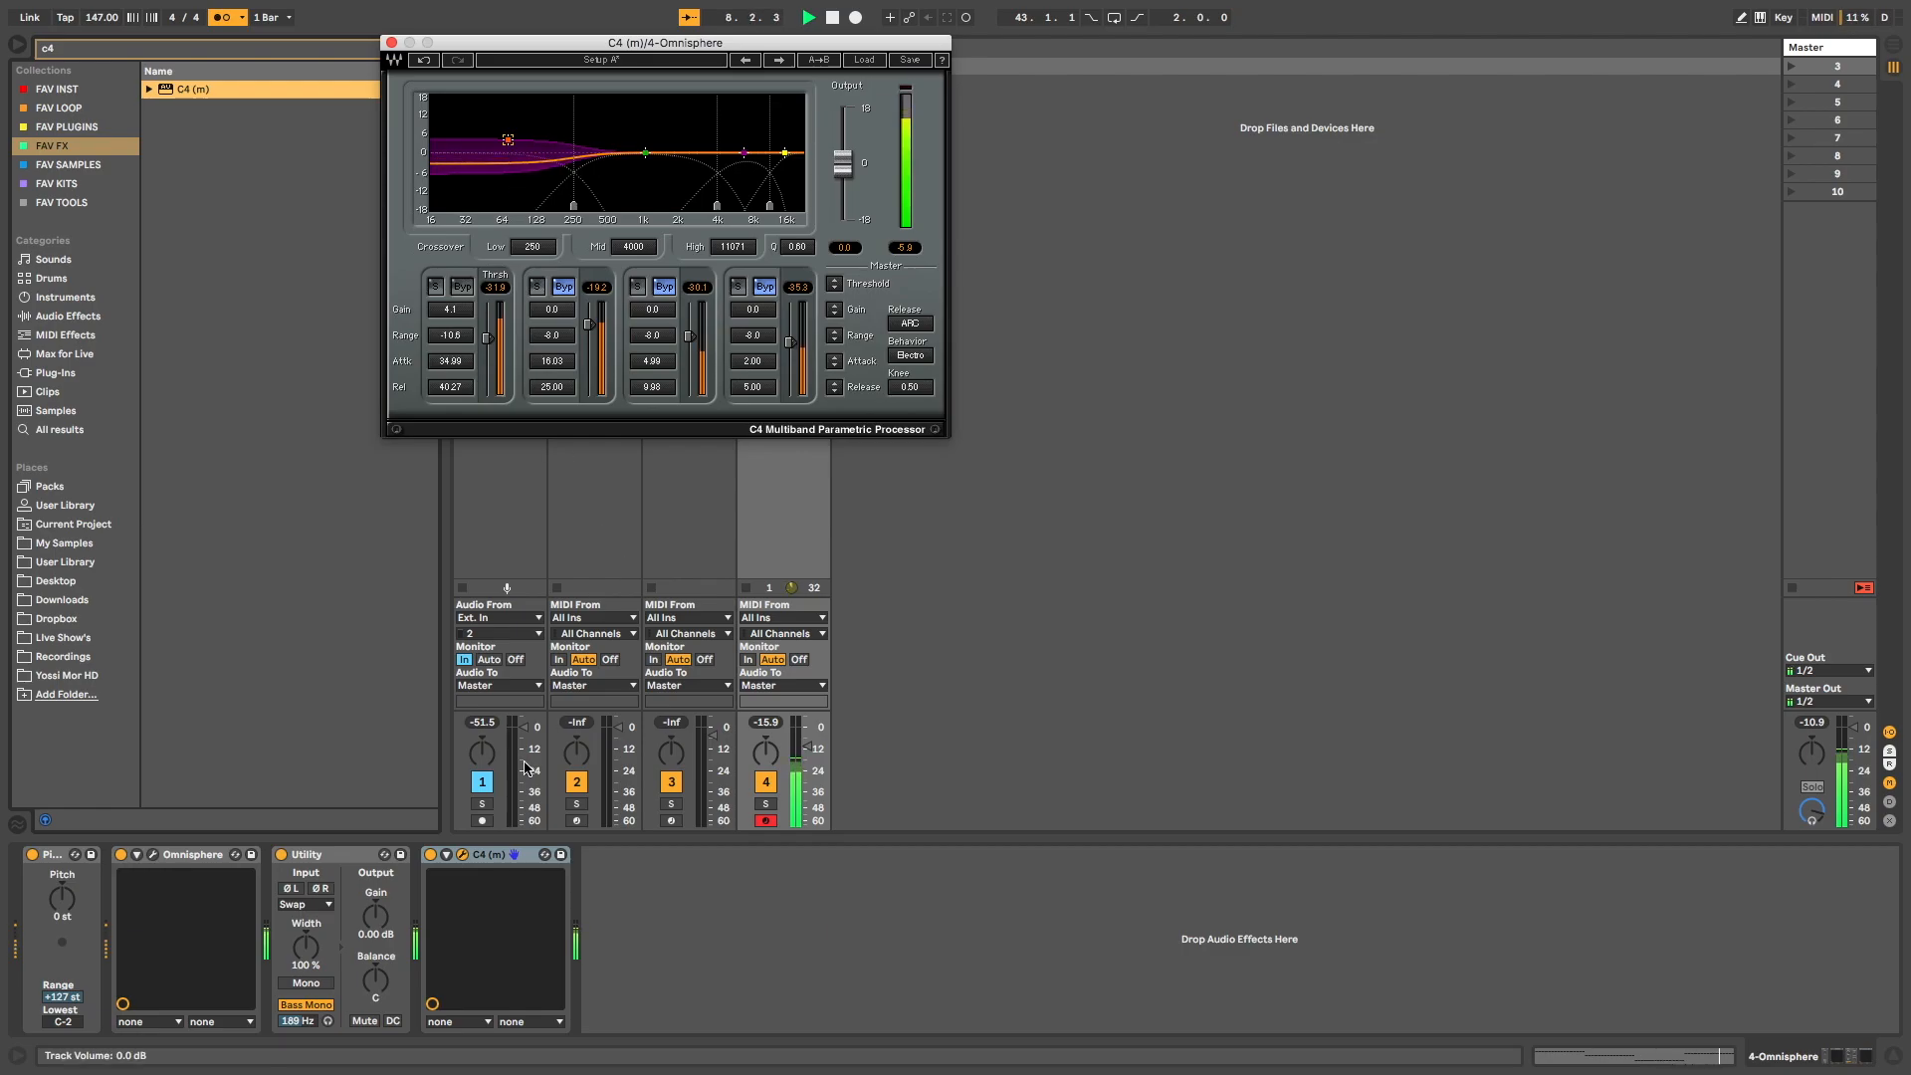
Compare the bass with C4 off and on during playback, leaving it on.
click(430, 855)
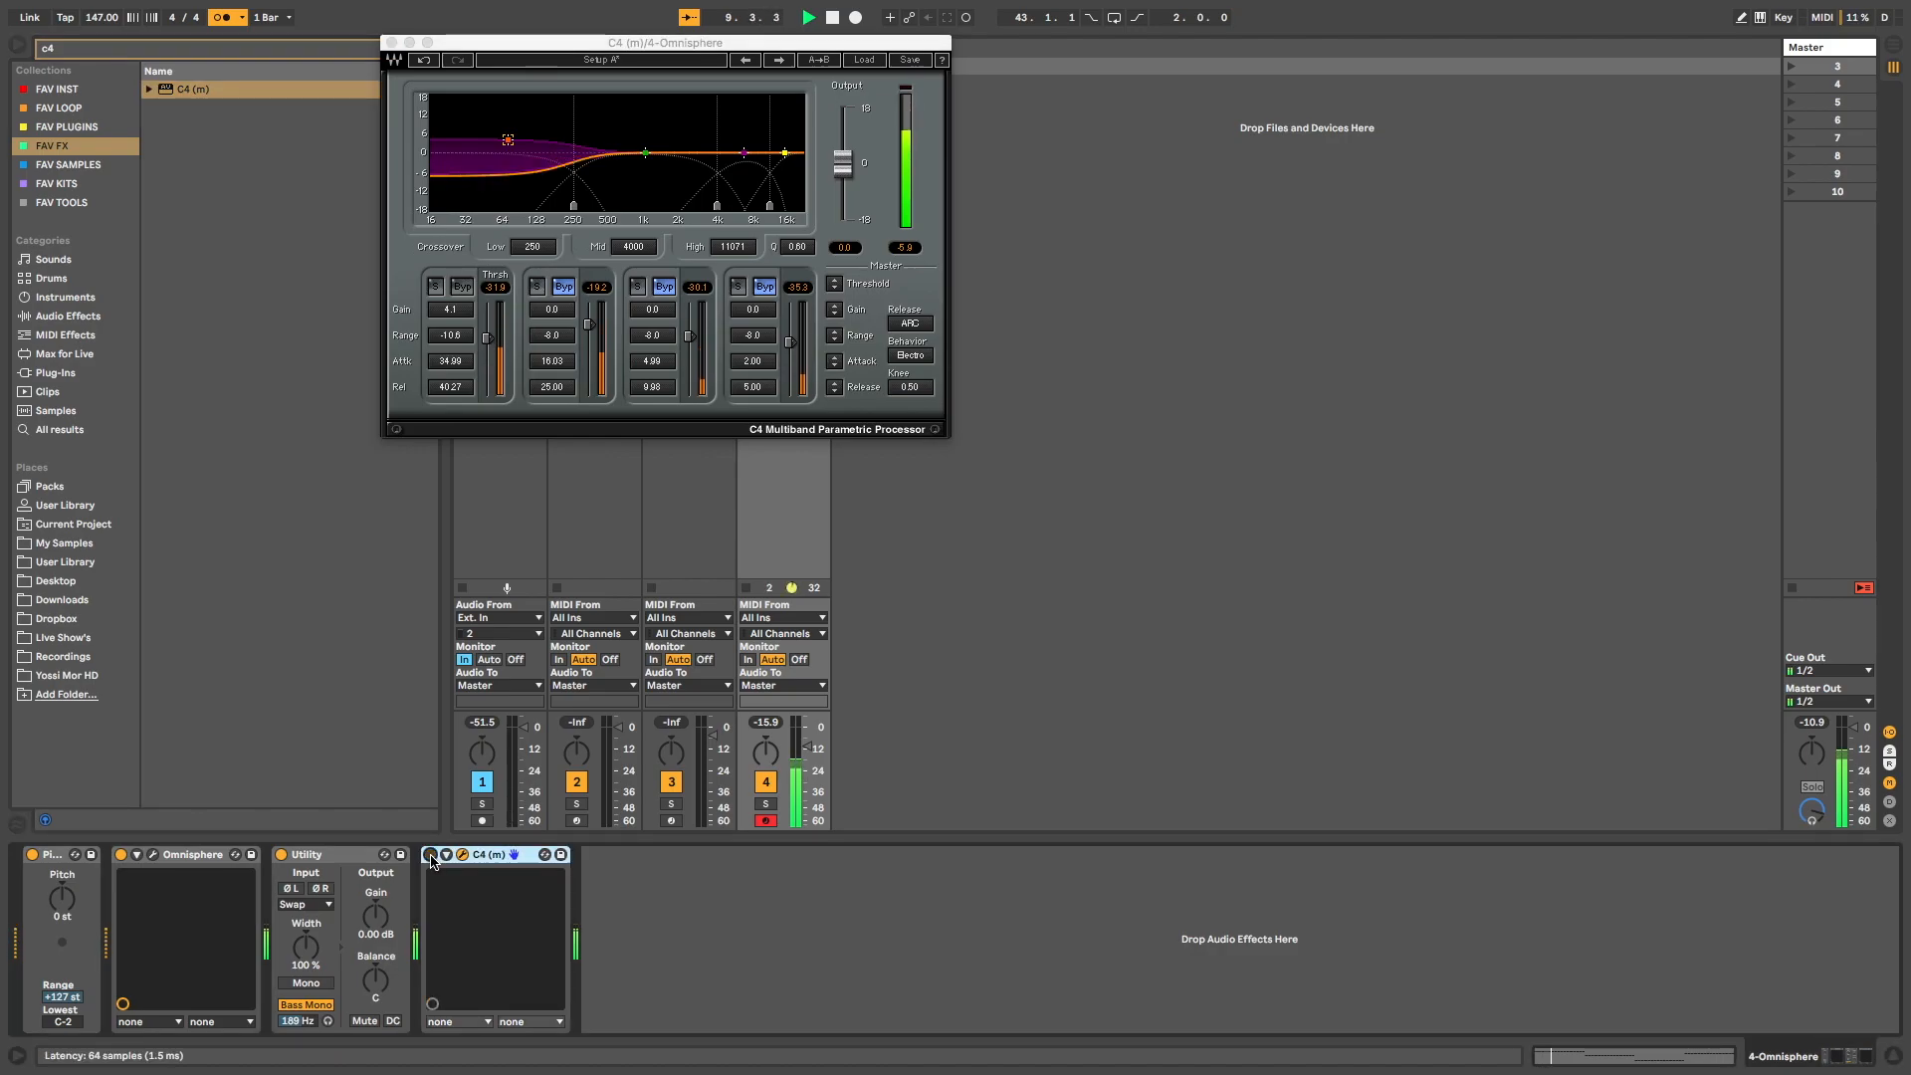
click(431, 856)
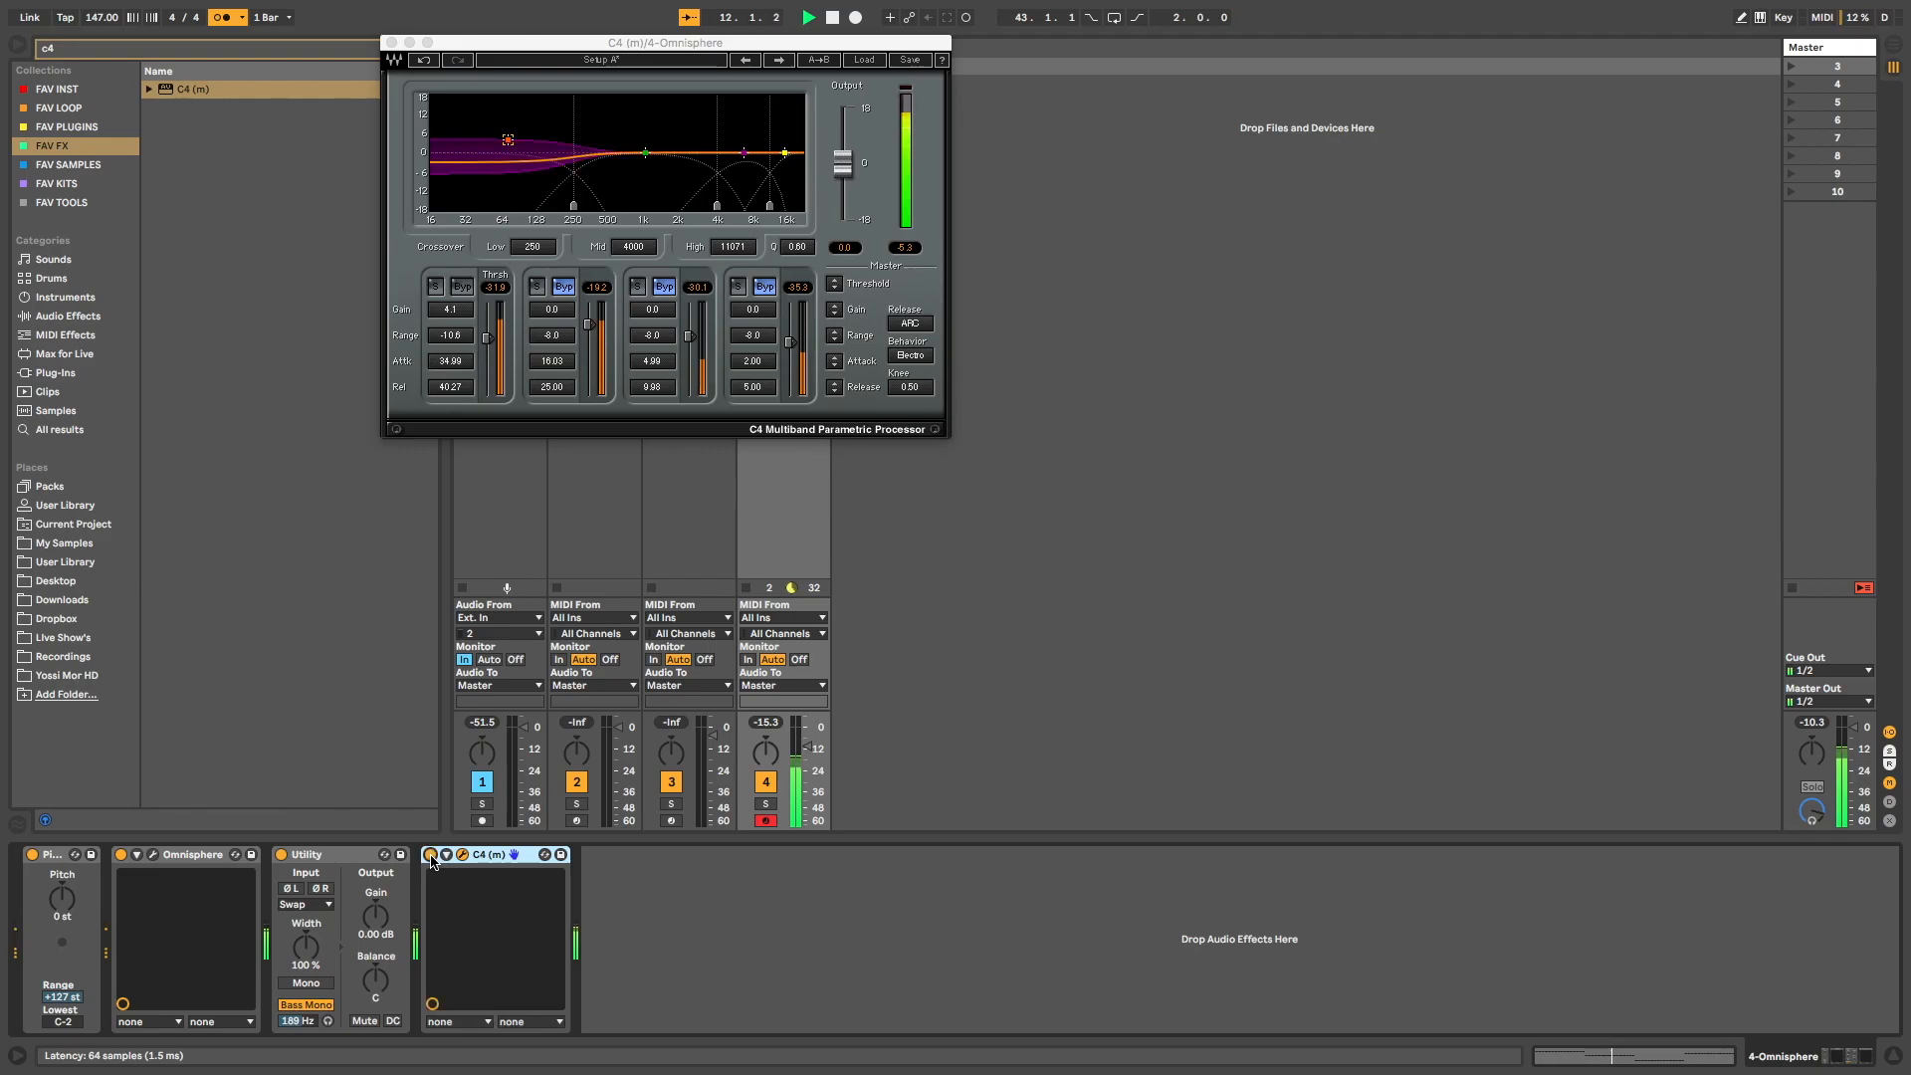
click(430, 855)
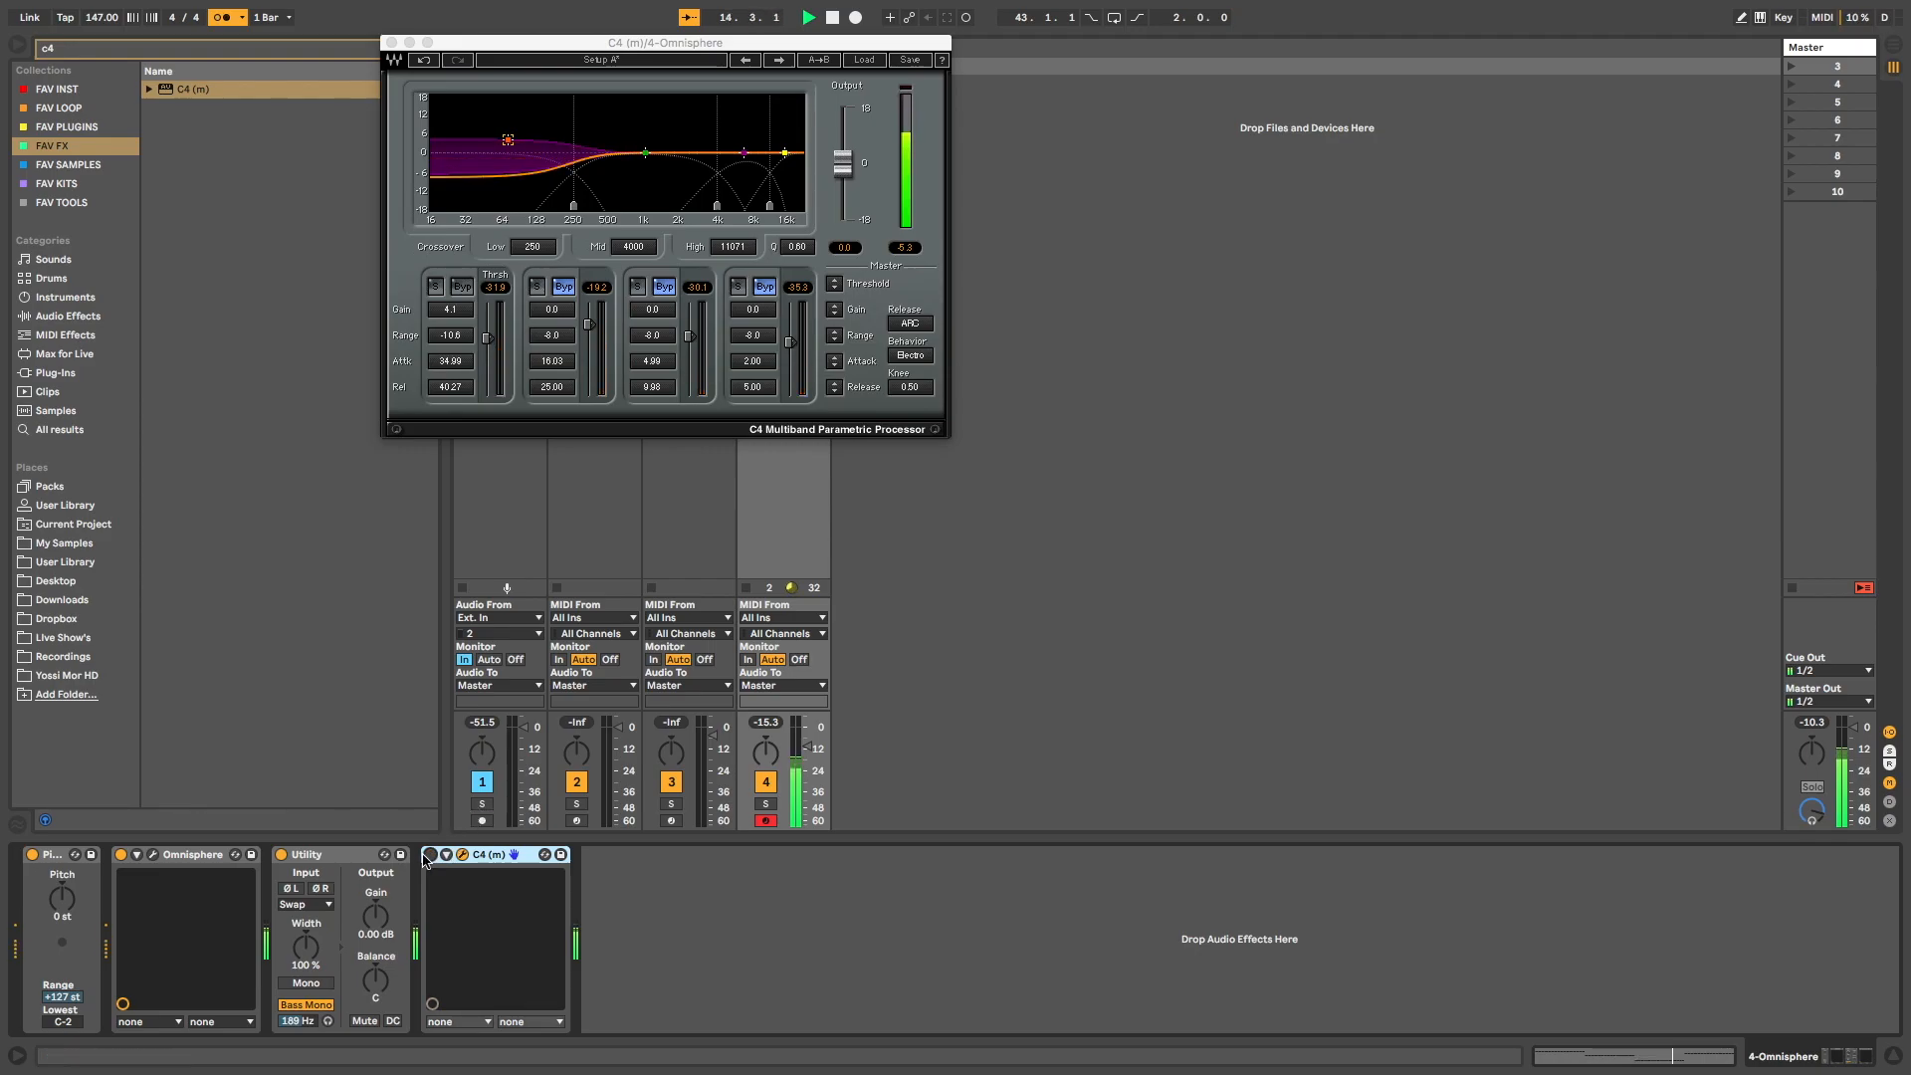
click(430, 854)
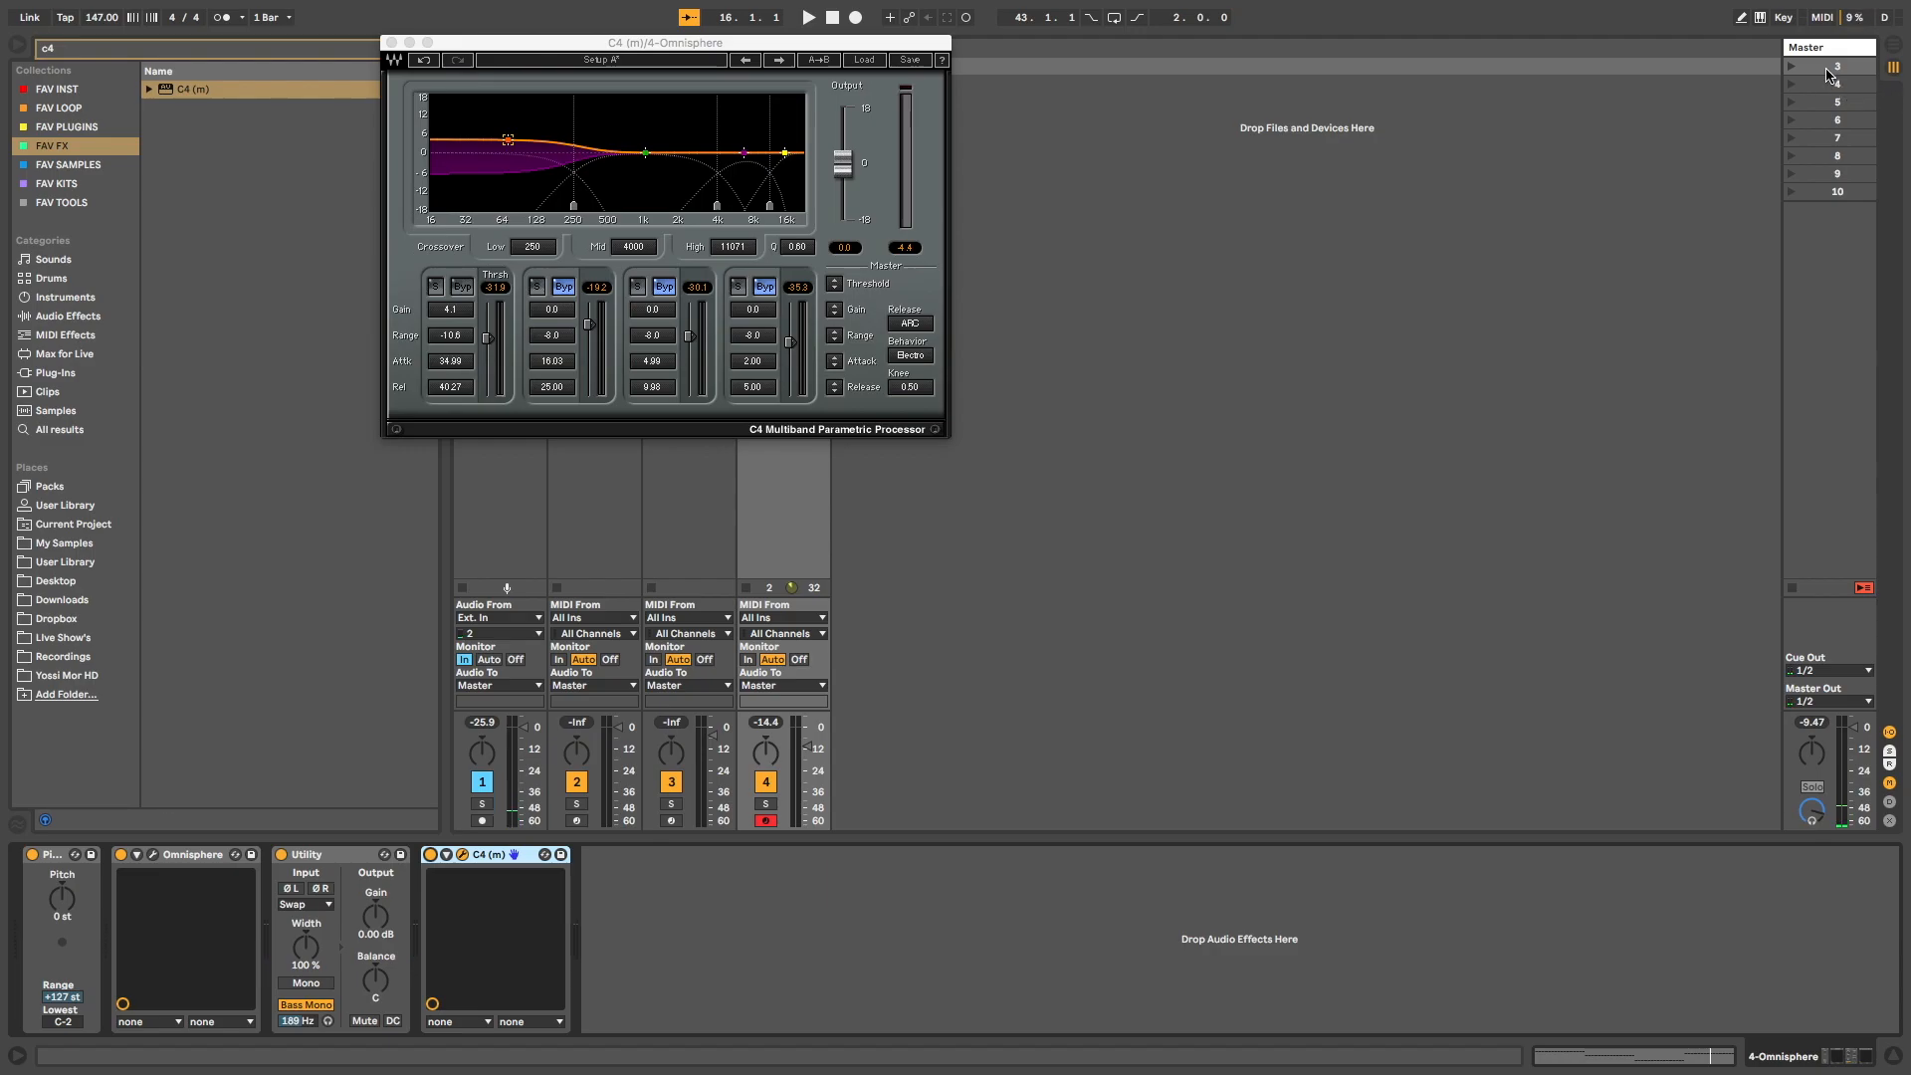
Launch scene 3 to hear the bass with the drums and melody, and close the C4 window.
click(1744, 73)
key(Return)
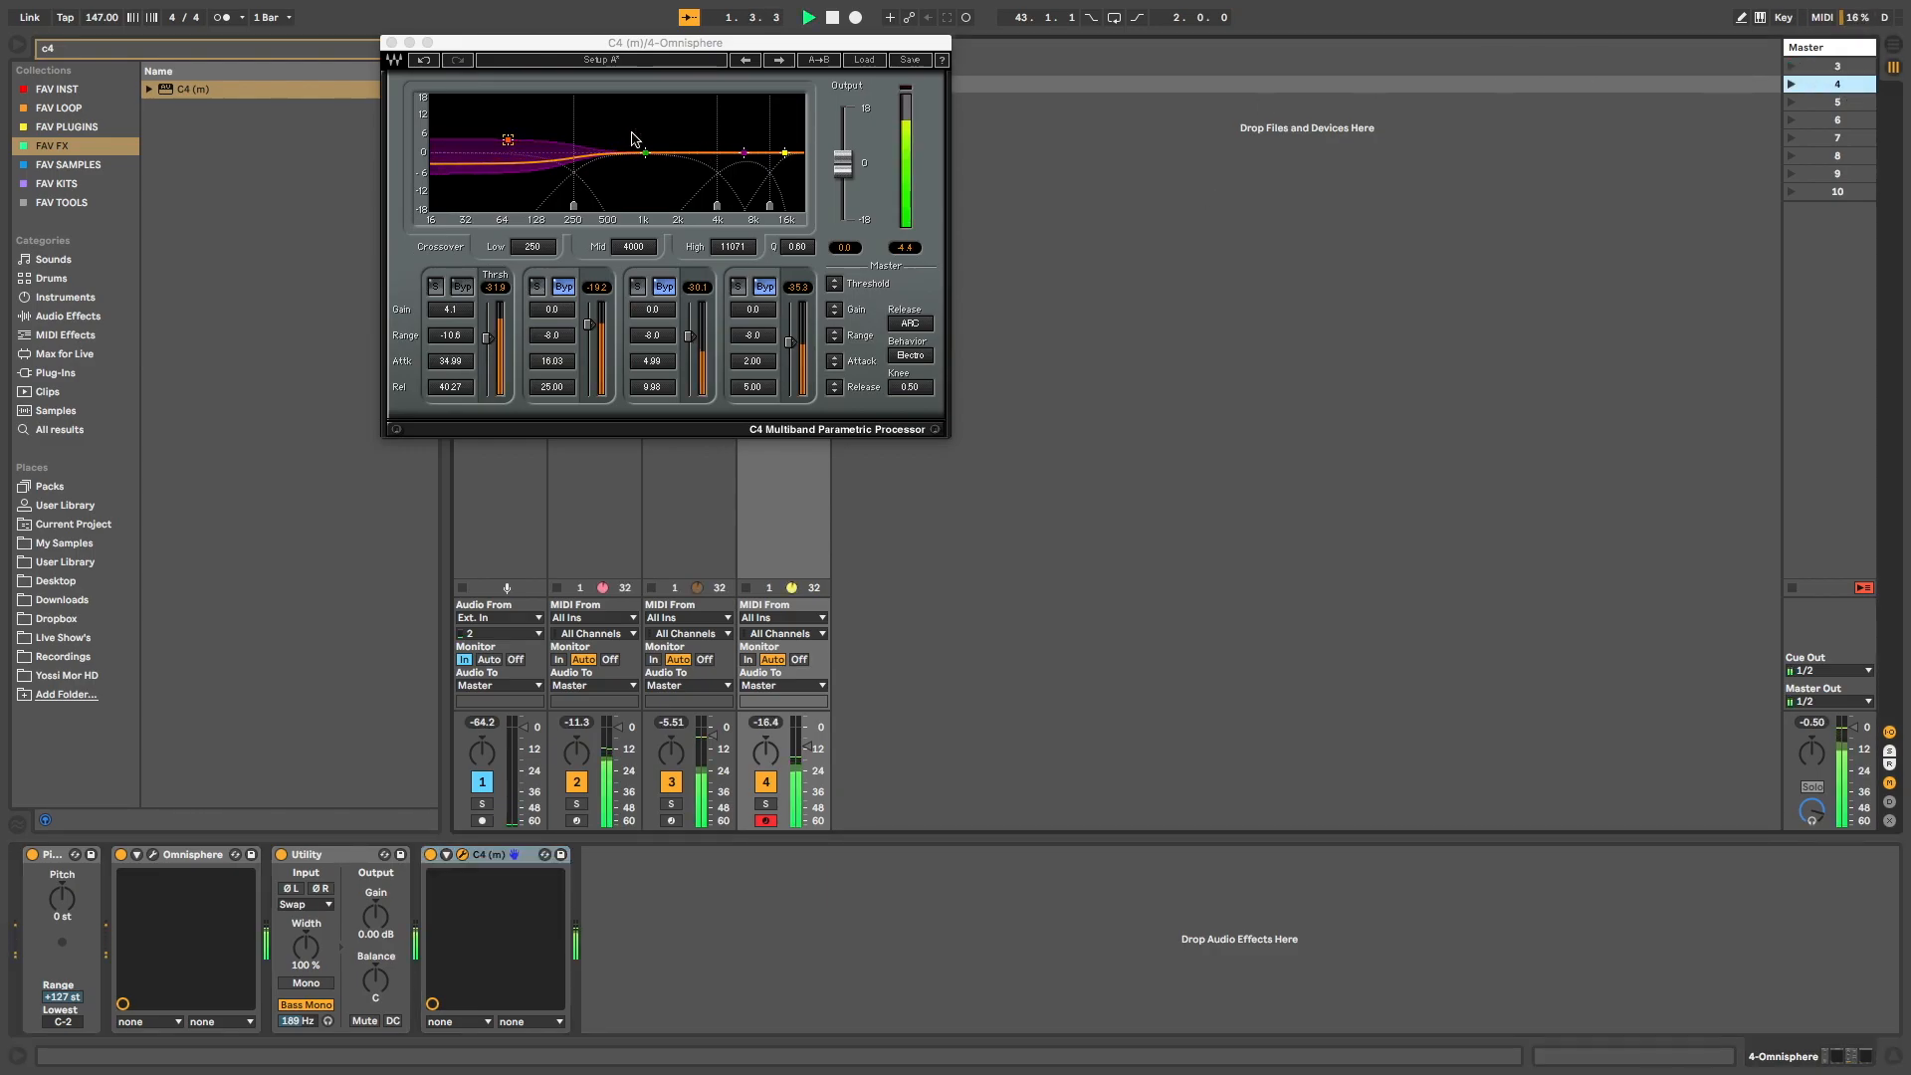
click(391, 43)
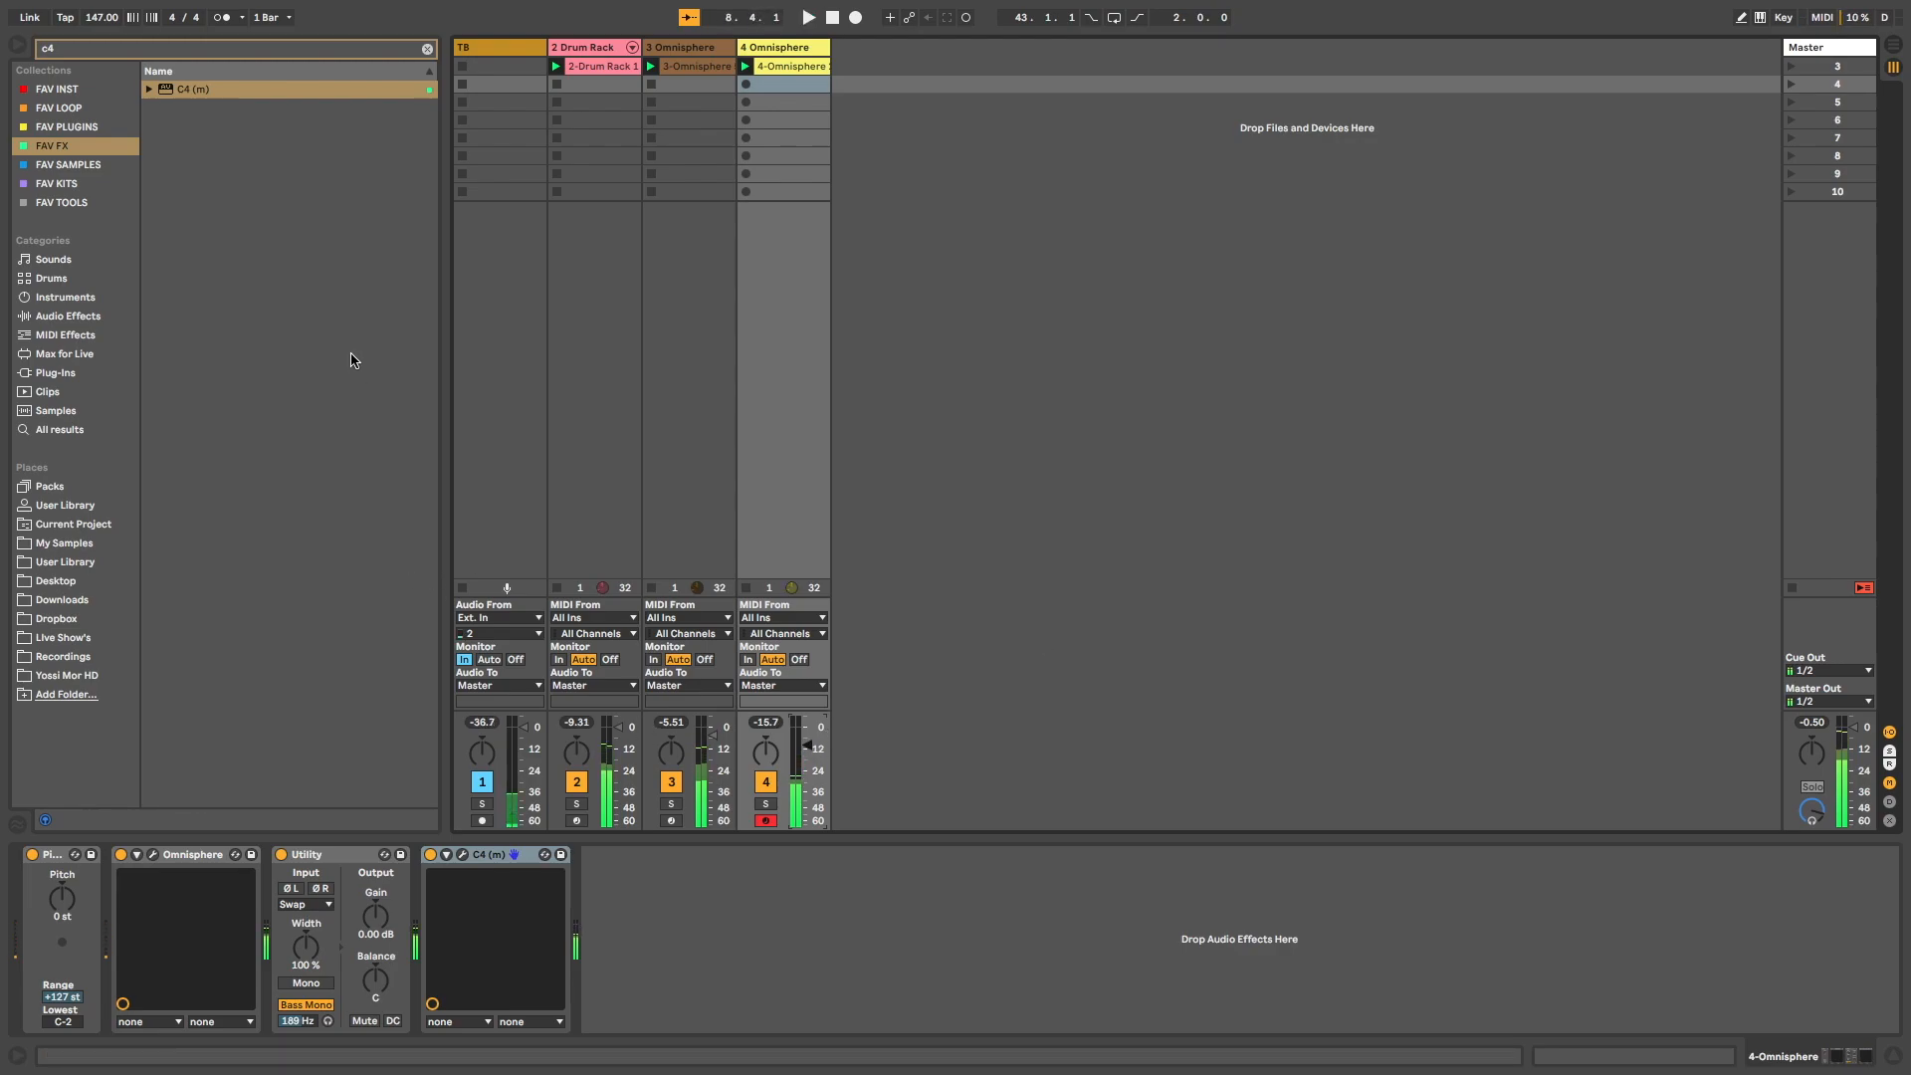
Add a Compressor from FAV FX after C4 on the bass track and show its sidechain section.
click(427, 48)
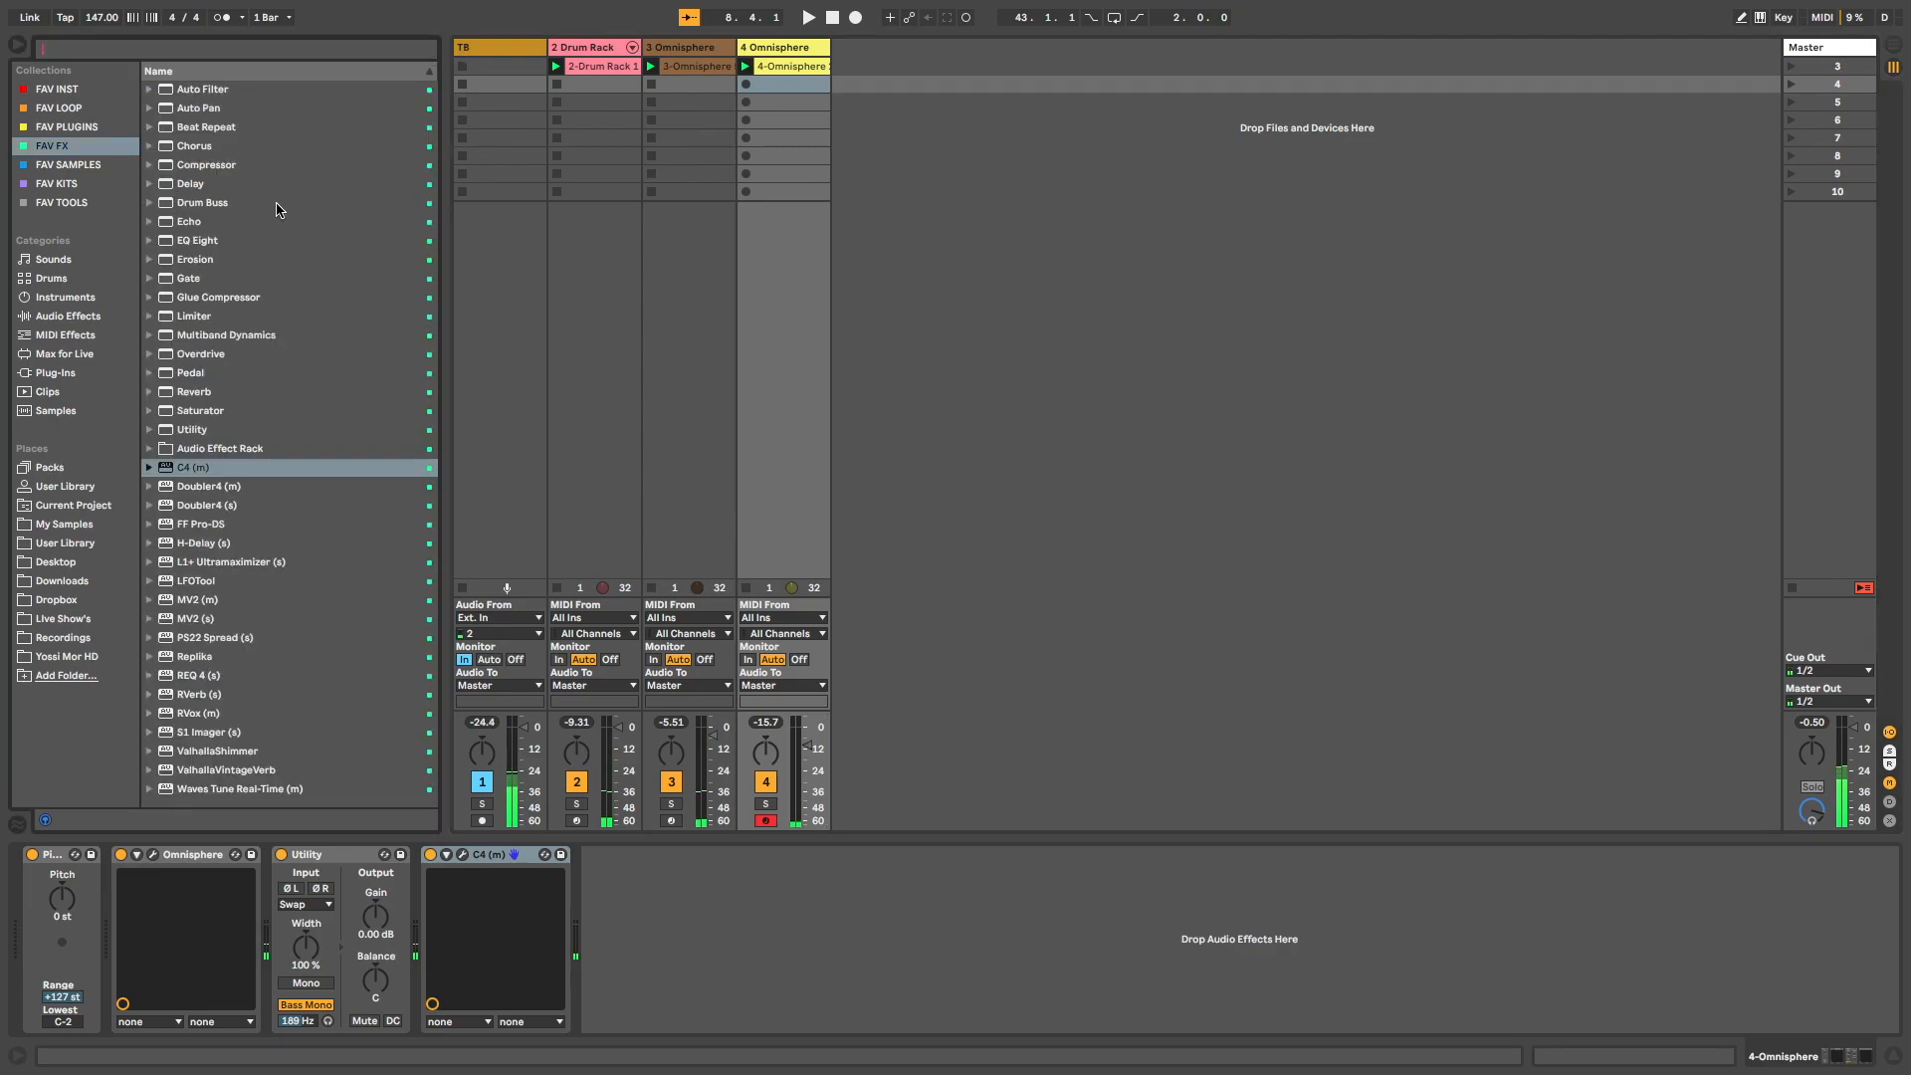
click(60, 142)
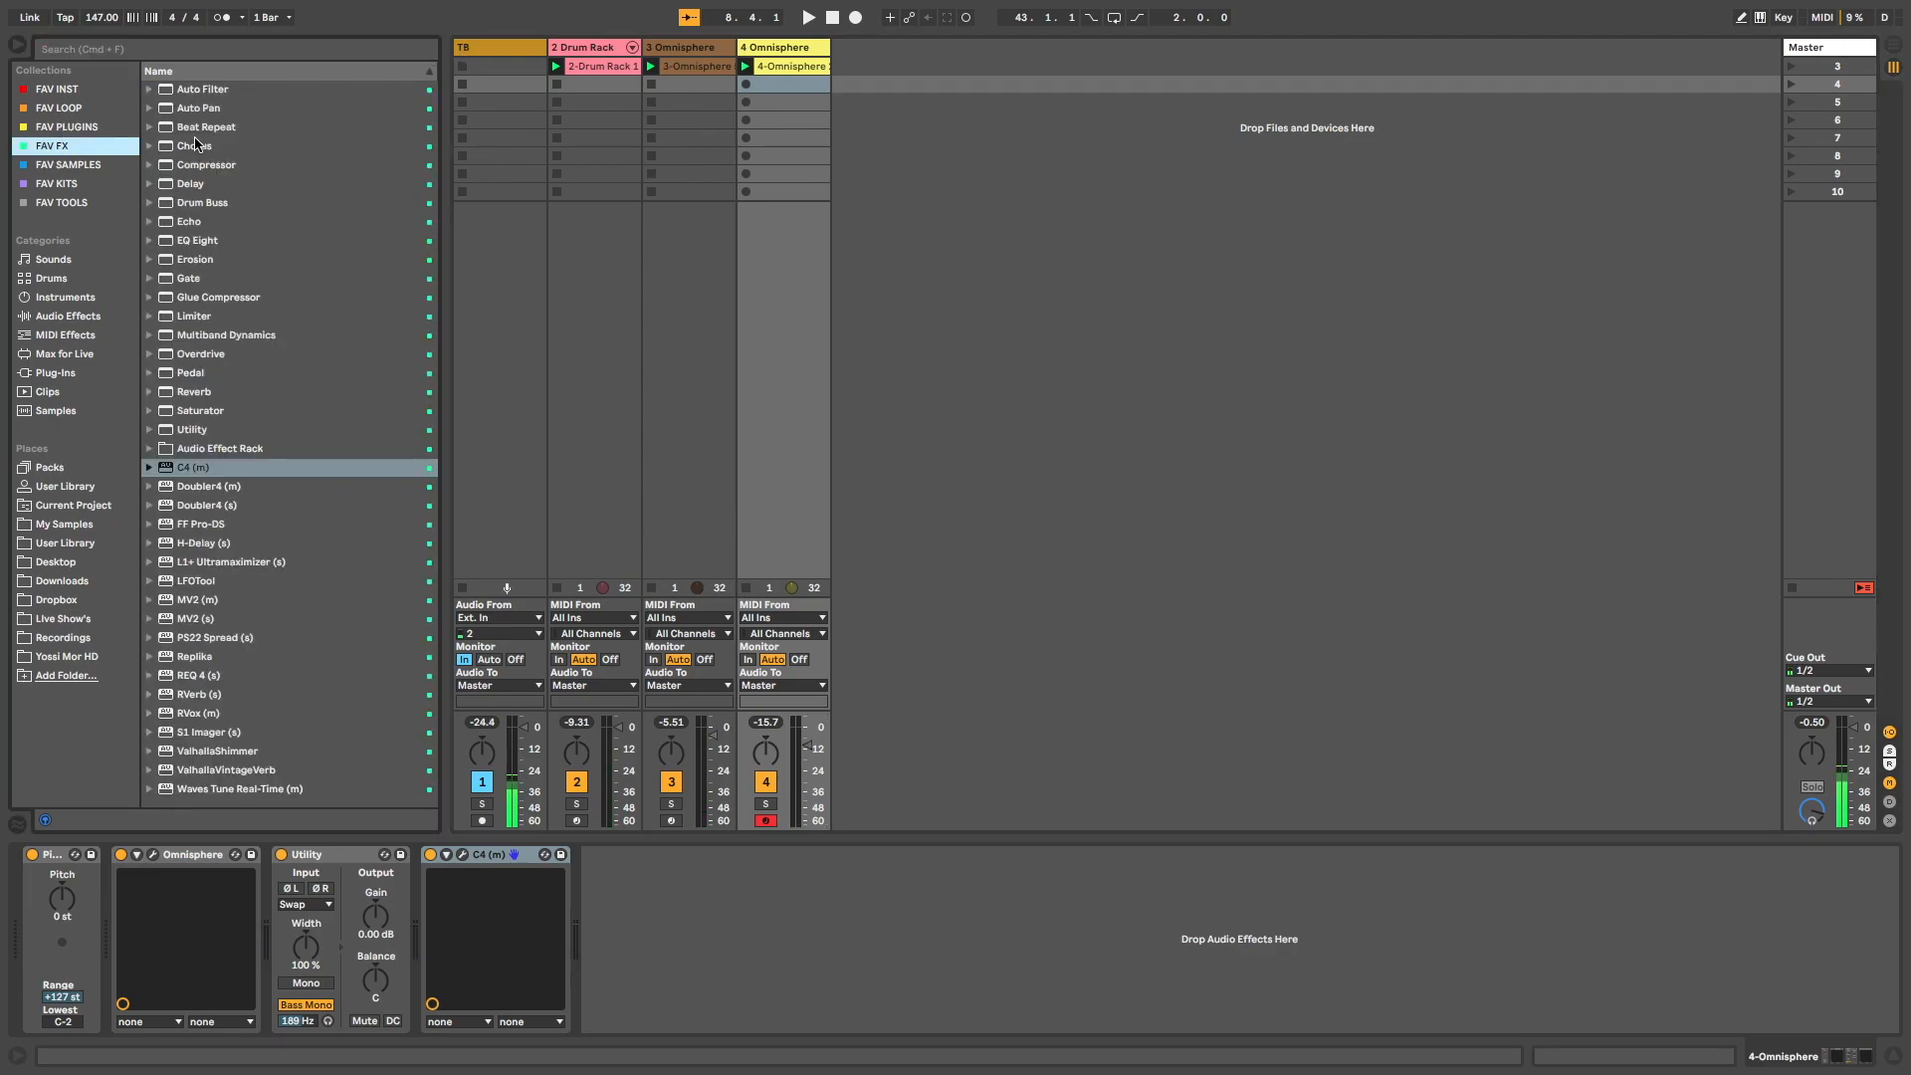
double_click(190, 168)
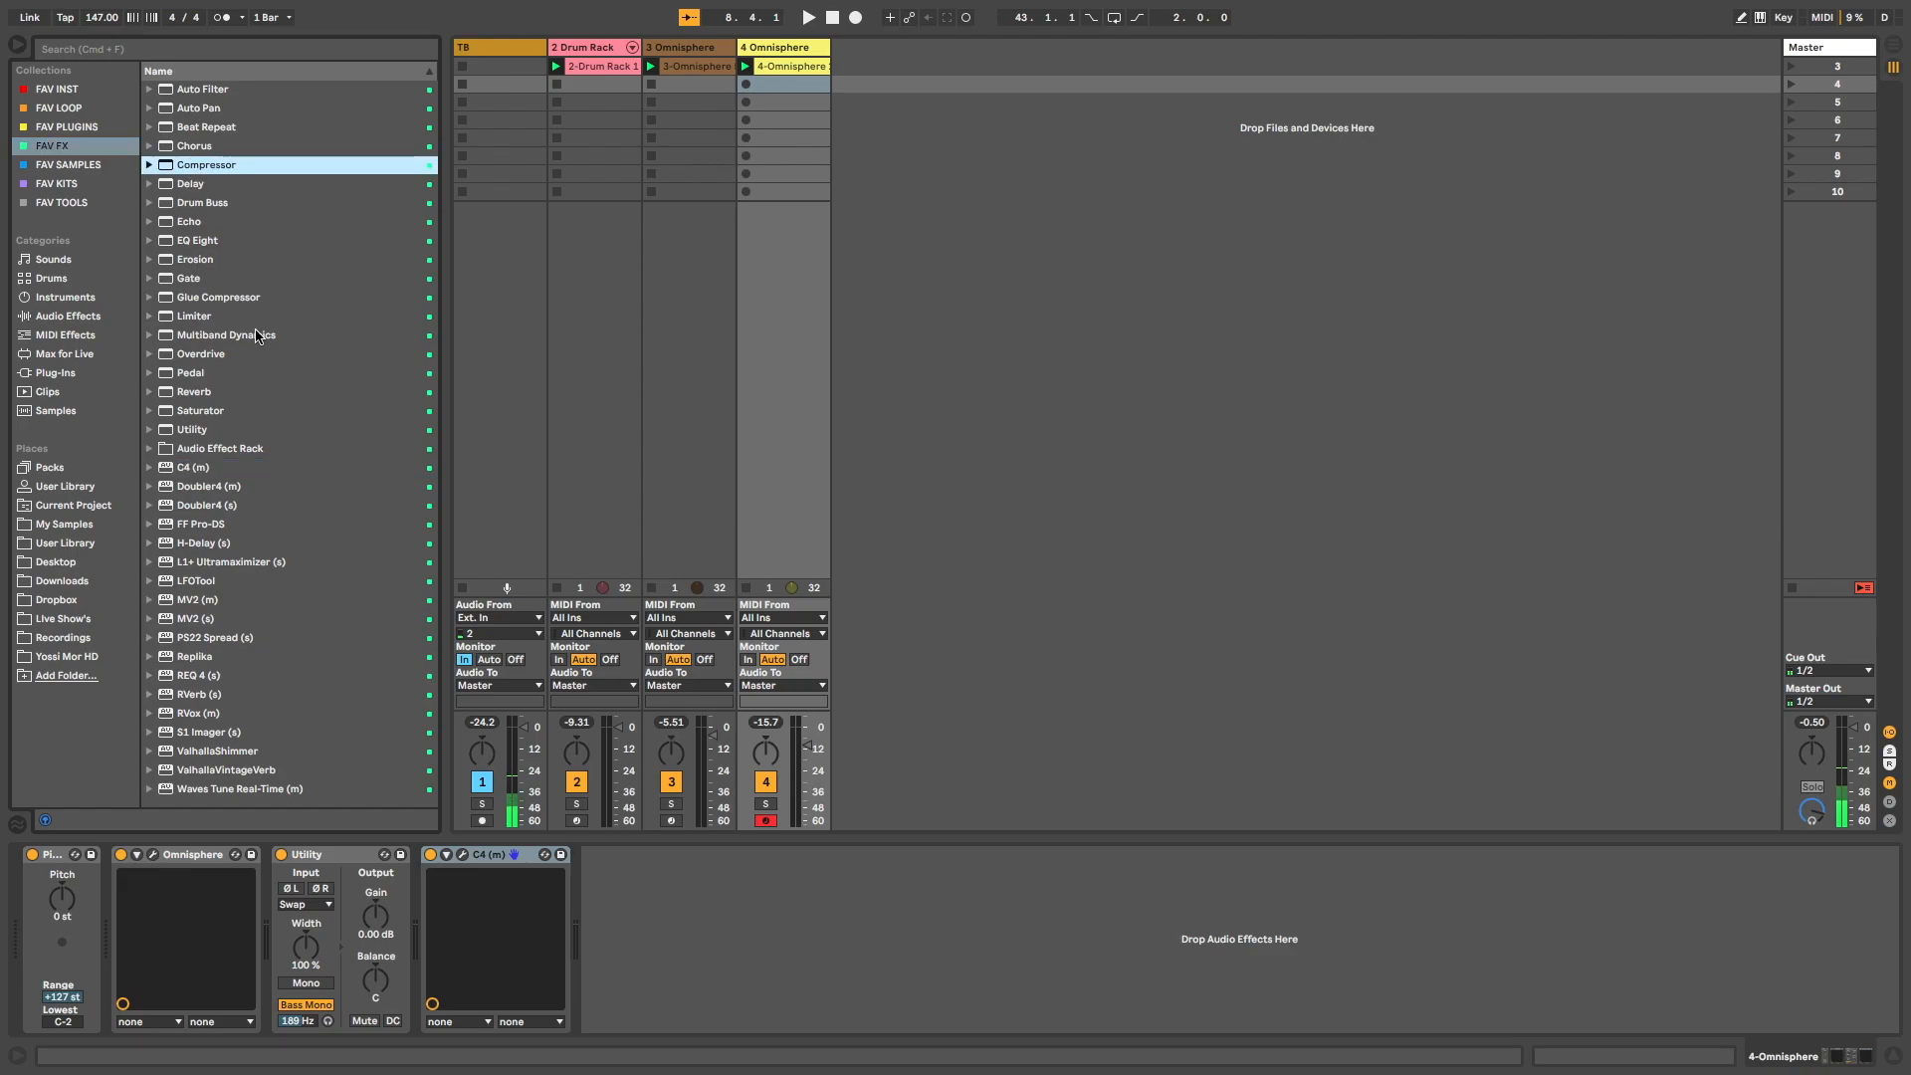
click(606, 854)
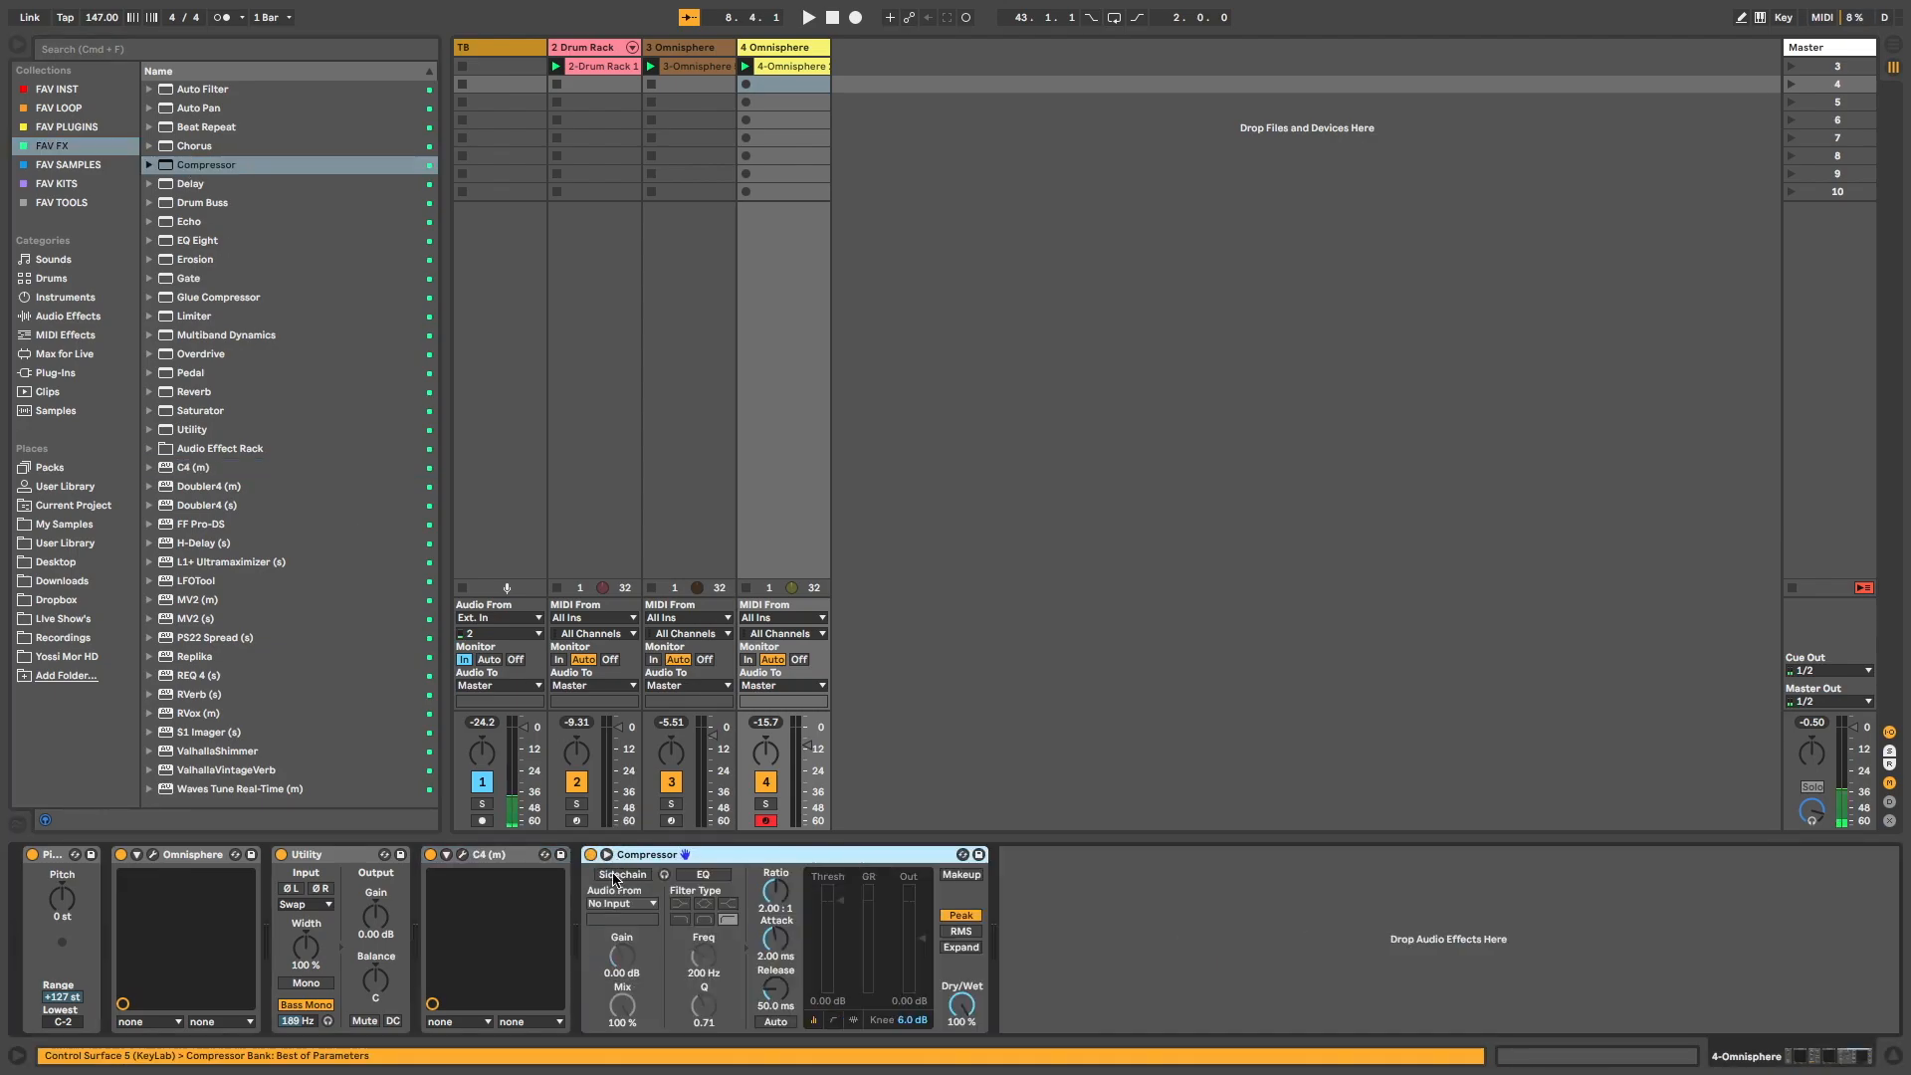
Sidechain the bass Compressor to 2-Drum Rack, using the KICK Pre FX signal.
click(621, 904)
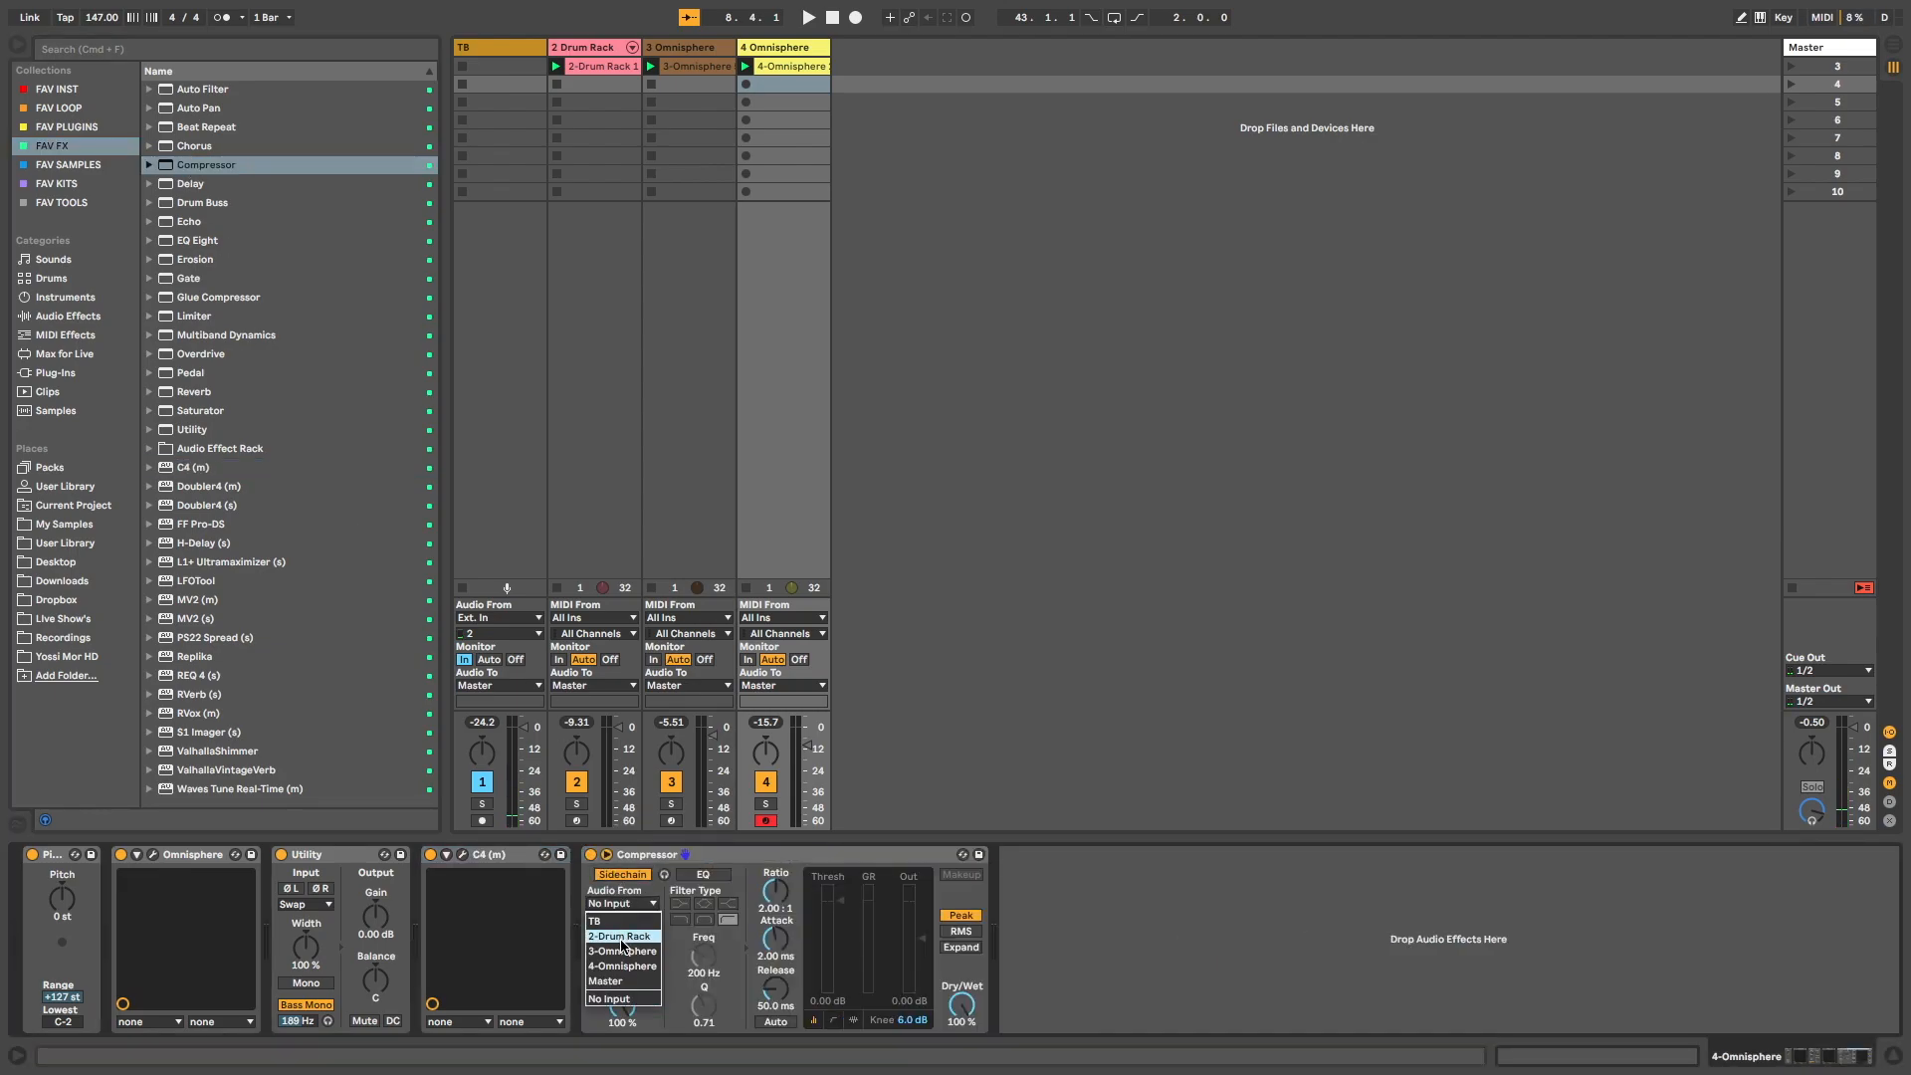
click(620, 938)
click(629, 918)
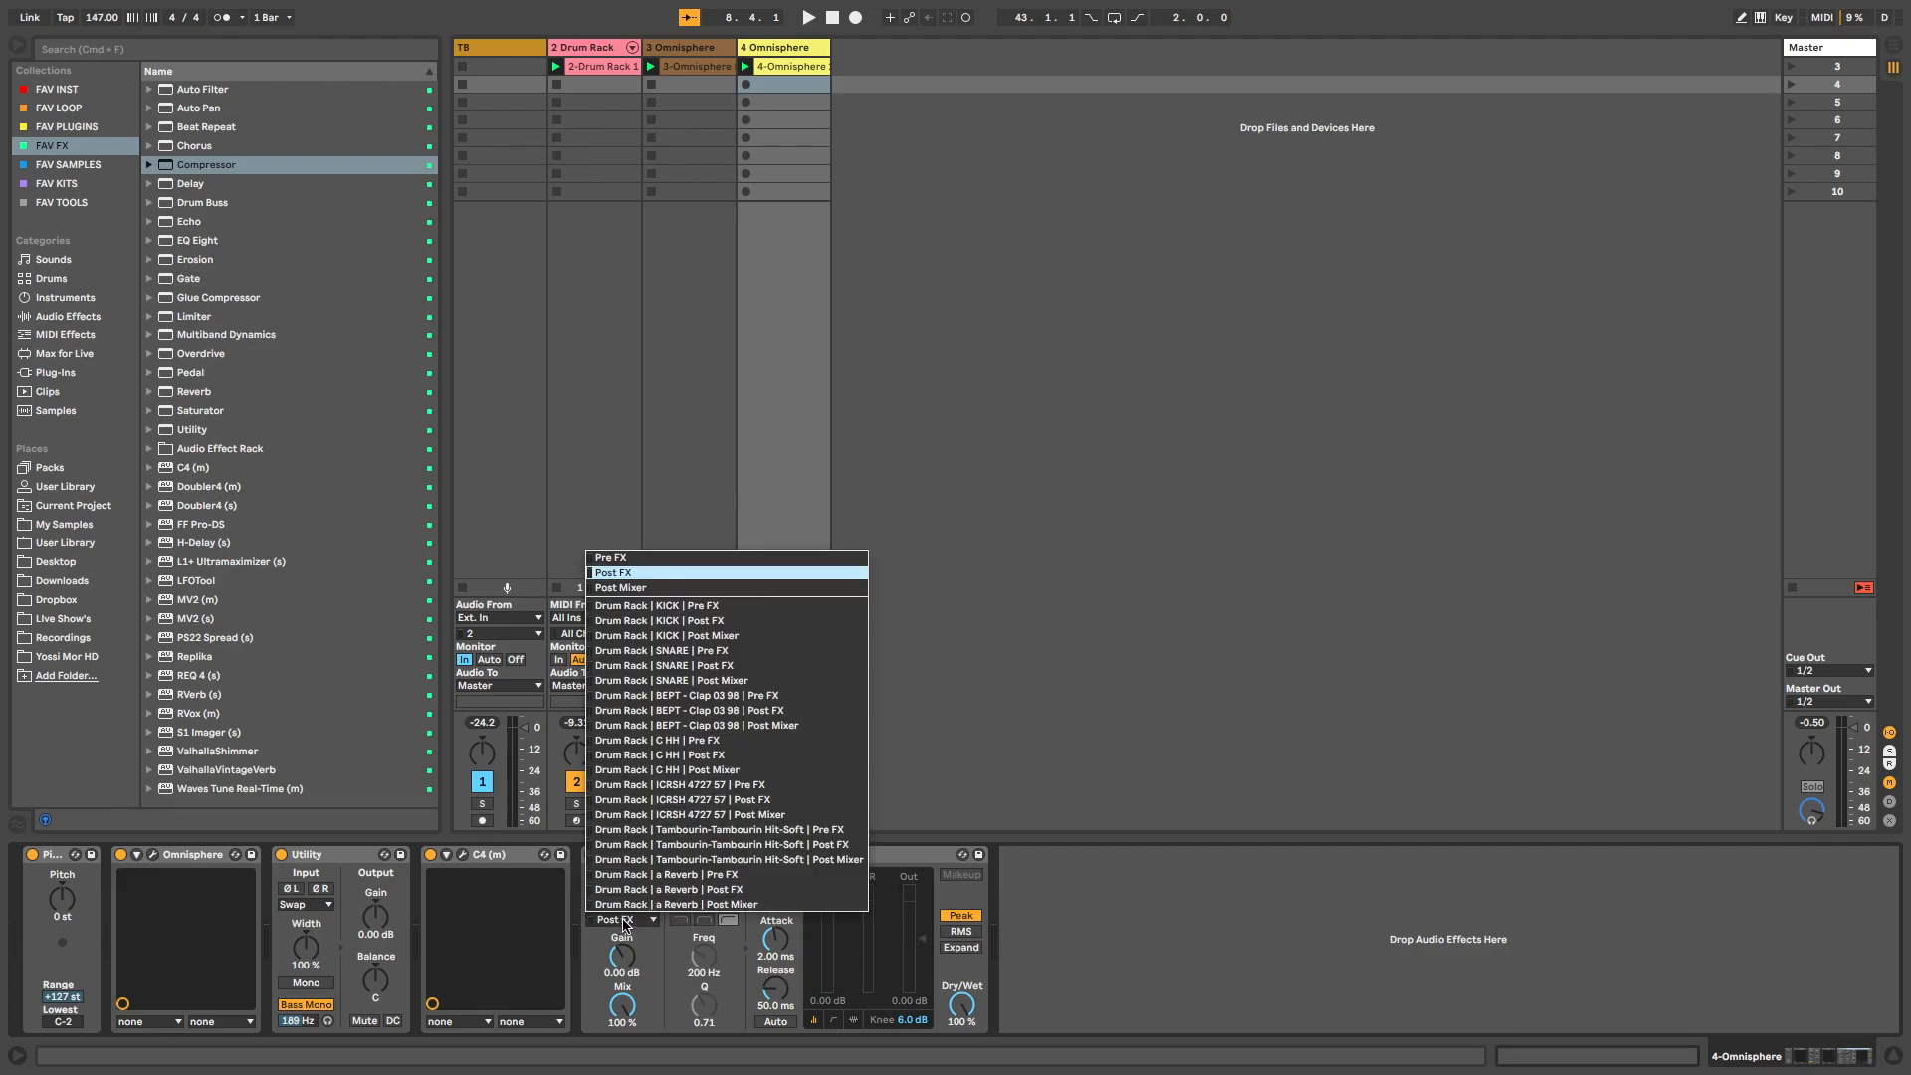
click(647, 609)
During playback, lower the bass Compressor's threshold to about -23 dB, then raise it partway back.
key(space)
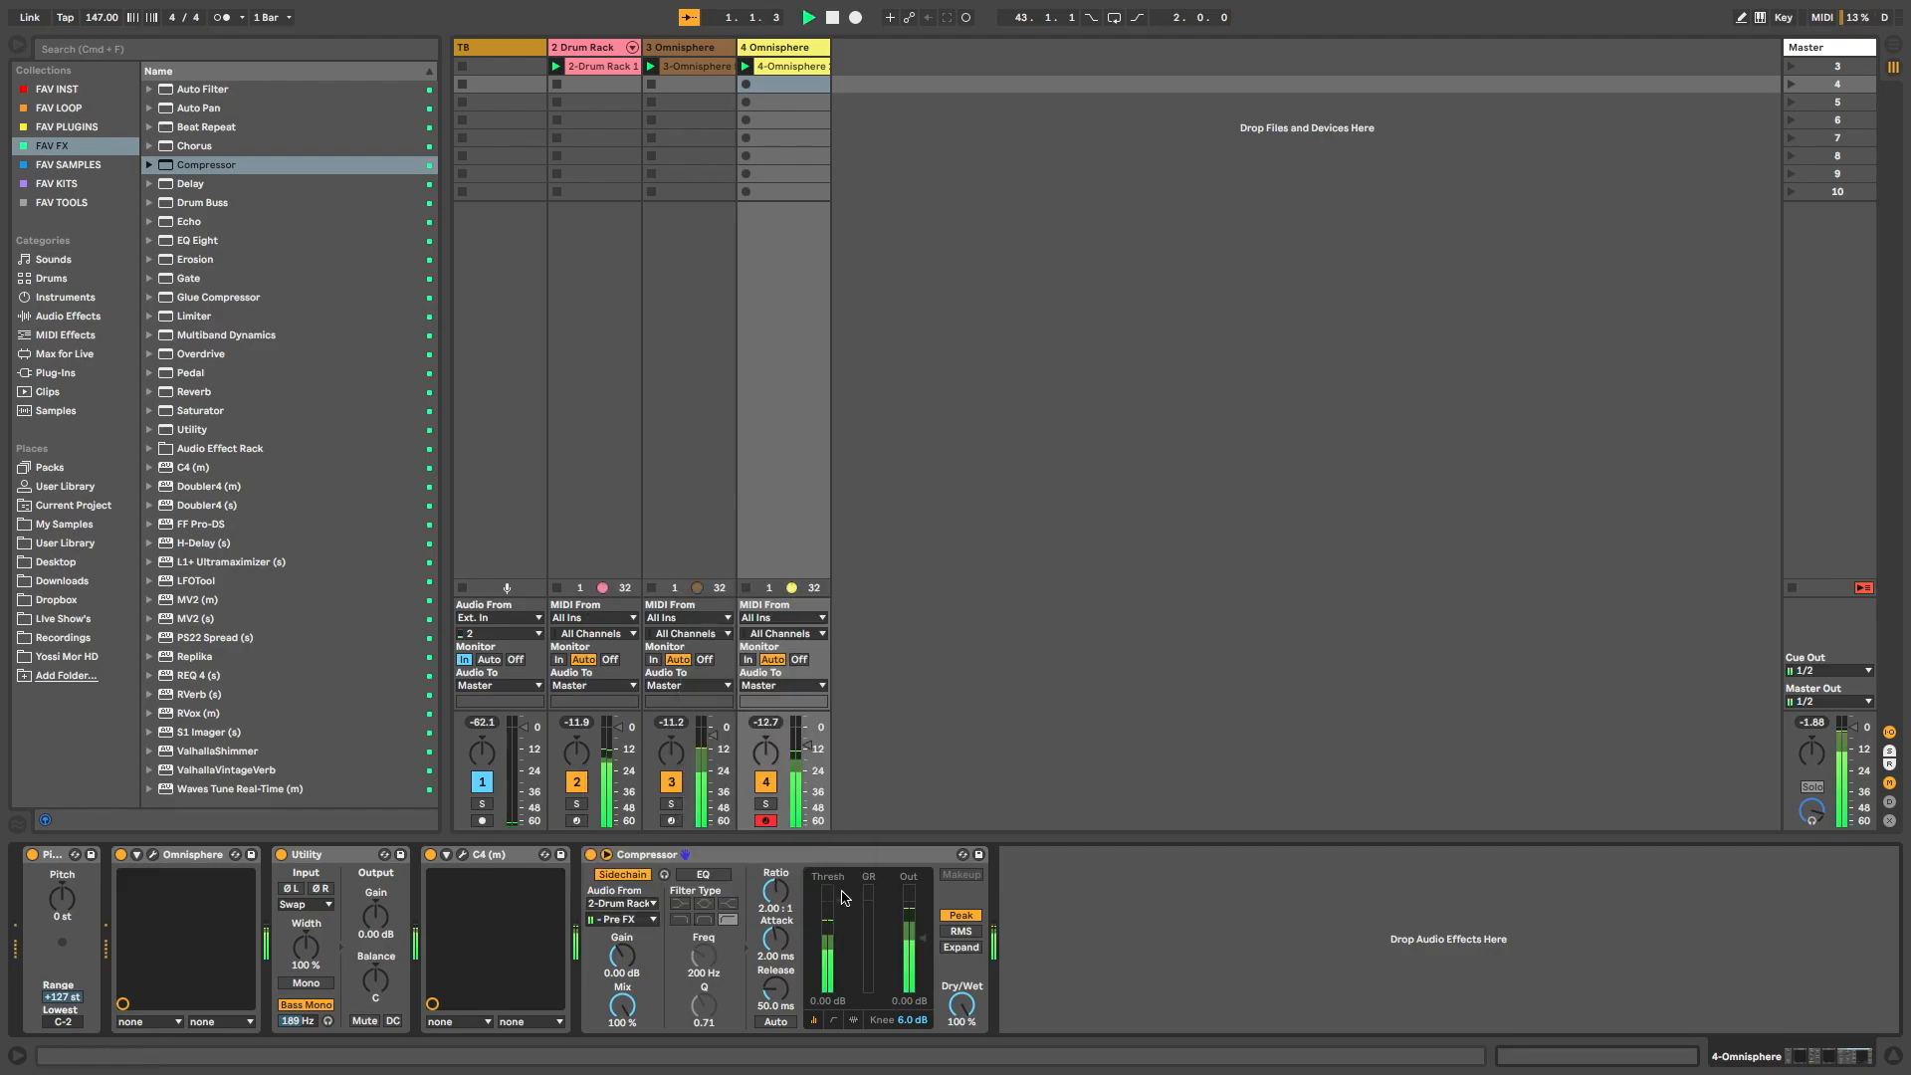
drag(845, 906, 845, 914)
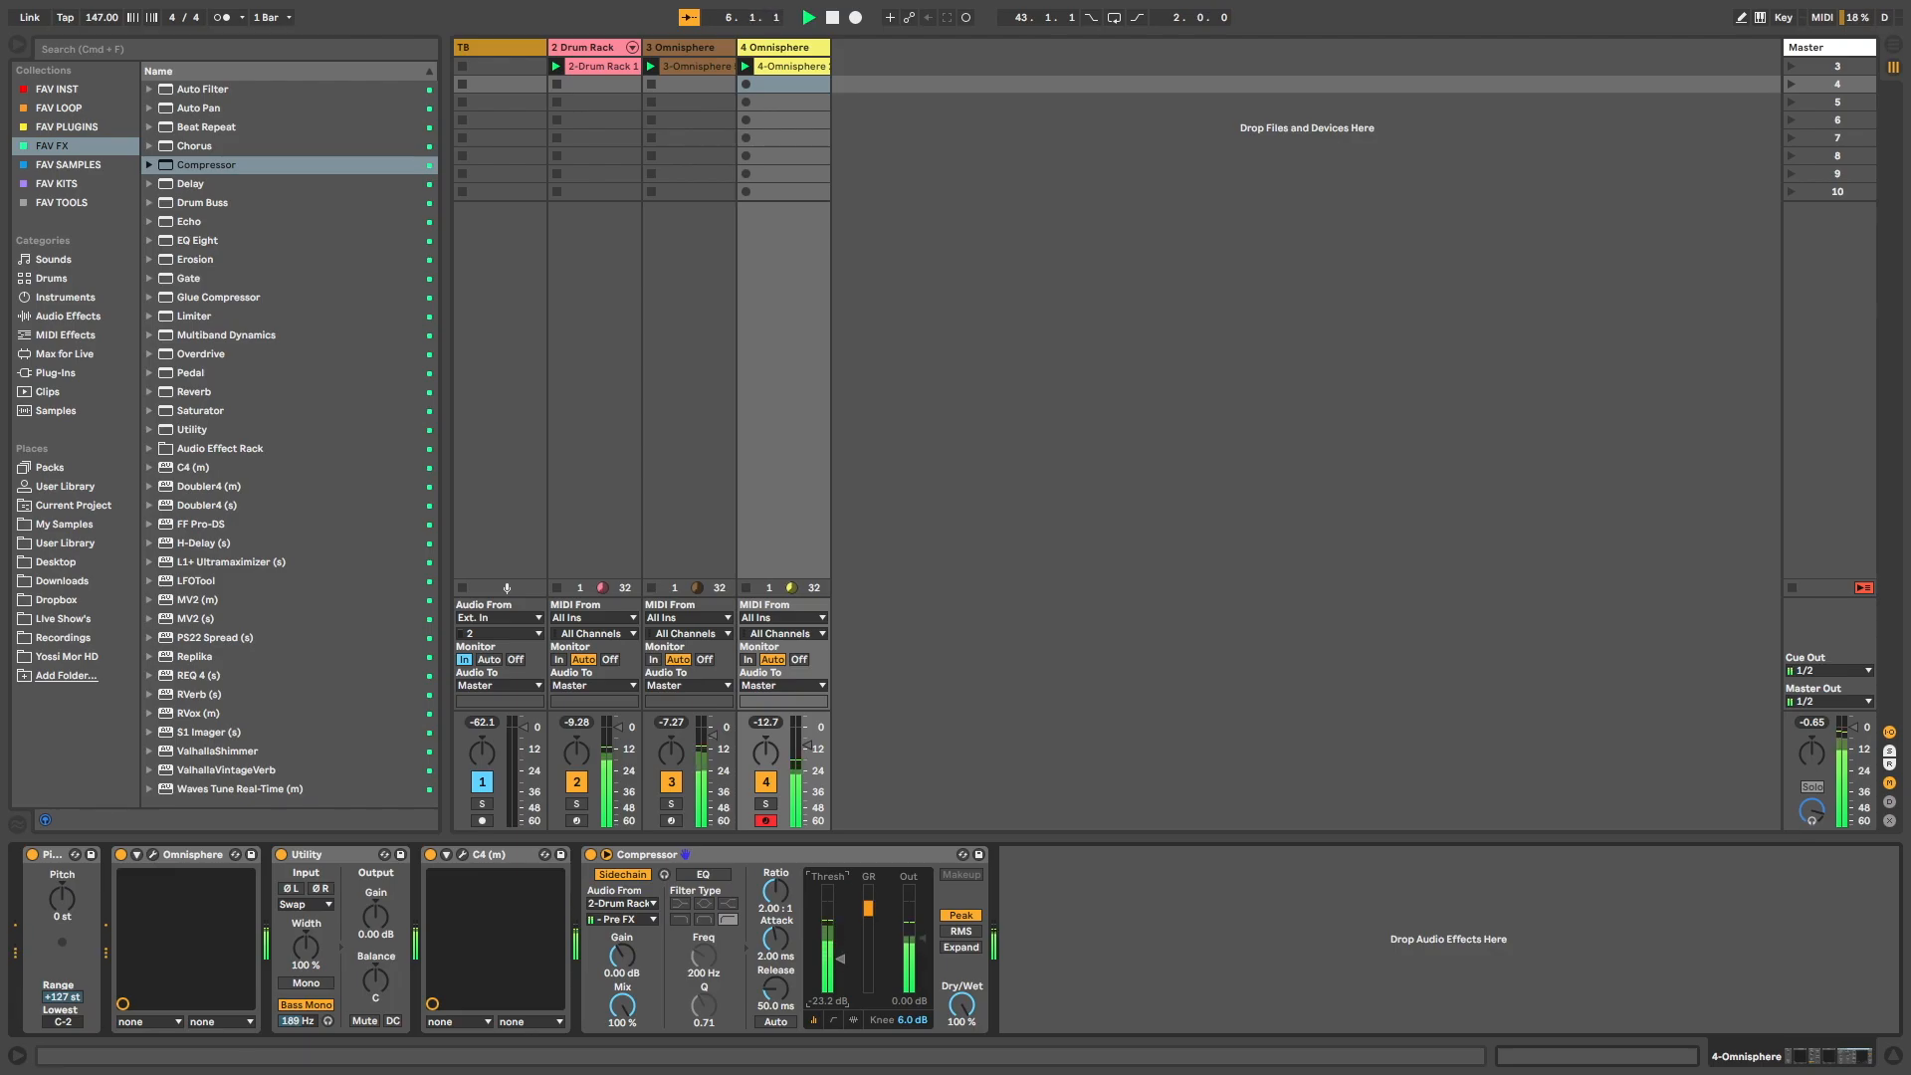
drag(840, 958, 840, 931)
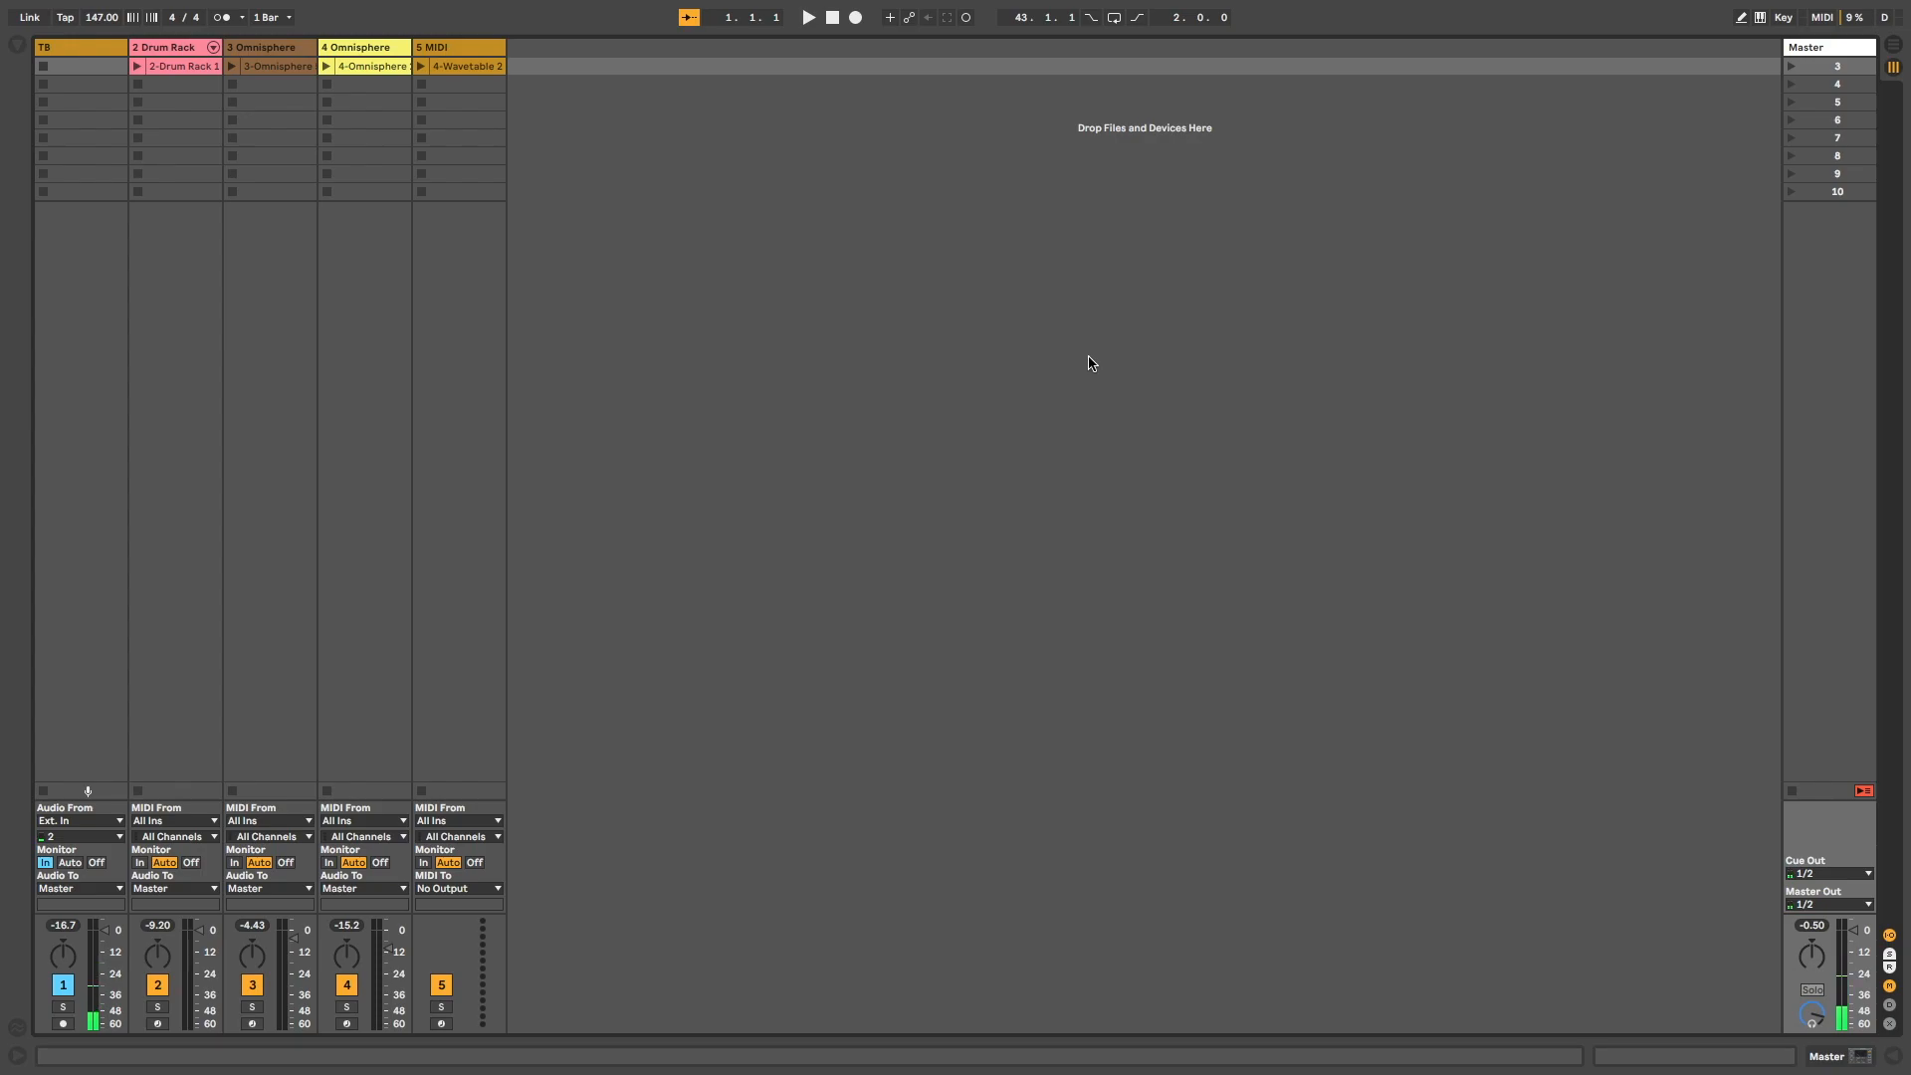
Load the Wavetable instrument from Instruments onto the 5 MIDI track.
key(super+alt+b)
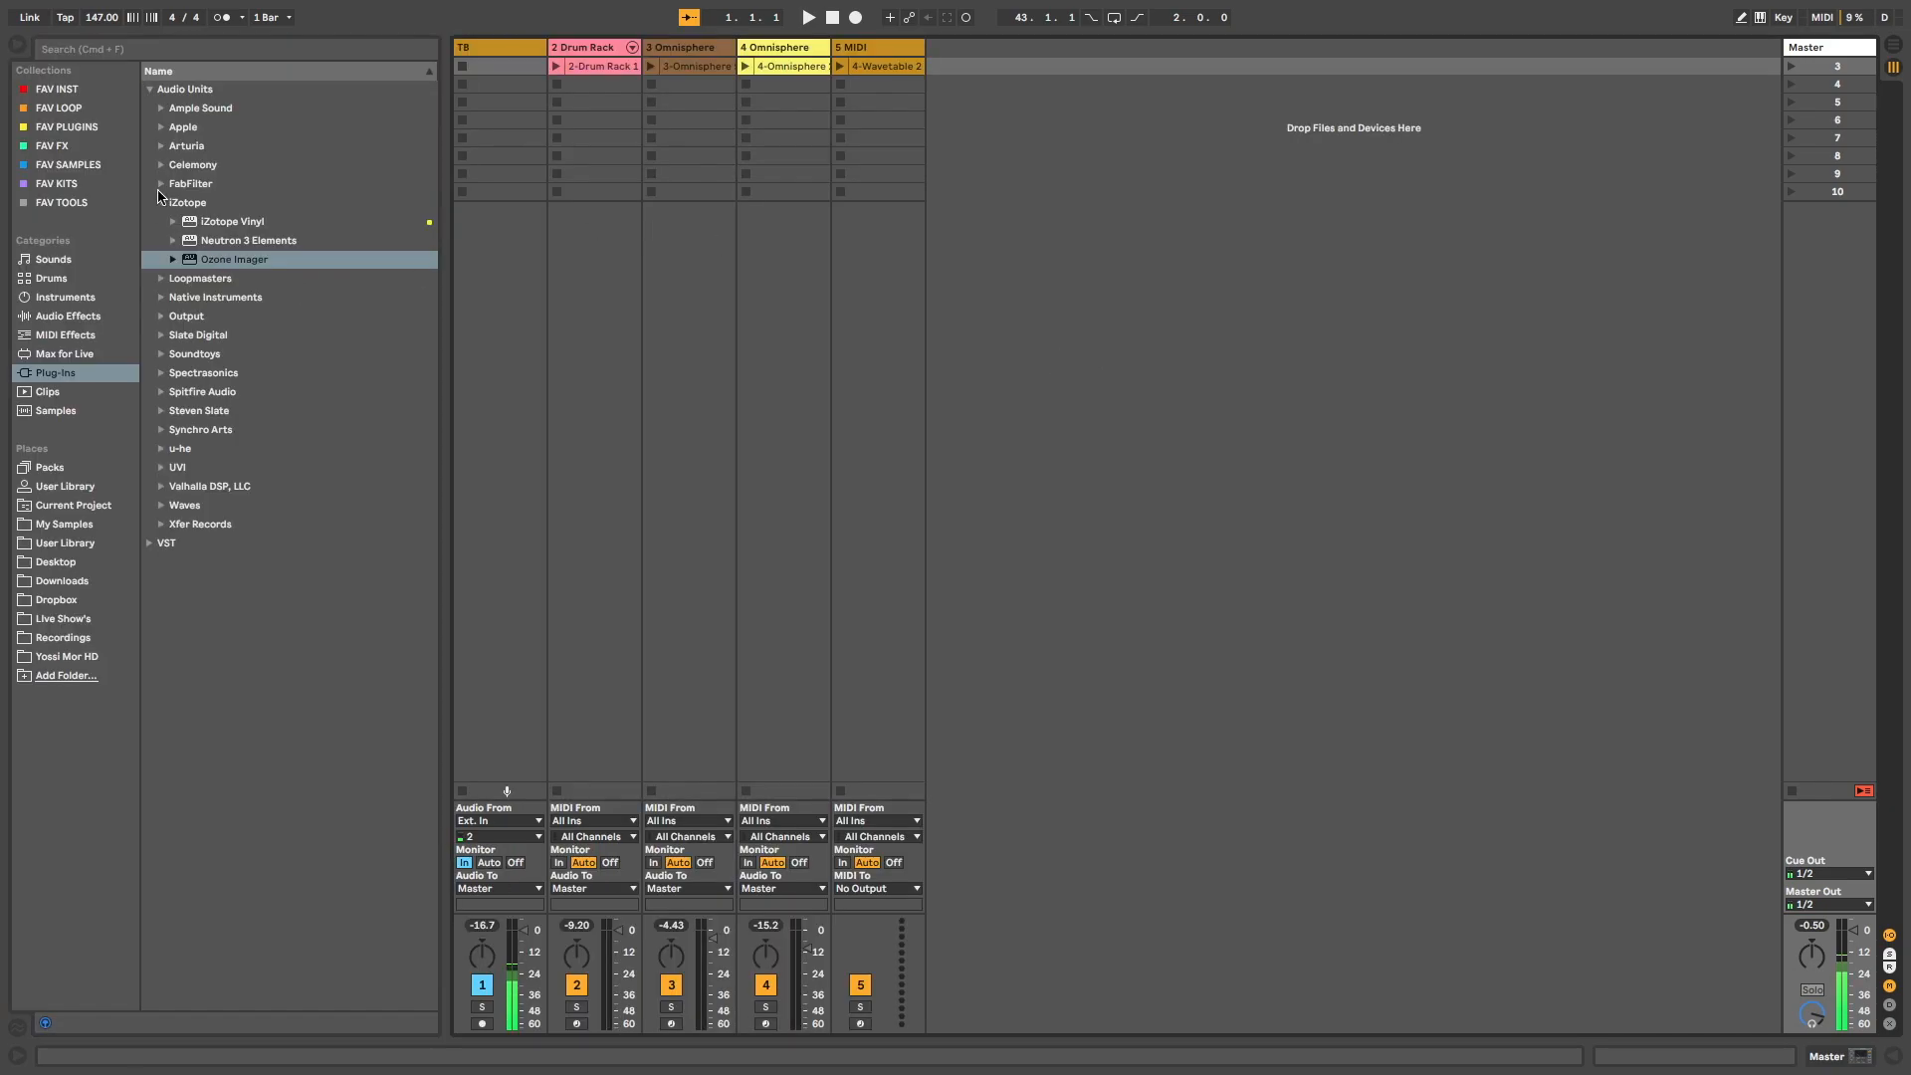
click(160, 201)
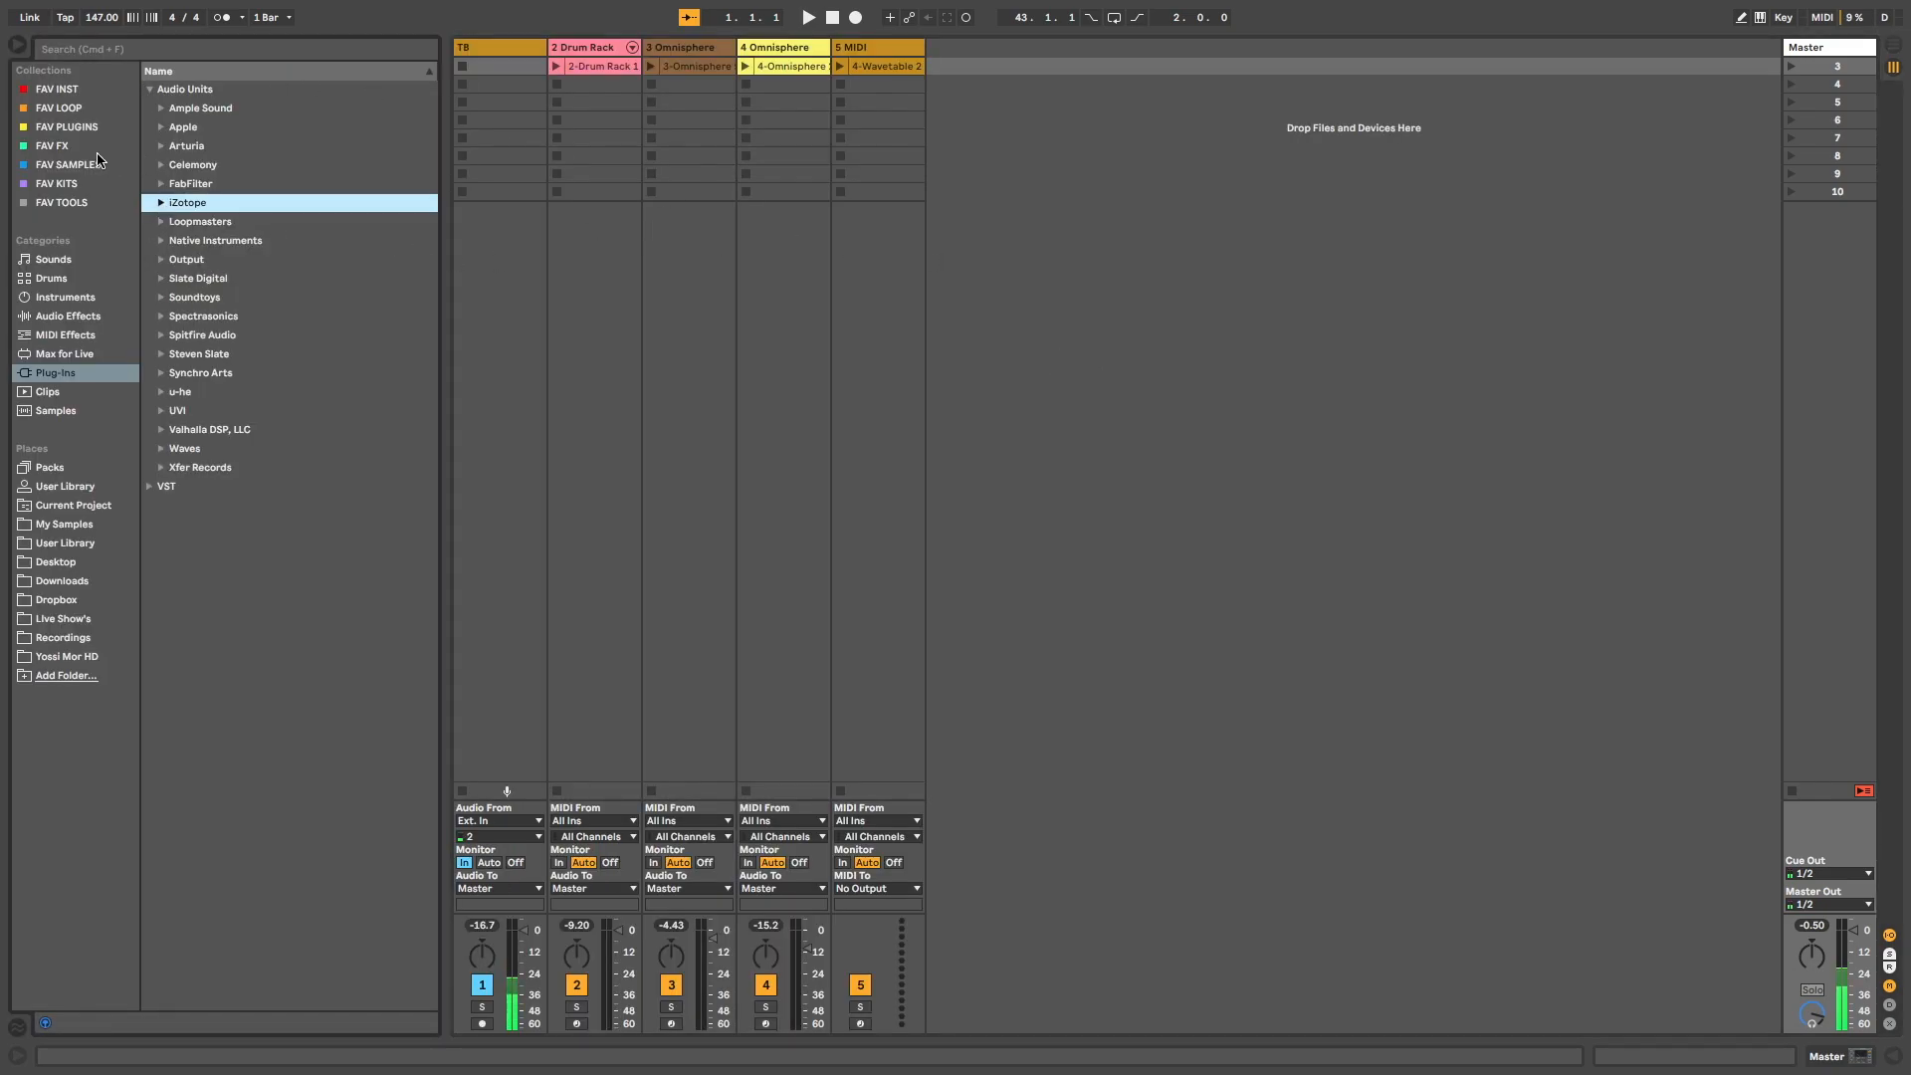
click(55, 298)
drag(149, 298, 851, 194)
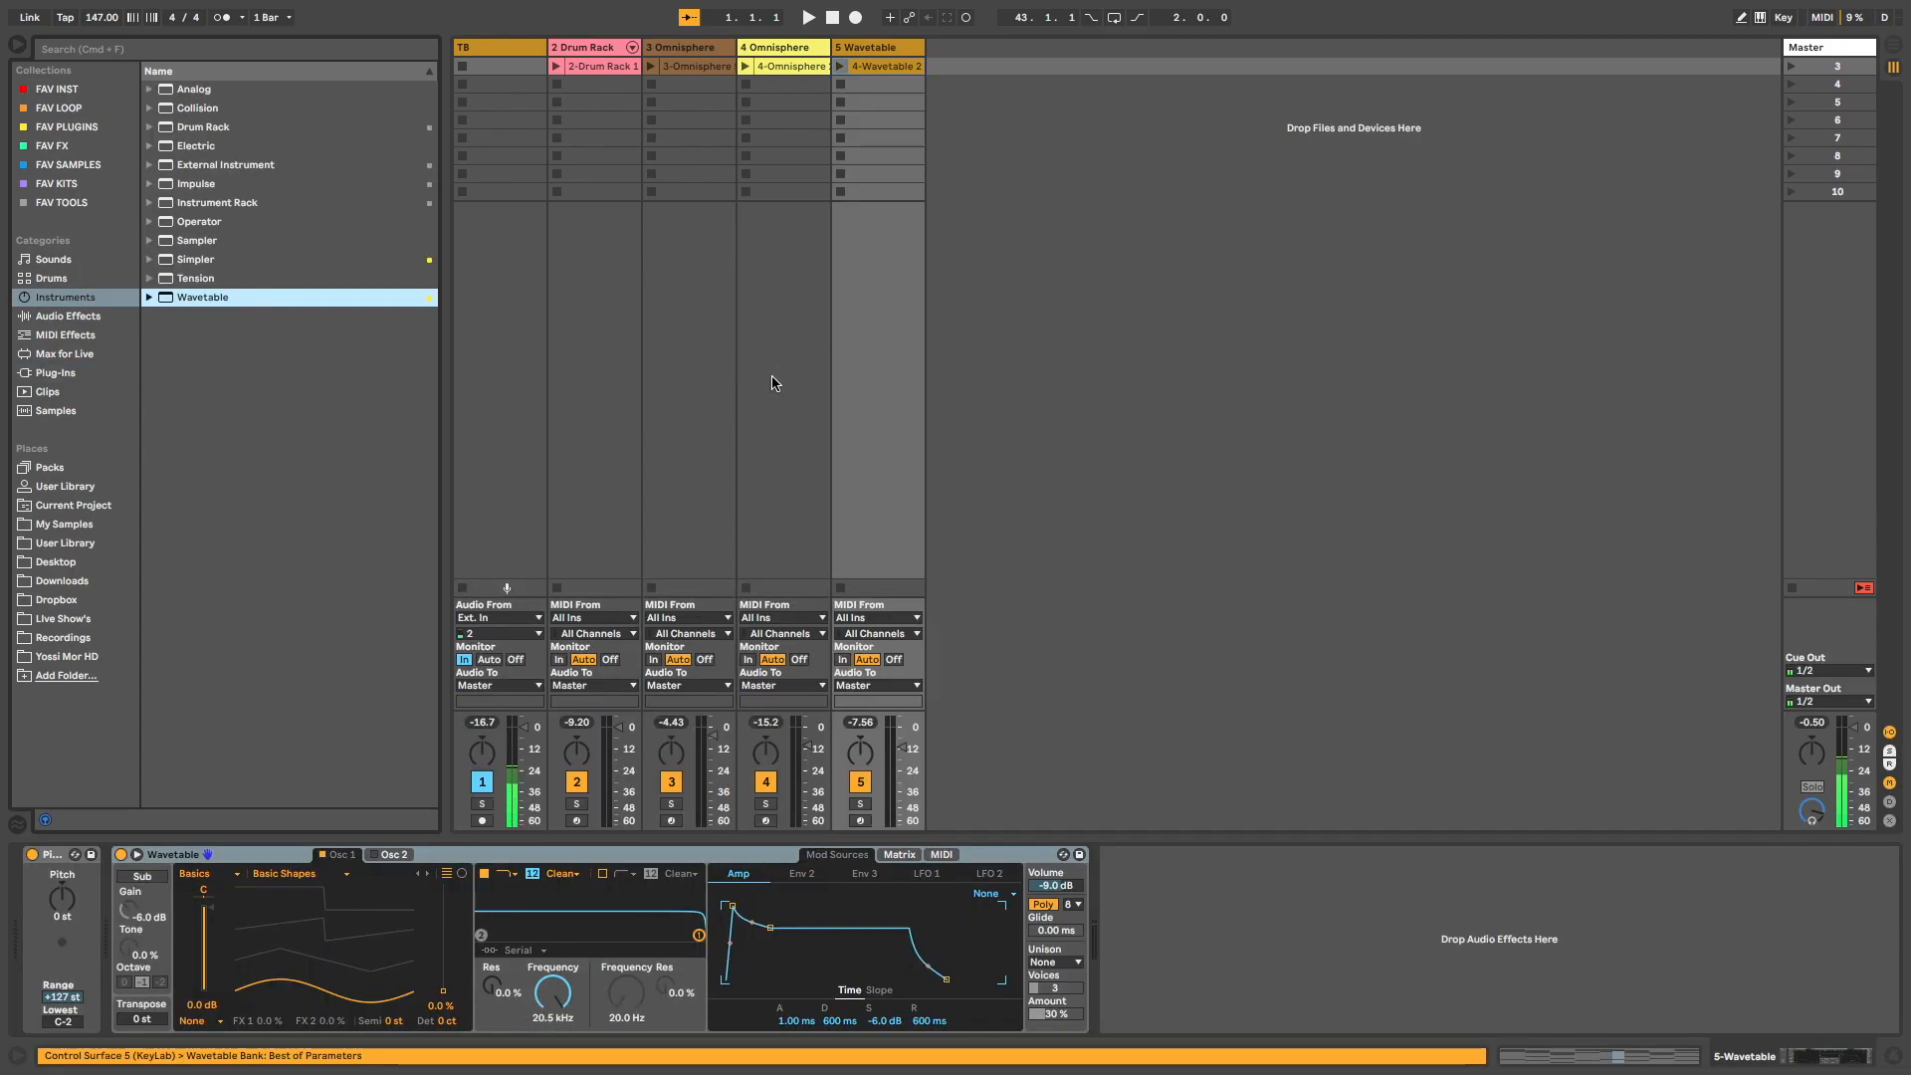
Play the Wavetable clip and set oscillator 1's wavetable position to 69%.
click(839, 66)
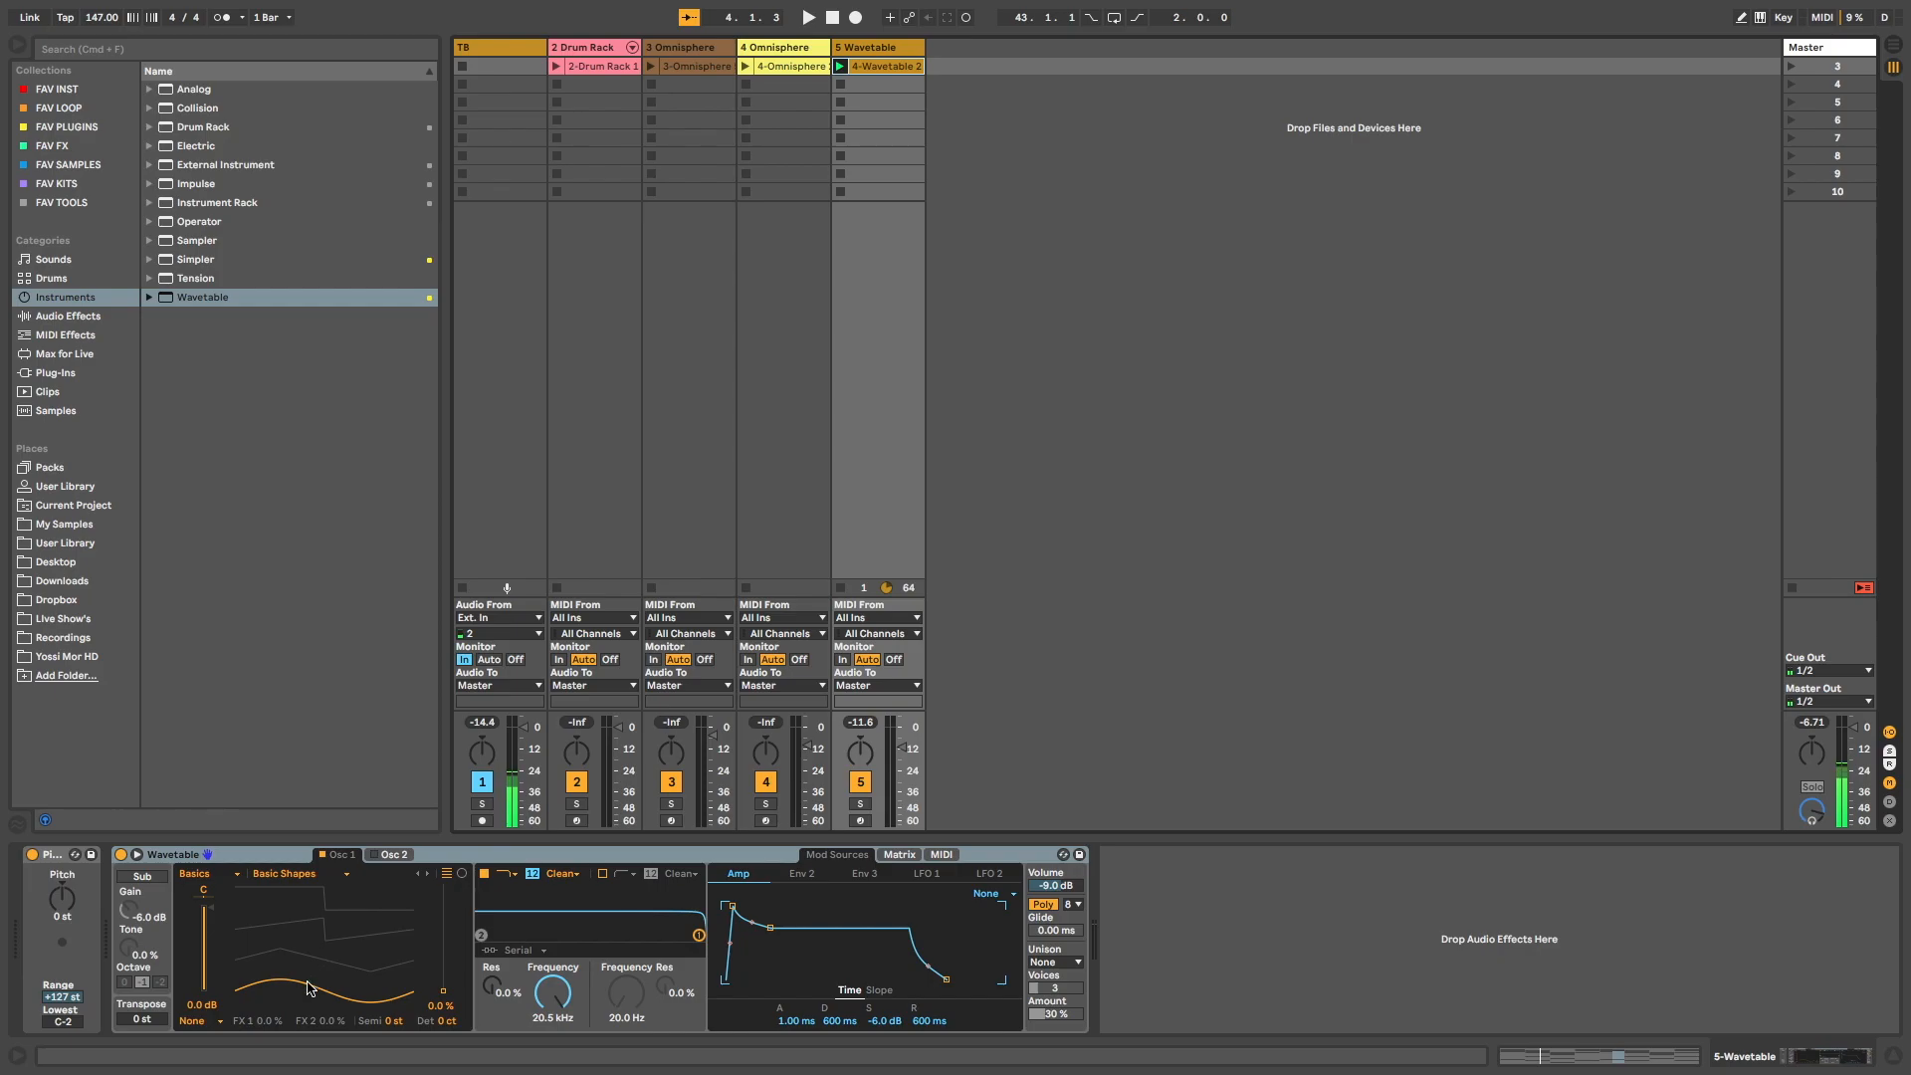
drag(312, 993, 311, 927)
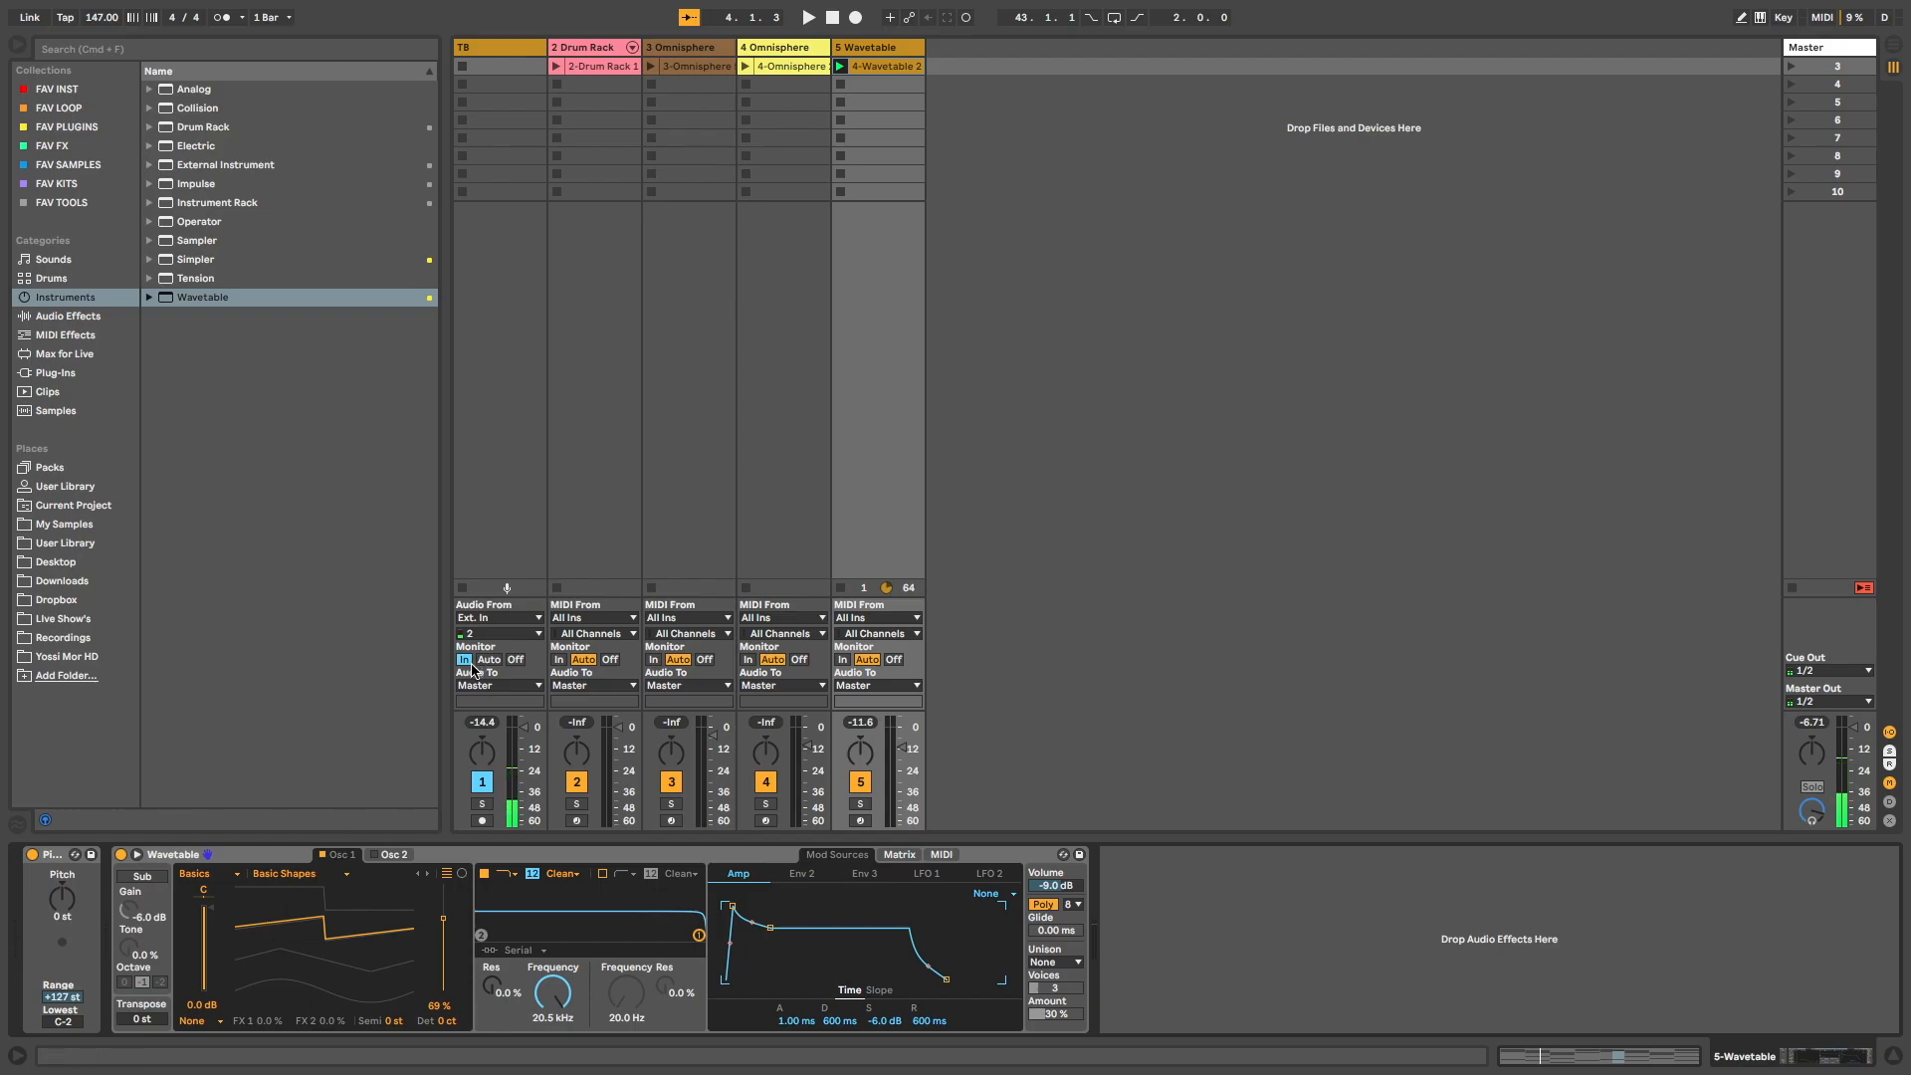
click(840, 66)
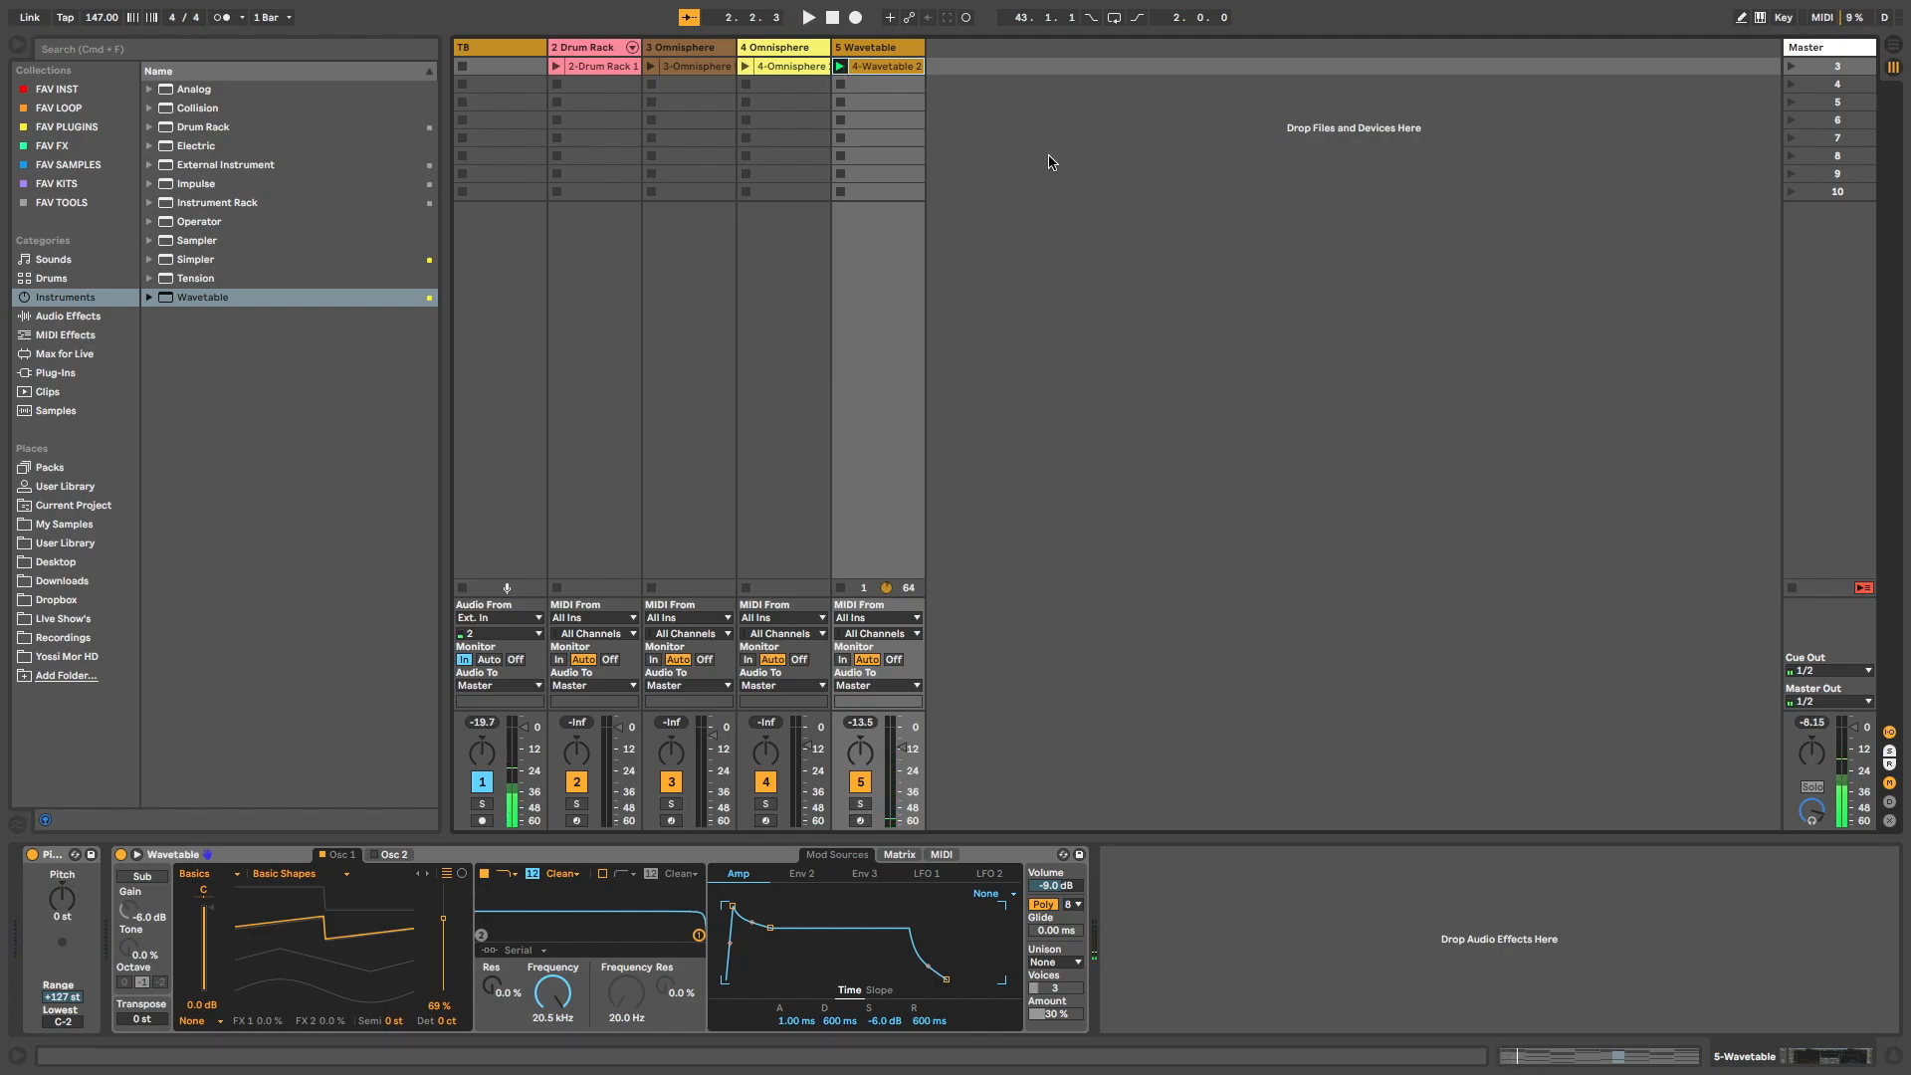
Enable Wavetable's oscillator 2, set its position to 67% and its pitch to -12 semitones, and audition the clip.
click(396, 855)
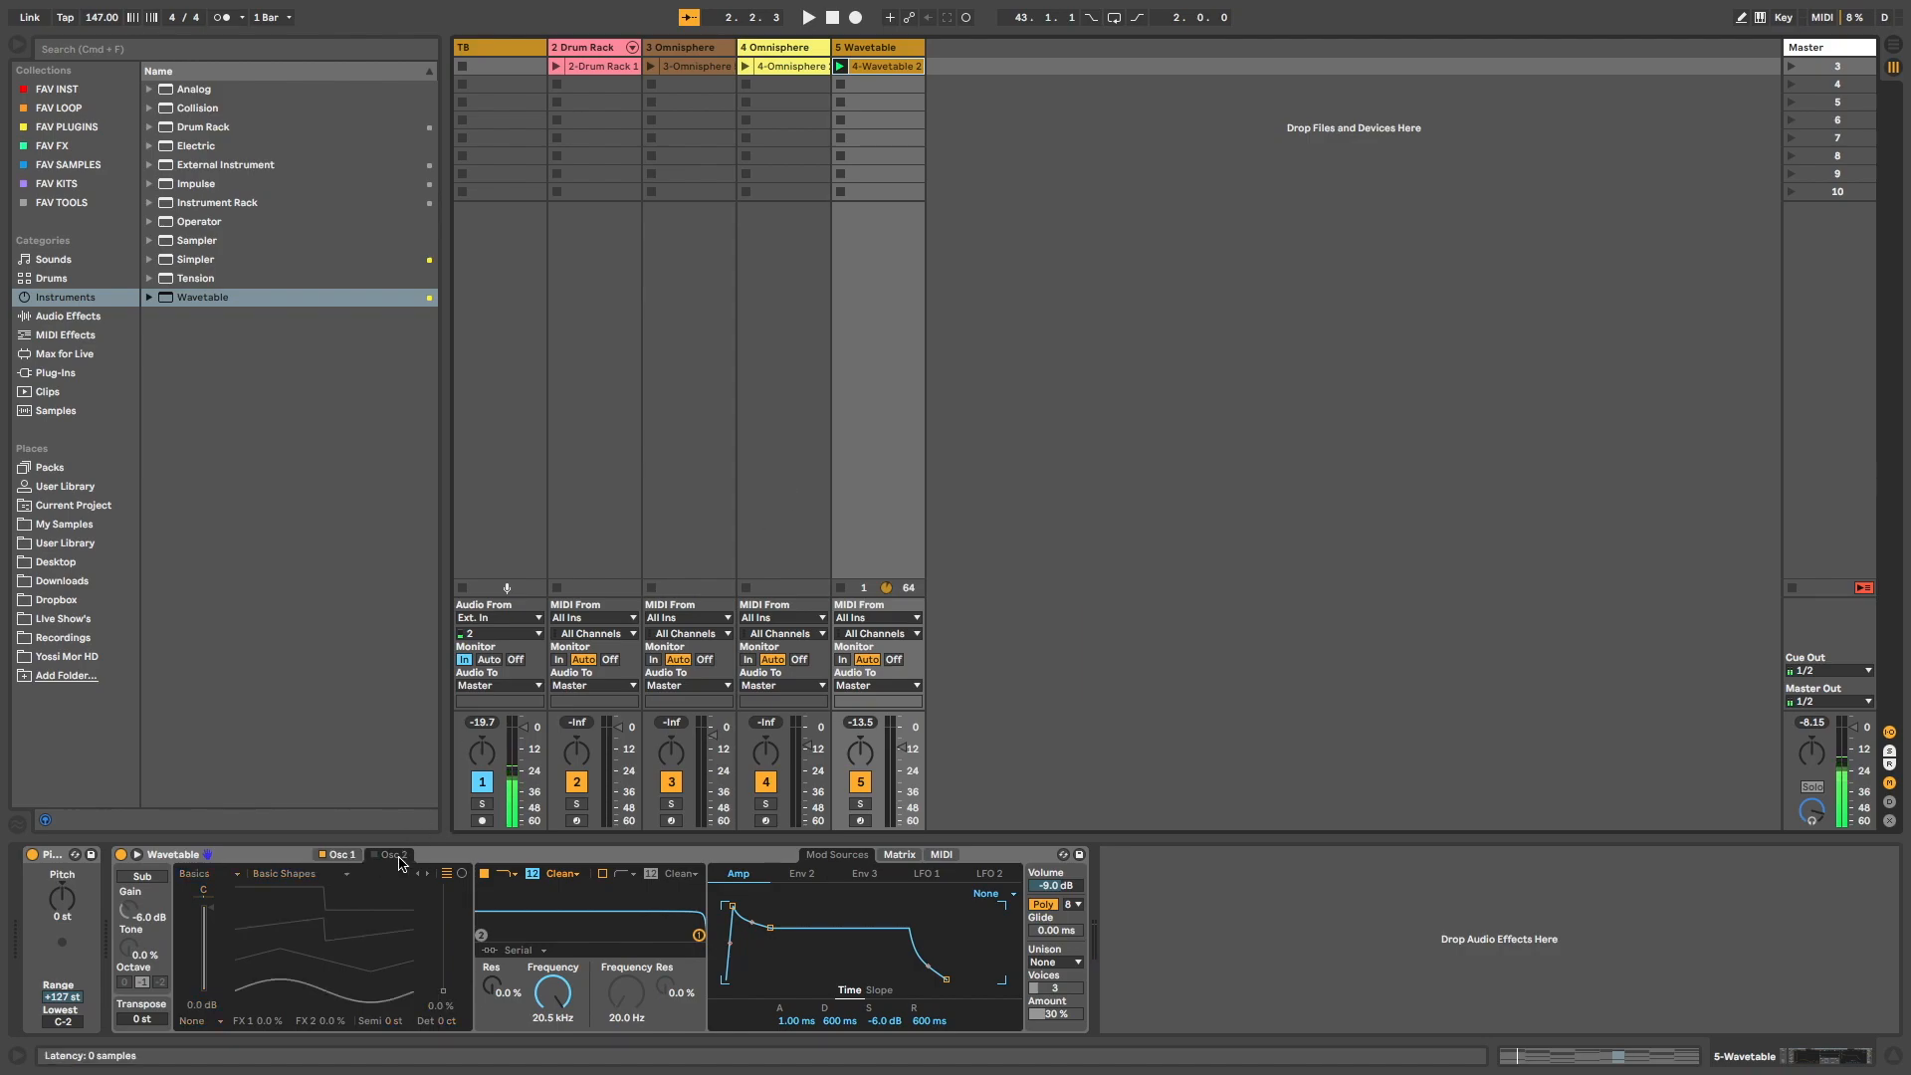
click(374, 855)
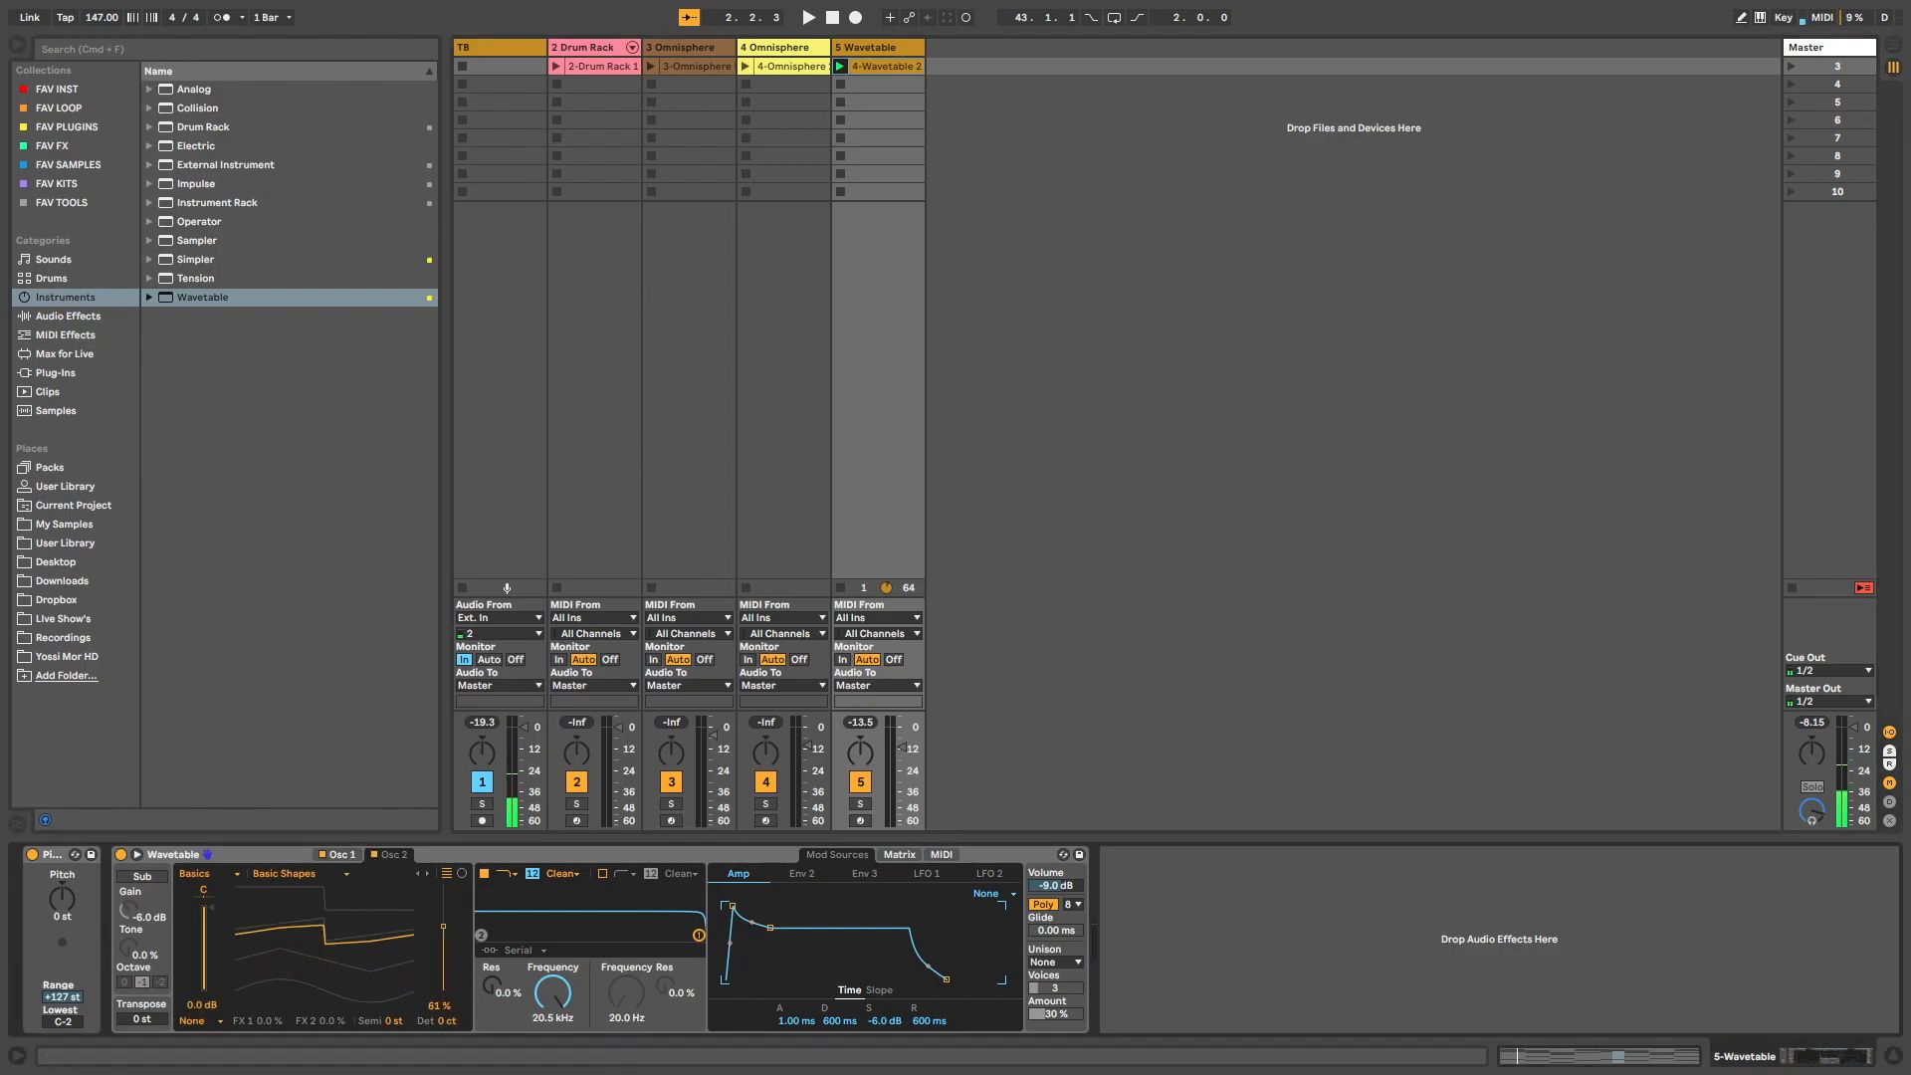
drag(258, 926, 258, 929)
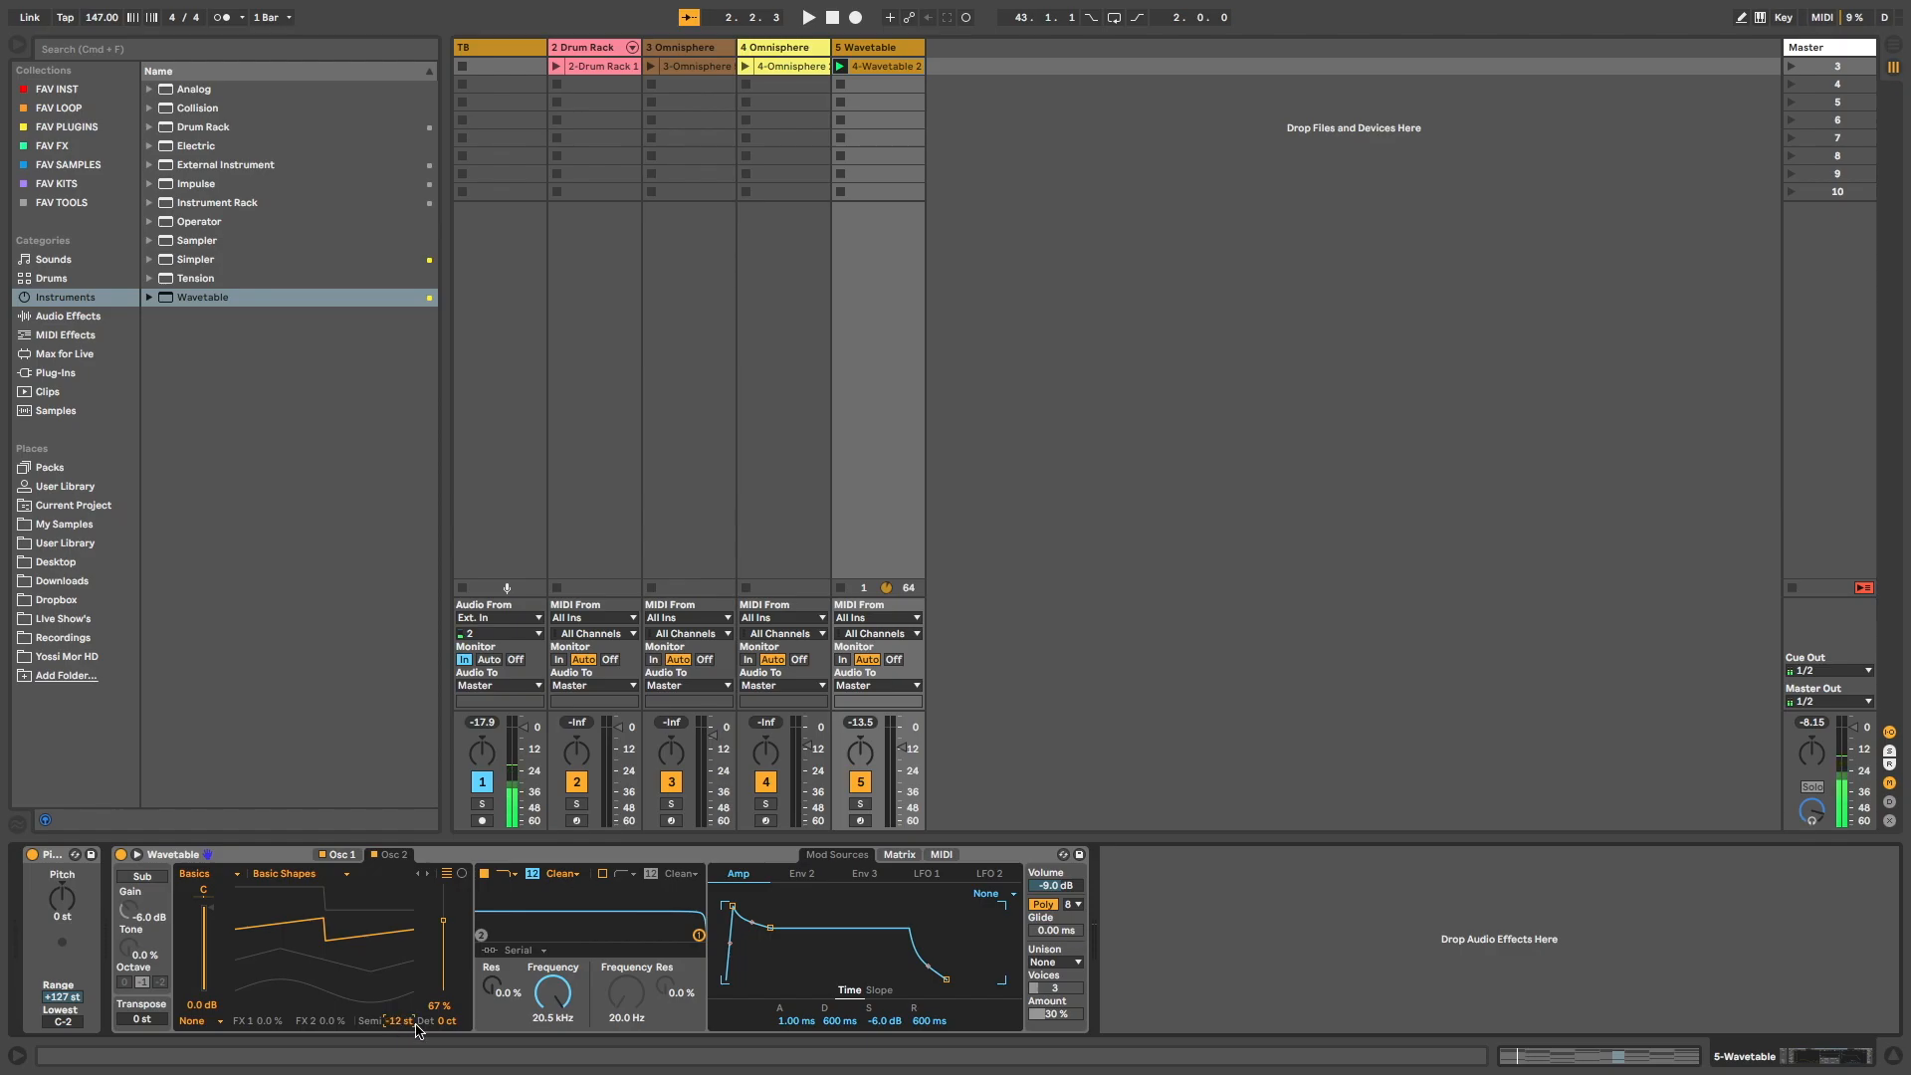
double_click(408, 1022)
click(841, 66)
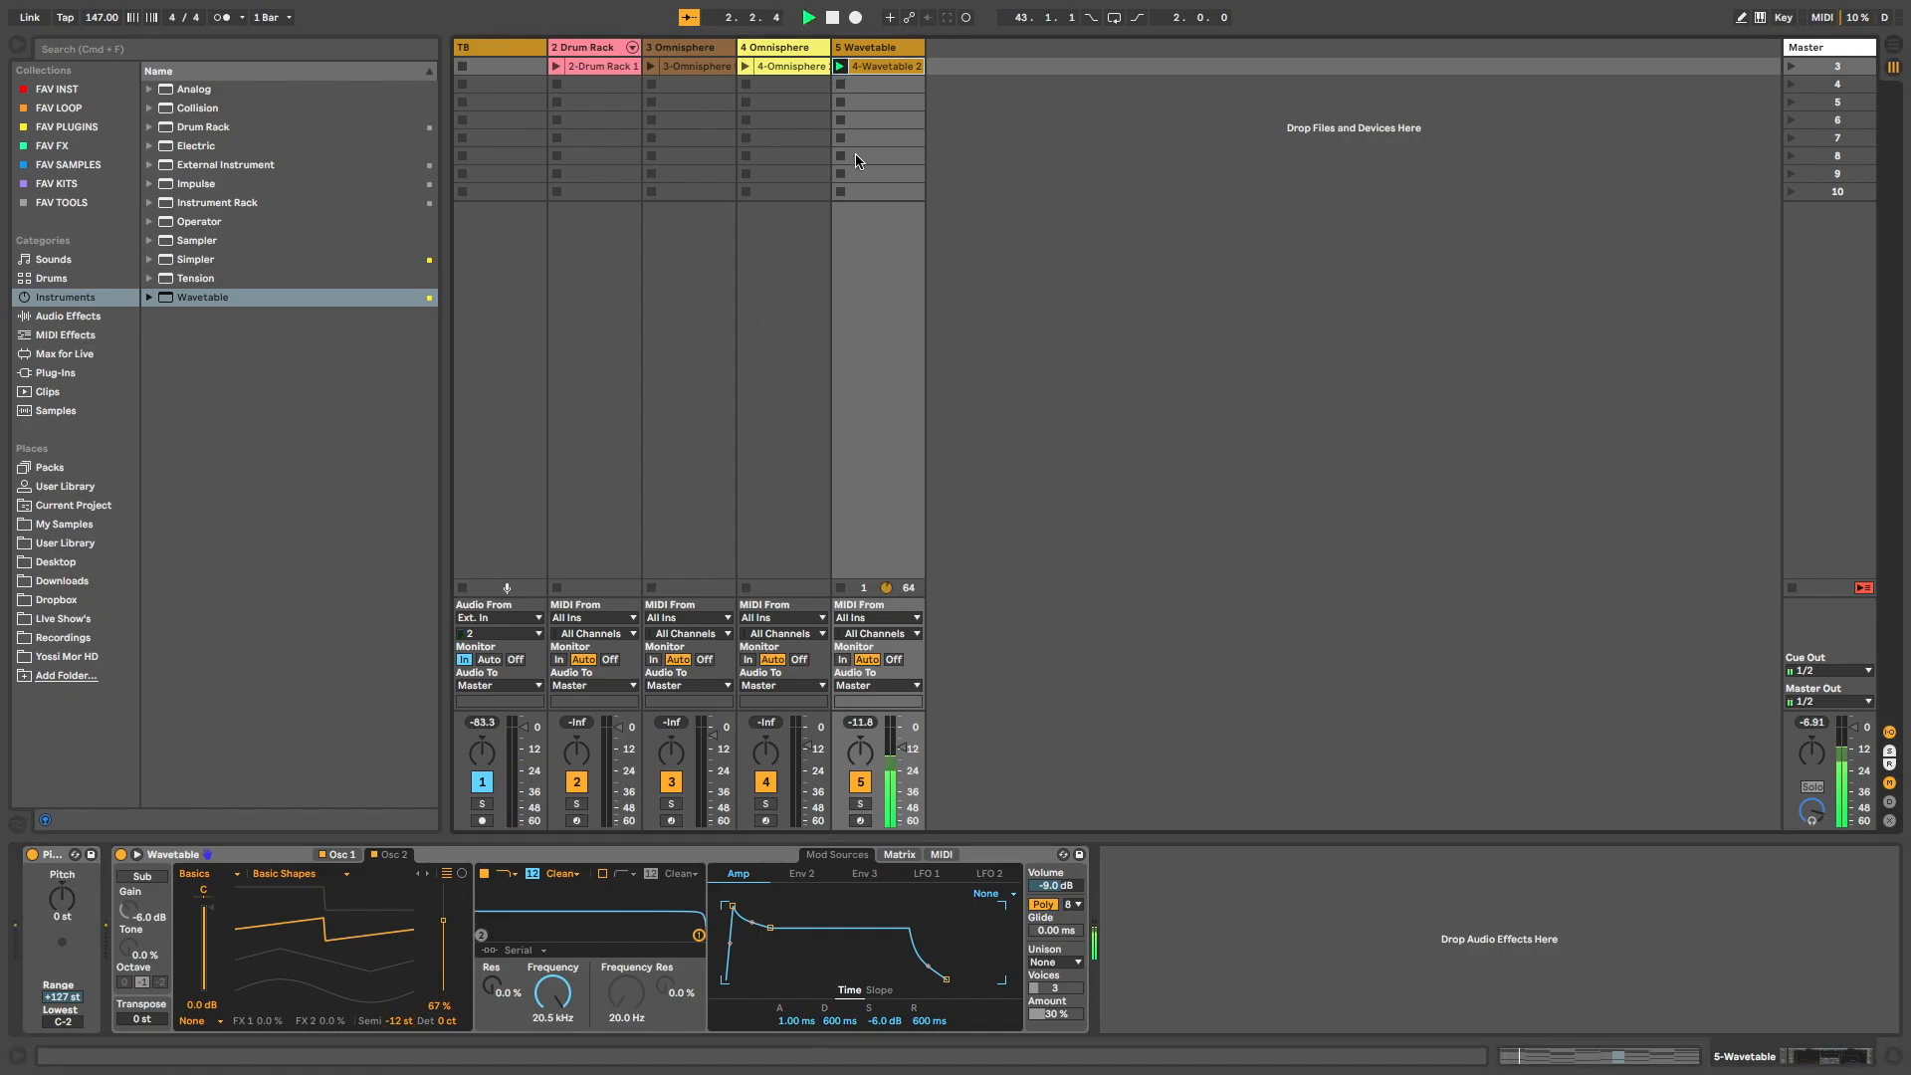
key(space)
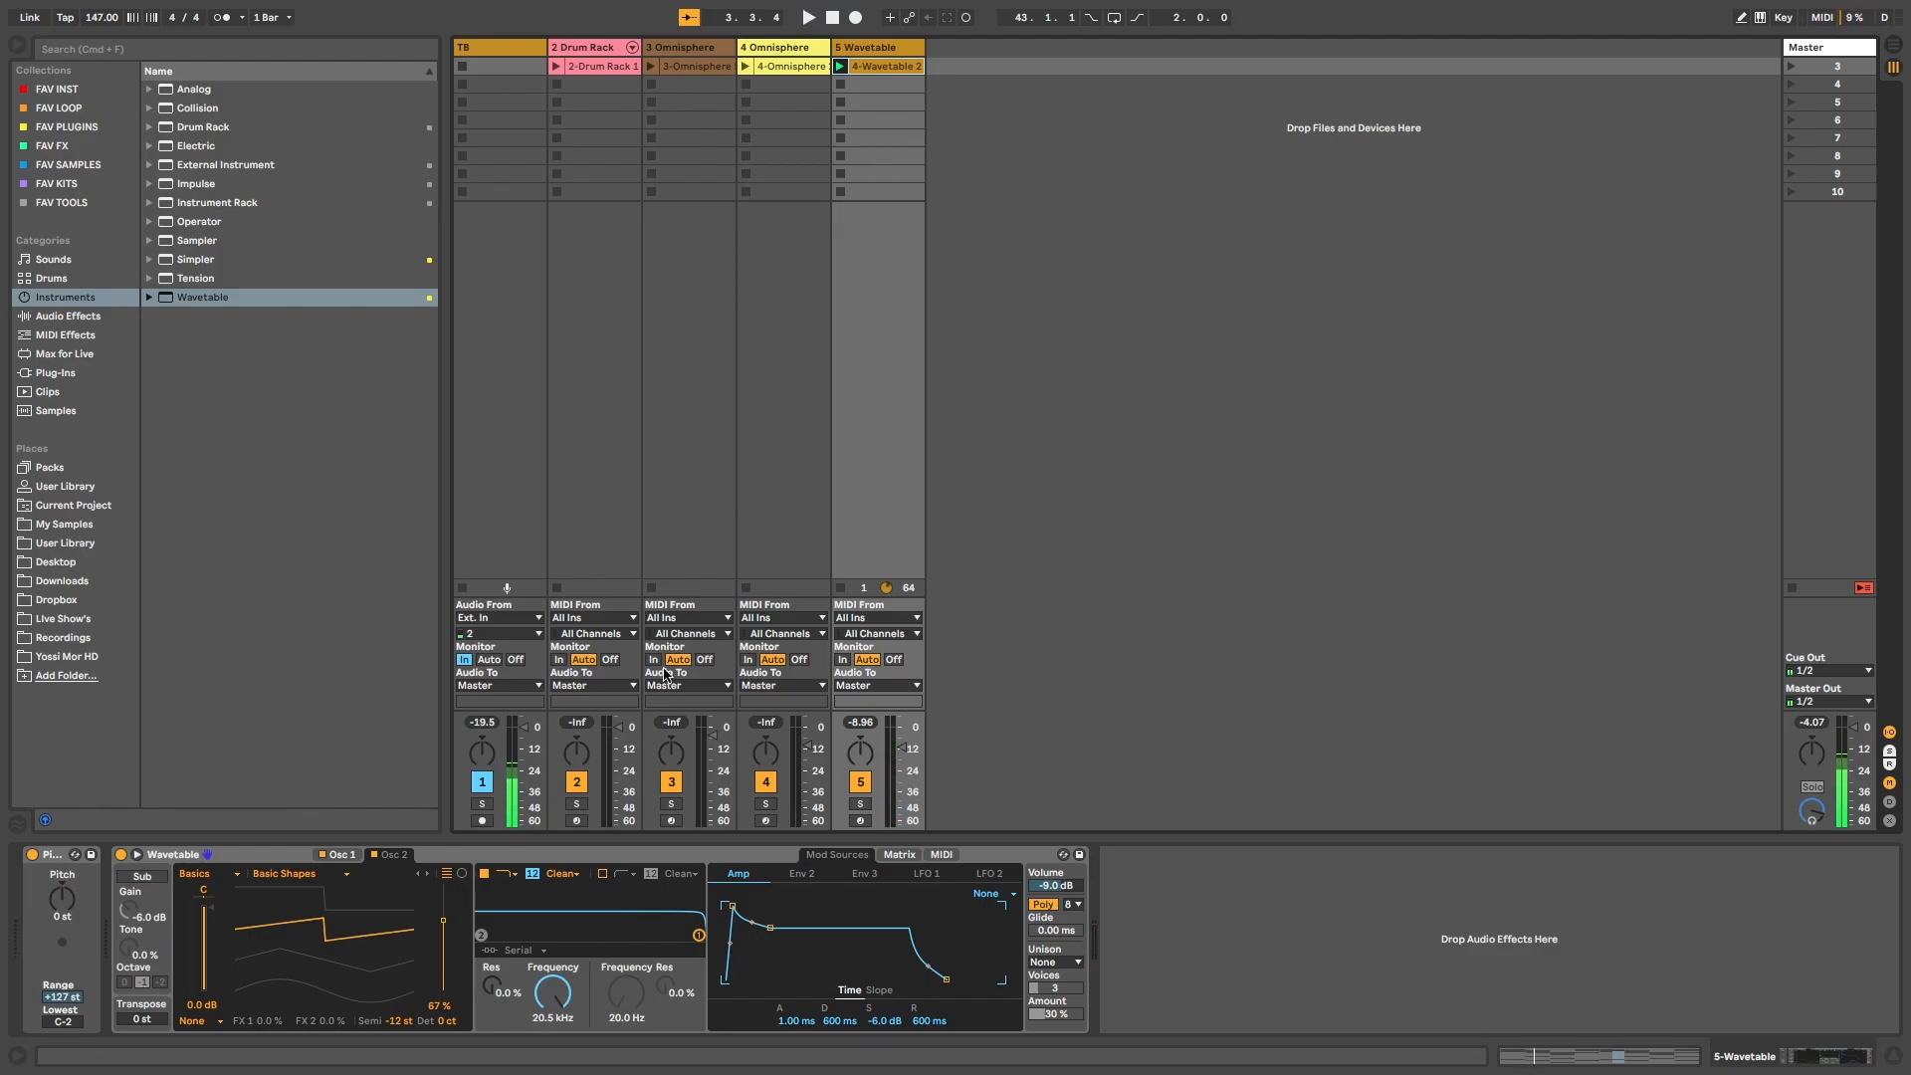
Lower Wavetable's filter 1 frequency to 180 Hz while auditioning the clip.
drag(555, 995, 555, 1058)
click(841, 65)
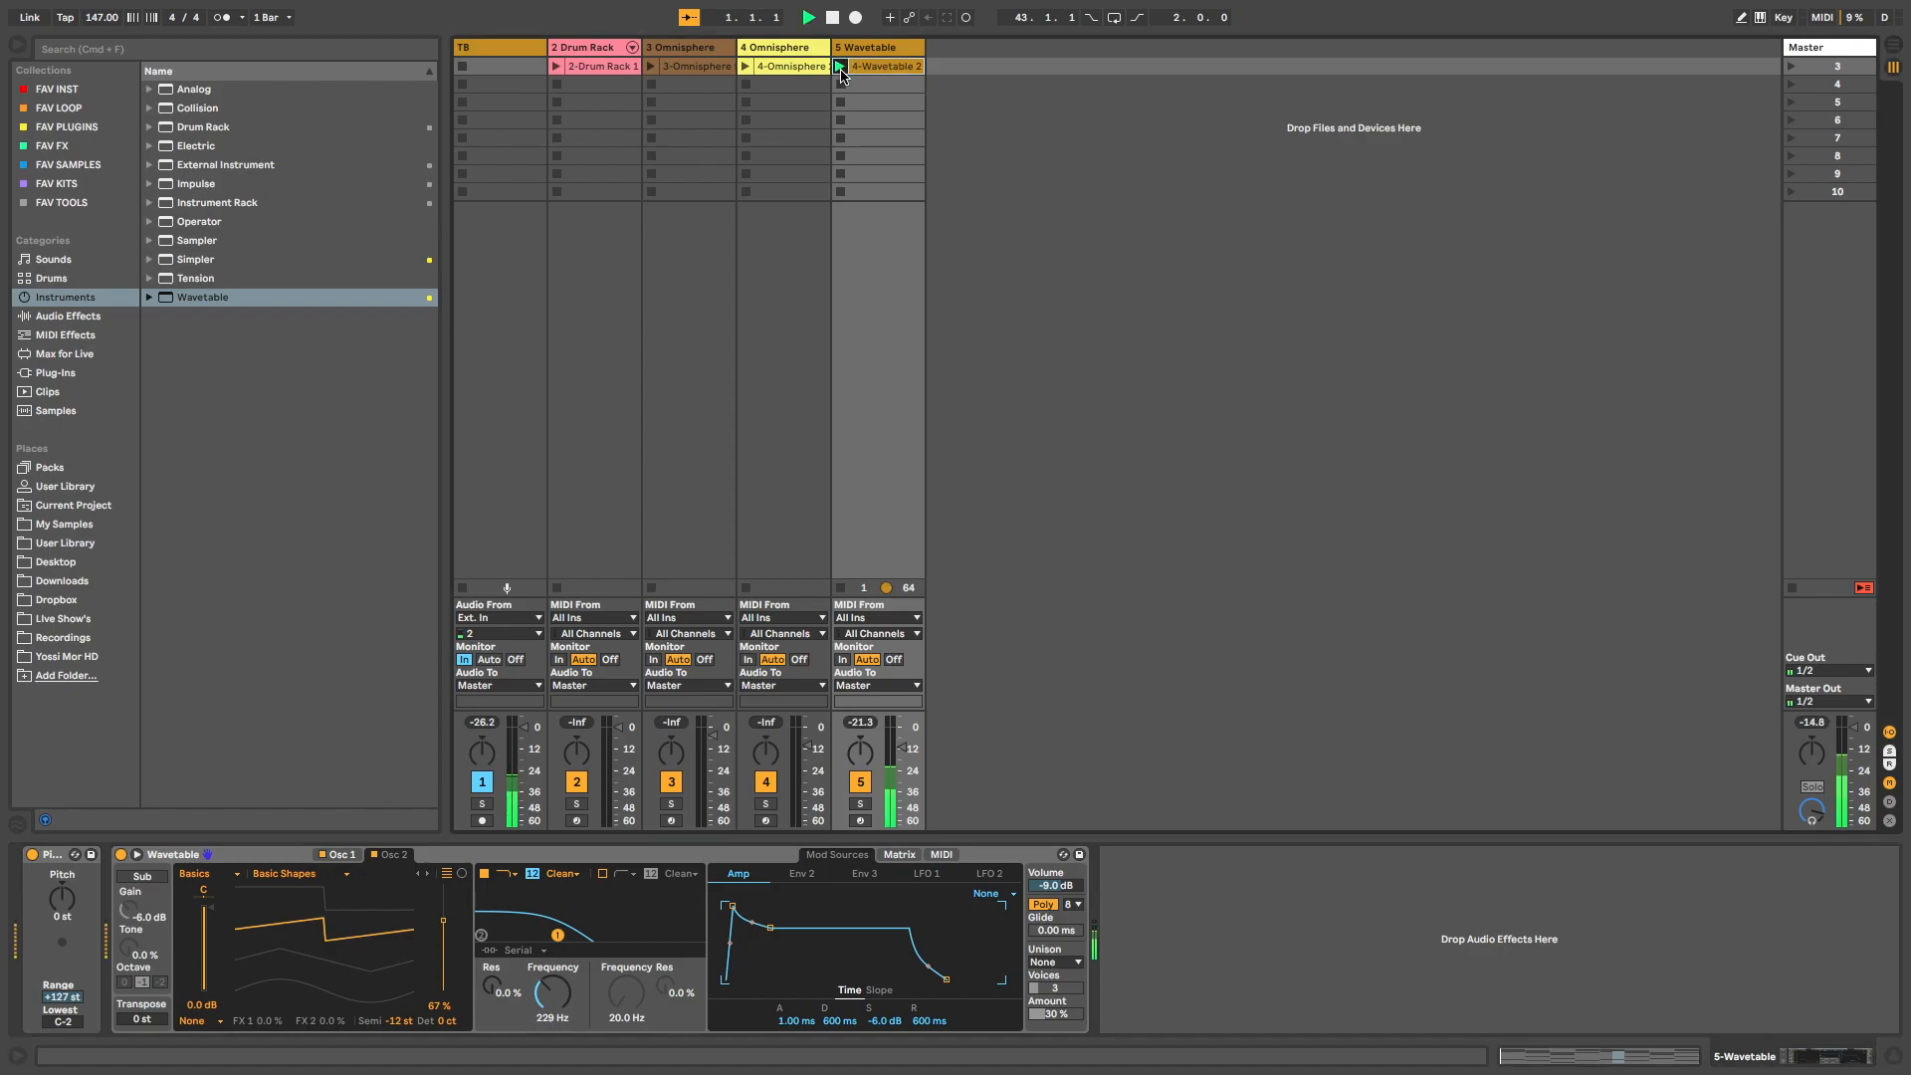
drag(561, 980, 560, 970)
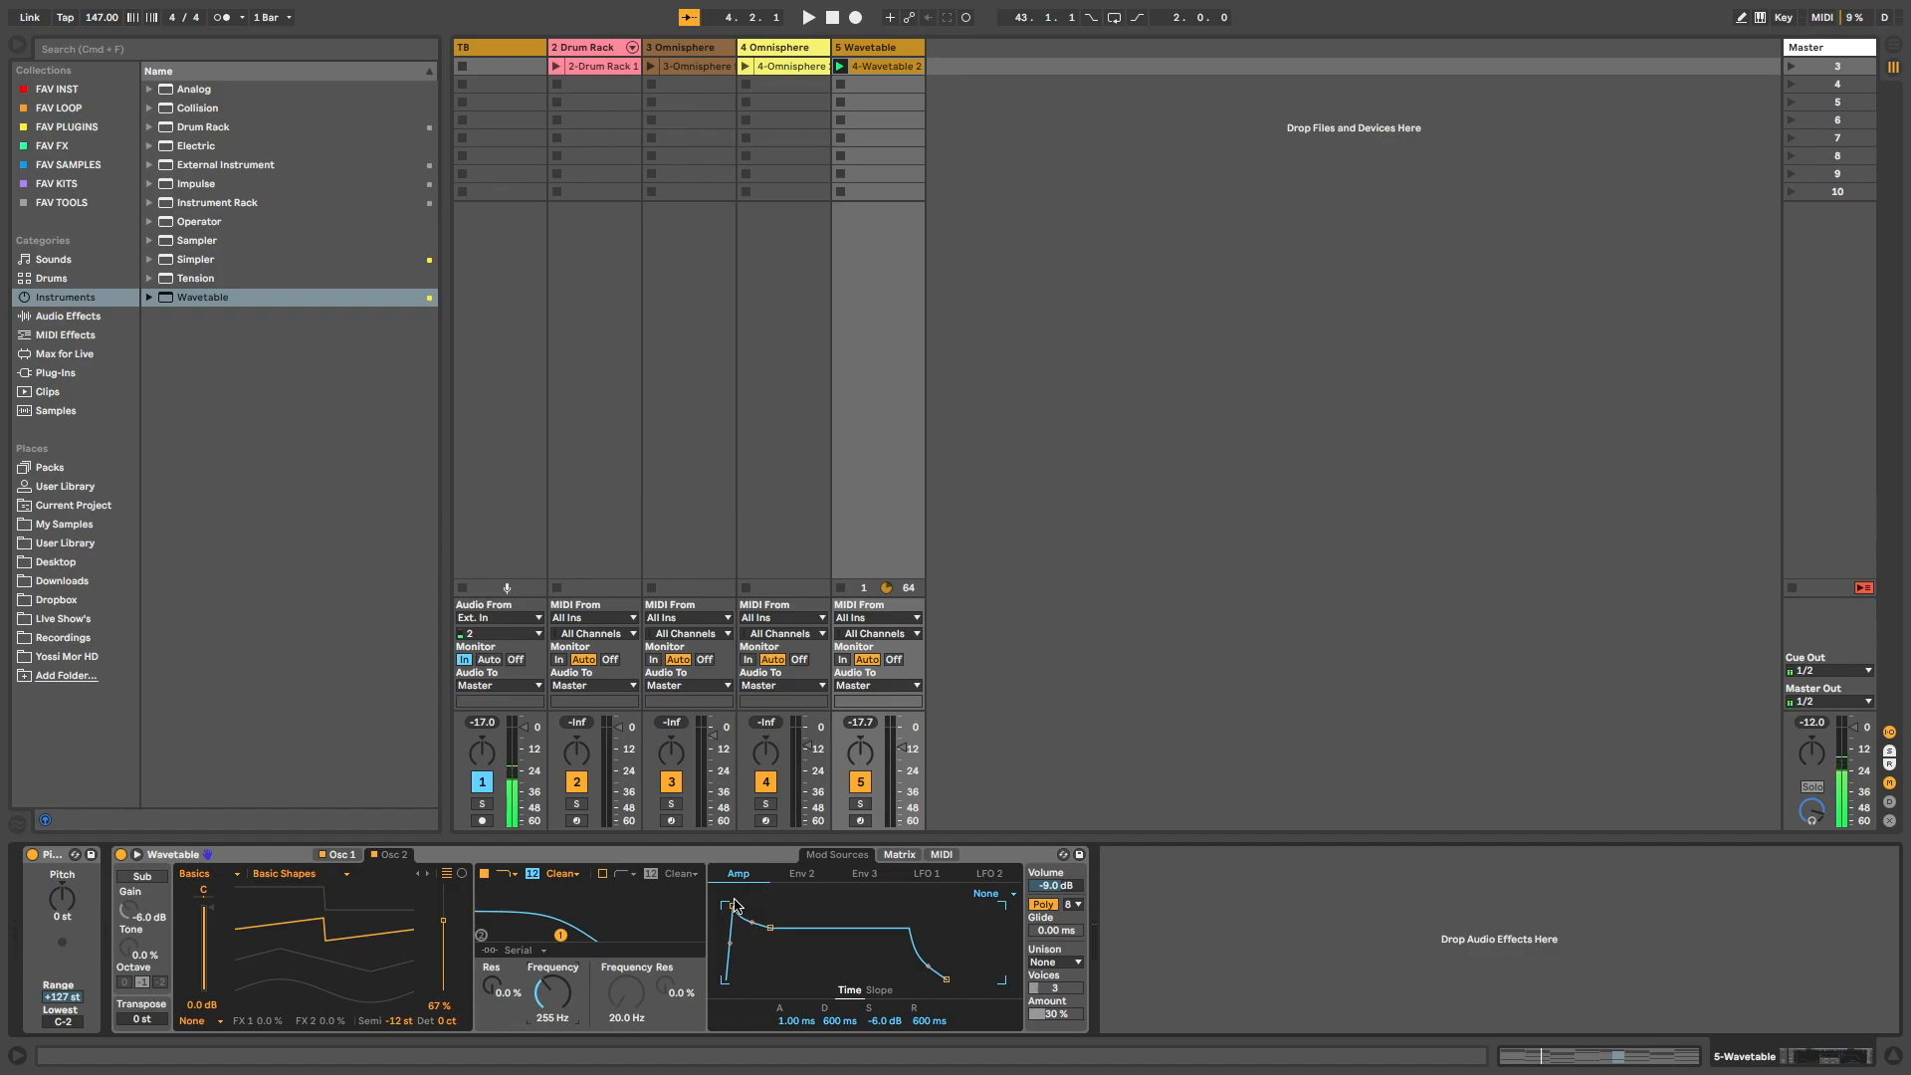
mouse_move(553, 995)
mouse_down()
mouse_move(552, 951)
mouse_move(555, 992)
mouse_up()
key(space)
key(space)
Modulate filter 1 frequency with Env 2 by 72, and set Env 2's decay to 5.63 s and sustain to 0%.
click(804, 874)
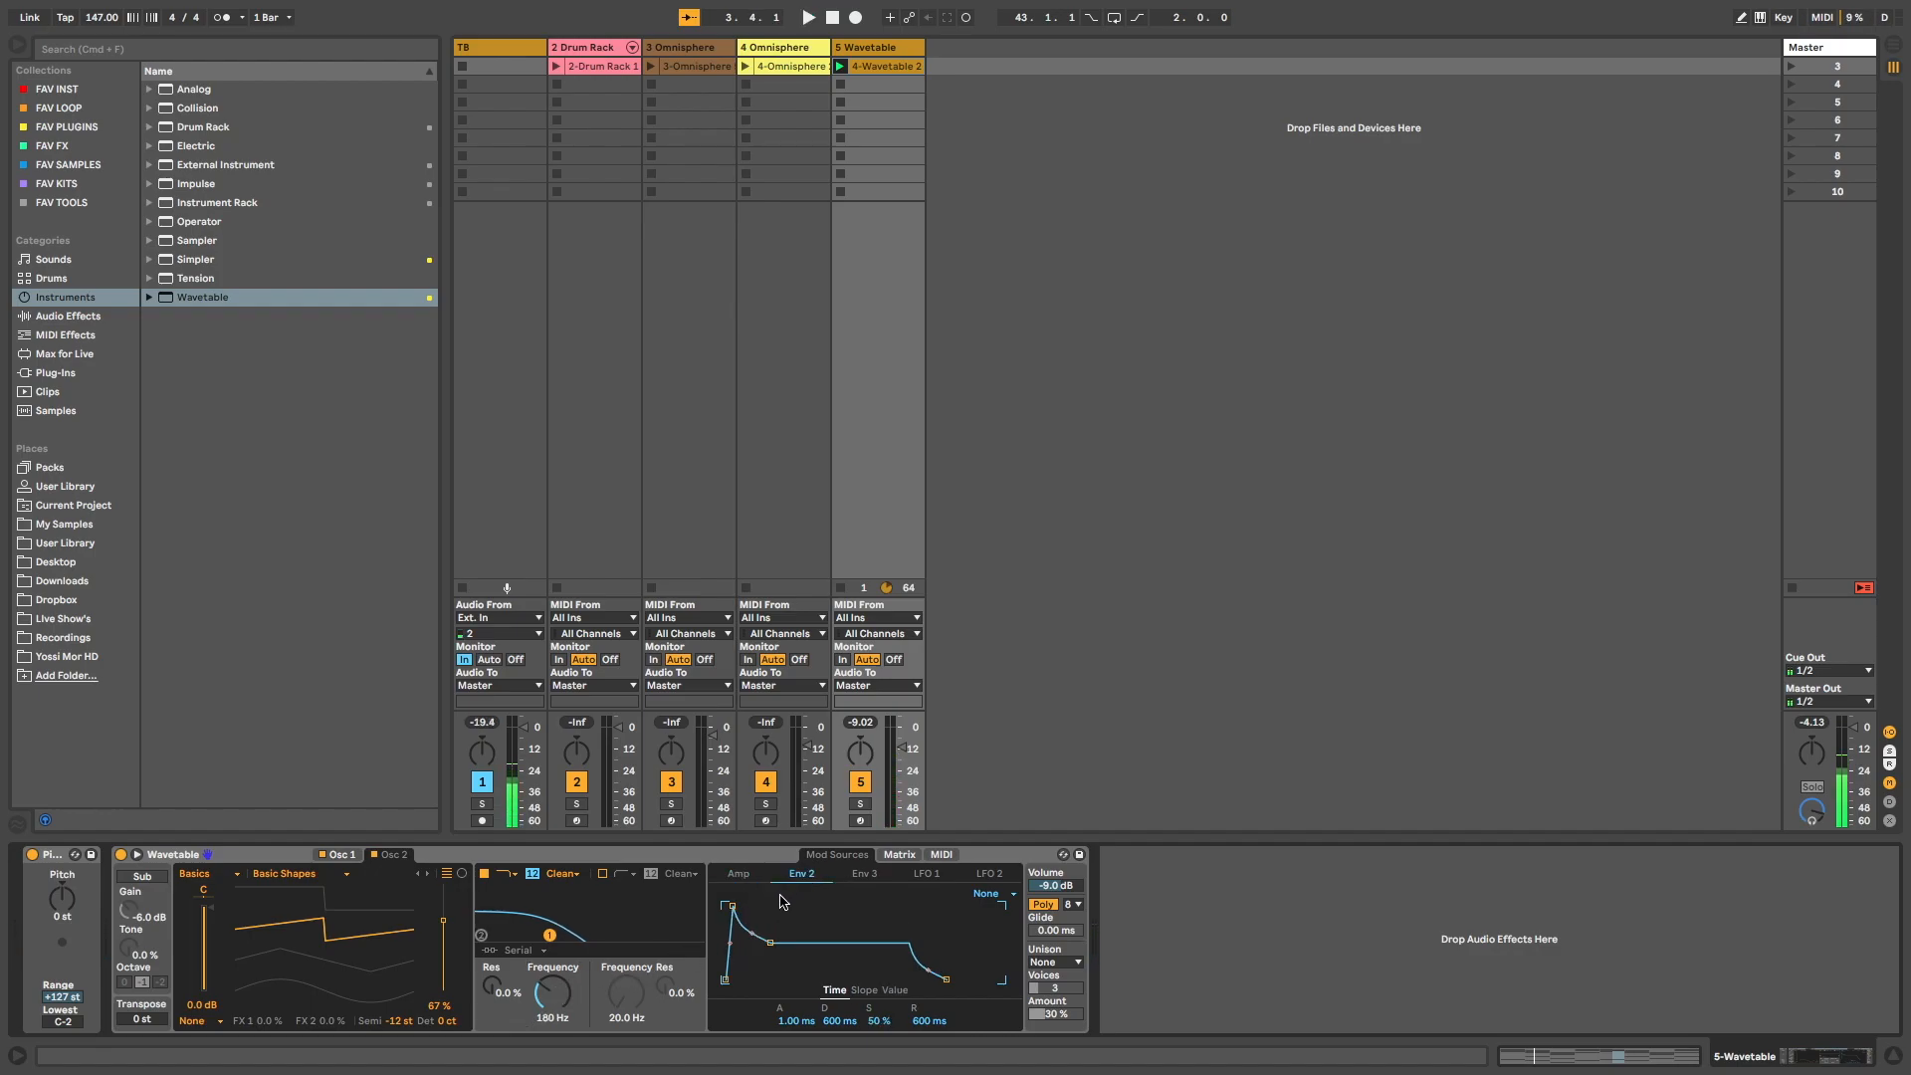
click(899, 855)
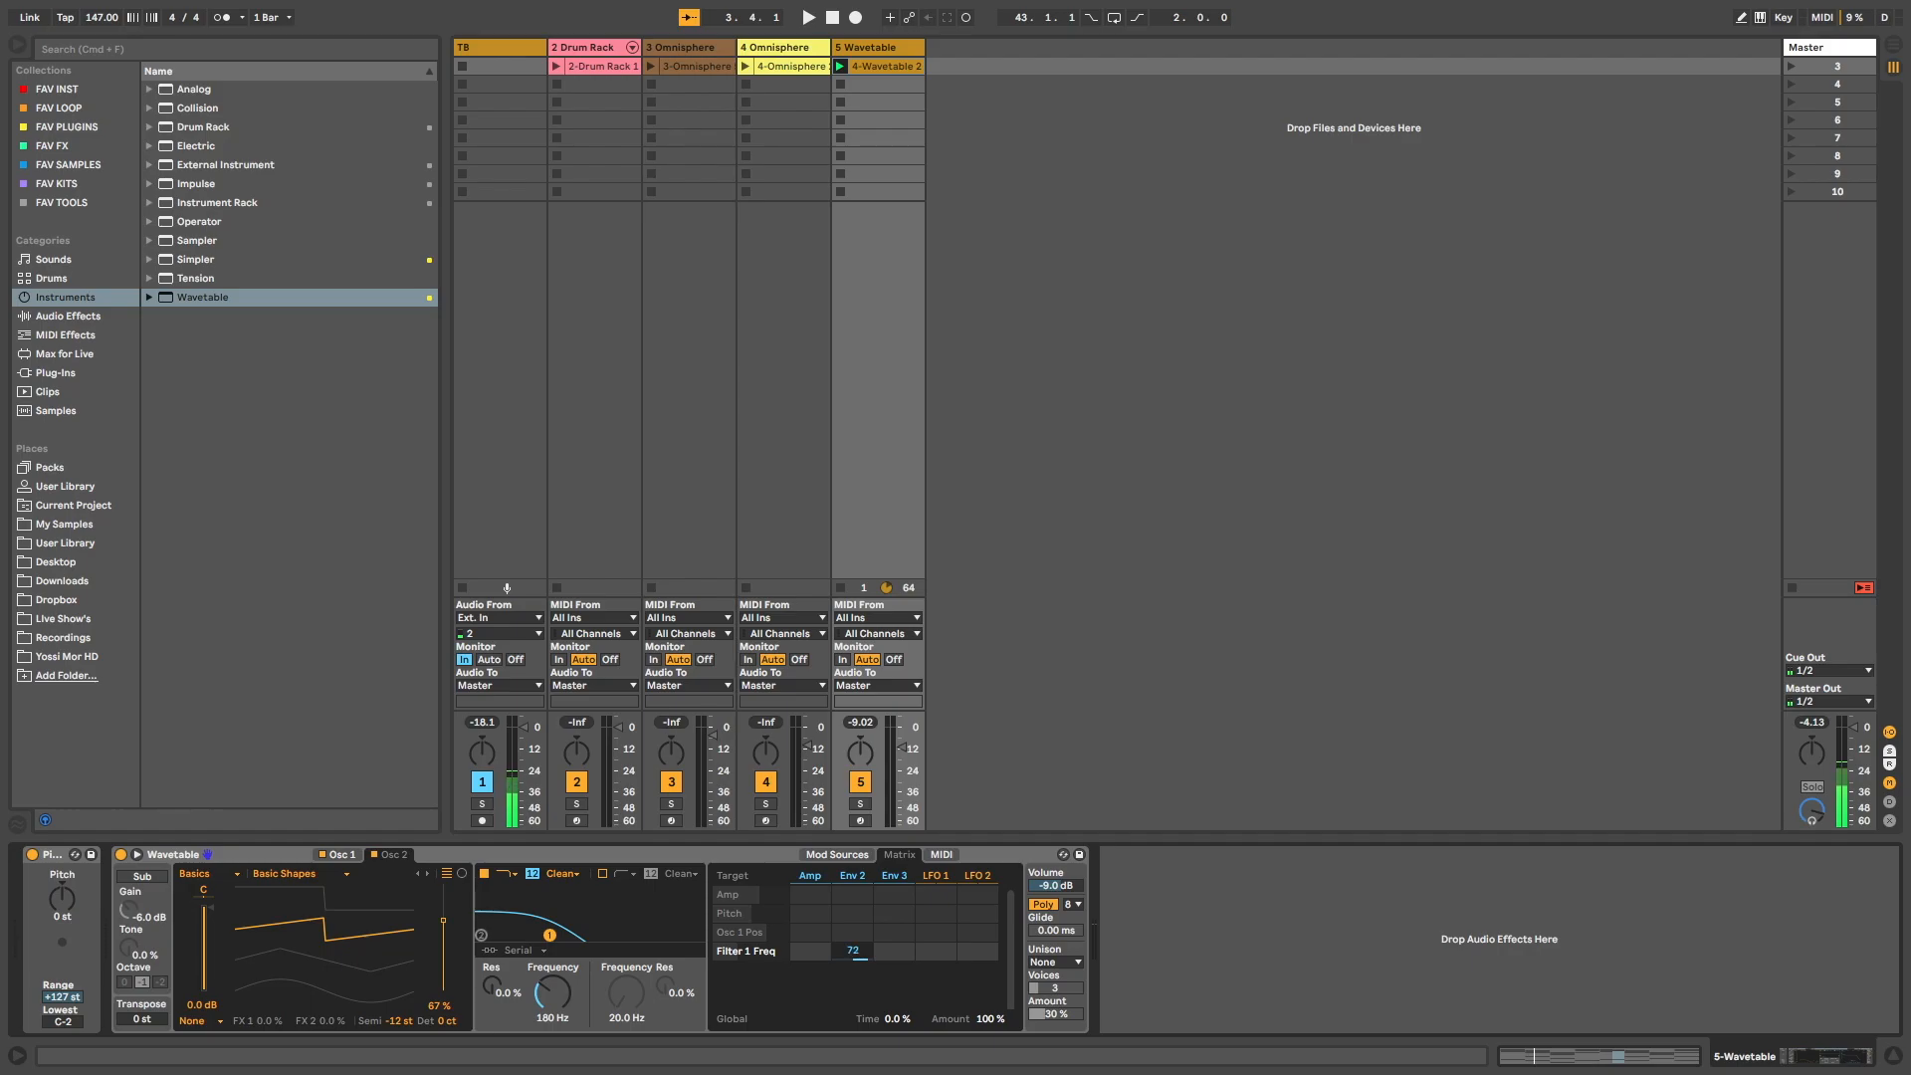
key(space)
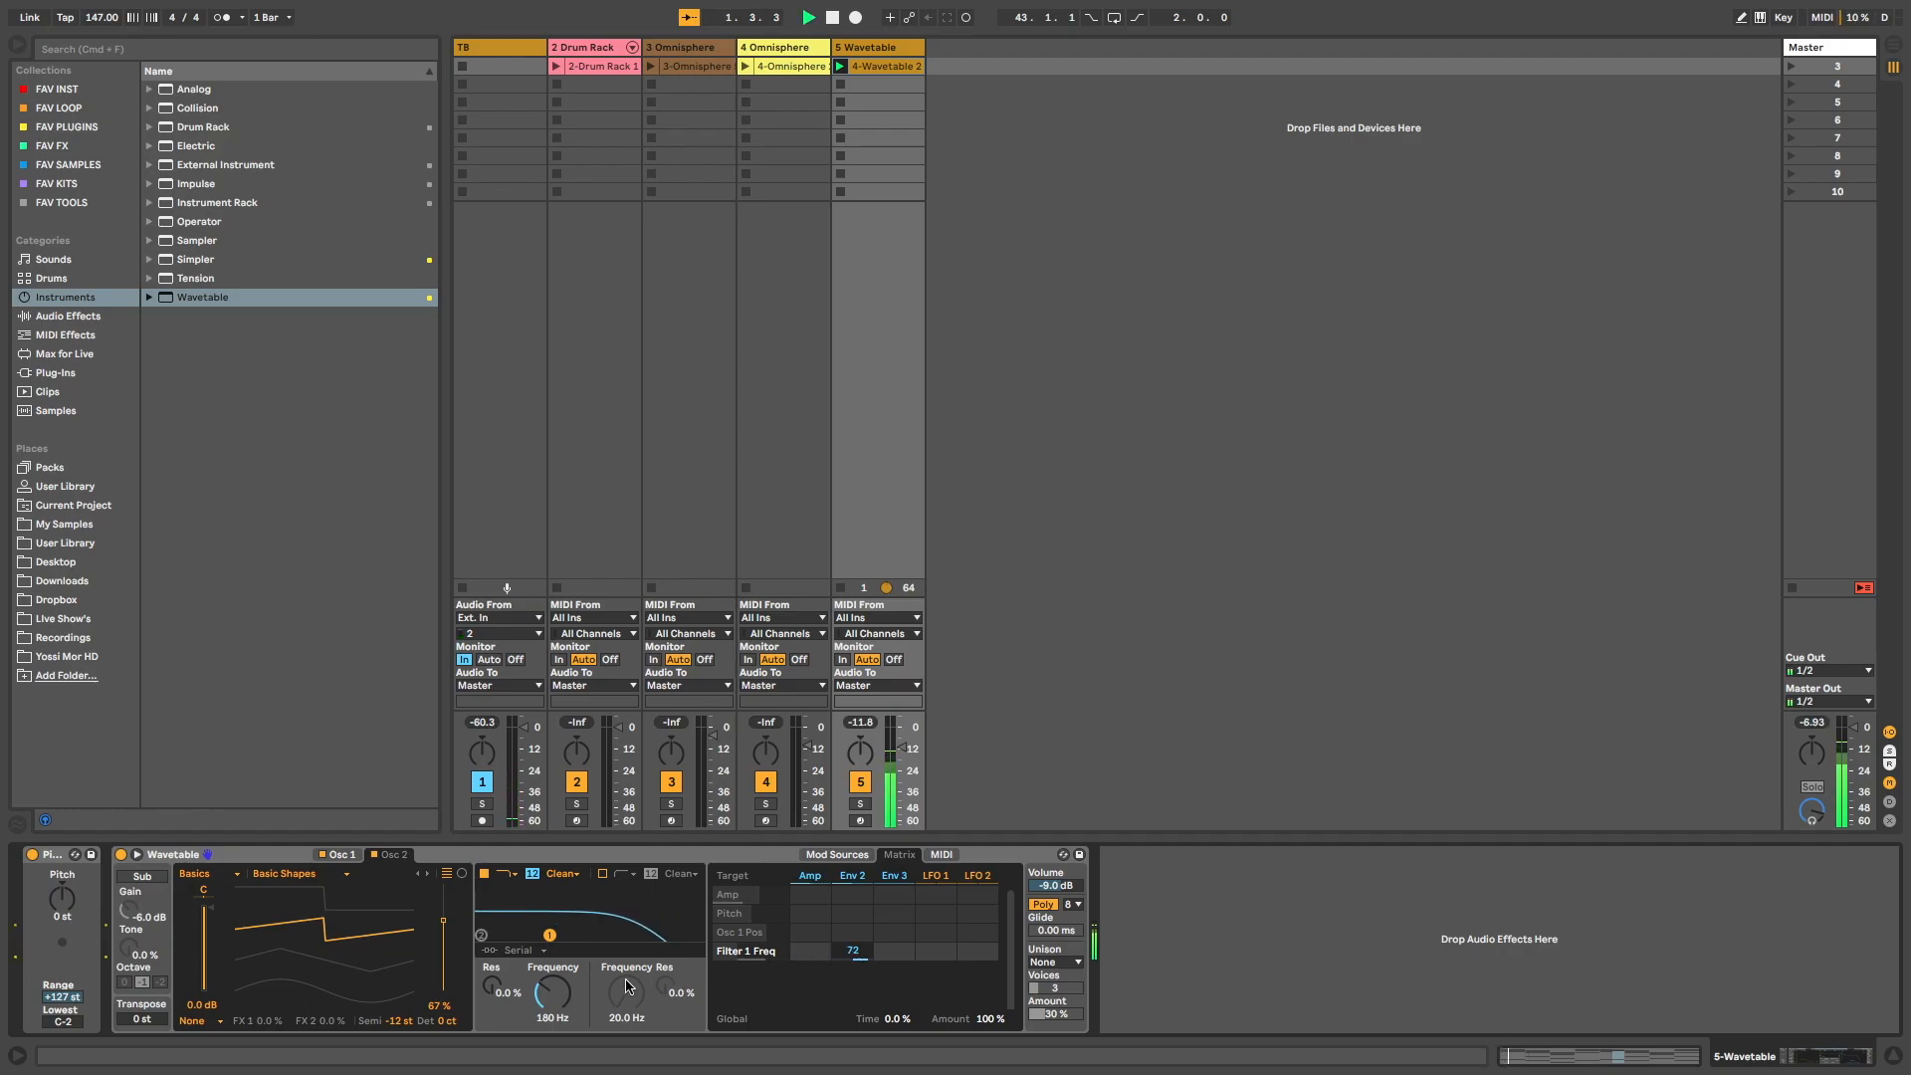
click(837, 855)
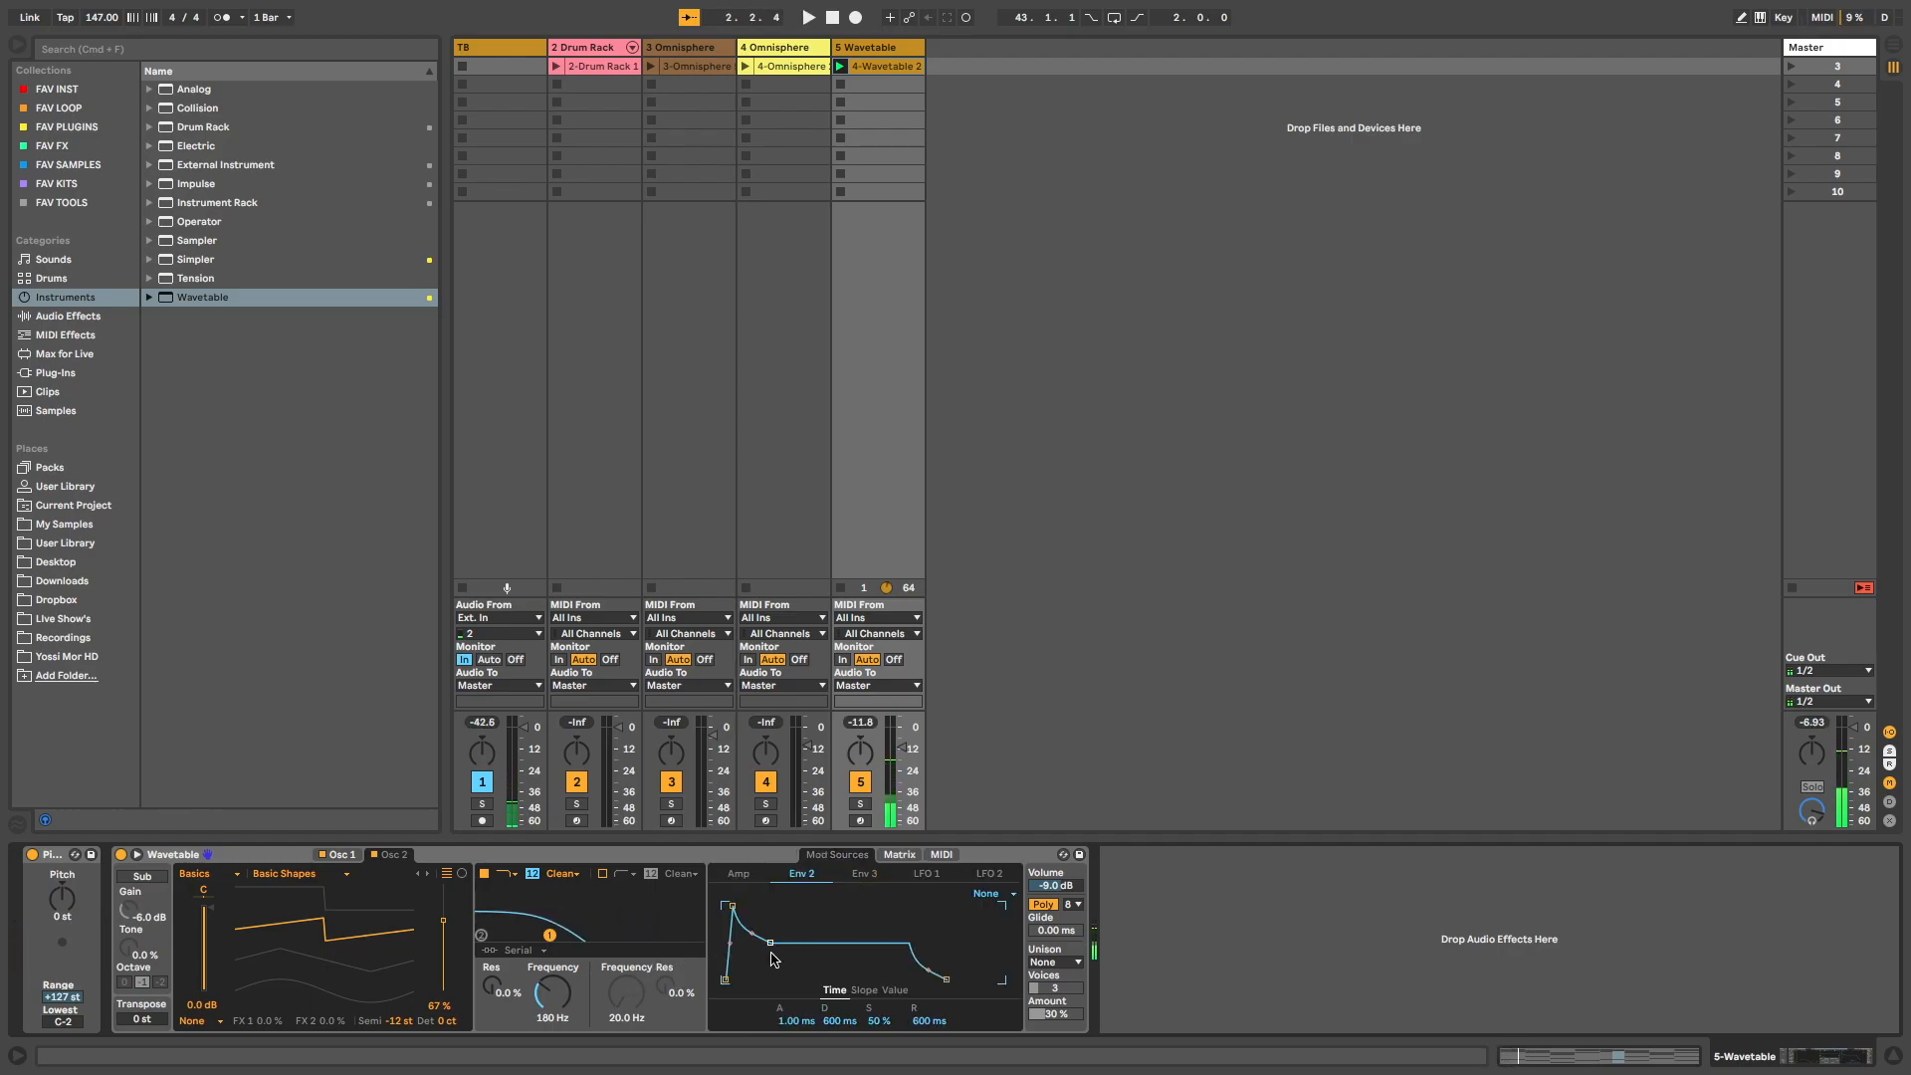
drag(769, 946, 799, 979)
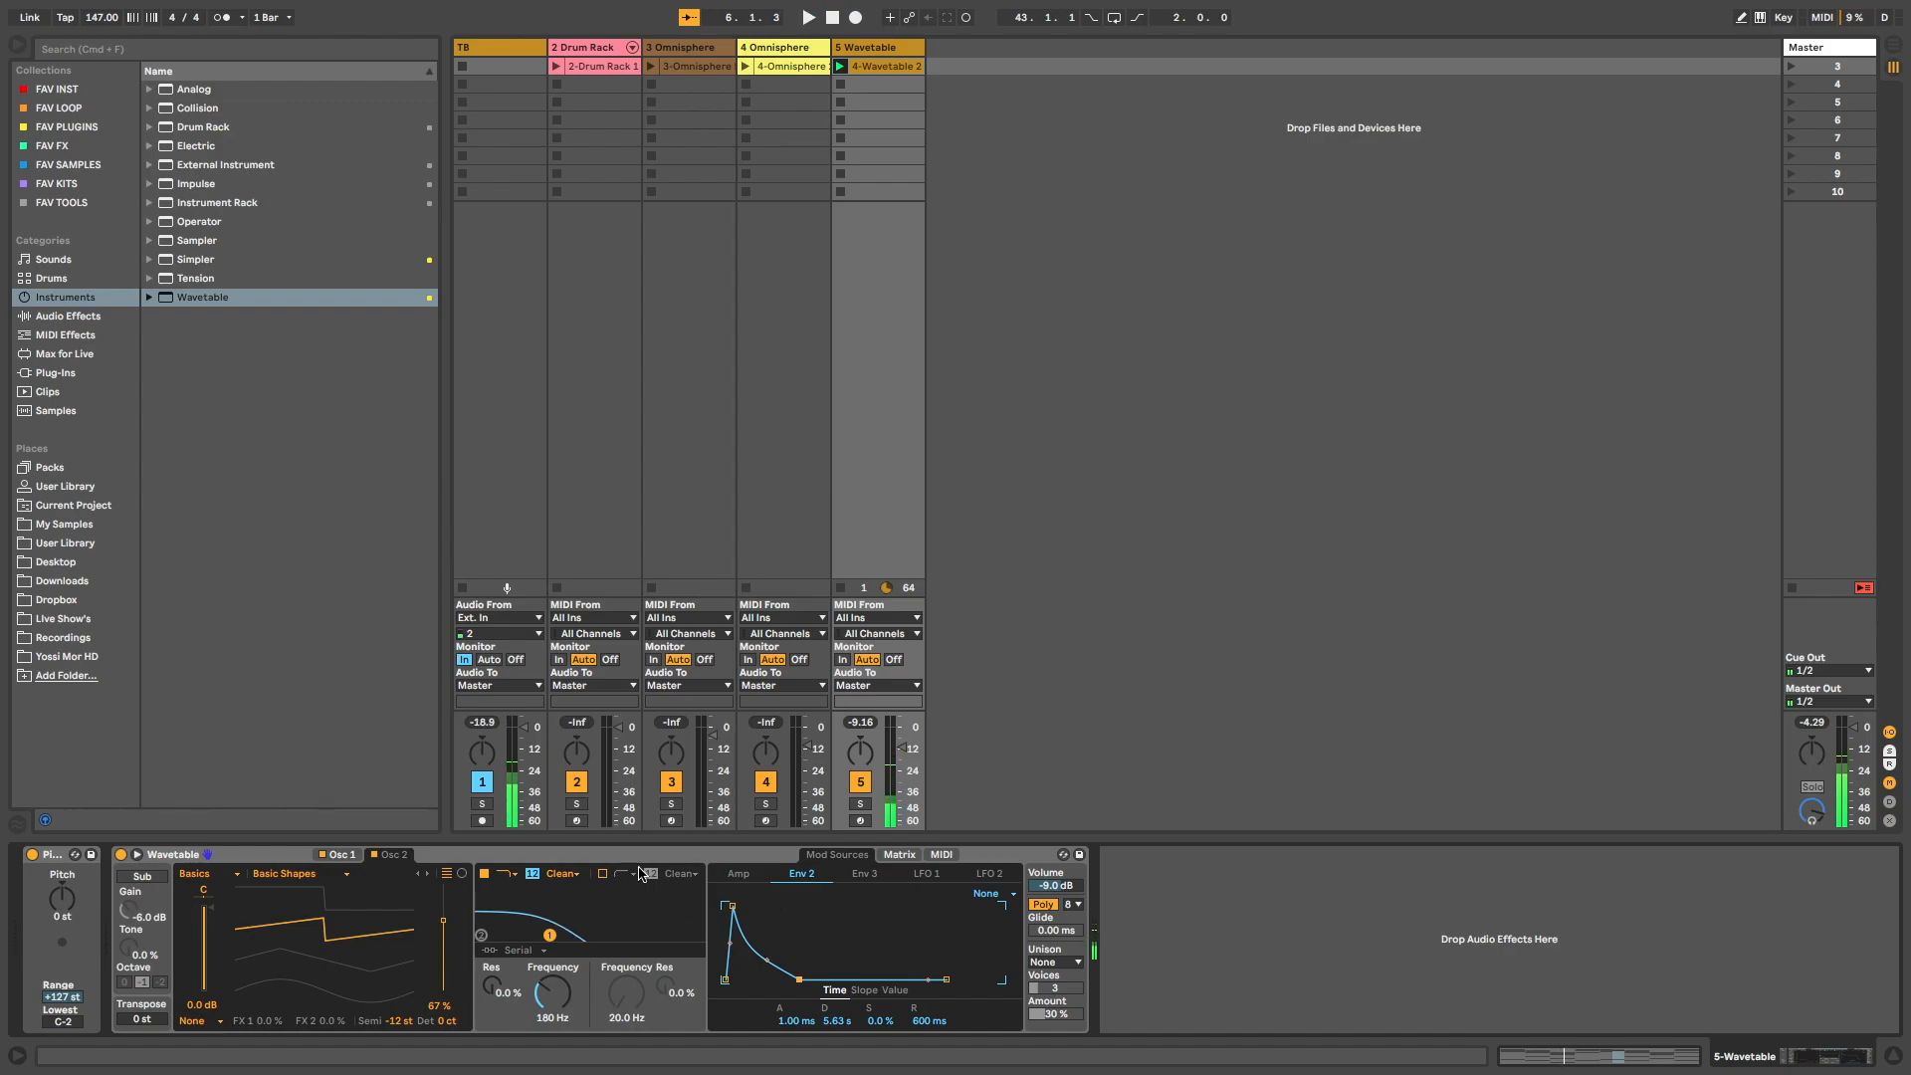
Shape Wavetable's Amp envelope with a 258 ms attack, 790 ms decay and -7.9 dB sustain.
click(738, 875)
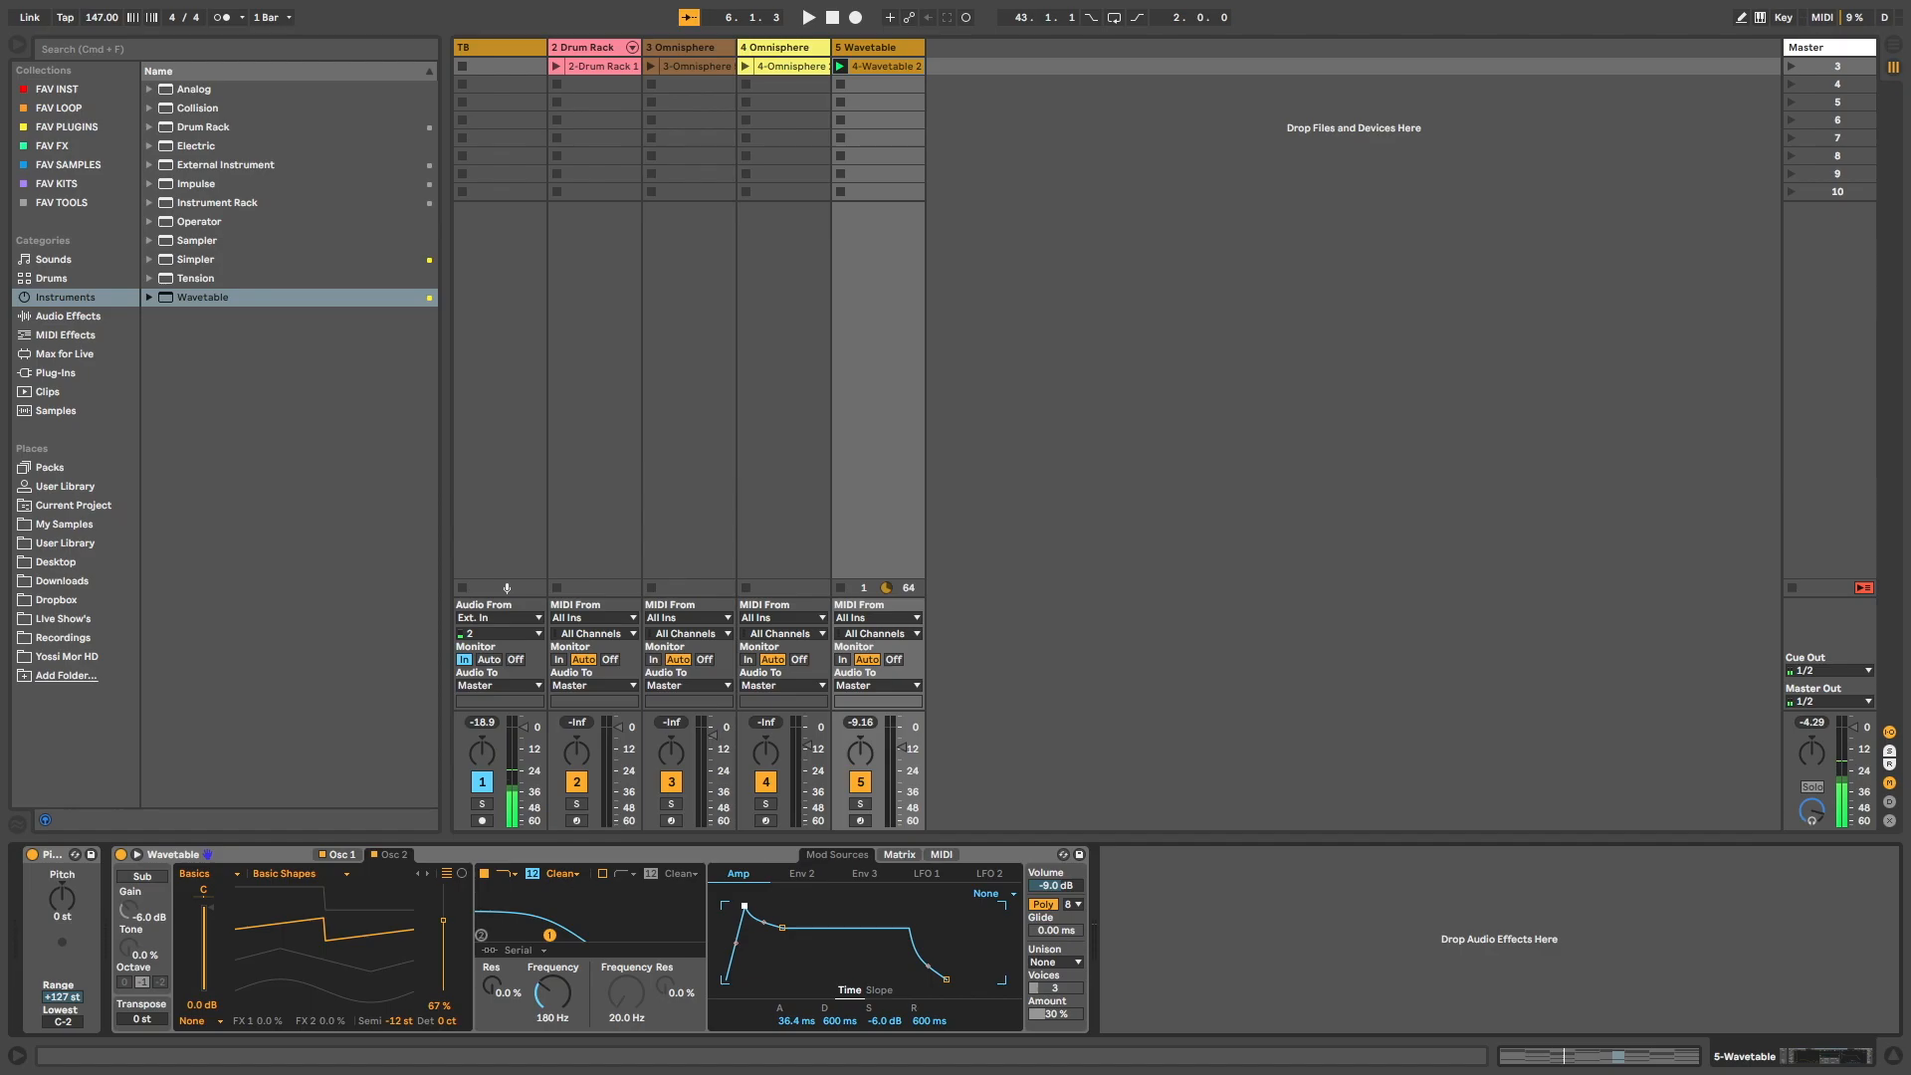
drag(744, 907, 757, 909)
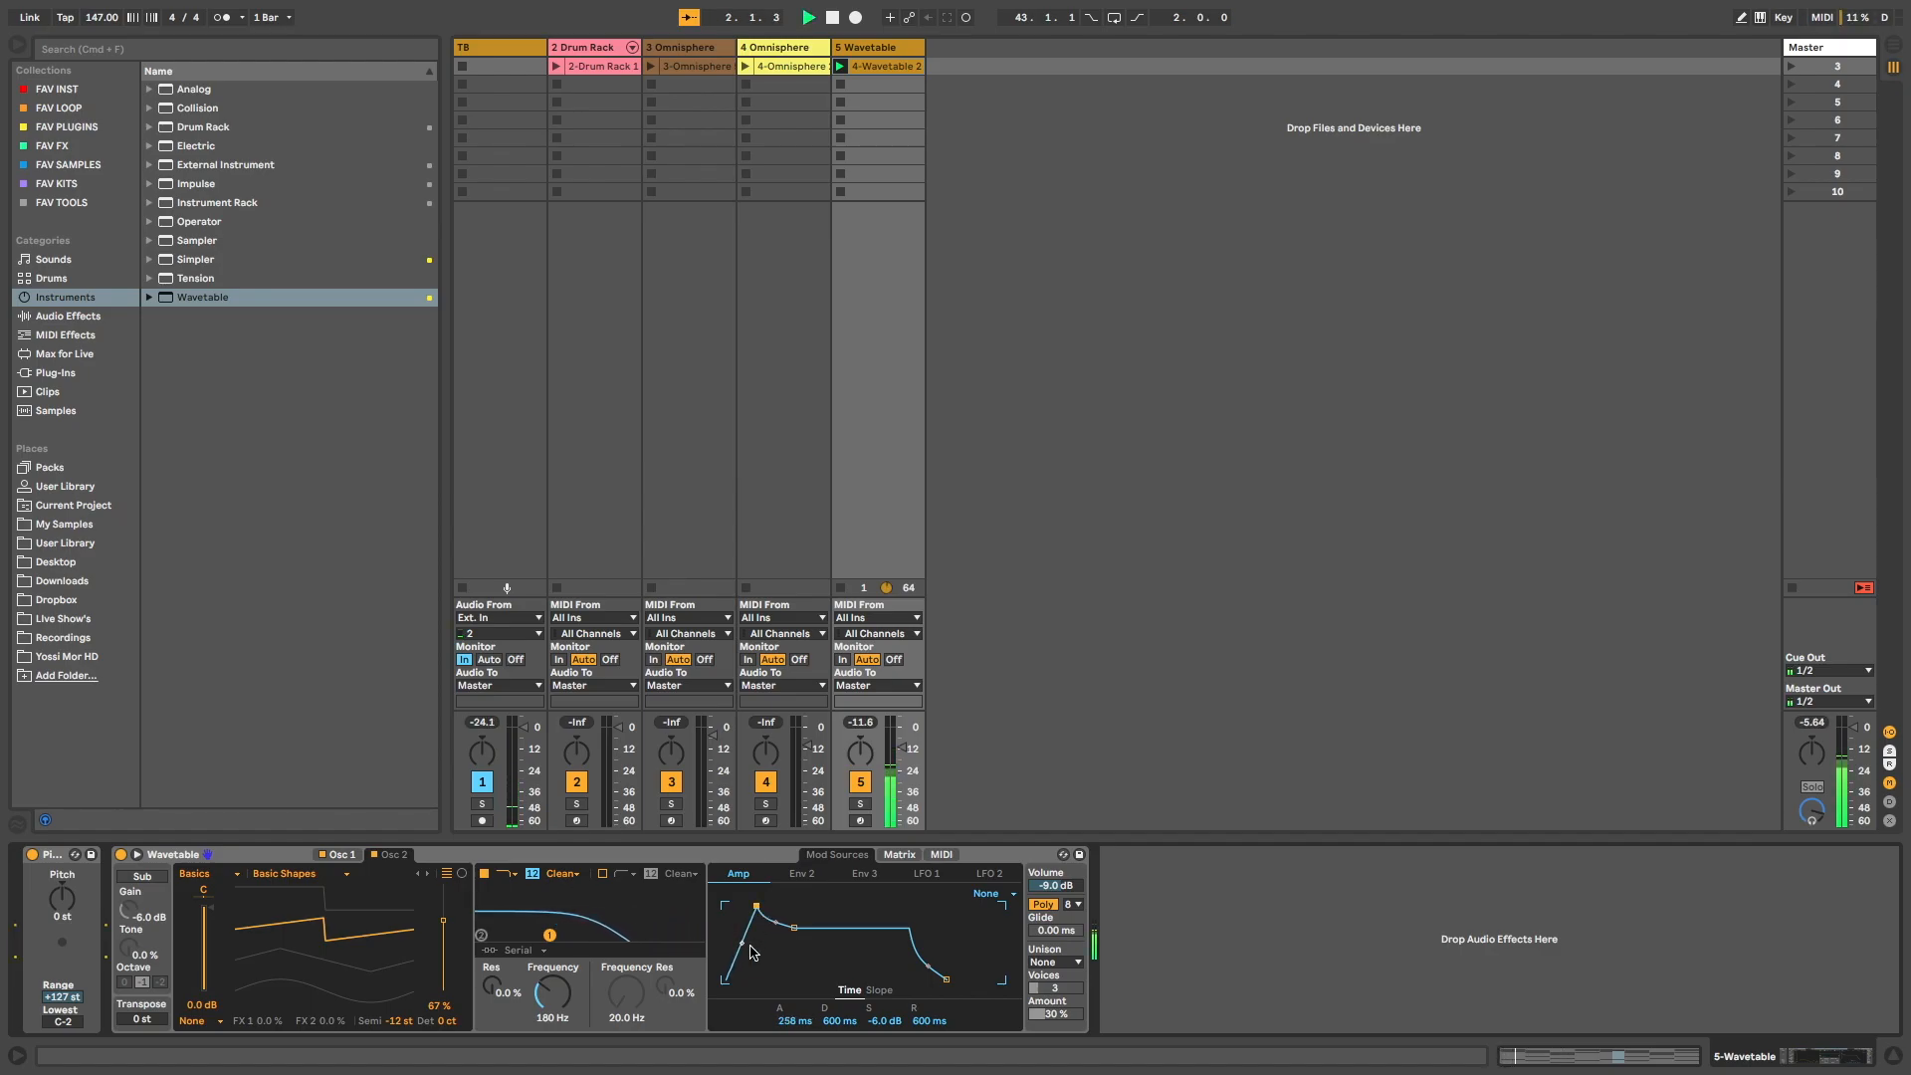
drag(747, 949, 766, 907)
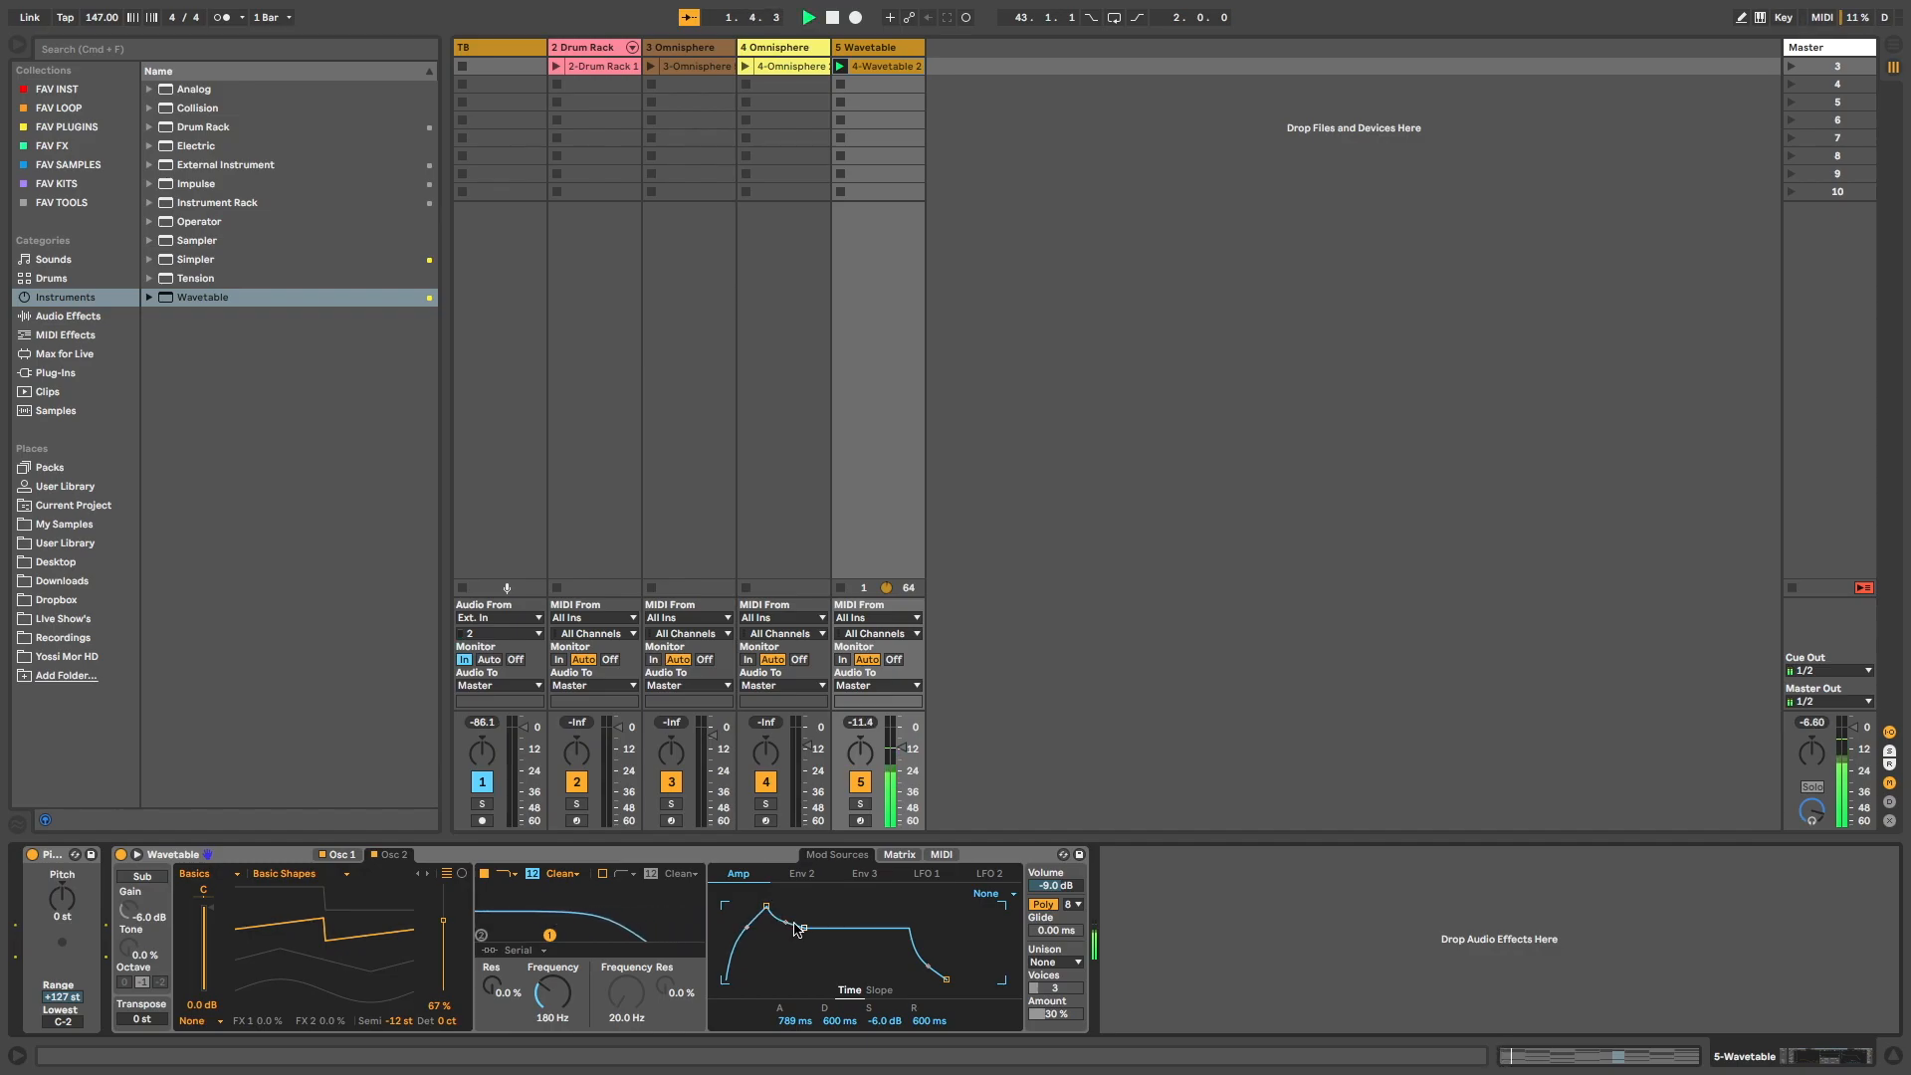
drag(804, 928, 784, 933)
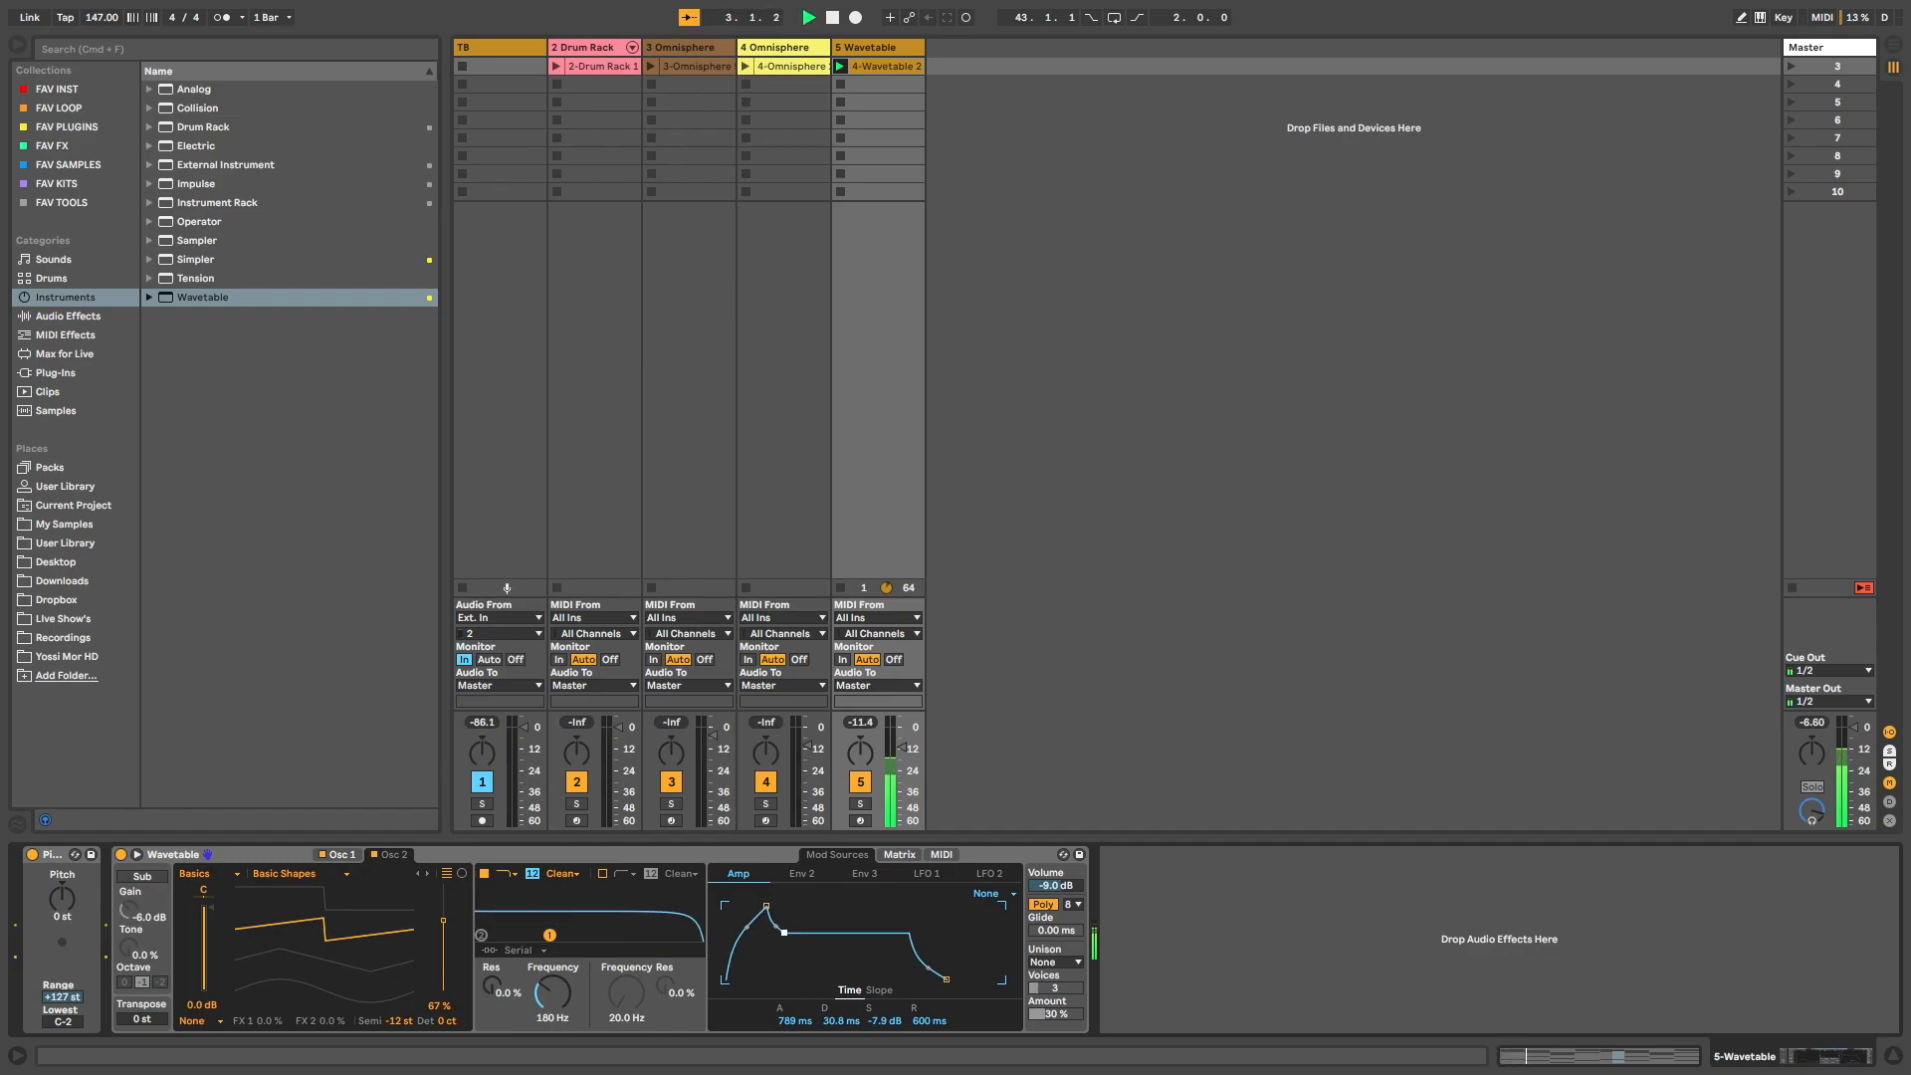
drag(786, 933, 756, 905)
key(space)
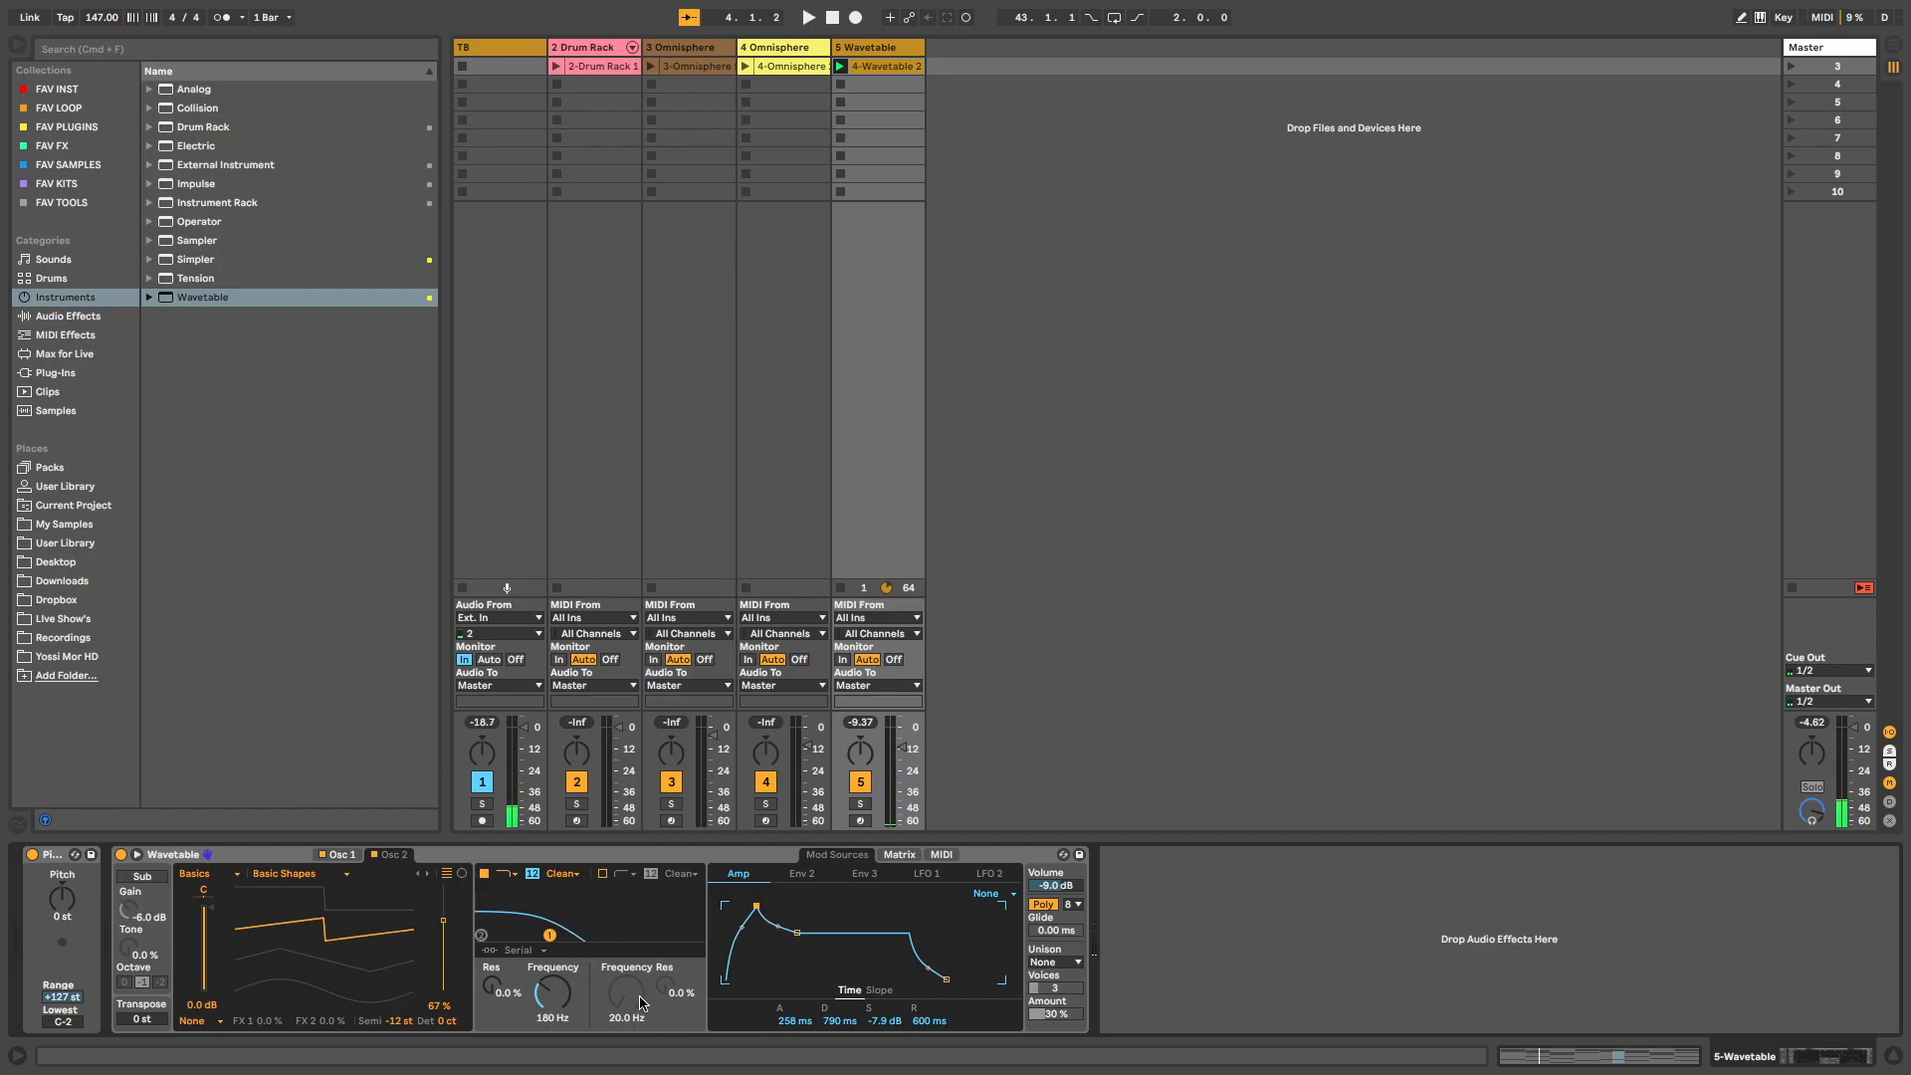
Switch filter 1 to the OSR circuit with 0.45 dB drive and 33% resonance while auditioning the clip.
click(558, 874)
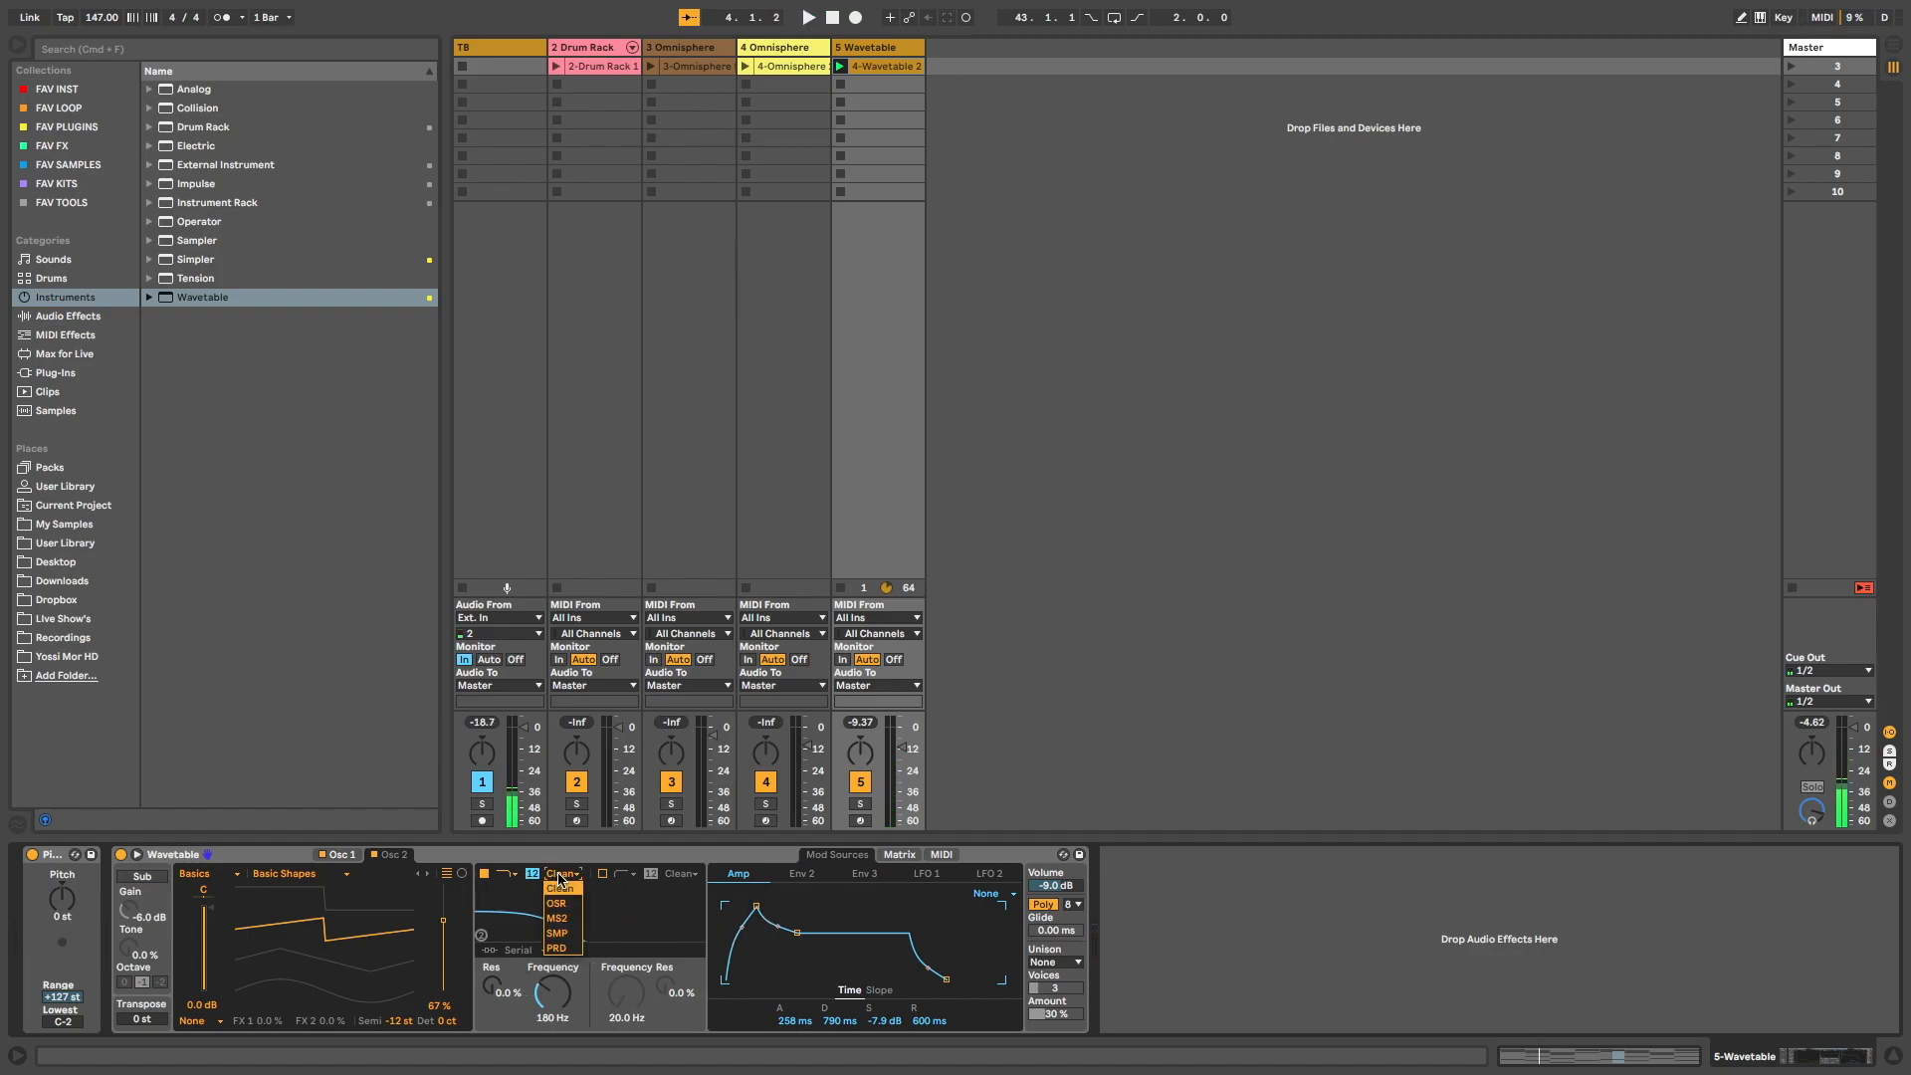
click(557, 902)
drag(506, 1016, 505, 1012)
key(space)
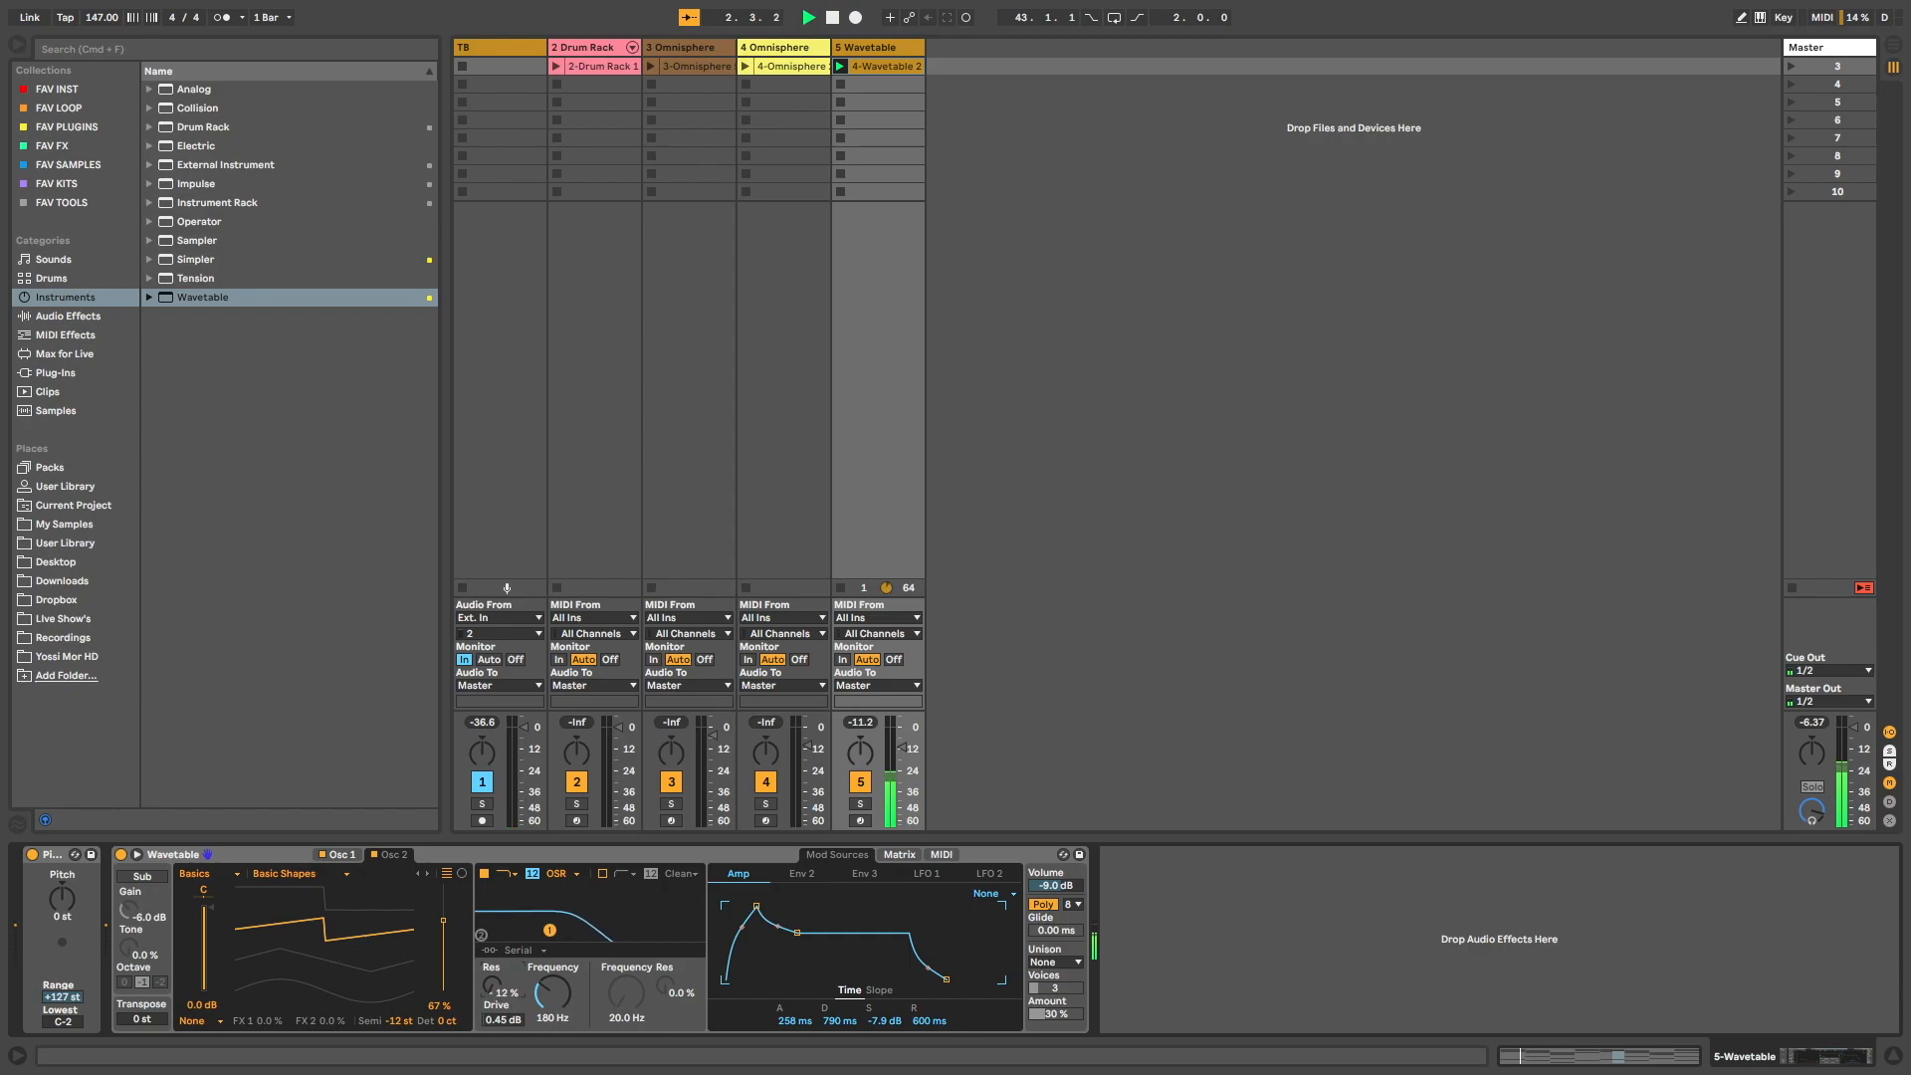
drag(492, 990, 492, 957)
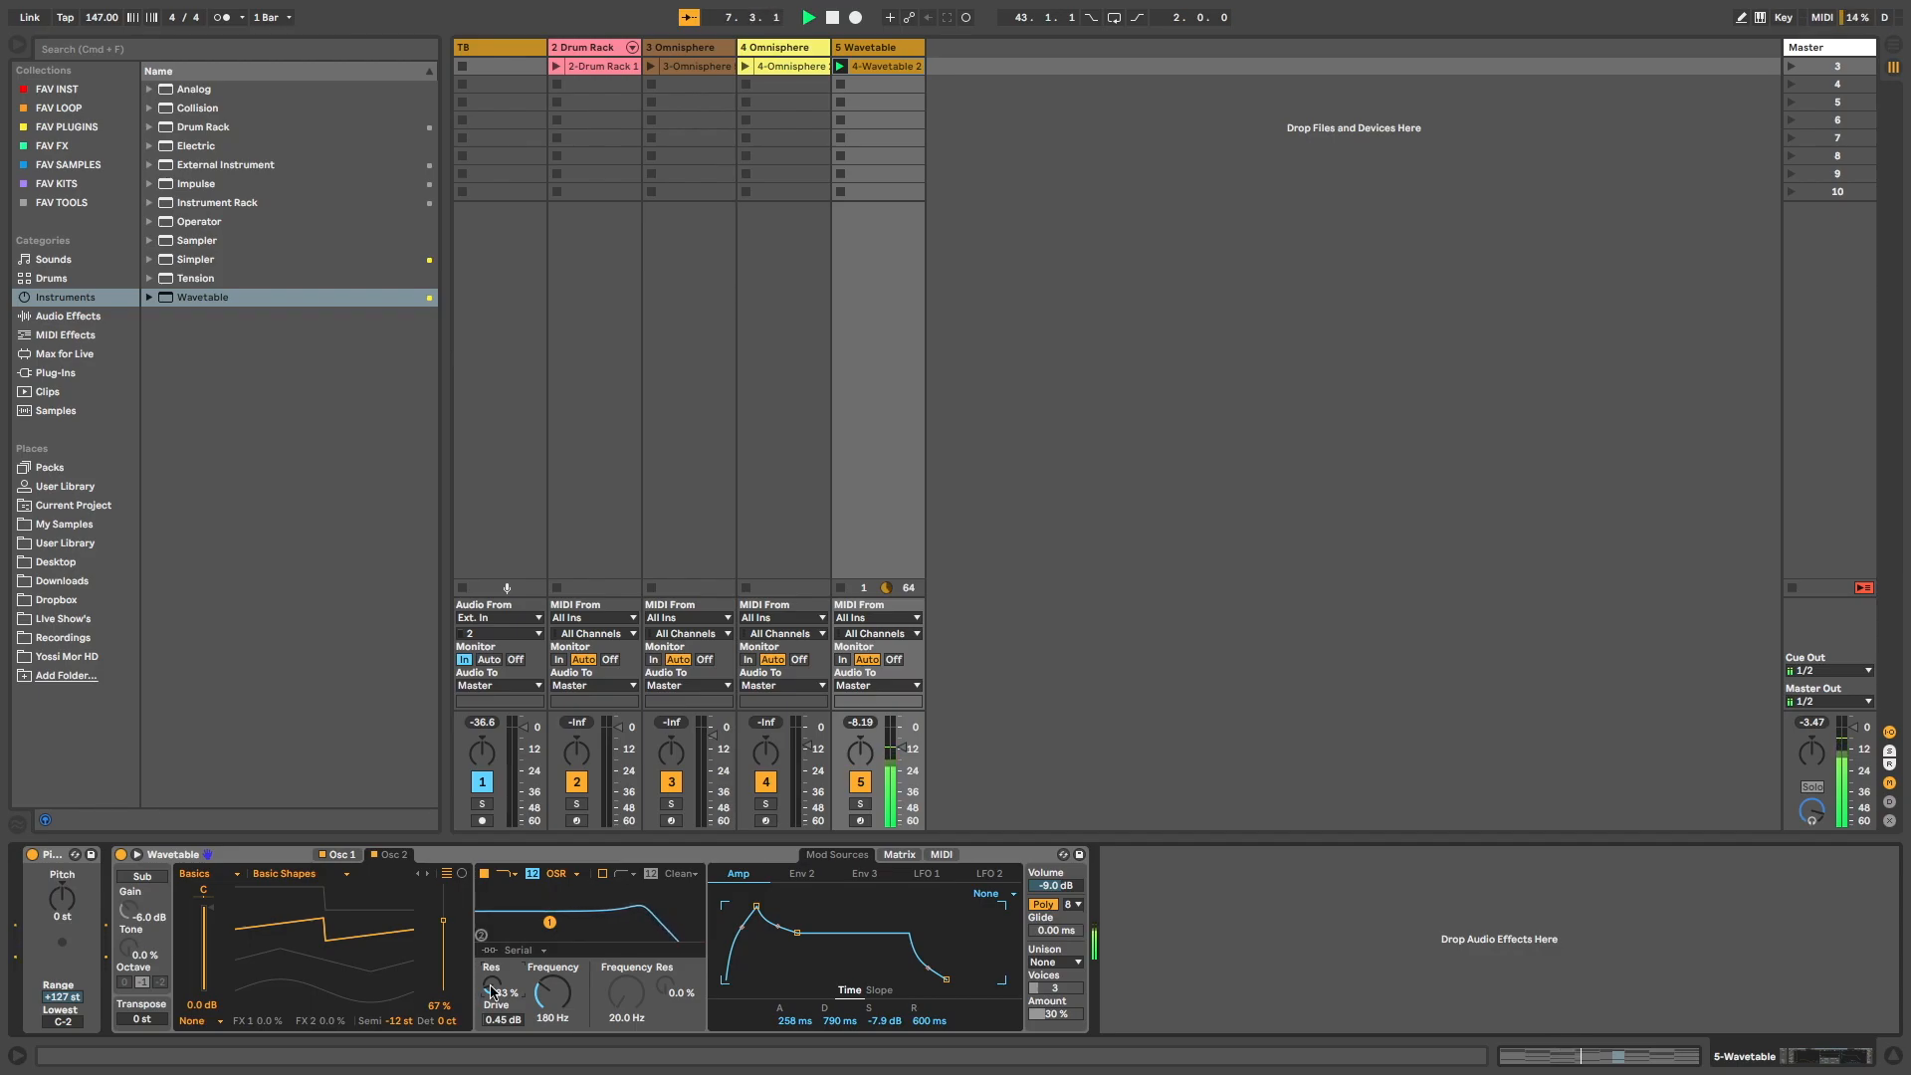
Enable Wavetable's filter 2 with a frequency of 63.5 Hz and 21% resonance.
click(600, 873)
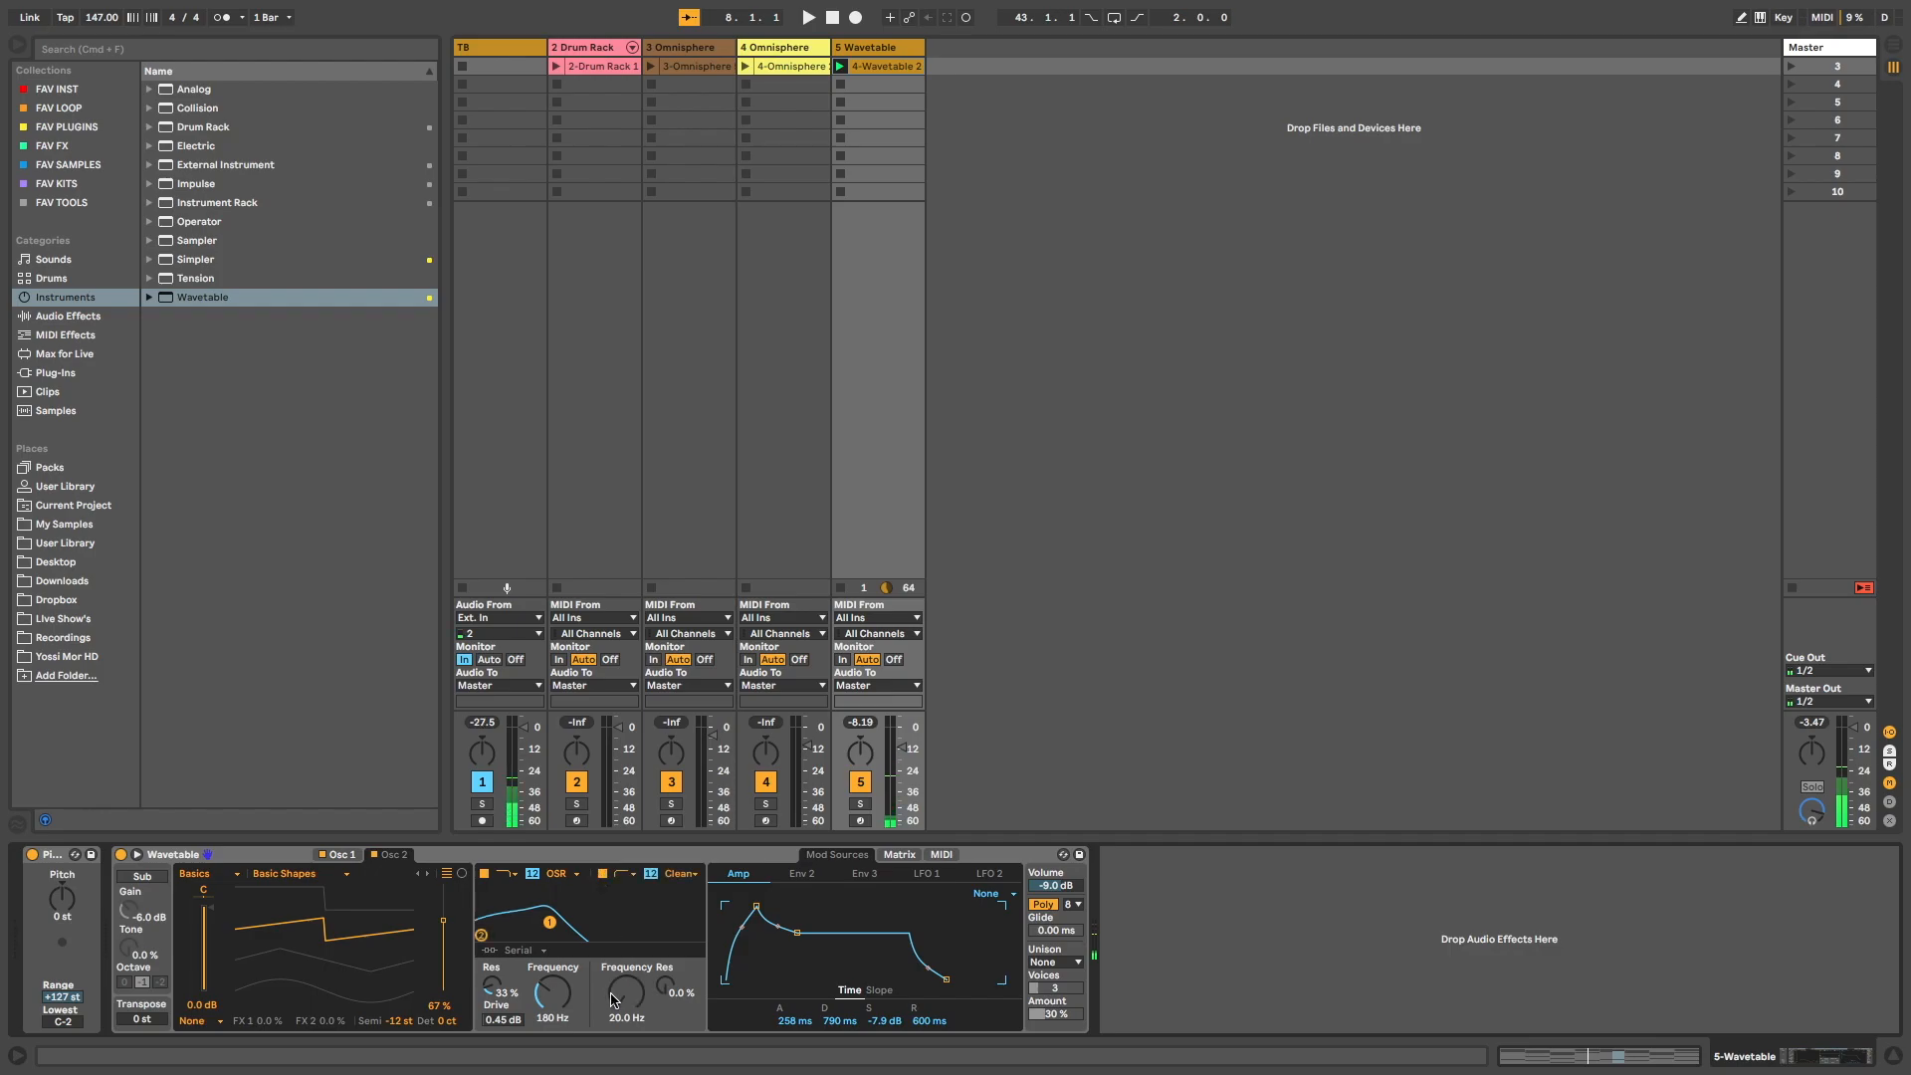
drag(616, 1003, 665, 969)
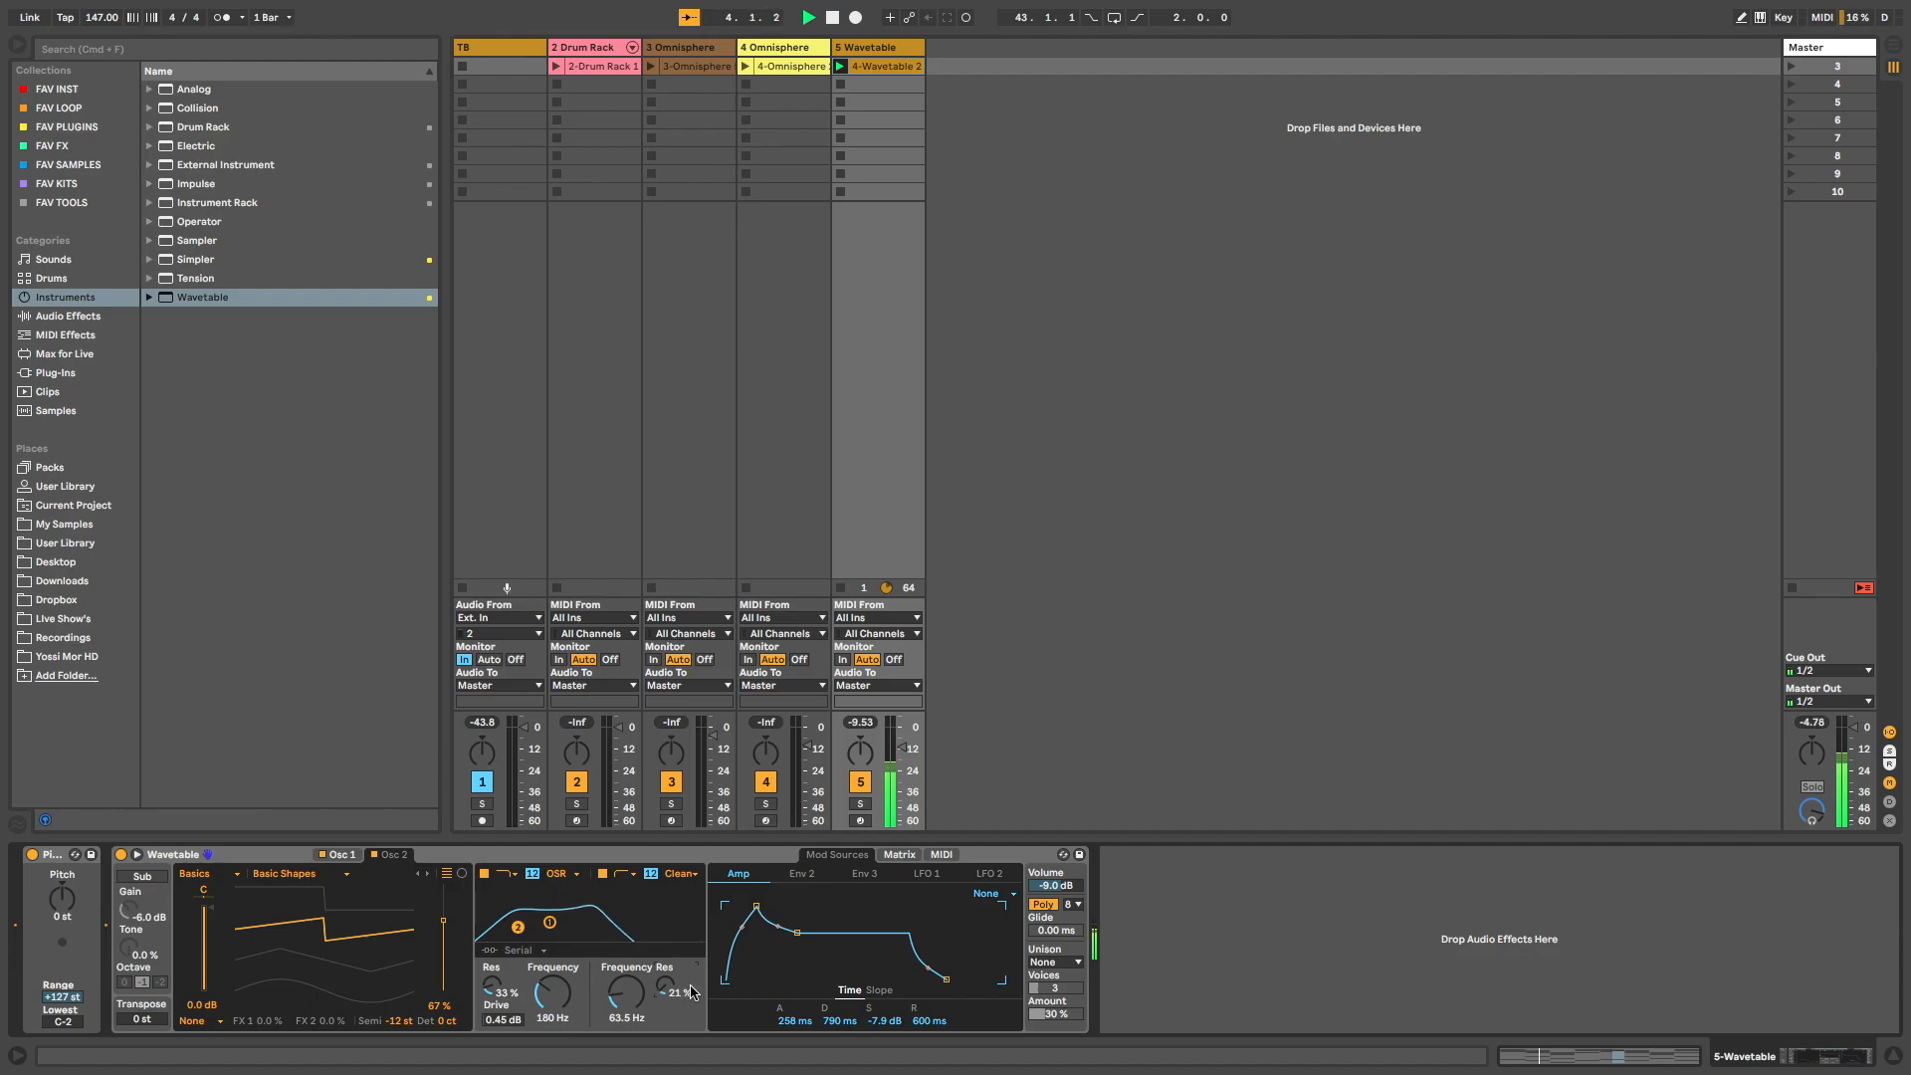
Lower Wavetable's volume to -12 dB and set its unison mode to Shimmer with 5 voices.
drag(1055, 884, 1055, 896)
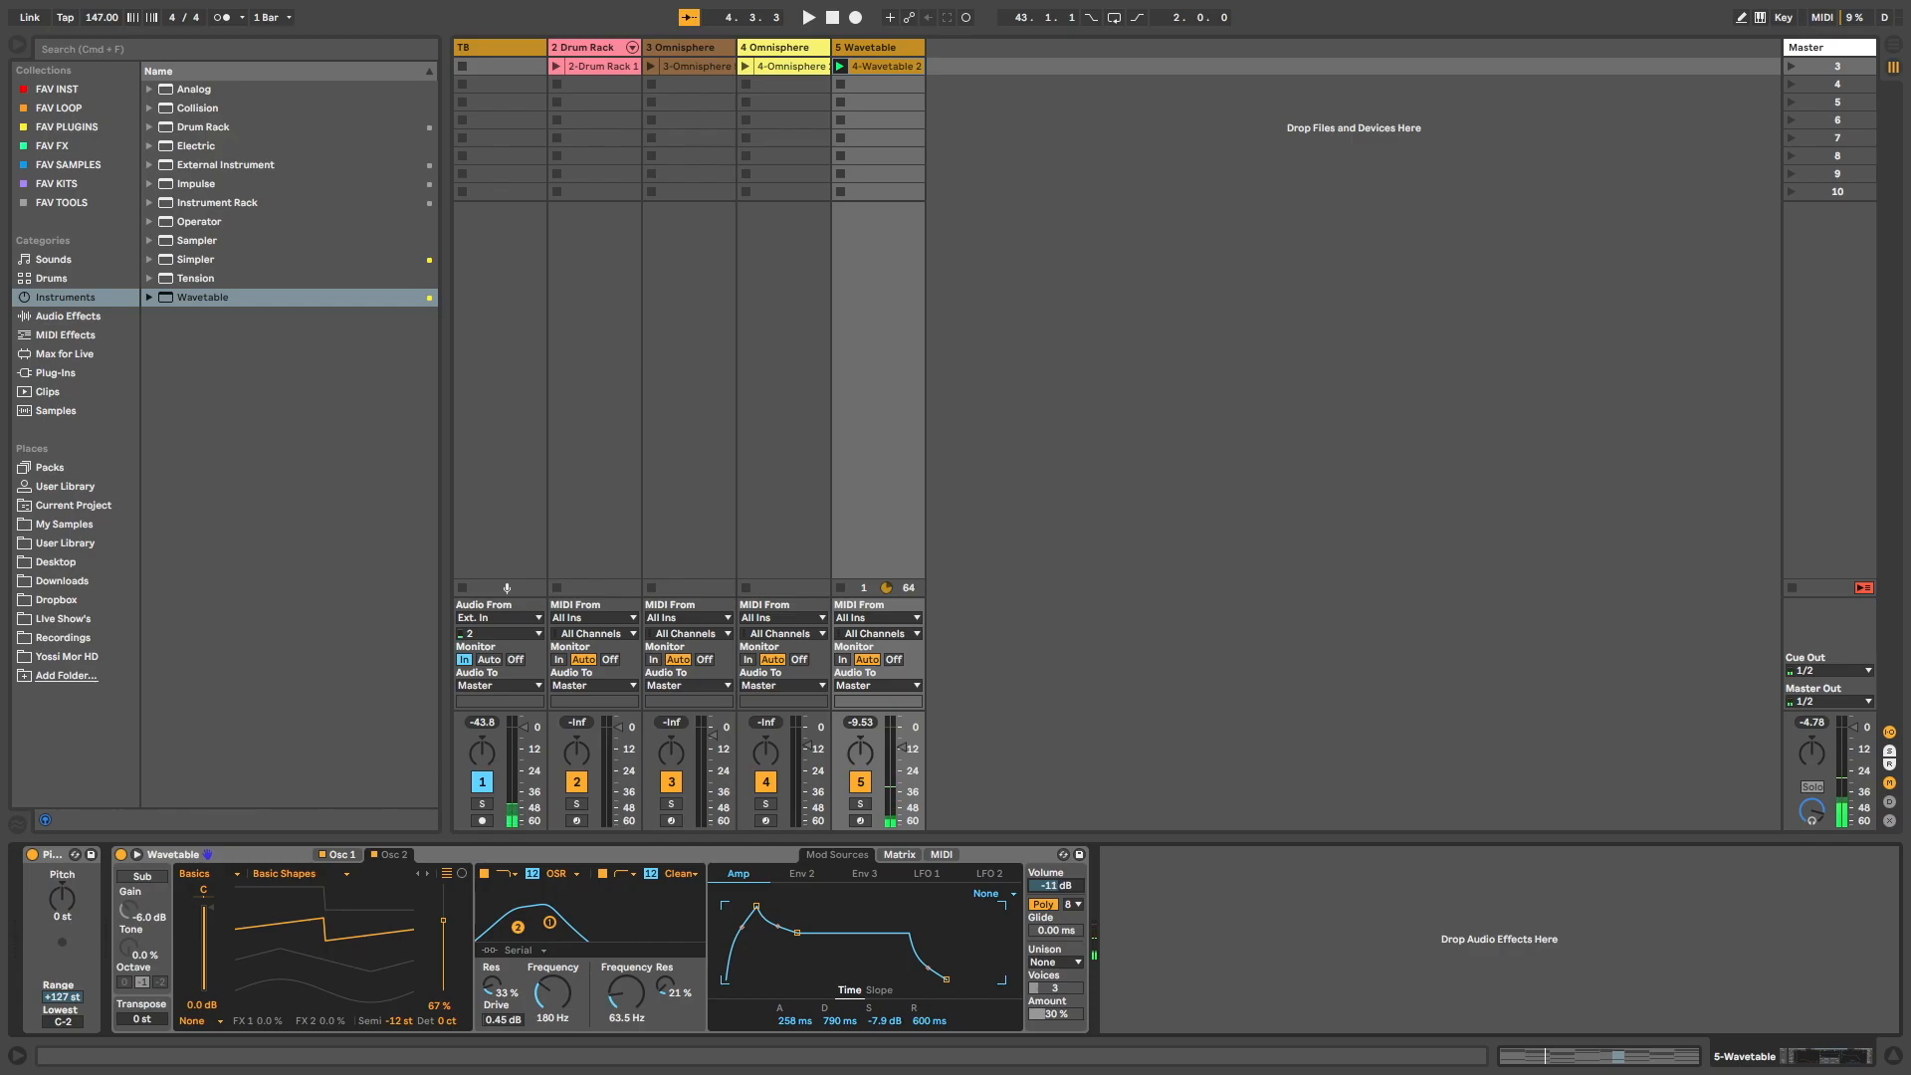
click(1053, 962)
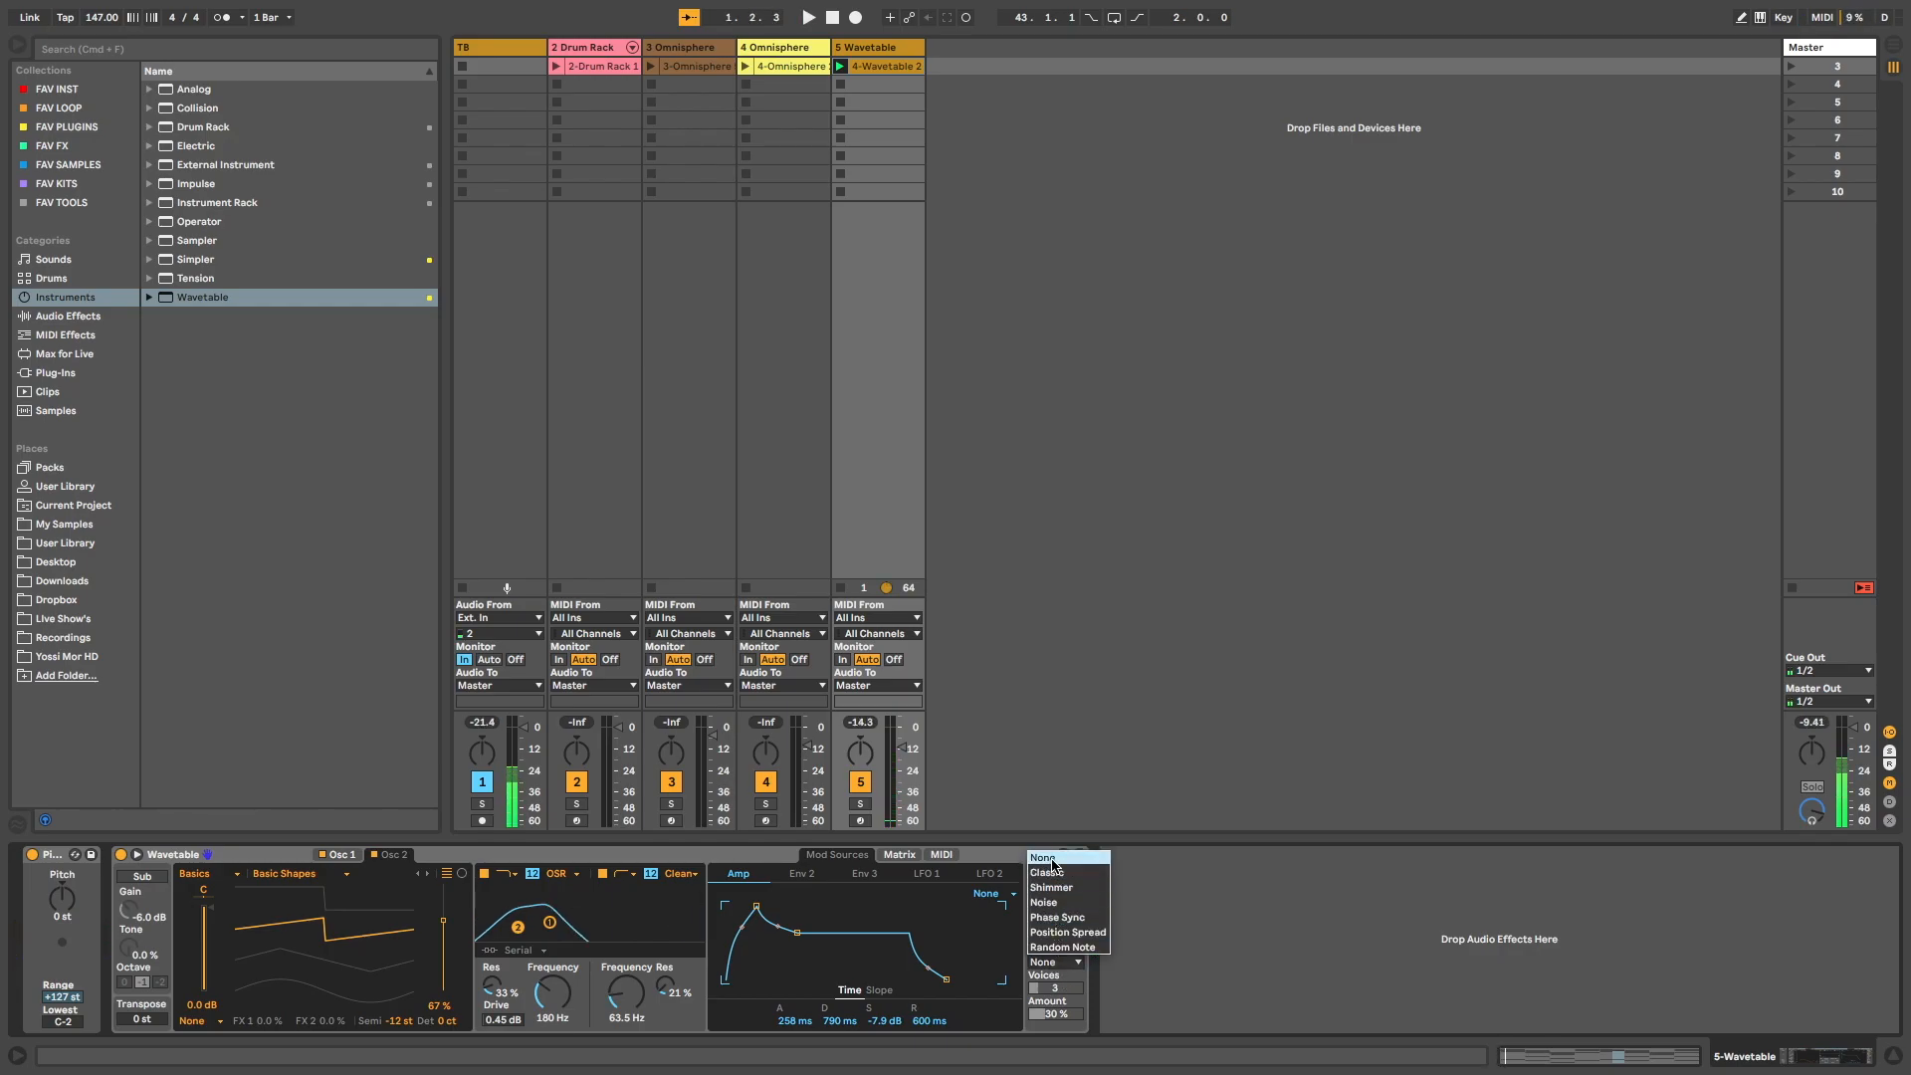
click(1062, 888)
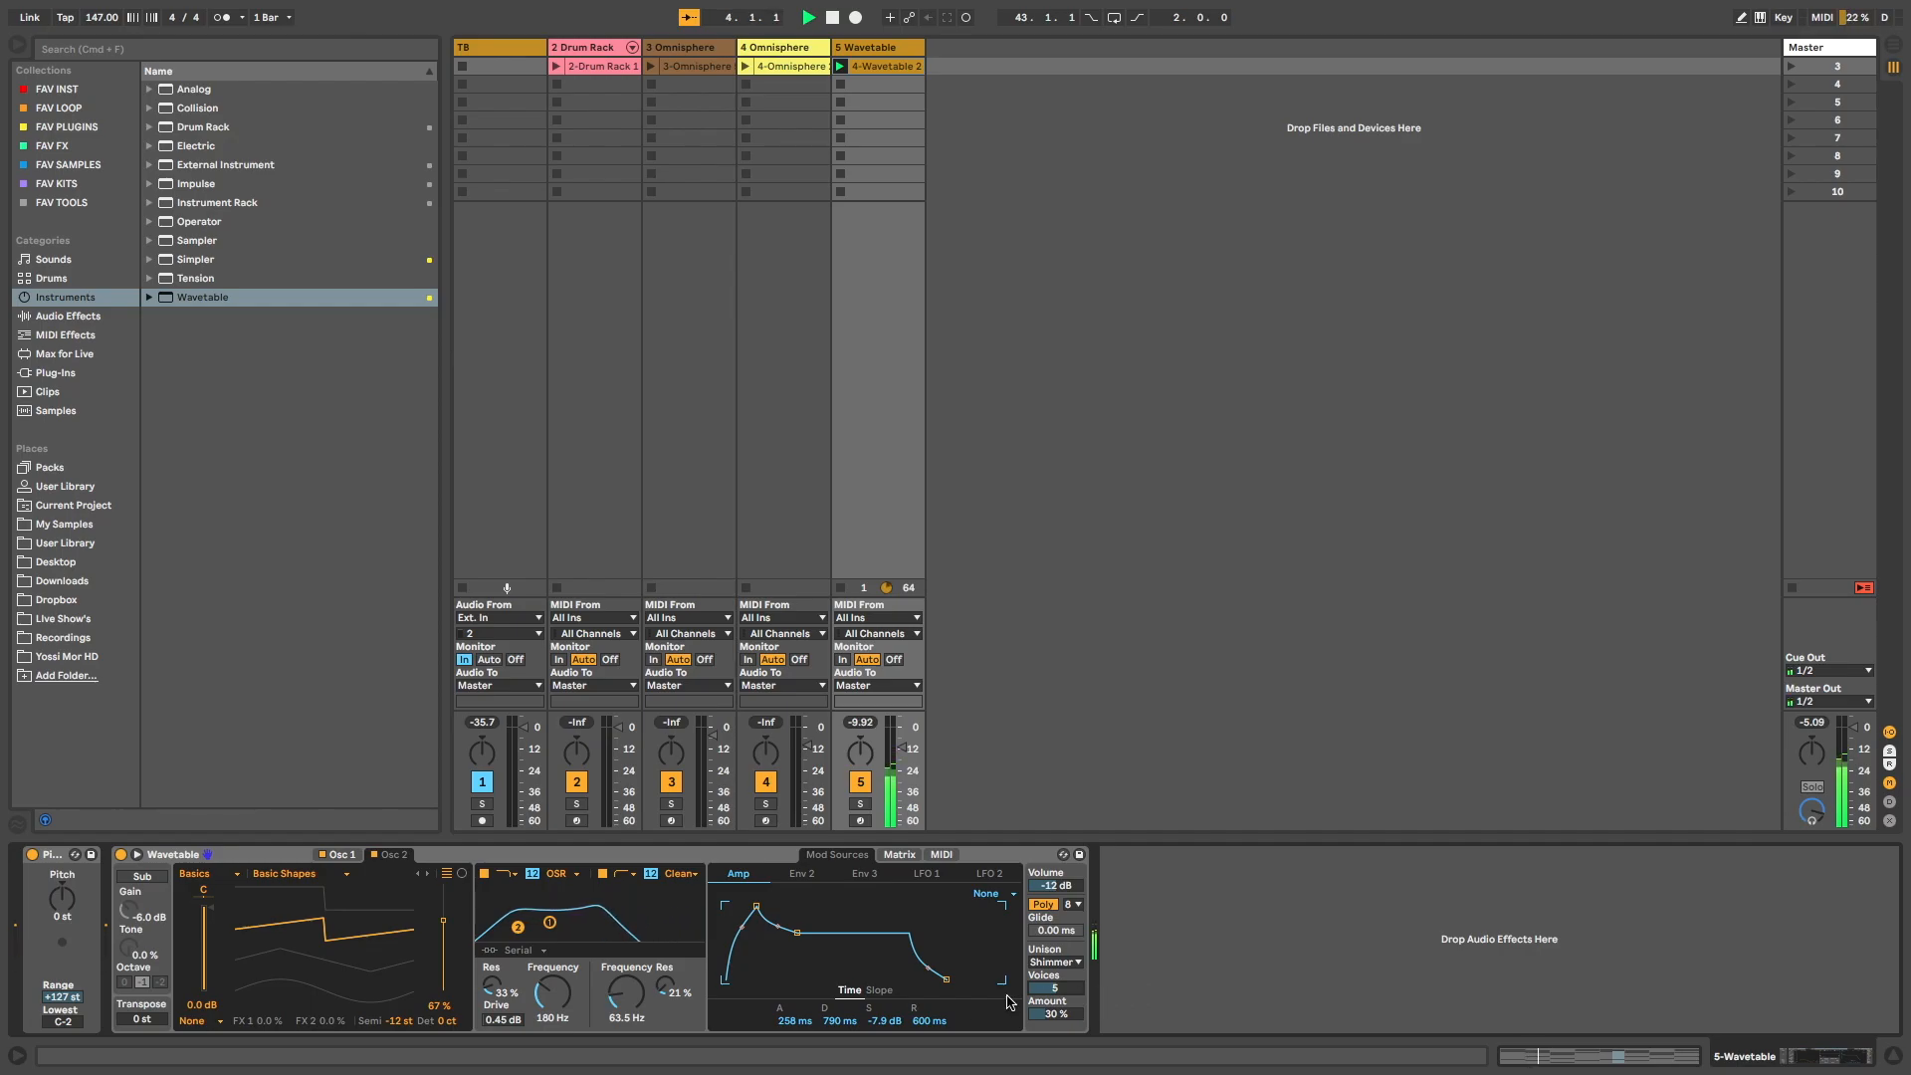
Lengthen Env 2's decay to 7.10 s, keeping its sustain at 0%.
click(814, 880)
drag(799, 979, 768, 952)
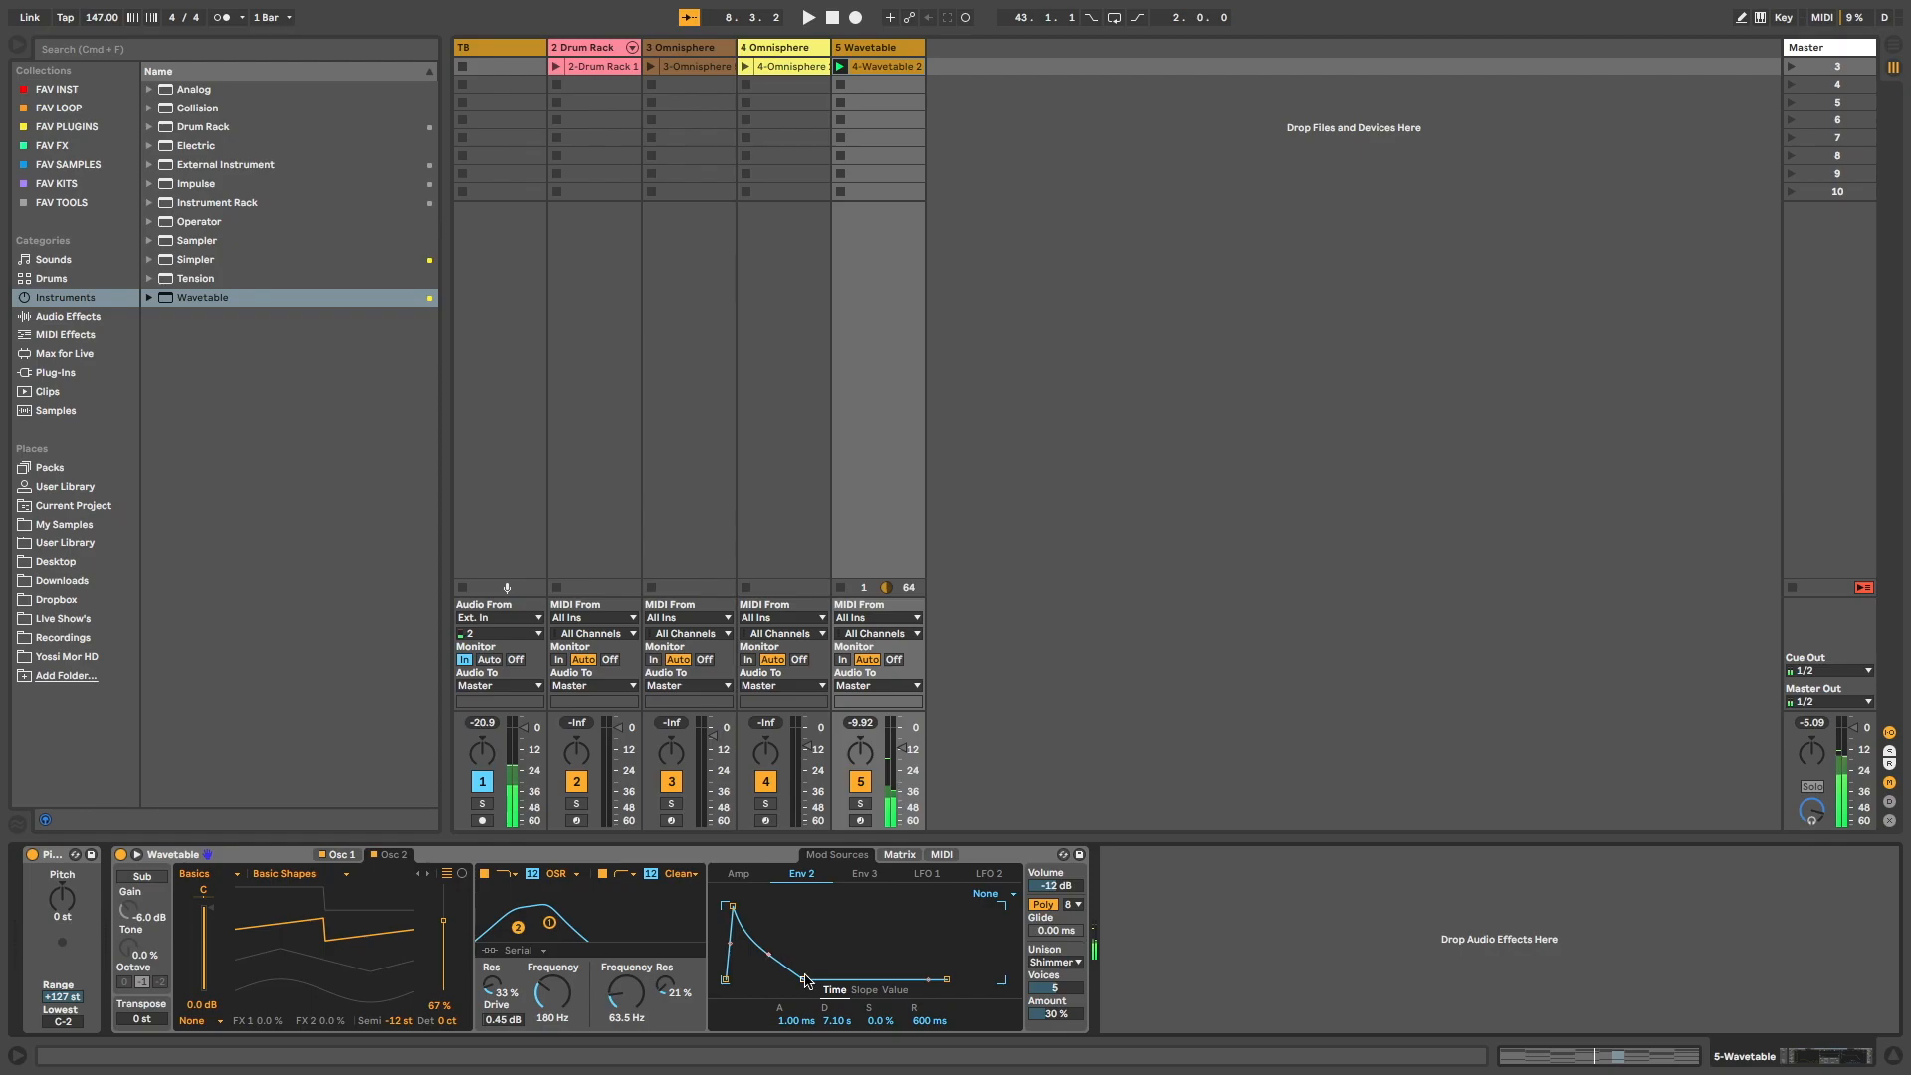
Add a Reverb from FAV FX after Wavetable and set its dry/wet to 61% during playback.
click(47, 144)
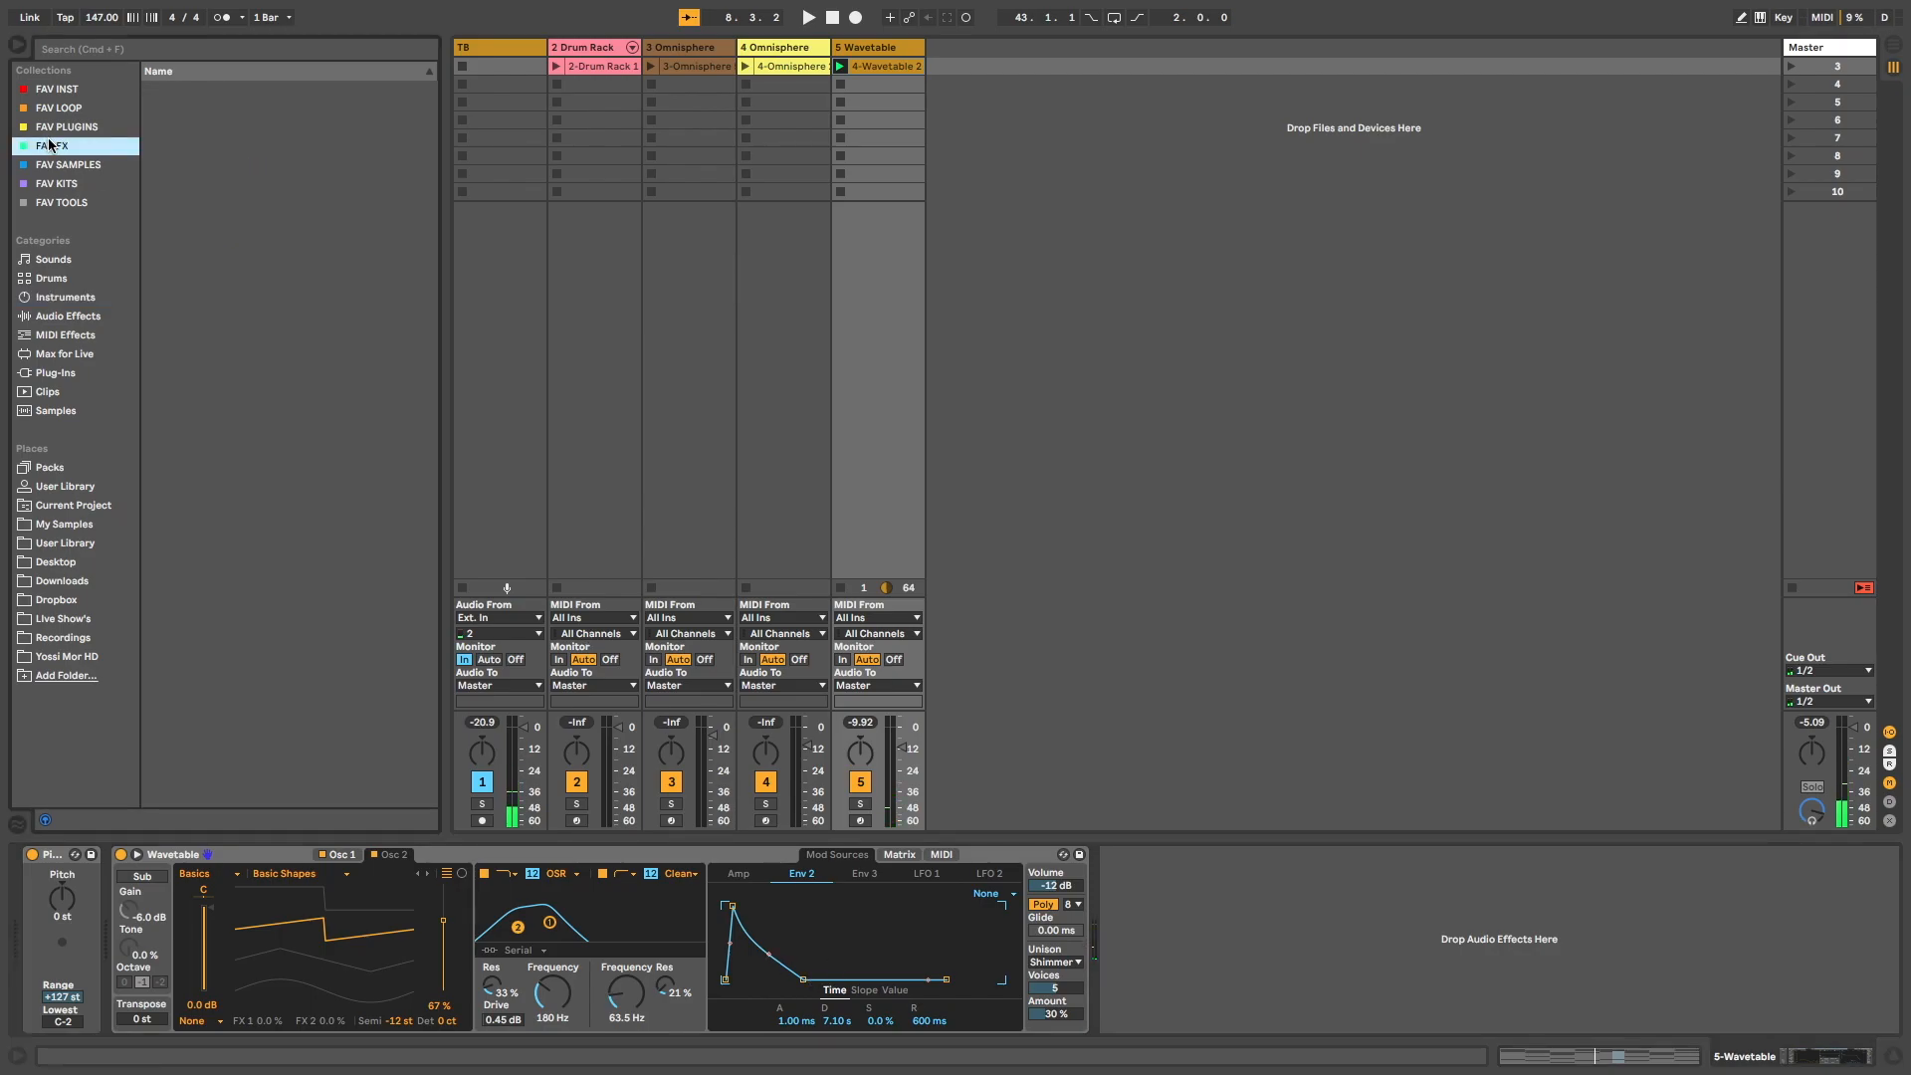
double_click(191, 394)
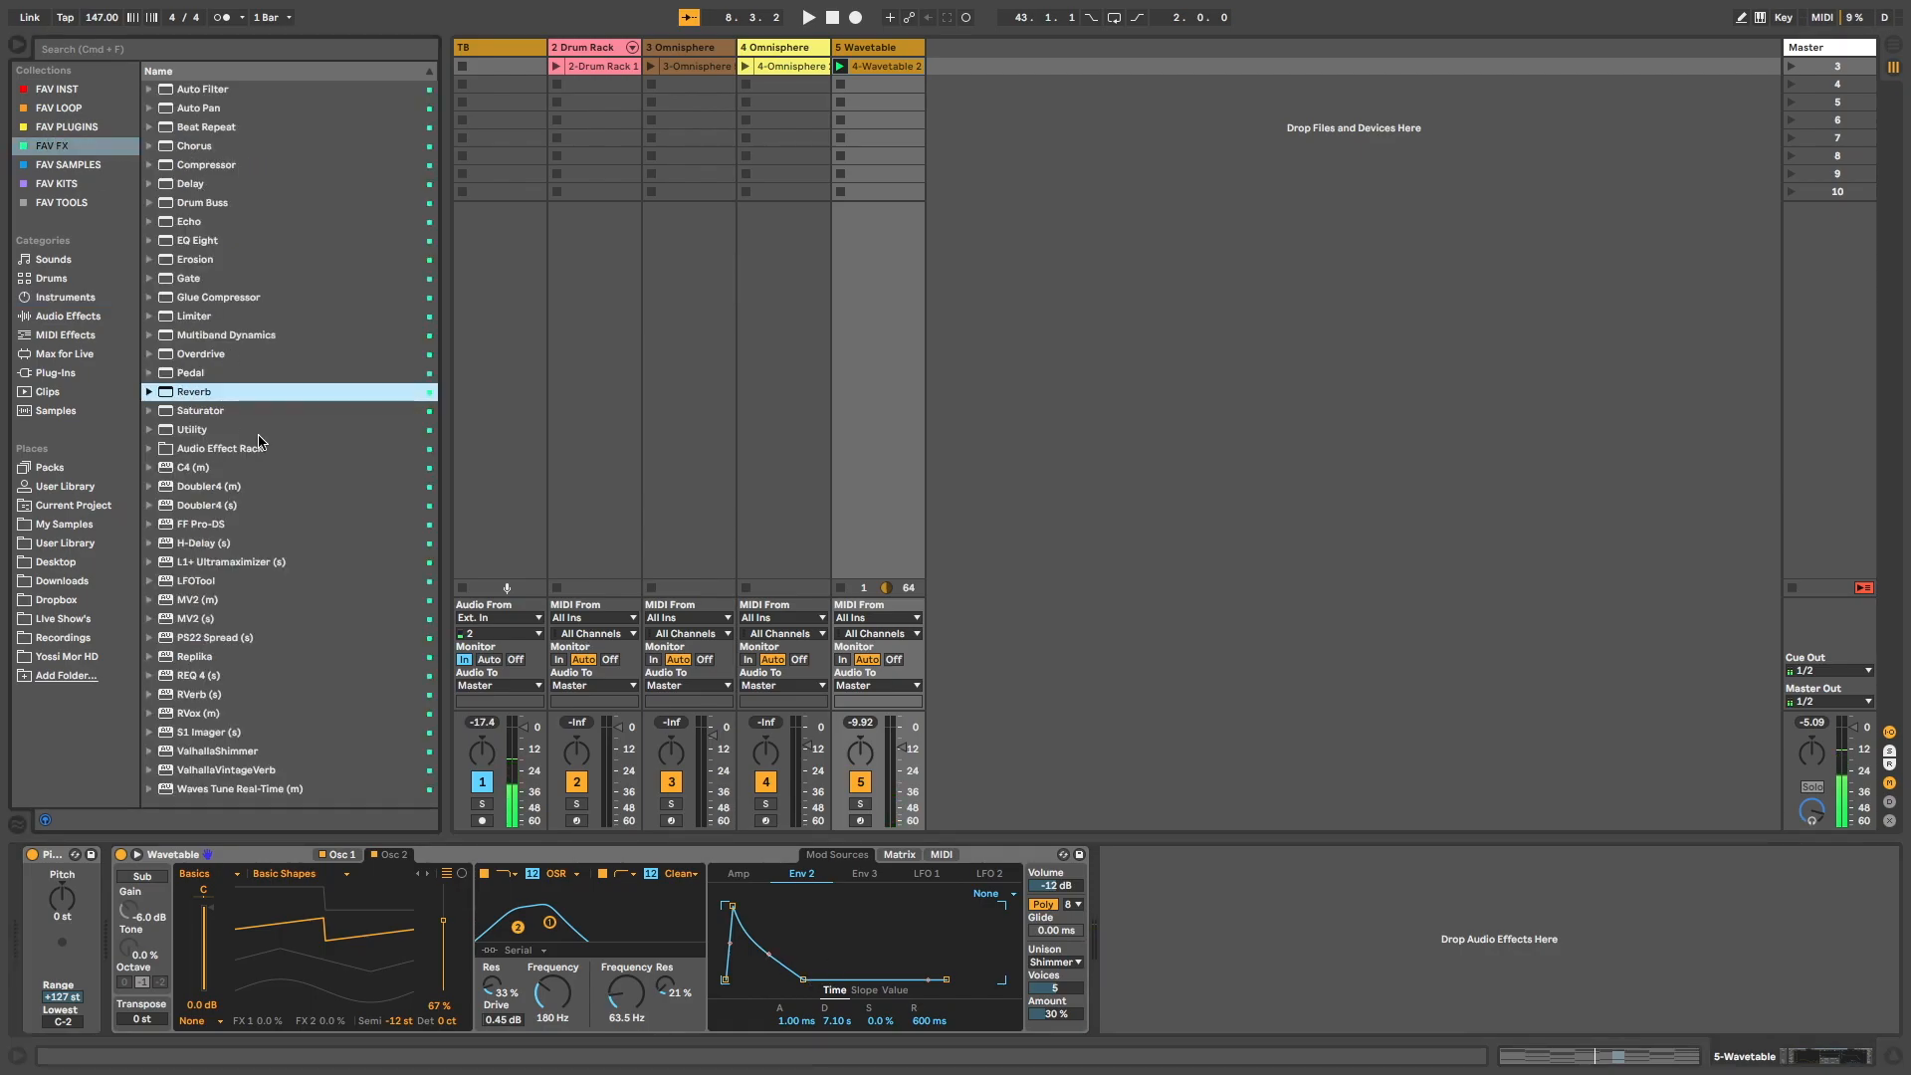
key(space)
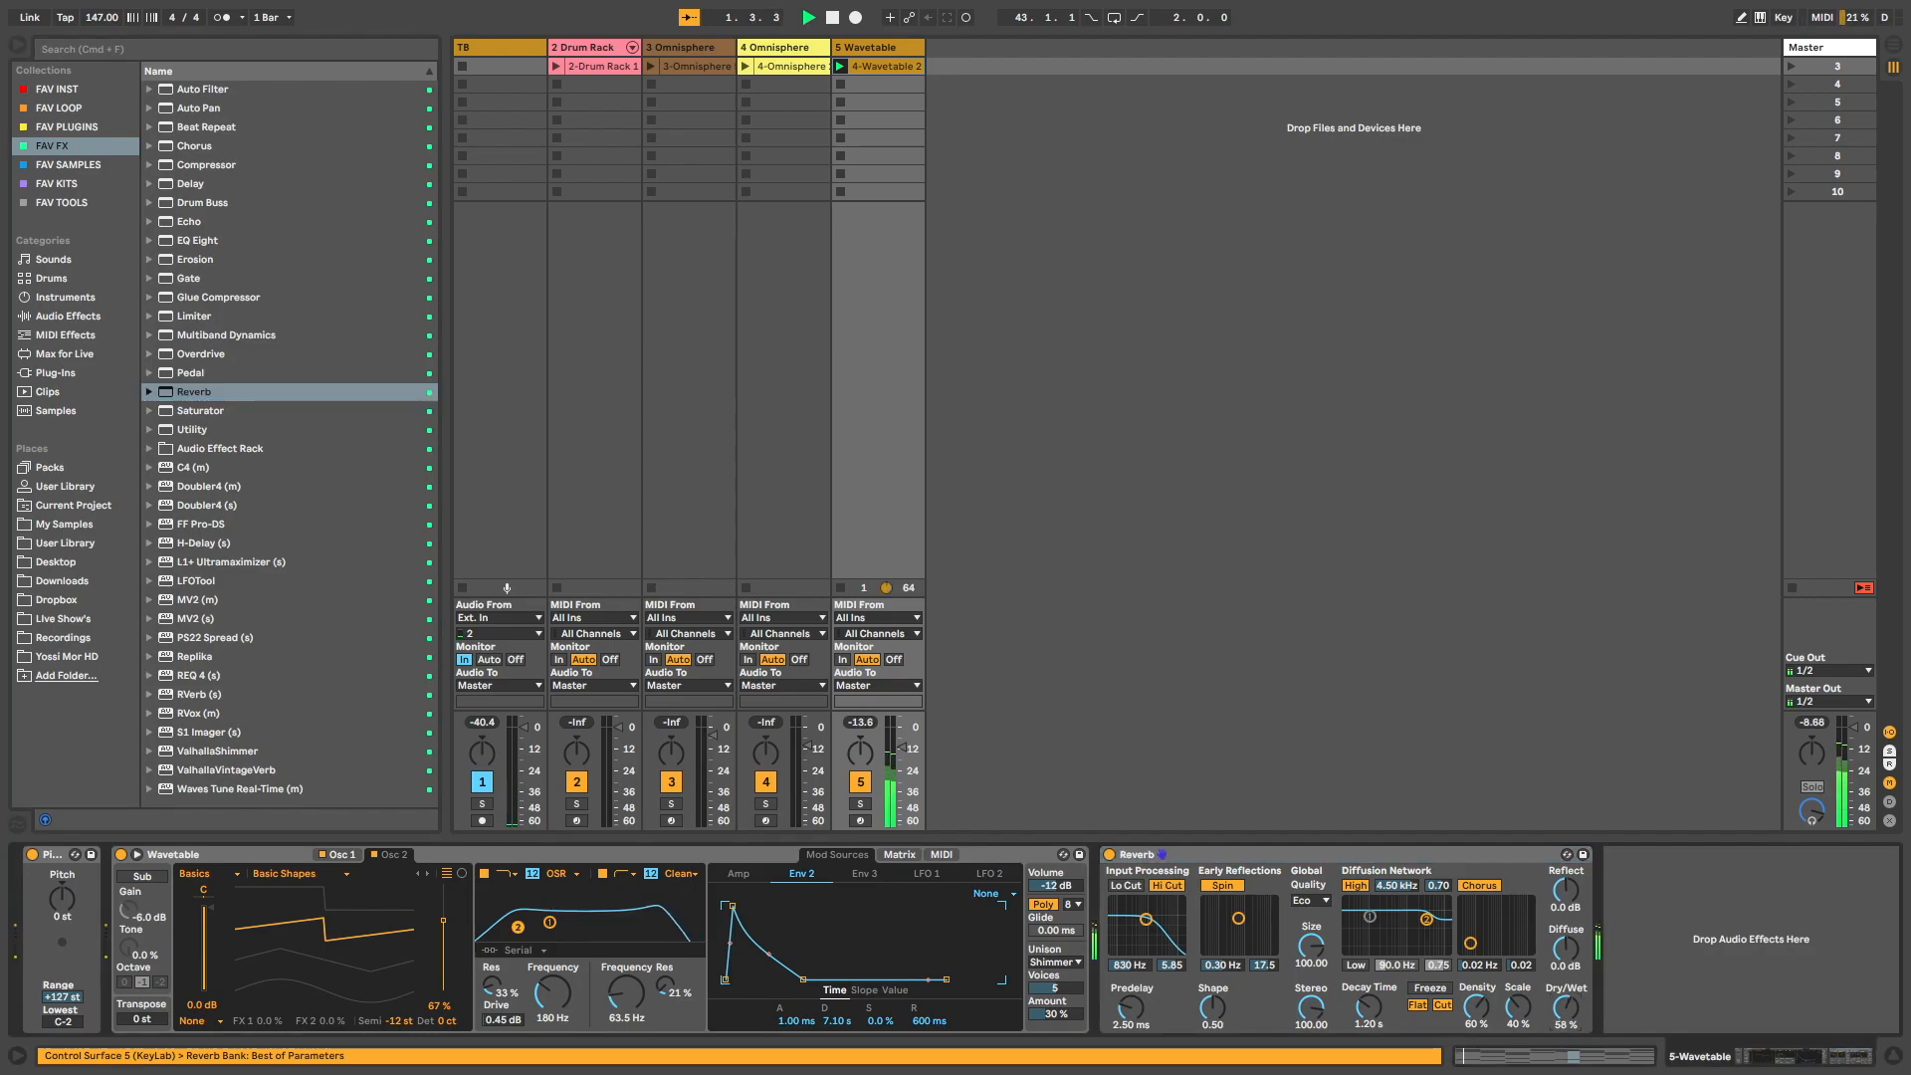
drag(1559, 1009, 1559, 1007)
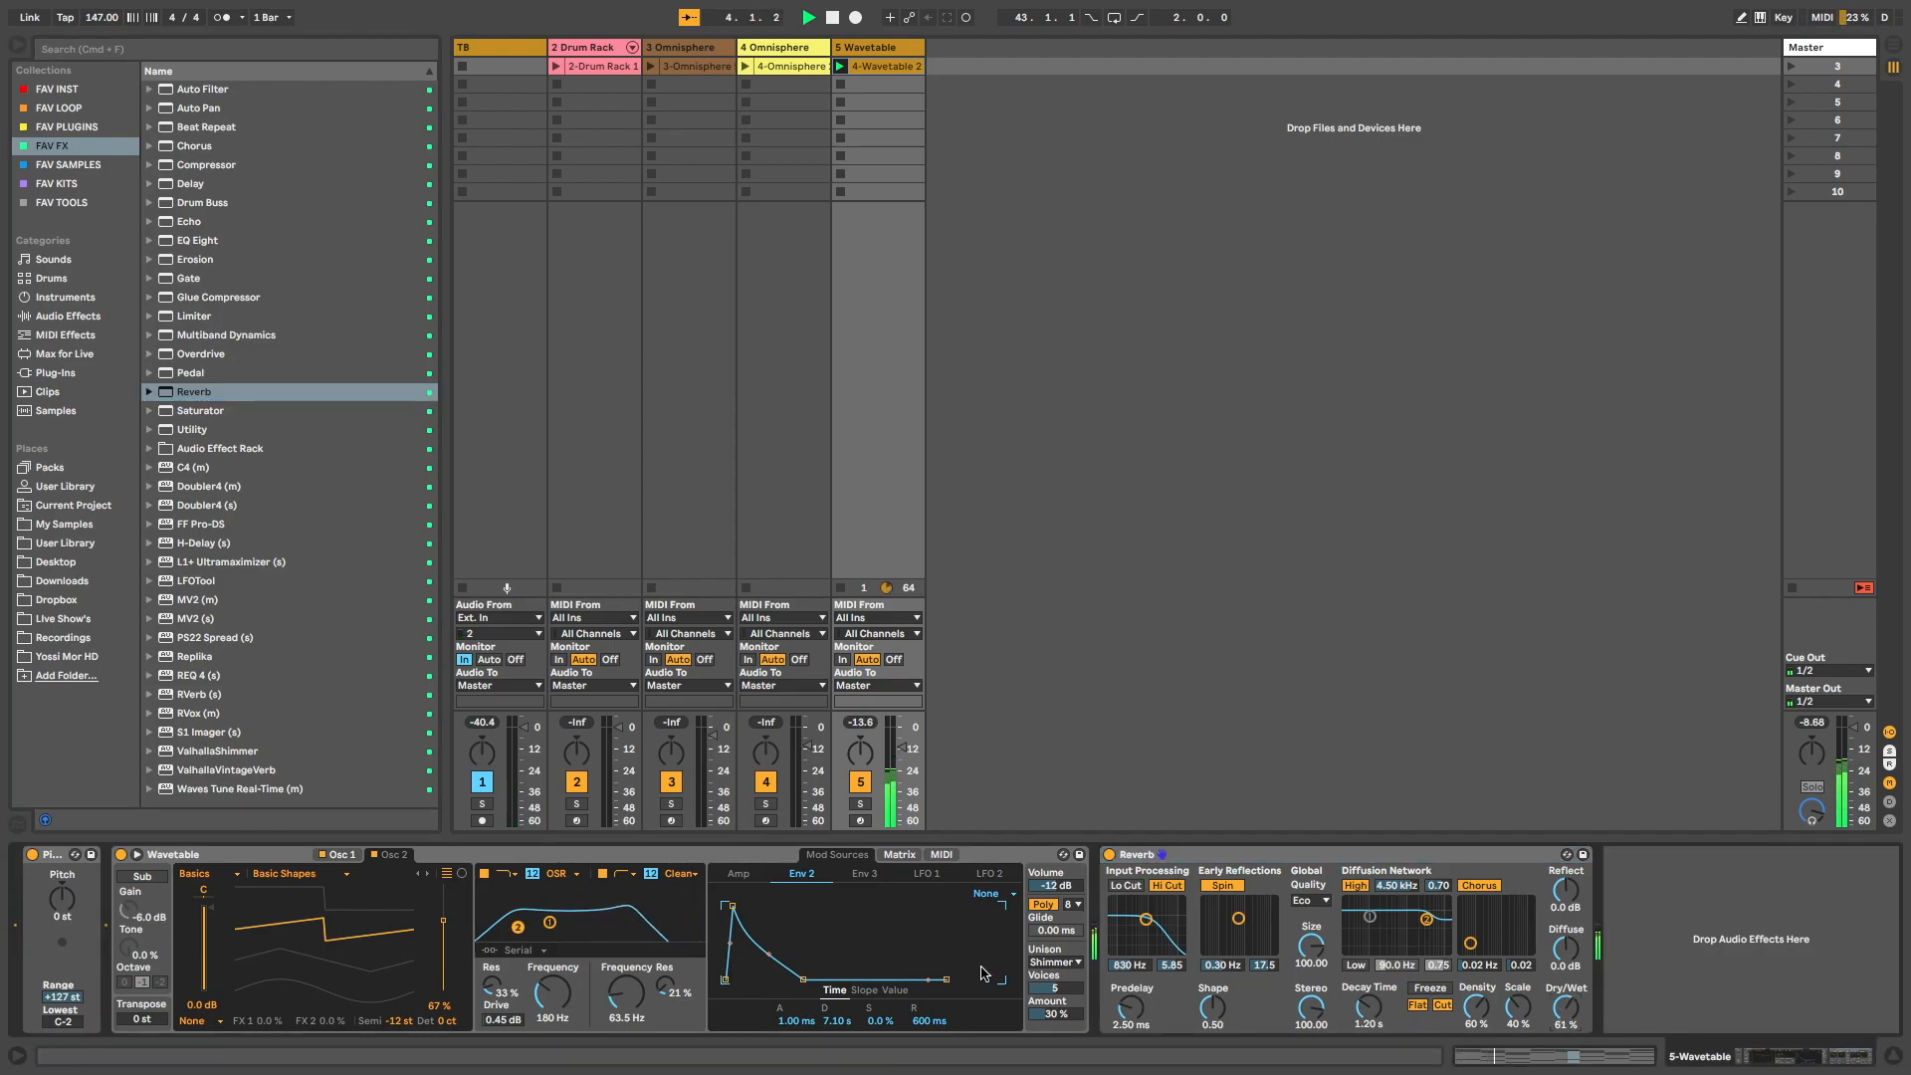
Raise the Amp envelope's sustain to -4.8 dB, and launch the scene with all four clips.
click(758, 875)
drag(795, 930, 797, 923)
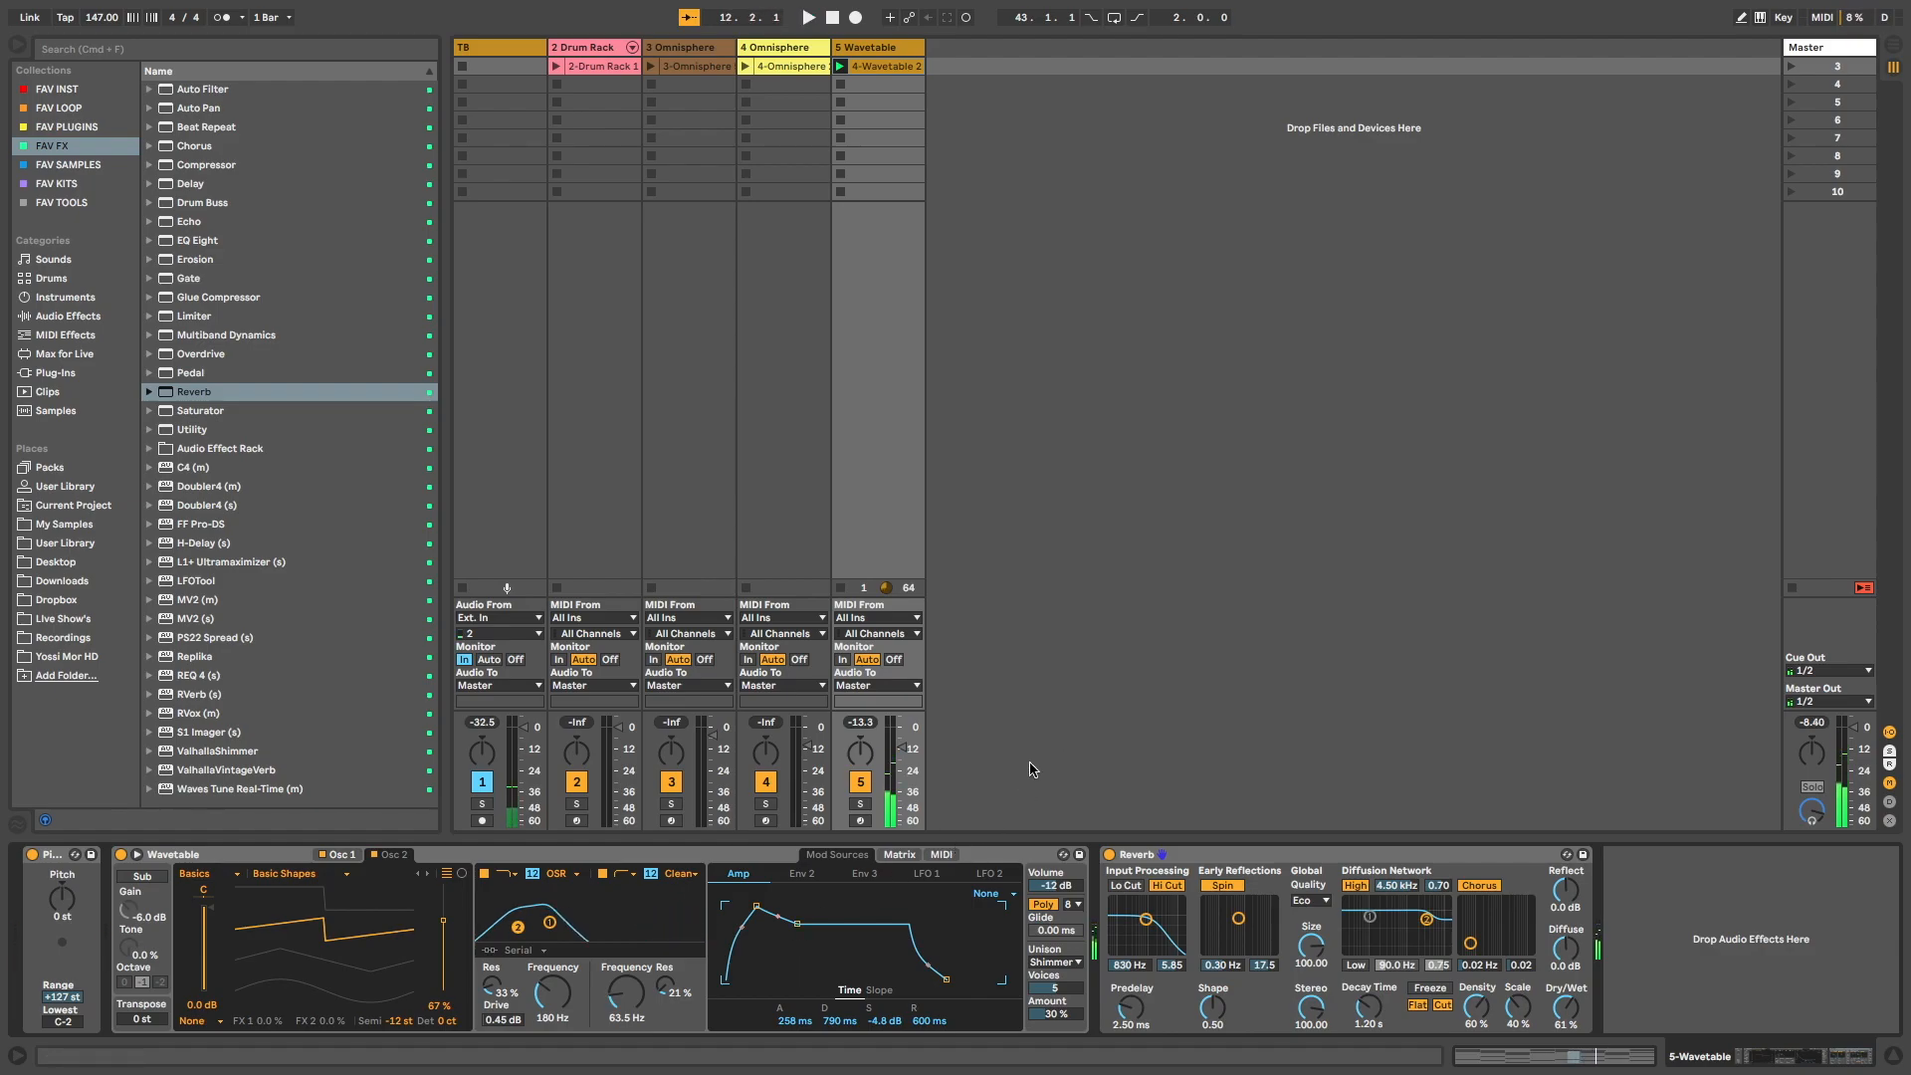
key(Return)
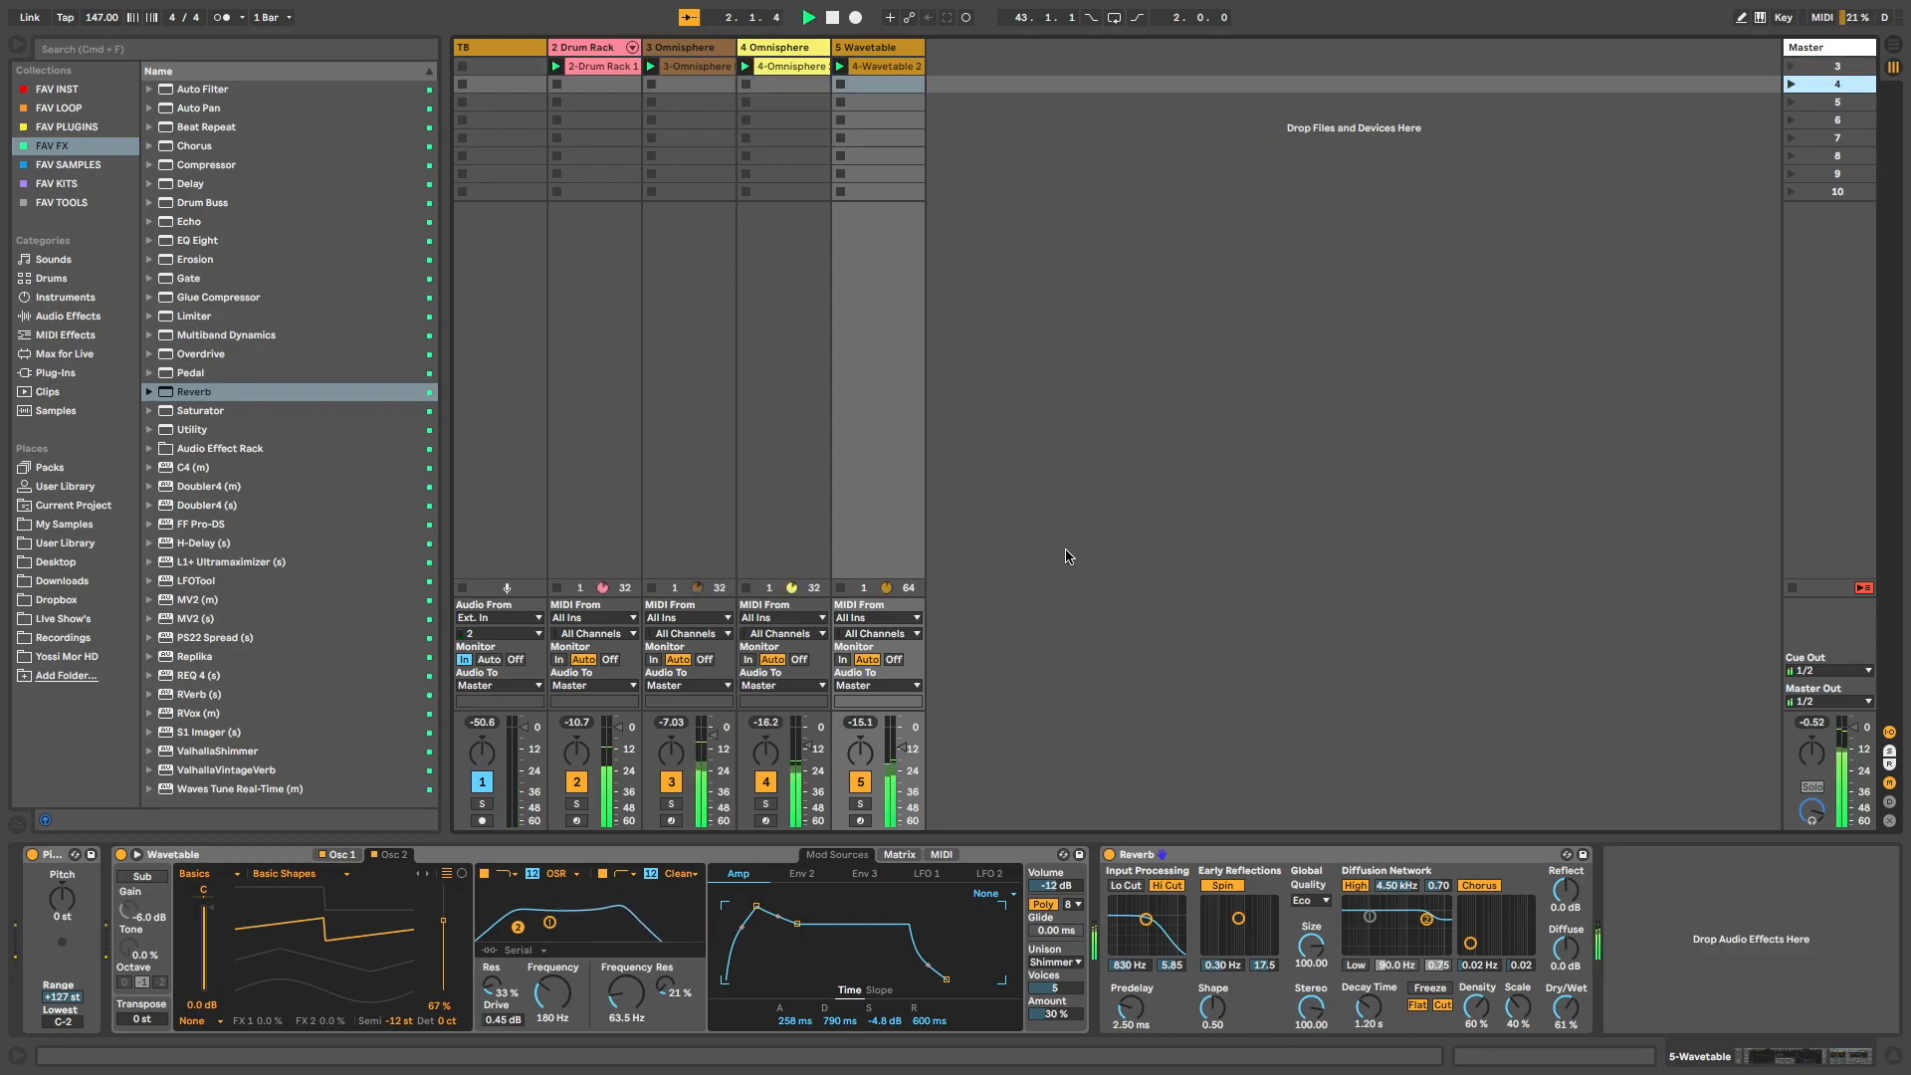
Set track 5's volume to -9.7 dB and add a Compressor from FAV FX after the Reverb.
drag(902, 748, 902, 745)
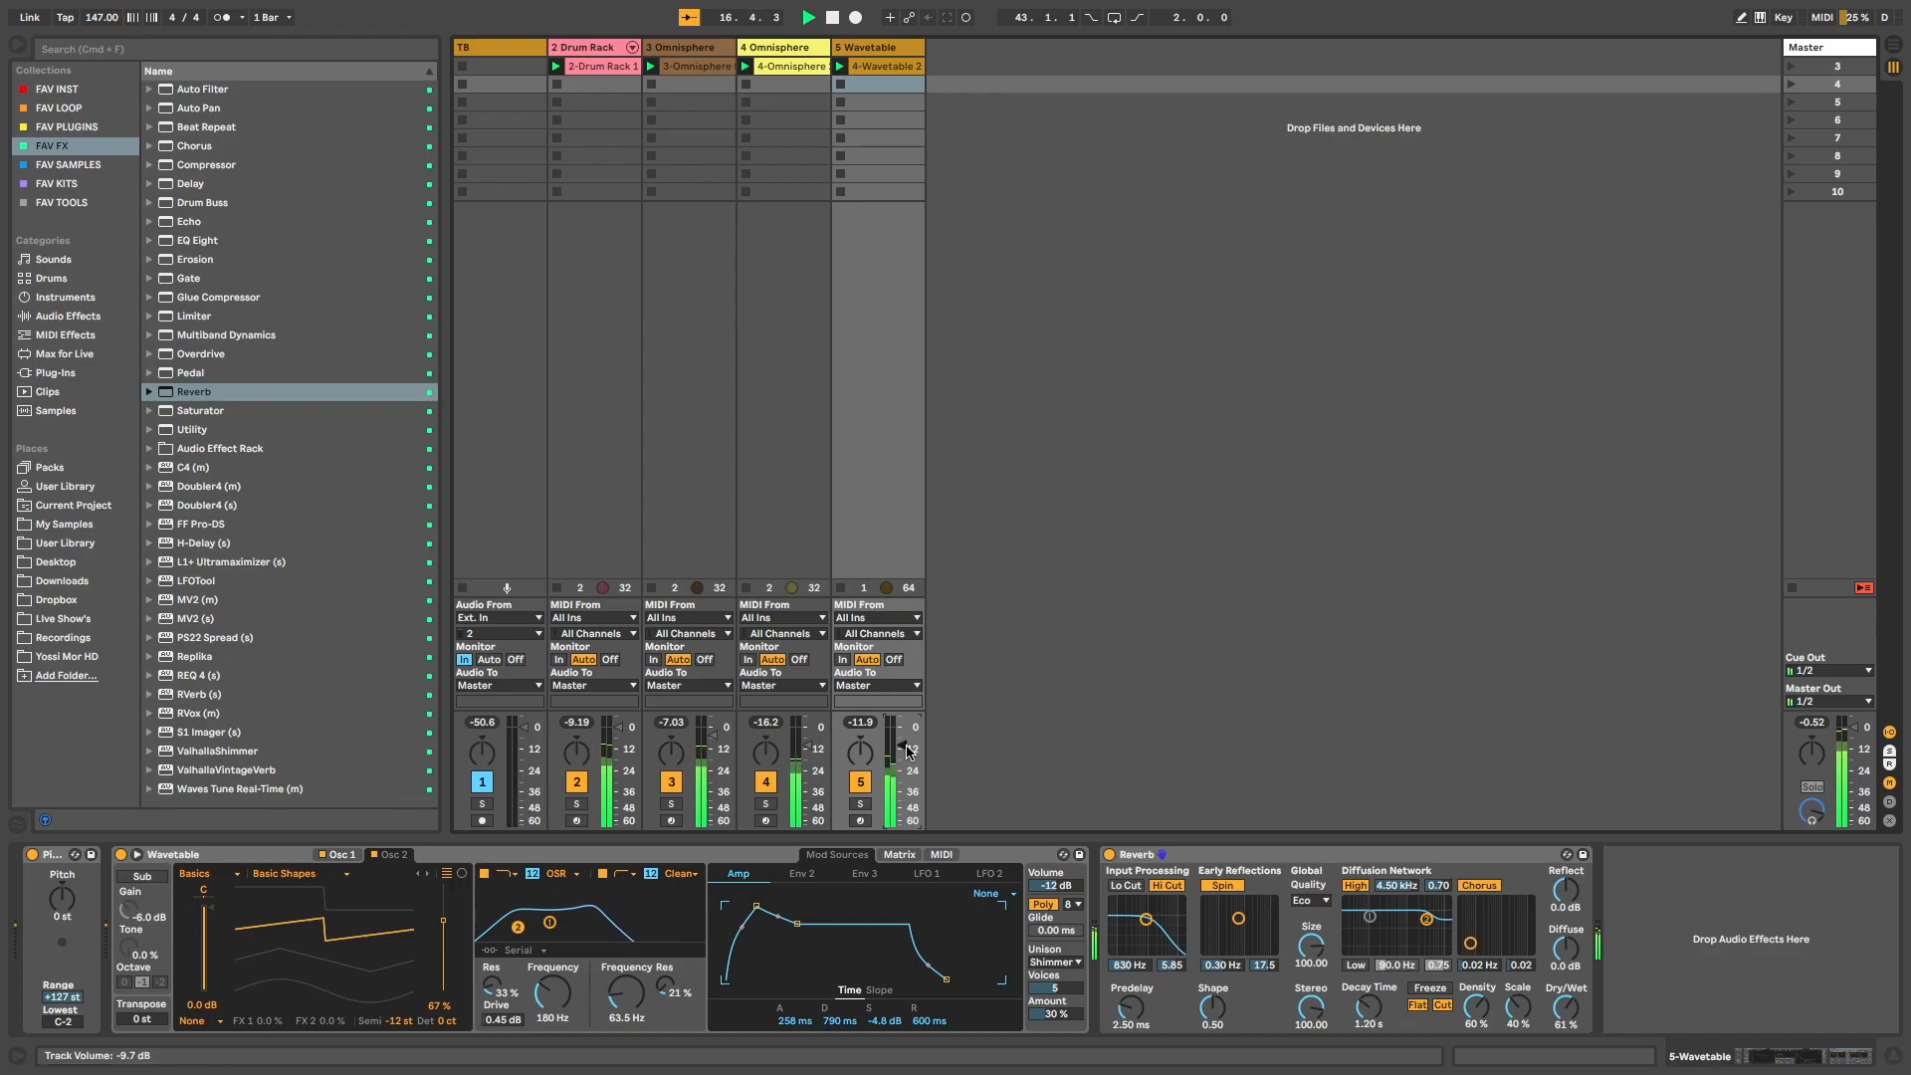
drag(181, 167, 1622, 895)
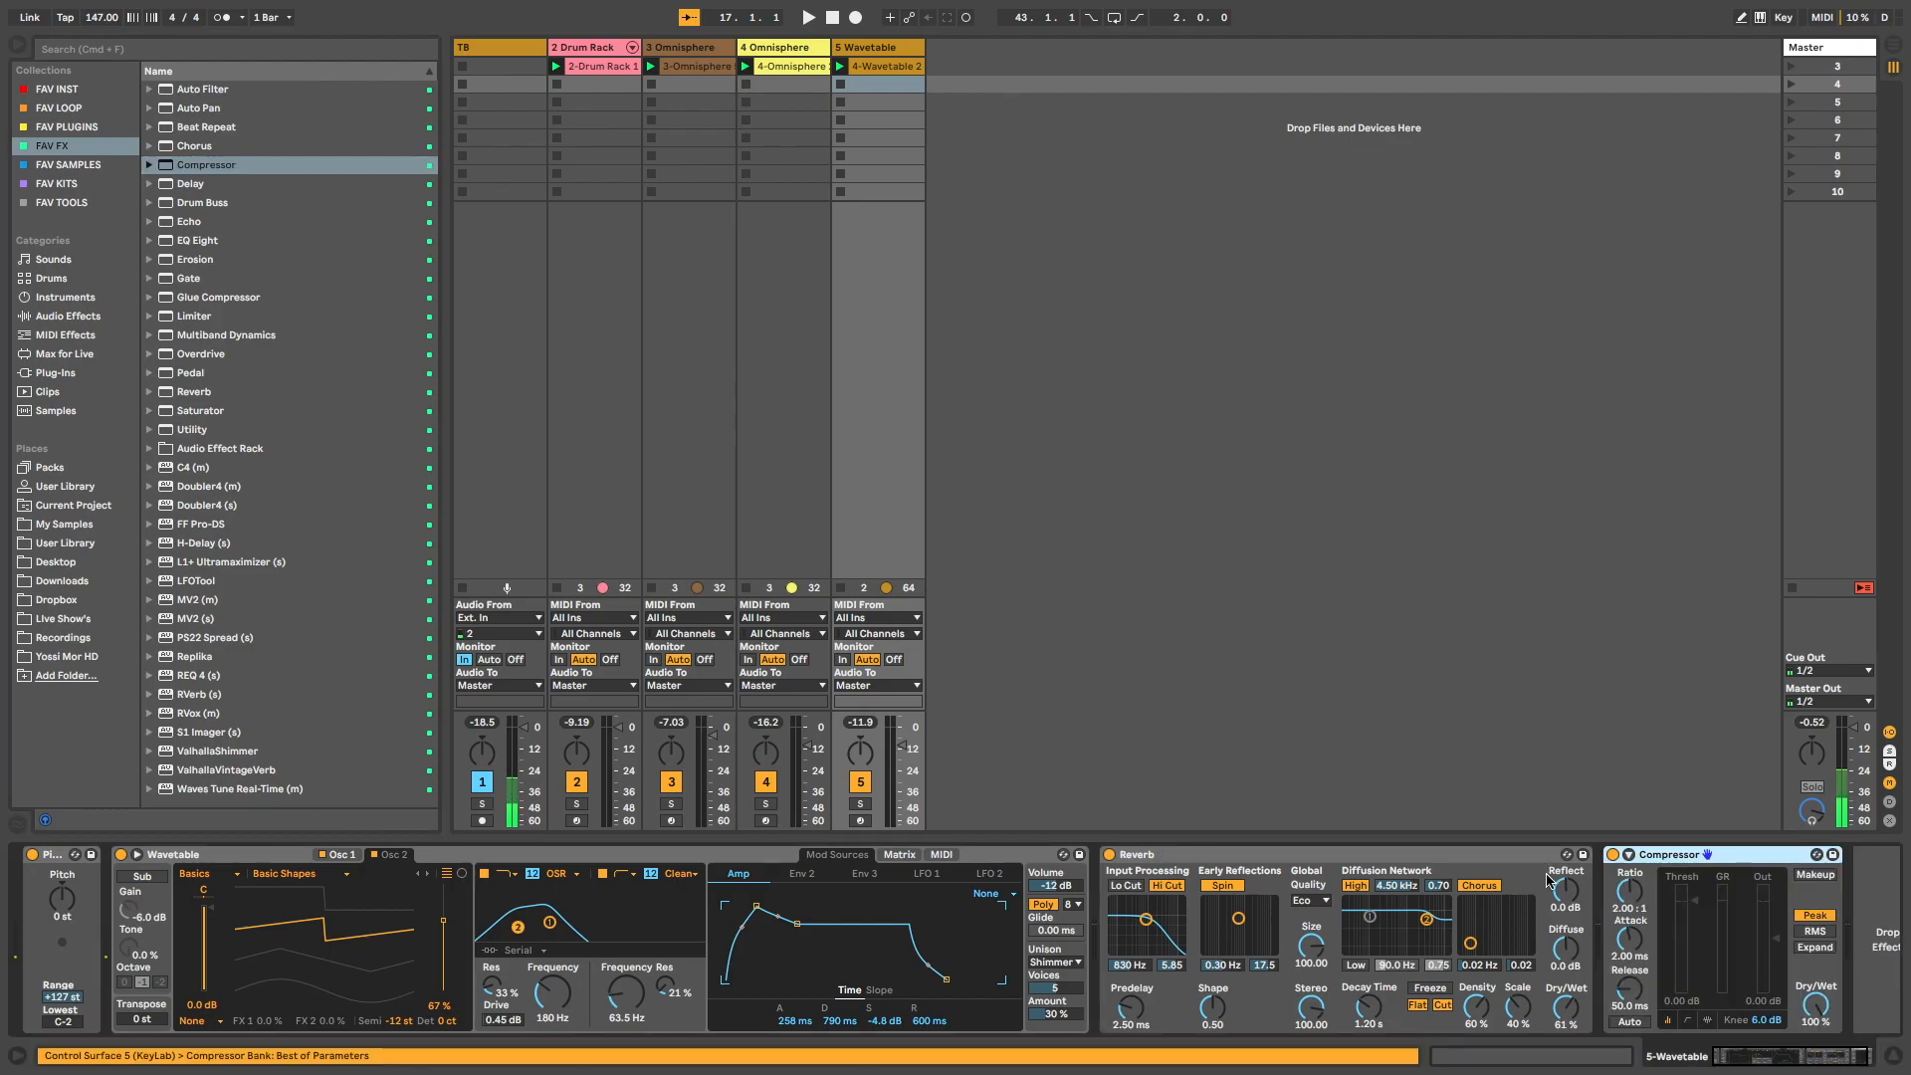
Enable the Compressor's sidechain, feed it from the Drum Rack's KICK Pre FX signal, and start playback.
click(1650, 876)
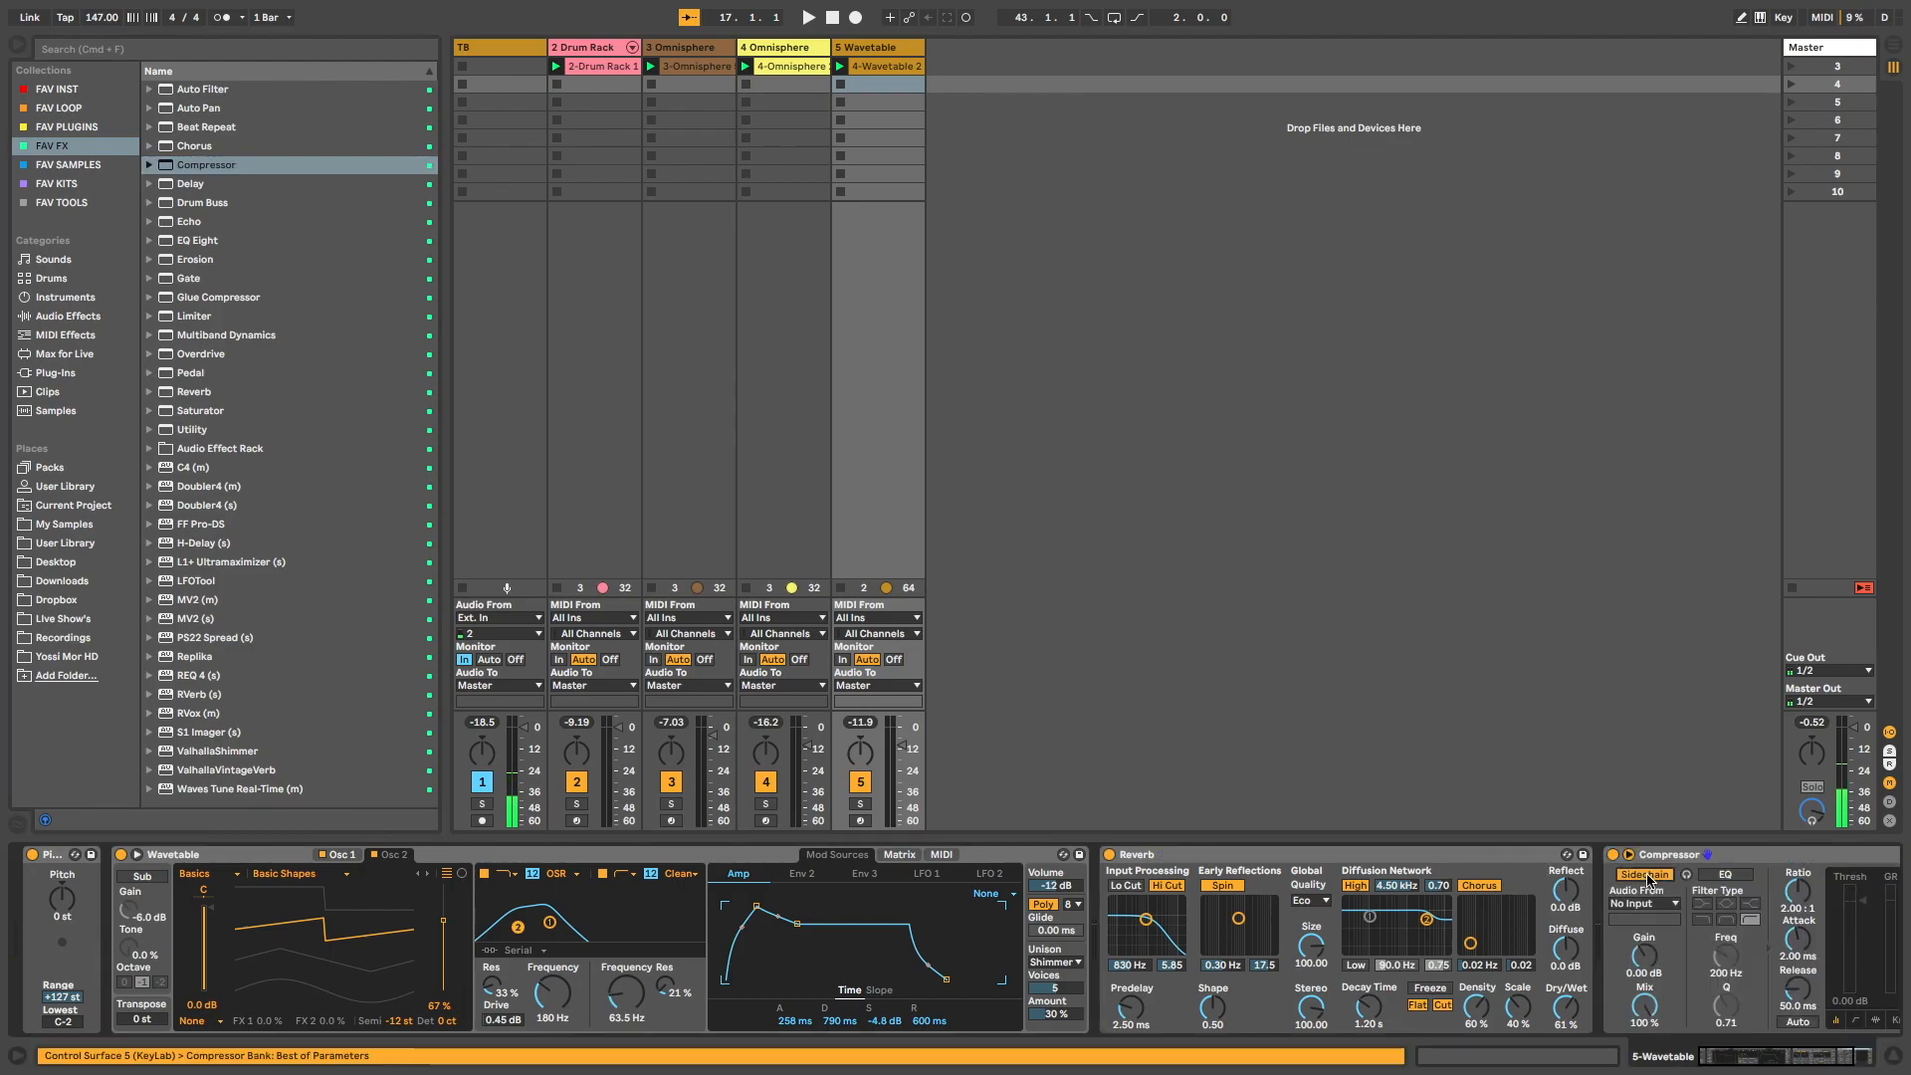
click(1642, 903)
click(1642, 936)
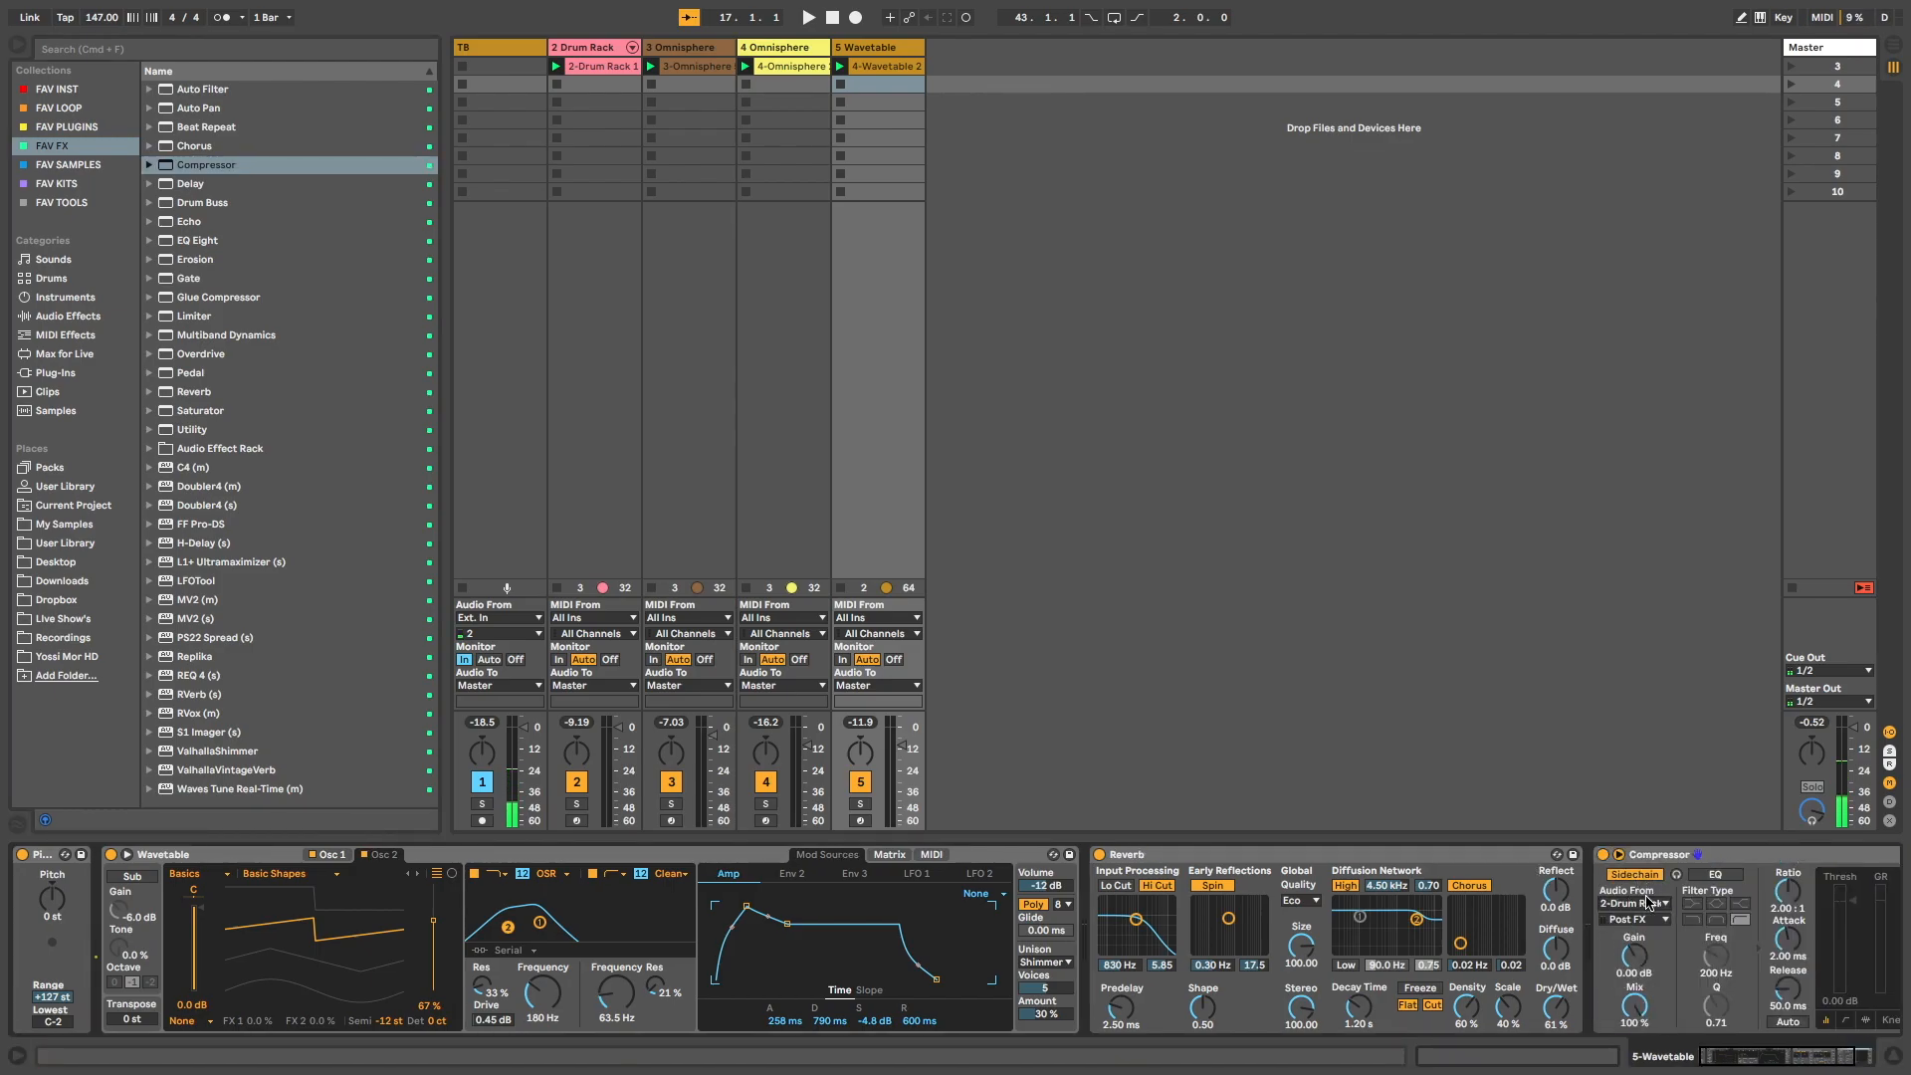
click(1423, 919)
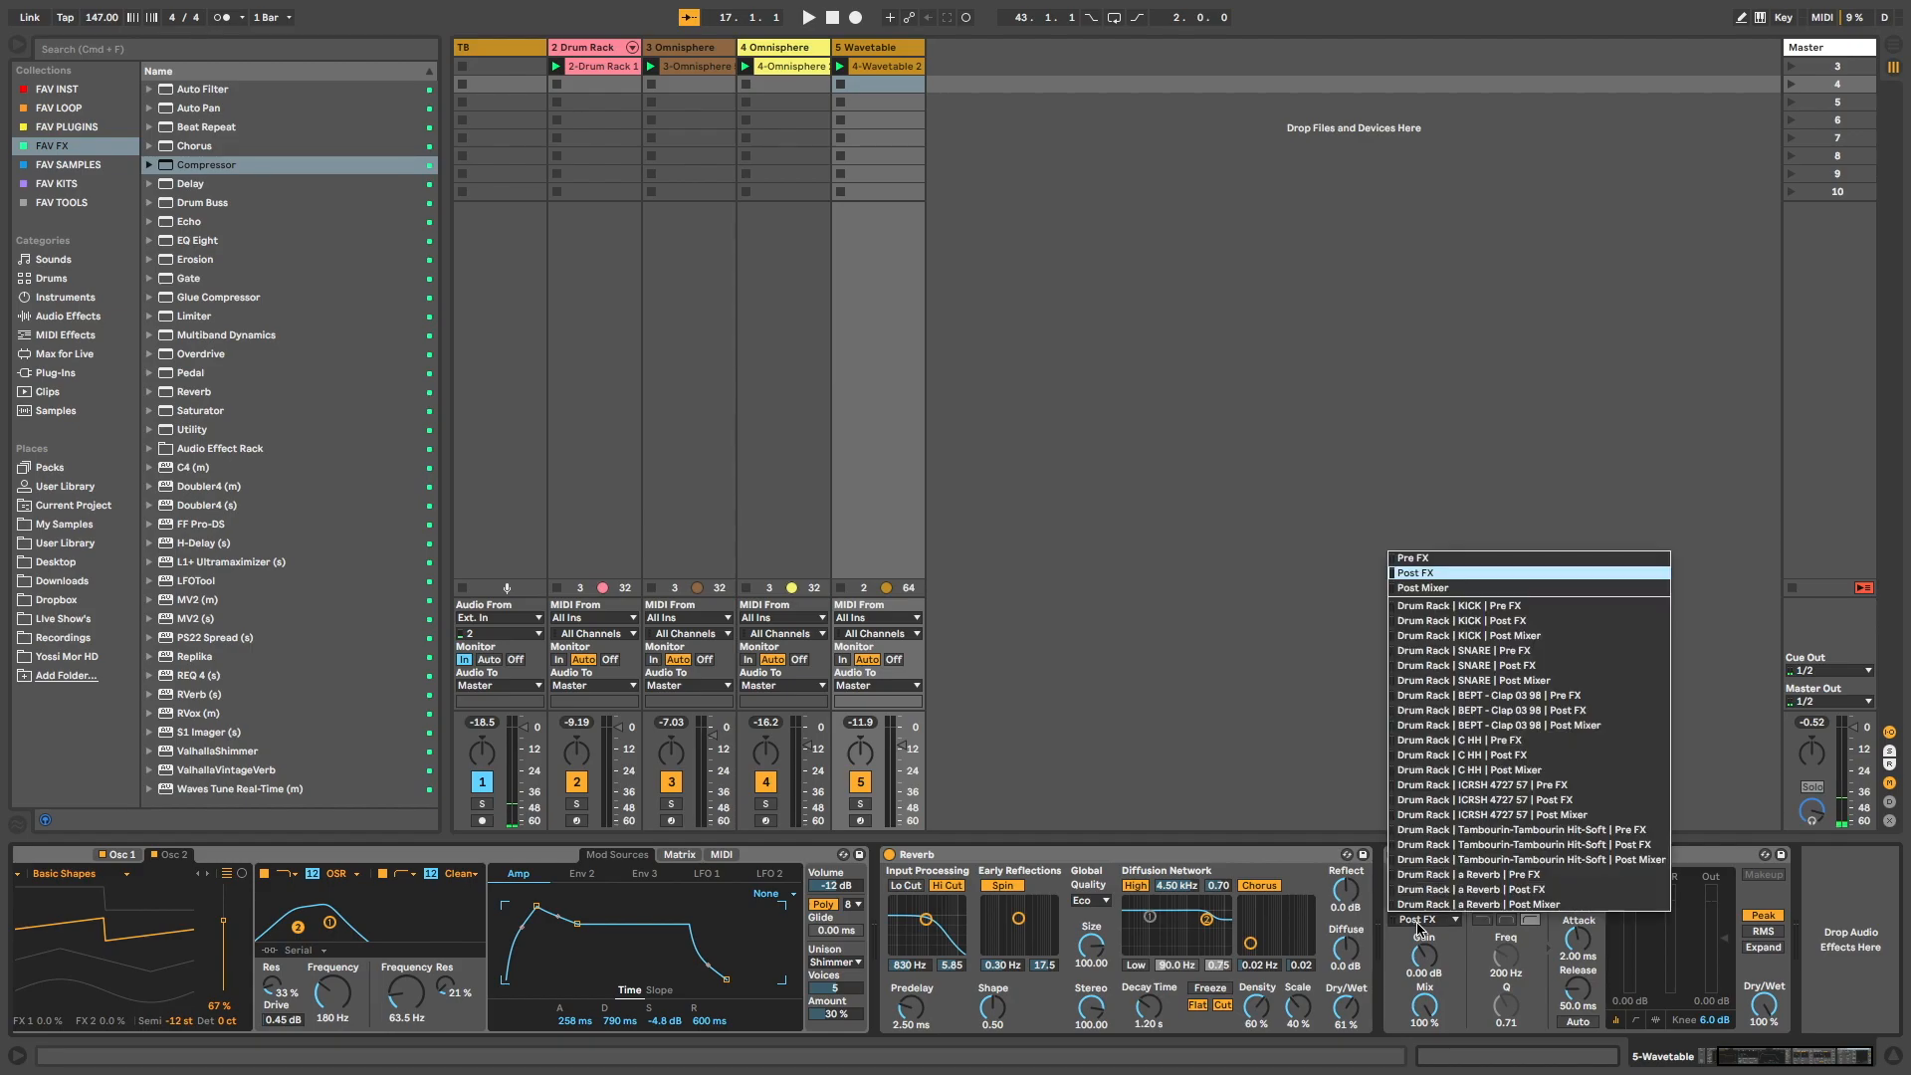
click(1460, 606)
key(space)
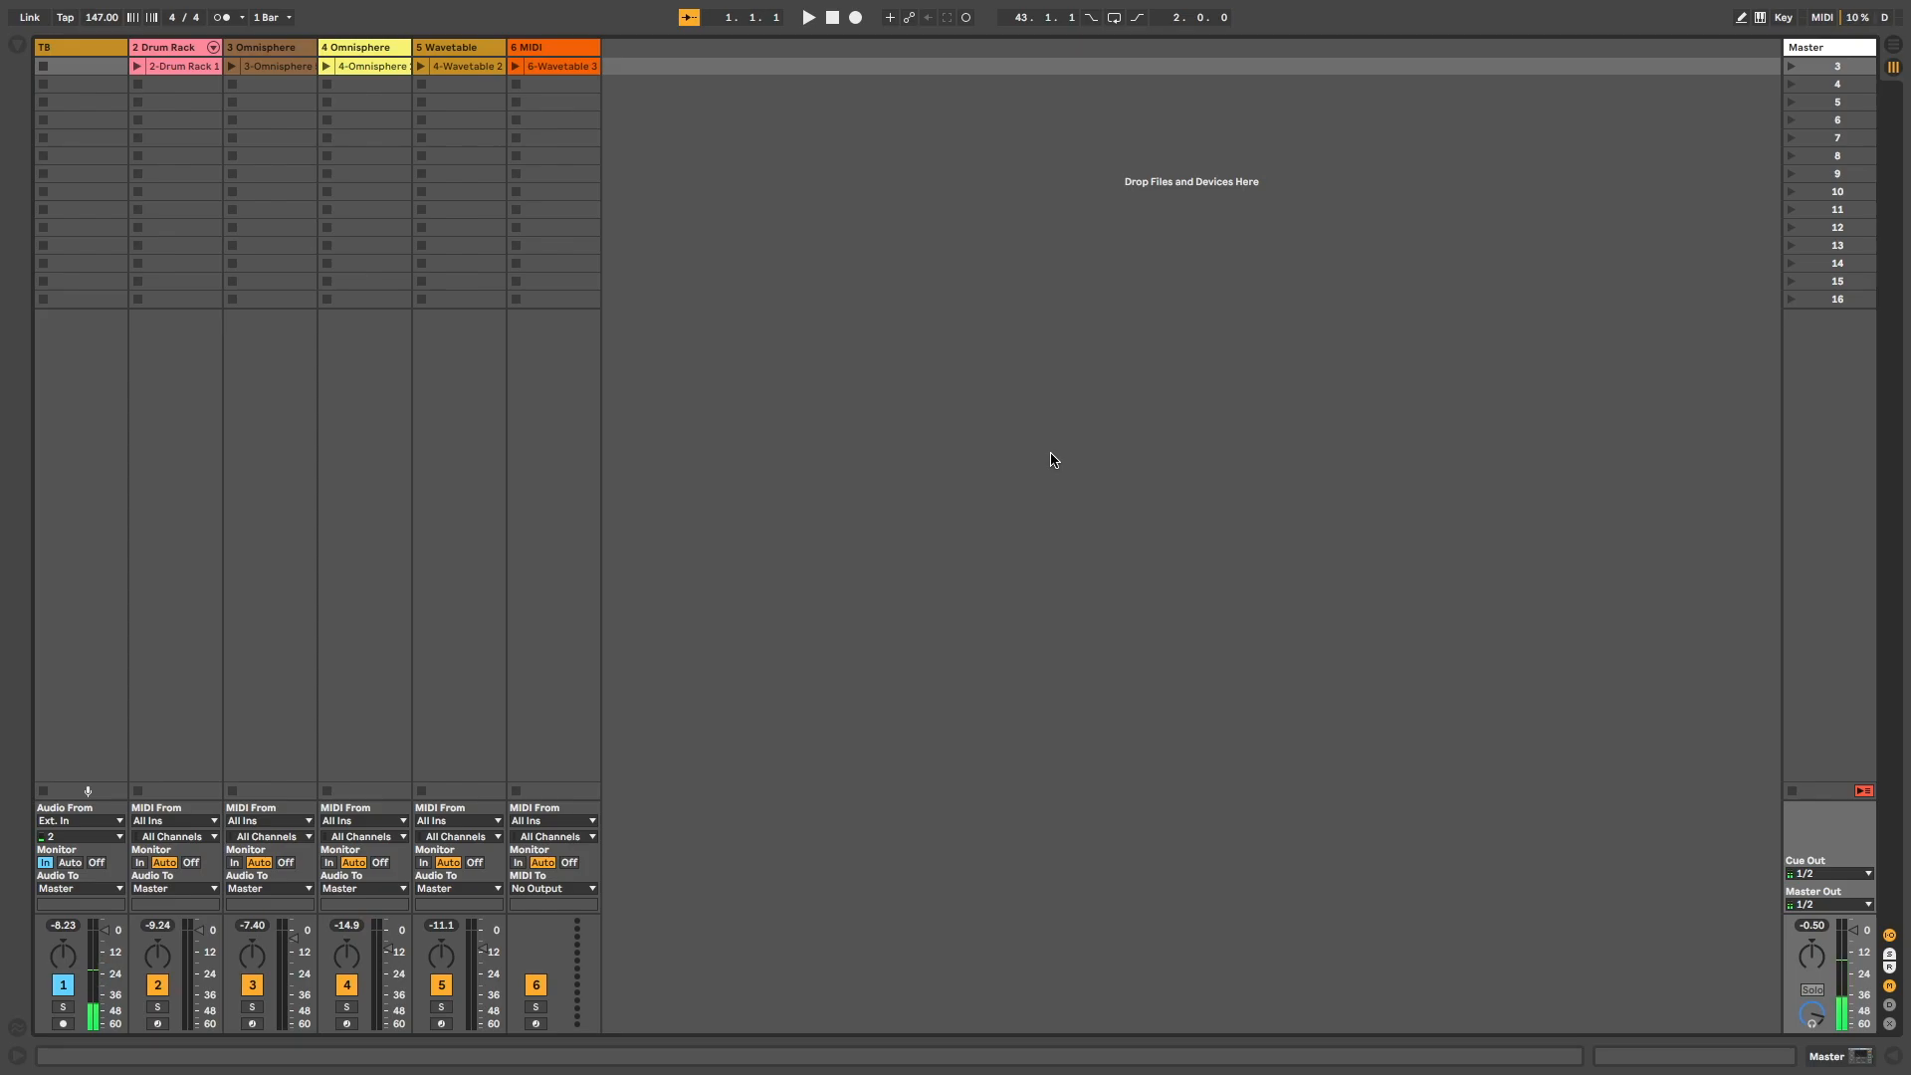
Load the Wavetable instrument onto track 6 and audition its clip alone.
key(super+alt+b)
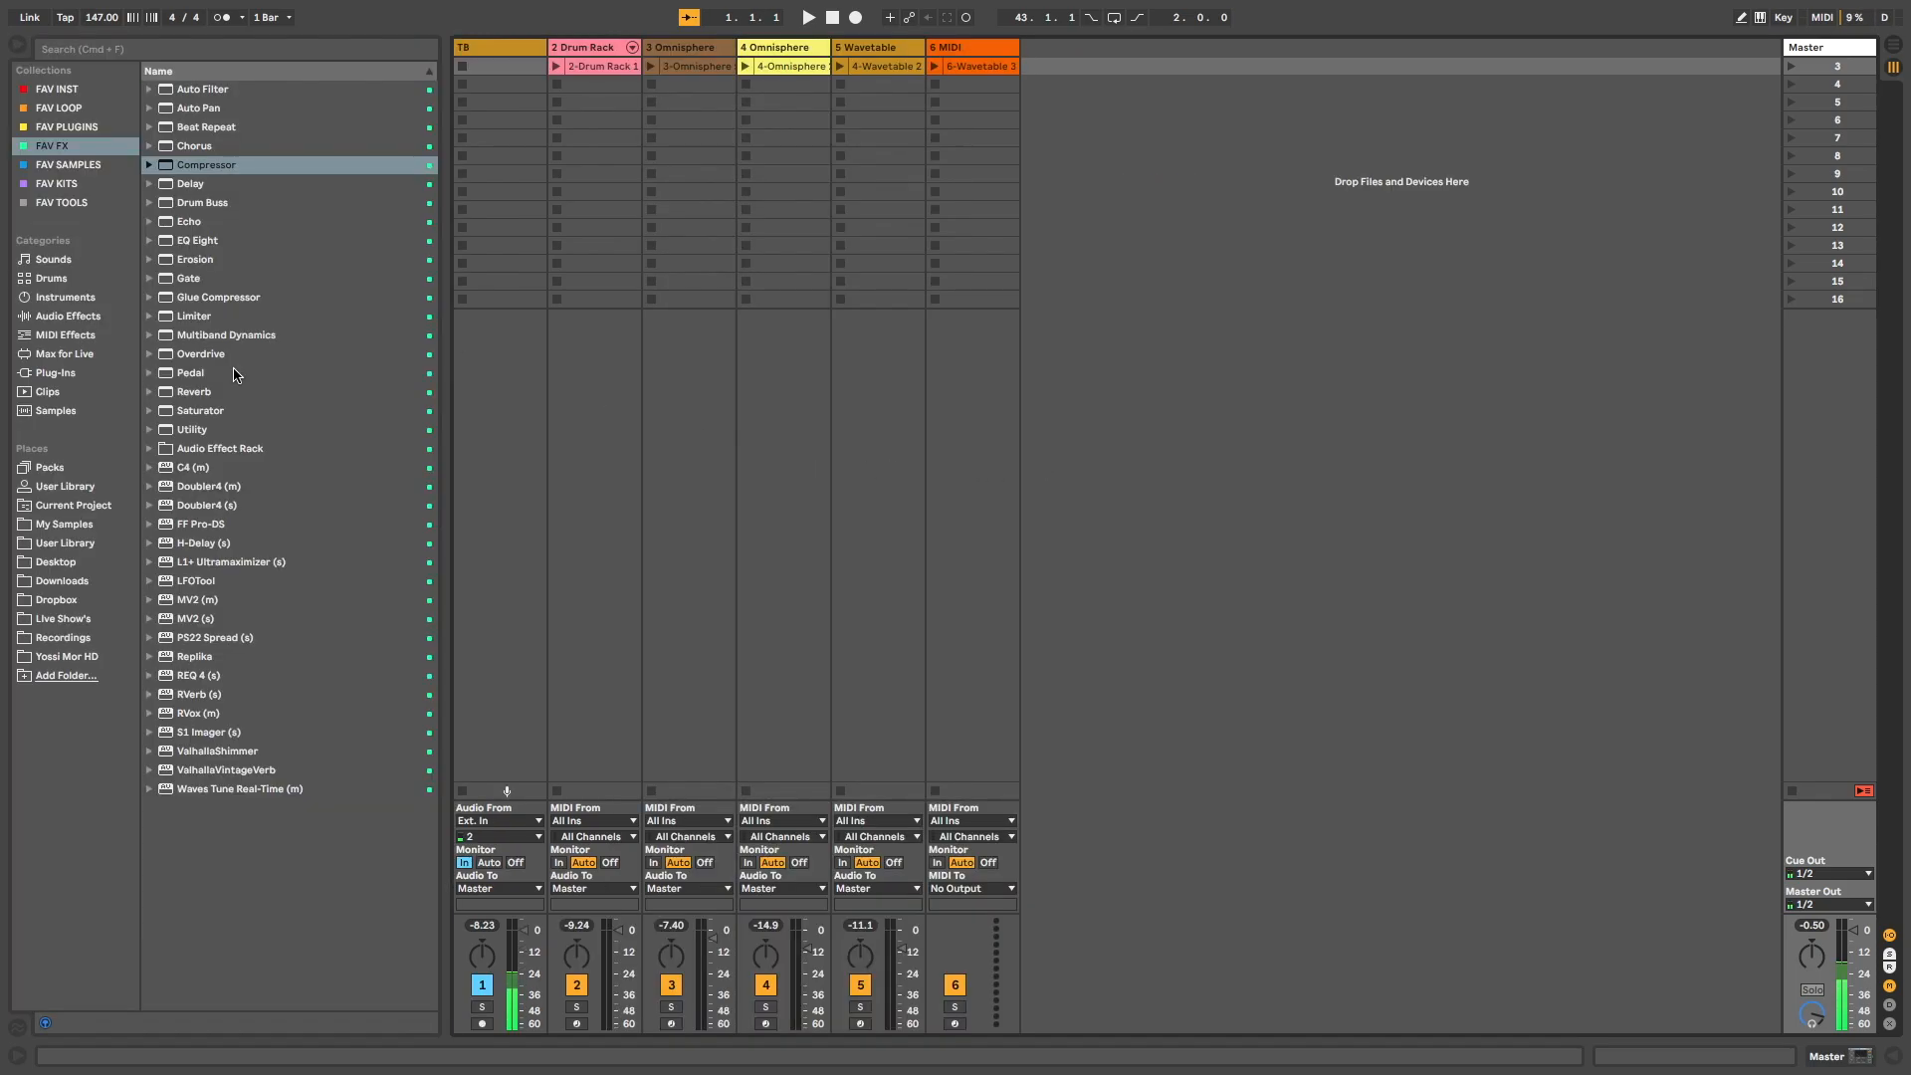
click(58, 298)
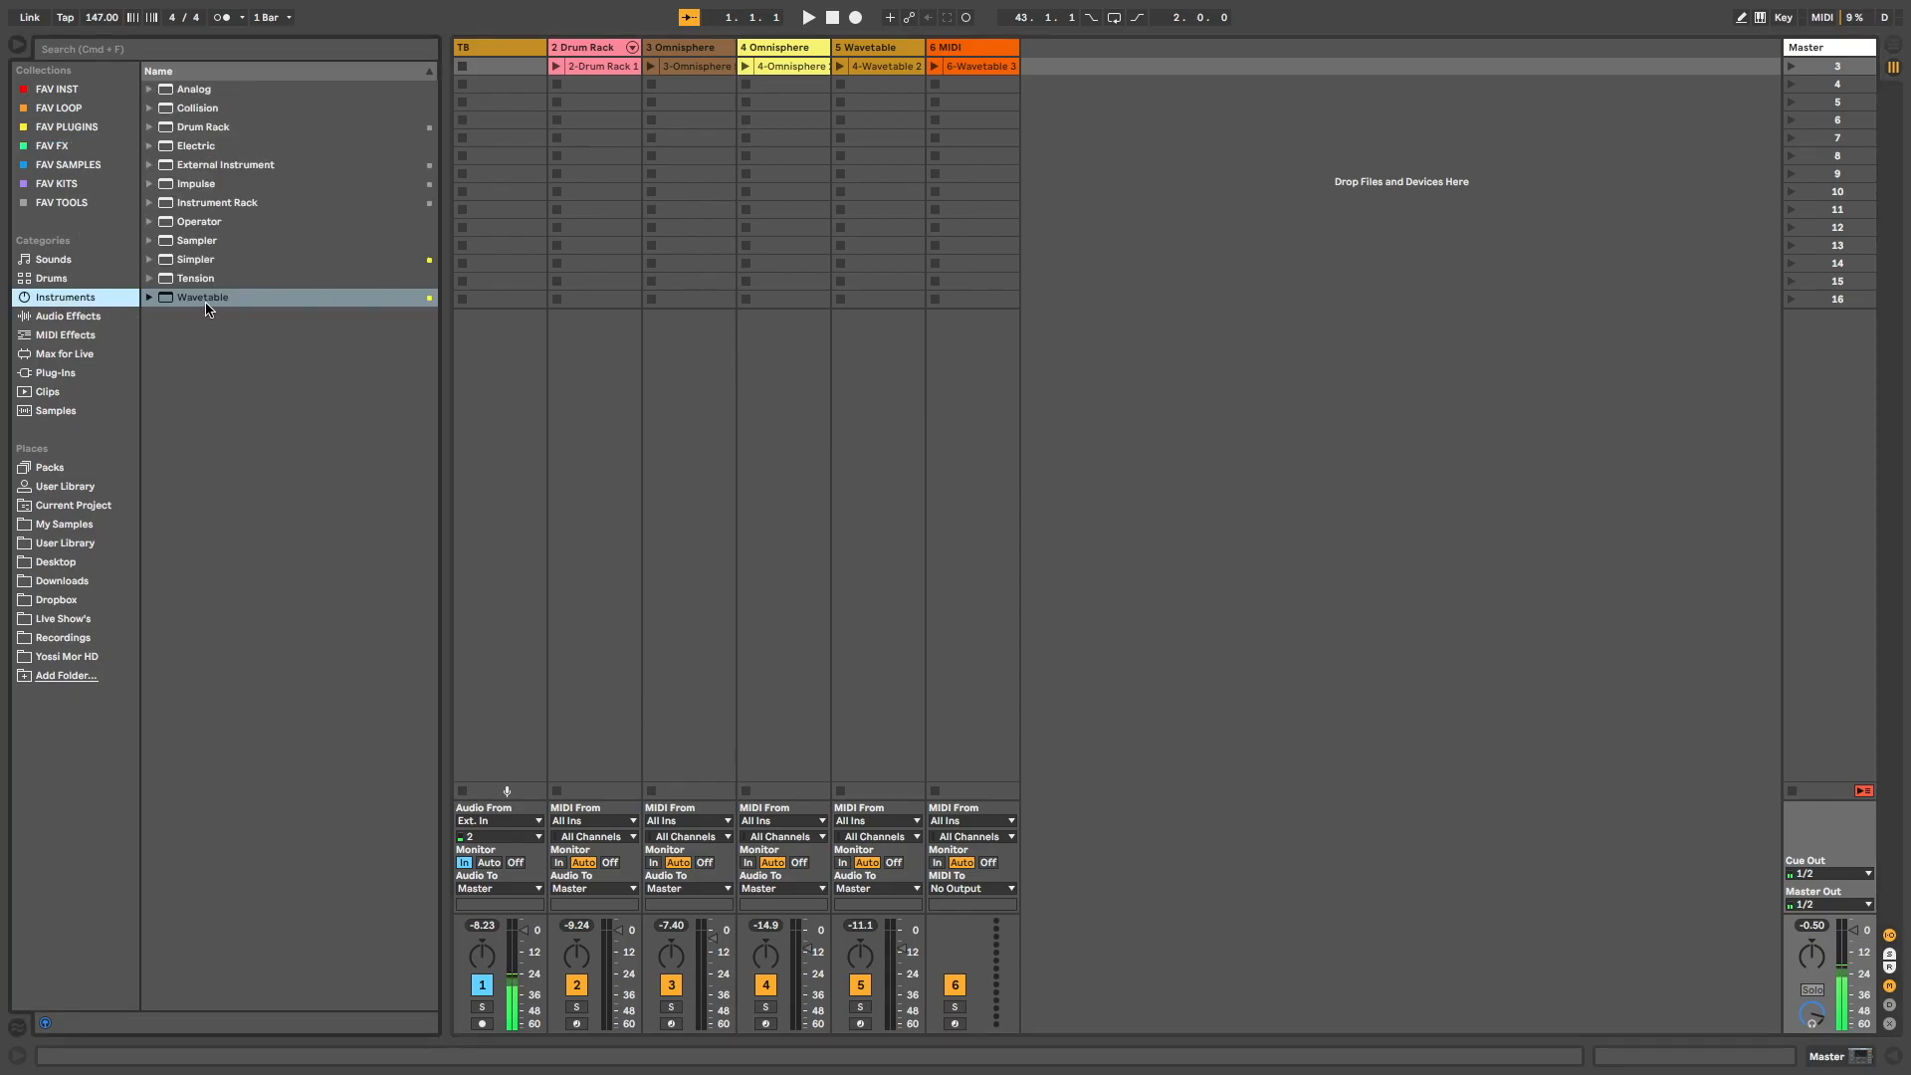
click(174, 299)
drag(968, 149, 970, 154)
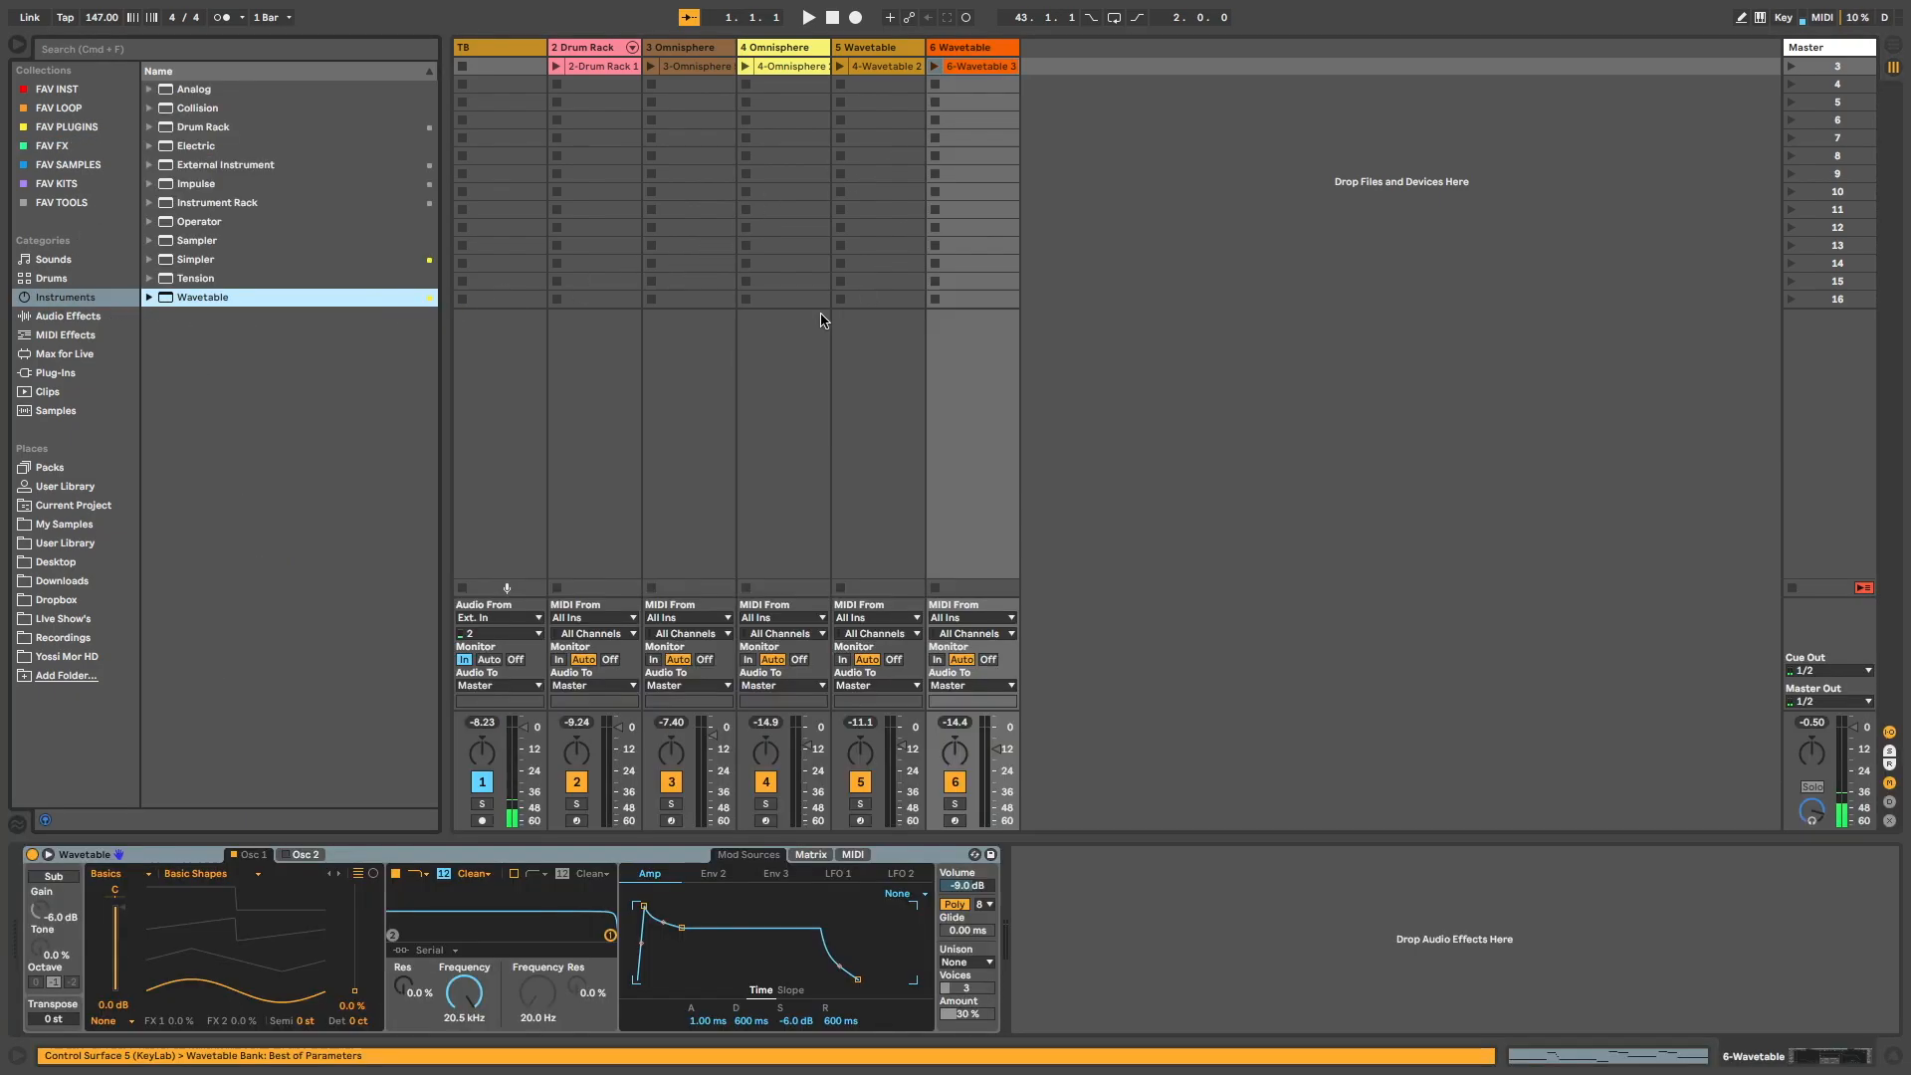
key(super+alt+b)
click(516, 66)
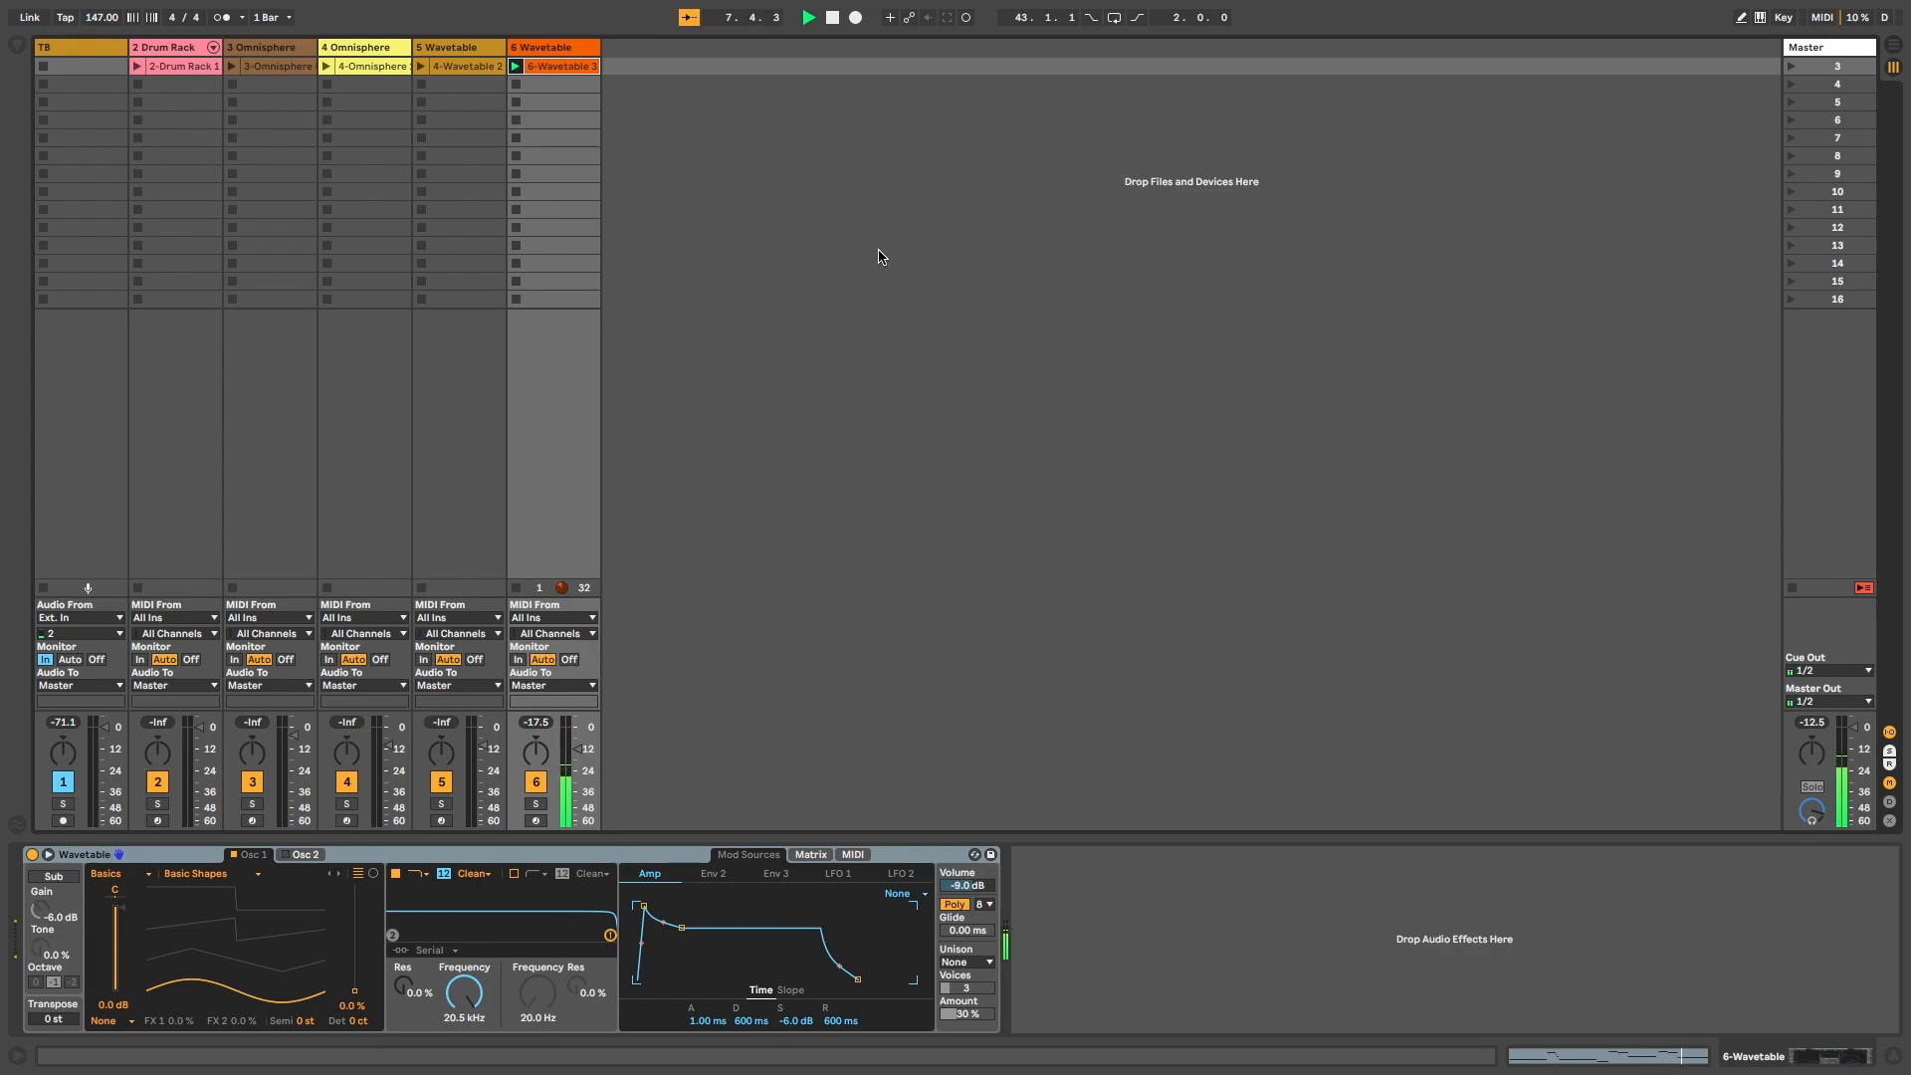
key(space)
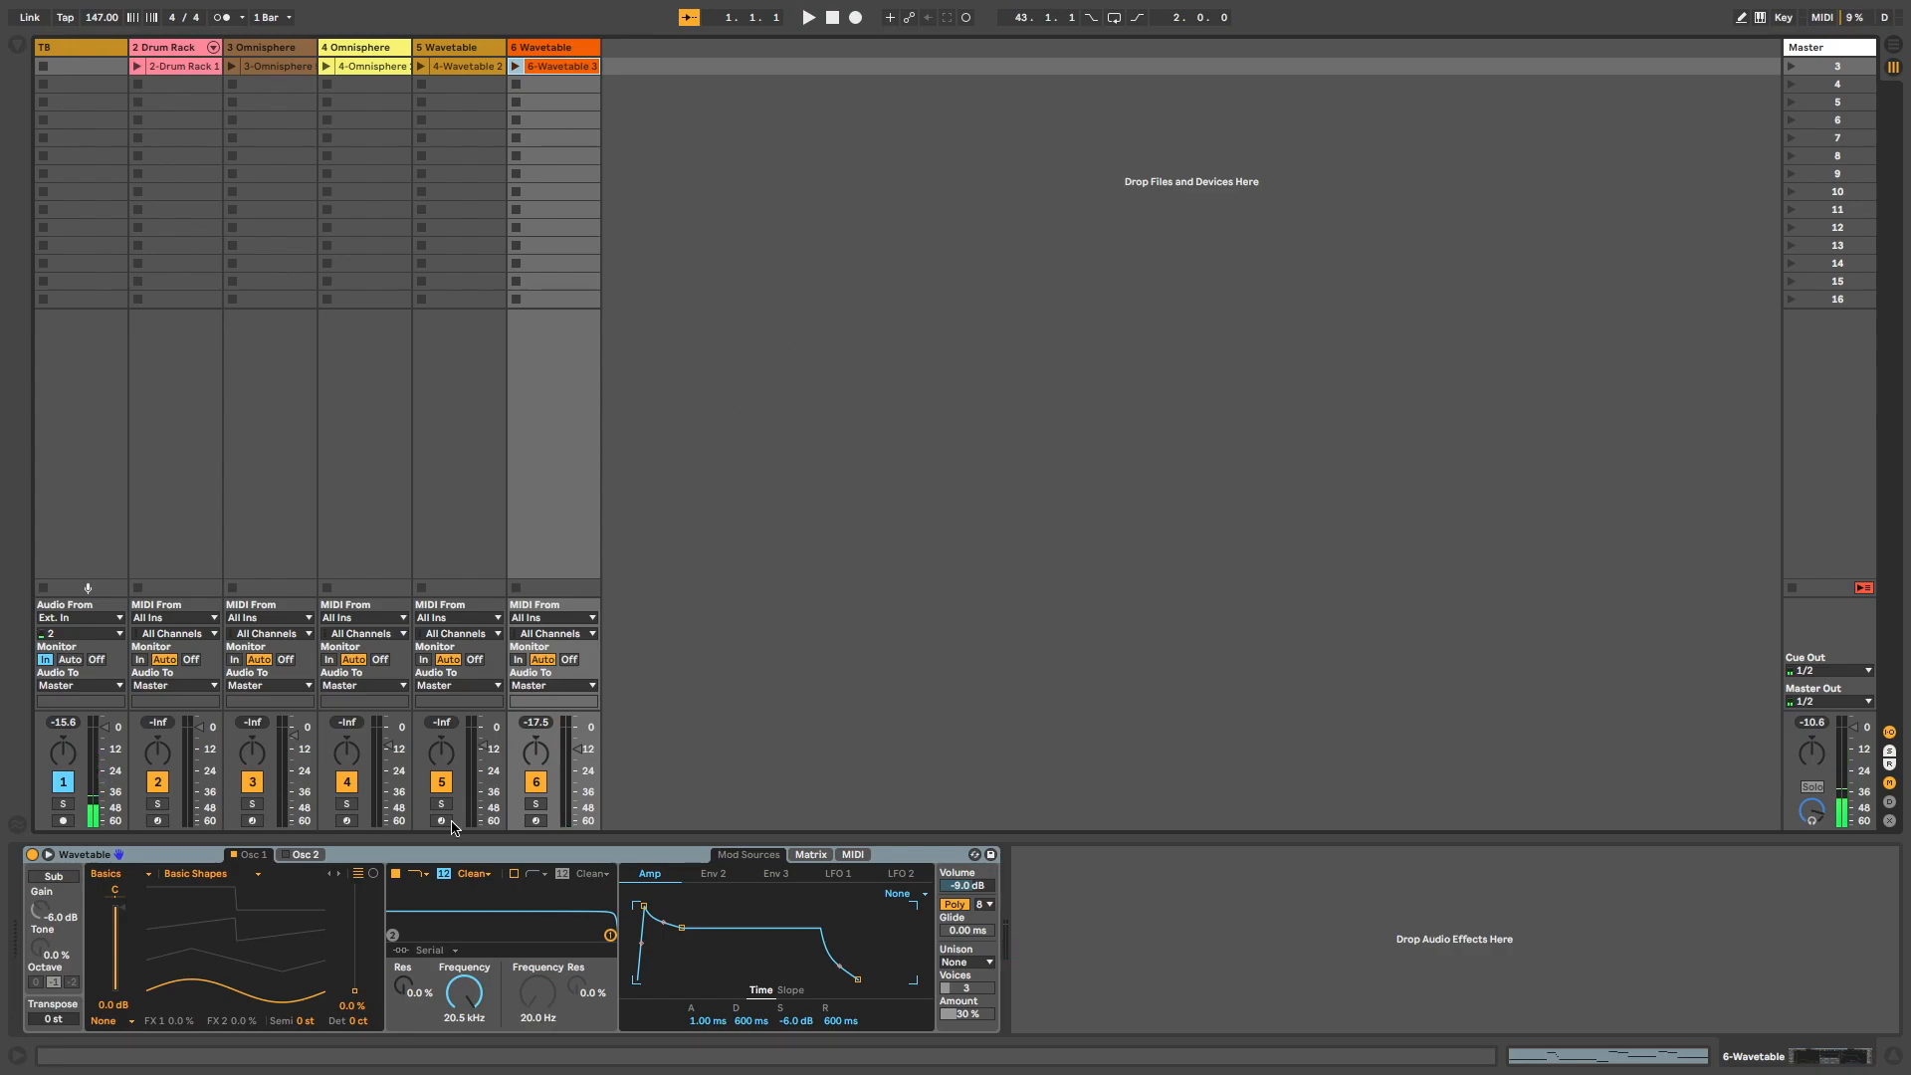
Set Osc 1's wavetable position to 68%, then enable Osc 2 and set its position to 67%.
drag(218, 989, 218, 921)
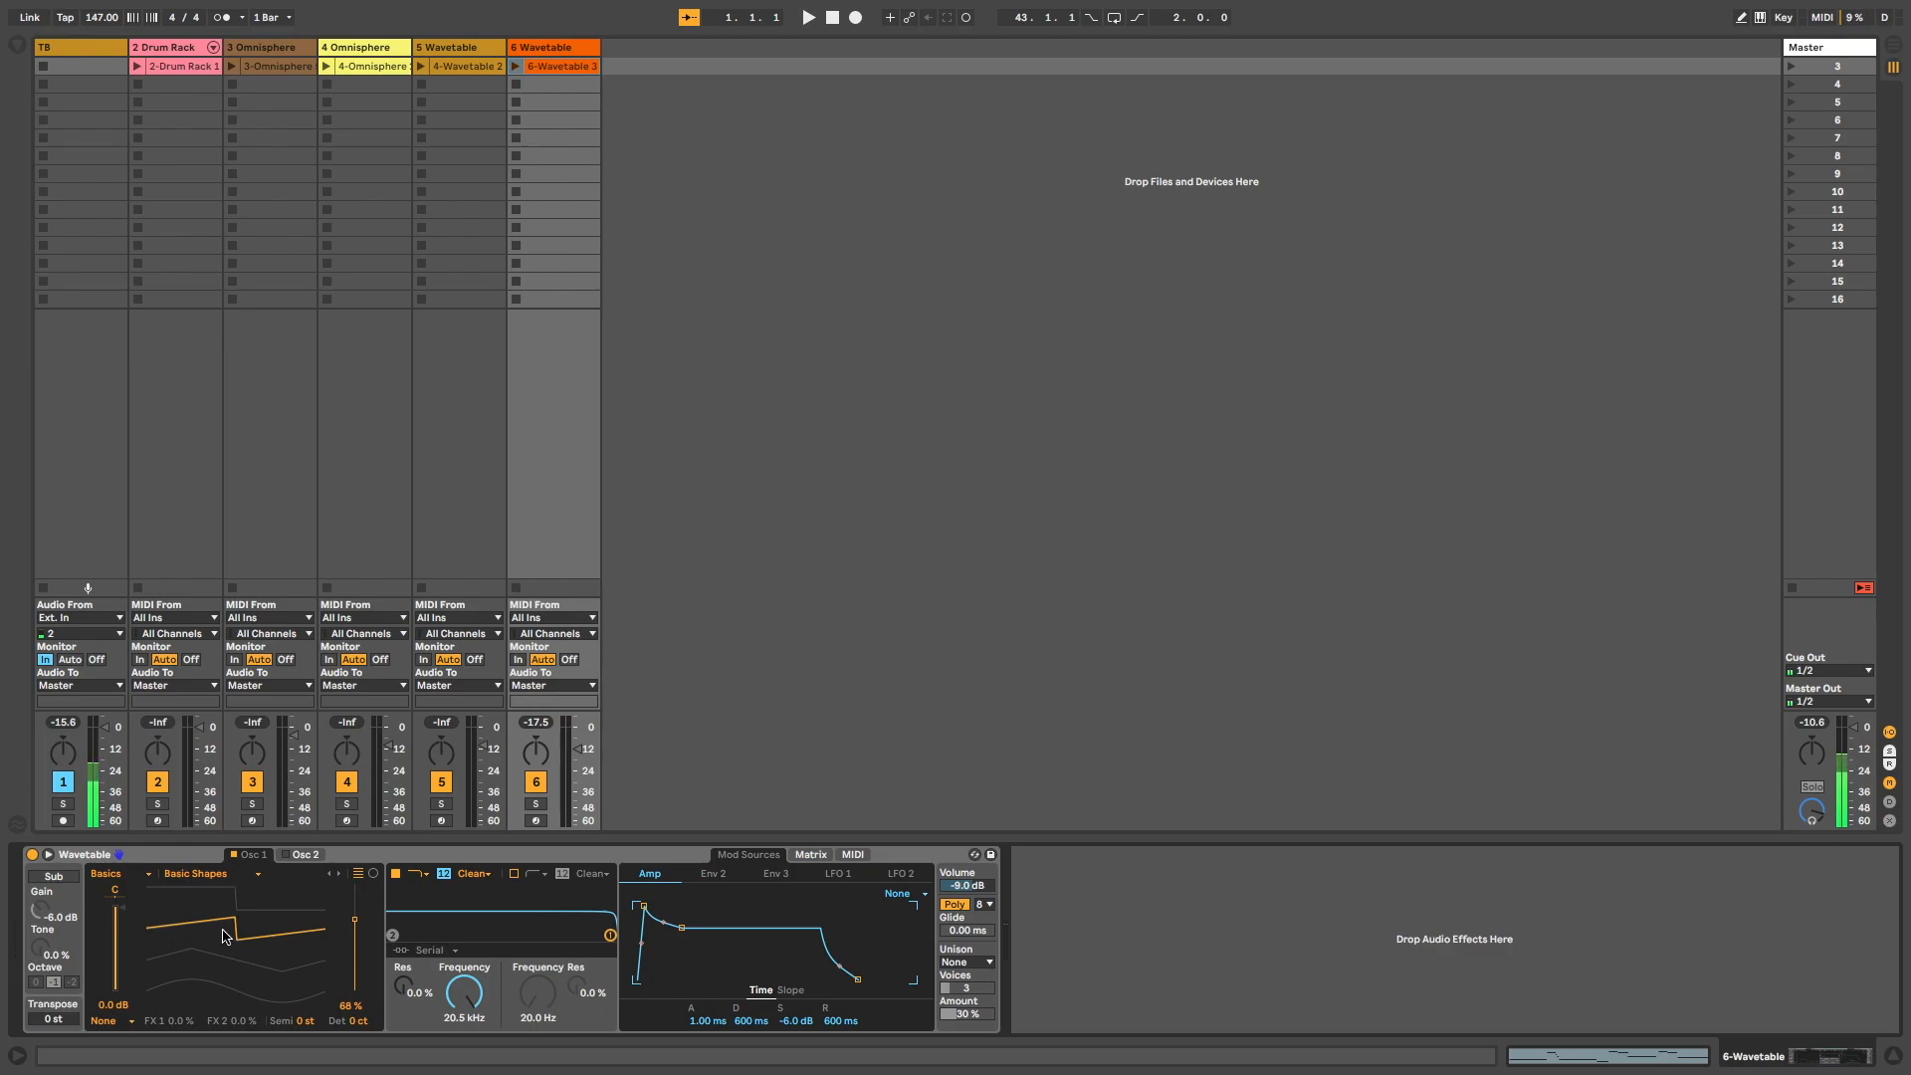
click(306, 855)
click(287, 854)
drag(227, 990, 226, 924)
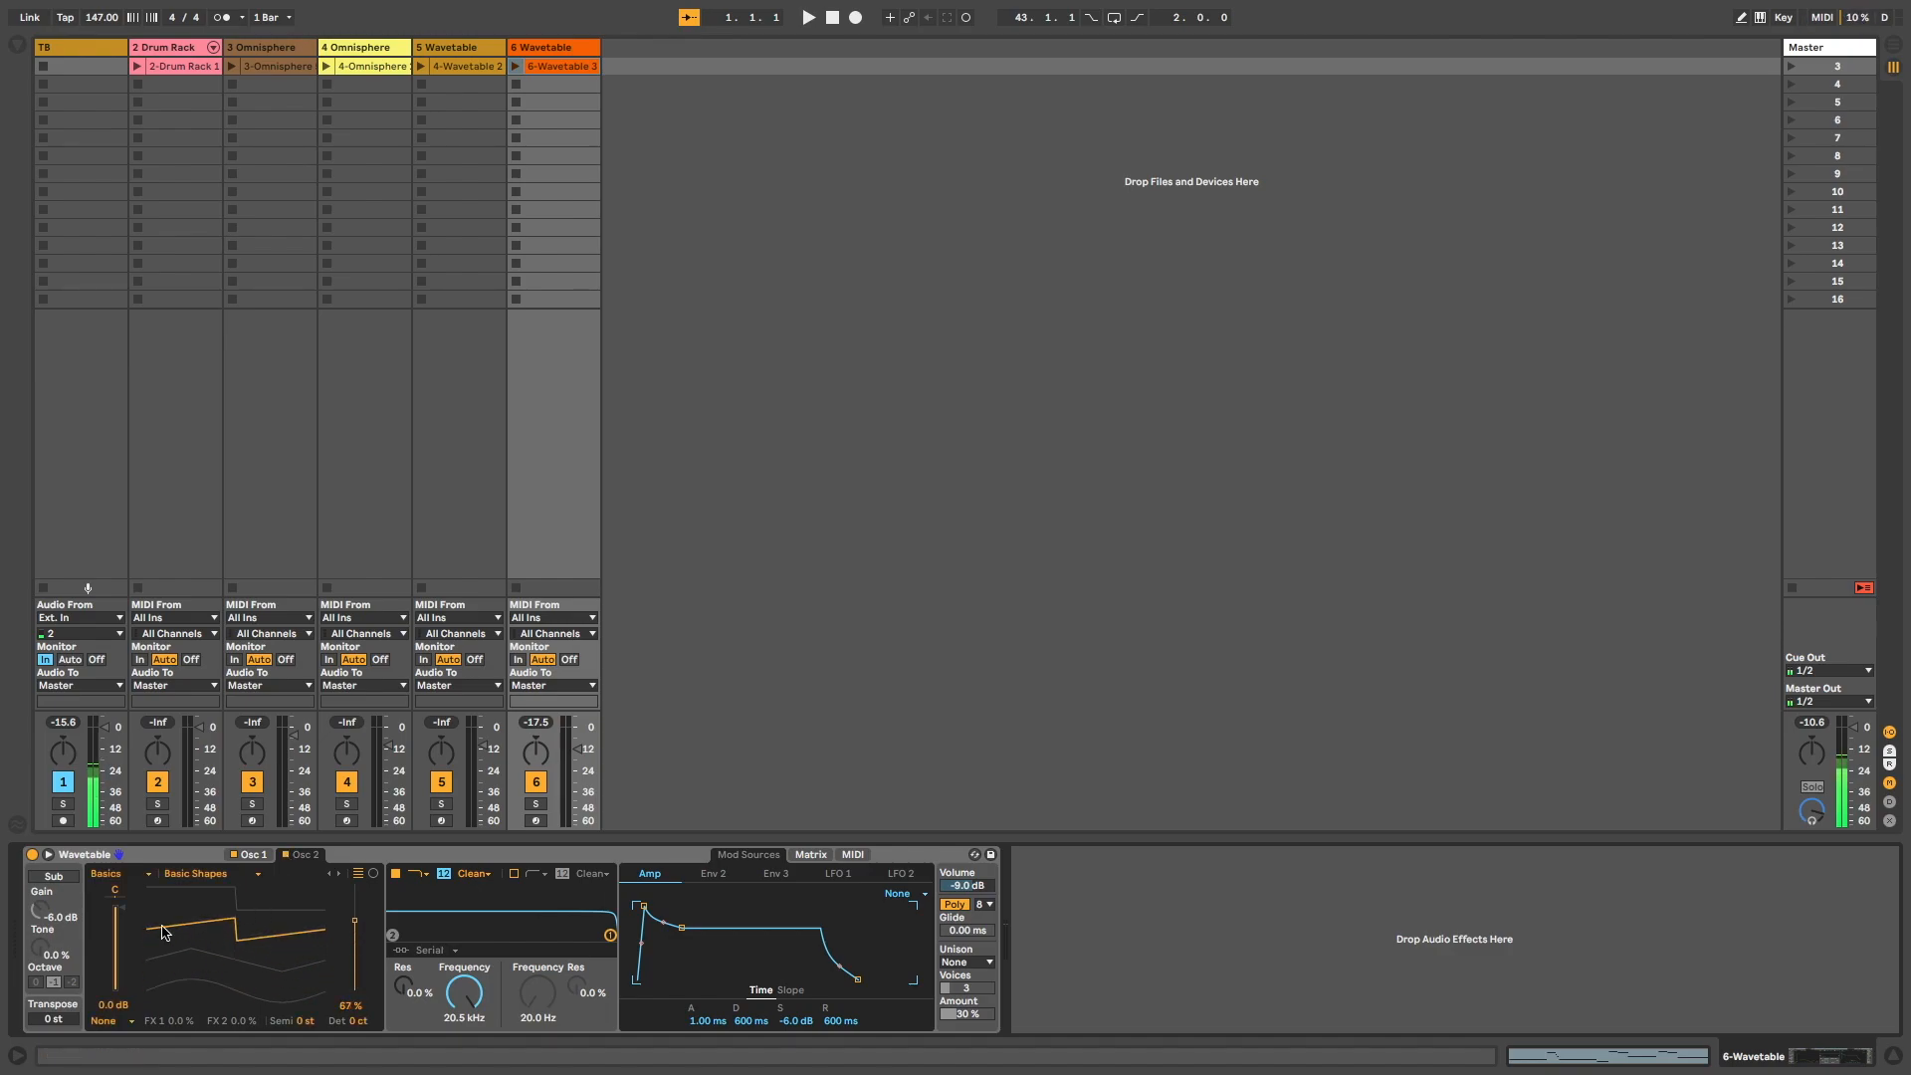
Detune Osc 1 and set Osc 2's detune to -22 ct.
click(252, 854)
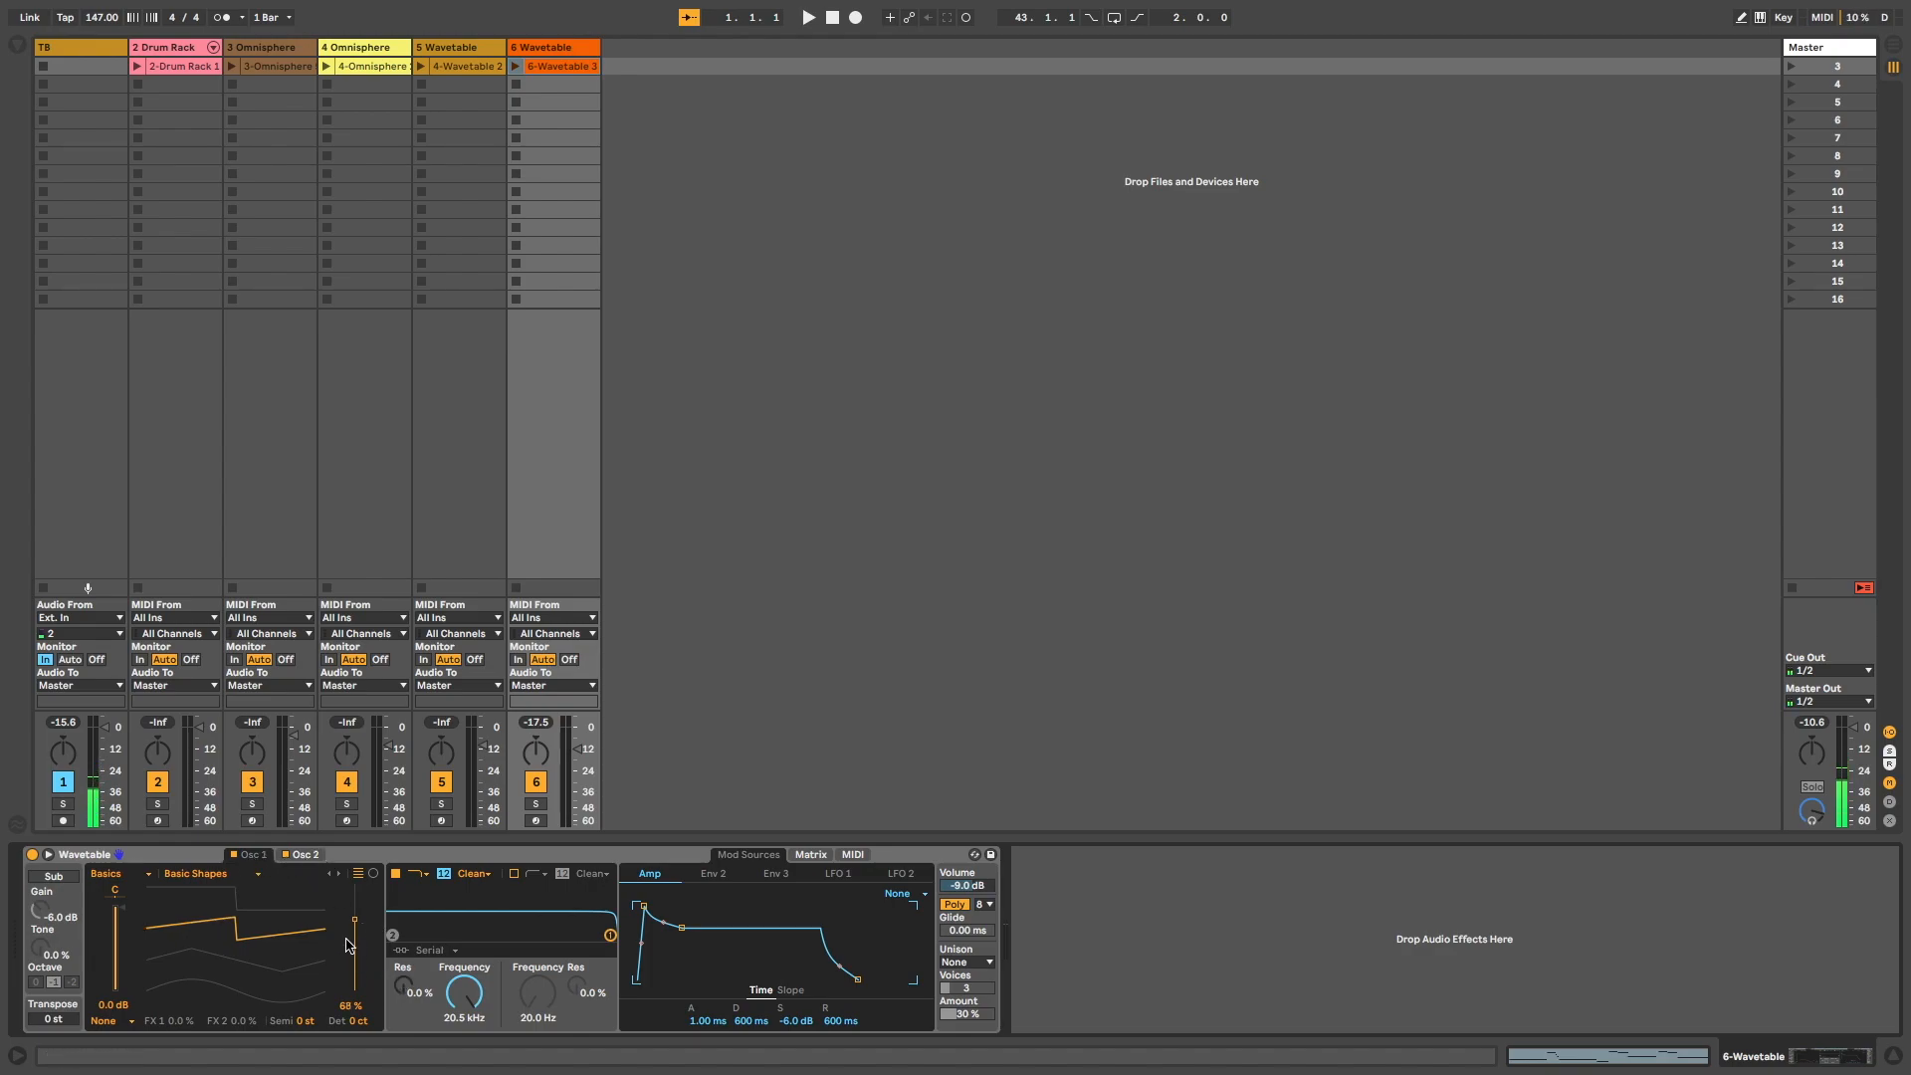
click(366, 1025)
click(300, 854)
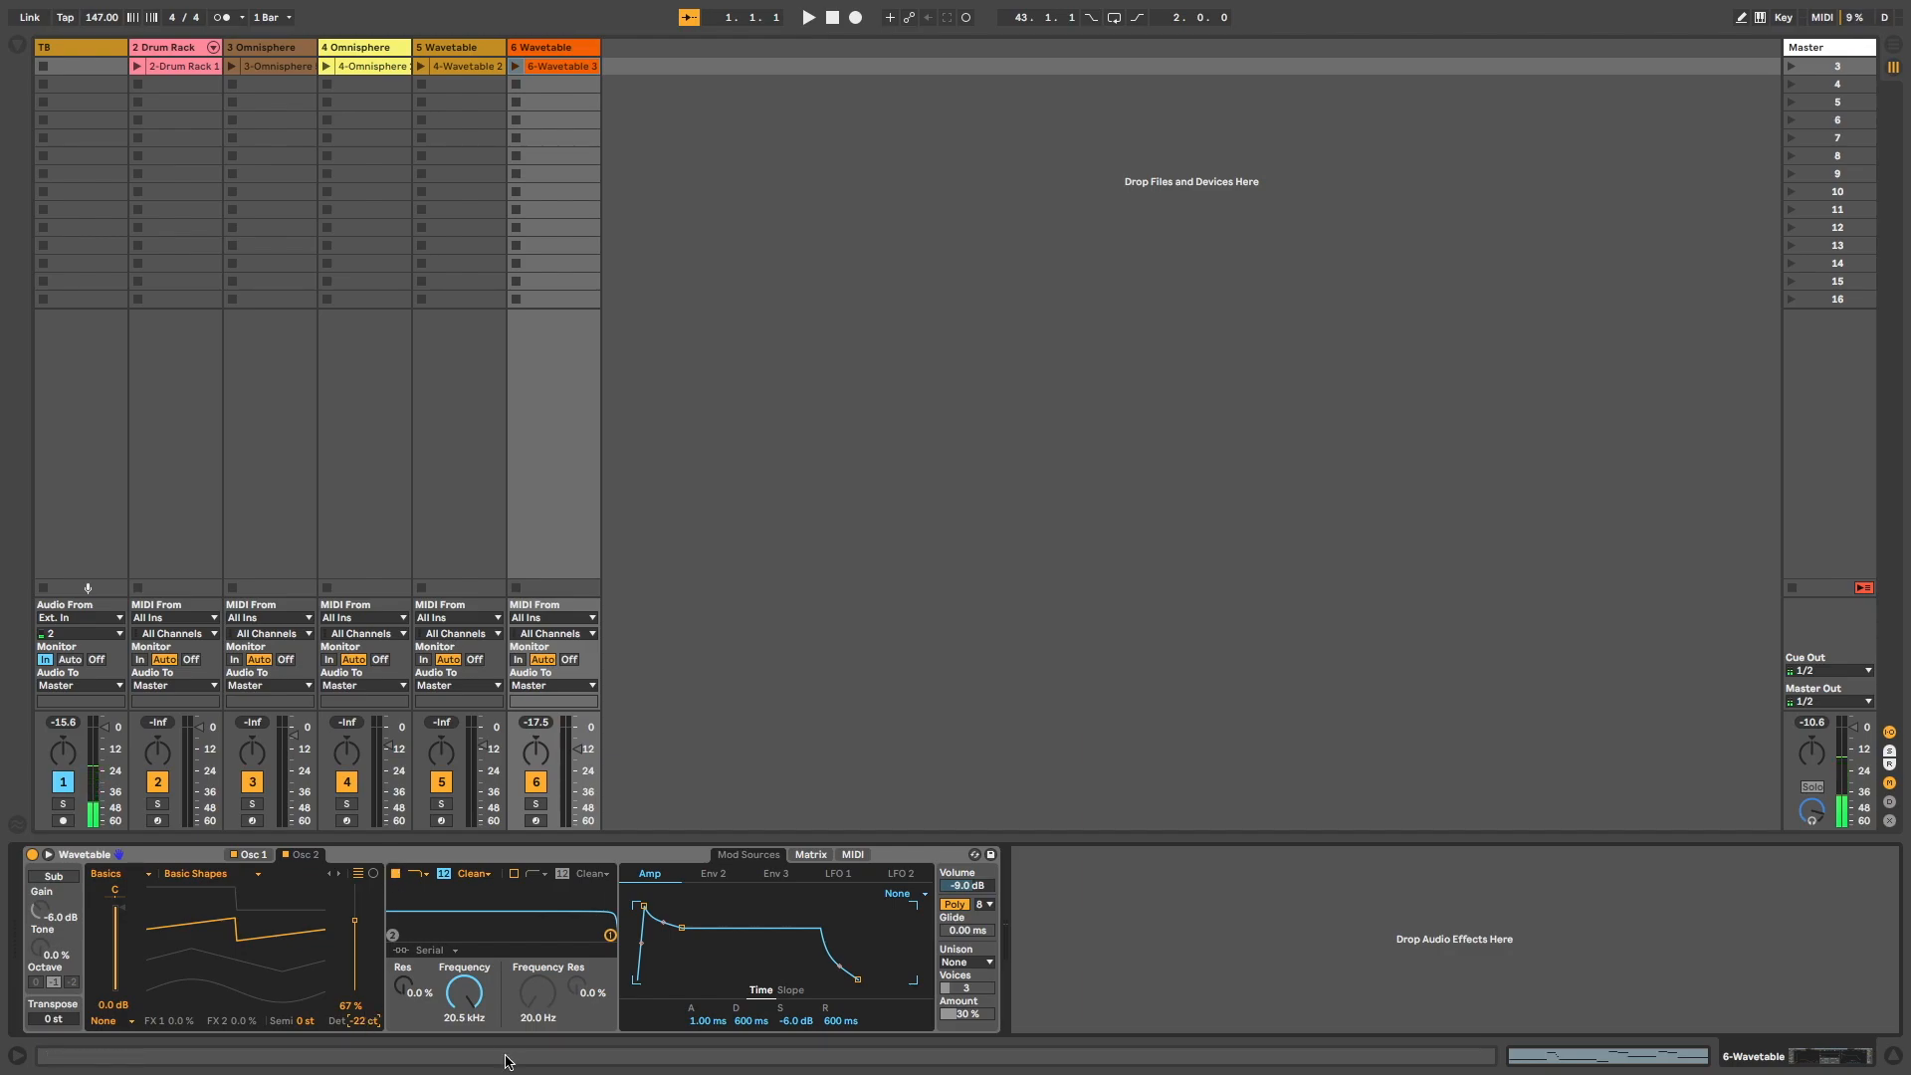
Play track 6's clip while lowering Wavetable's first filter to 4.15 kHz with 26% resonance.
click(516, 66)
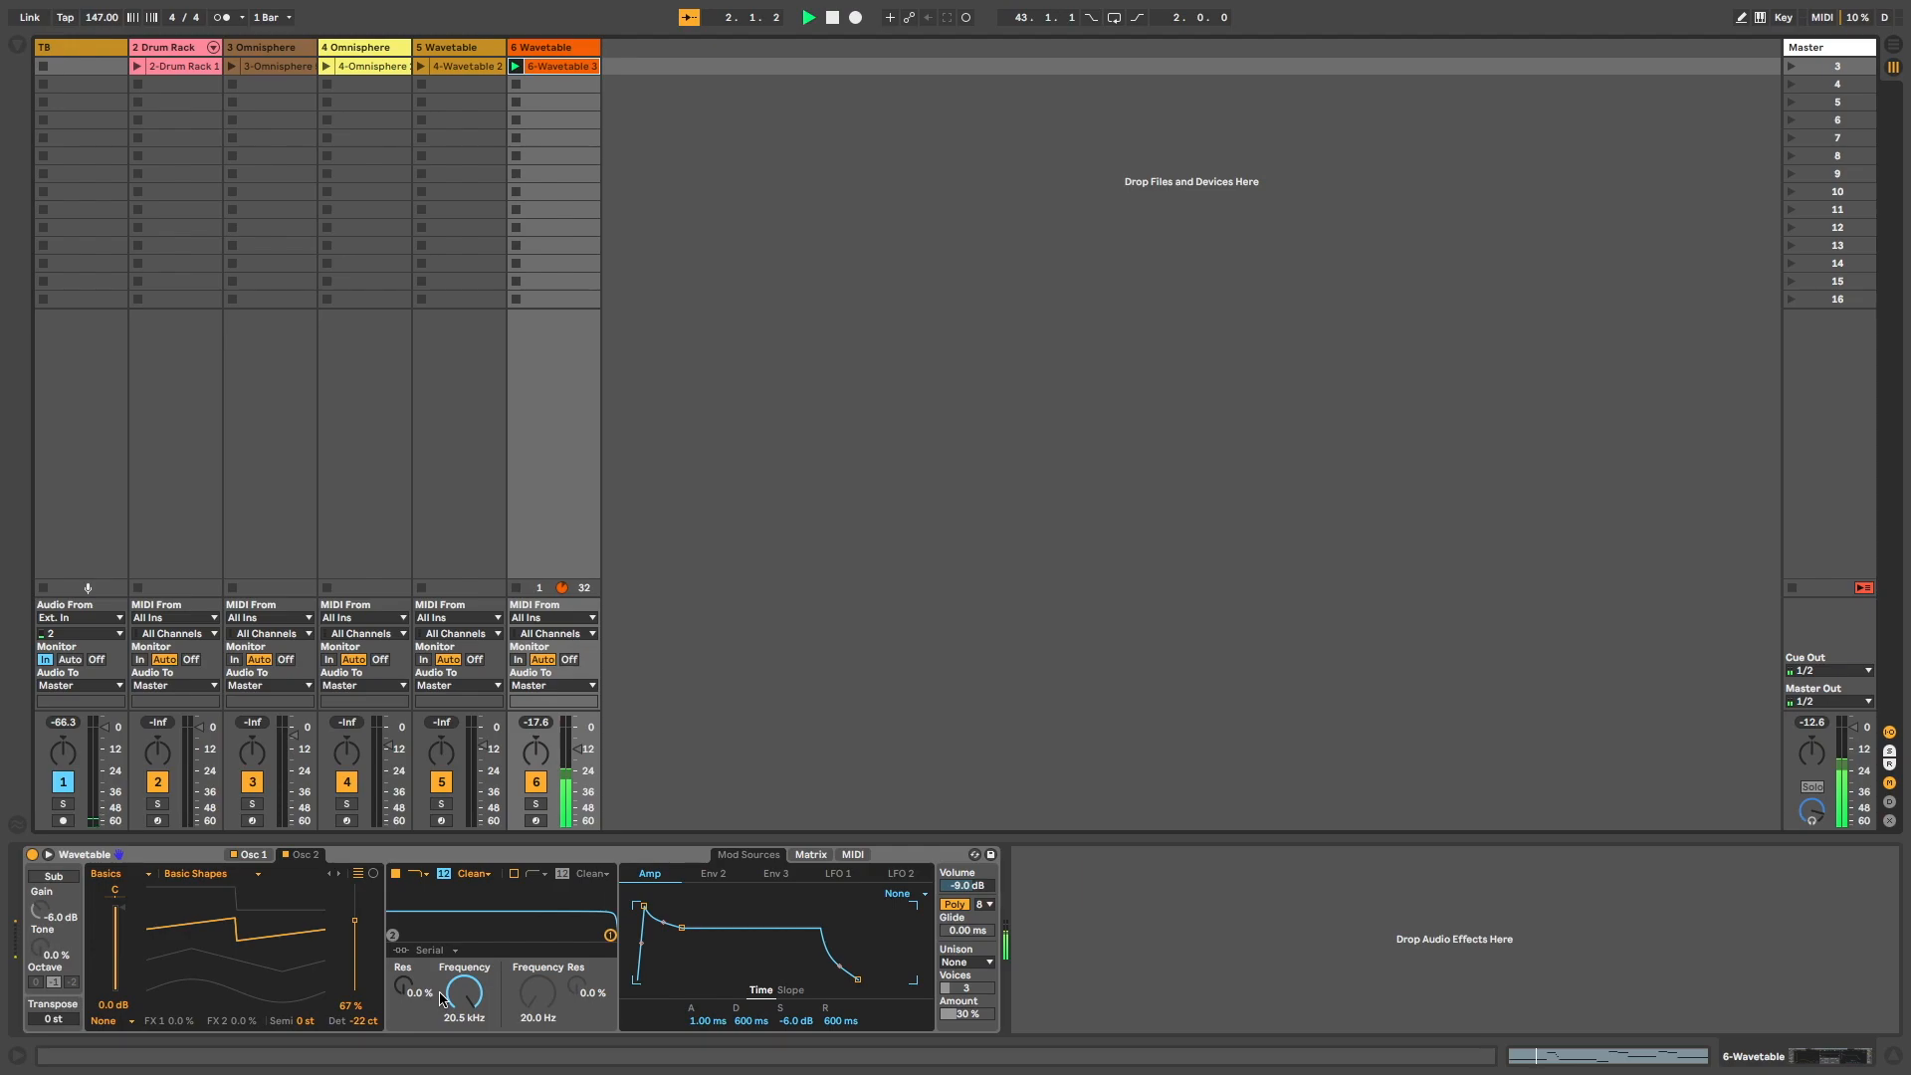
mouse_move(441, 998)
mouse_down()
mouse_move(442, 1055)
mouse_move(403, 949)
mouse_move(431, 1003)
mouse_move(431, 980)
mouse_up()
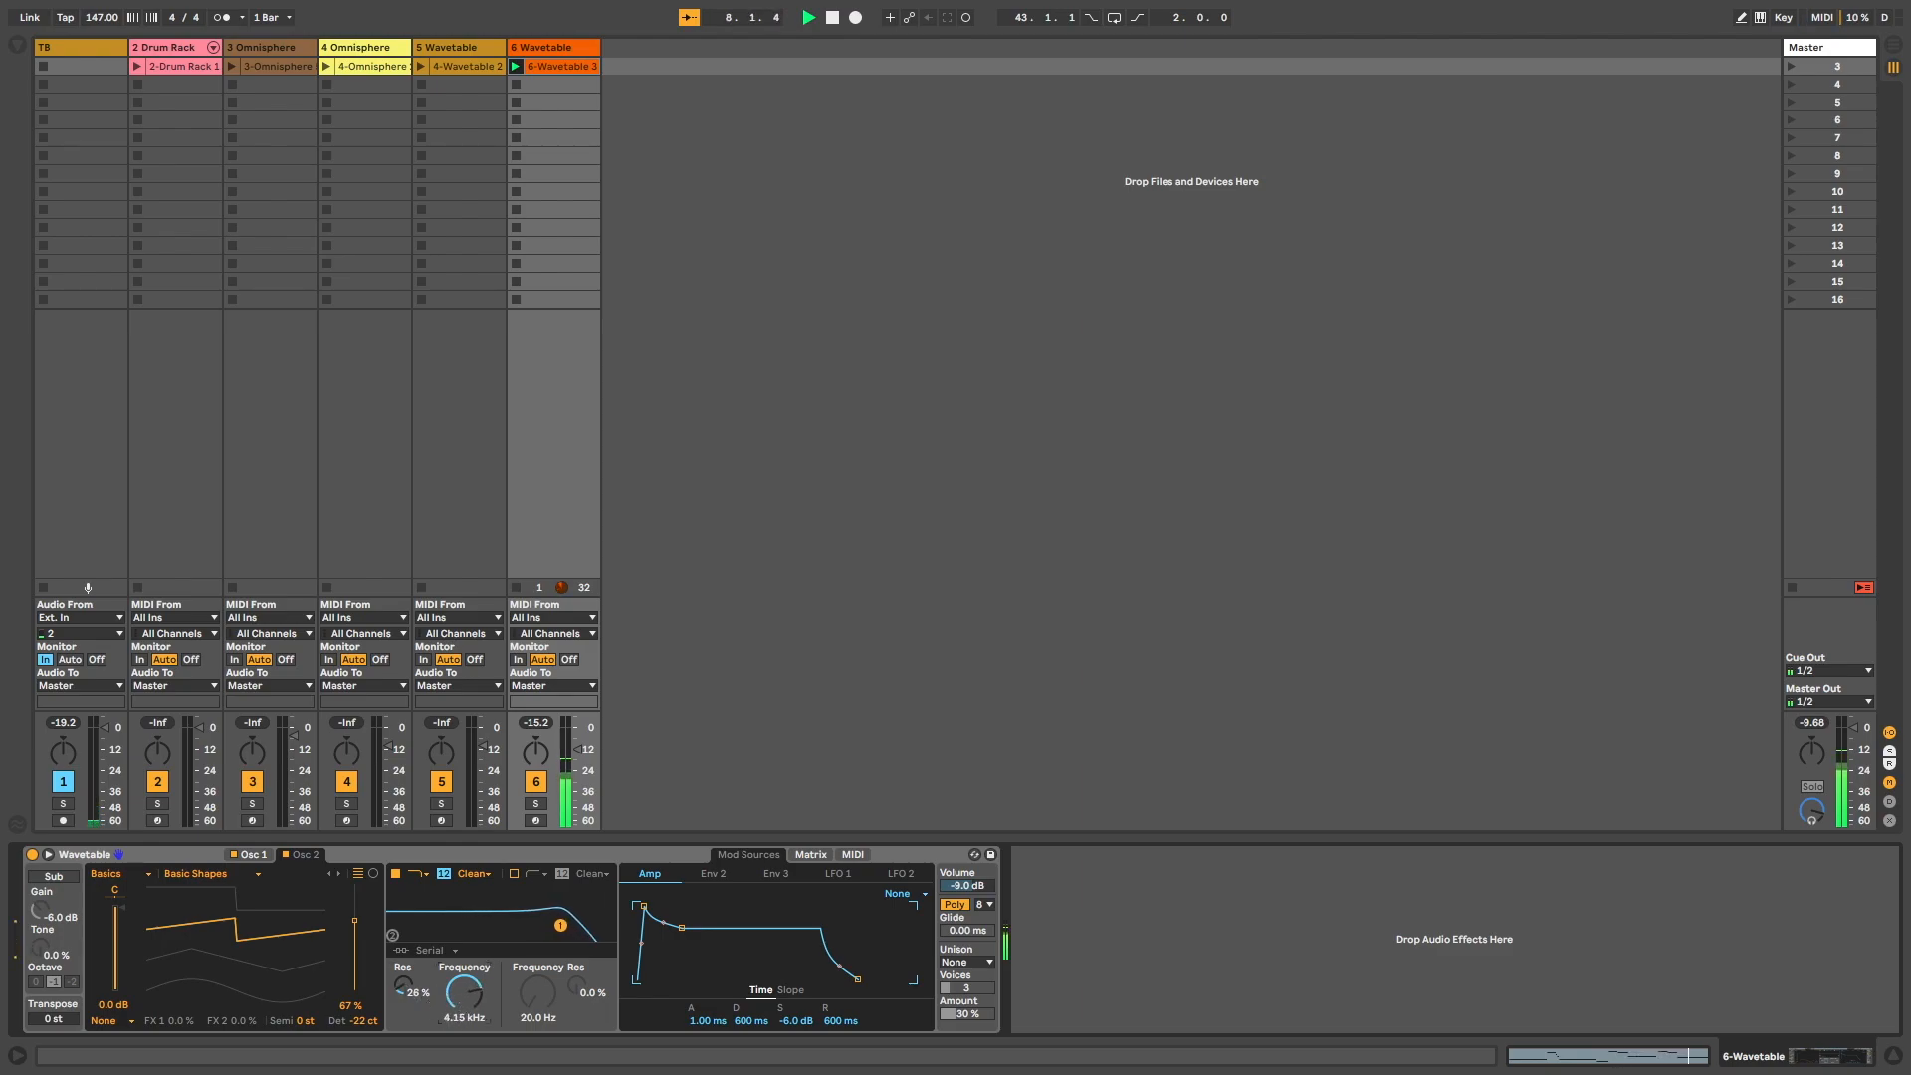
click(464, 876)
click(464, 877)
click(469, 855)
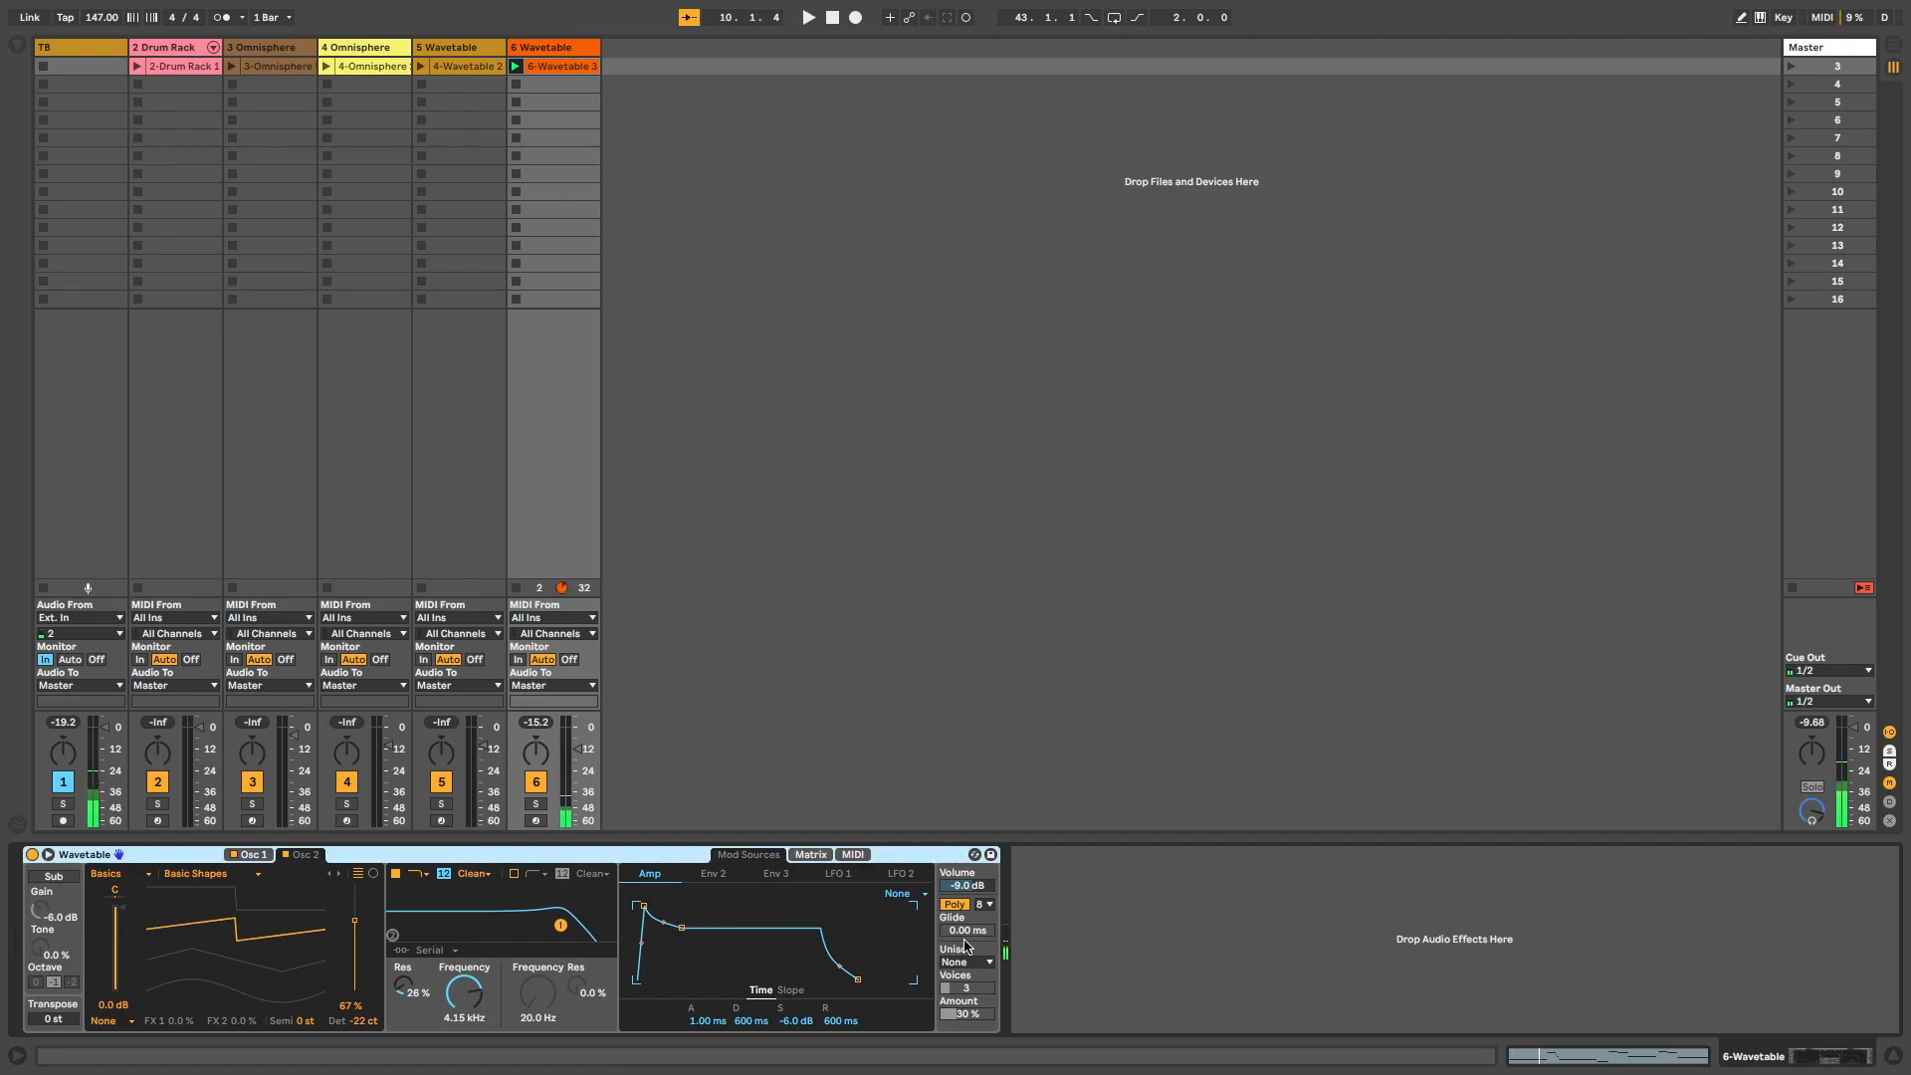
Switch Wavetable to Mono with a 171 ms glide and lengthen the Amp envelope's attack to 65.4 ms.
click(956, 904)
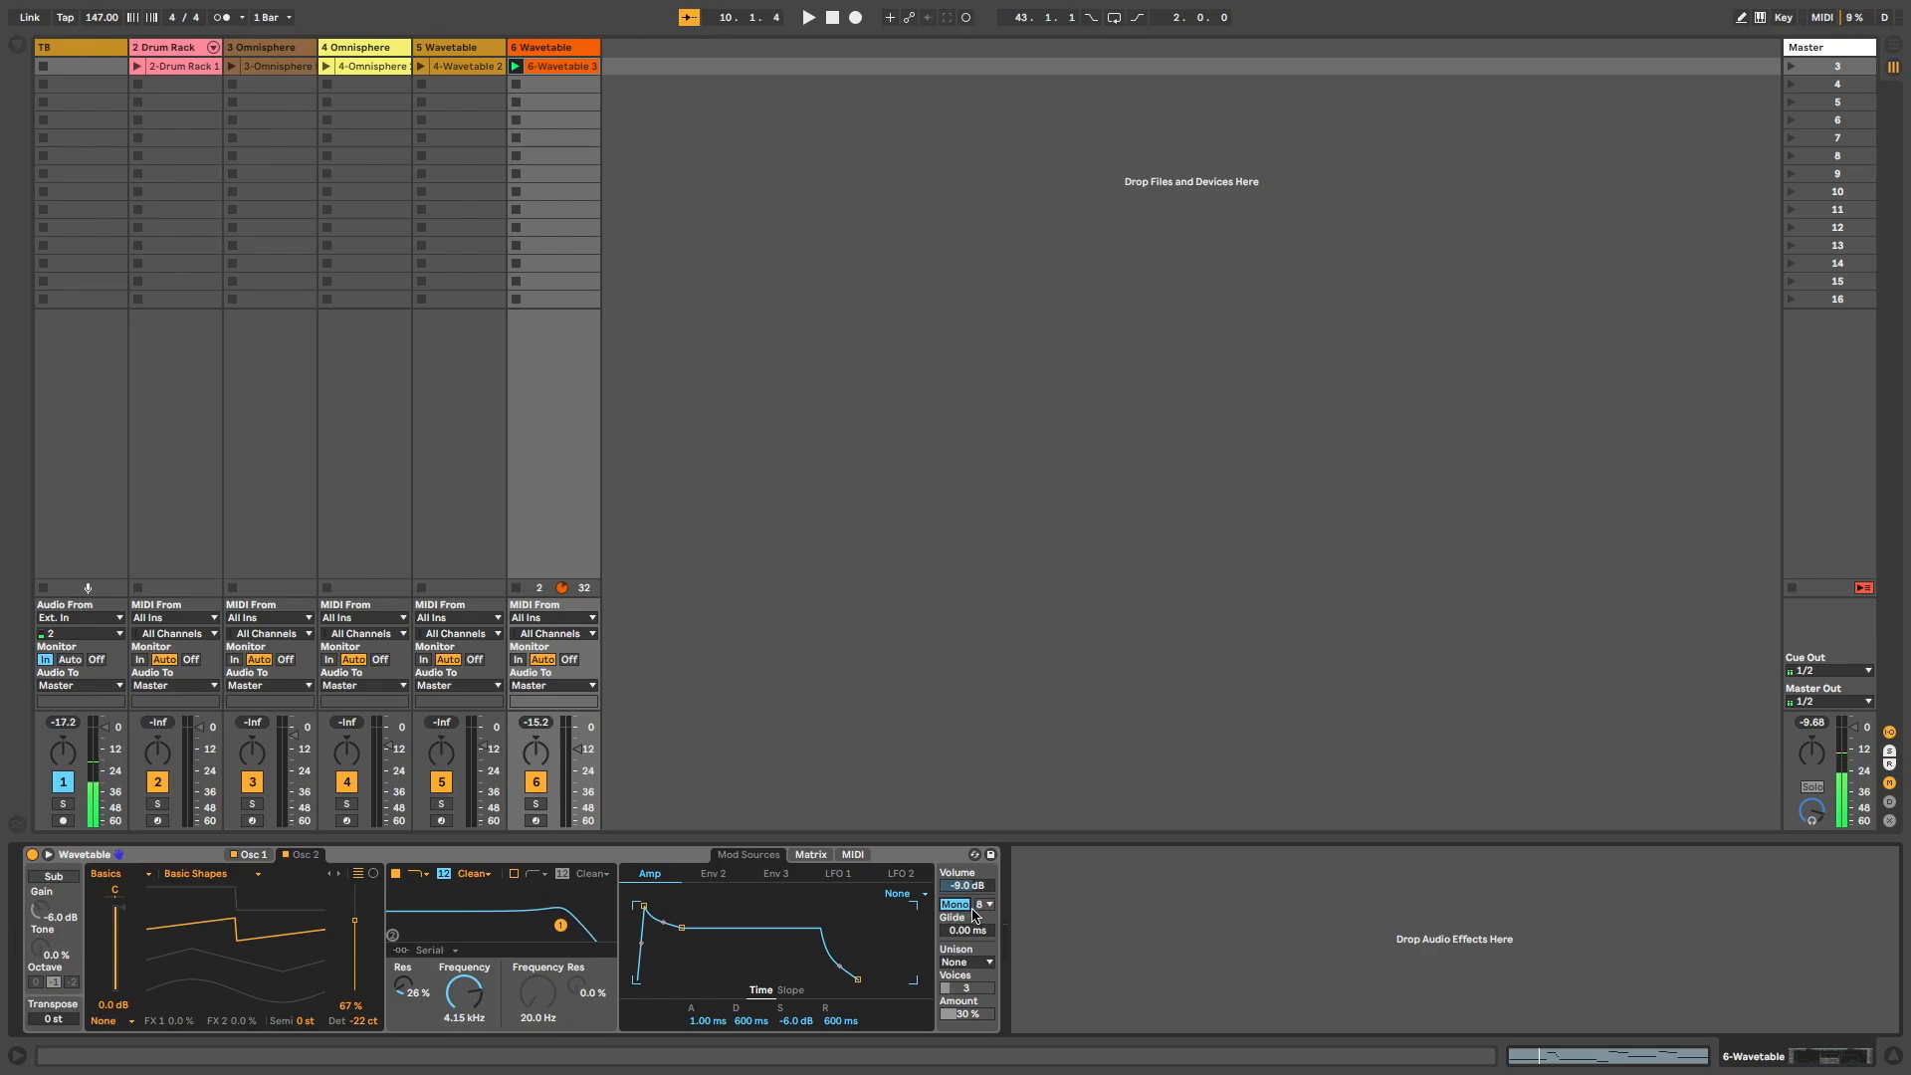
key(space)
drag(967, 931, 968, 909)
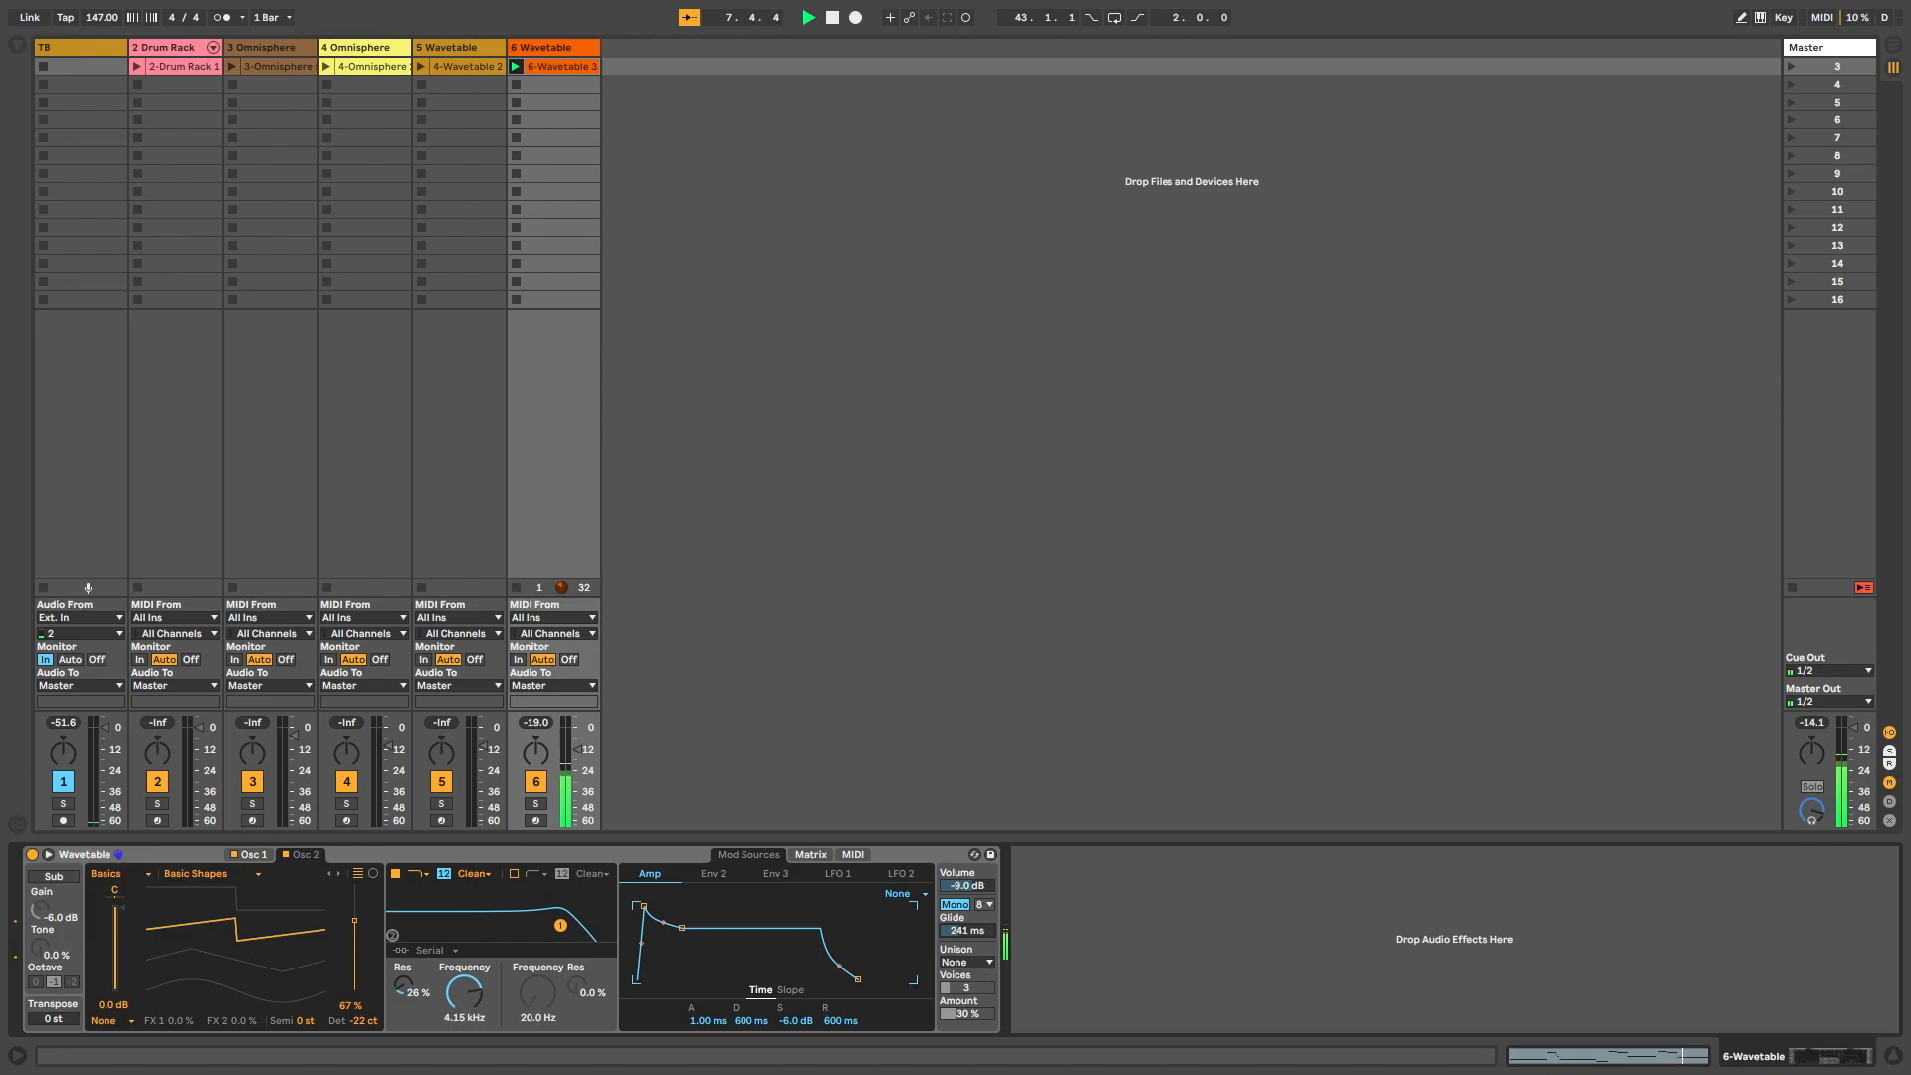
drag(643, 905, 659, 905)
key(space)
drag(948, 932, 948, 938)
Set Wavetable's unison mode to Shimmer with 6 voices.
click(965, 962)
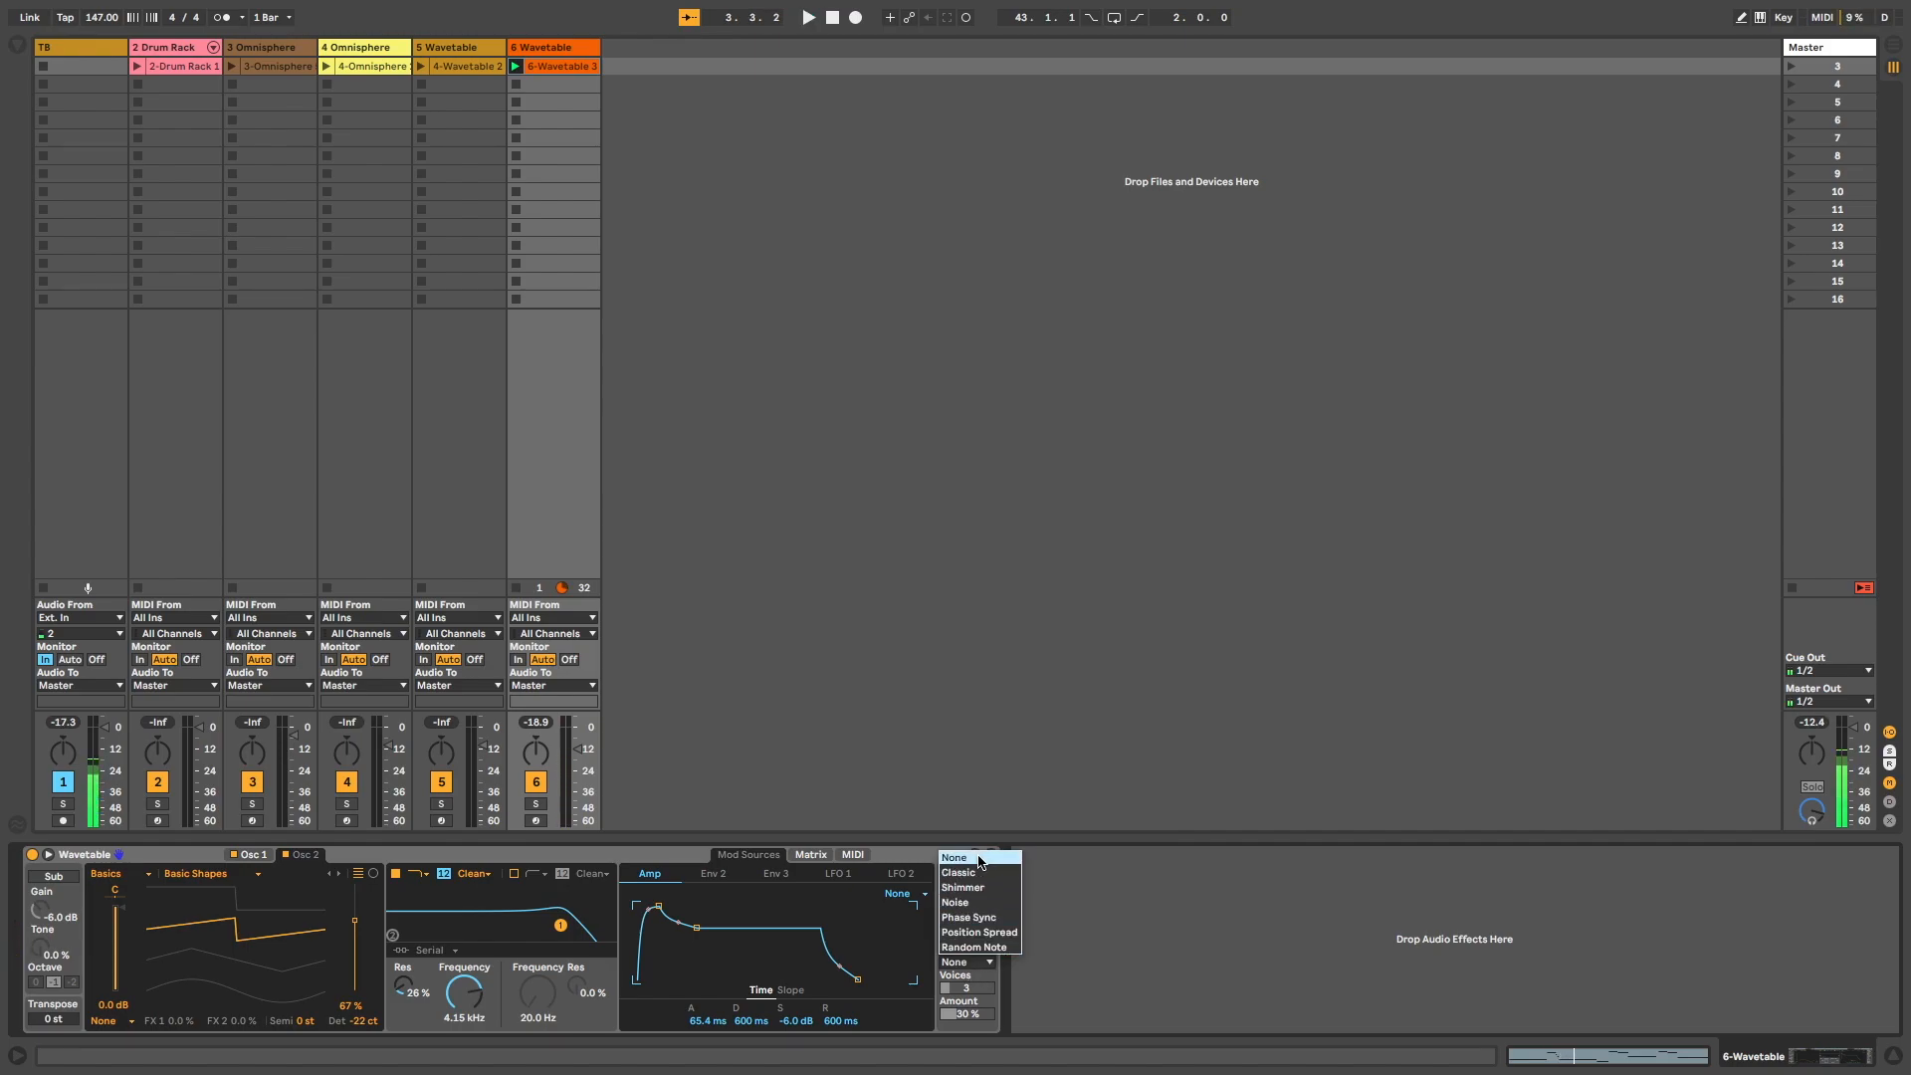
click(983, 887)
drag(967, 988, 997, 1008)
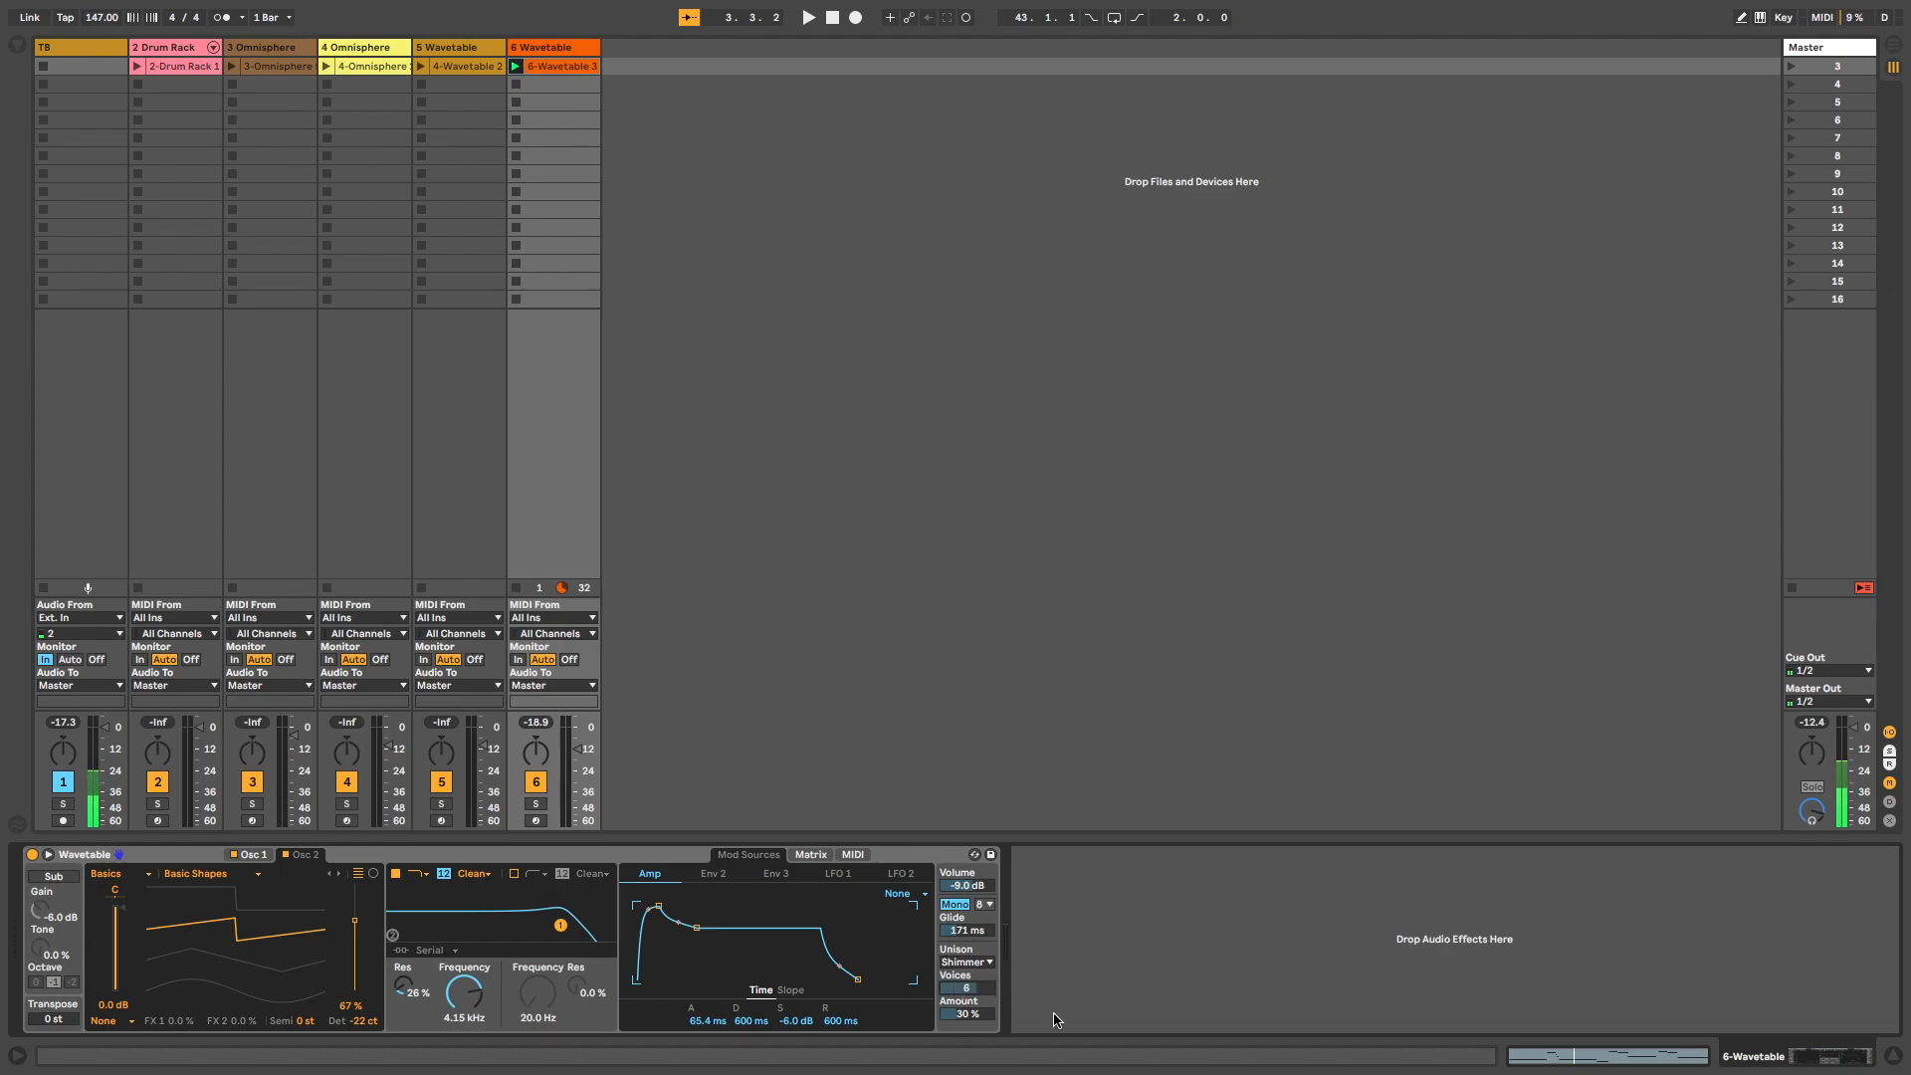
Lengthen the Amp envelope's attack to 226 ms during playback.
key(space)
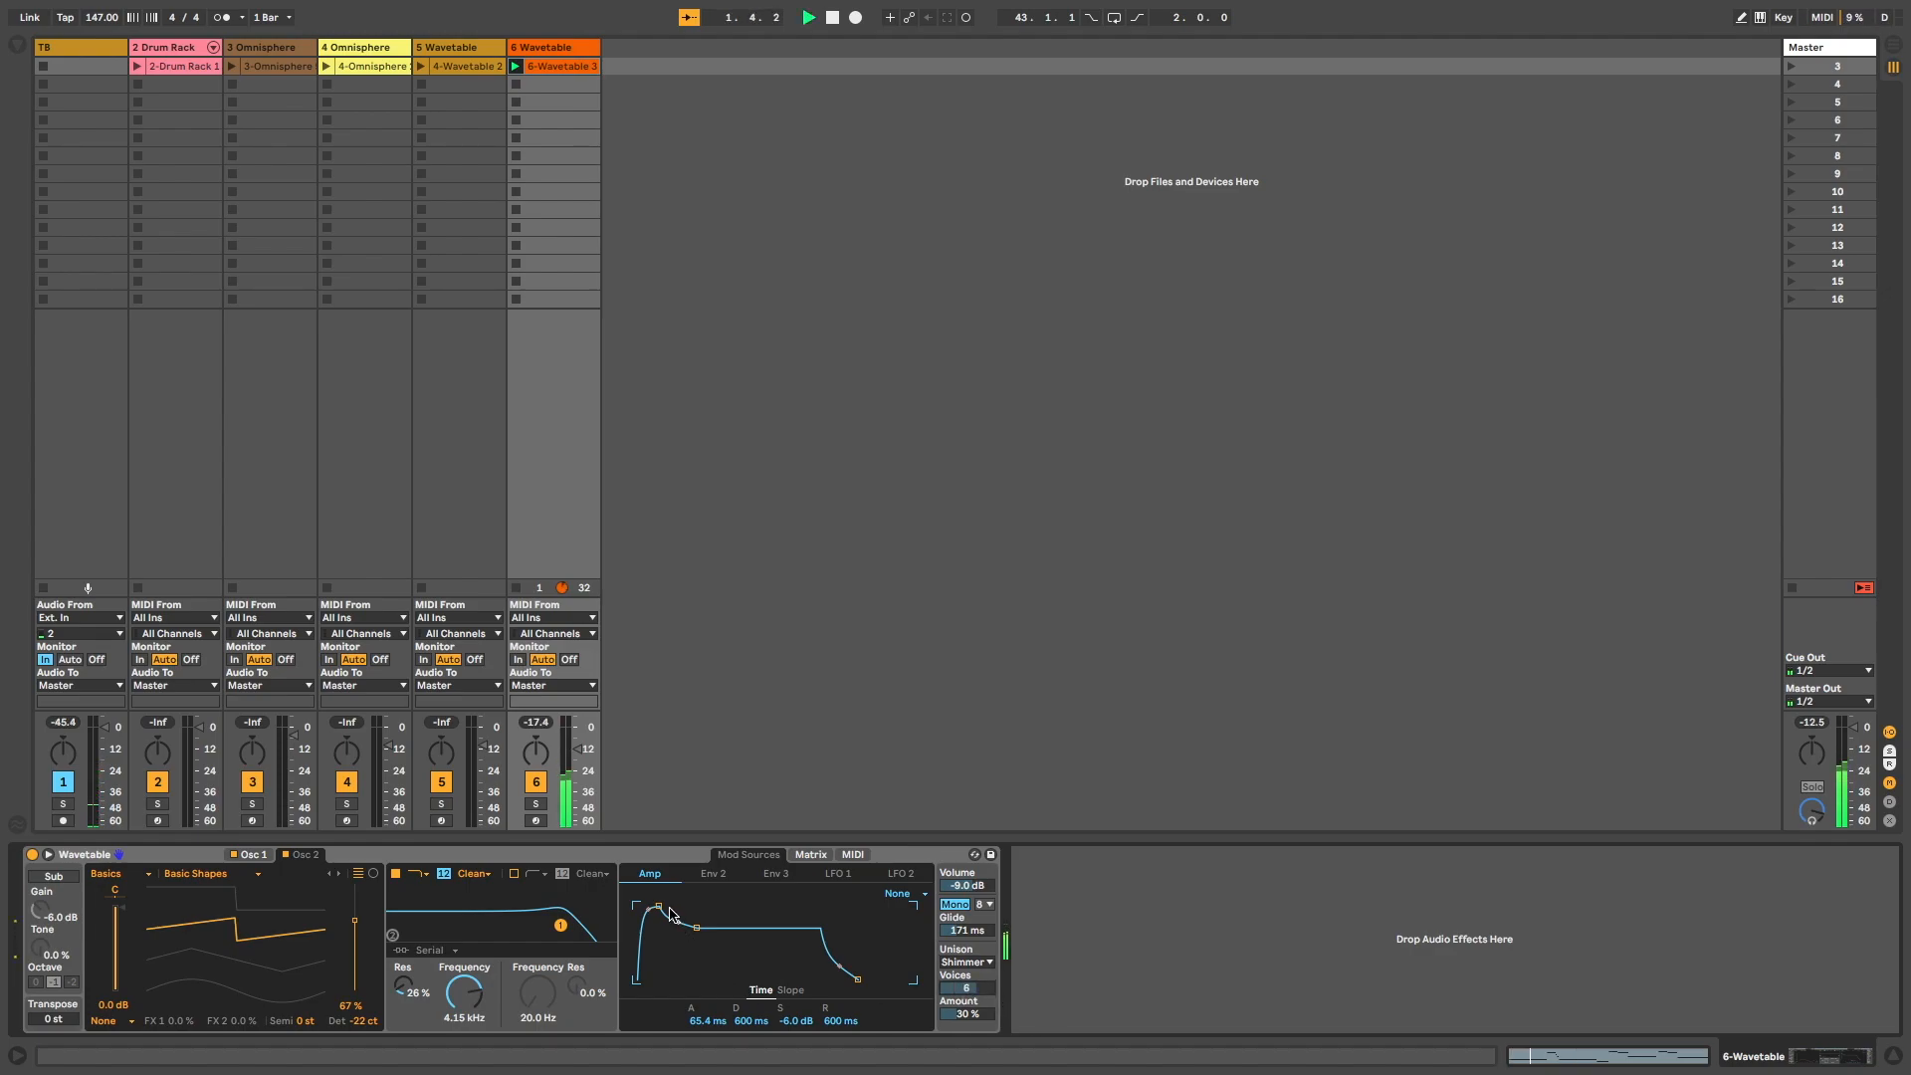
drag(660, 909, 663, 907)
drag(660, 906, 667, 905)
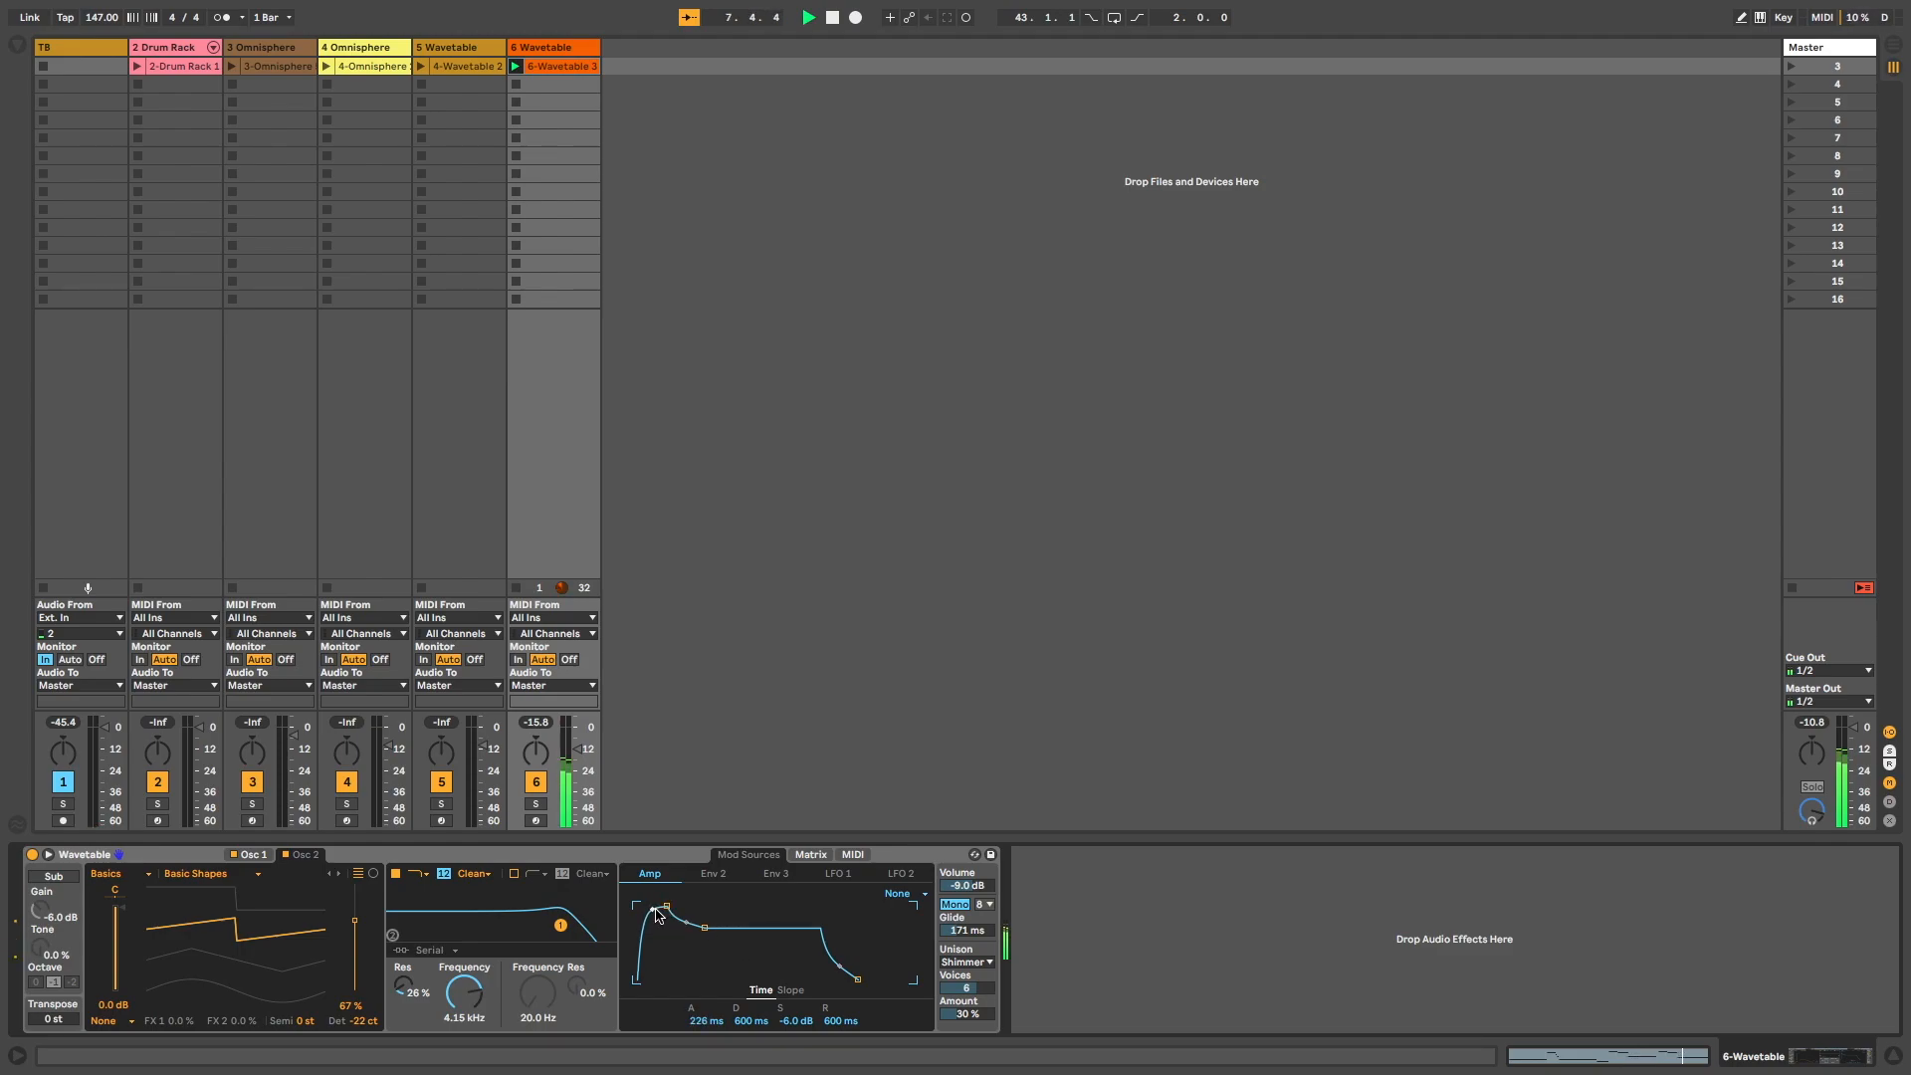
Change the first filter's circuit to OSR and raise its drive to 9.96 dB.
click(472, 874)
click(467, 903)
drag(411, 1026, 411, 1003)
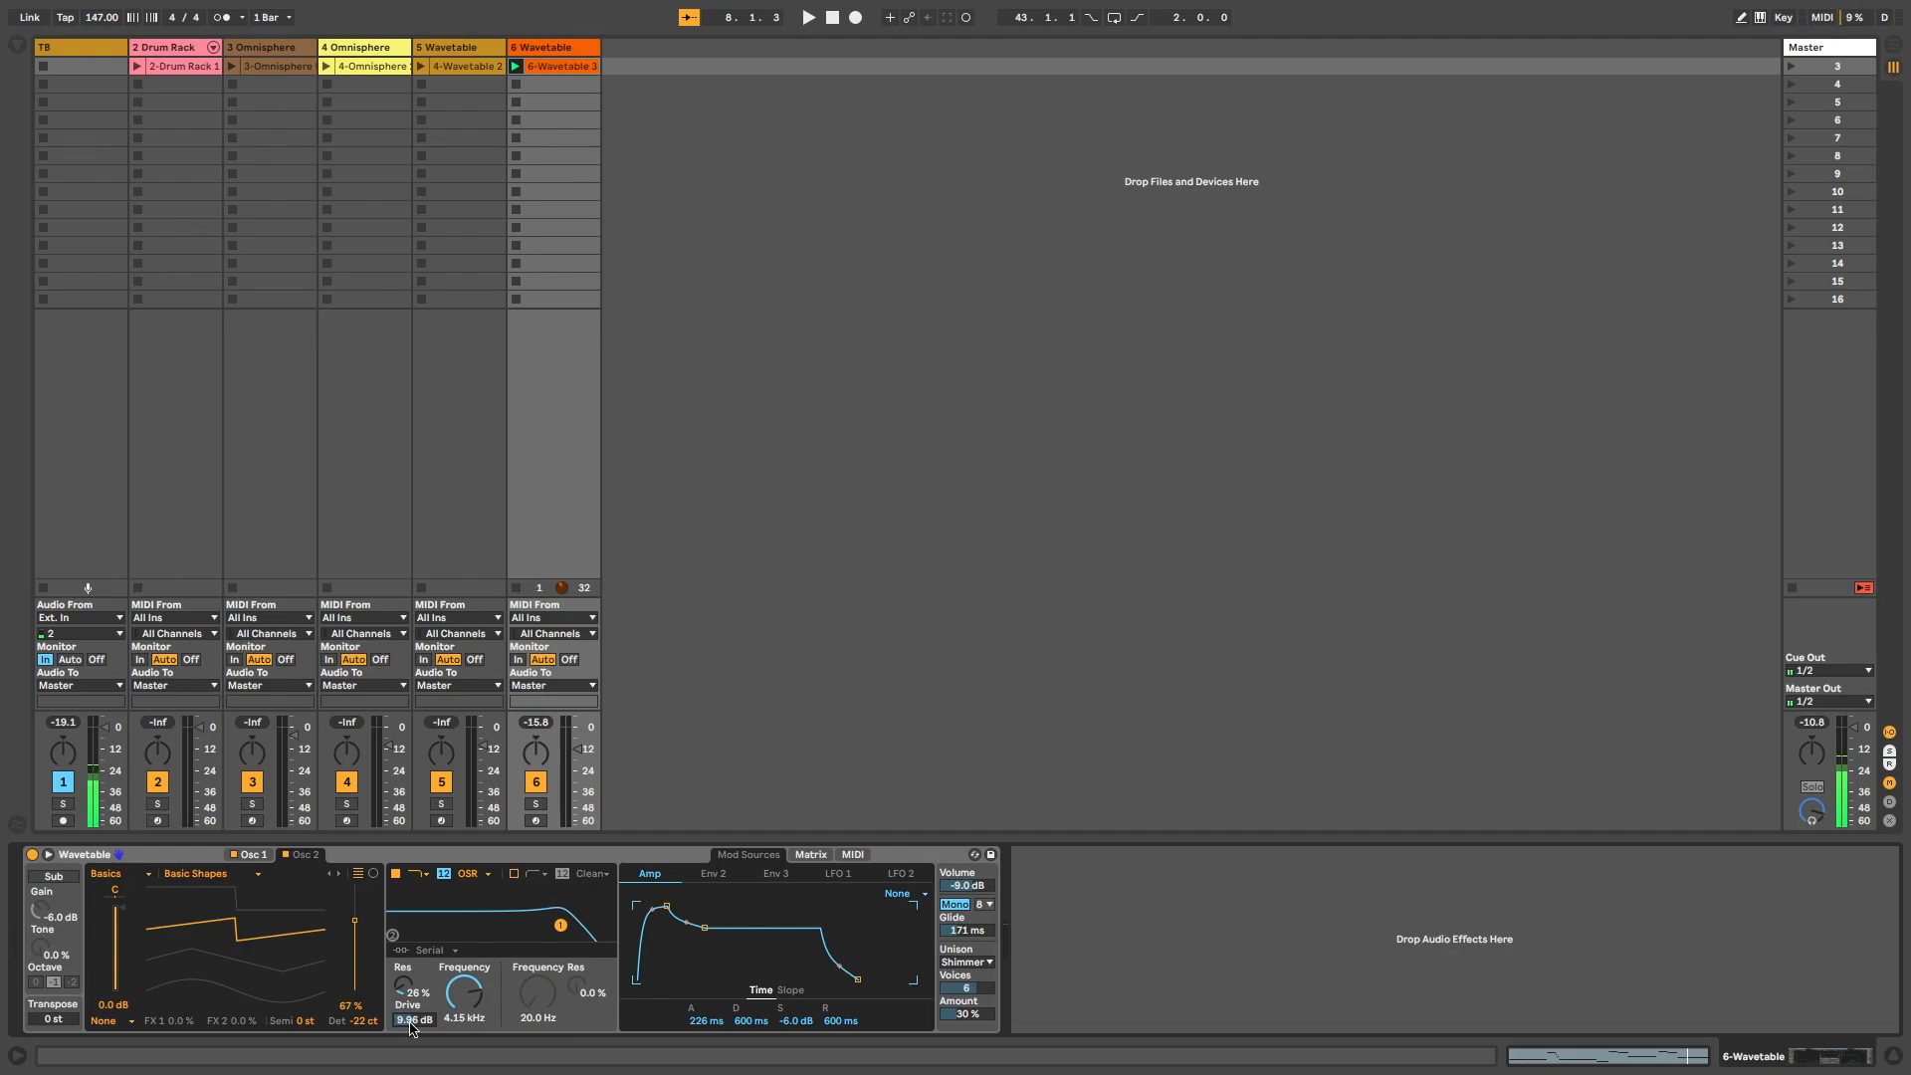
Lower Wavetable's volume to -17 dB while auditioning the clip.
drag(968, 887, 967, 908)
key(space)
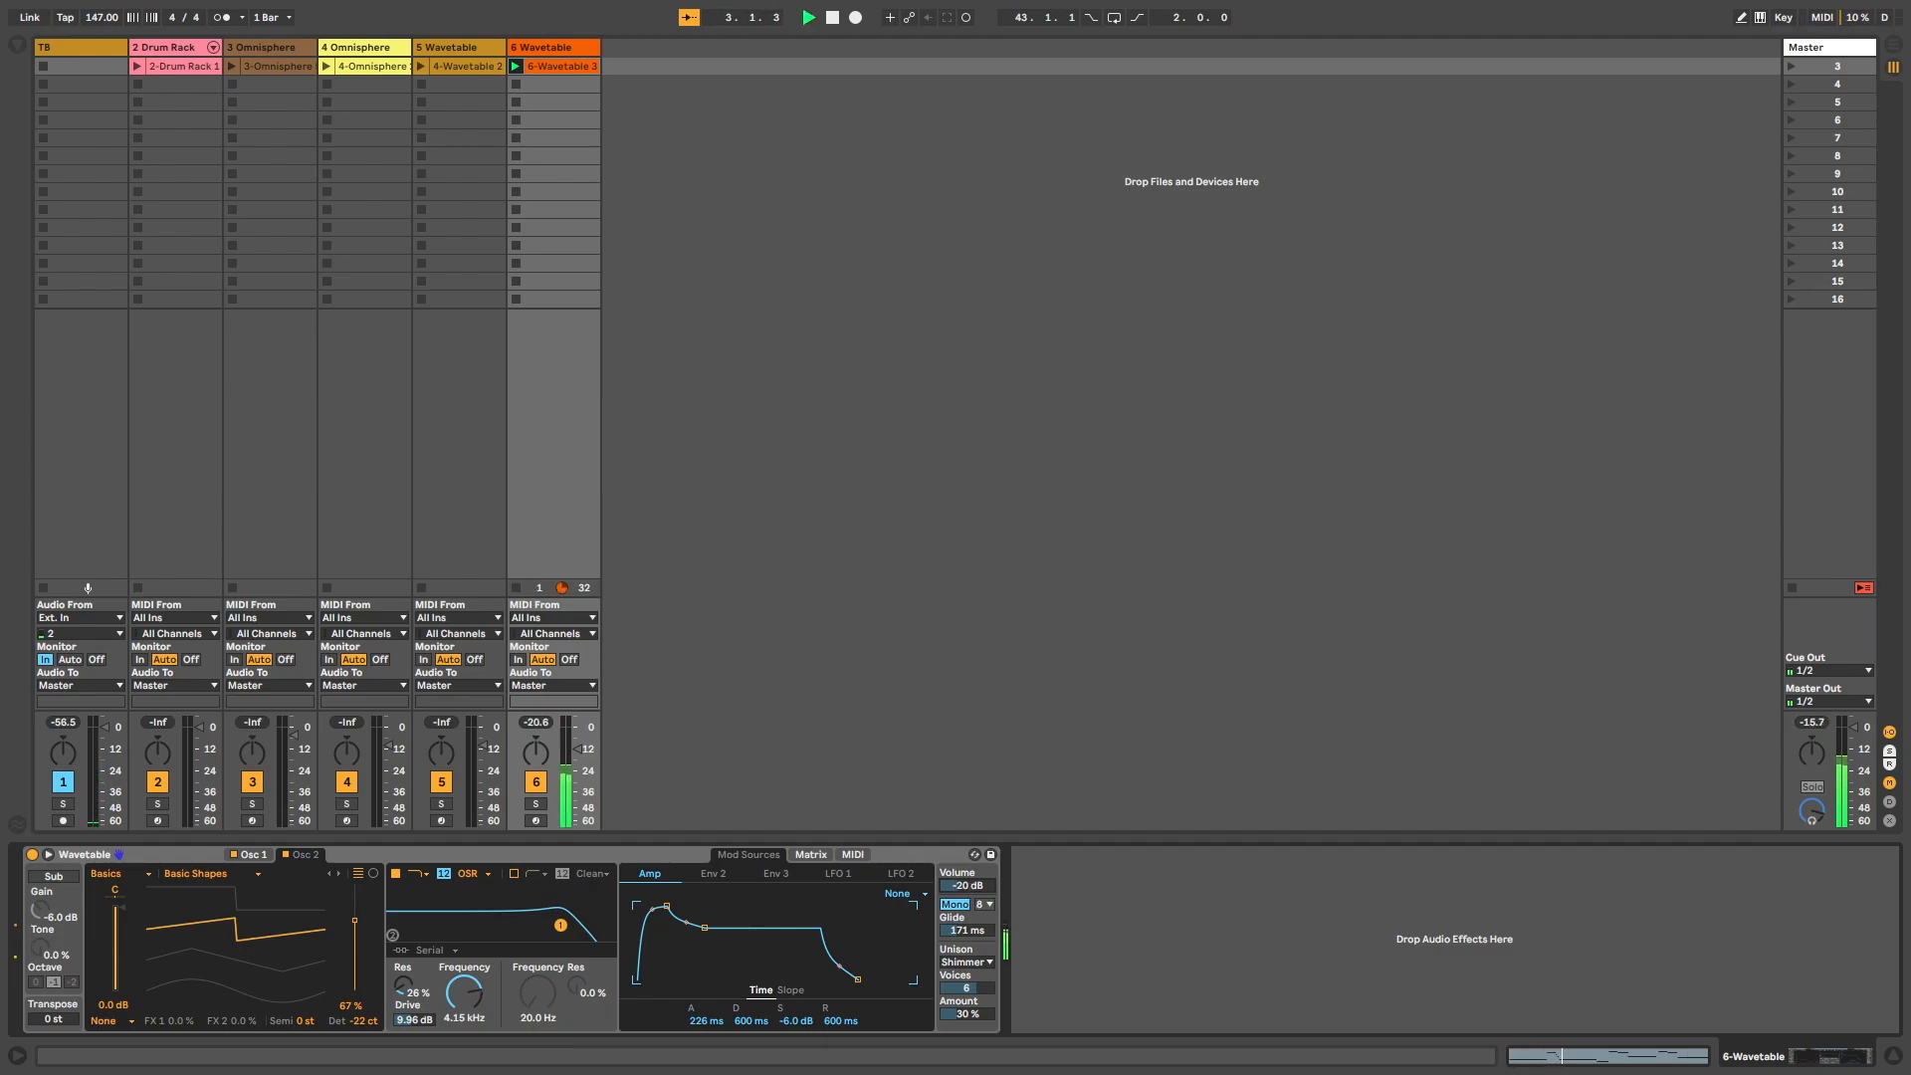
drag(967, 885, 967, 883)
Add ValhallaVintageVerb from FAV FX after Wavetable on track 6.
key(super+alt+b)
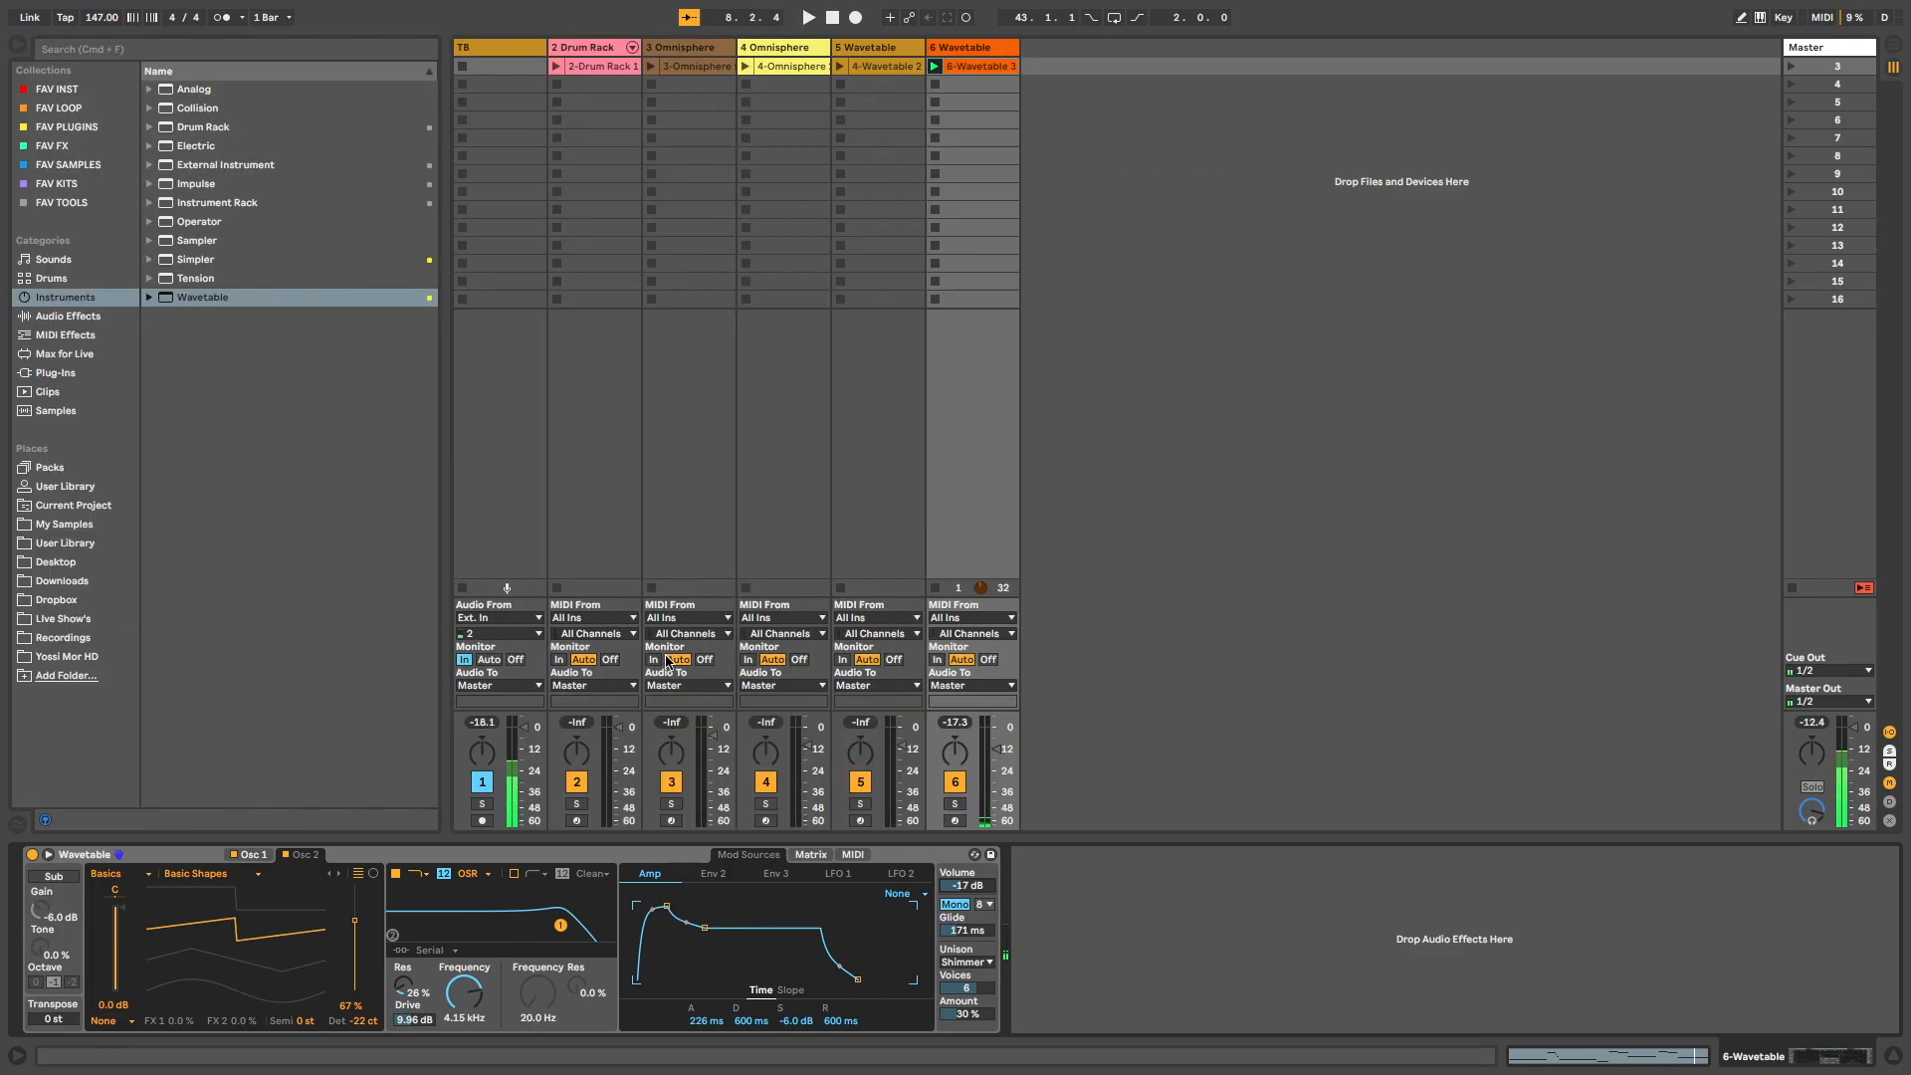
click(55, 146)
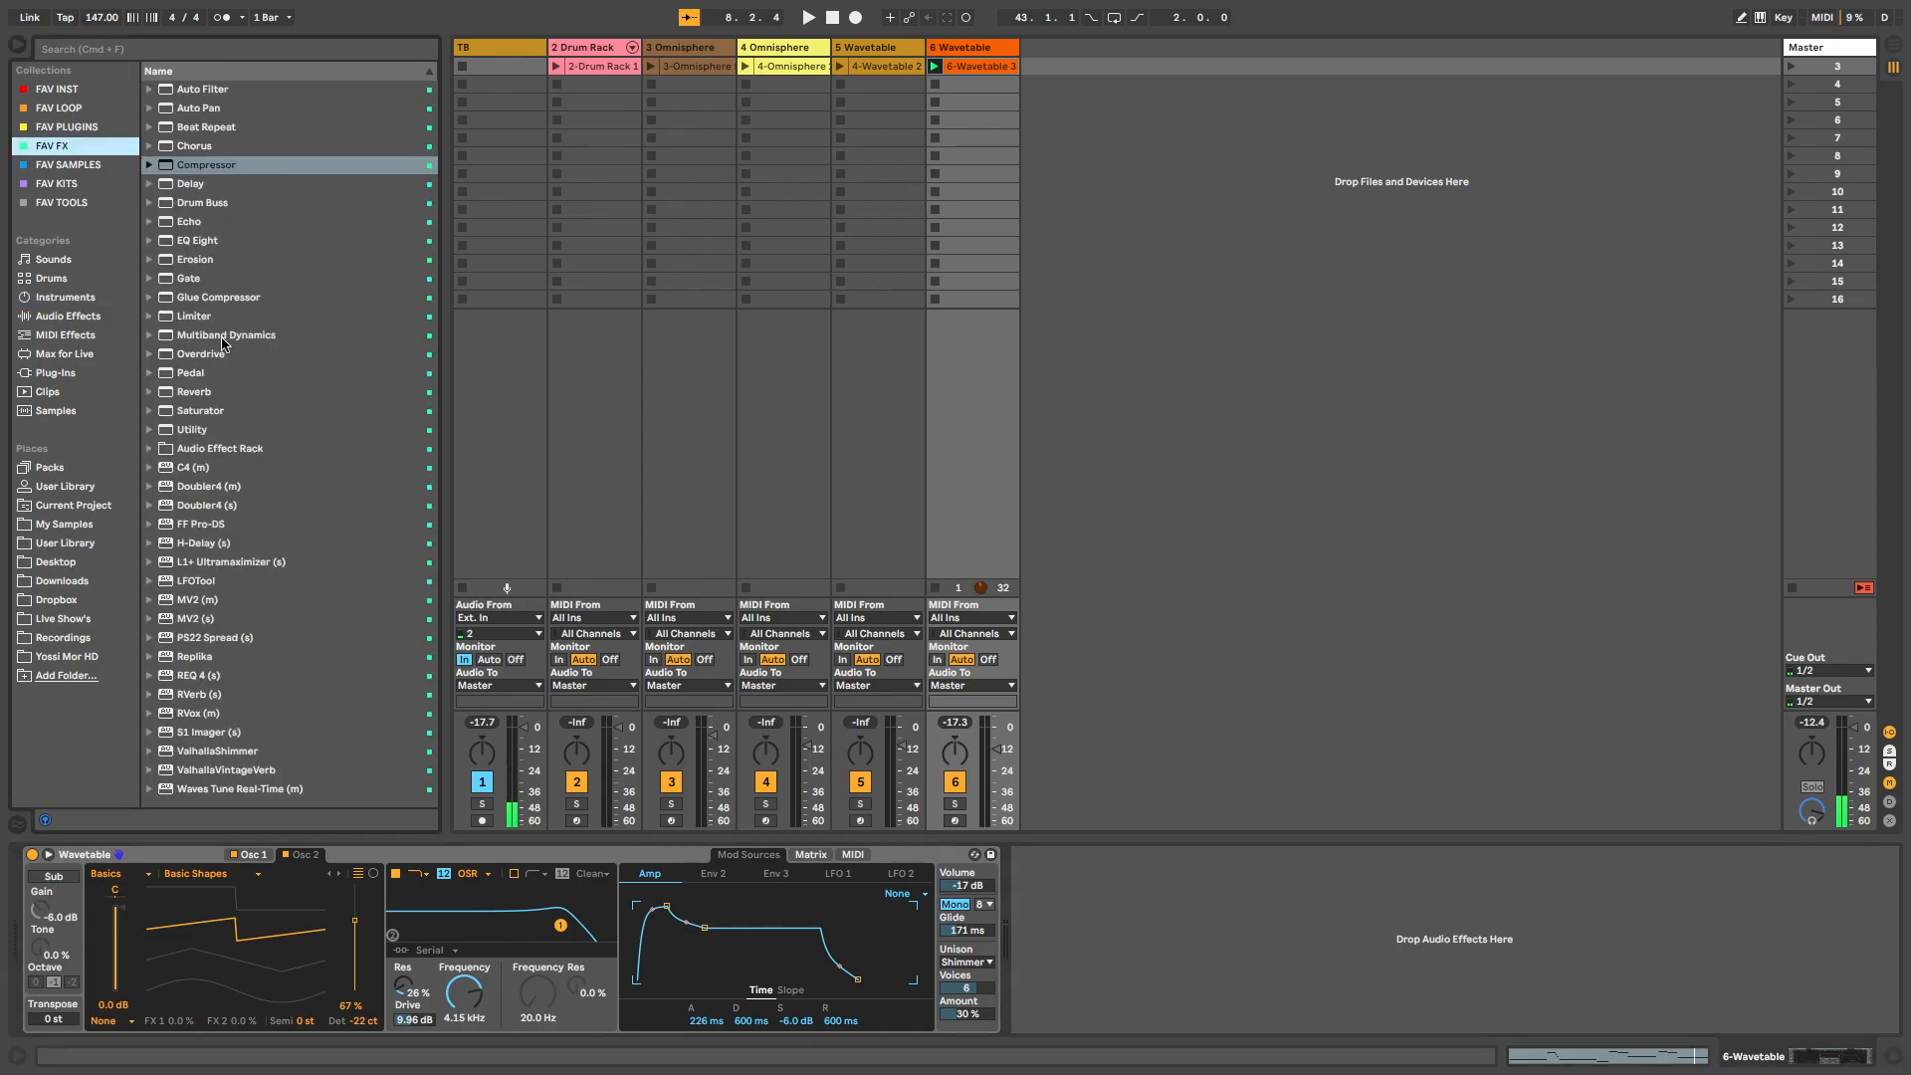
drag(239, 774, 1019, 883)
Set ValhallaVintageVerb's mix to 31.6% and its decay to 3.20 s during playback.
drag(590, 255, 592, 263)
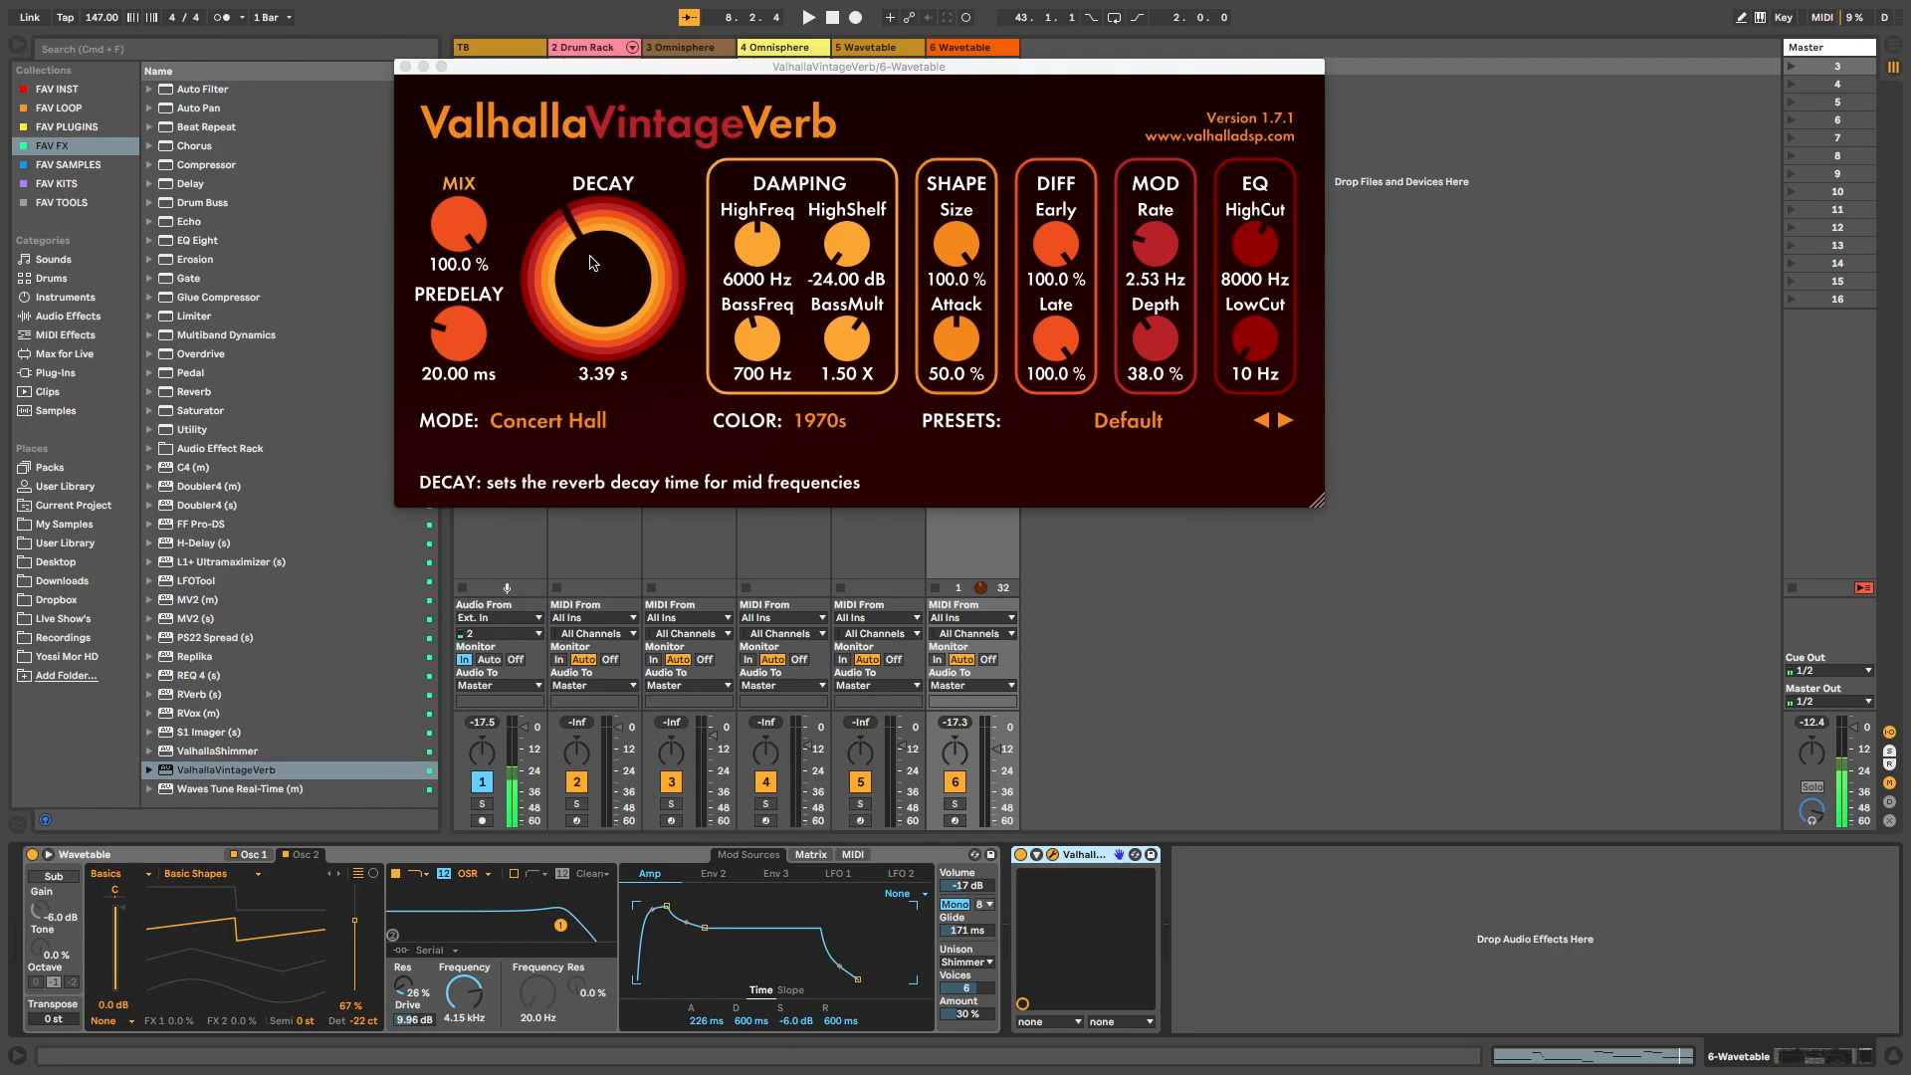
key(space)
drag(458, 225, 456, 227)
drag(456, 227, 458, 236)
drag(573, 261, 573, 263)
drag(458, 233, 459, 228)
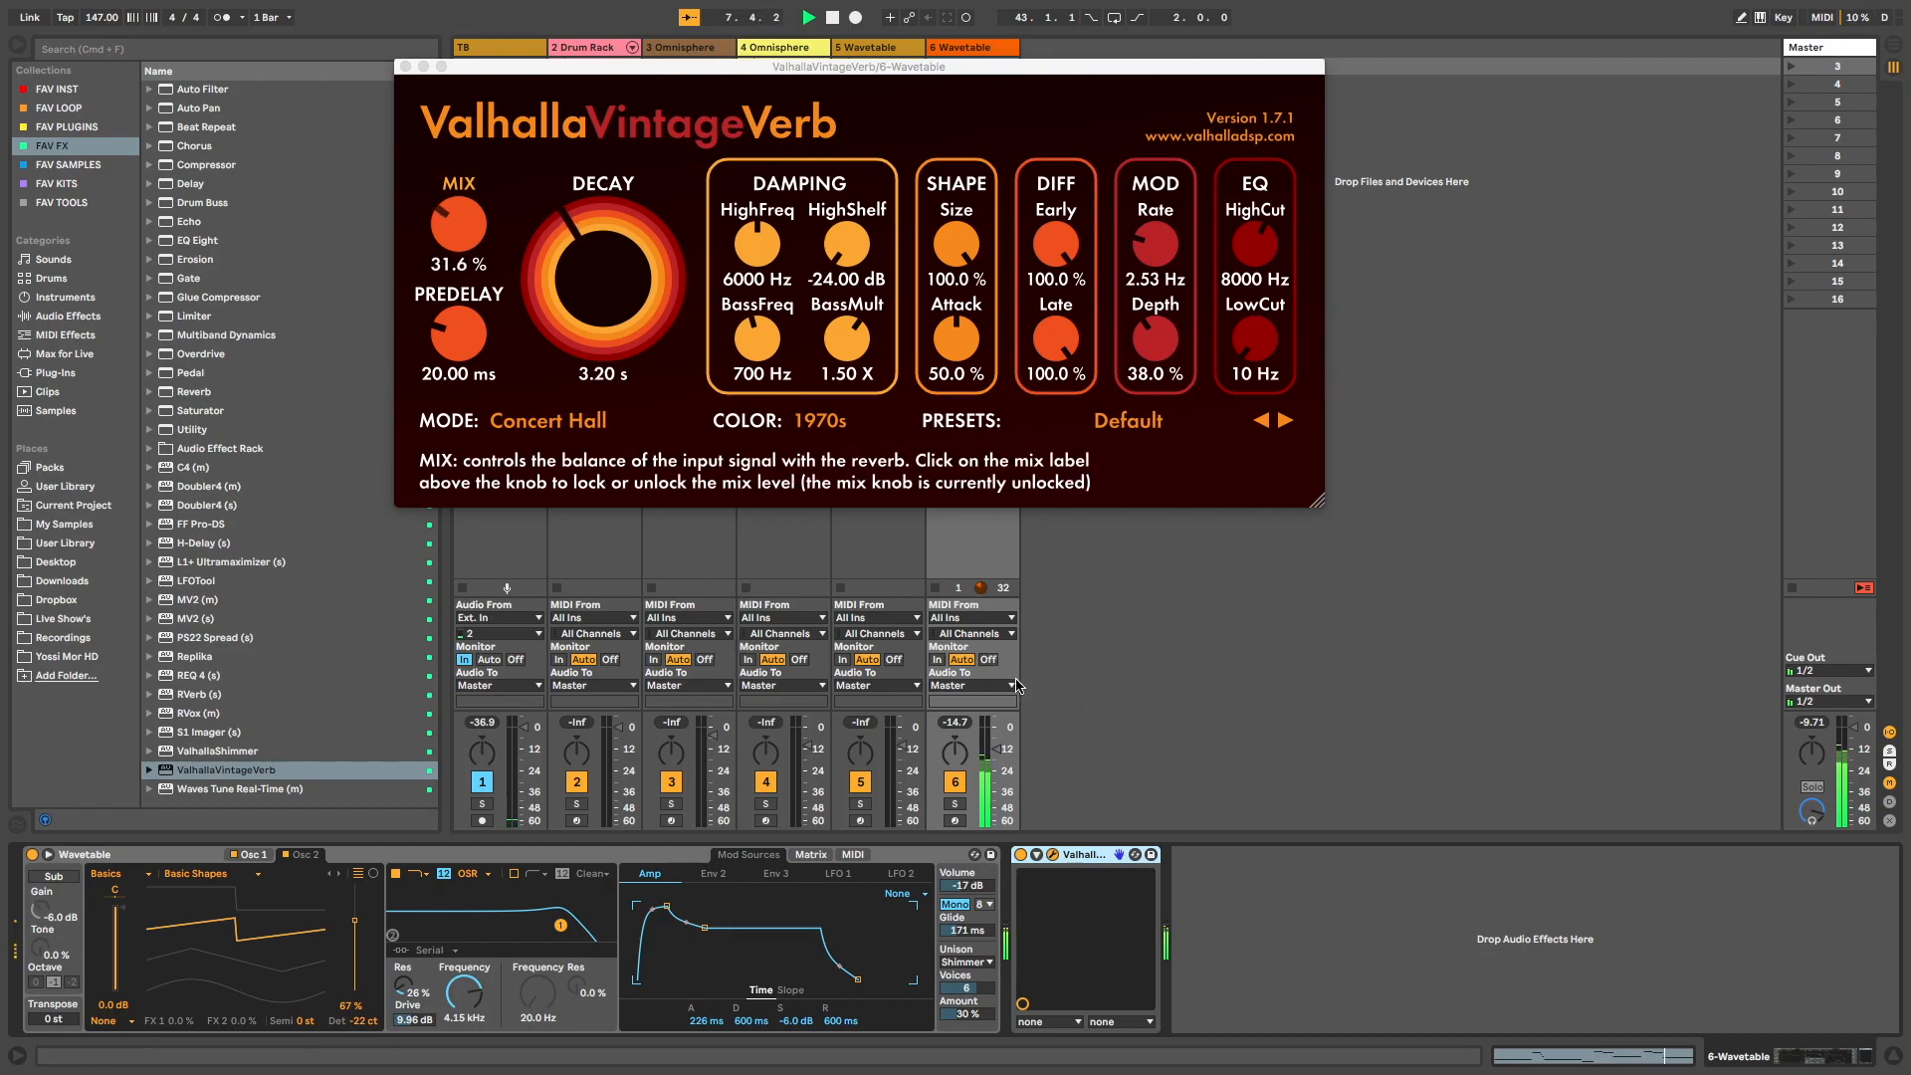
Shorten the Amp envelope's attack to 54.3 ms, stop playback and close the ValhallaVintageVerb window.
drag(667, 906, 658, 907)
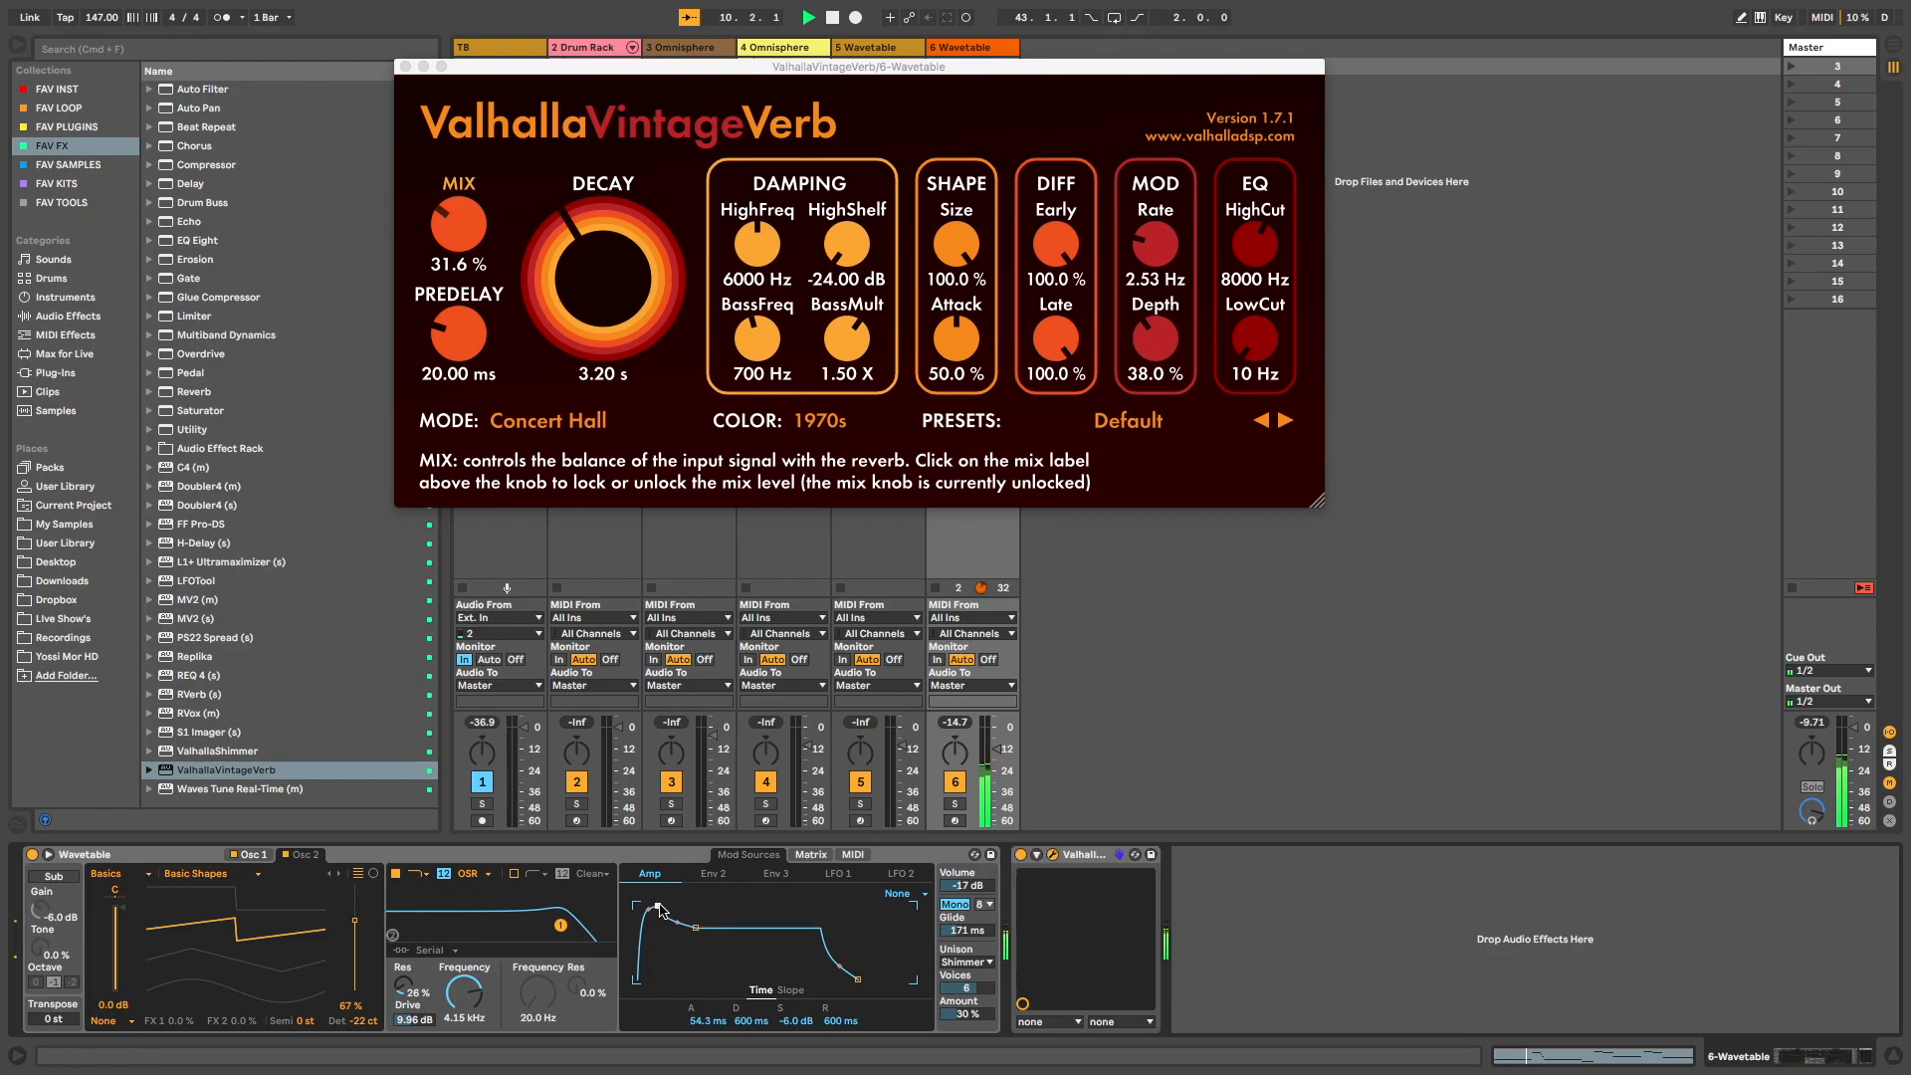
key(space)
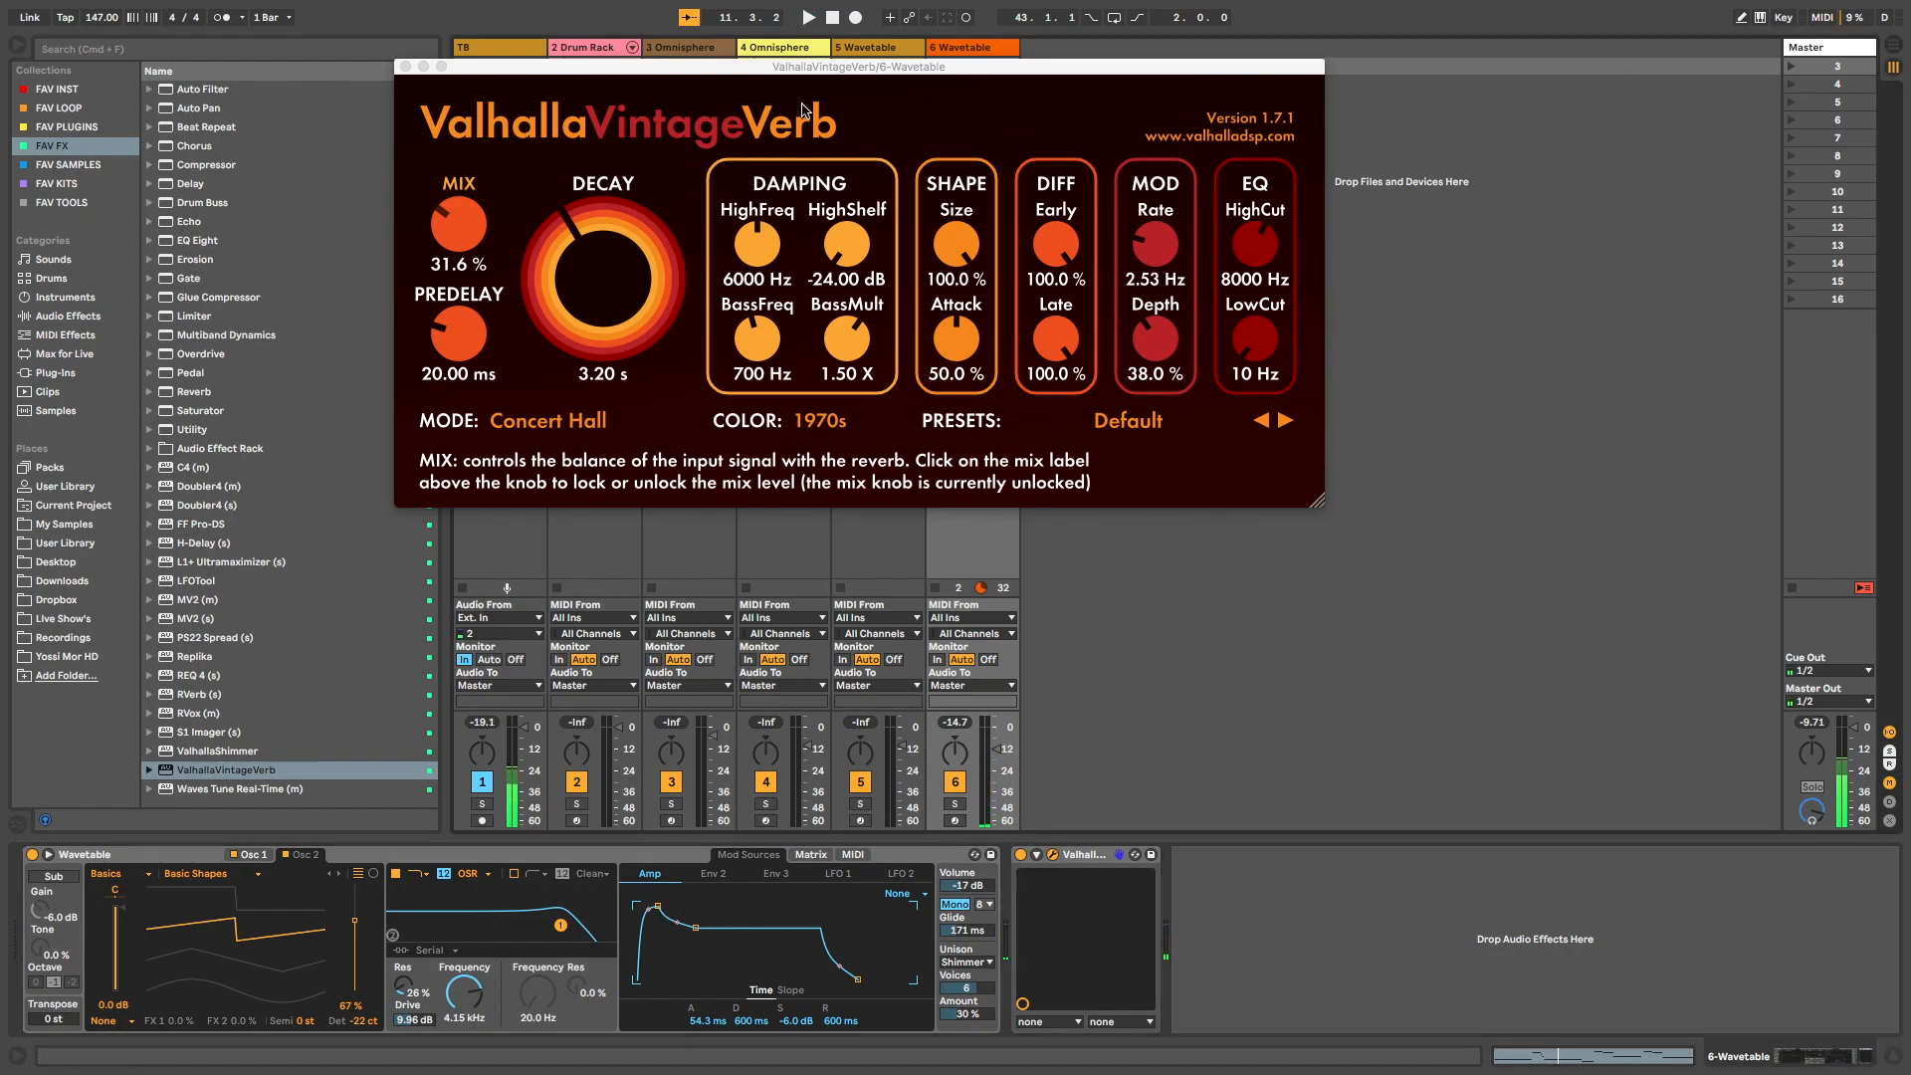
click(406, 67)
Launch the scene with all five clips and raise track 6's volume slightly.
click(1849, 66)
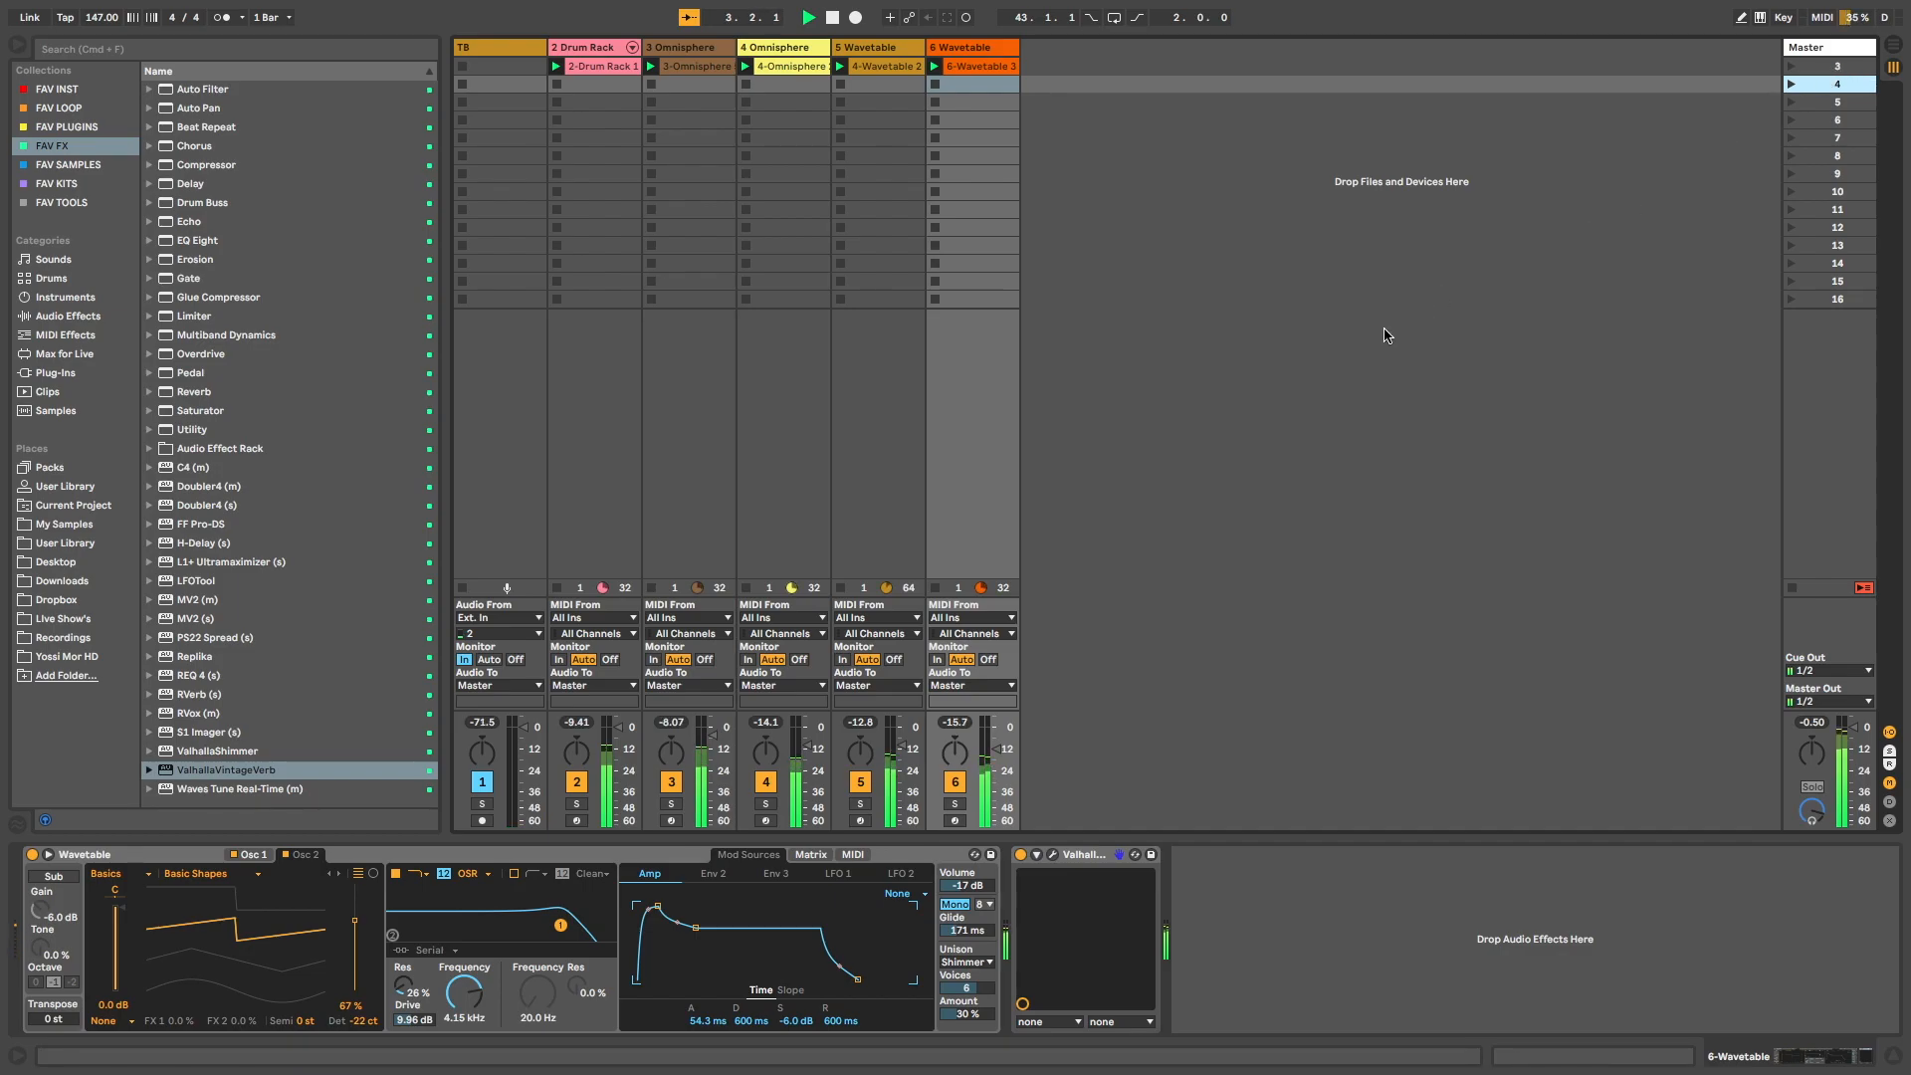
drag(1012, 749, 1012, 746)
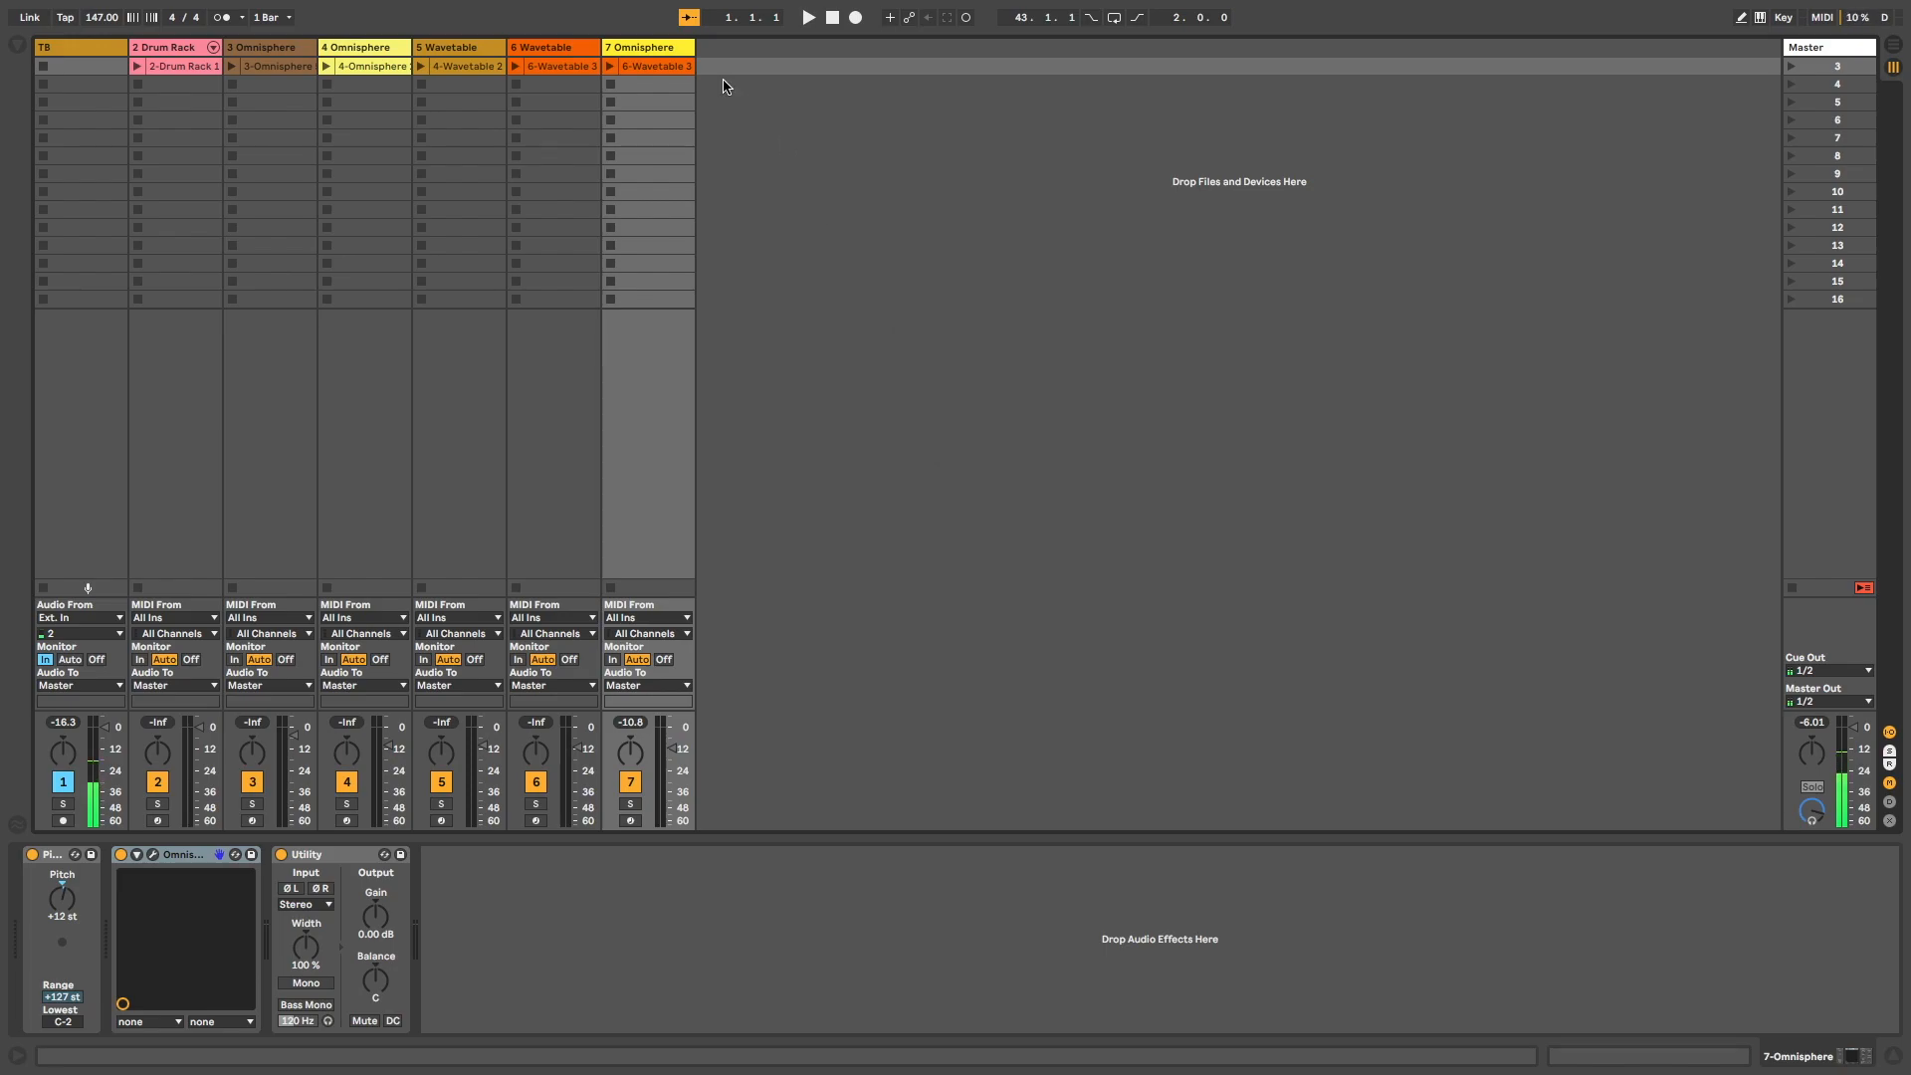
click(638, 49)
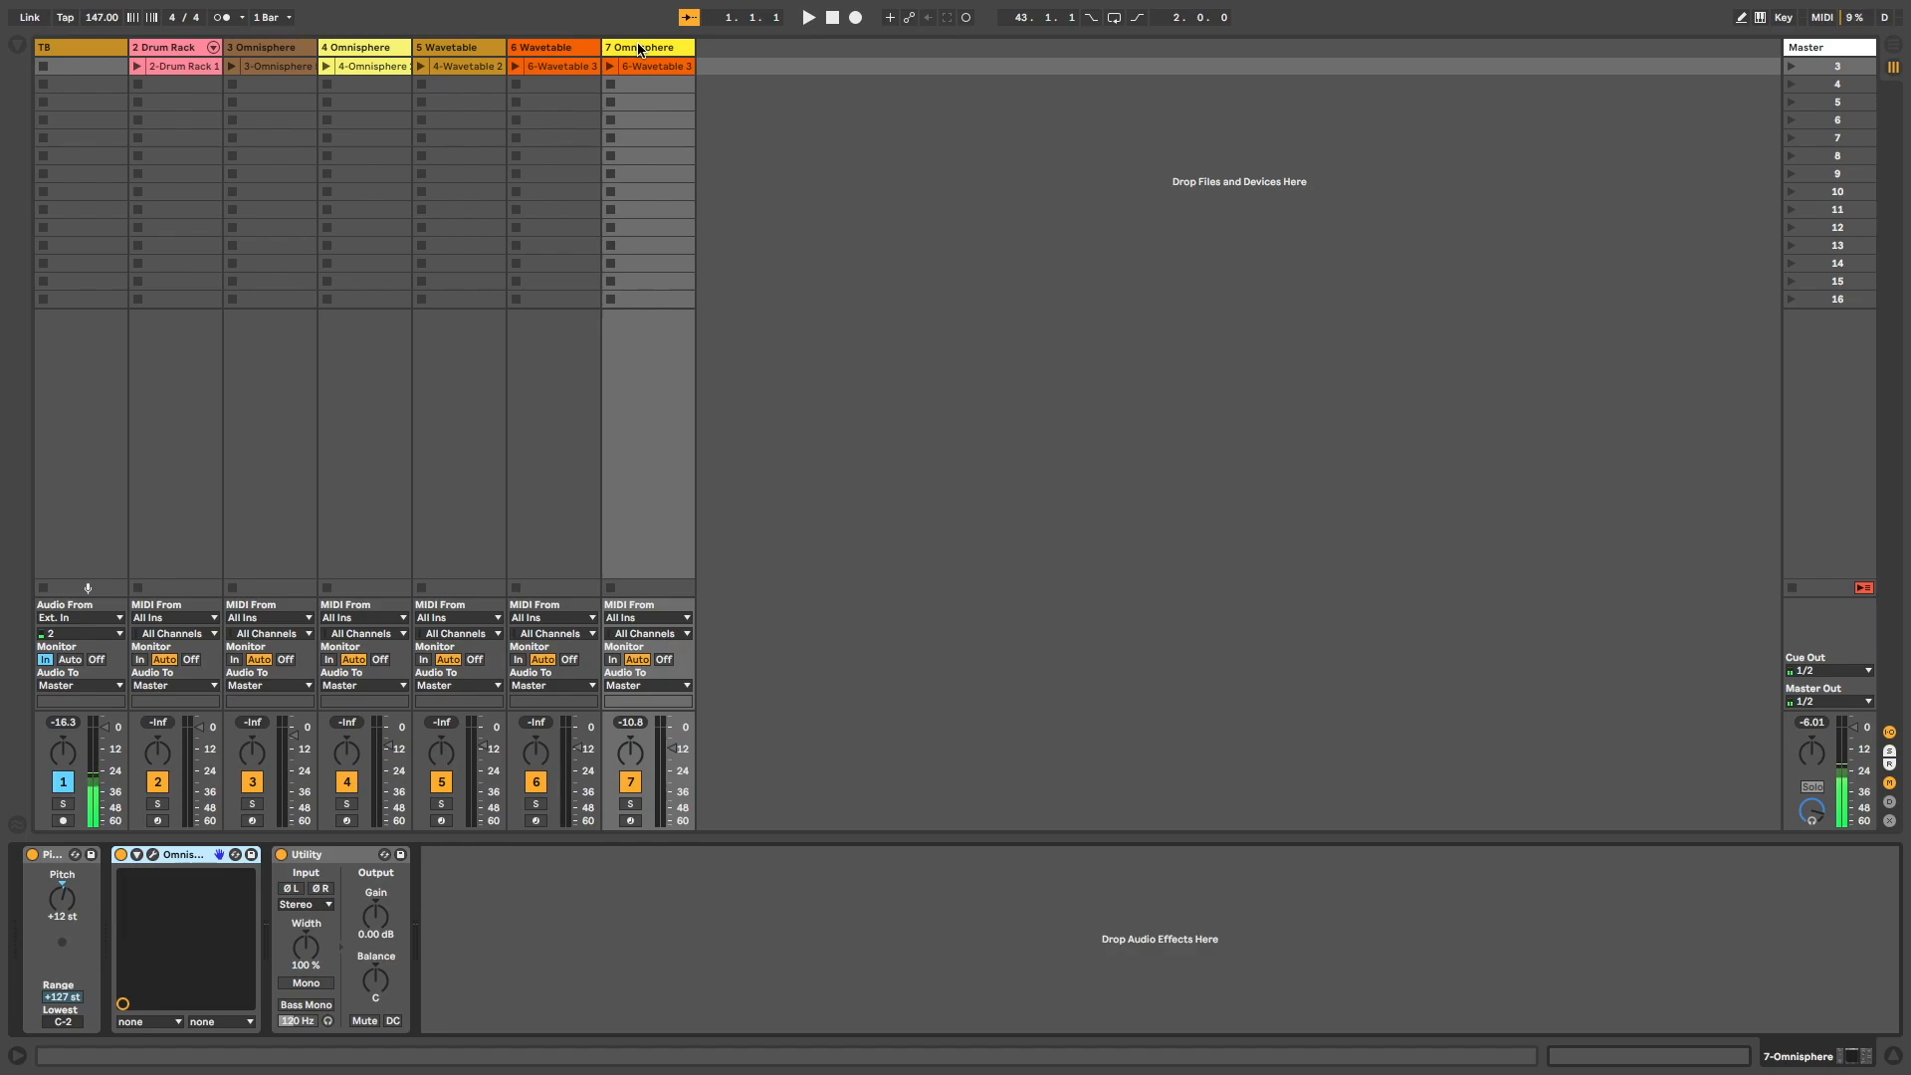
click(566, 47)
click(624, 46)
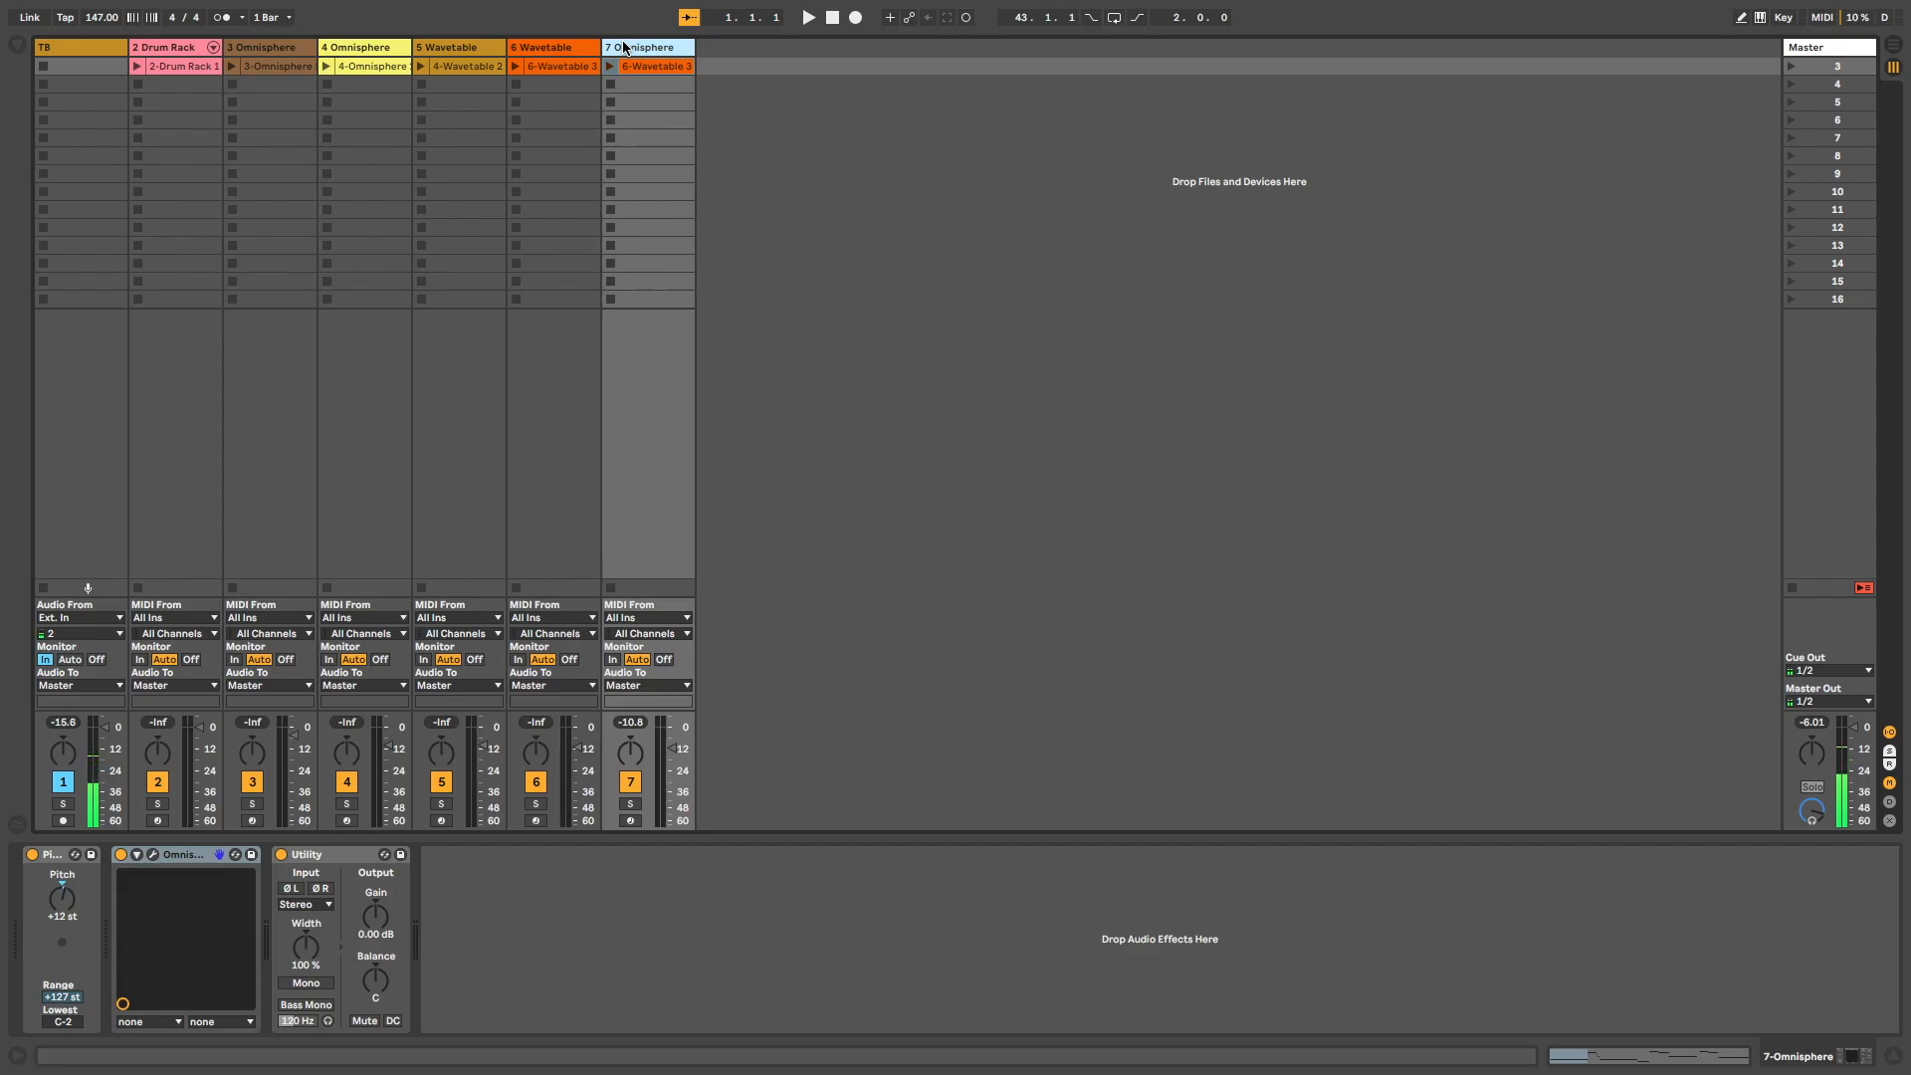
click(563, 47)
click(641, 50)
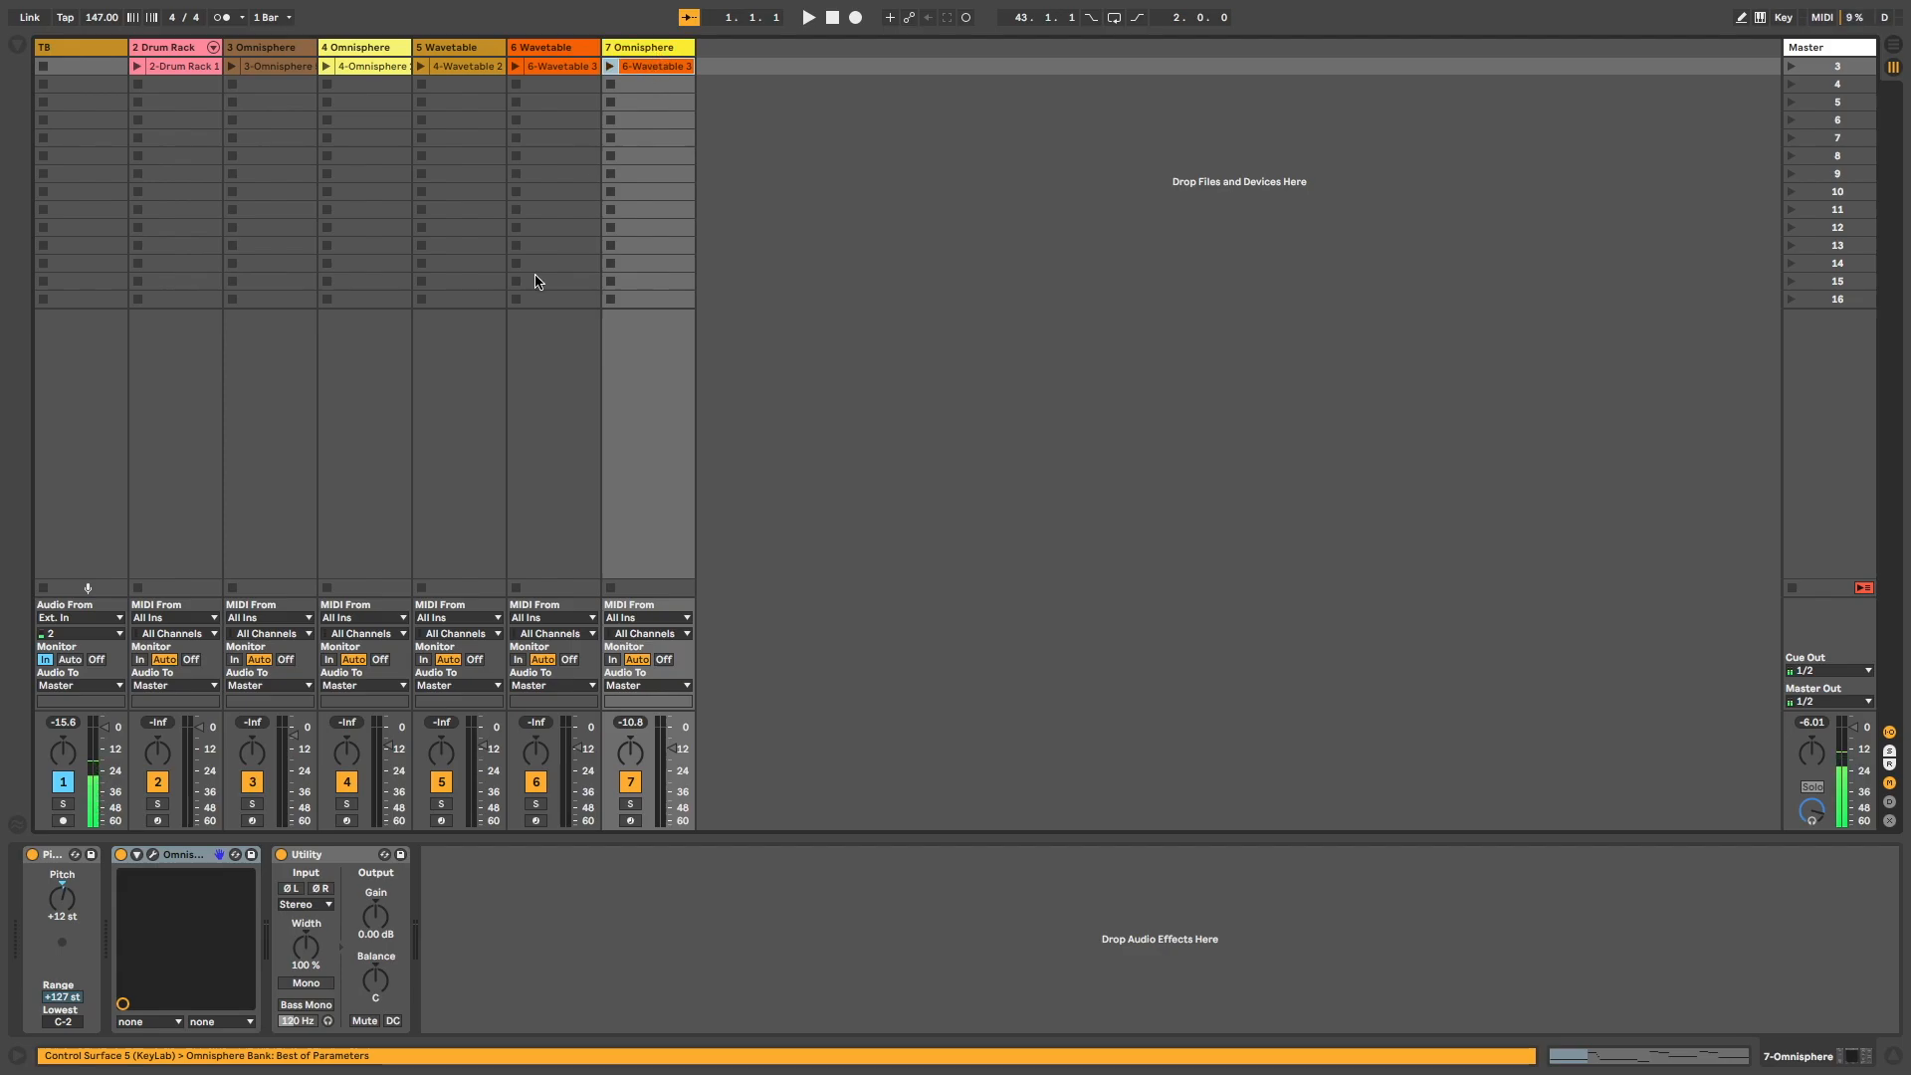
Open Omnisphere on track 7 and select the Nickle Flutter Pseudo-Flute patch.
click(147, 865)
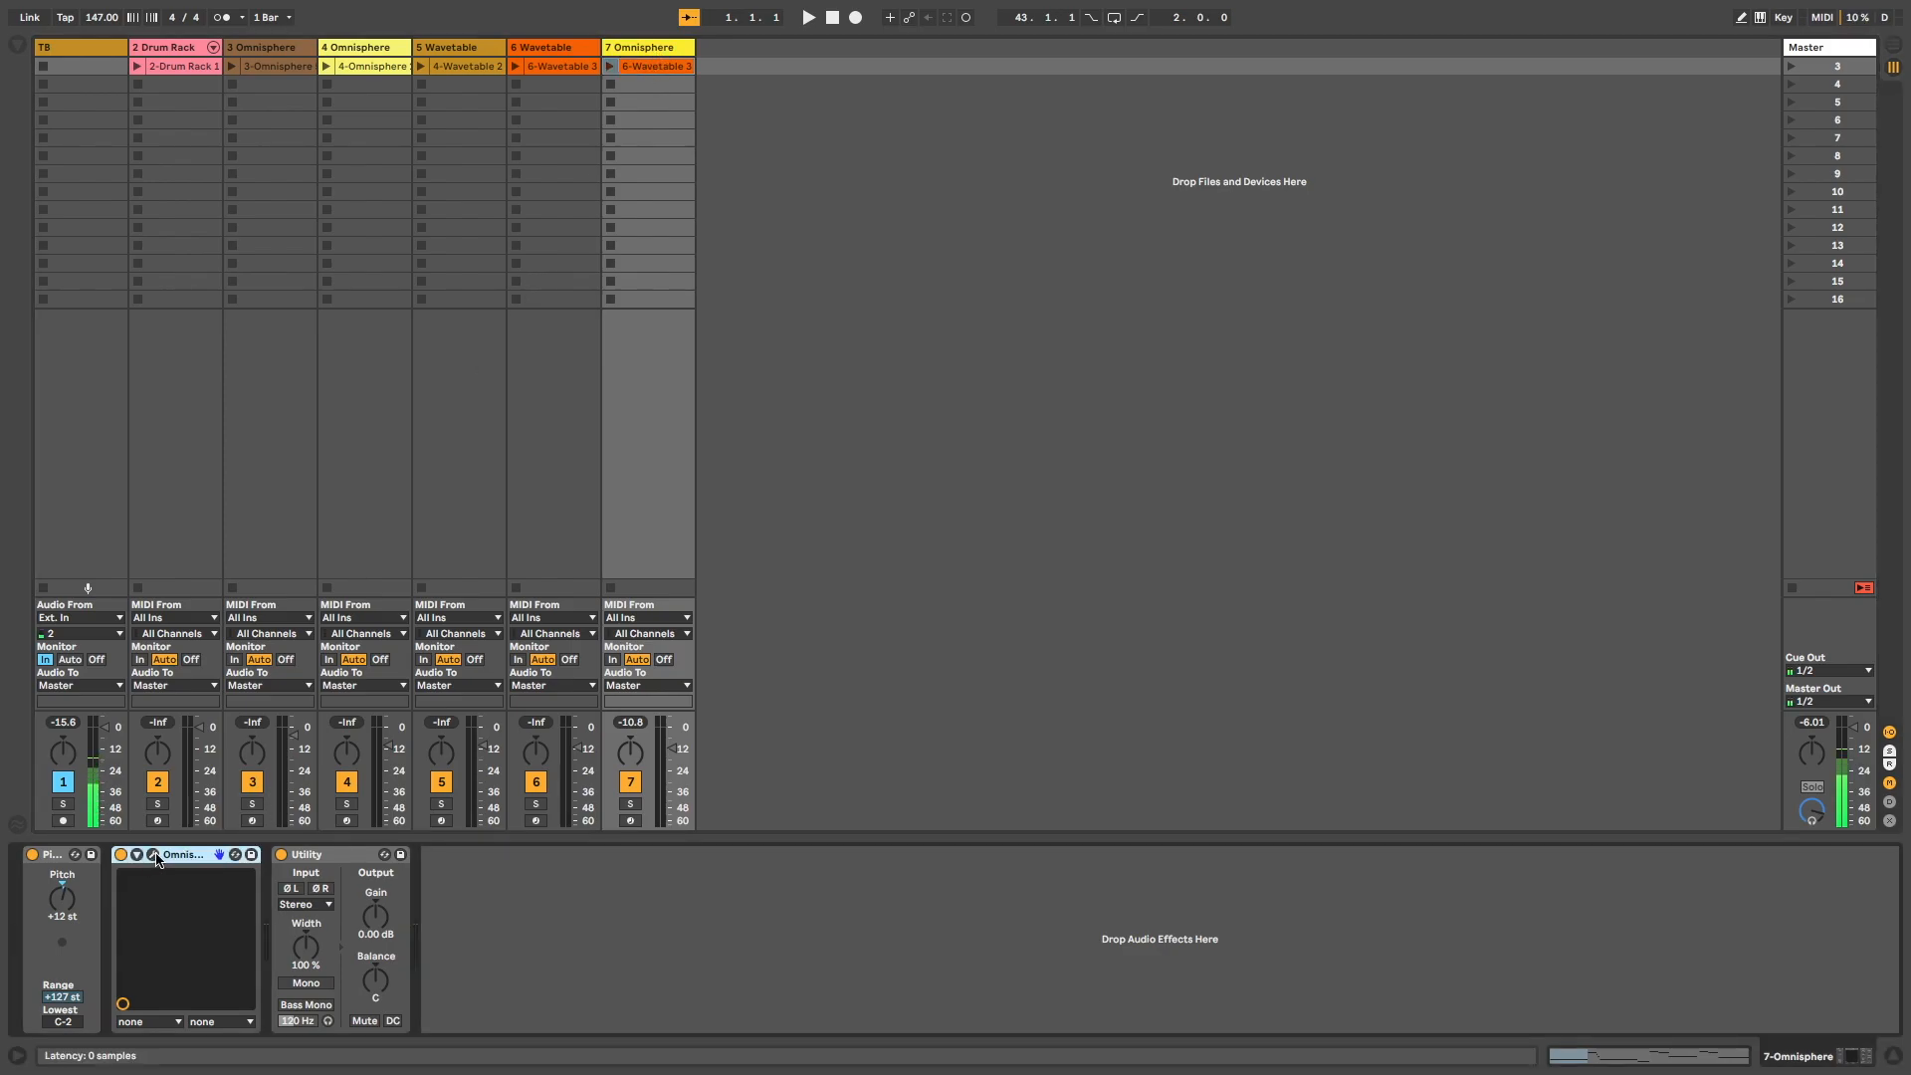
click(152, 855)
scroll(814, 522, down, 3)
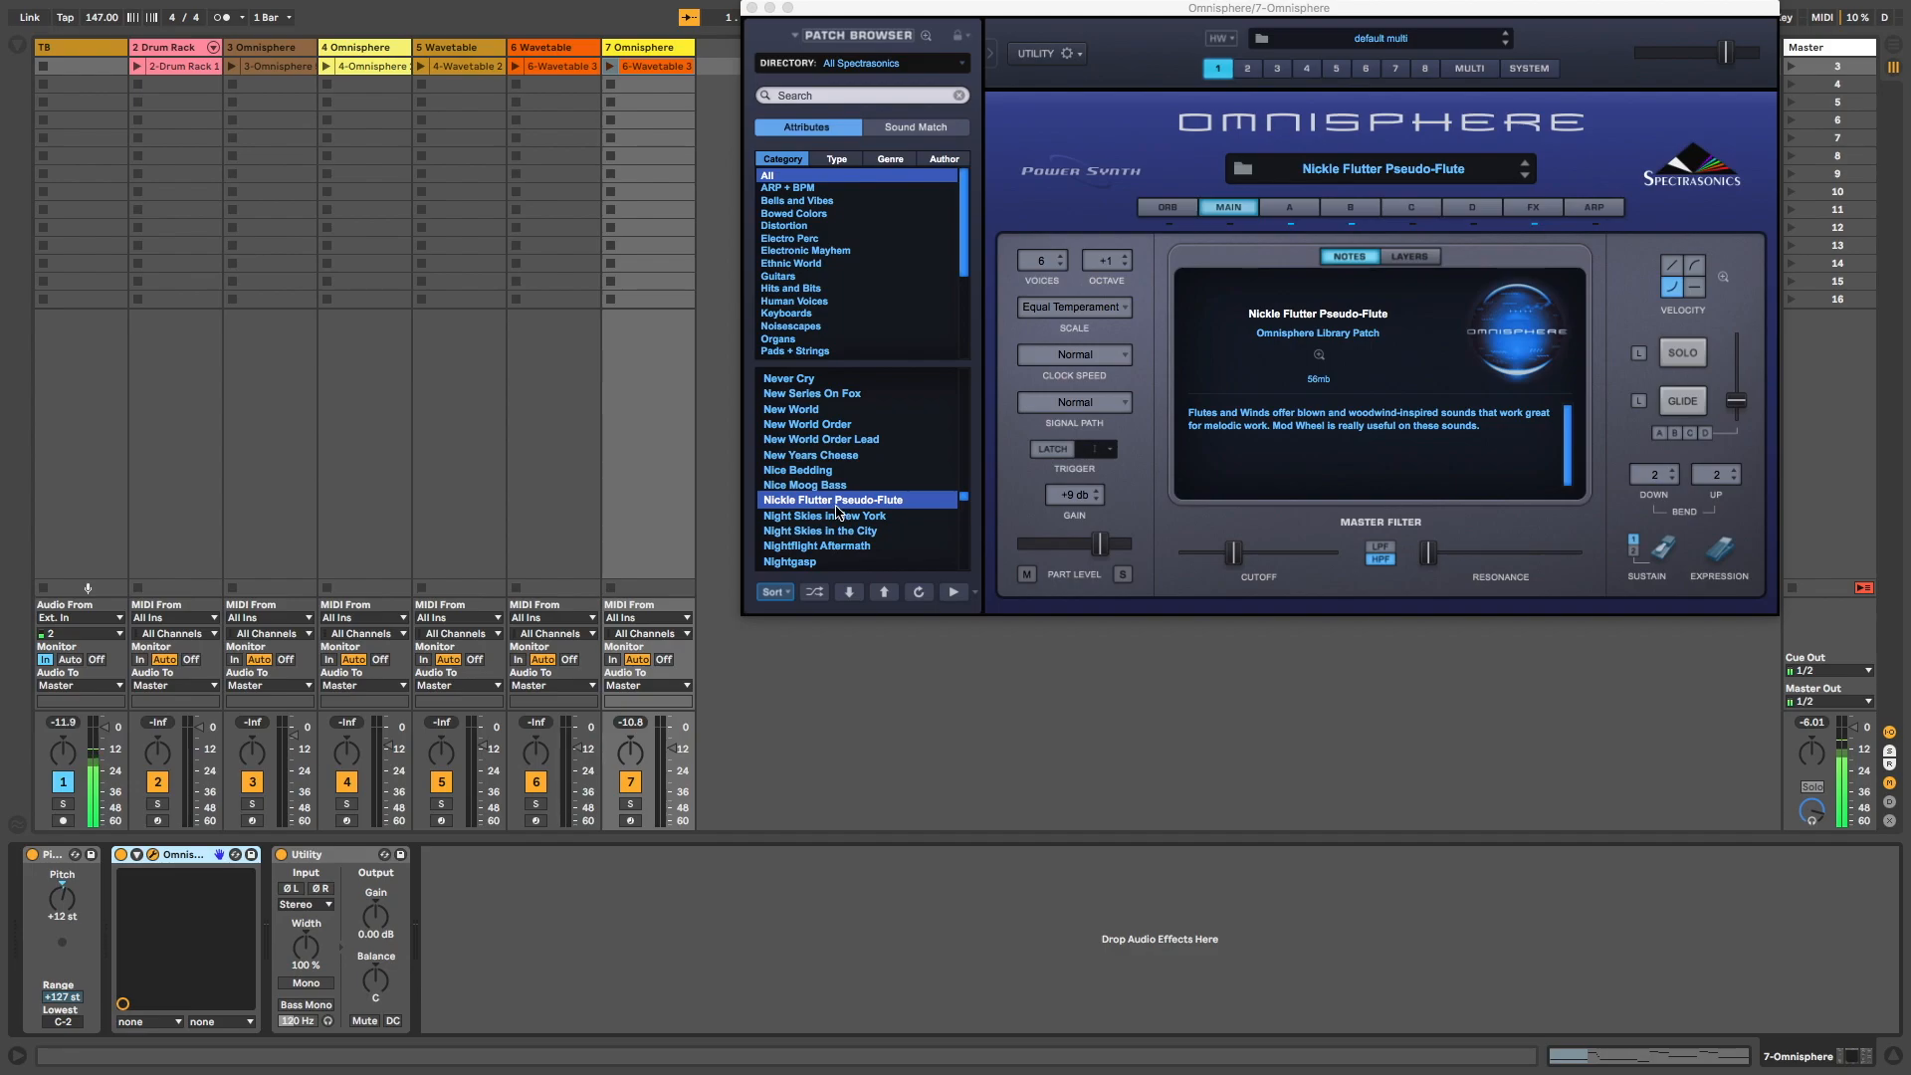
click(804, 486)
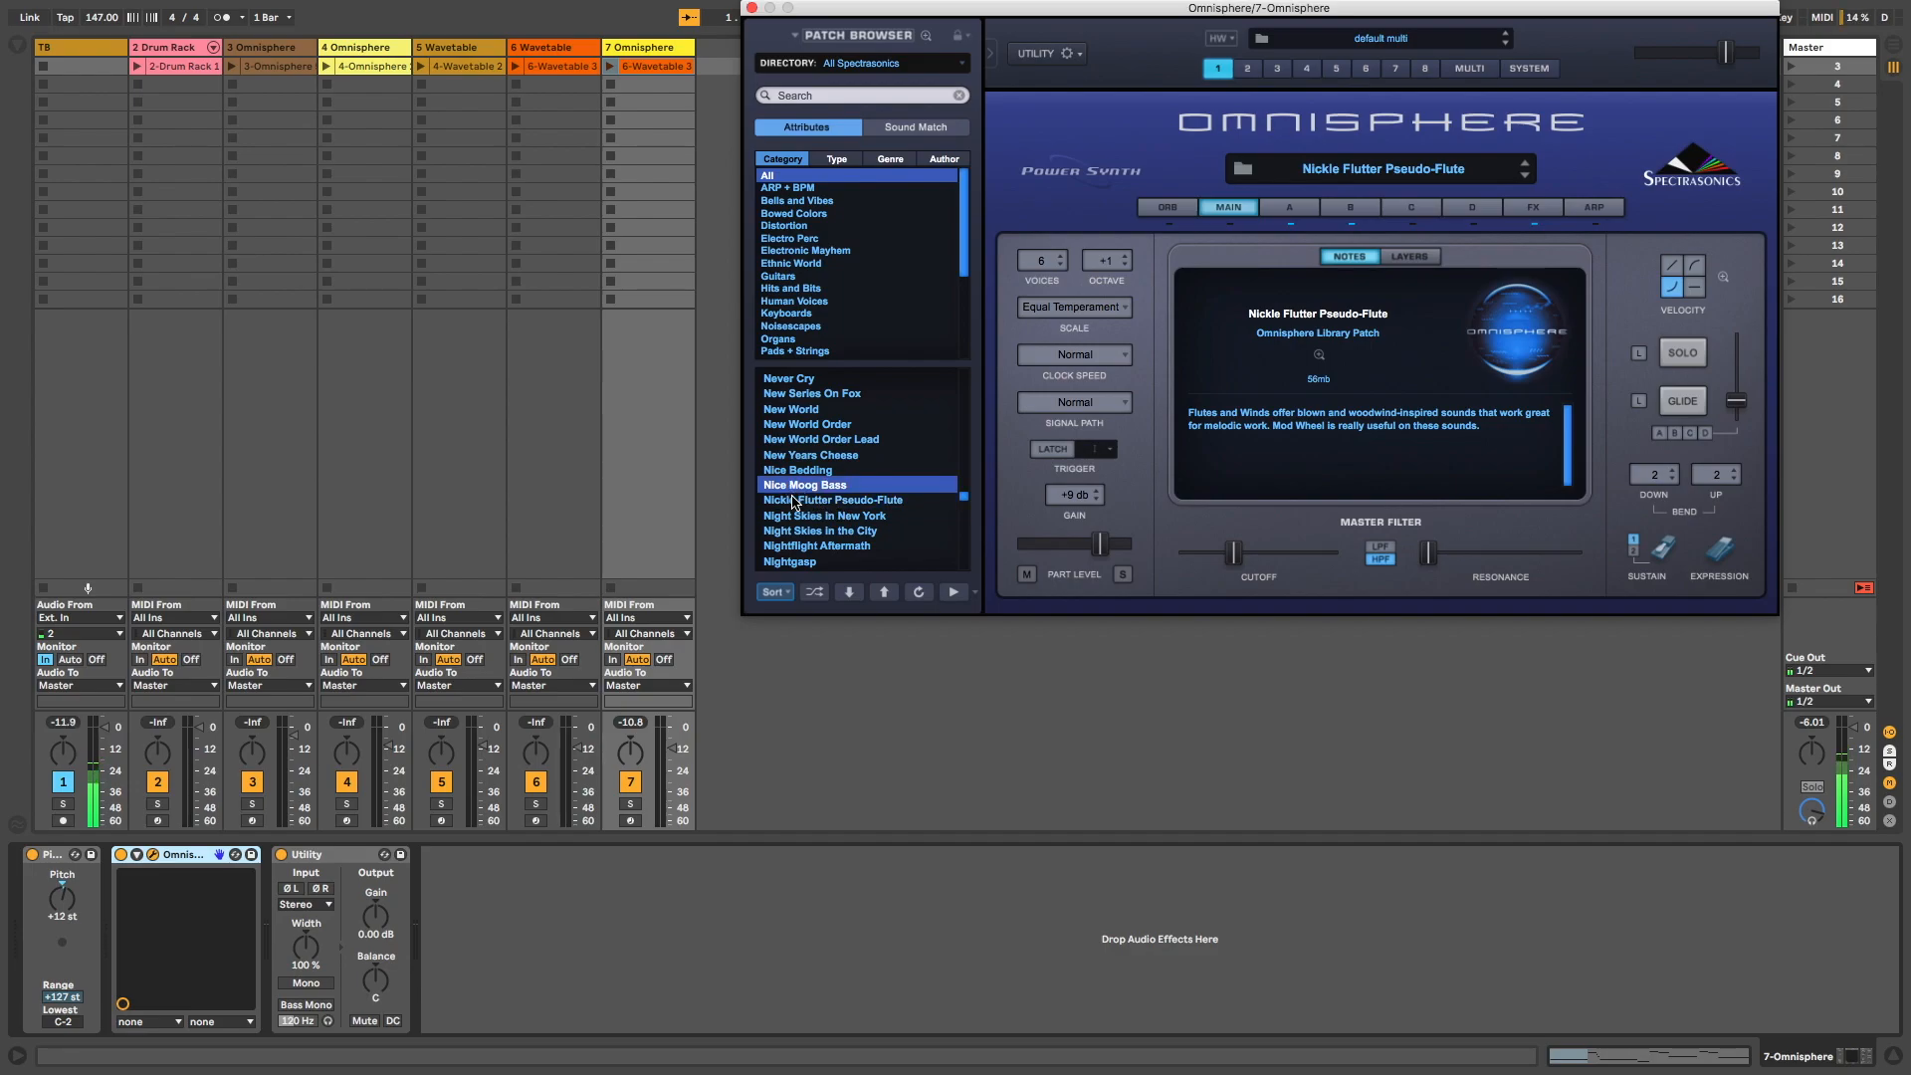
click(826, 503)
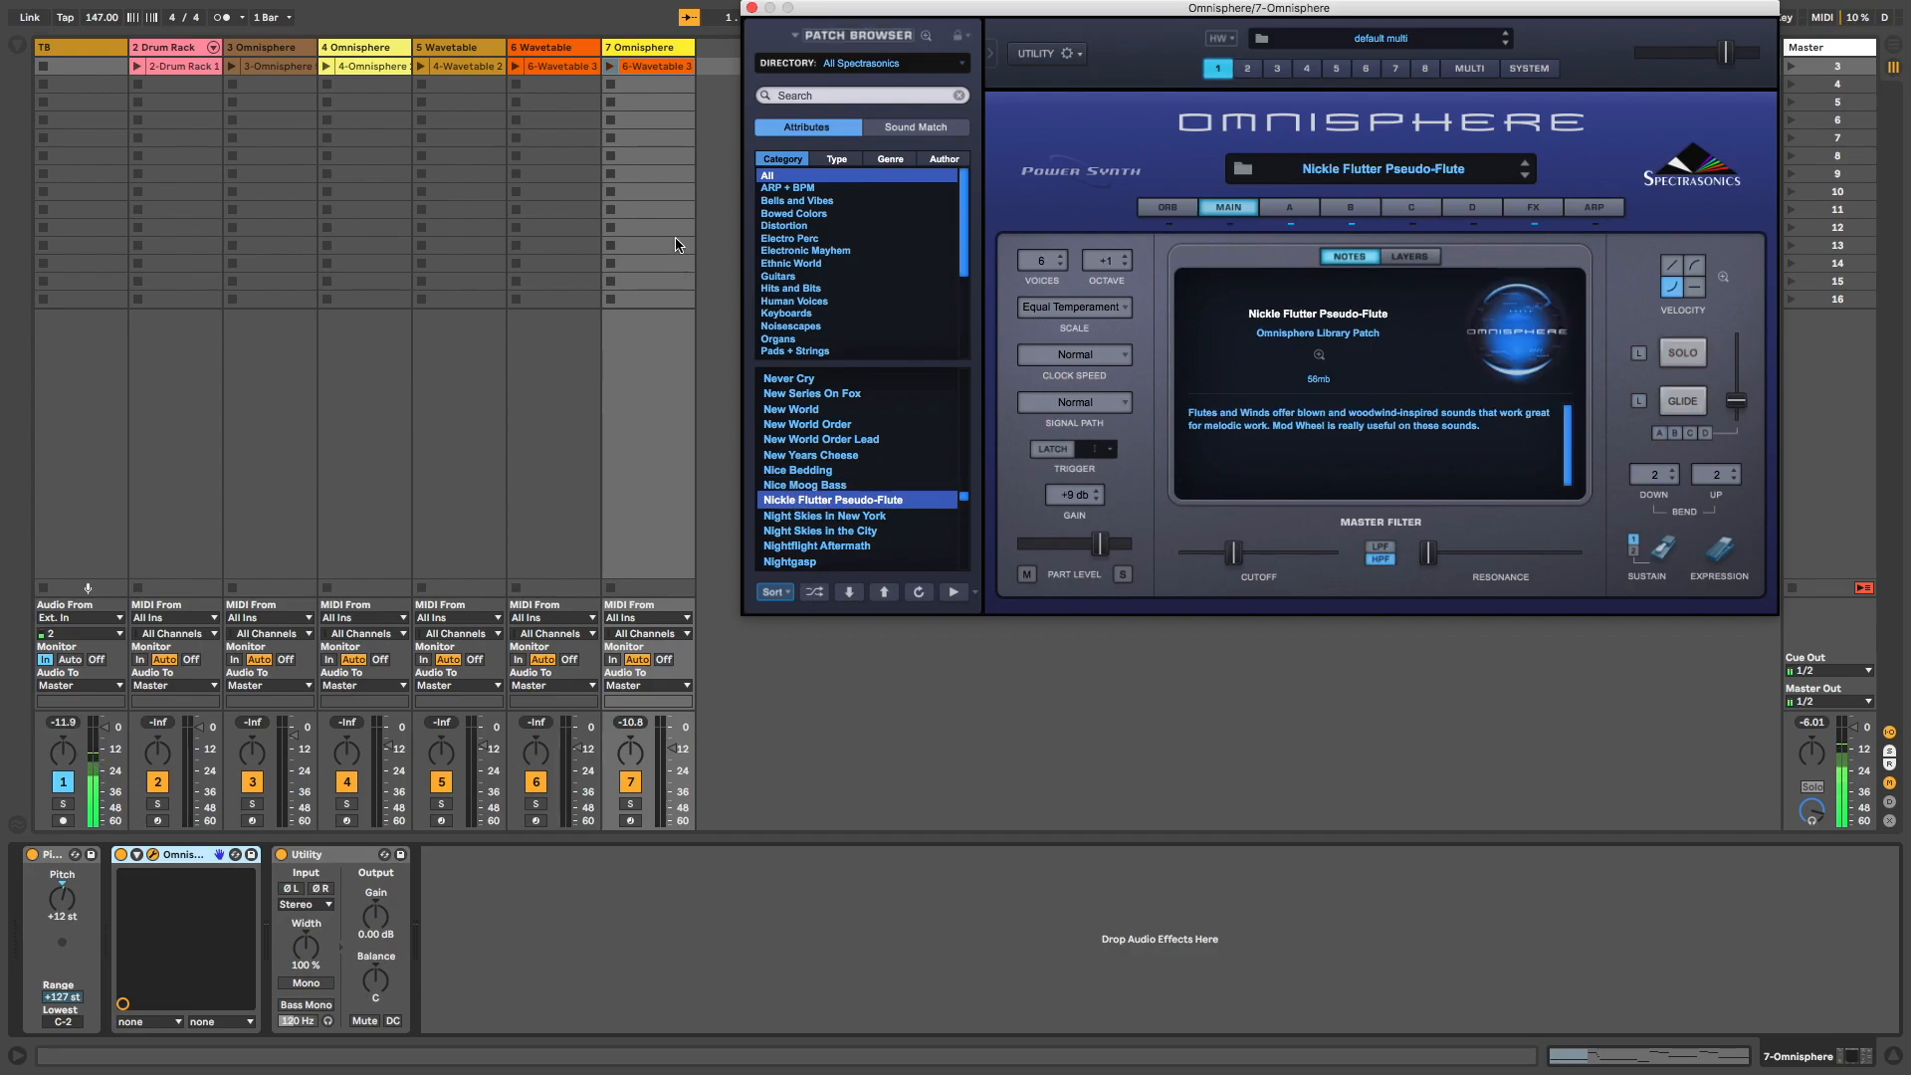
Launch track 7's clip, check Omnisphere's B and A layers, and enable Glide for the patch.
click(606, 65)
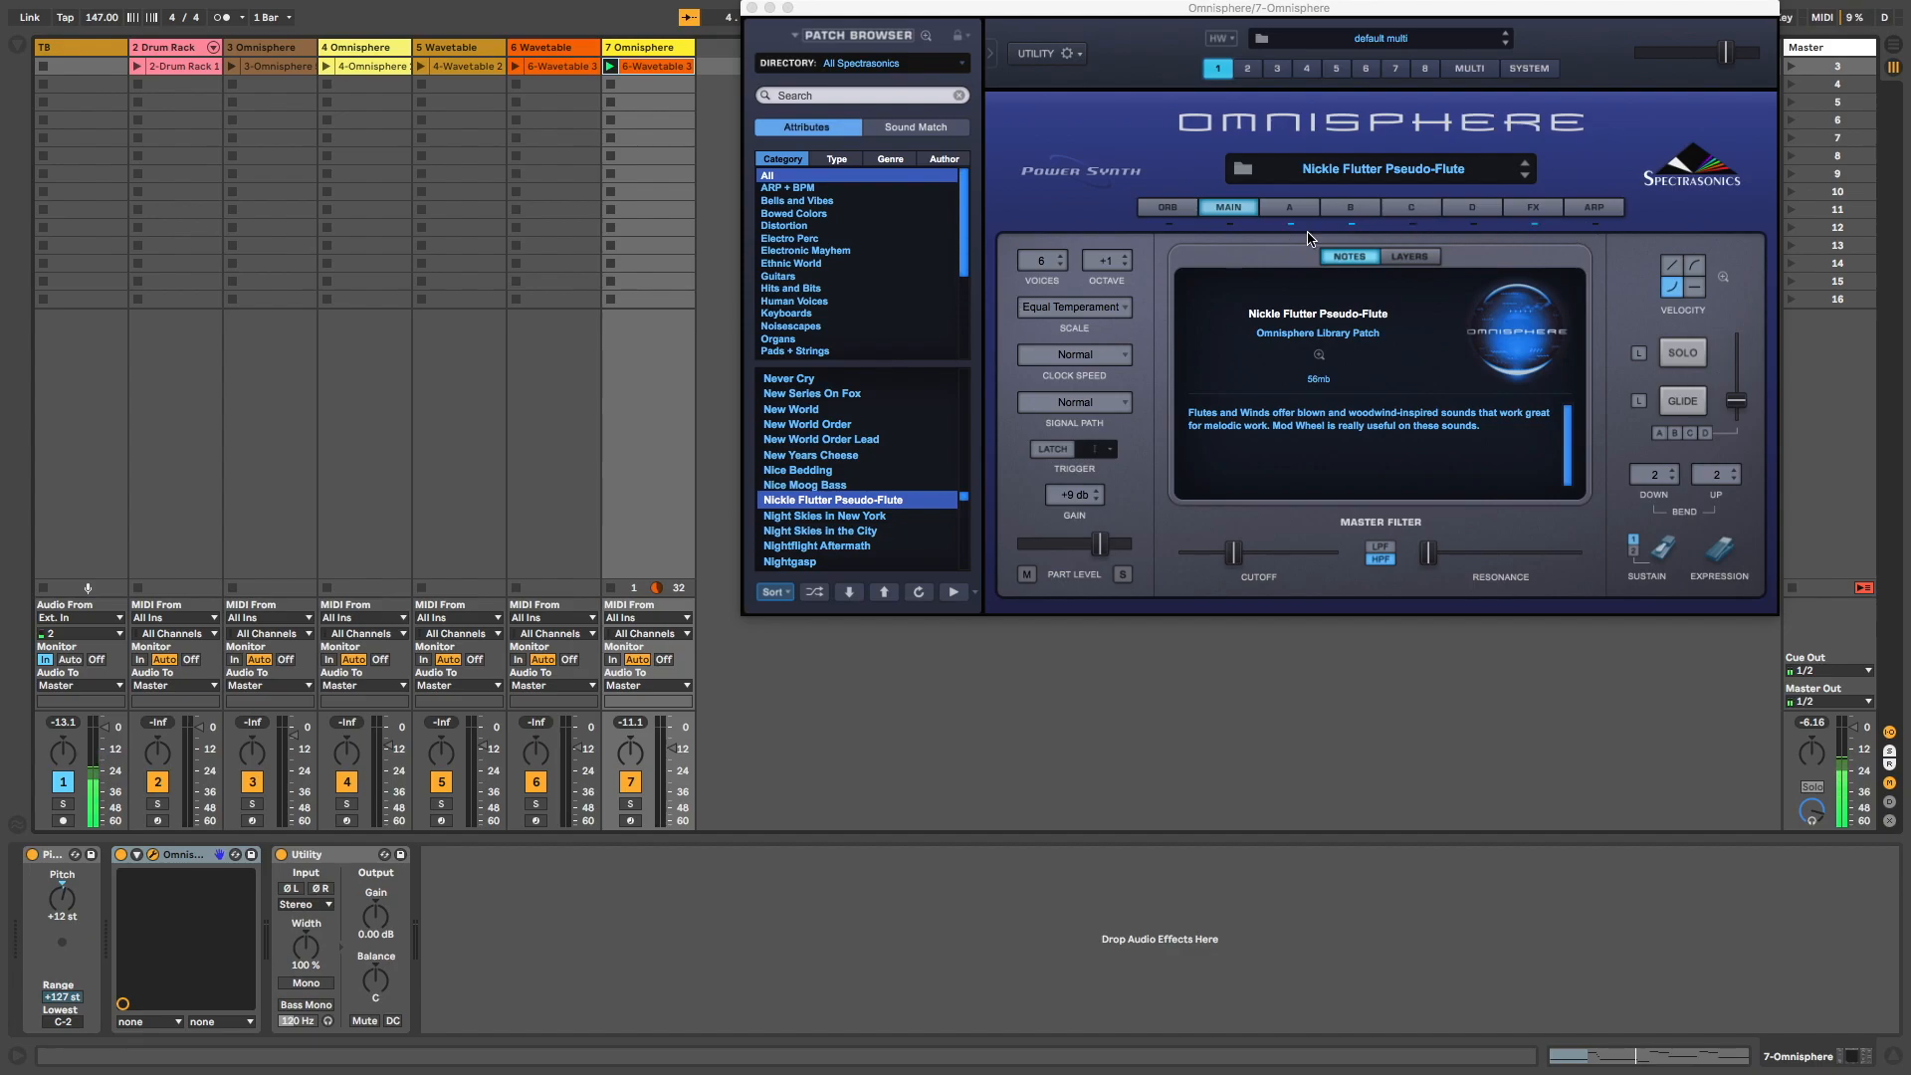
click(1351, 211)
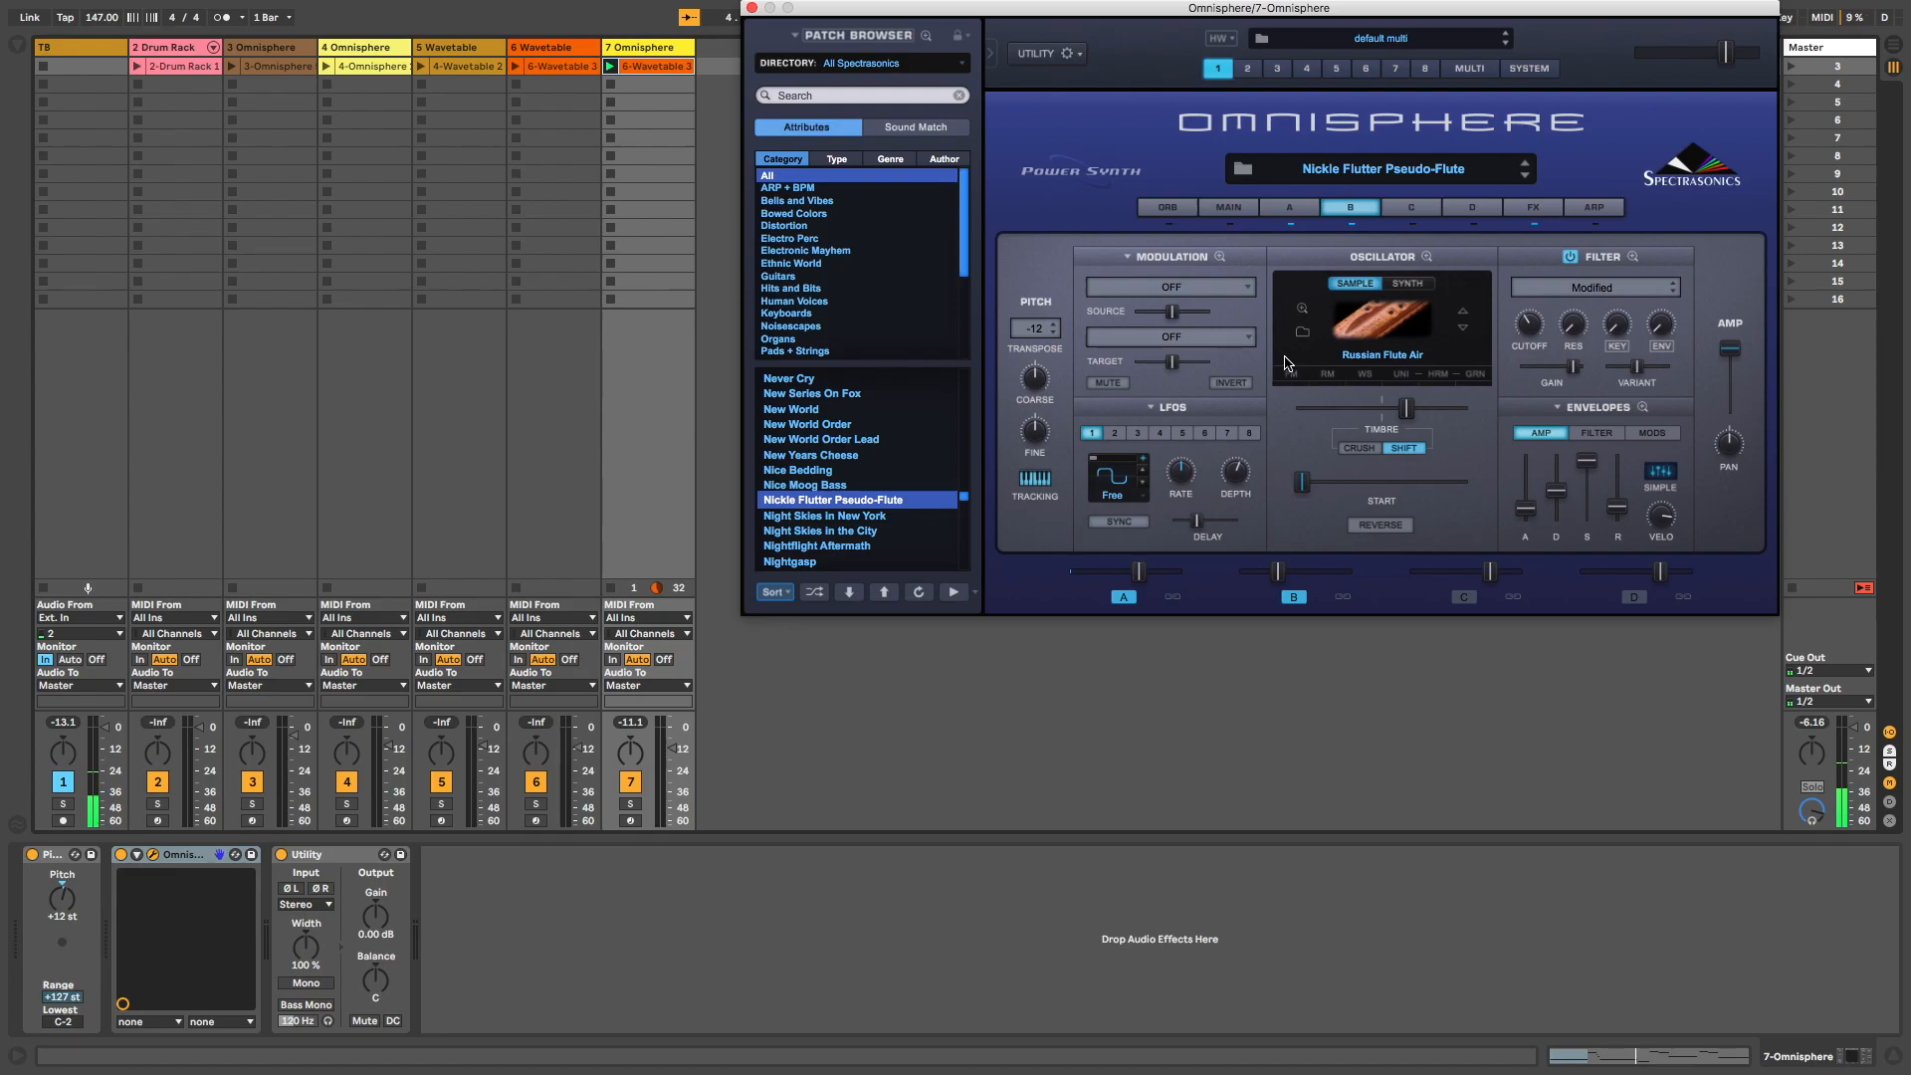
click(1290, 211)
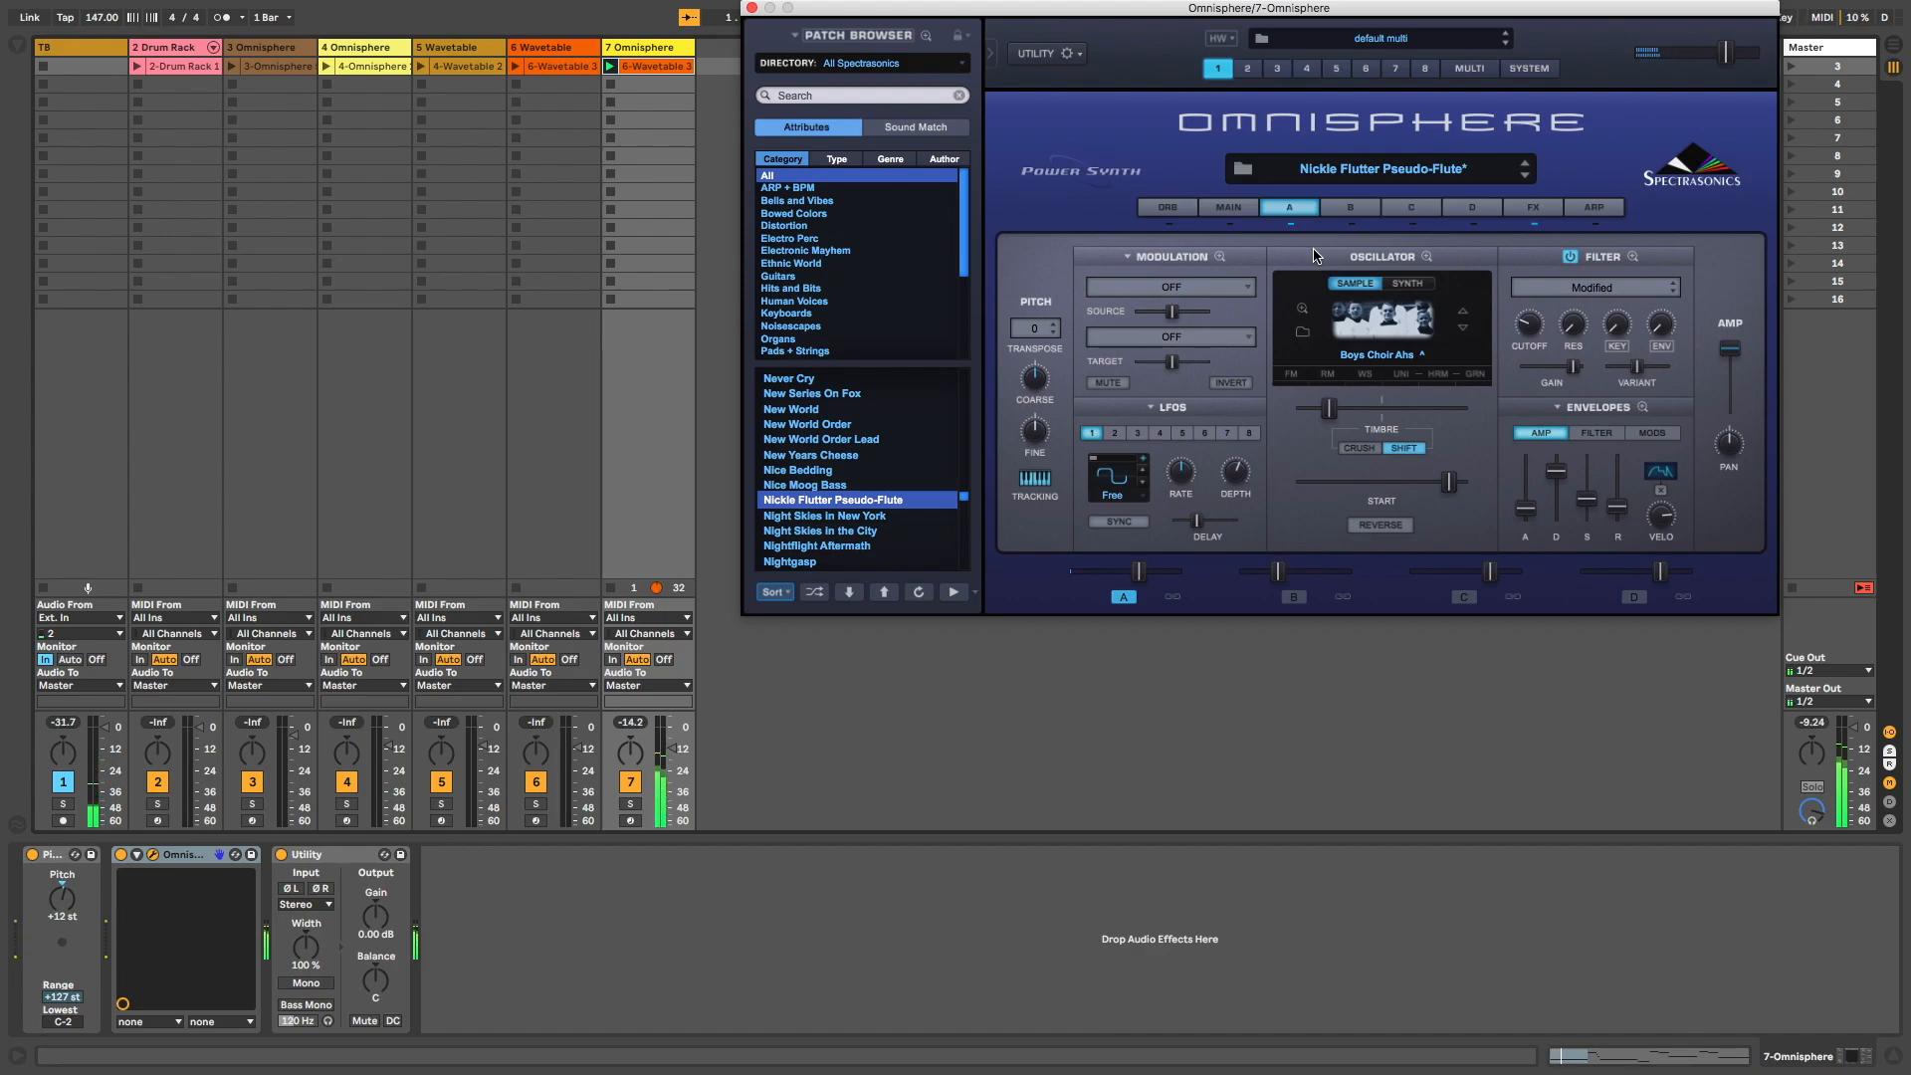
click(1228, 207)
click(1658, 410)
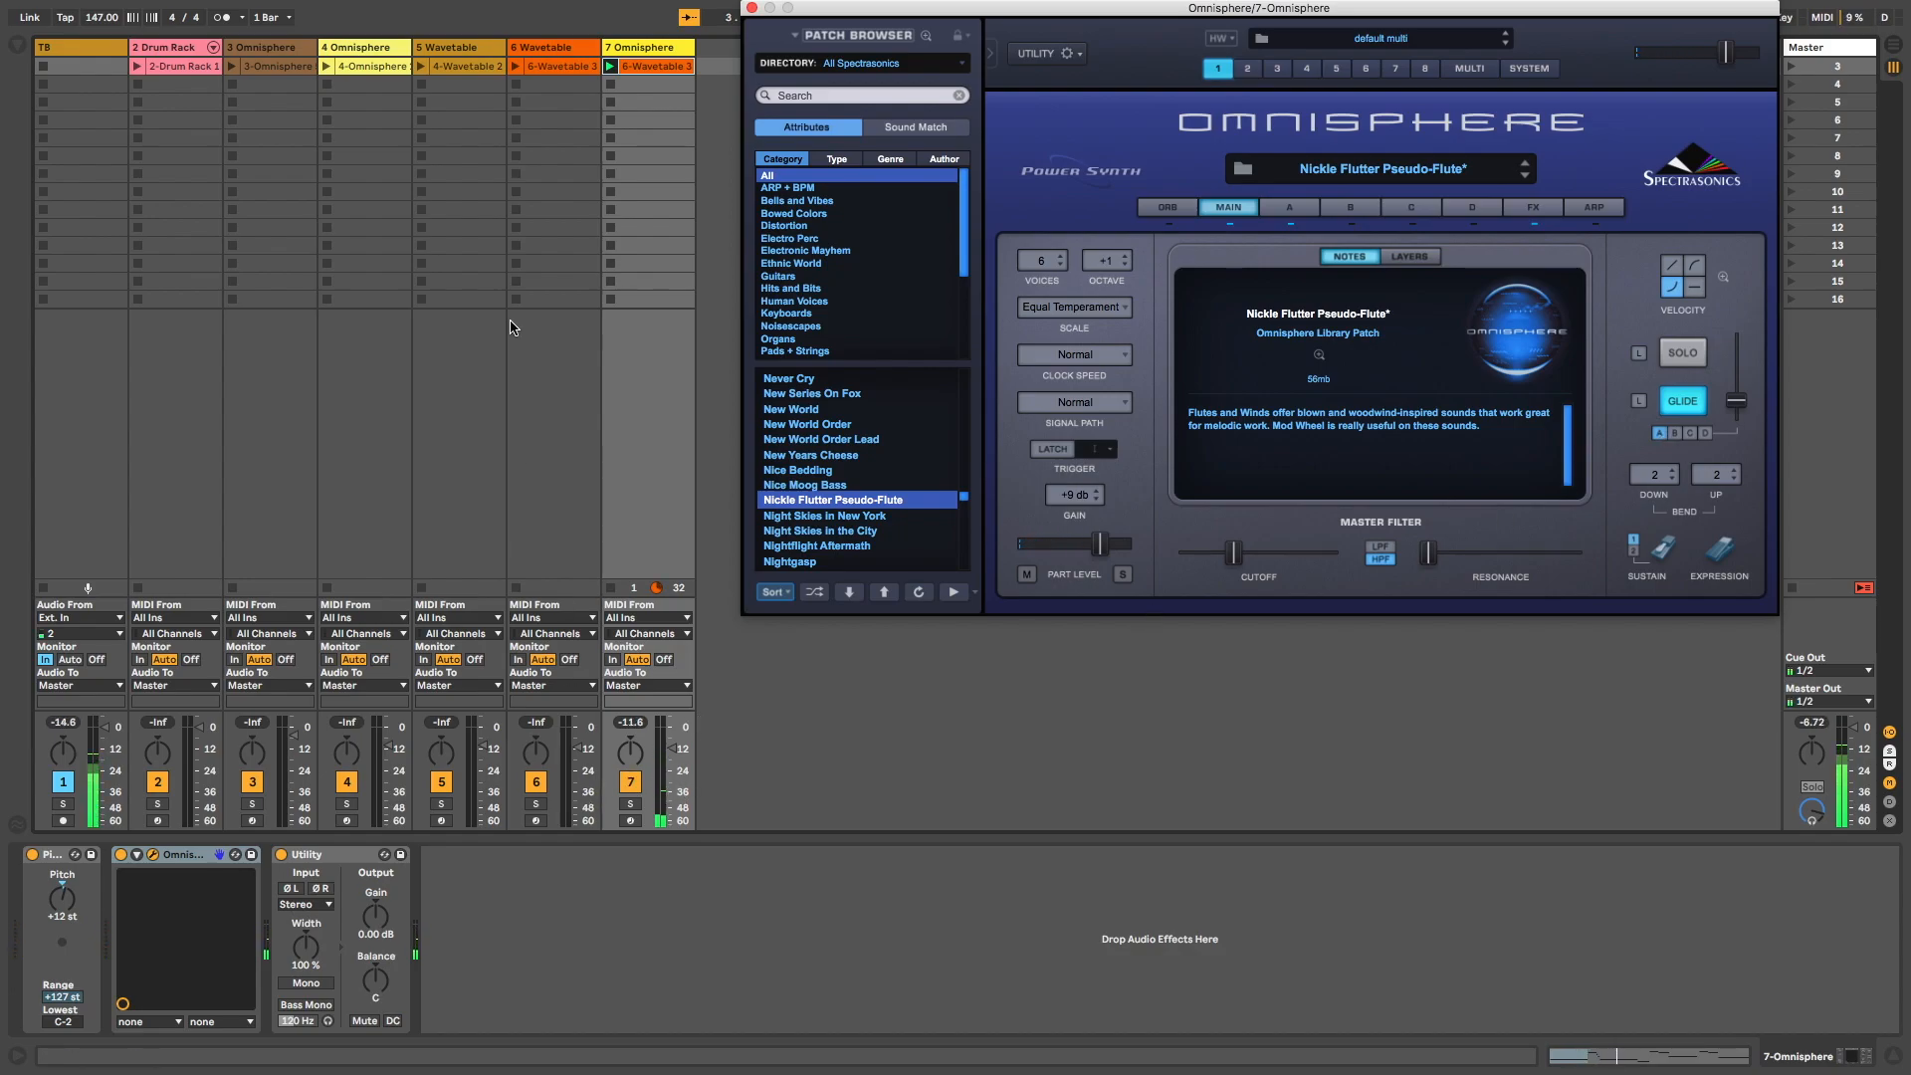
Audition track 6's clip together with track 7's, and play scene 3 with all six clips before stopping playback.
click(516, 67)
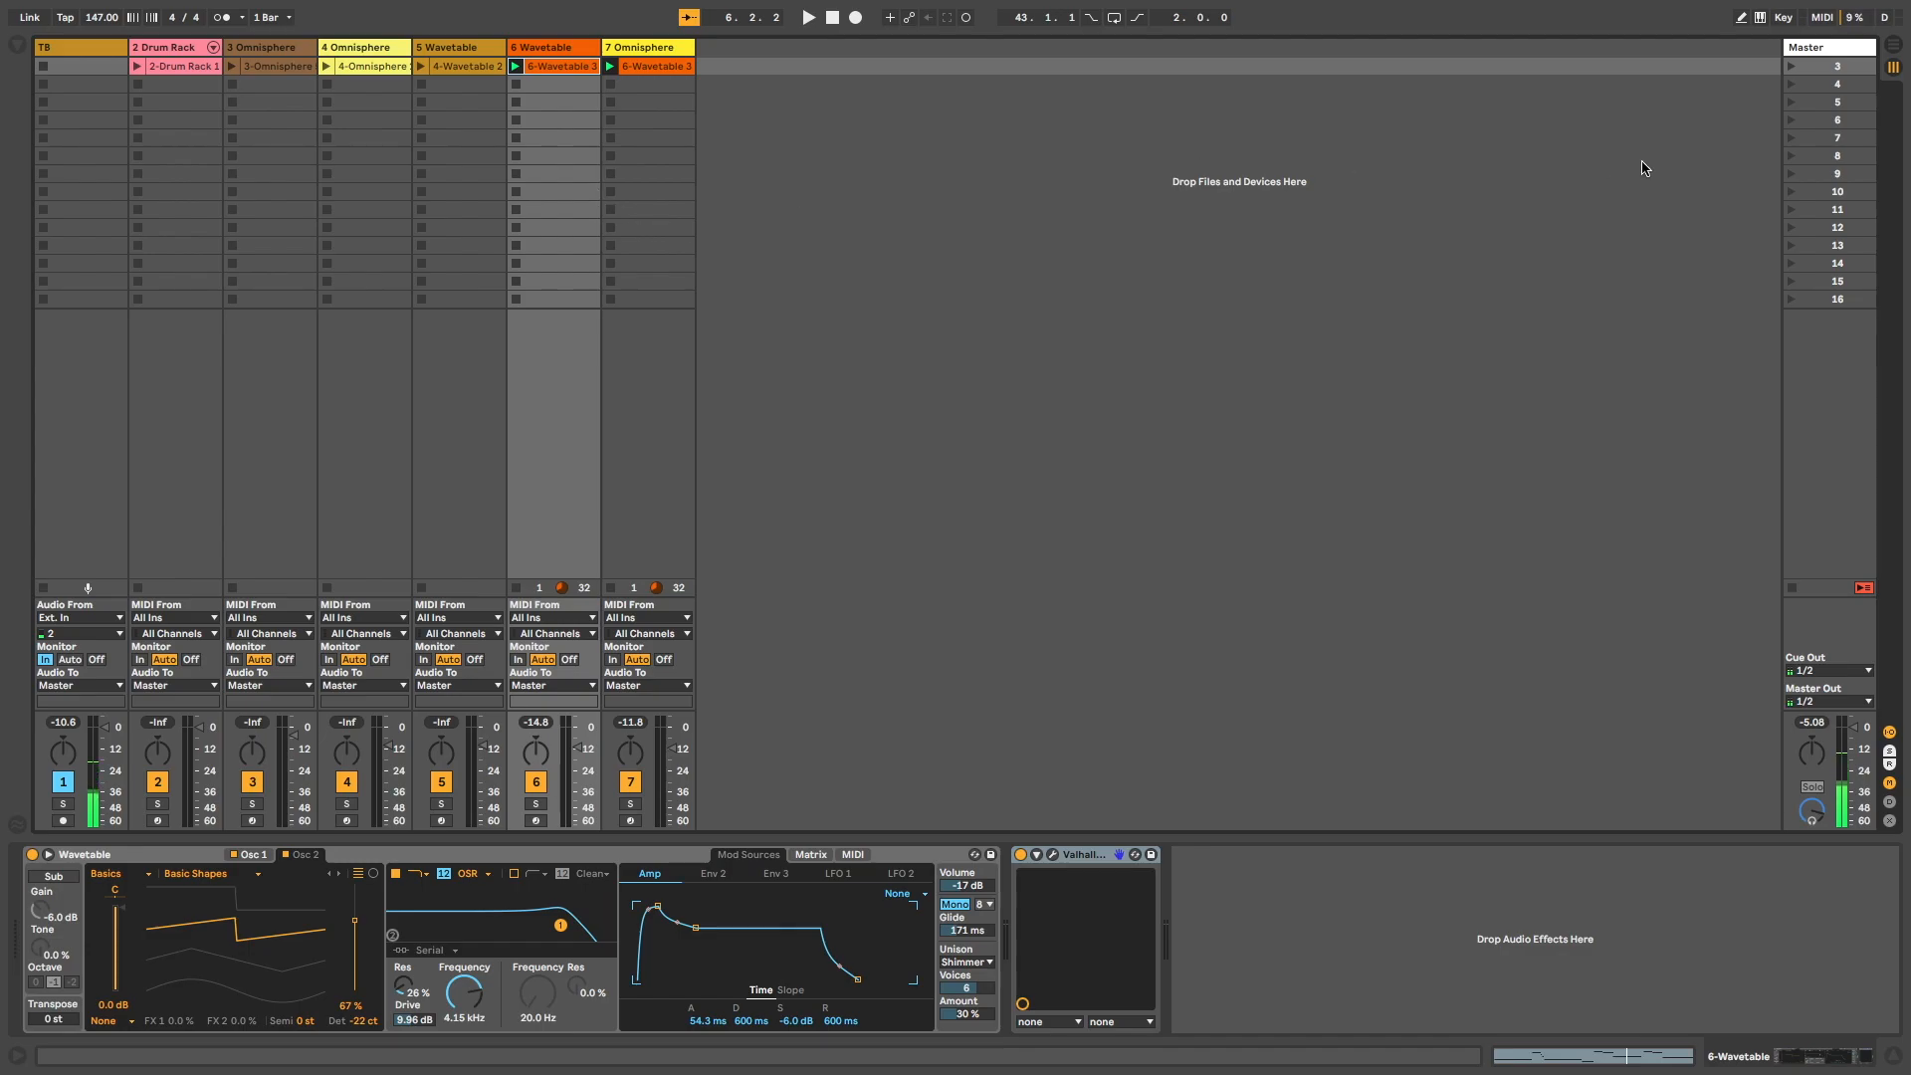
click(1843, 66)
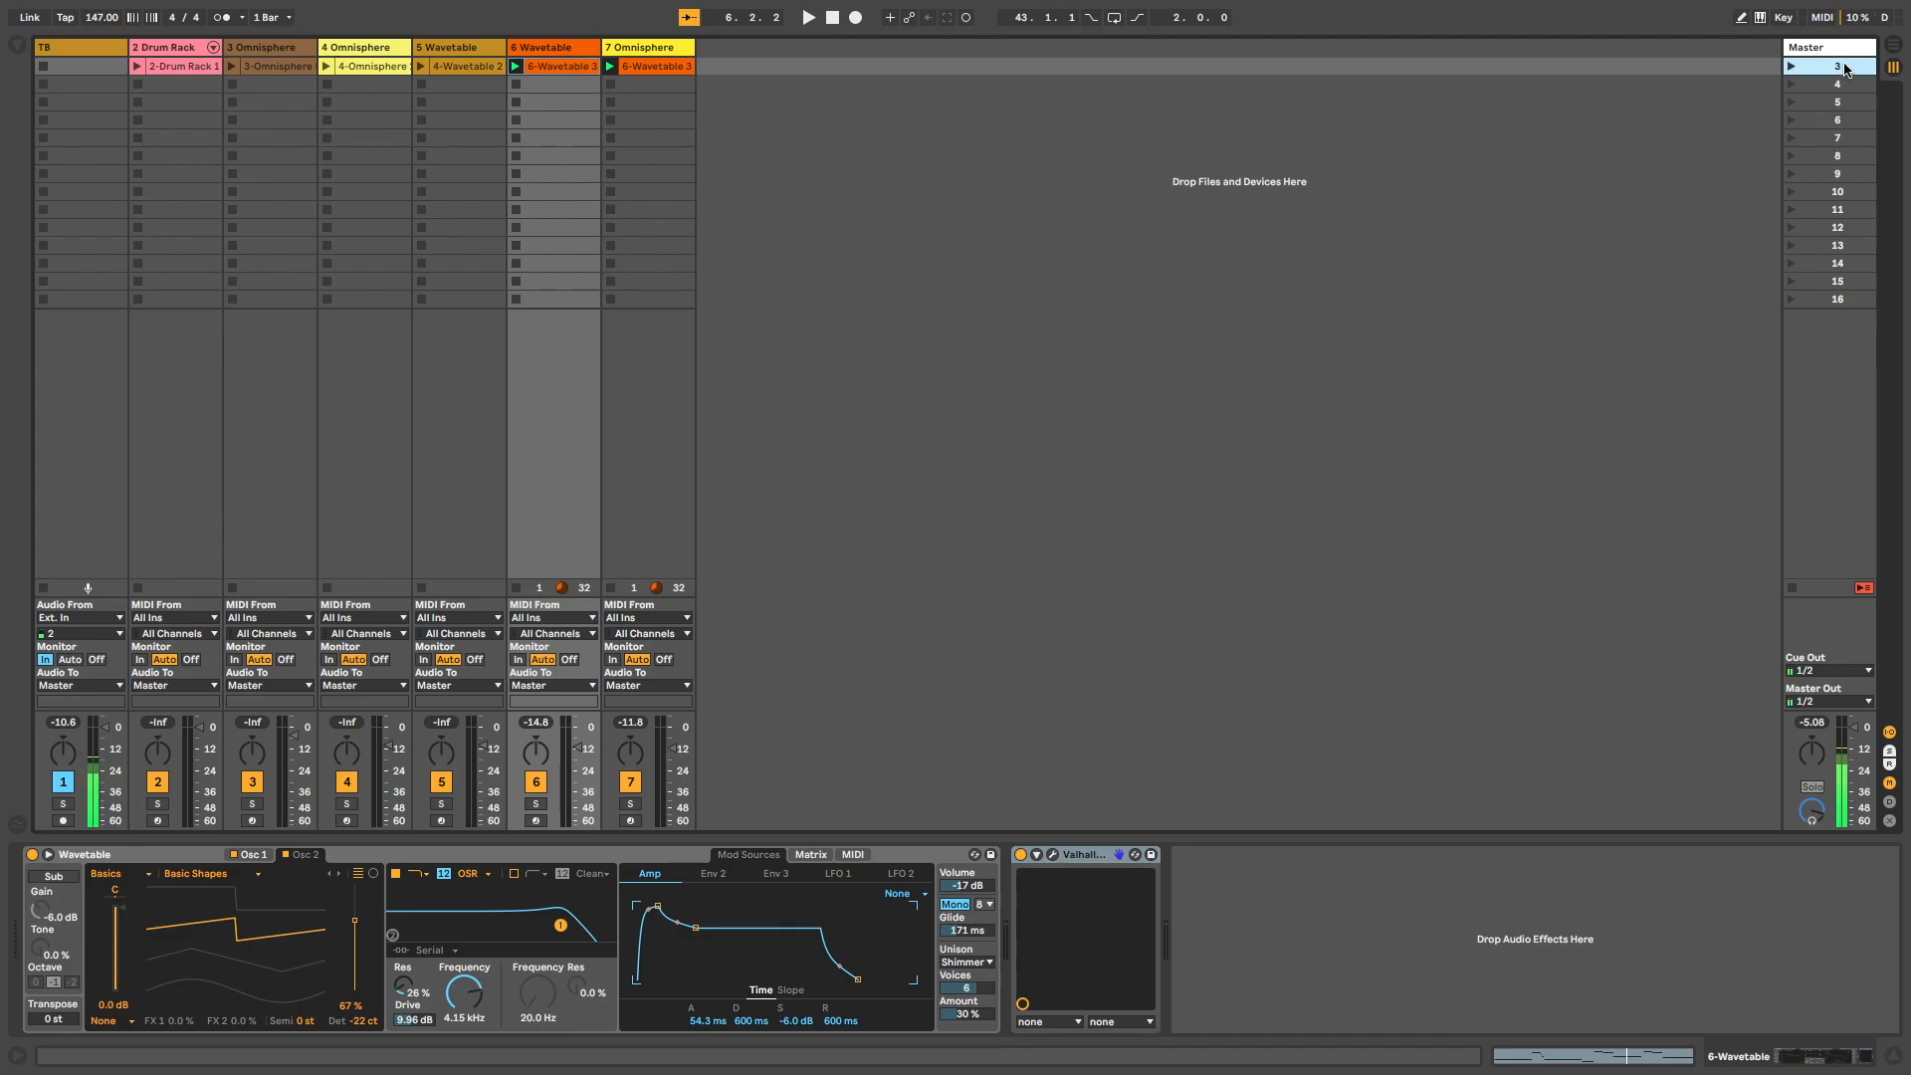
key(Return)
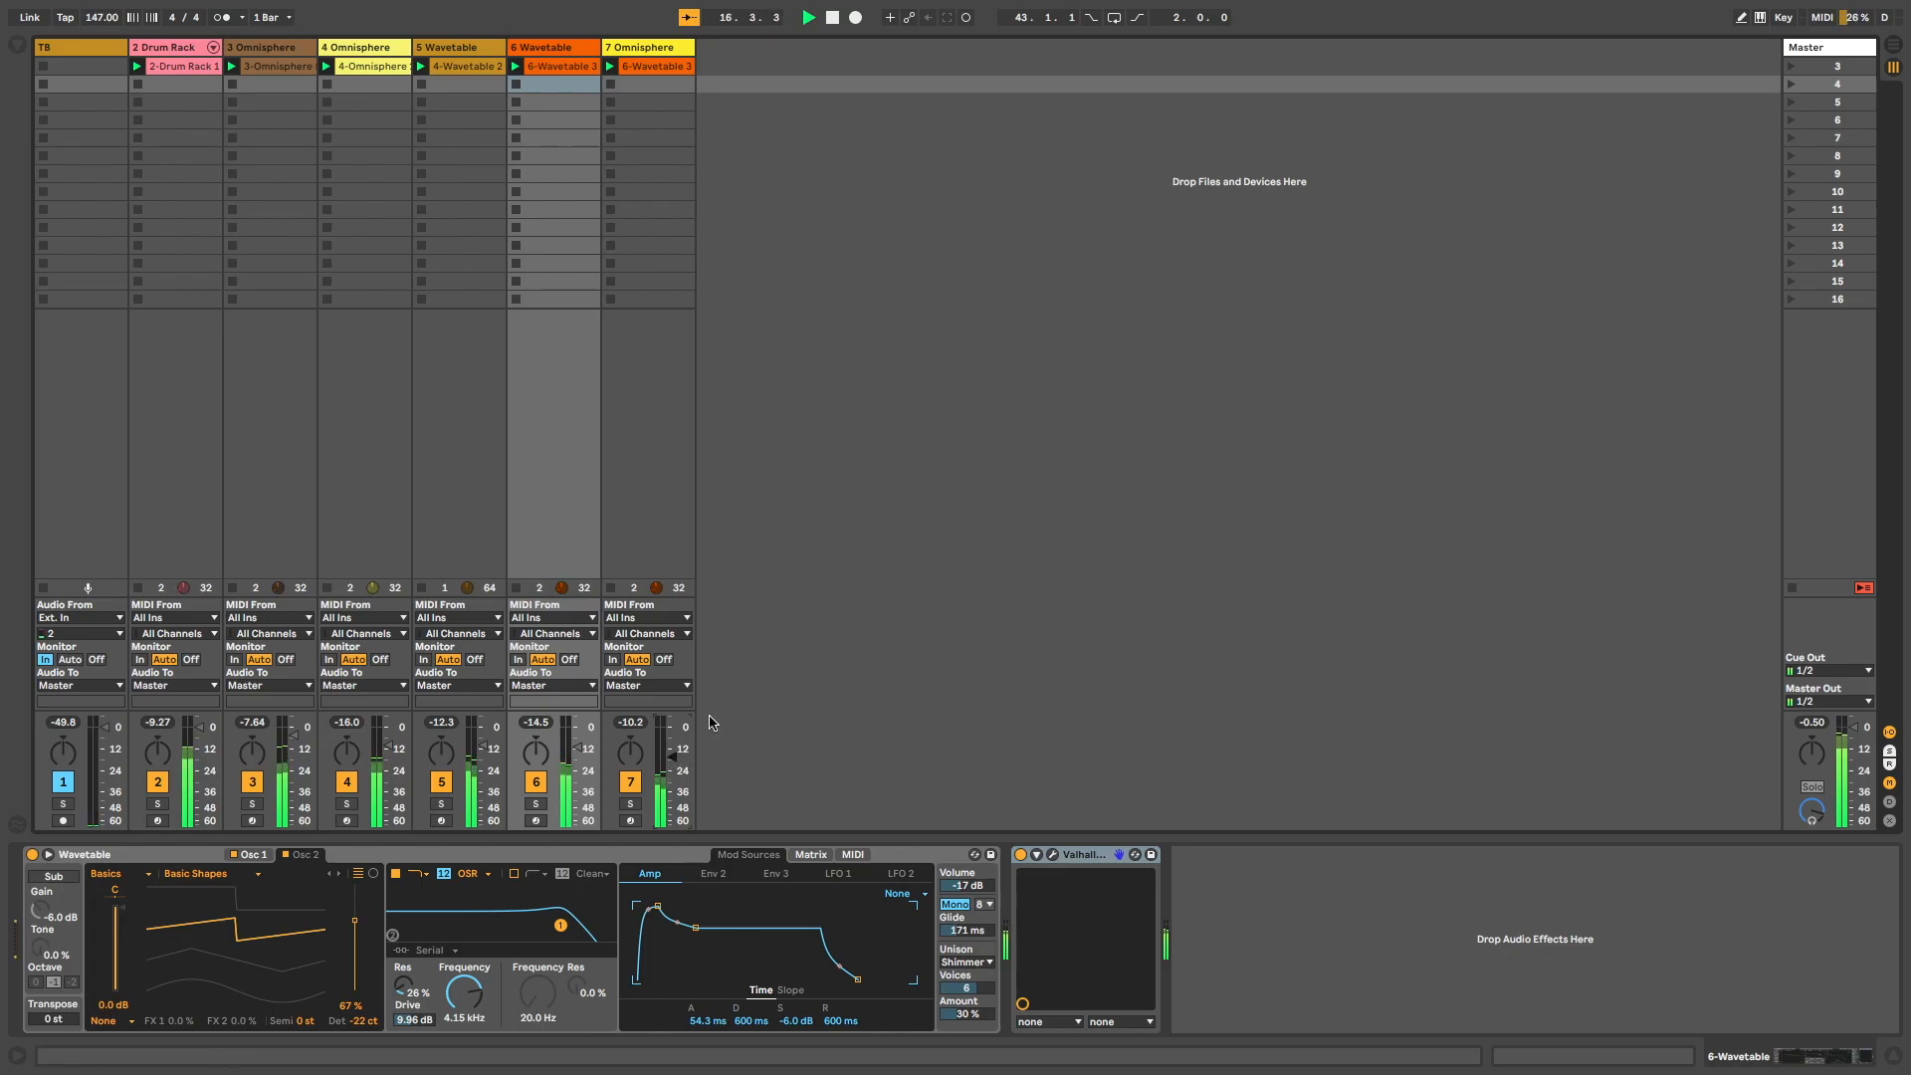
key(space)
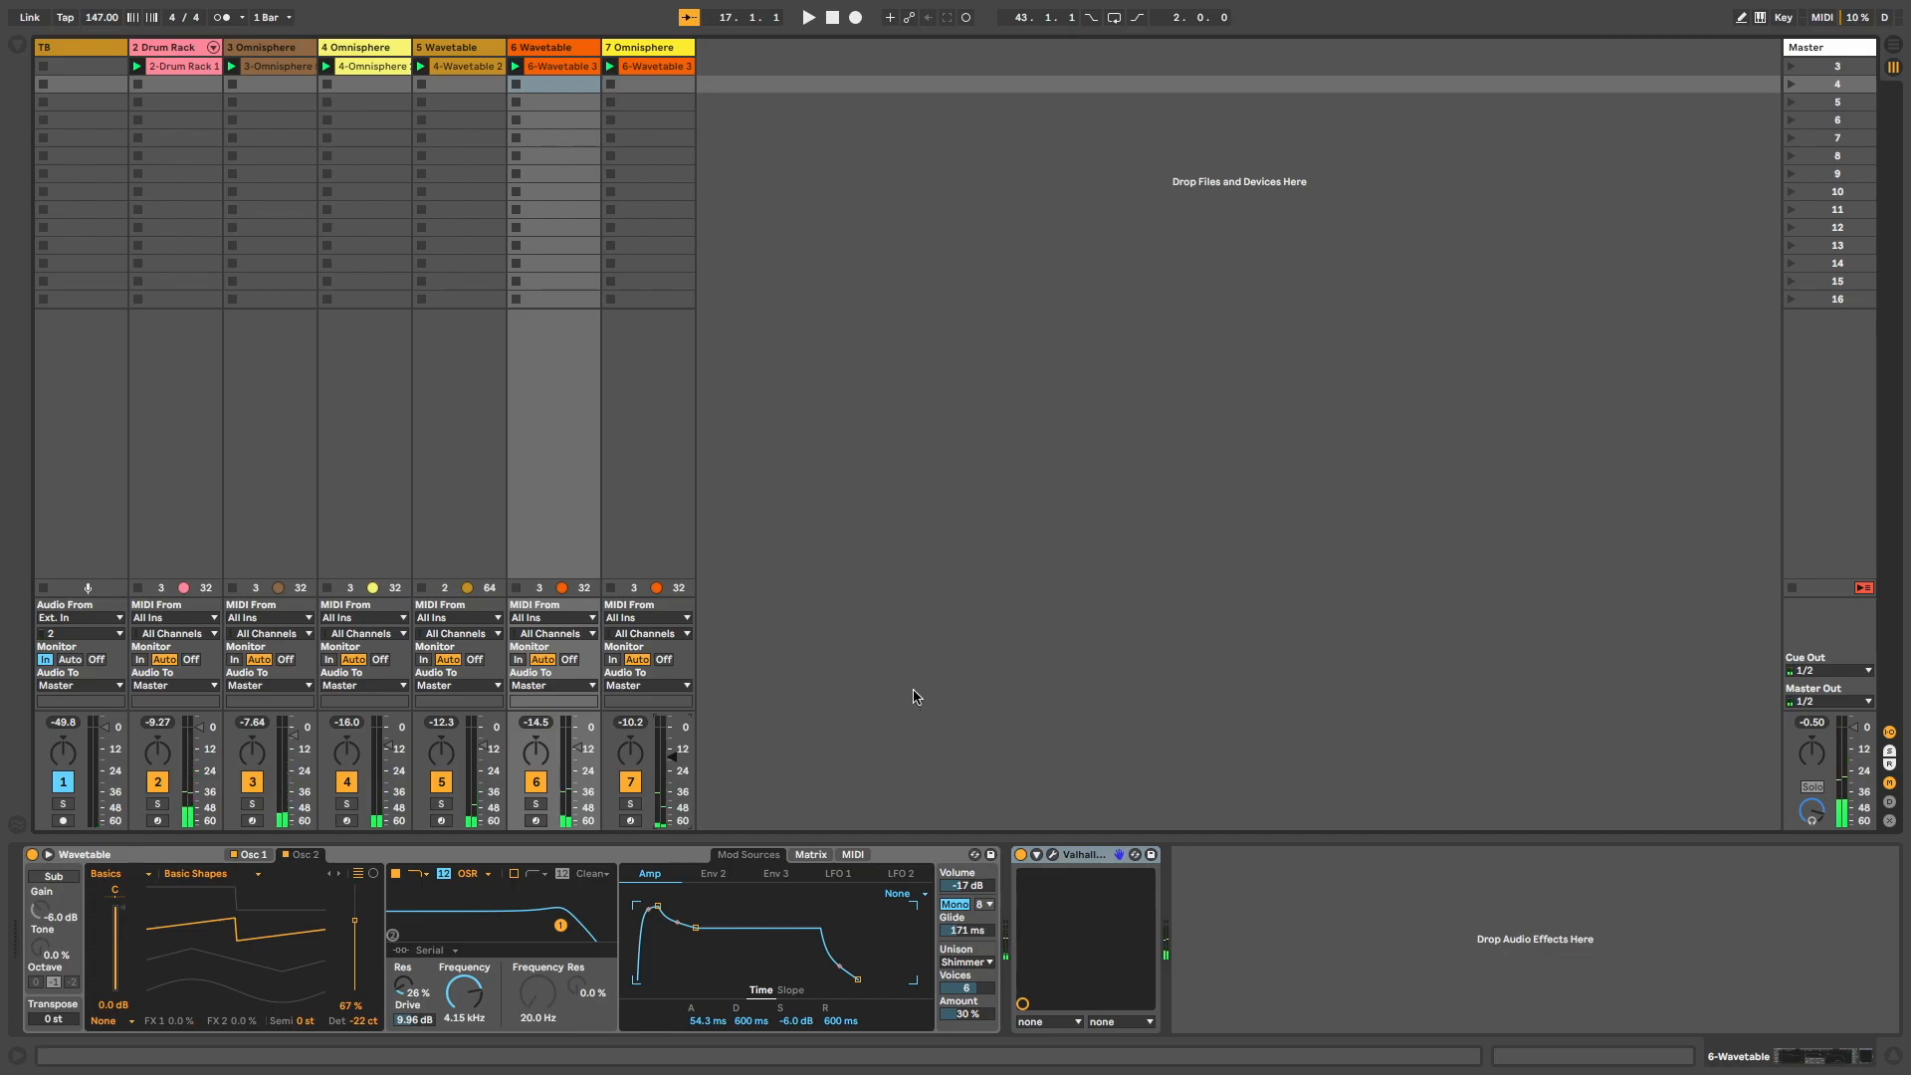